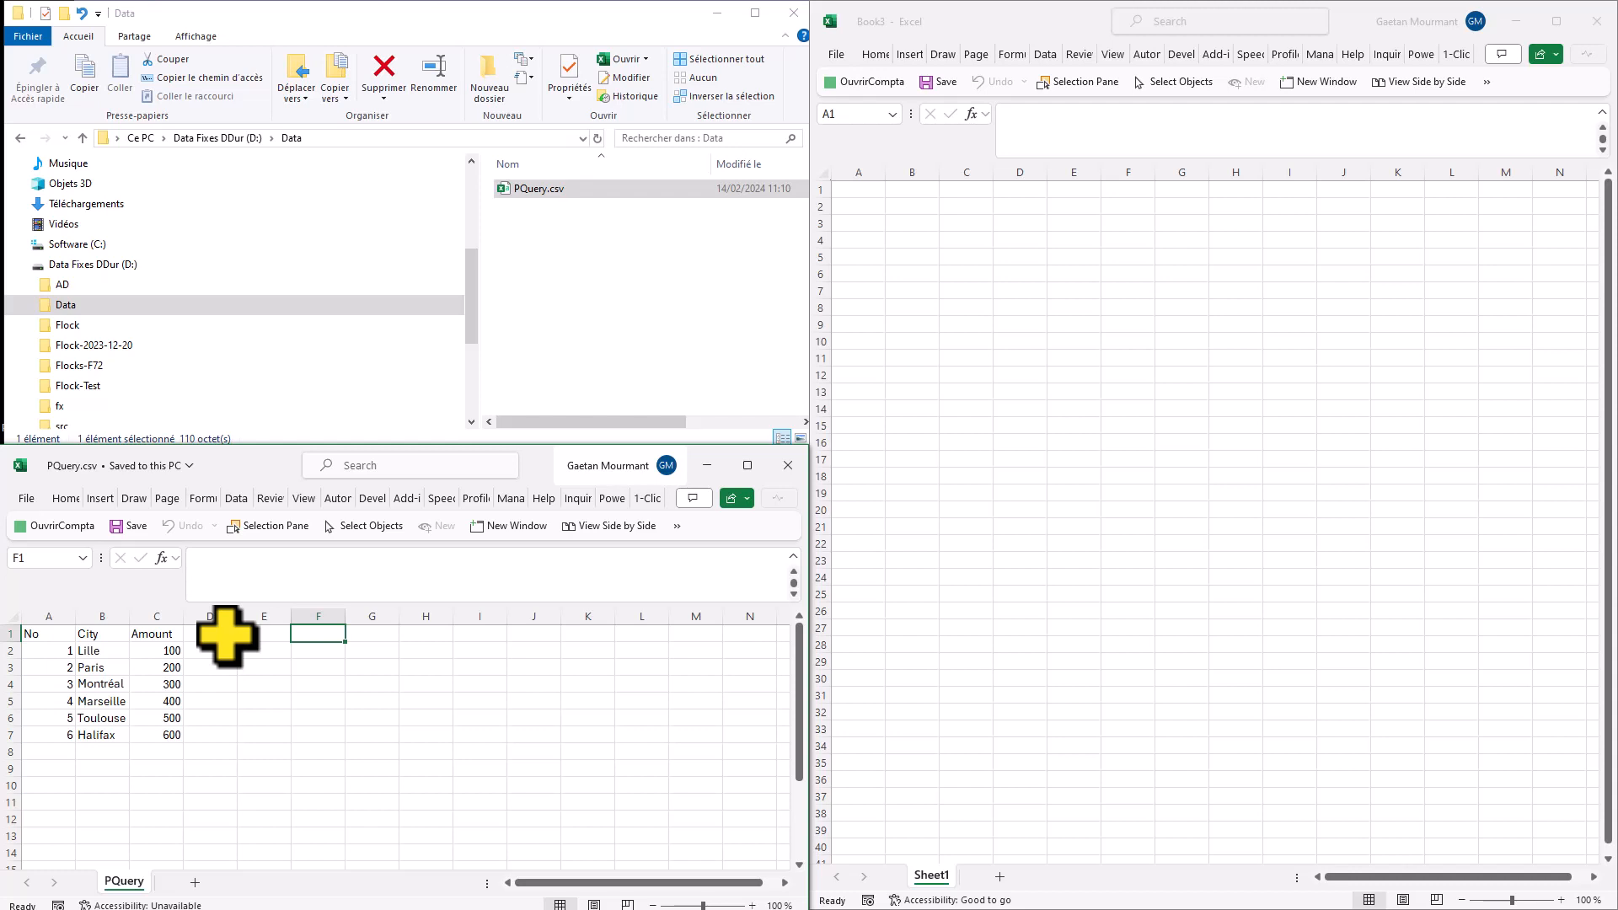
Examine the No, City and Amount columns in the PQuery.csv data.
click(30, 651)
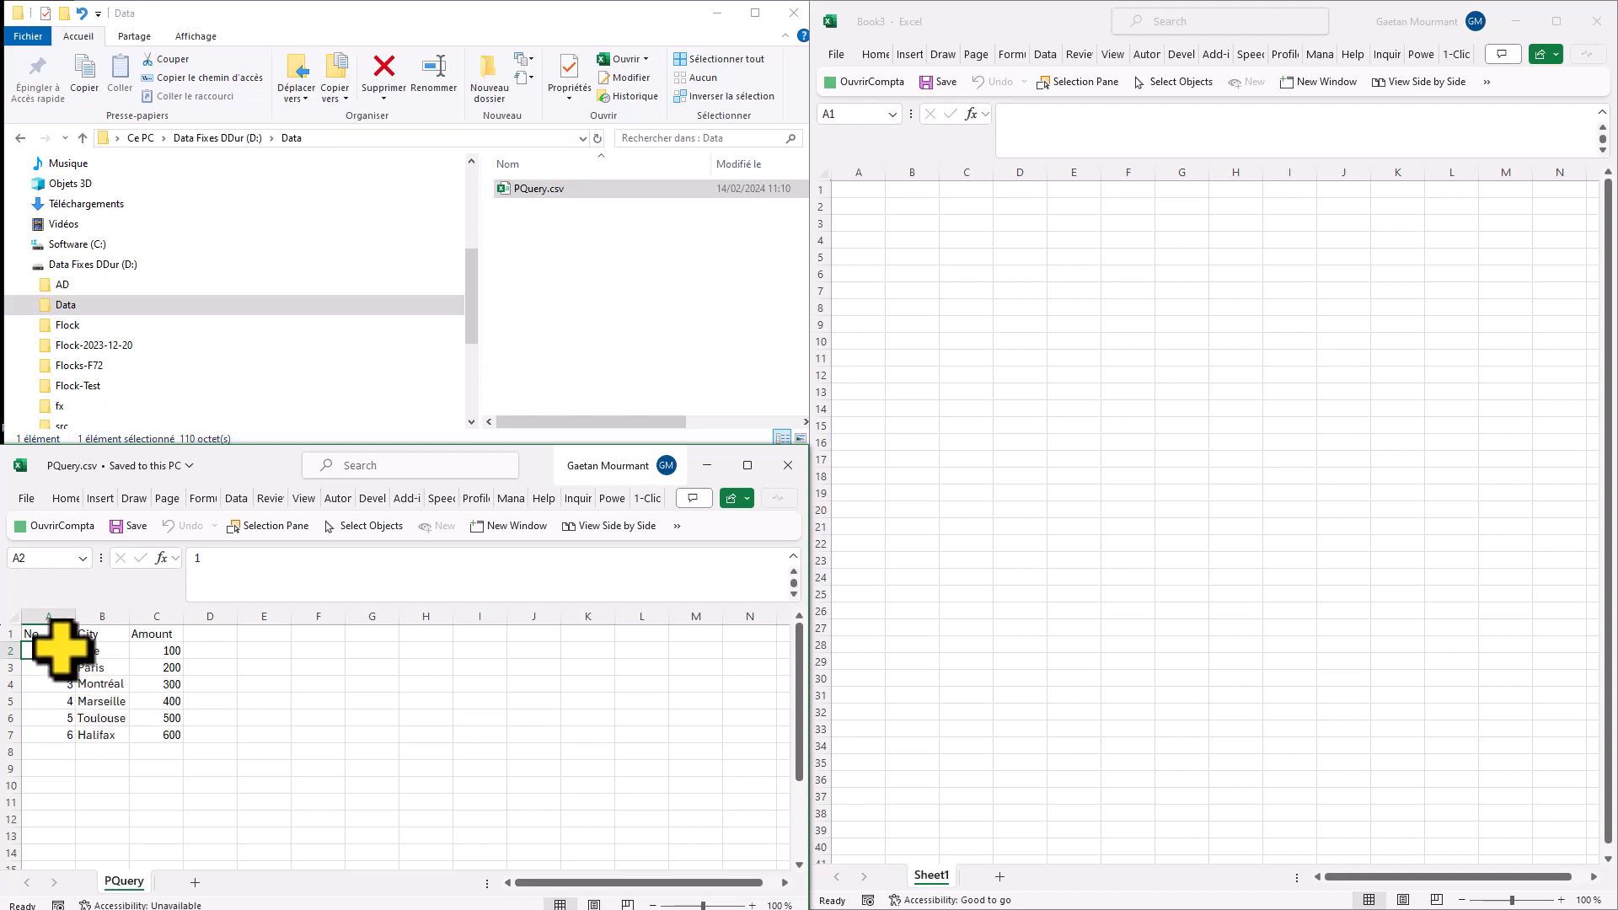
drag(49, 651, 52, 733)
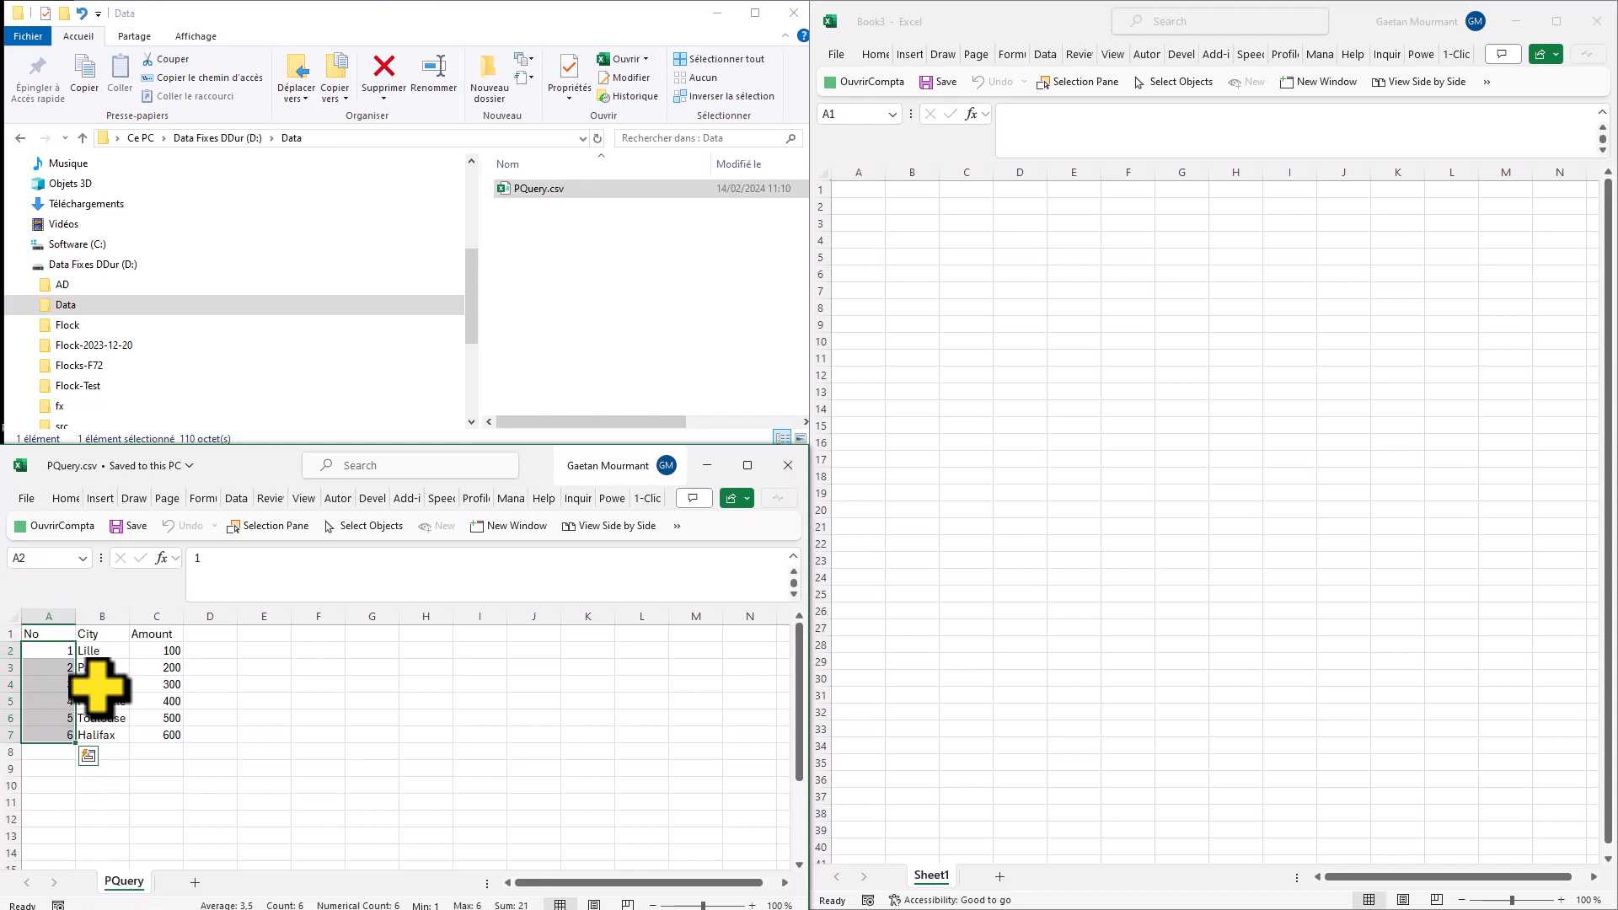
click(162, 684)
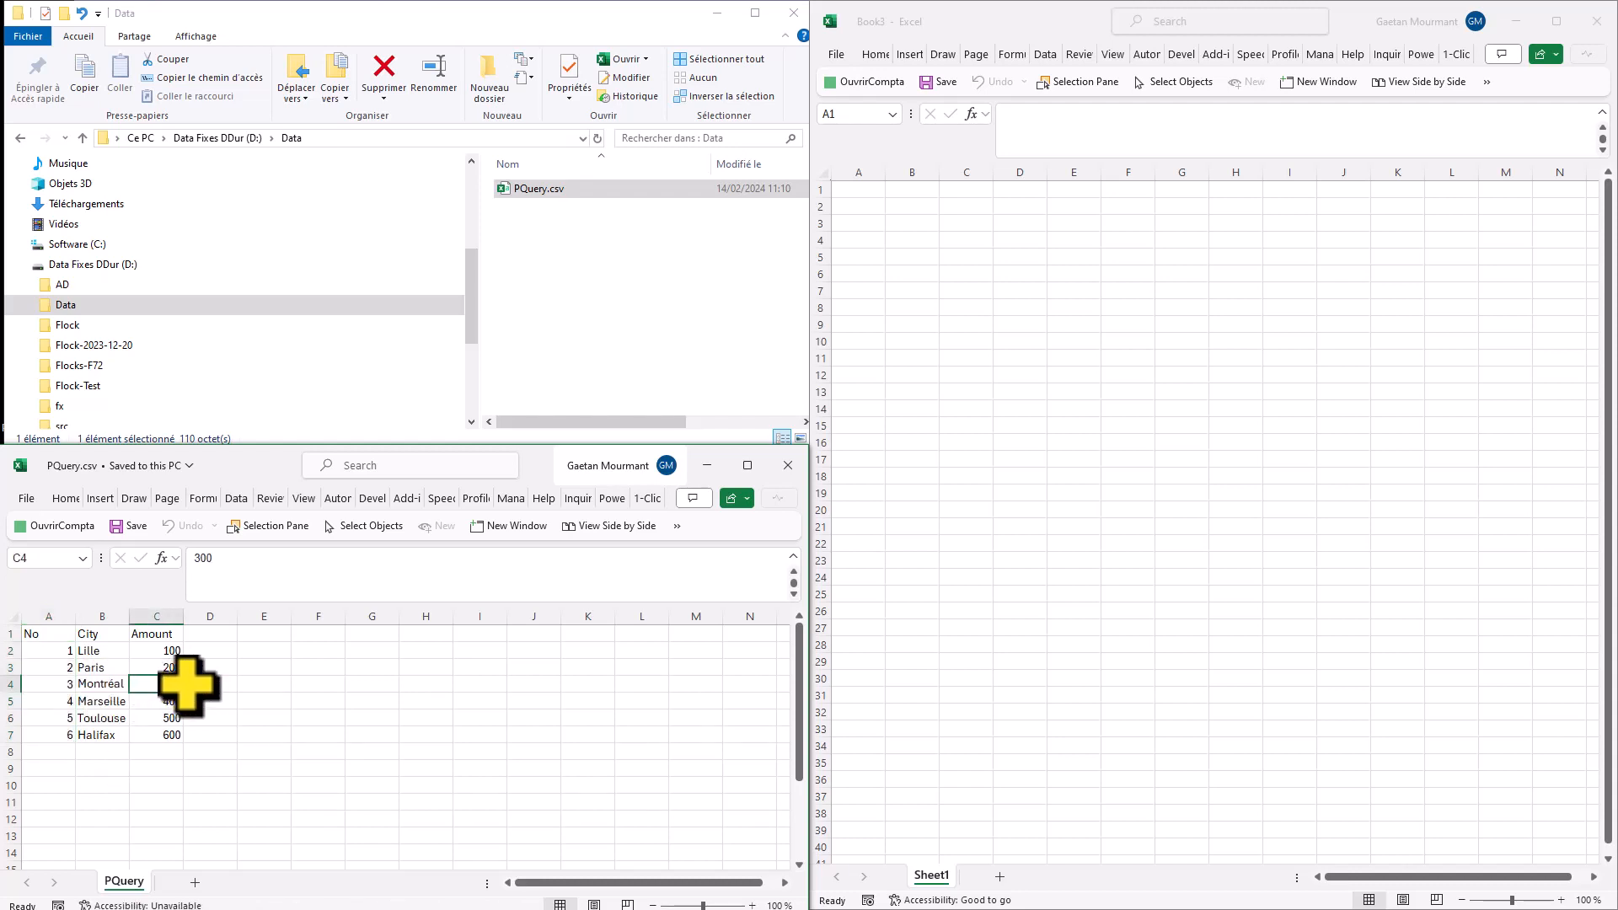
click(117, 651)
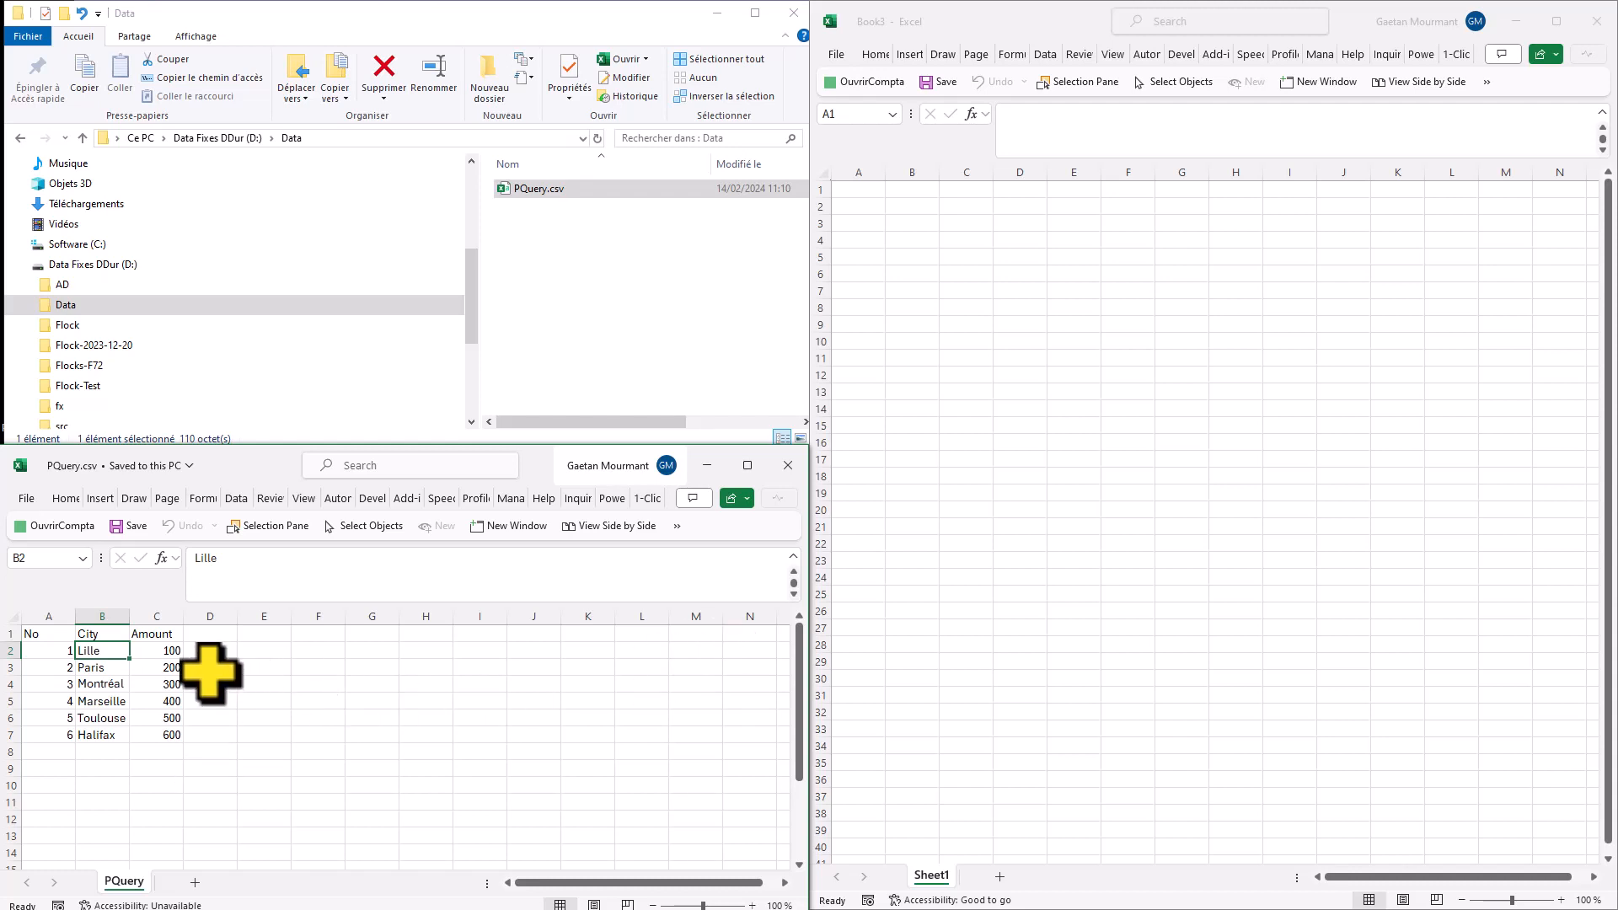
click(162, 651)
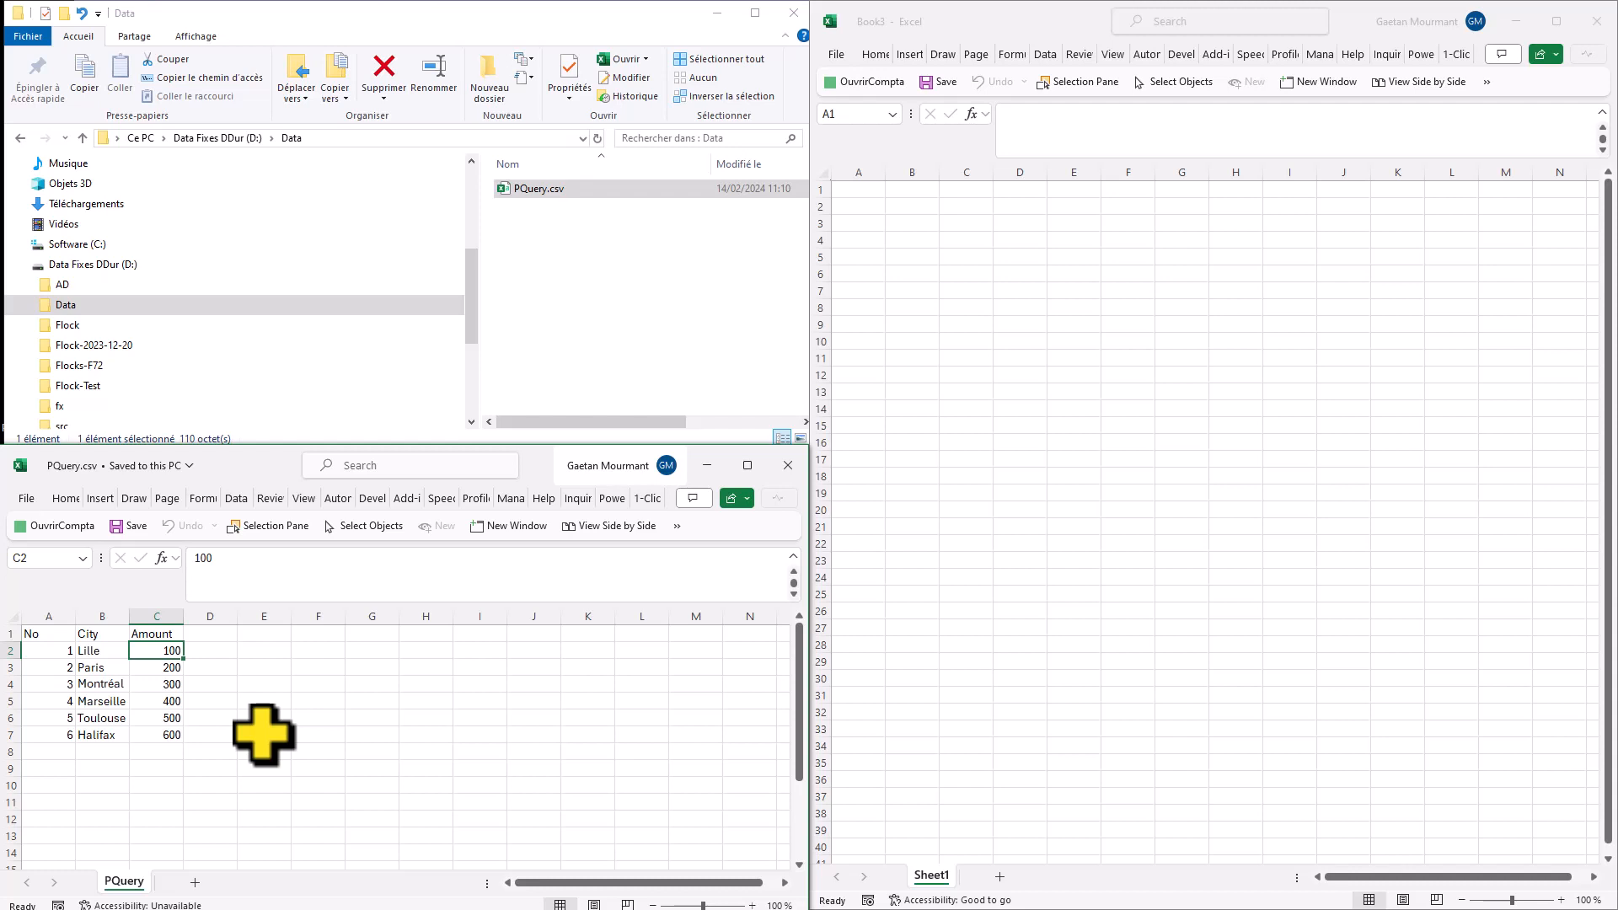
Start a text/CSV import of PQuery.csv from the Data folder on drive D into the blank workbook.
click(913, 271)
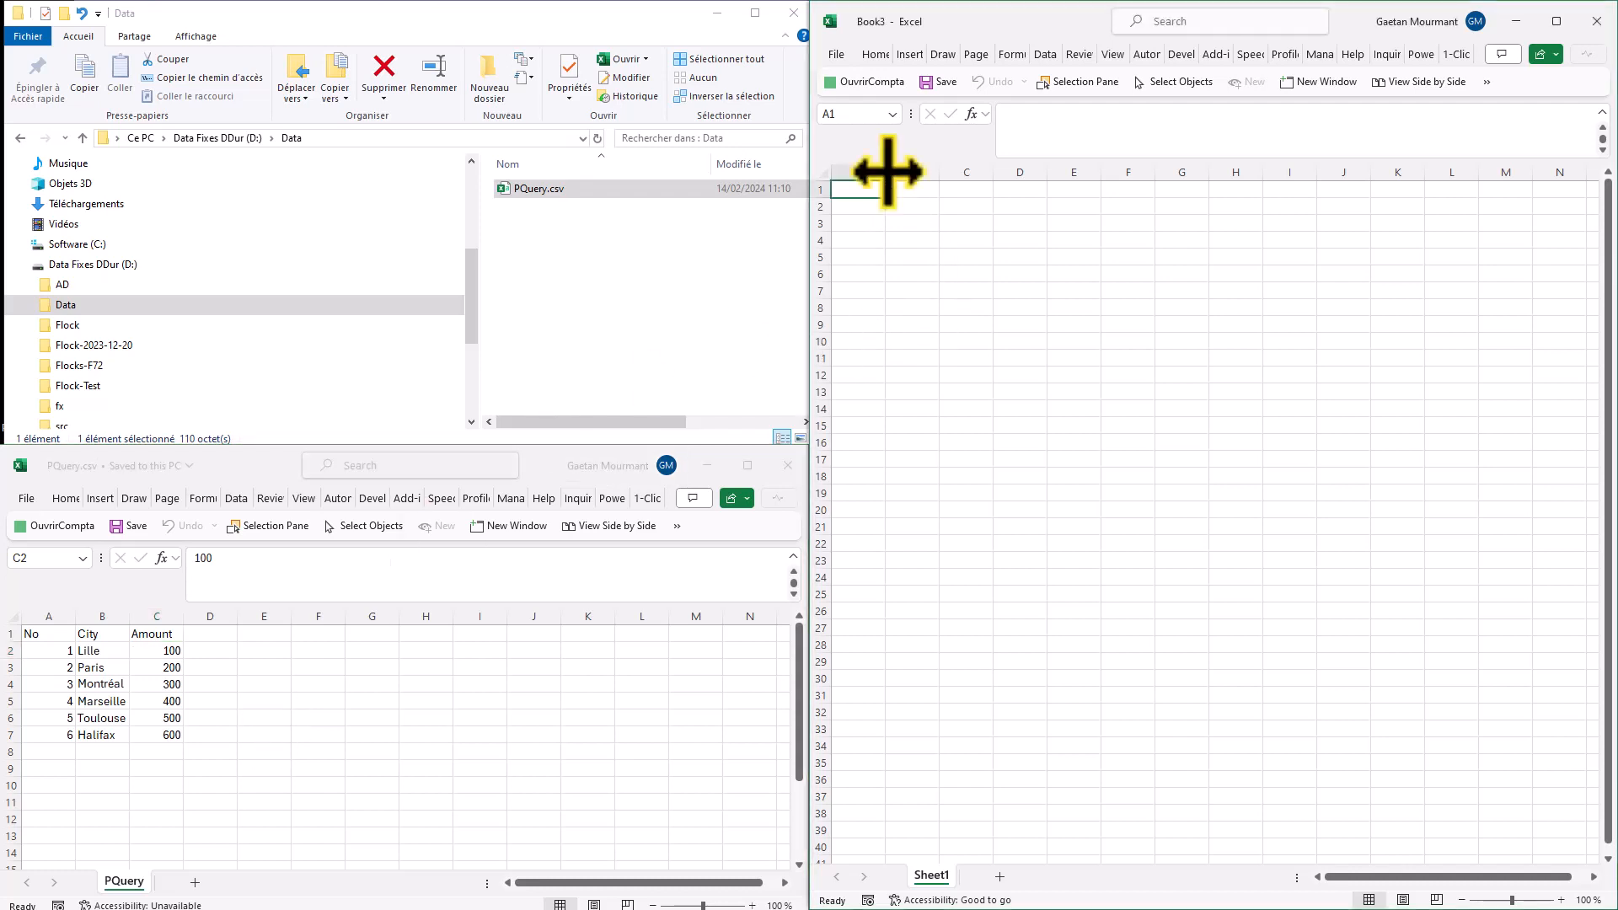
click(1042, 56)
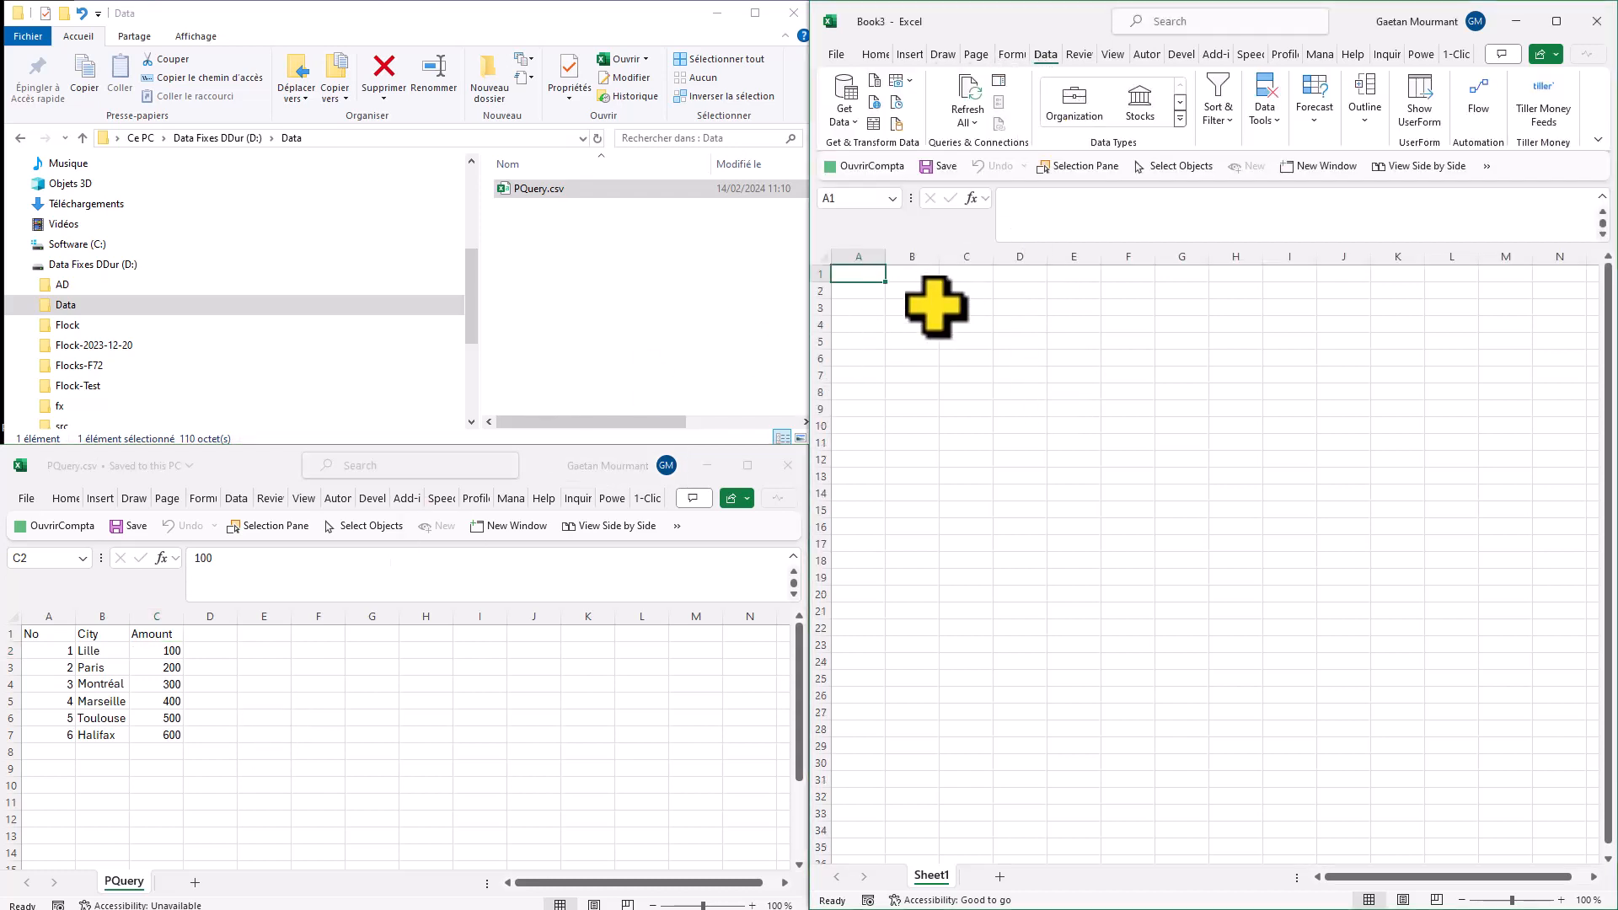
scroll(897, 371, up, 2)
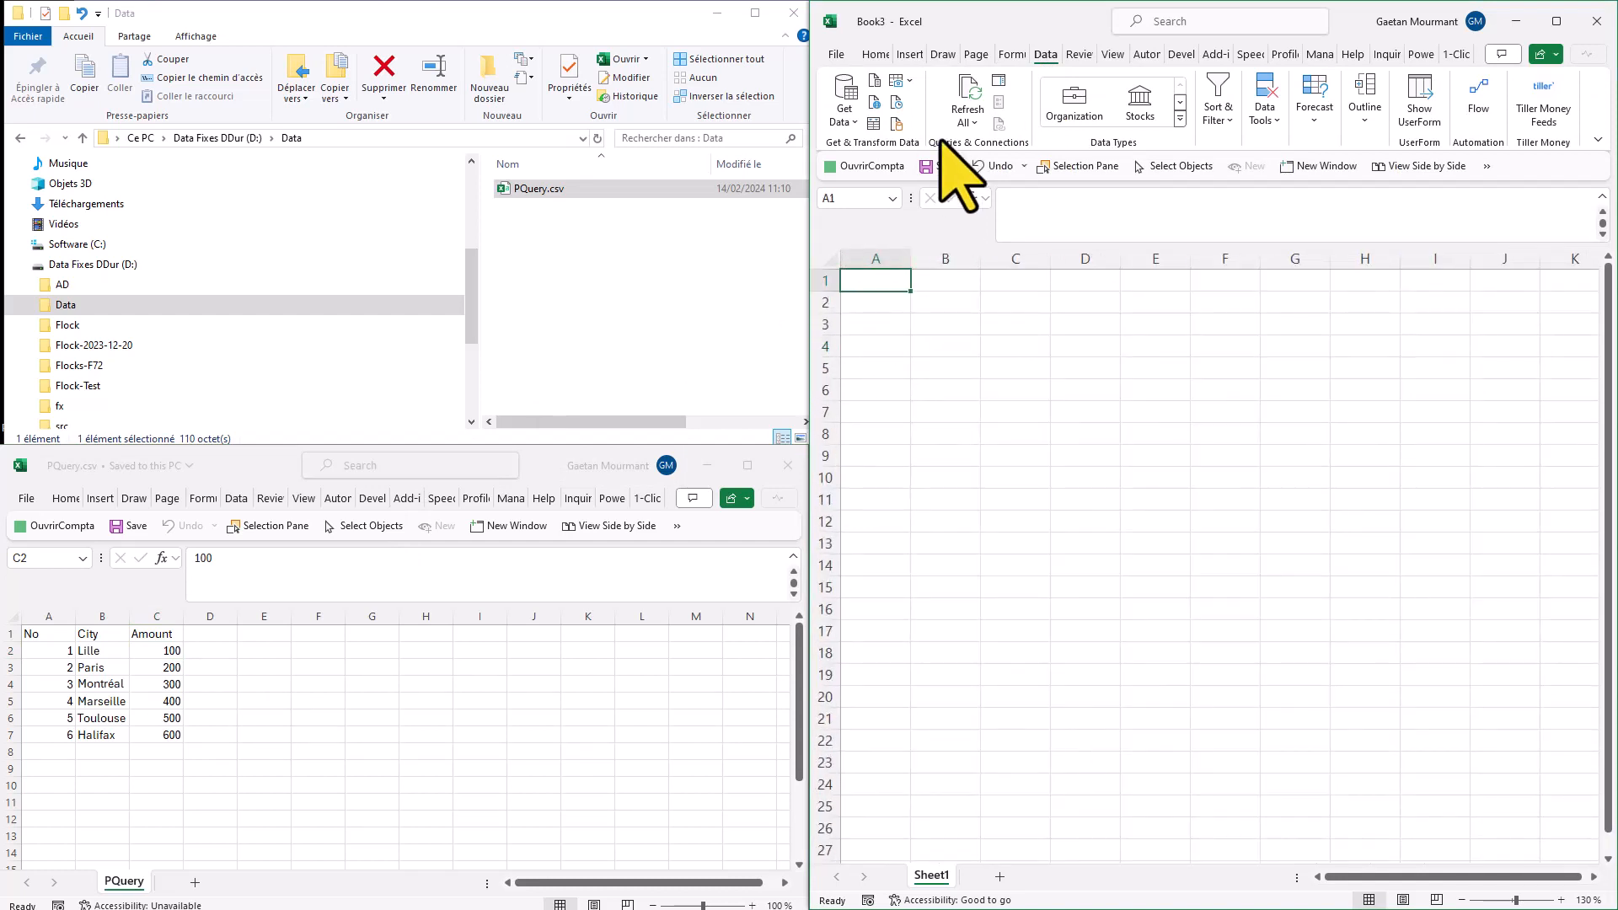
click(874, 83)
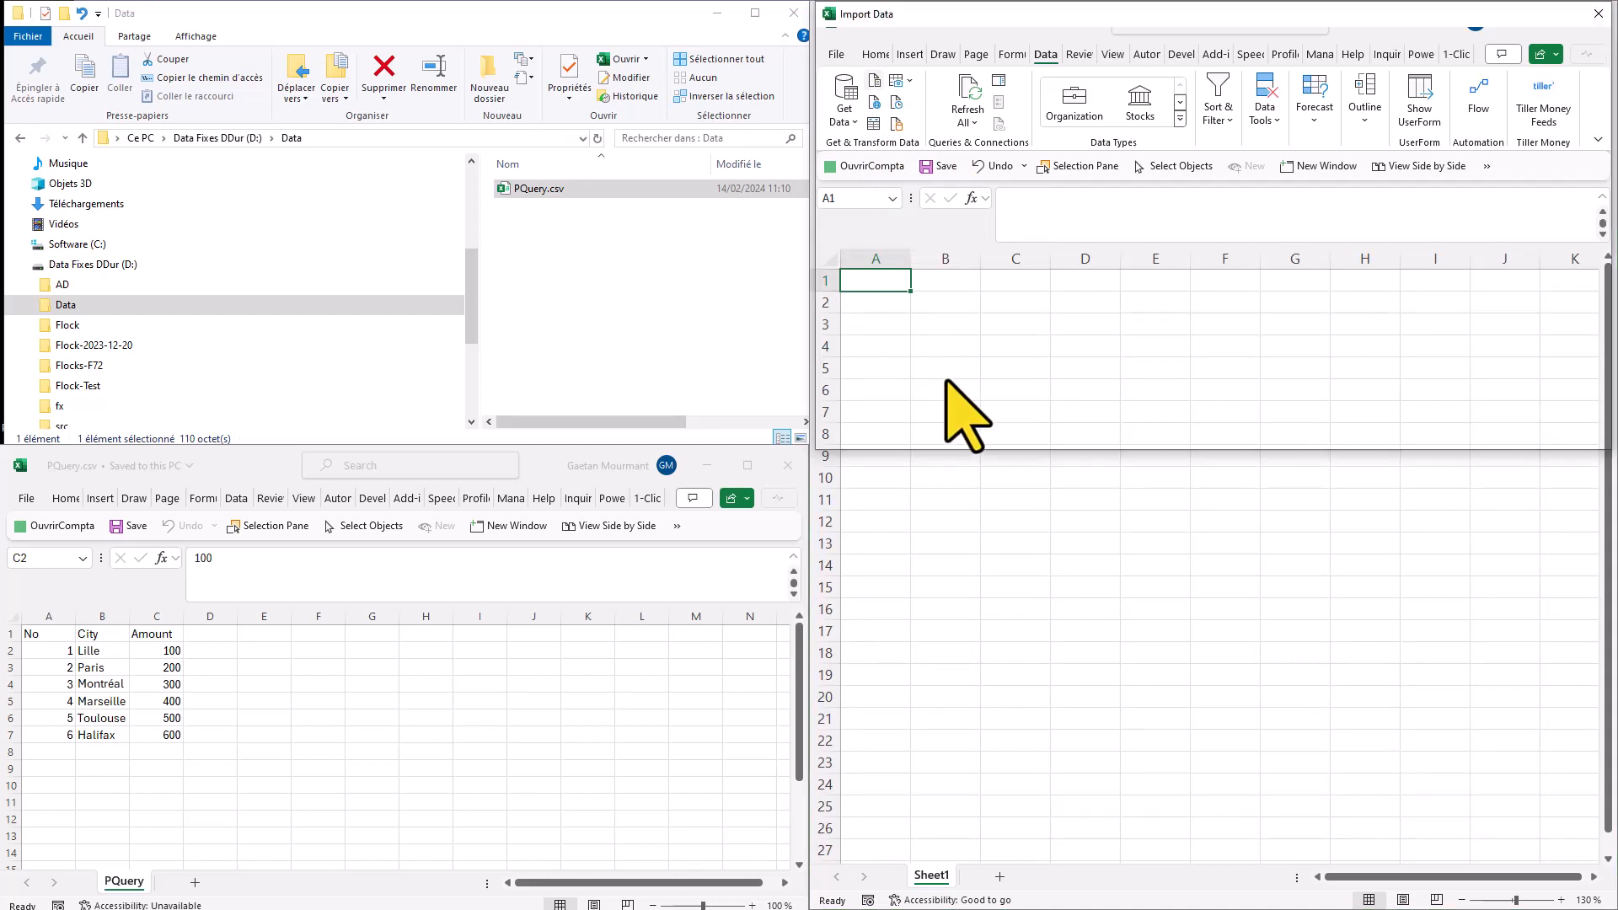
double_click(1204, 135)
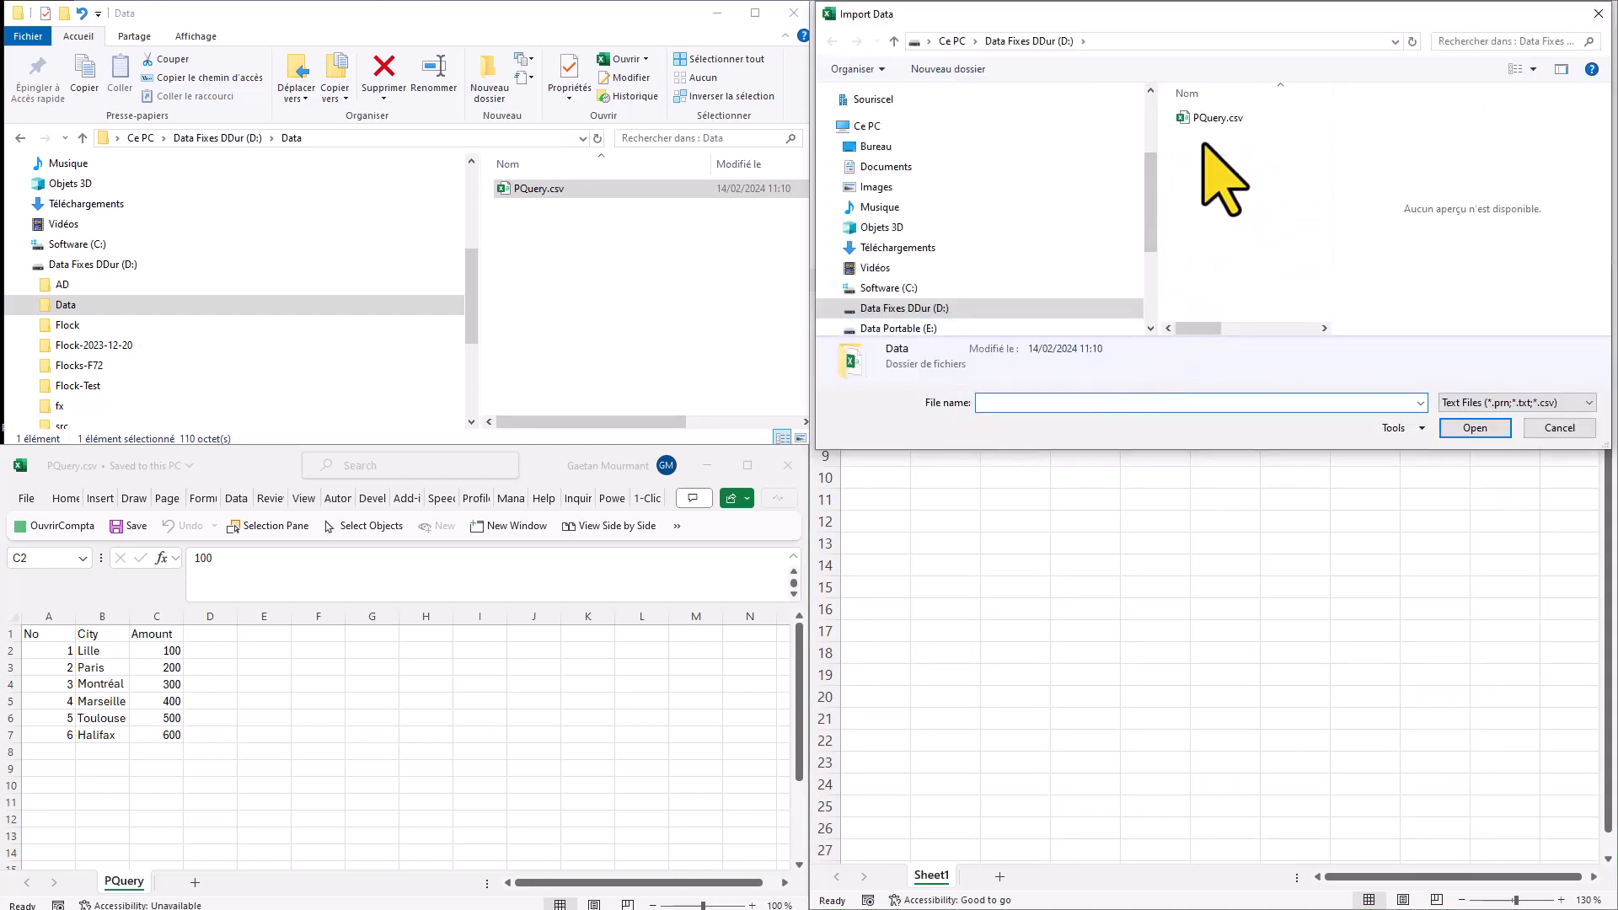
double_click(1213, 120)
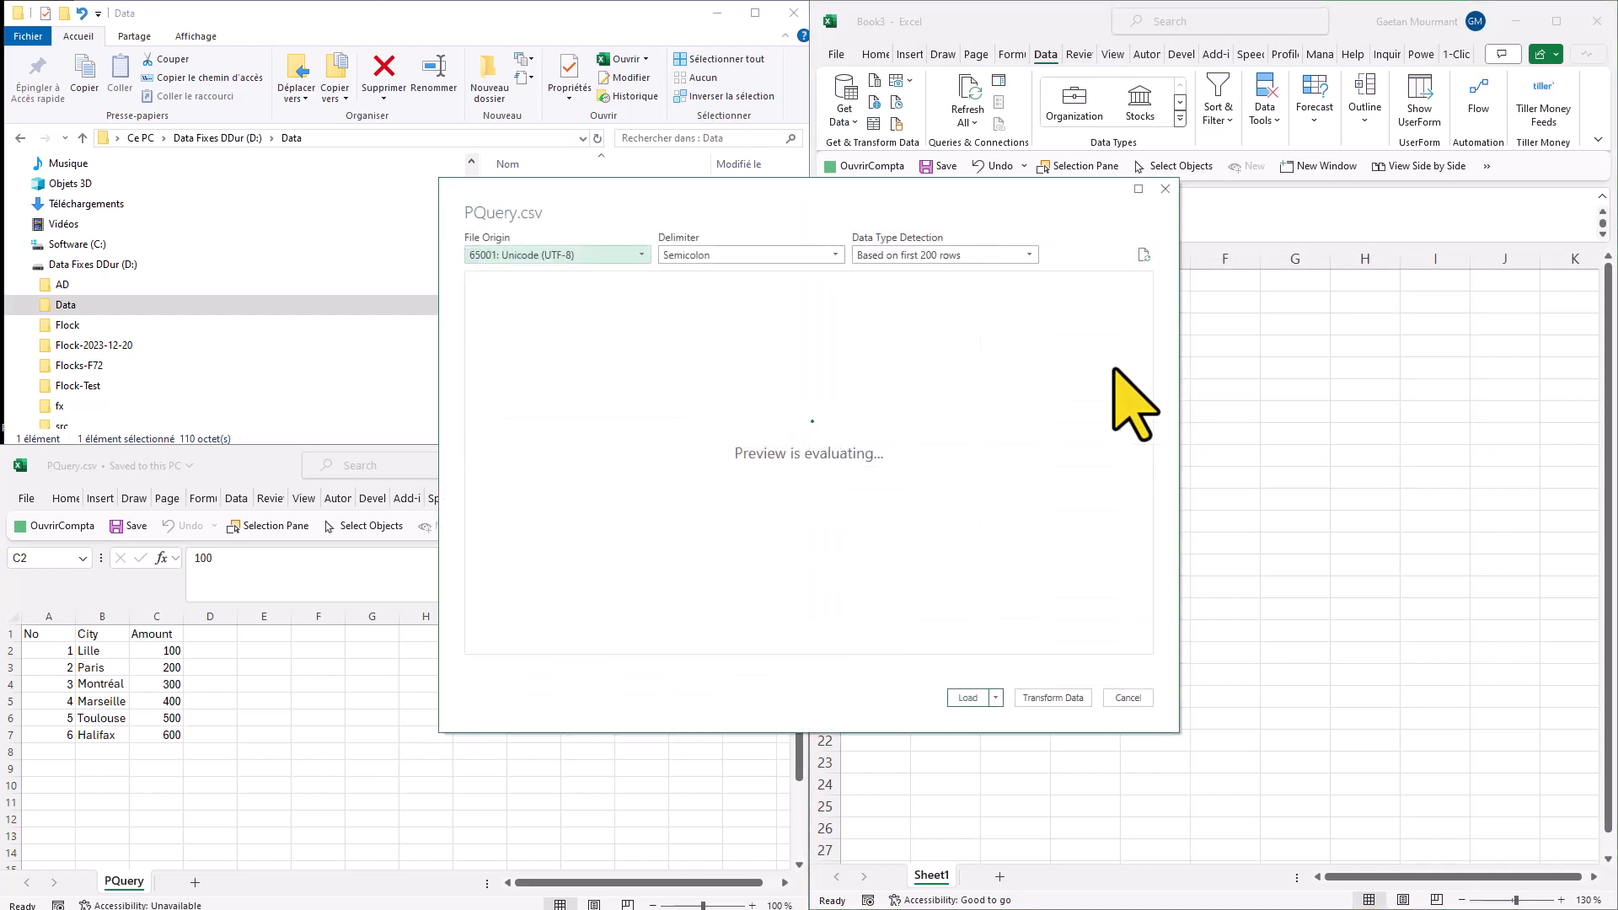
Load the CSV data as a table into the existing worksheet at cell A1.
click(995, 698)
click(1029, 736)
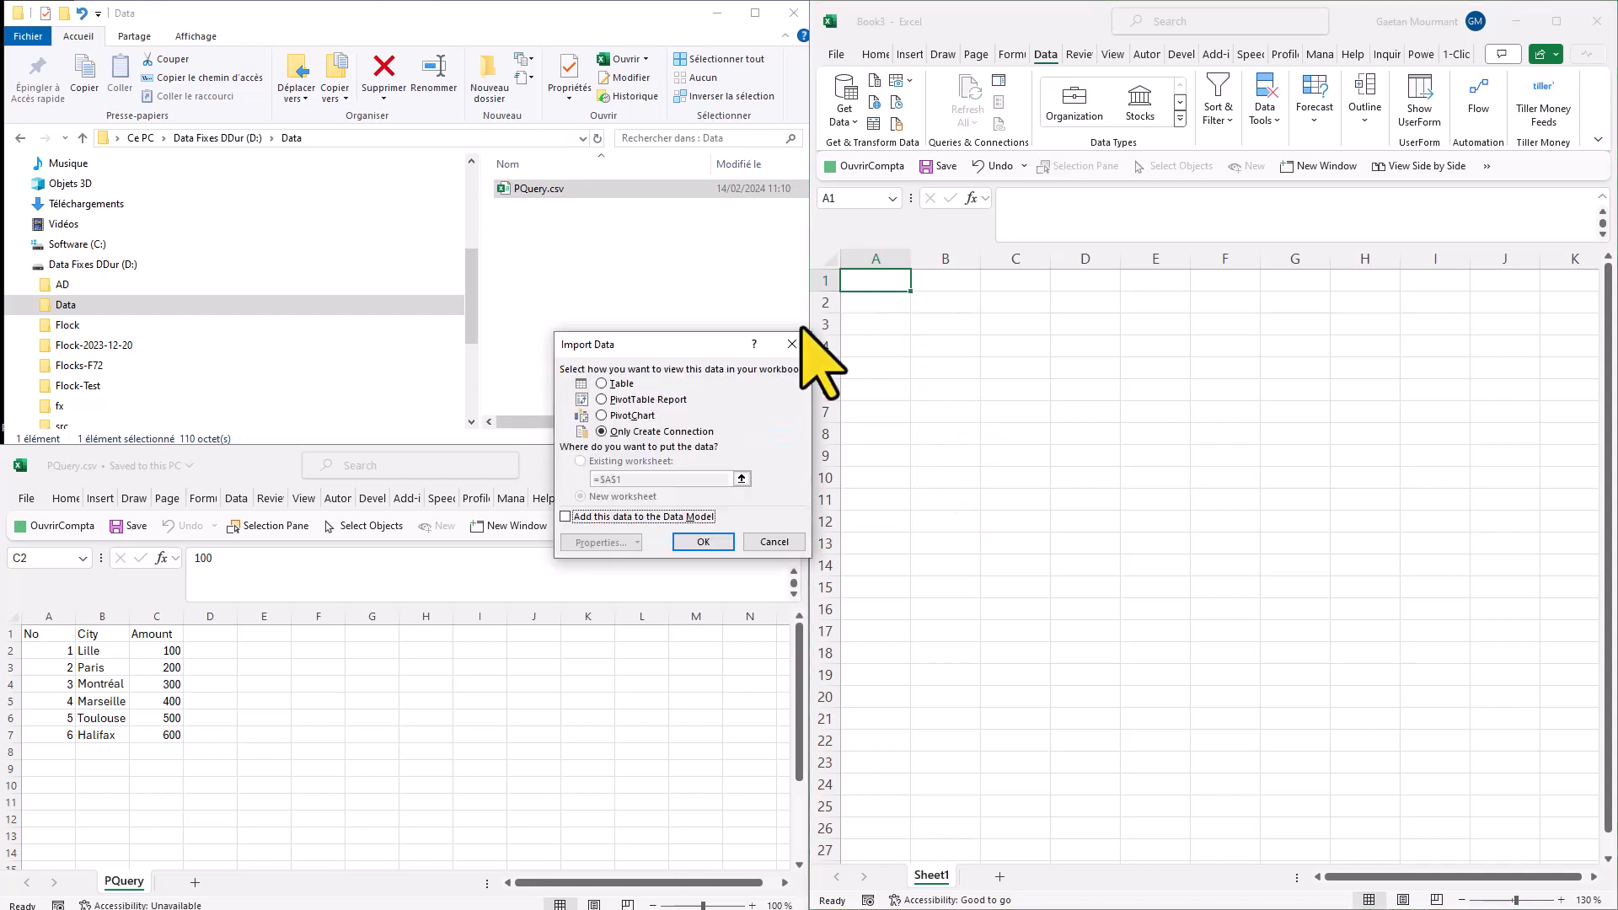
click(604, 383)
click(619, 462)
click(702, 541)
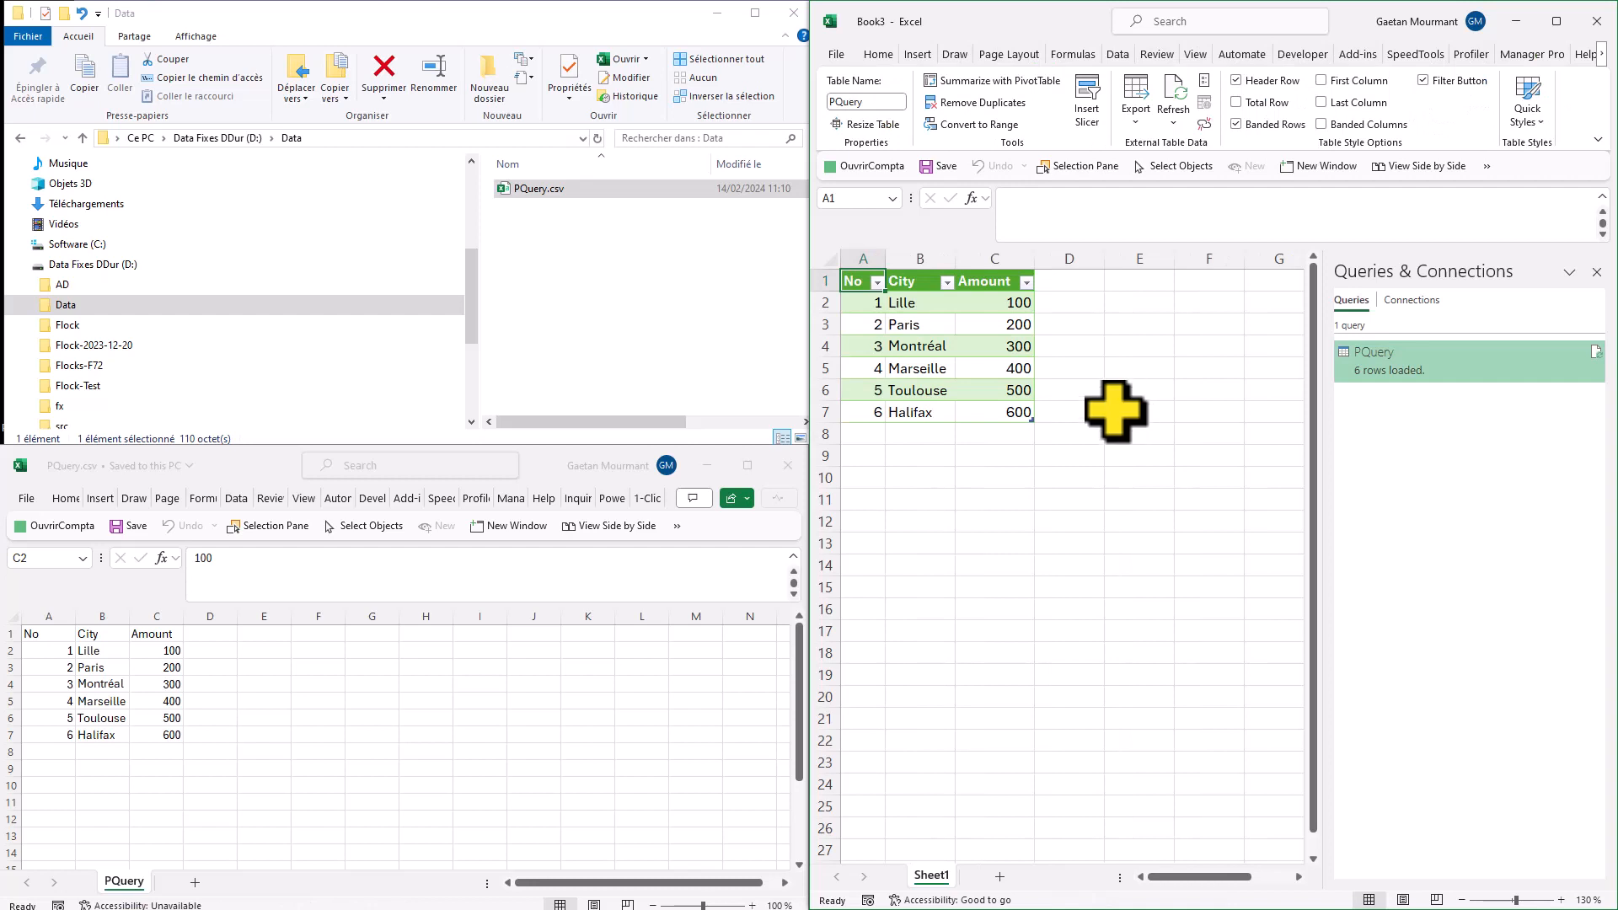
Open the PQuery query in the Power Query Editor and delete its Changed Type step.
click(154, 666)
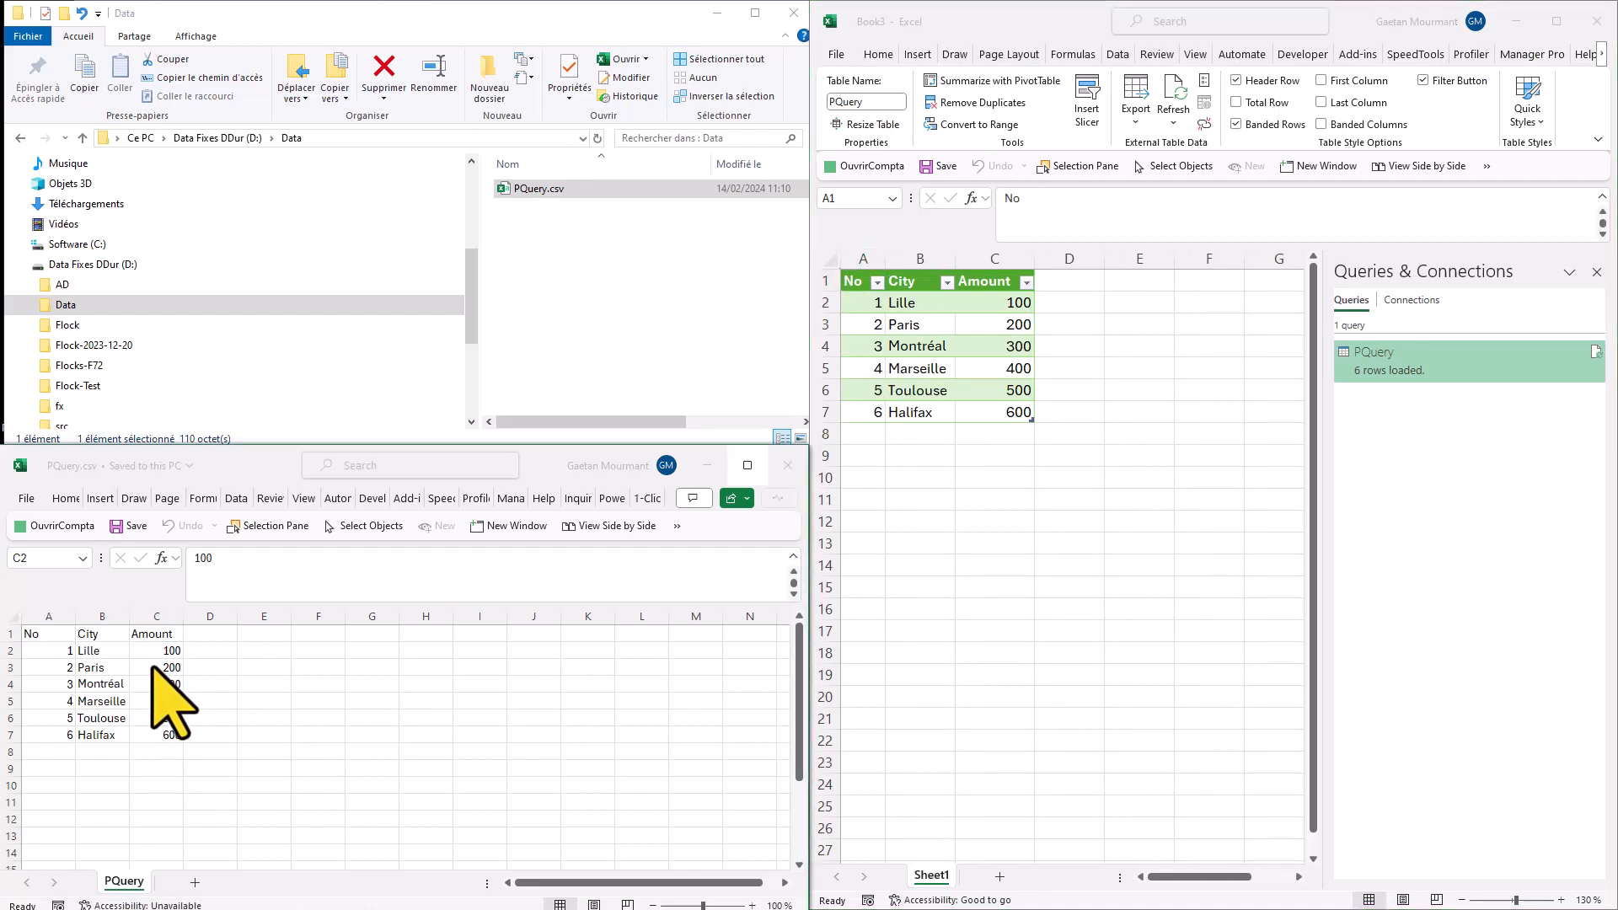
click(993, 354)
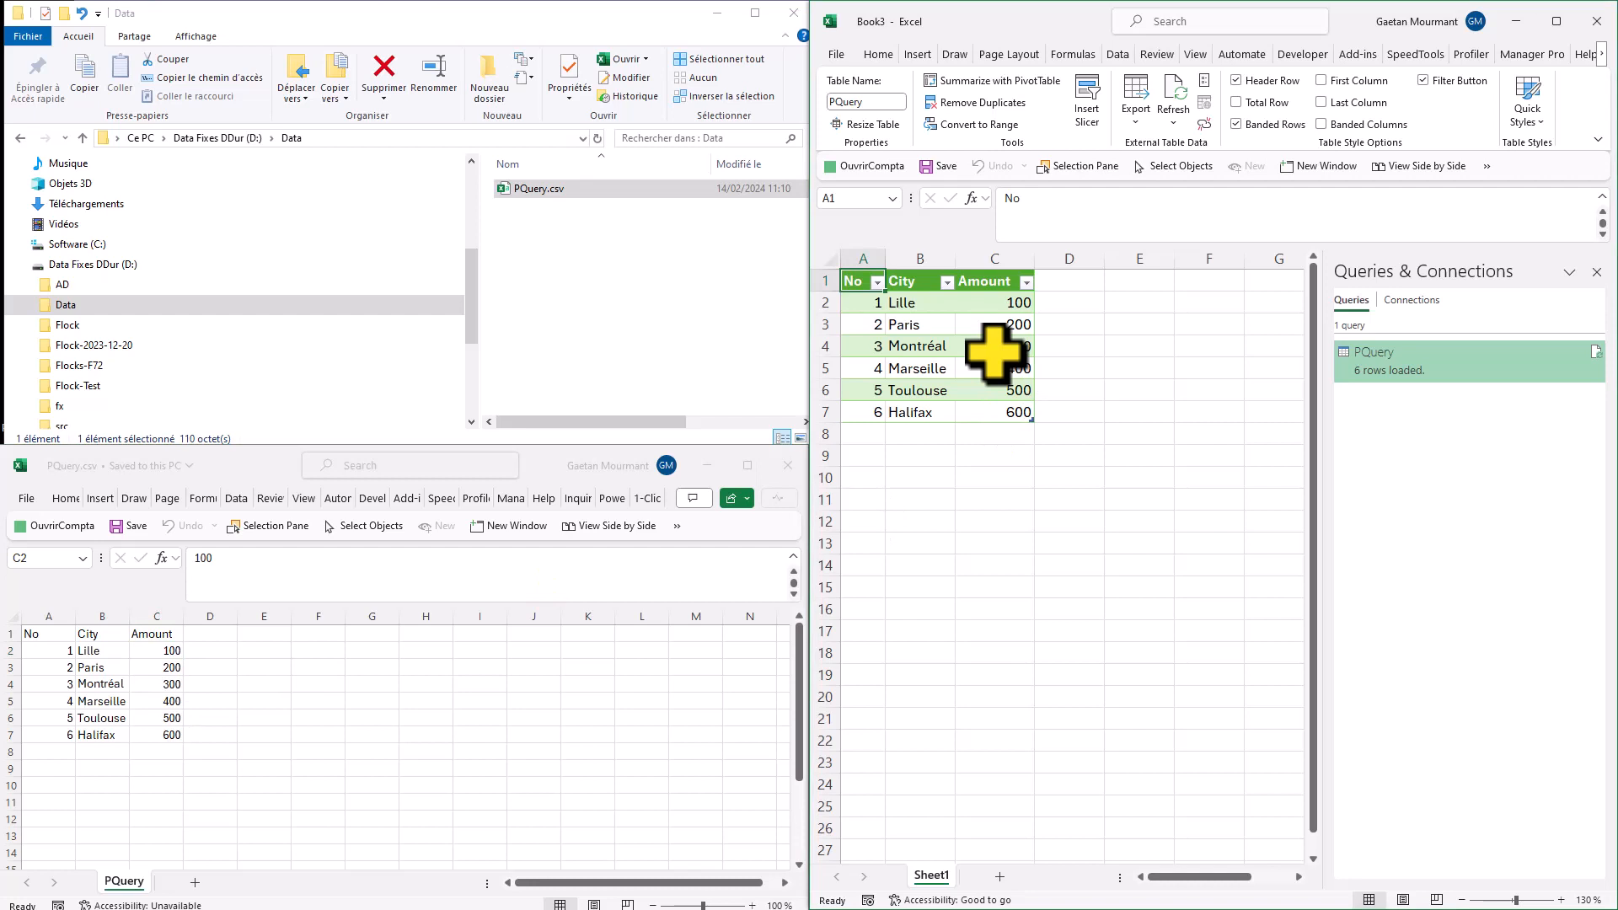
click(1382, 369)
double_click(1382, 369)
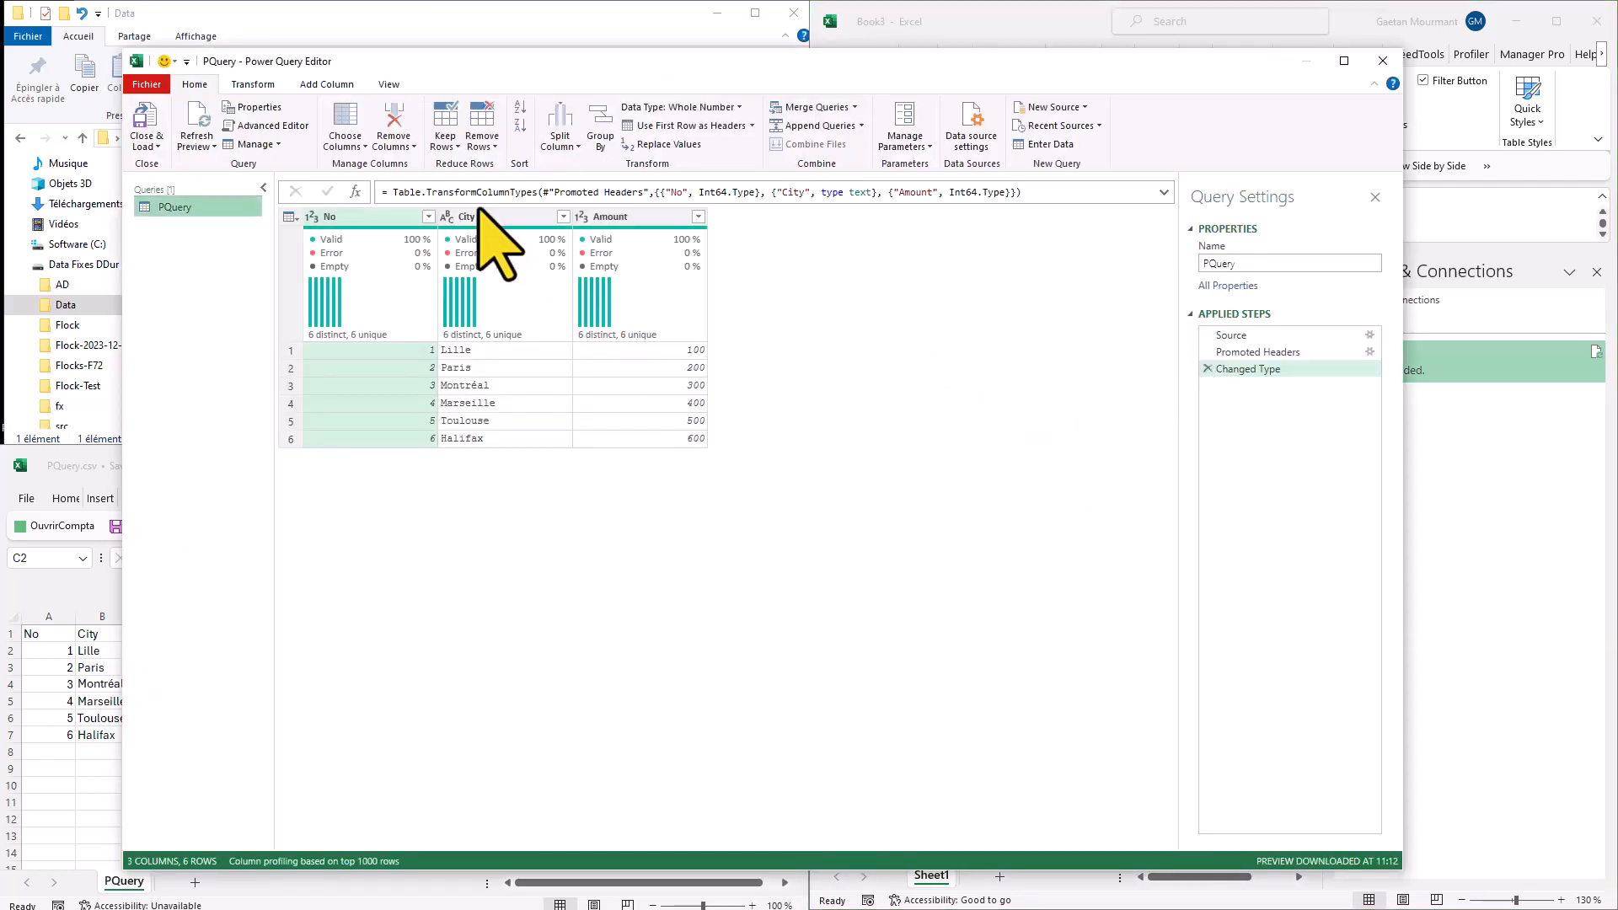
click(1208, 370)
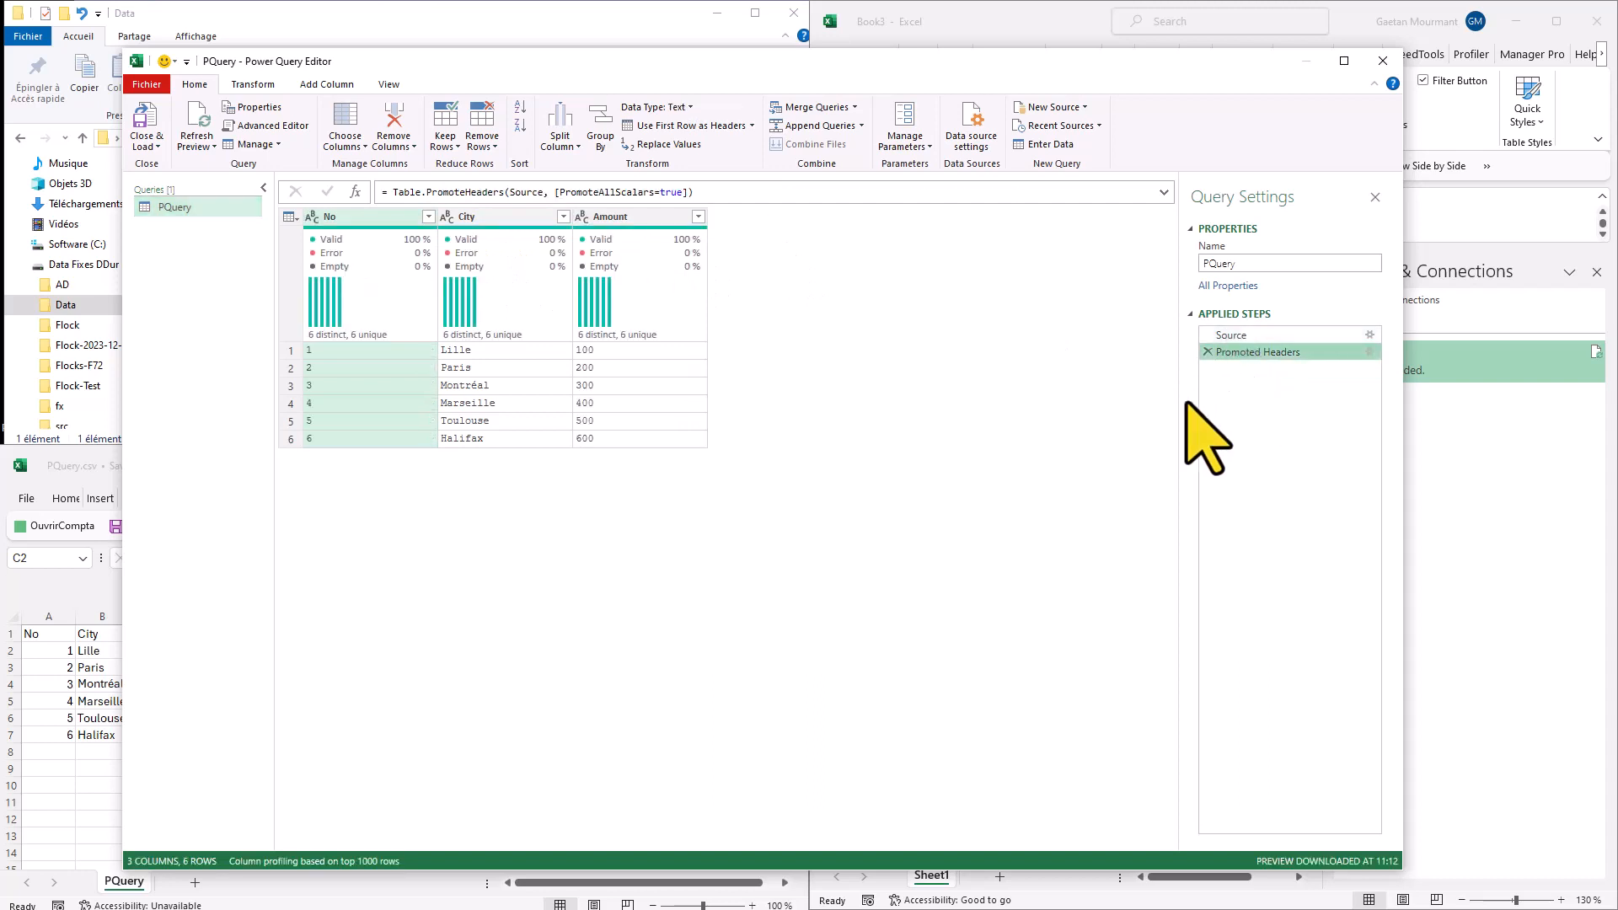
Copy the path D:\Data\PQuery.csv from the Source step's formula, then close and load the query.
click(1255, 336)
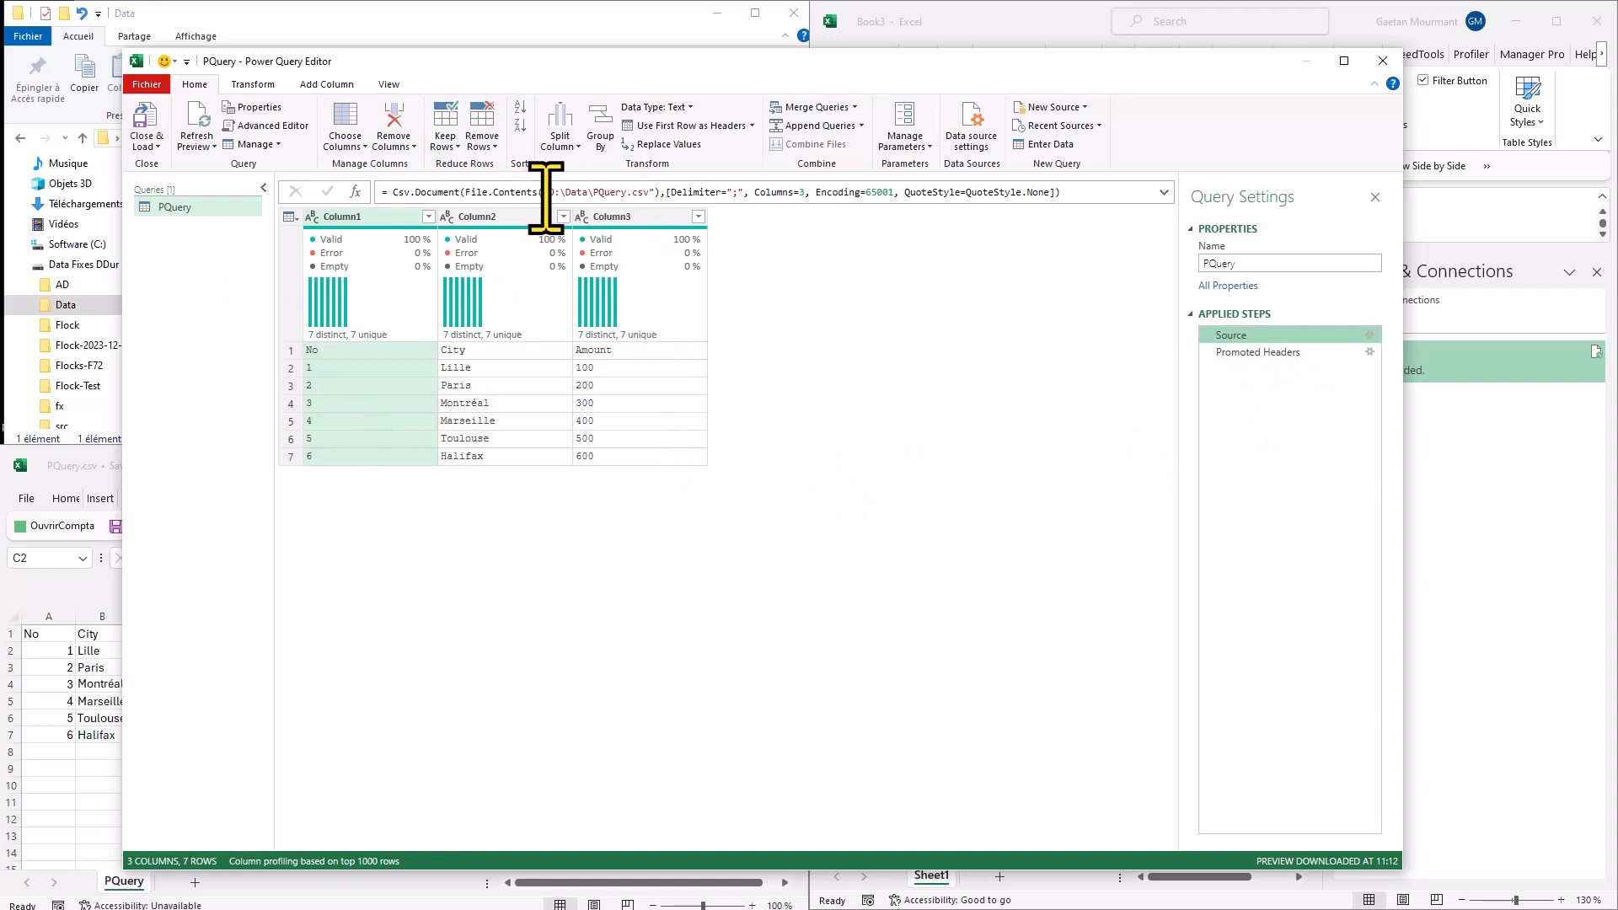
drag(546, 192, 642, 192)
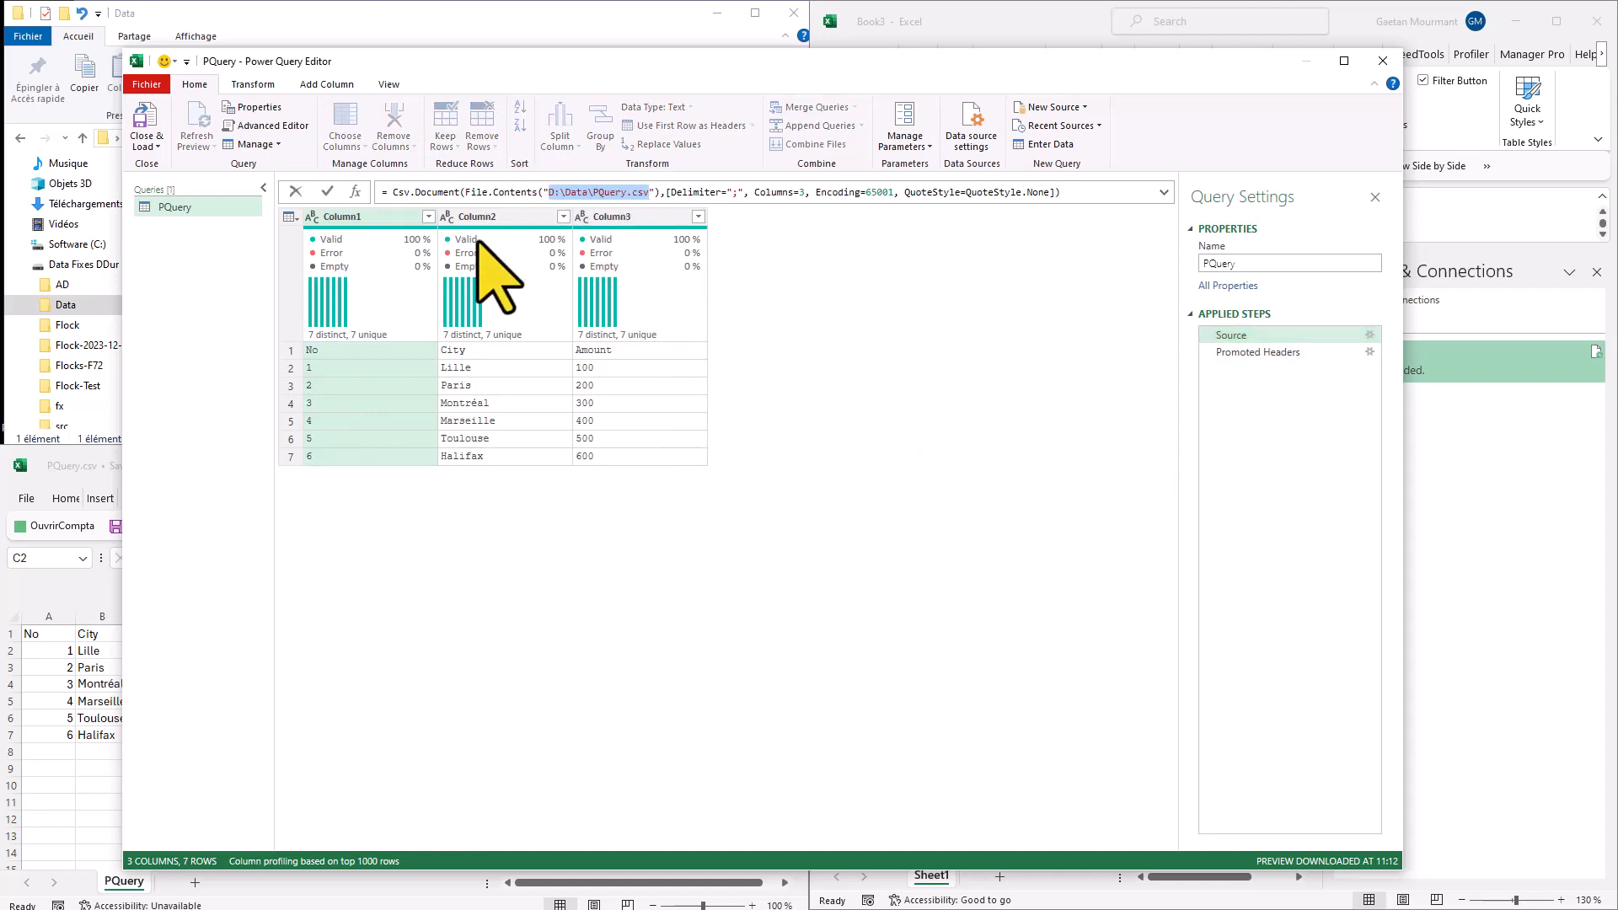
click(147, 117)
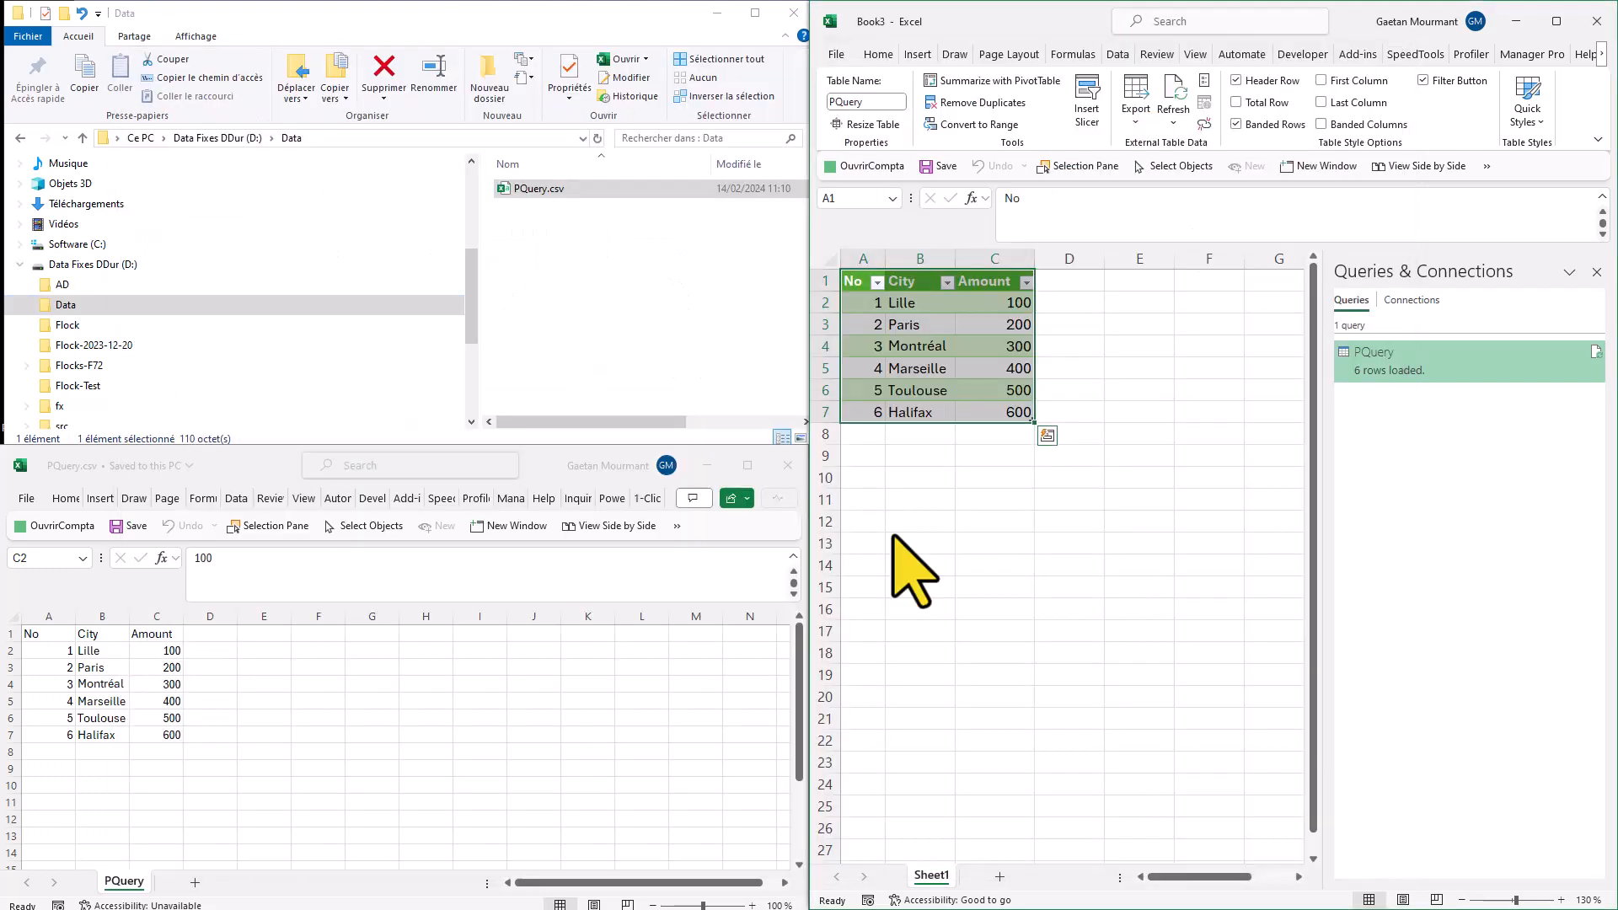
Add a worksheet with the label "Path :" in A1 and the copied path D:\Data\PQuery.csv in B1.
click(999, 877)
text(P)
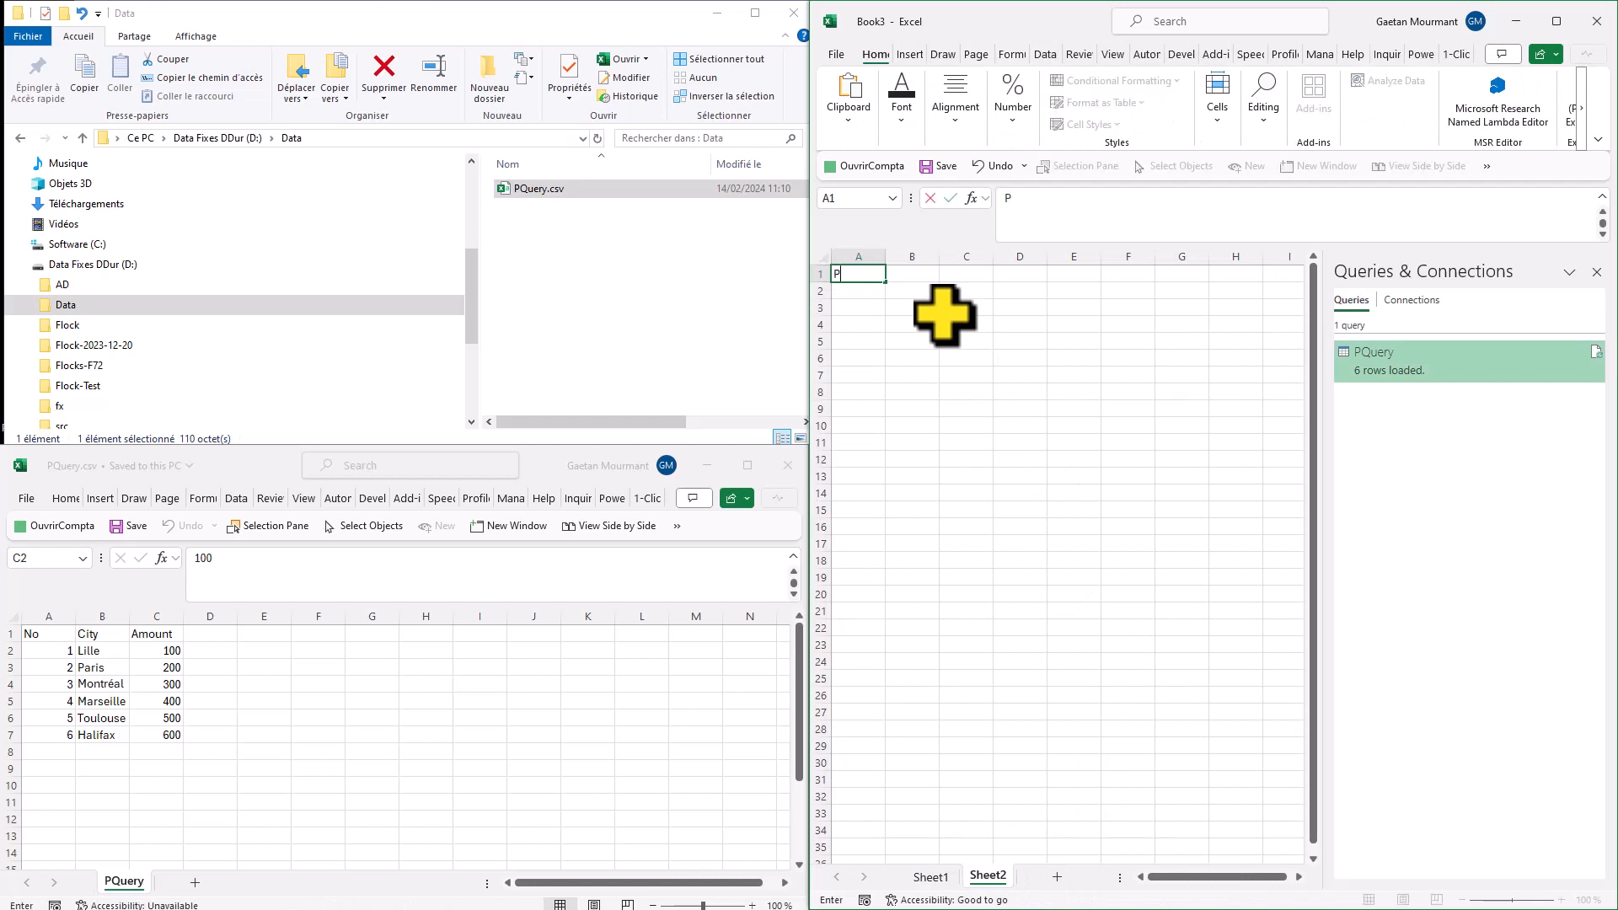
text(ath :)
key(Tab)
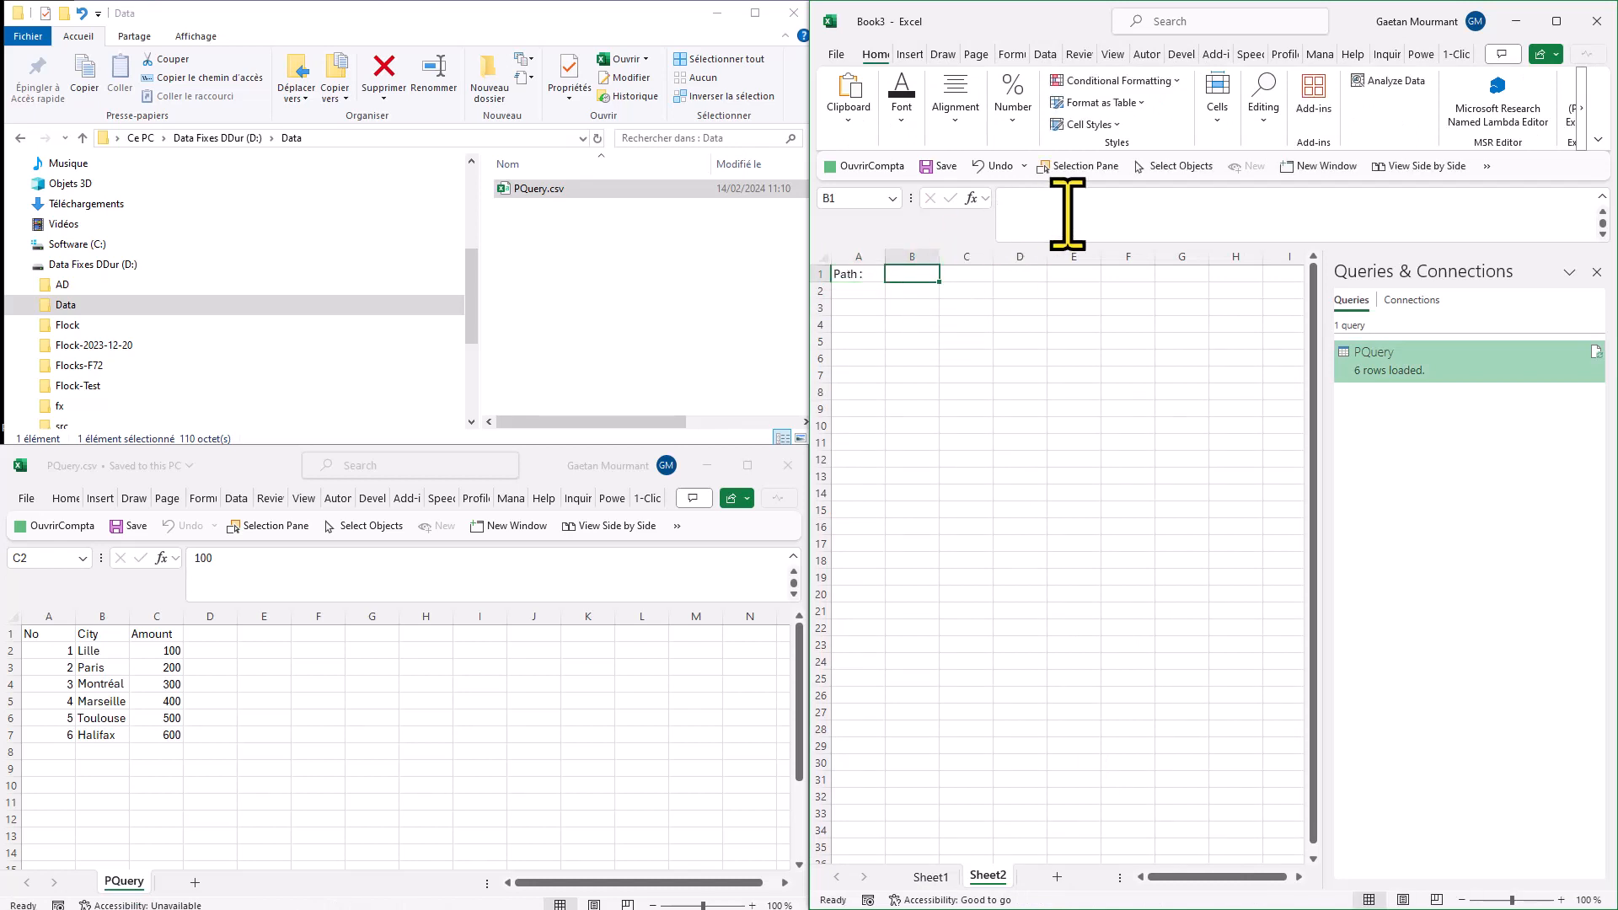
key(ctrl+v)
Name cell B1 SourcePath and load it into the Power Query Editor as a new query.
click(846, 199)
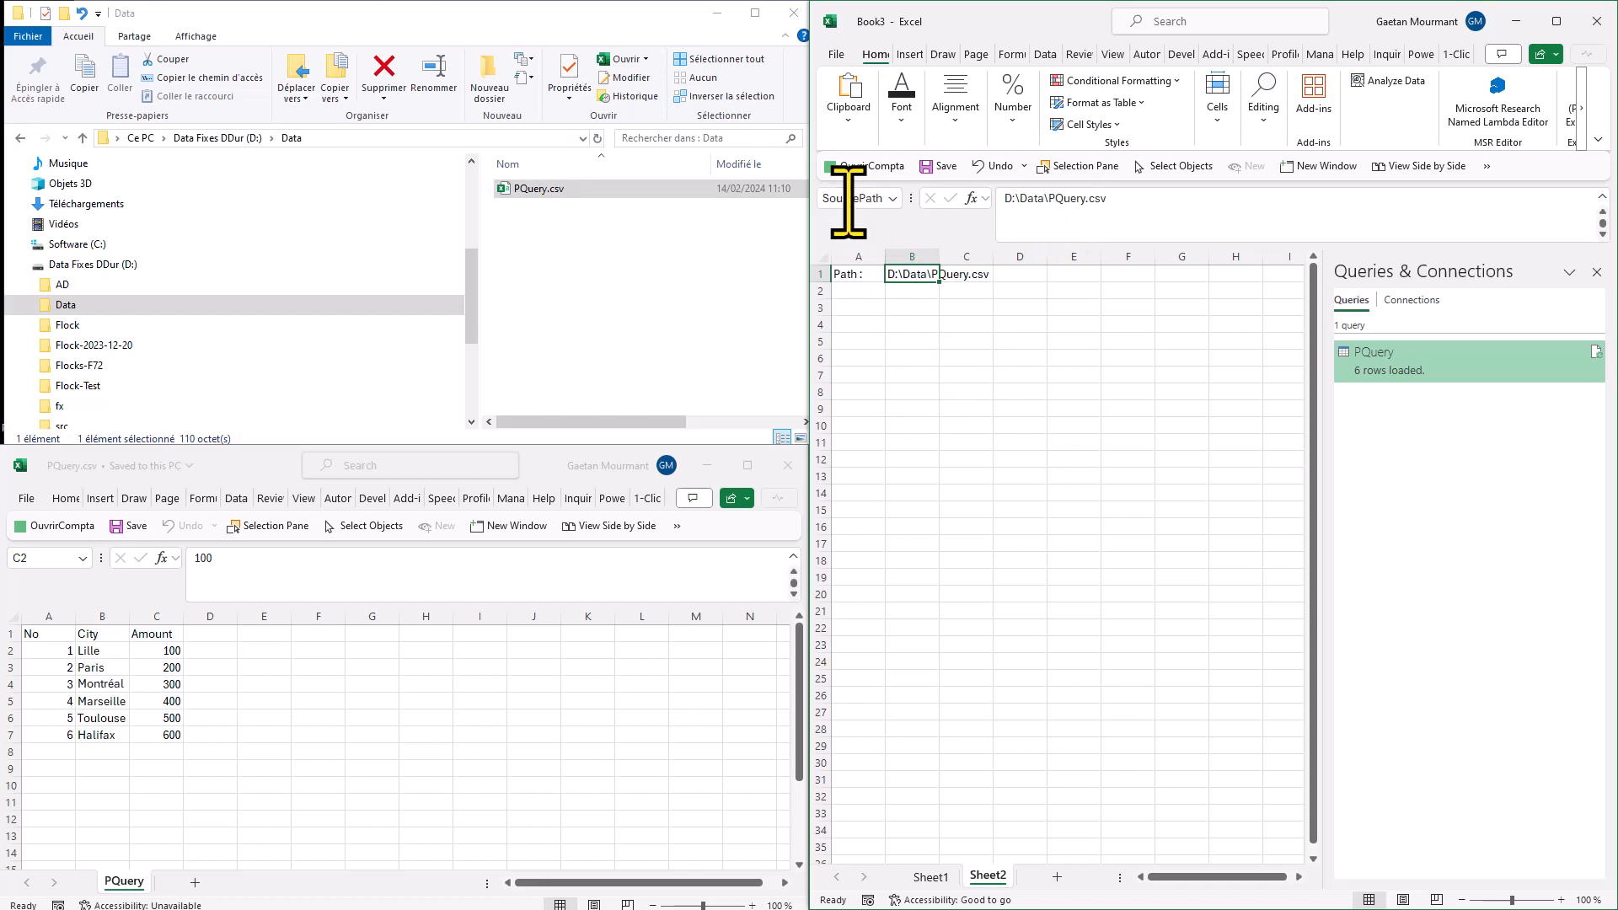
click(1045, 53)
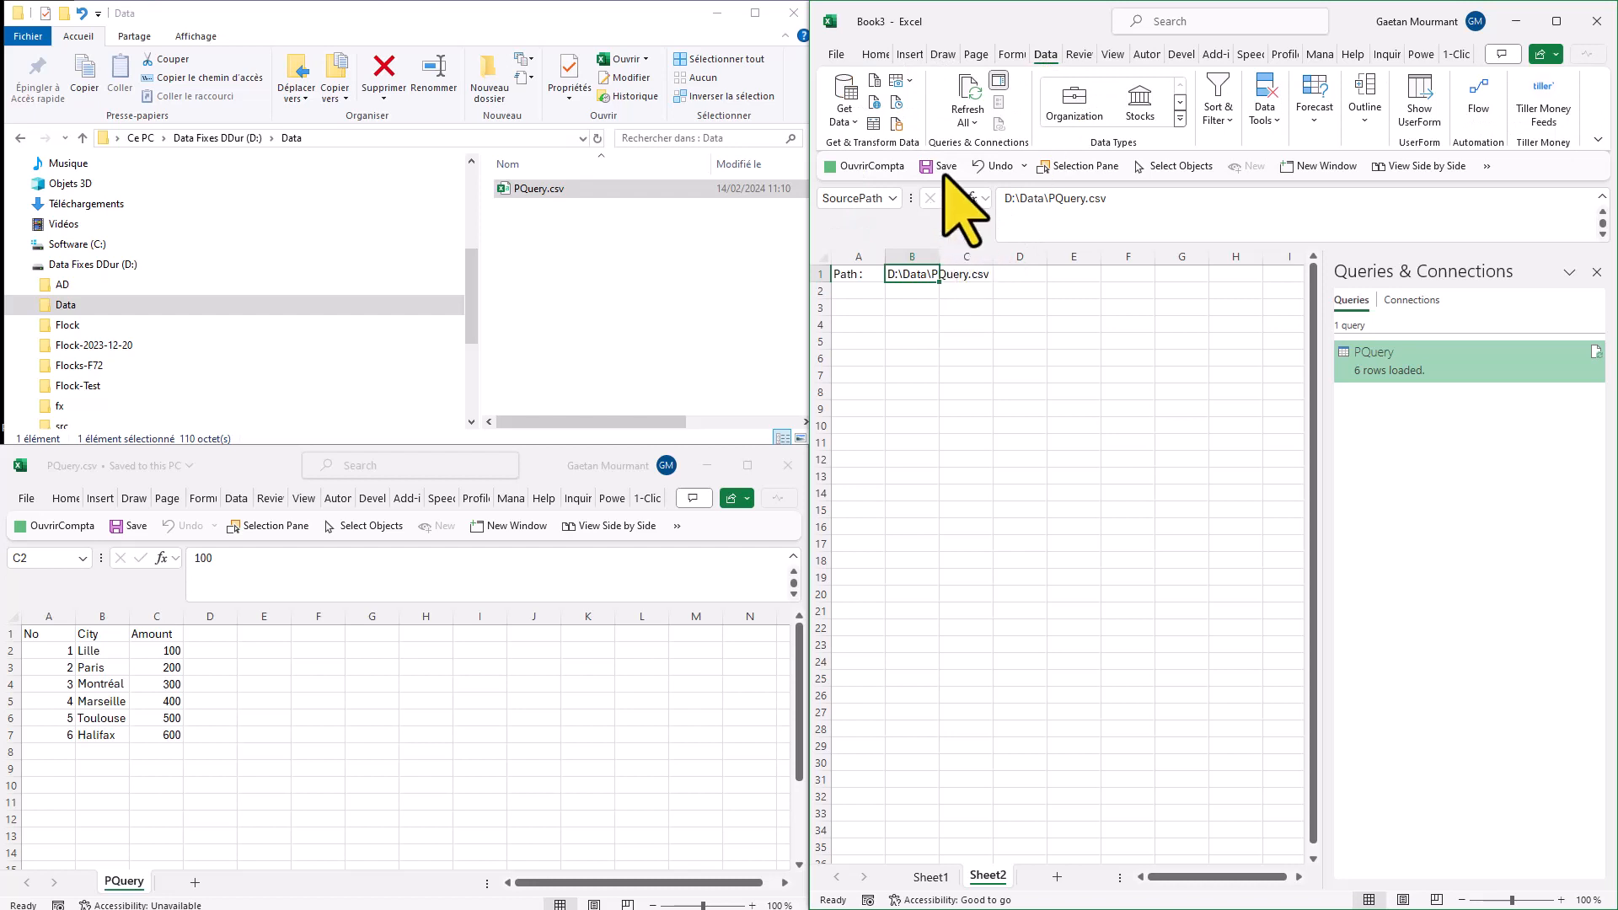
click(873, 125)
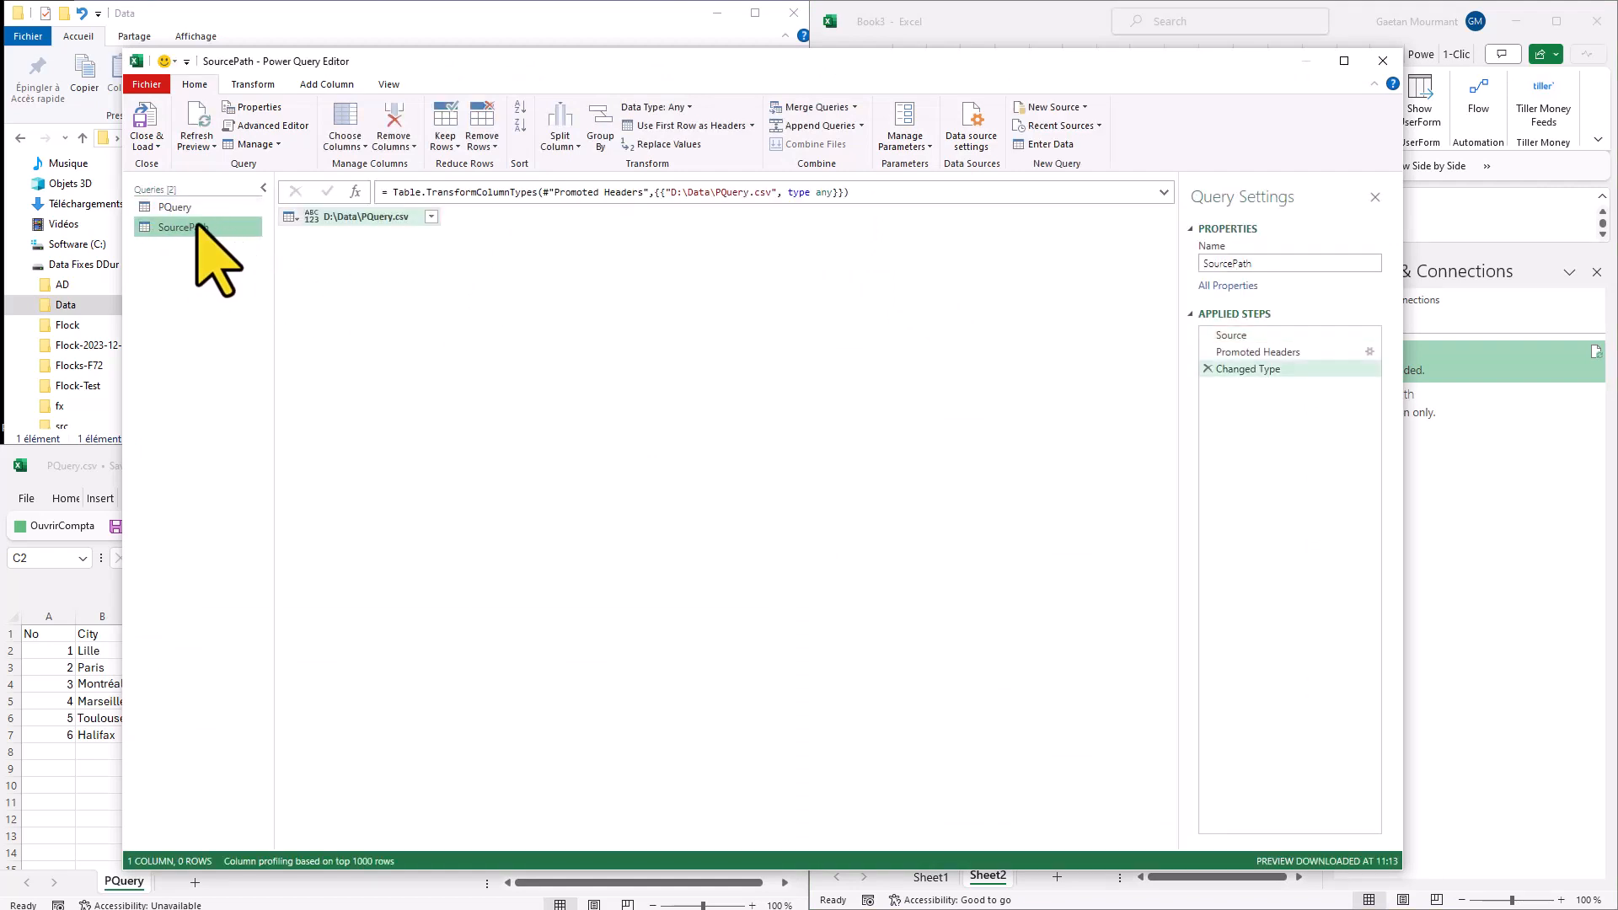
Delete the Changed Type and Promoted Headers steps of the SourcePath query and drill down to its path value.
click(1207, 369)
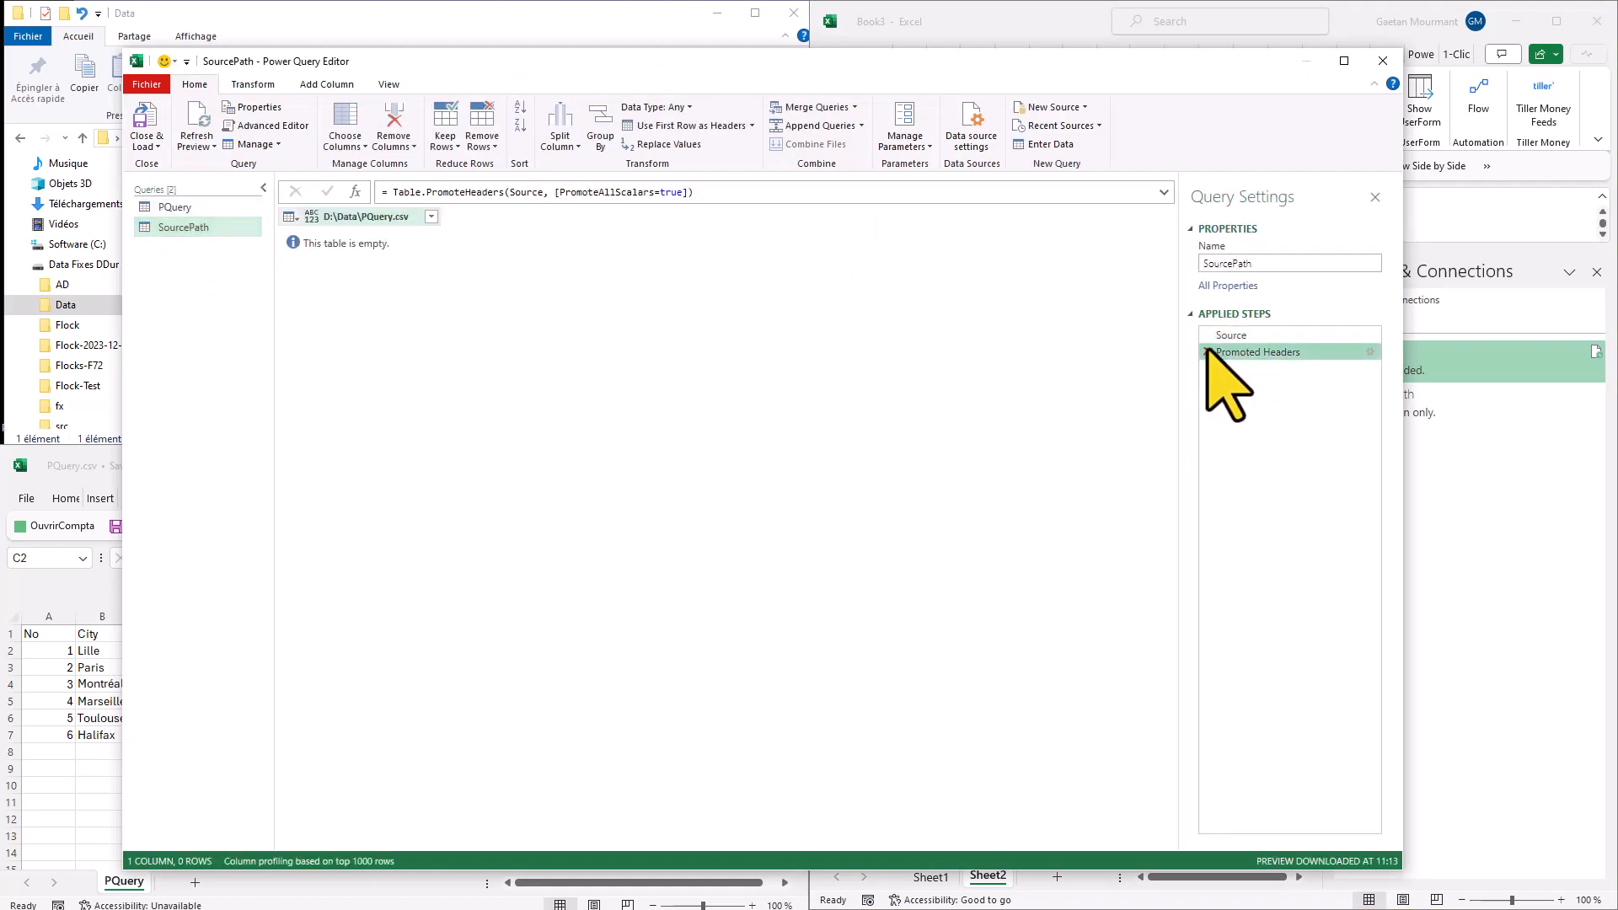
click(1208, 352)
right_click(380, 350)
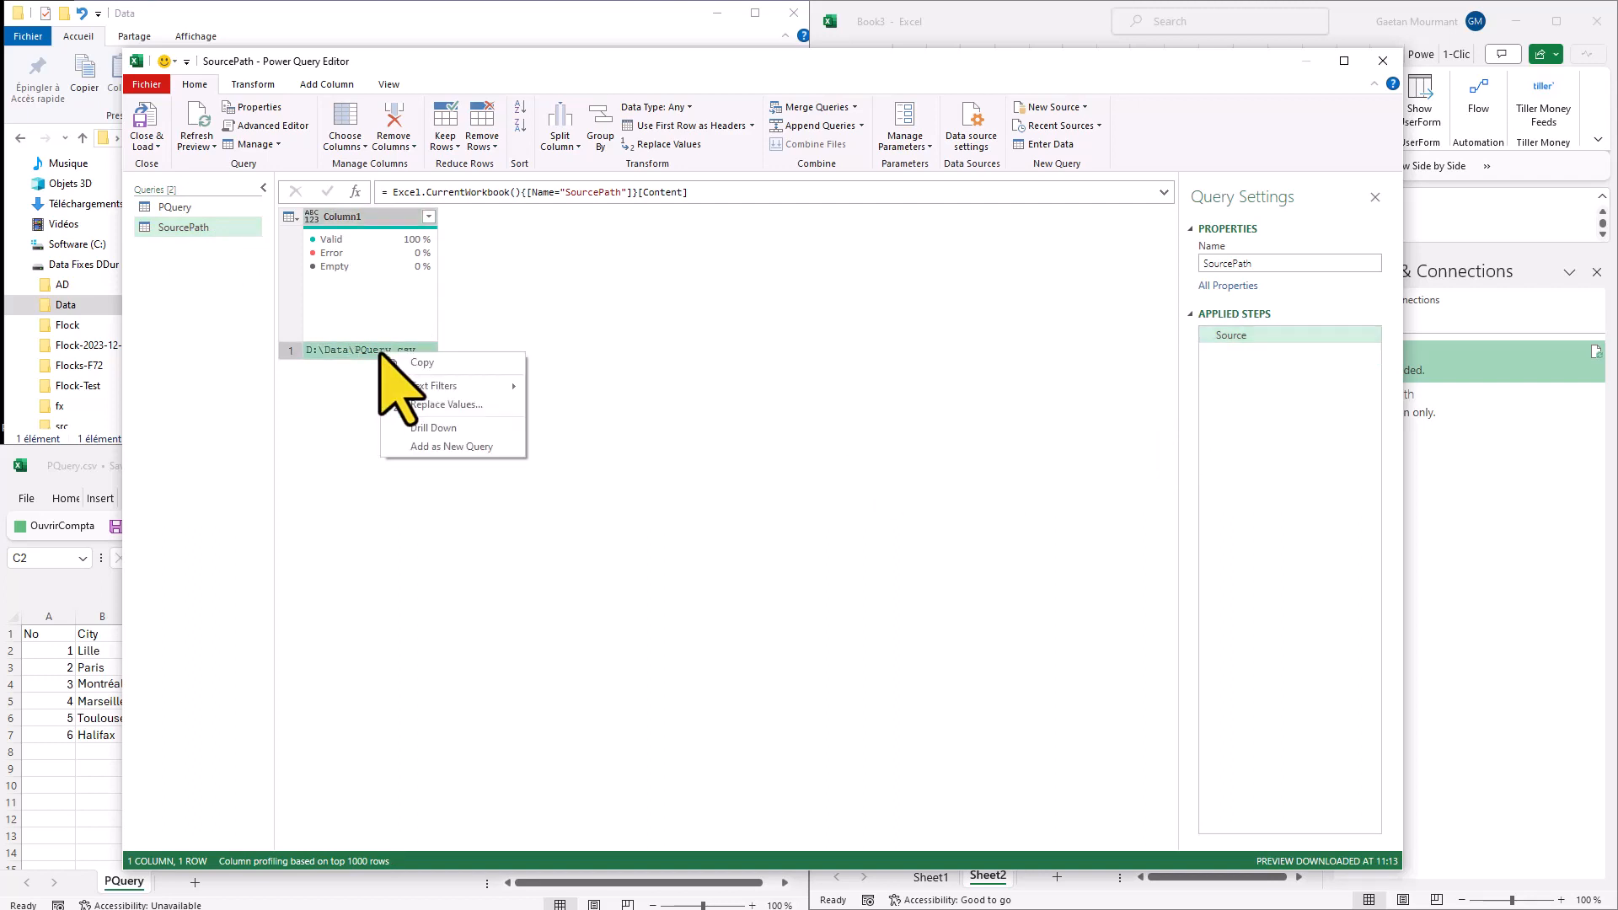
click(429, 428)
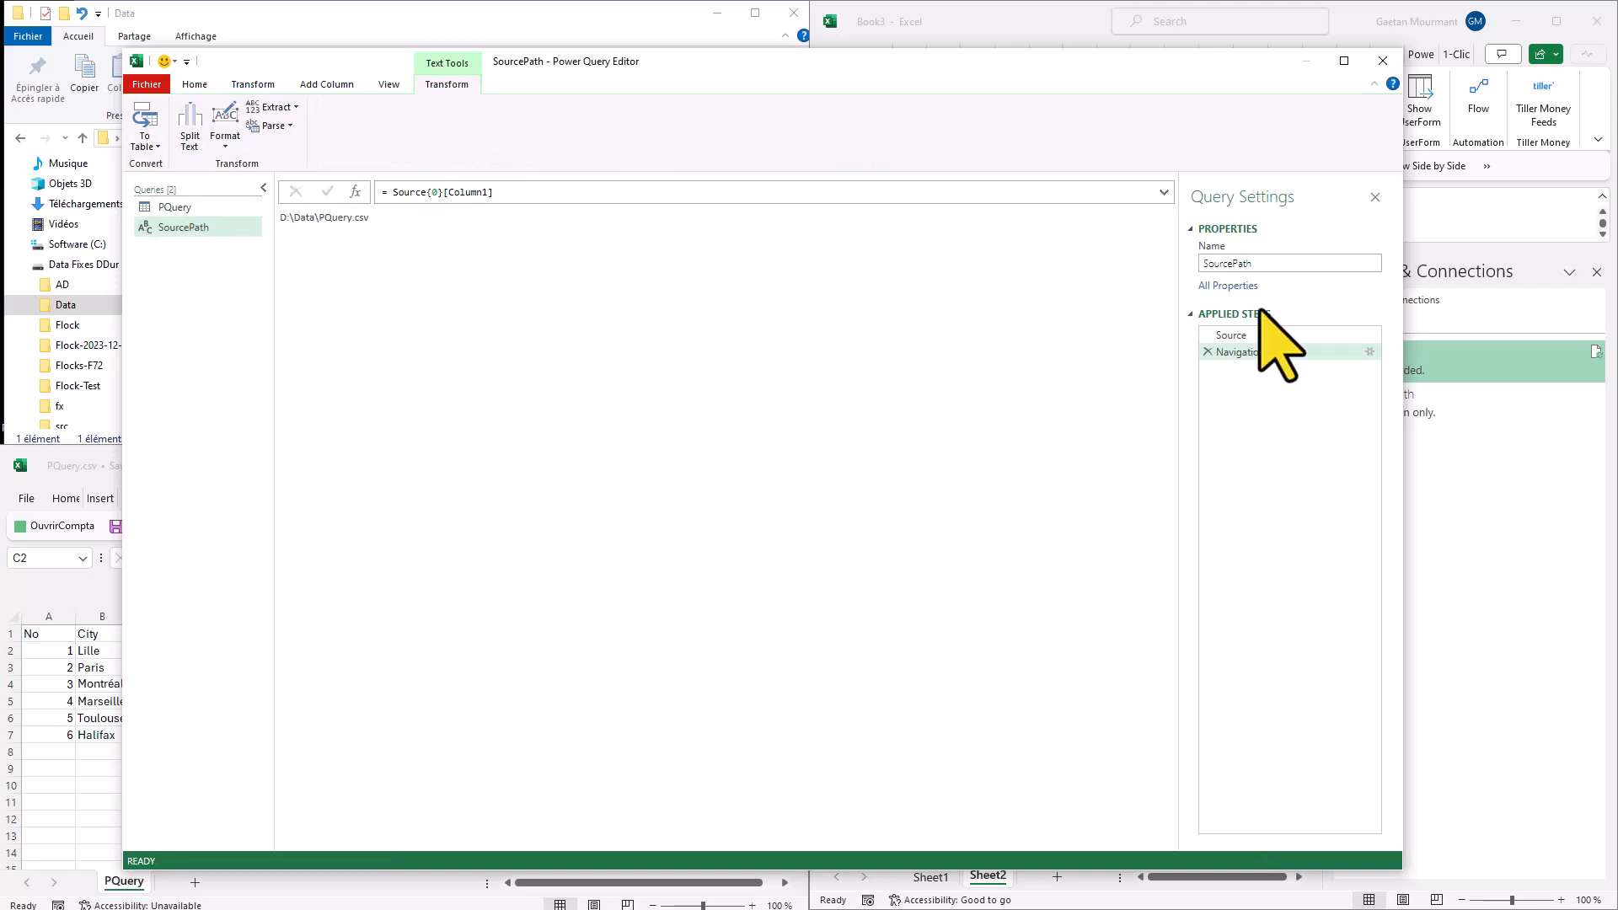
click(1255, 264)
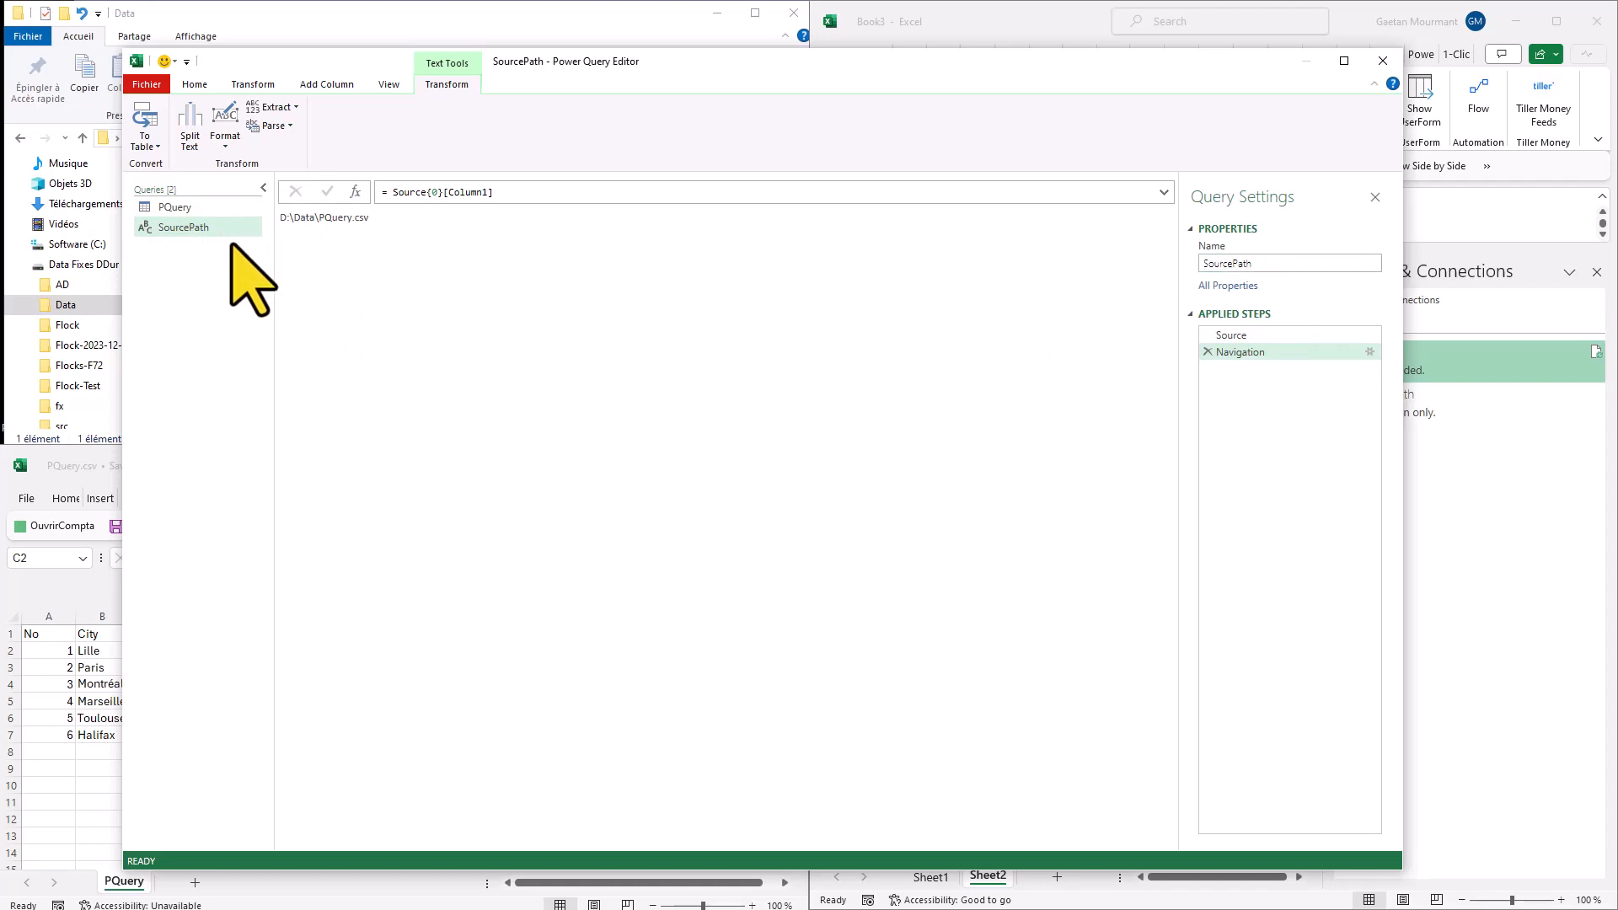
click(214, 207)
click(1289, 336)
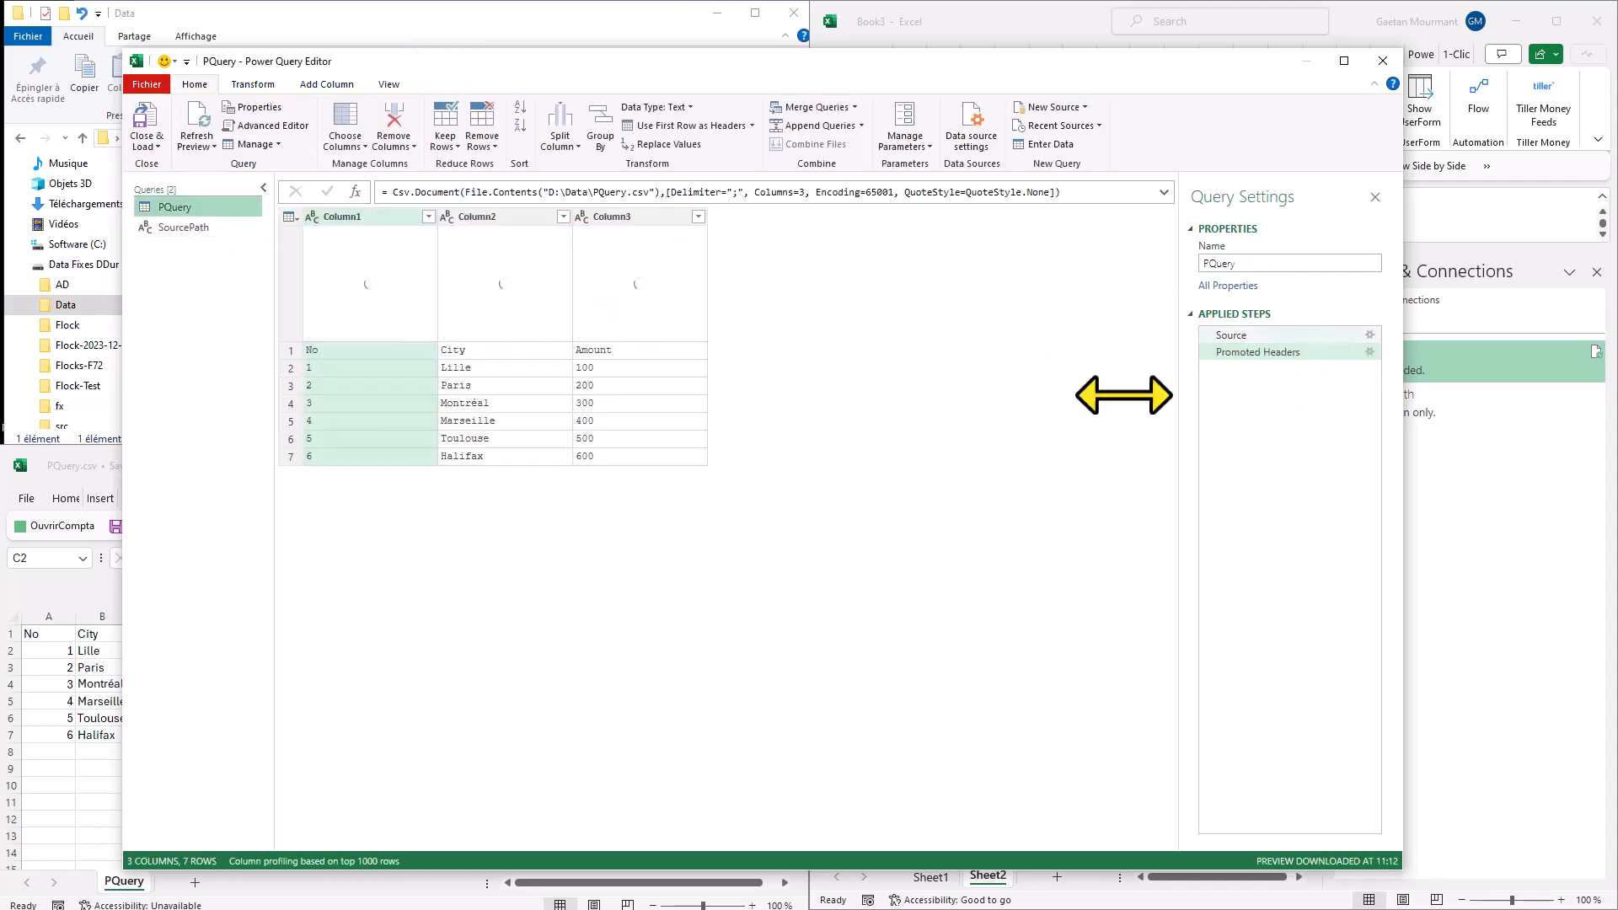
drag(543, 192, 645, 192)
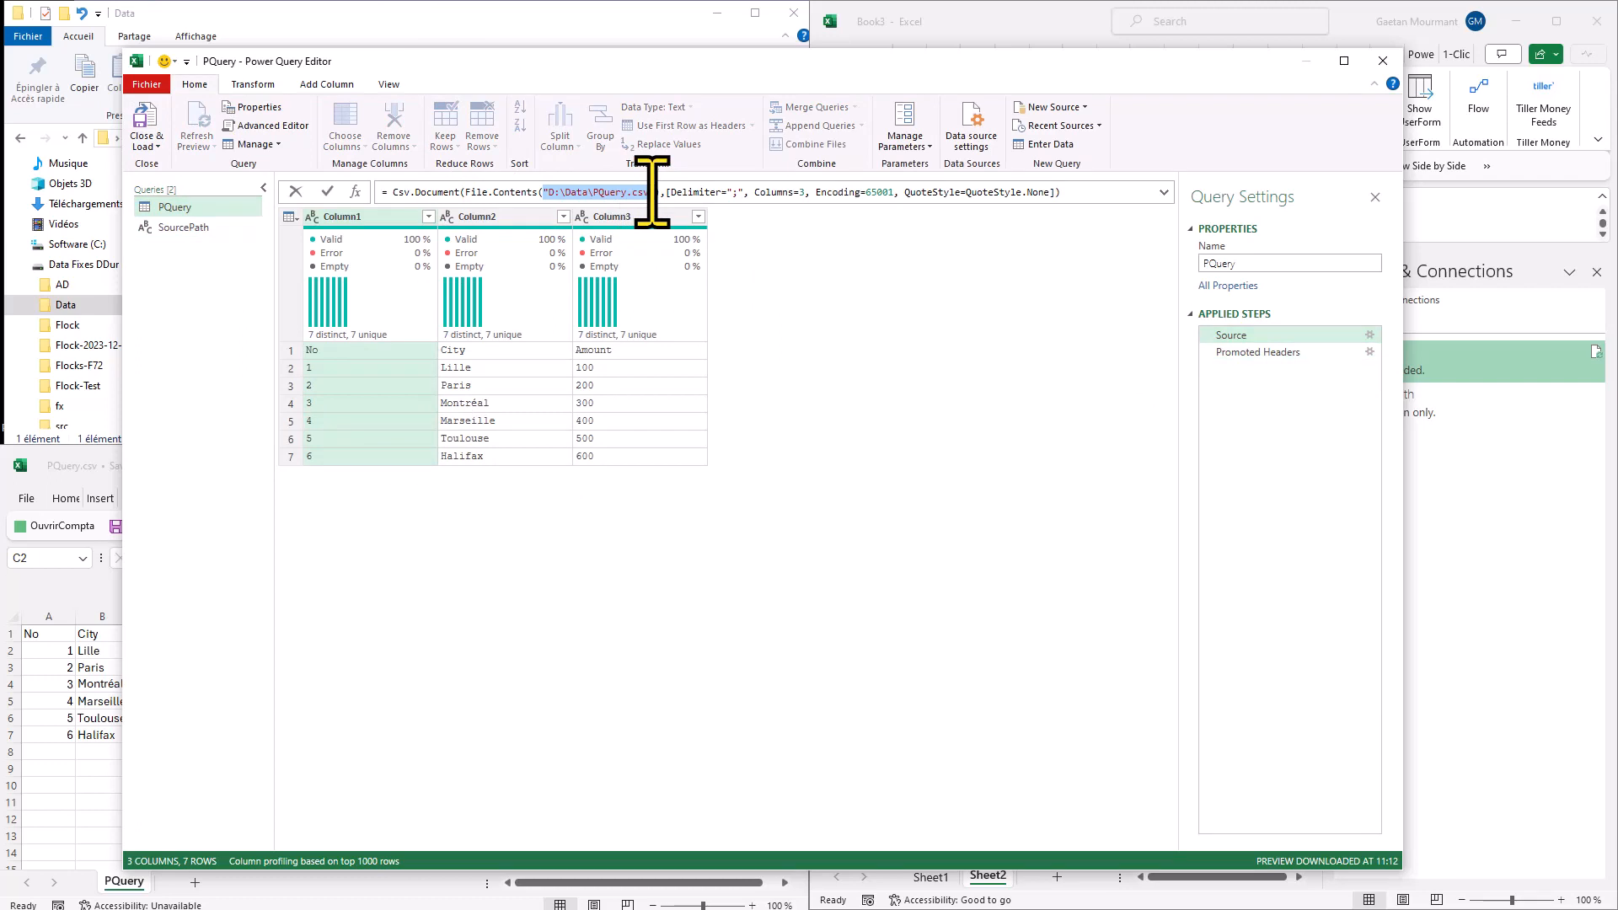
key(Escape)
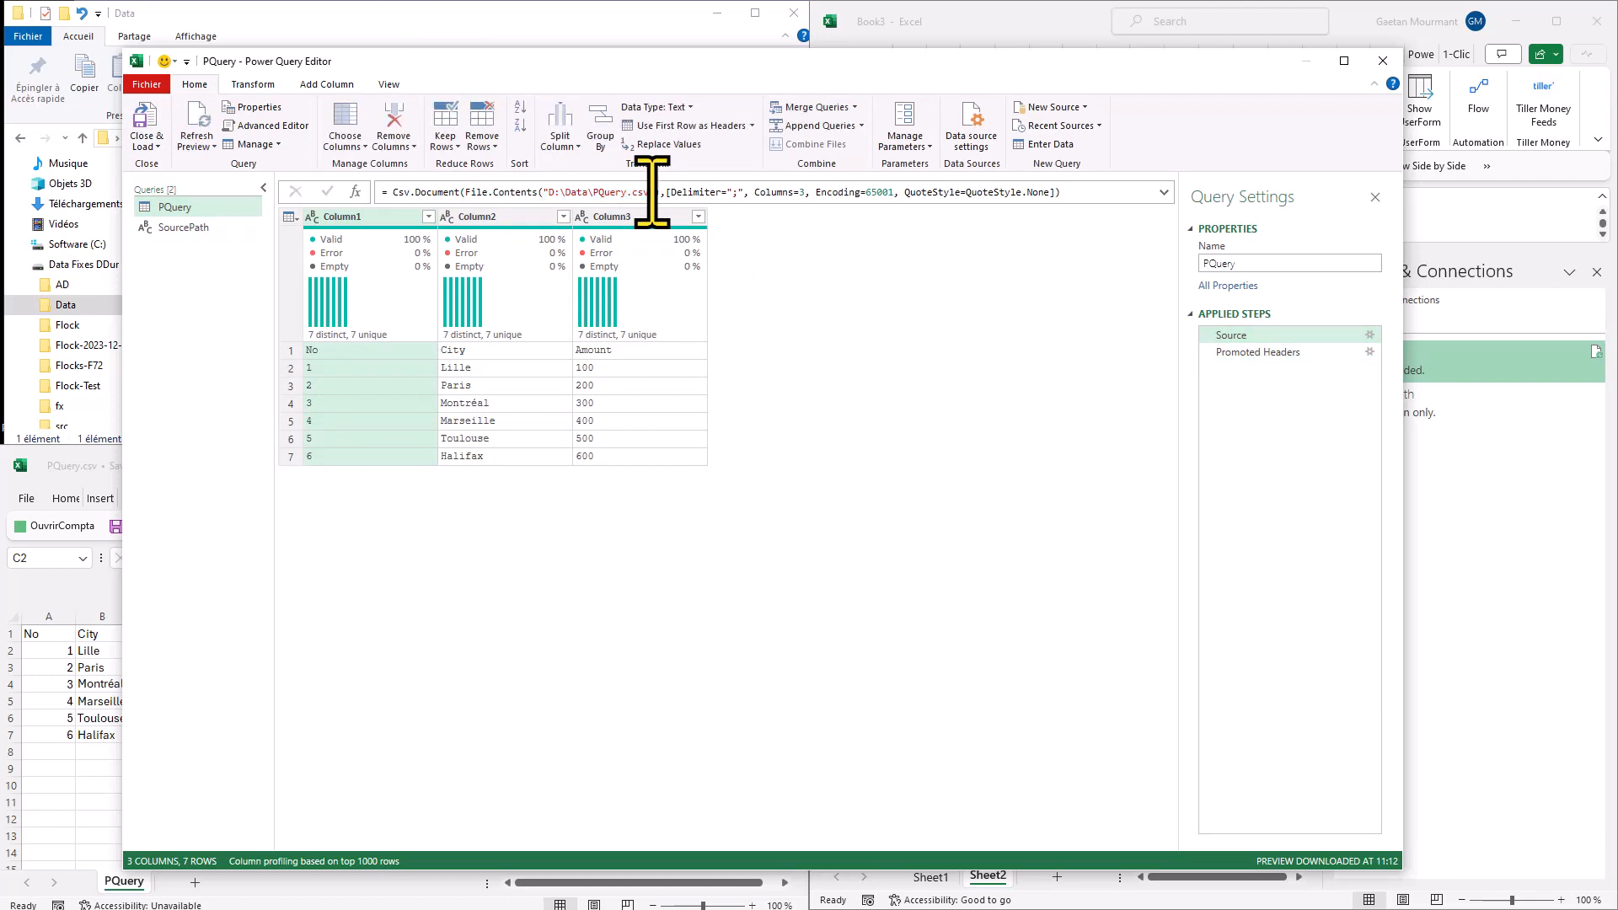
Replace the hard-coded path "D:\Data\PQuery.csv" in the PQuery query's Source step with SourcePath and check the Promoted Headers step.
click(194, 228)
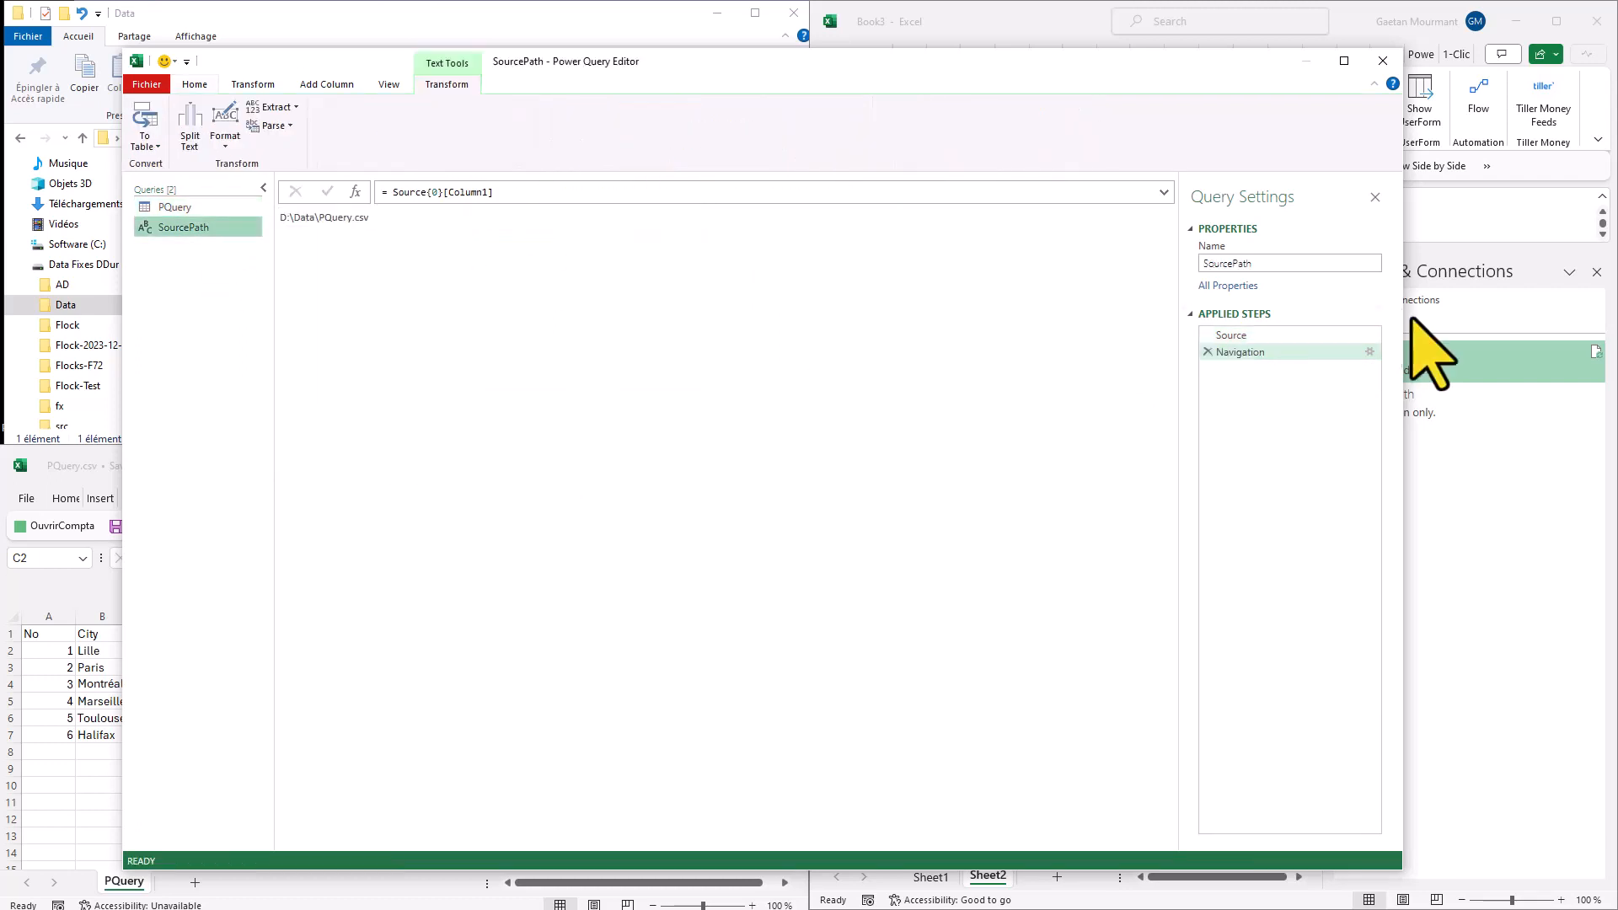
click(1259, 264)
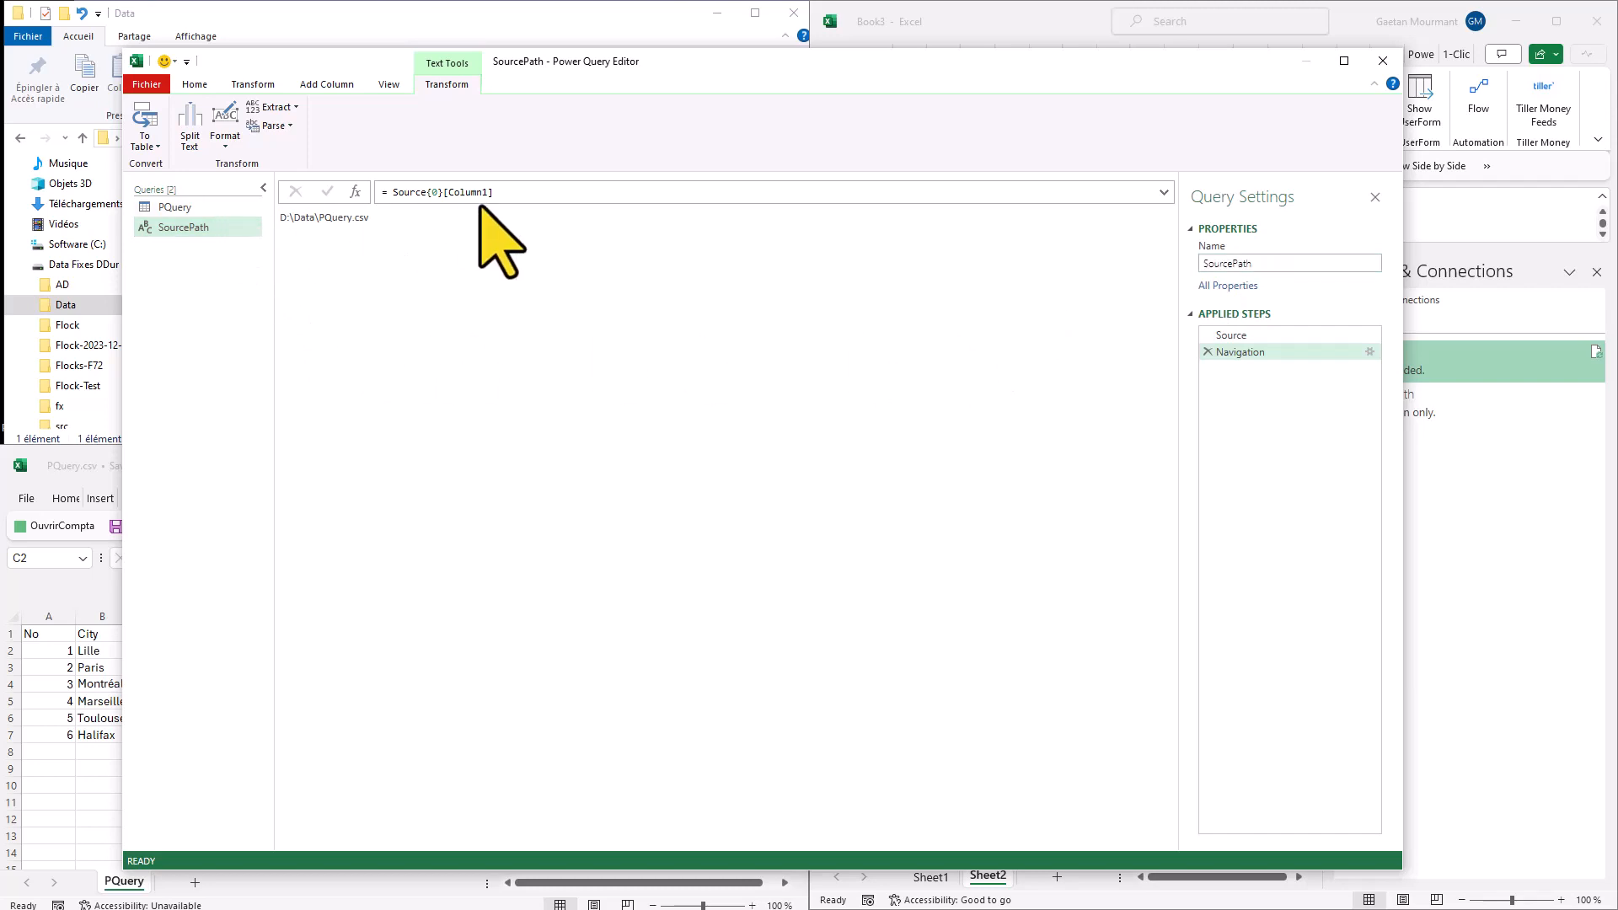
click(165, 207)
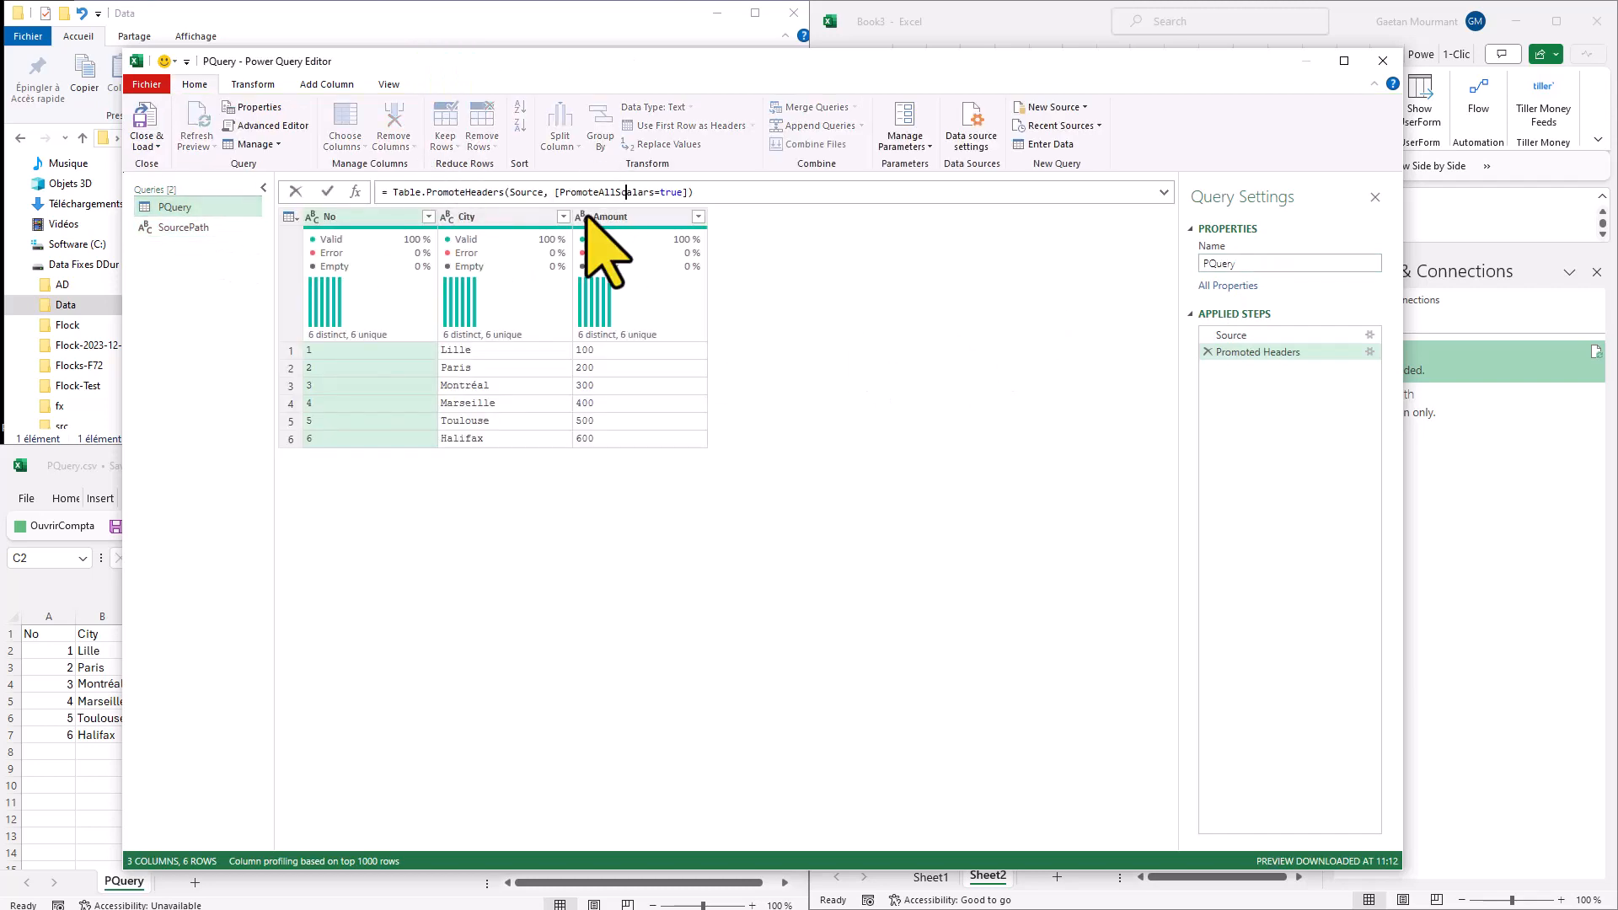
click(1321, 335)
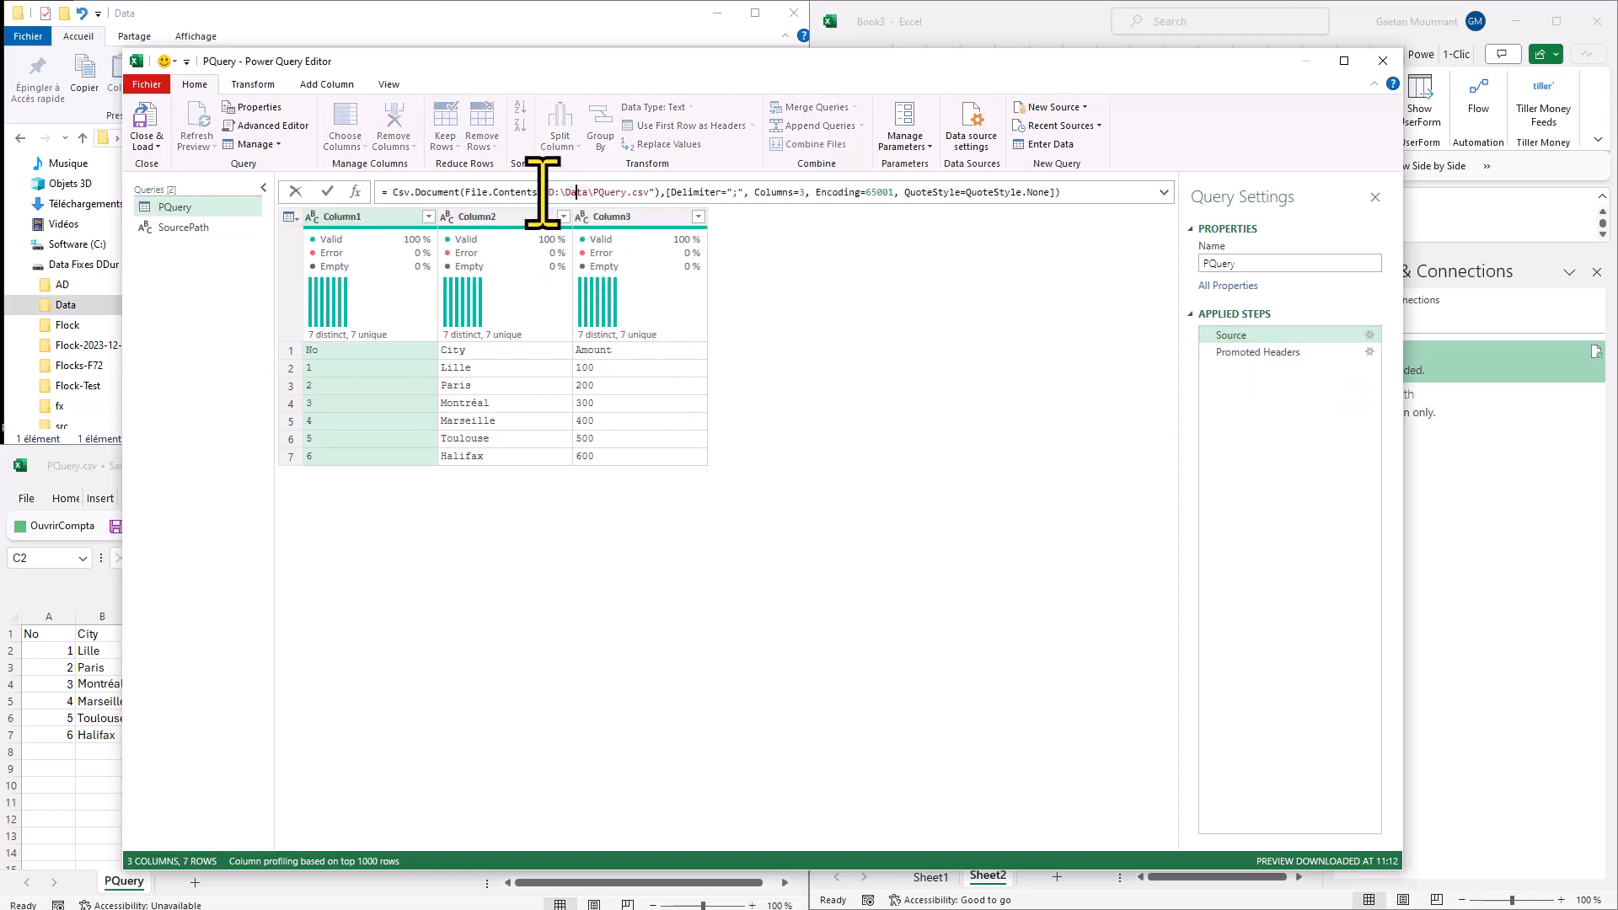
drag(544, 193, 657, 194)
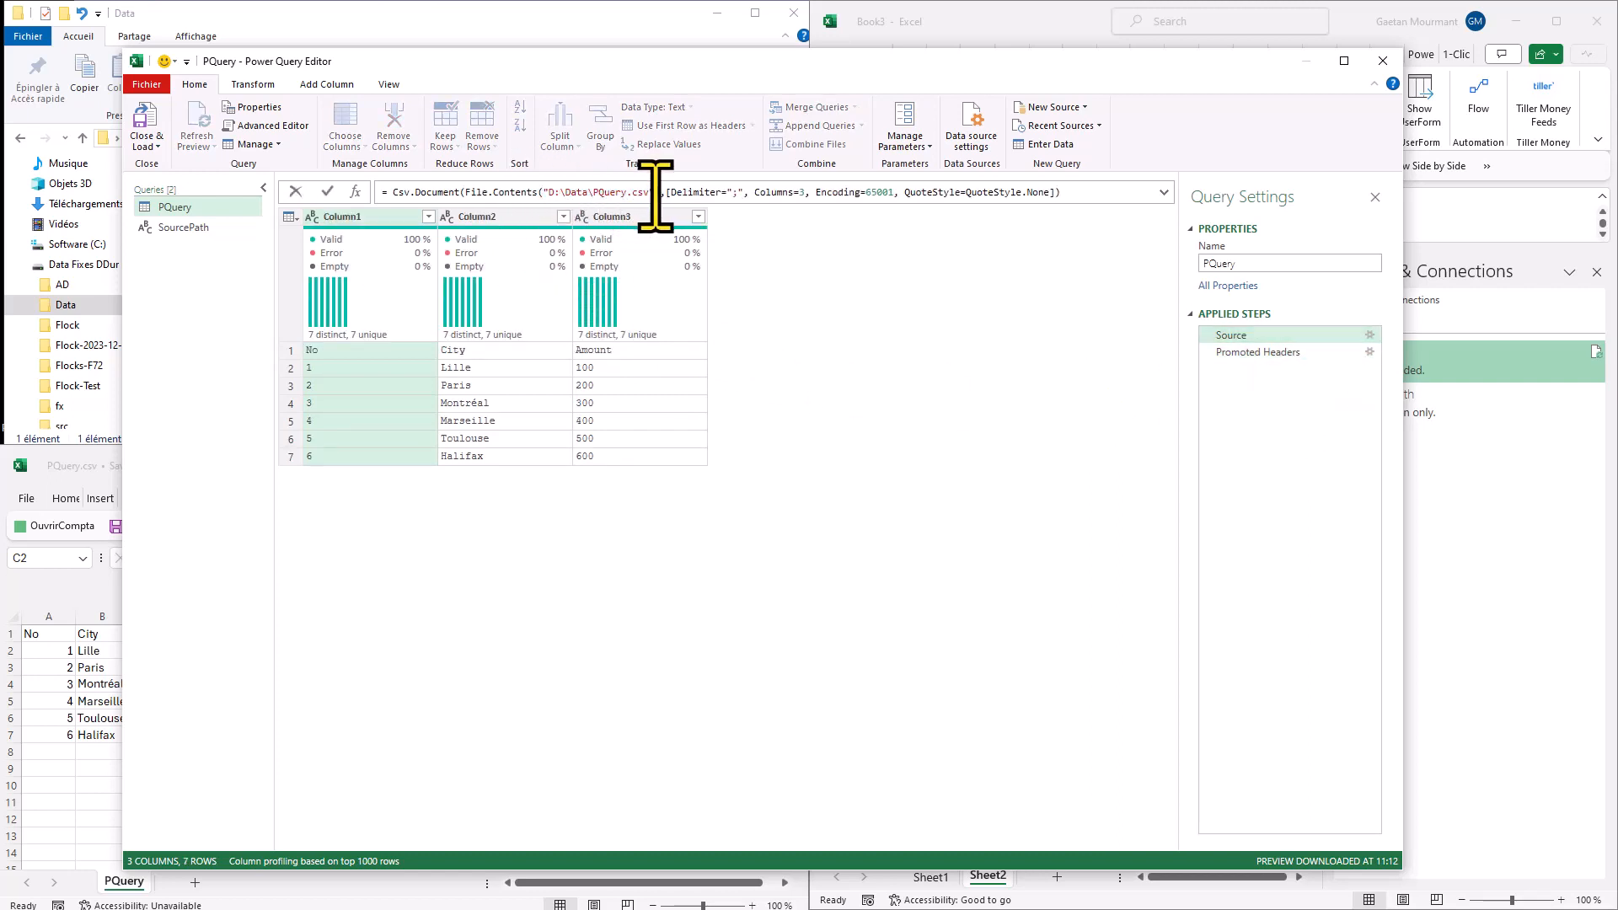
click(656, 193)
click(543, 193)
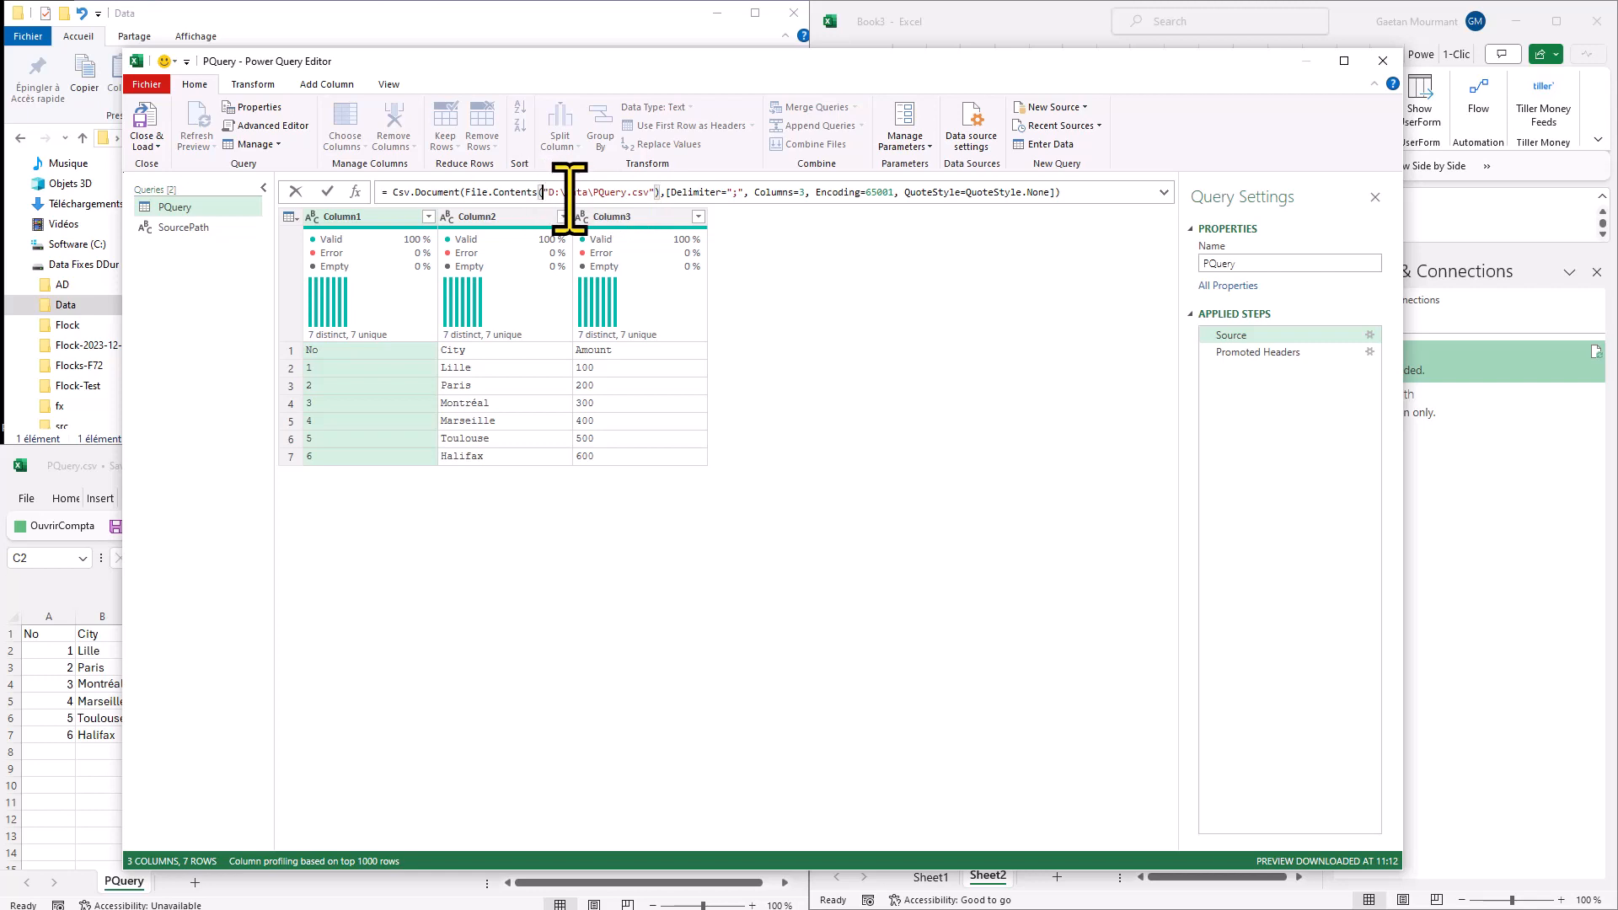
shift+click(654, 192)
text(SourcePath)
key(Return)
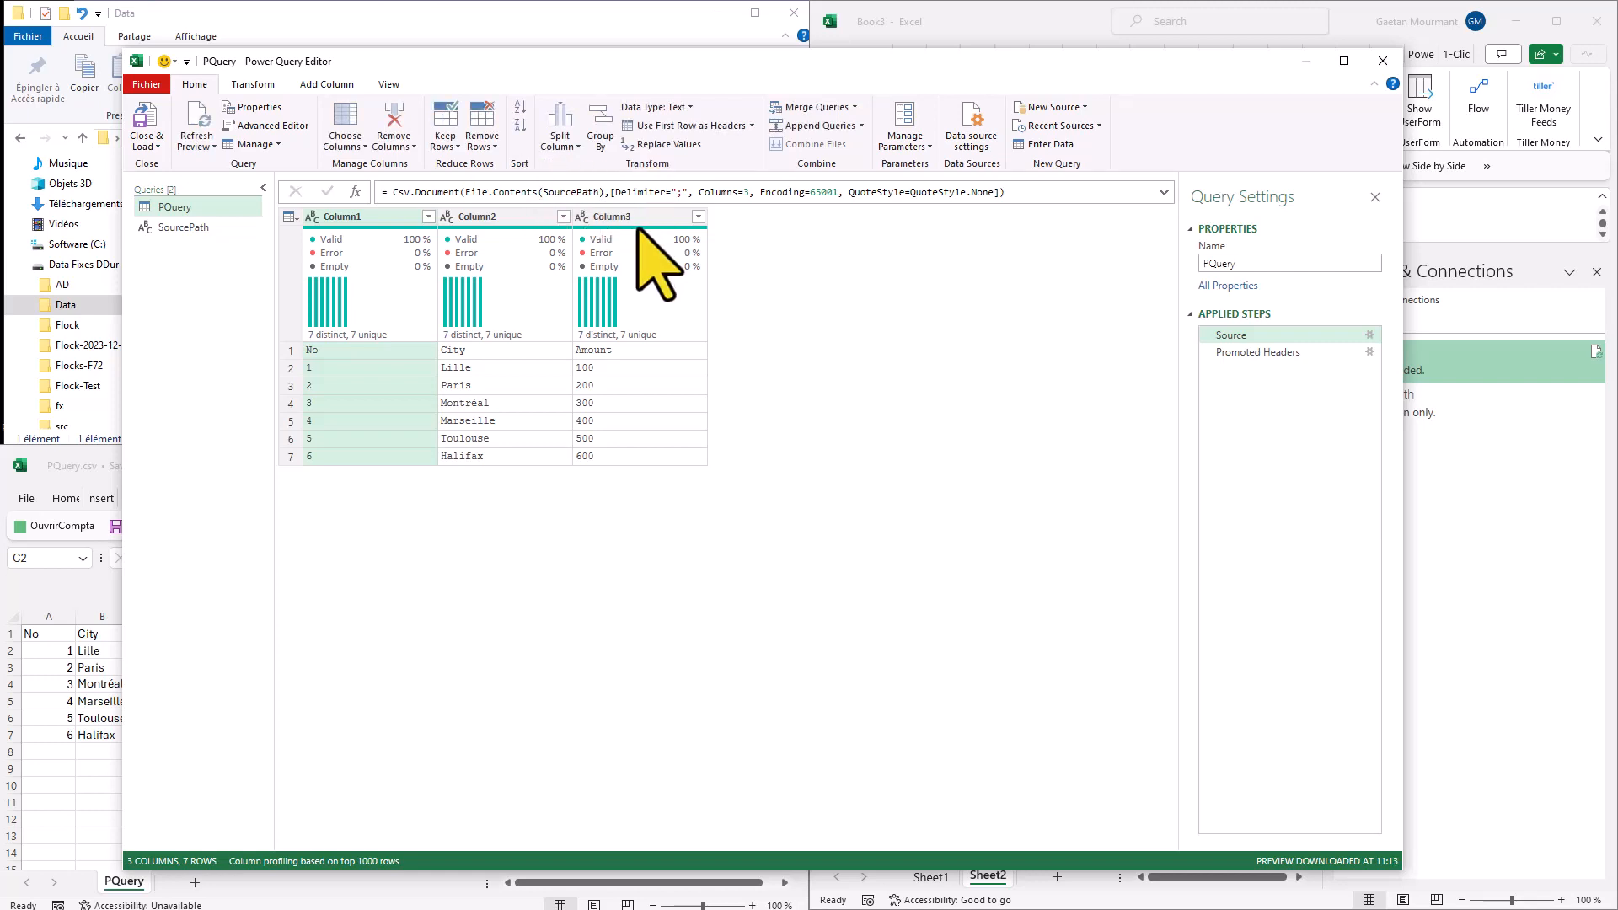
click(1329, 353)
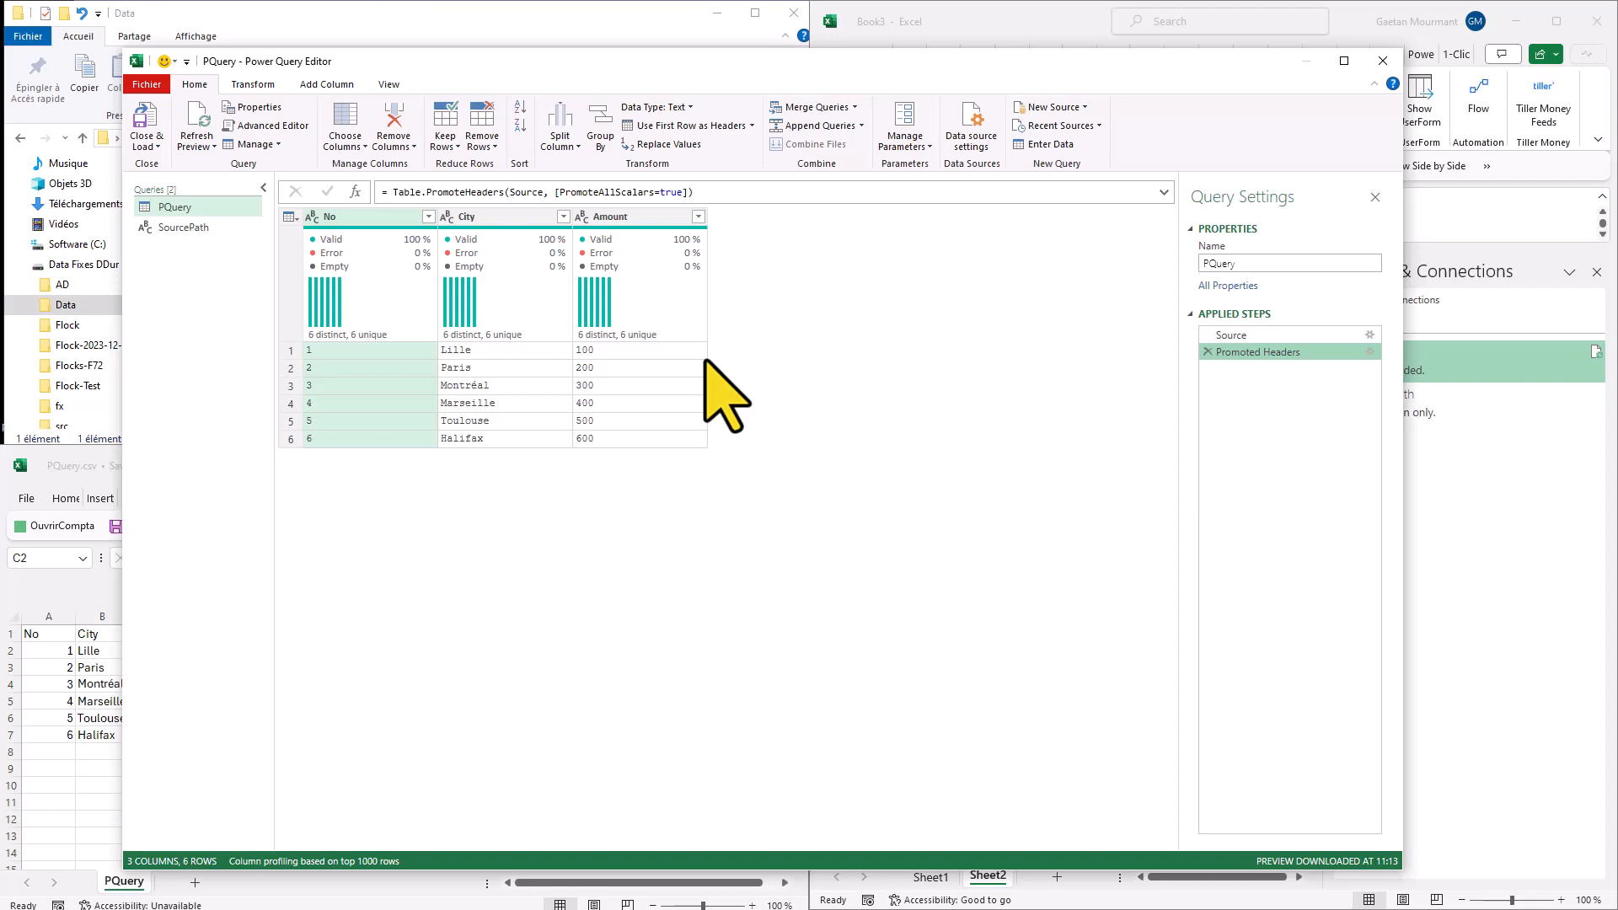
Rename the "Promoted Headers" step to SourceCSV in the PQuery query's code, both in its definition and after the in keyword.
click(266, 125)
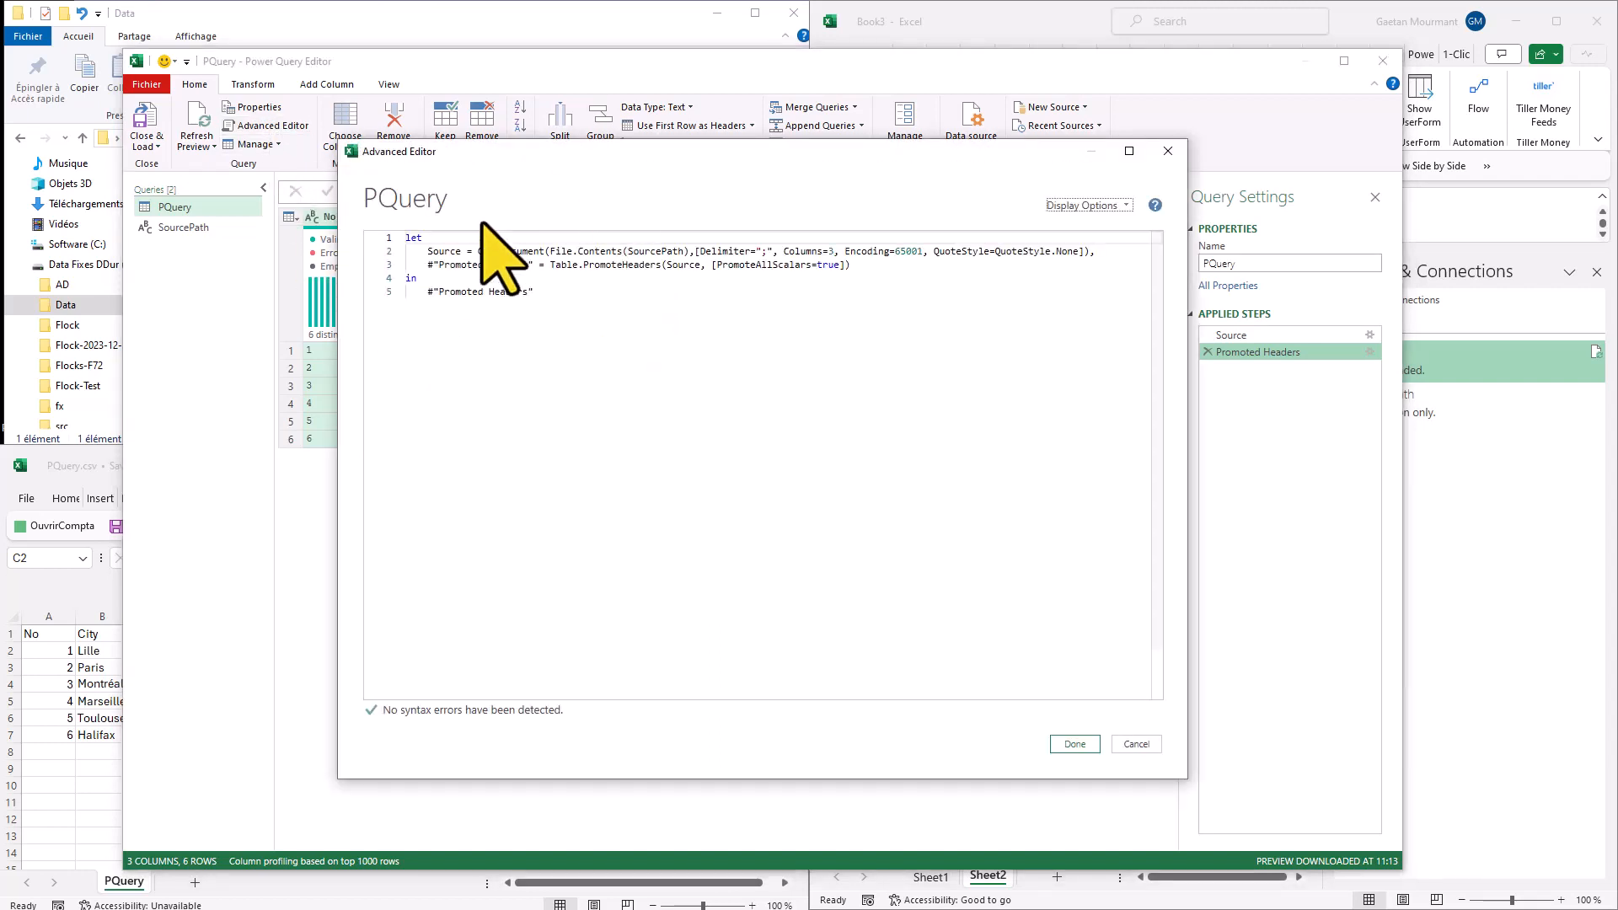
click(426, 266)
shift+click(532, 267)
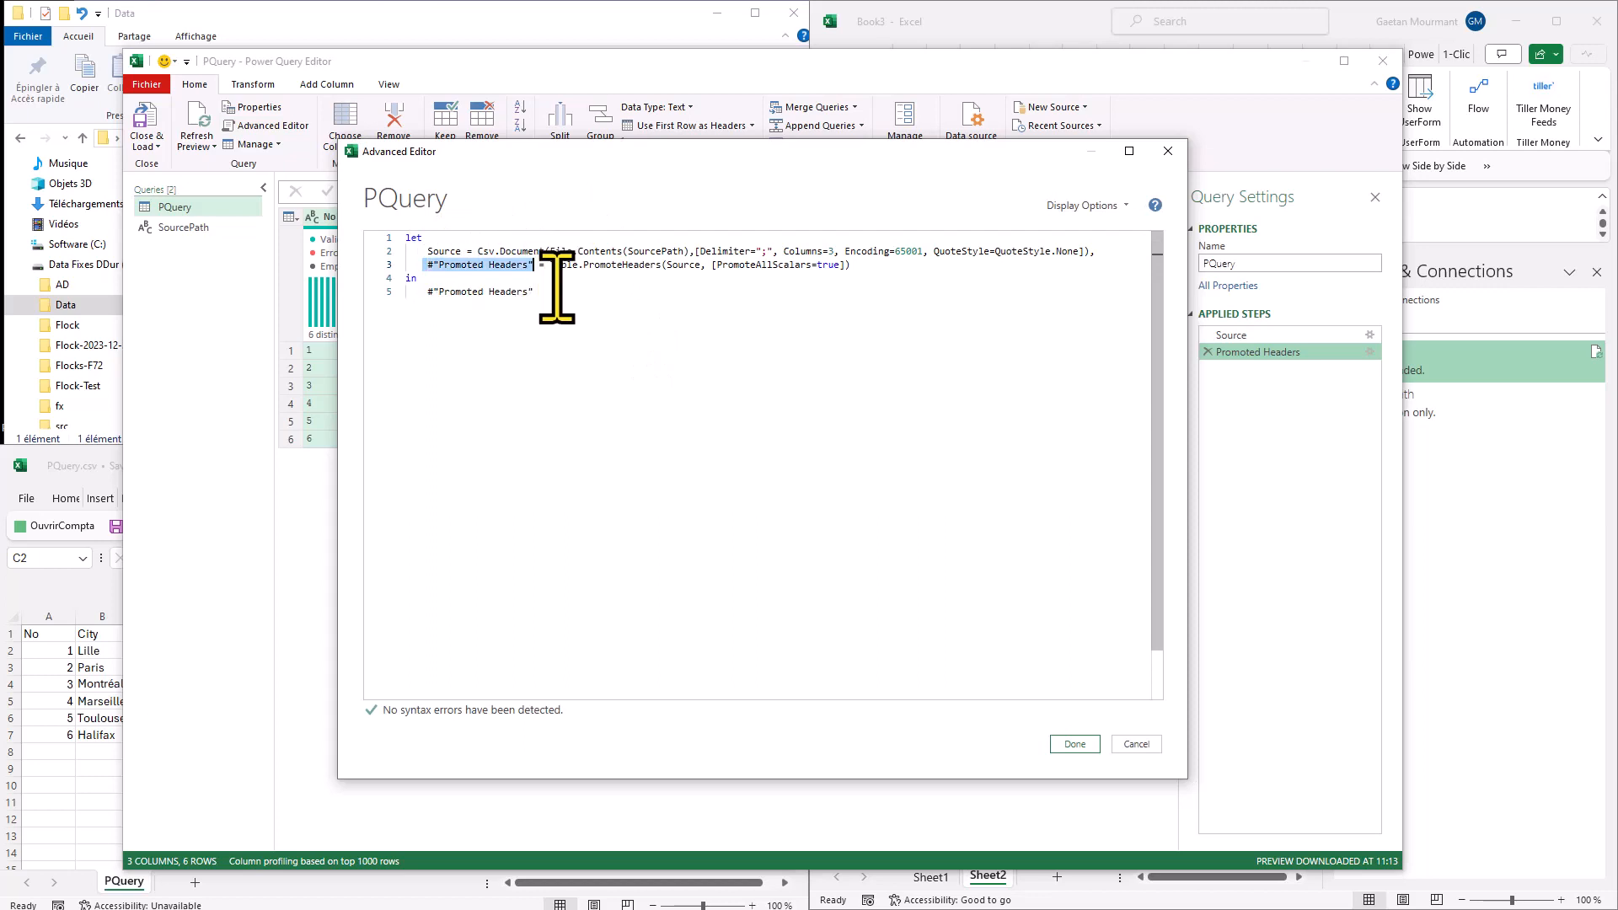
text(SourceS)
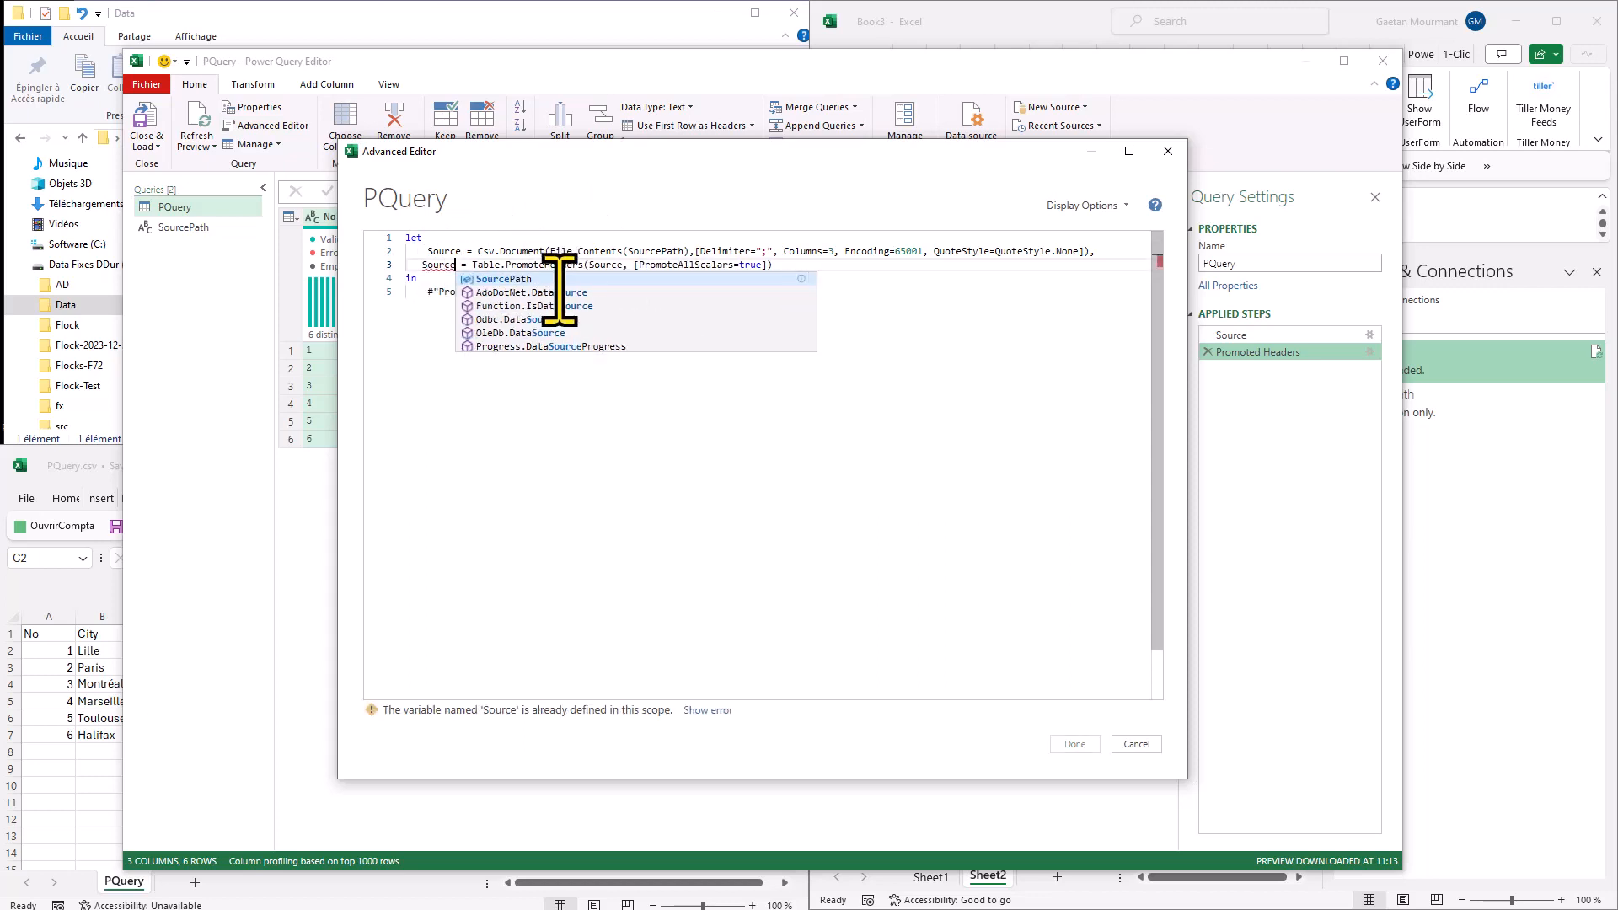
key(Left)
text(C)
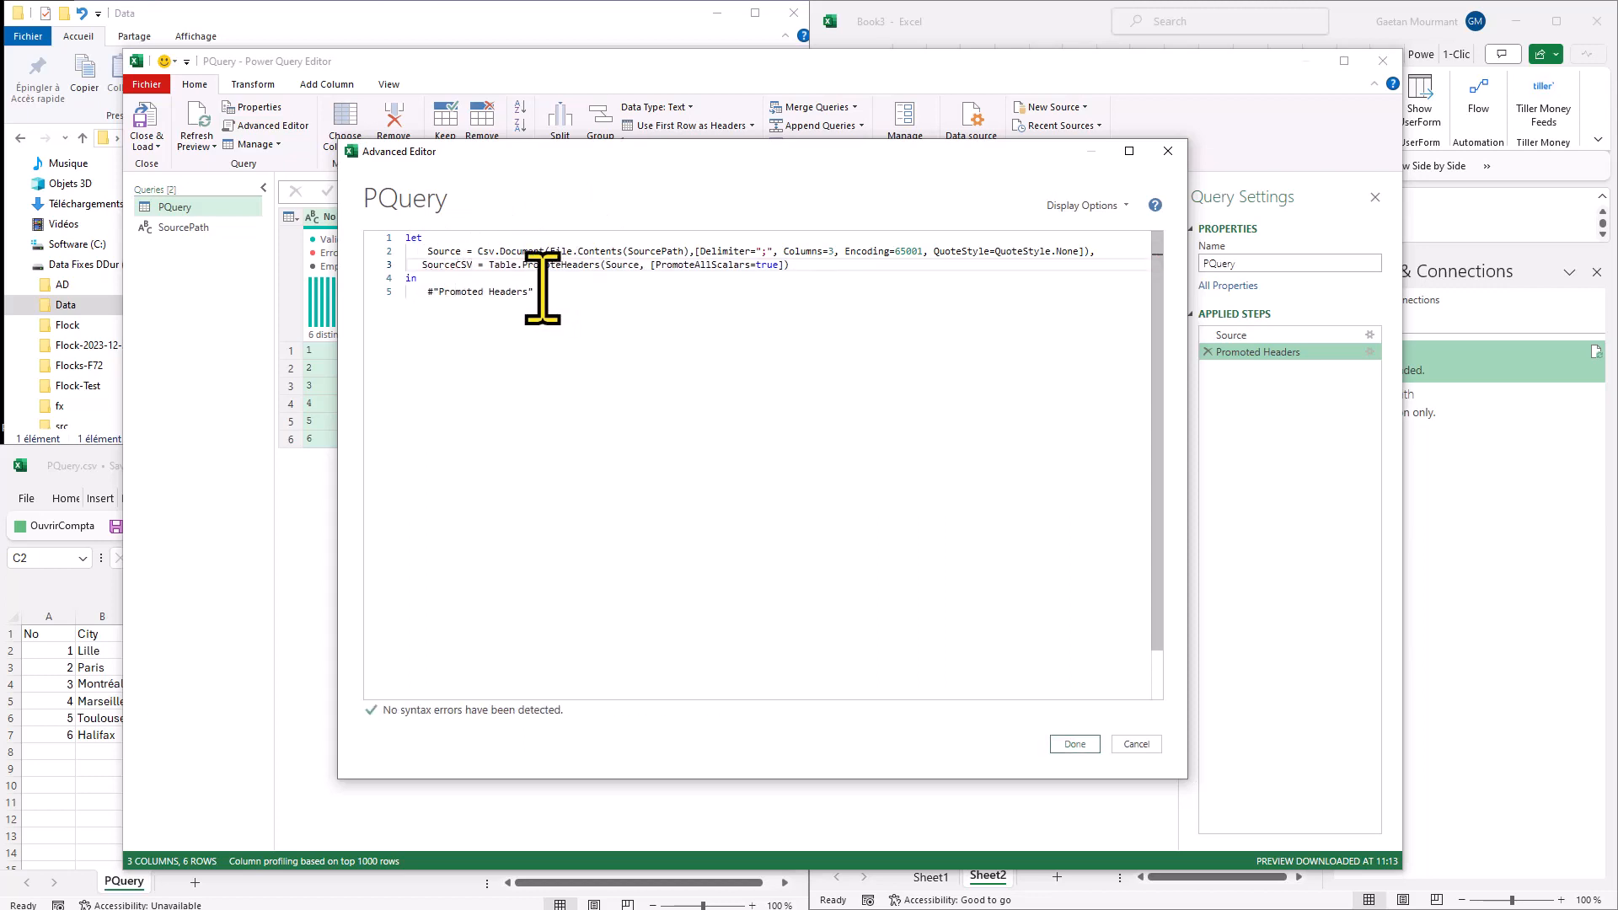
double_click(454, 269)
click(428, 293)
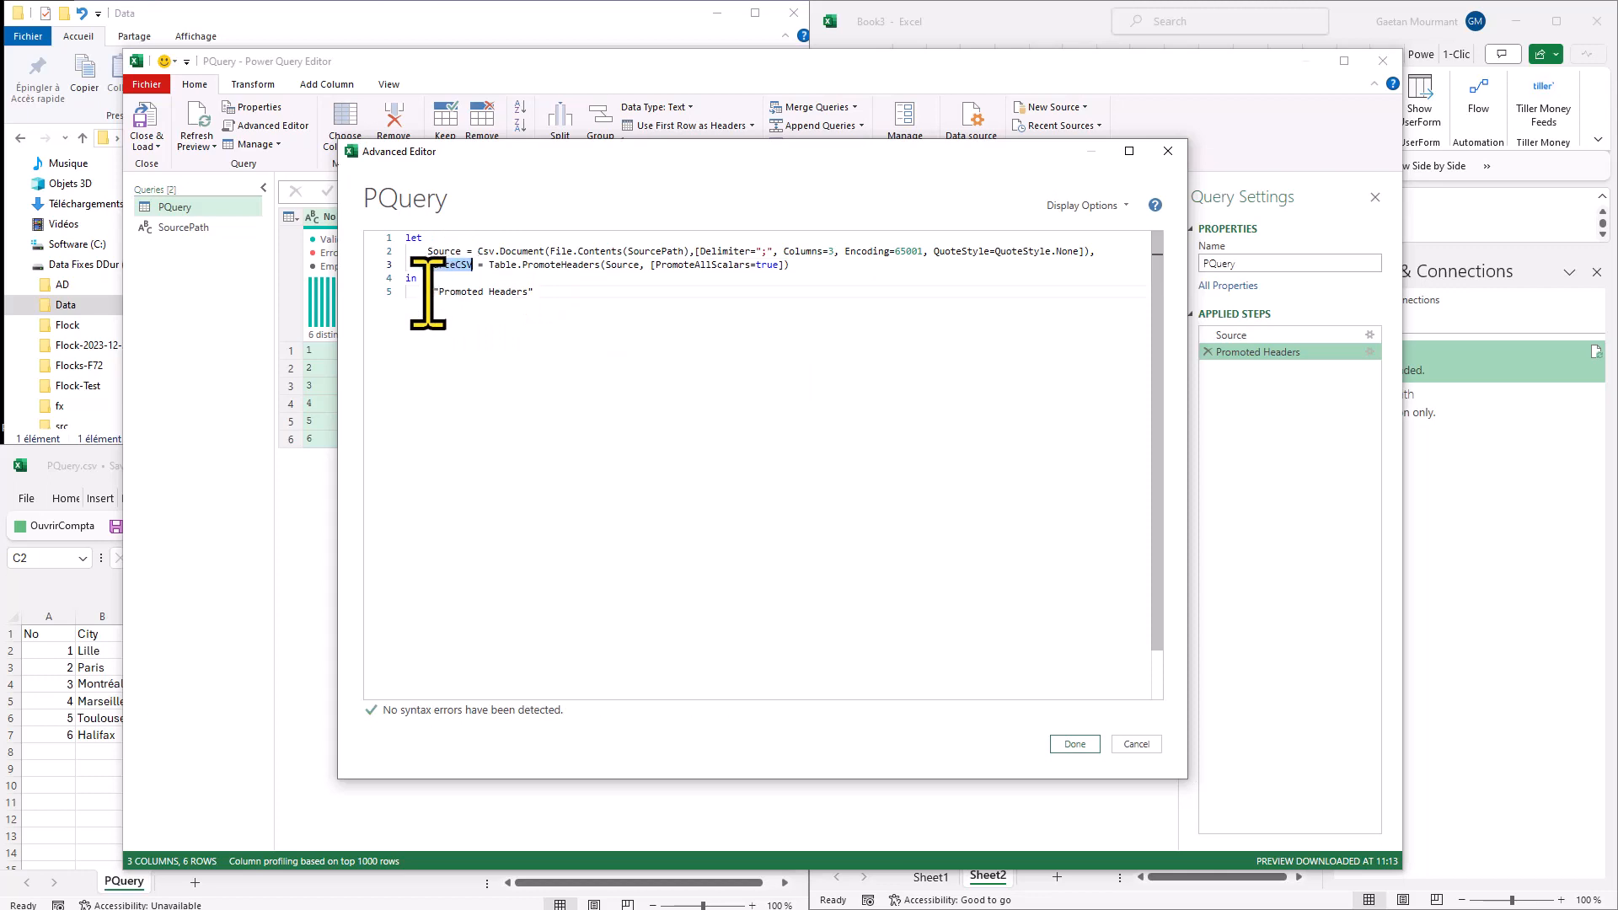
shift+click(542, 300)
text(SourceCSV)
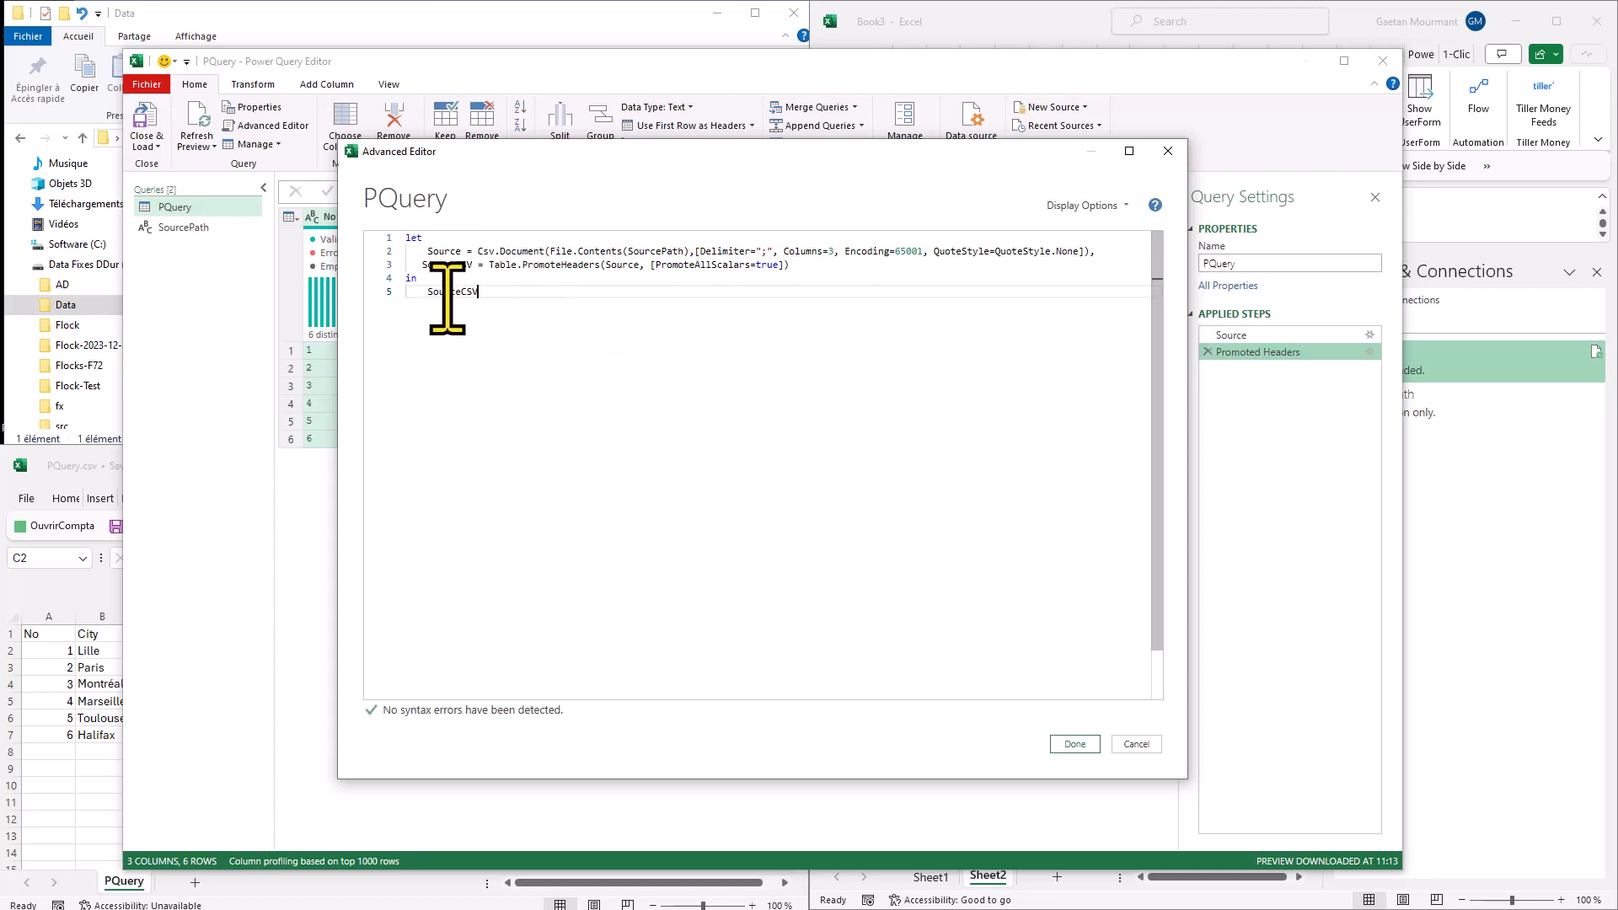
click(1074, 744)
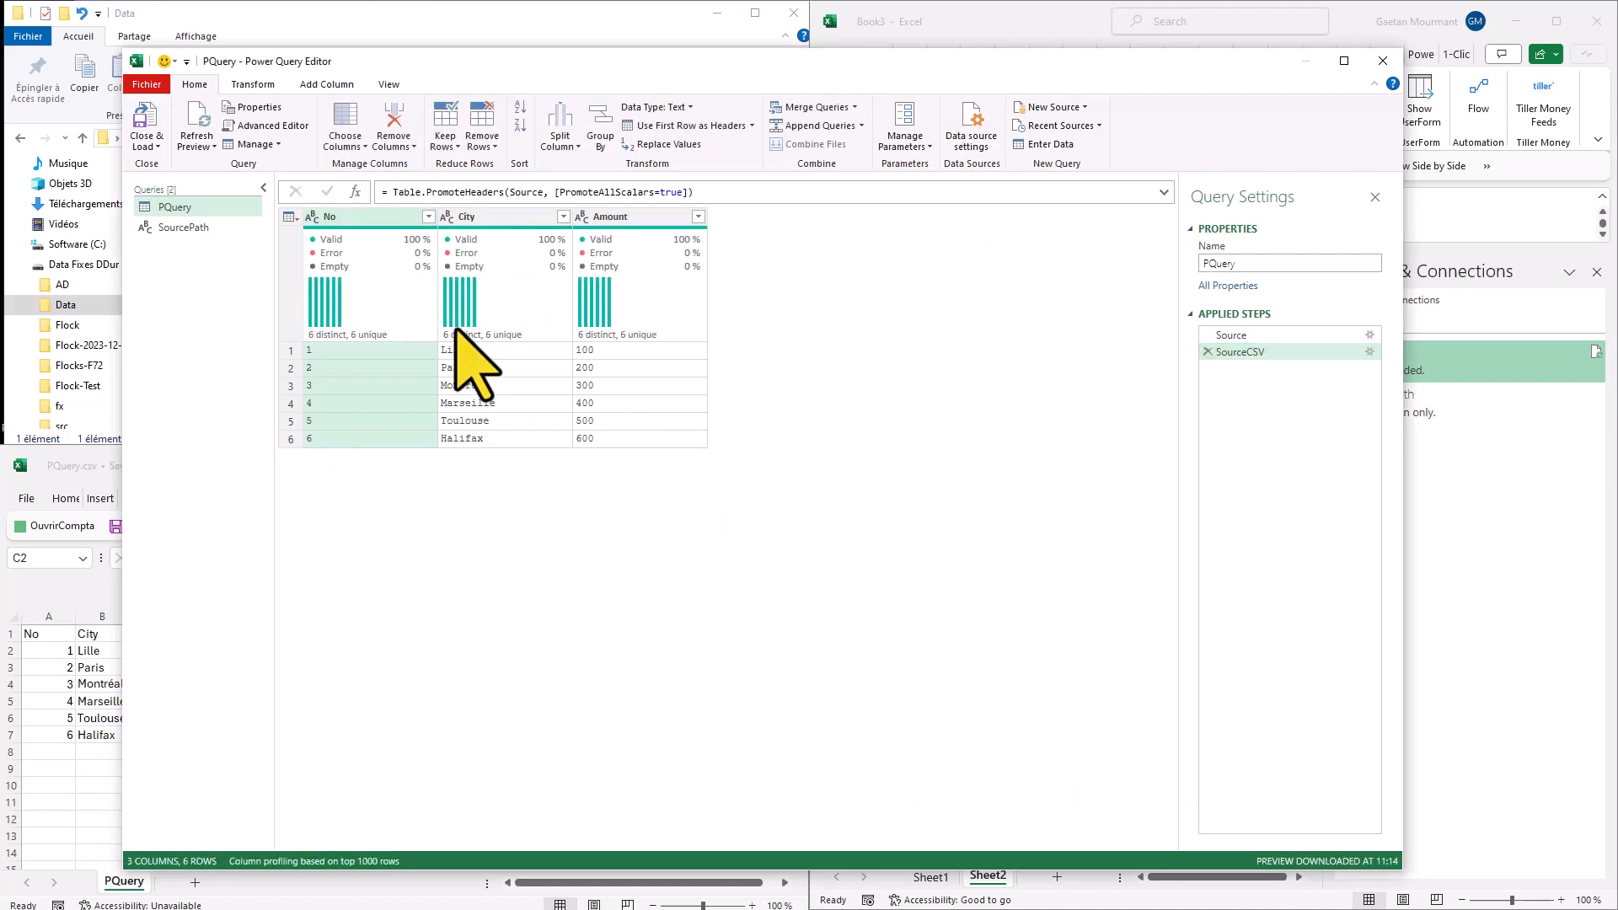
Close and load the queries and go to the imported table on Sheet1.
mouse_move(456, 327)
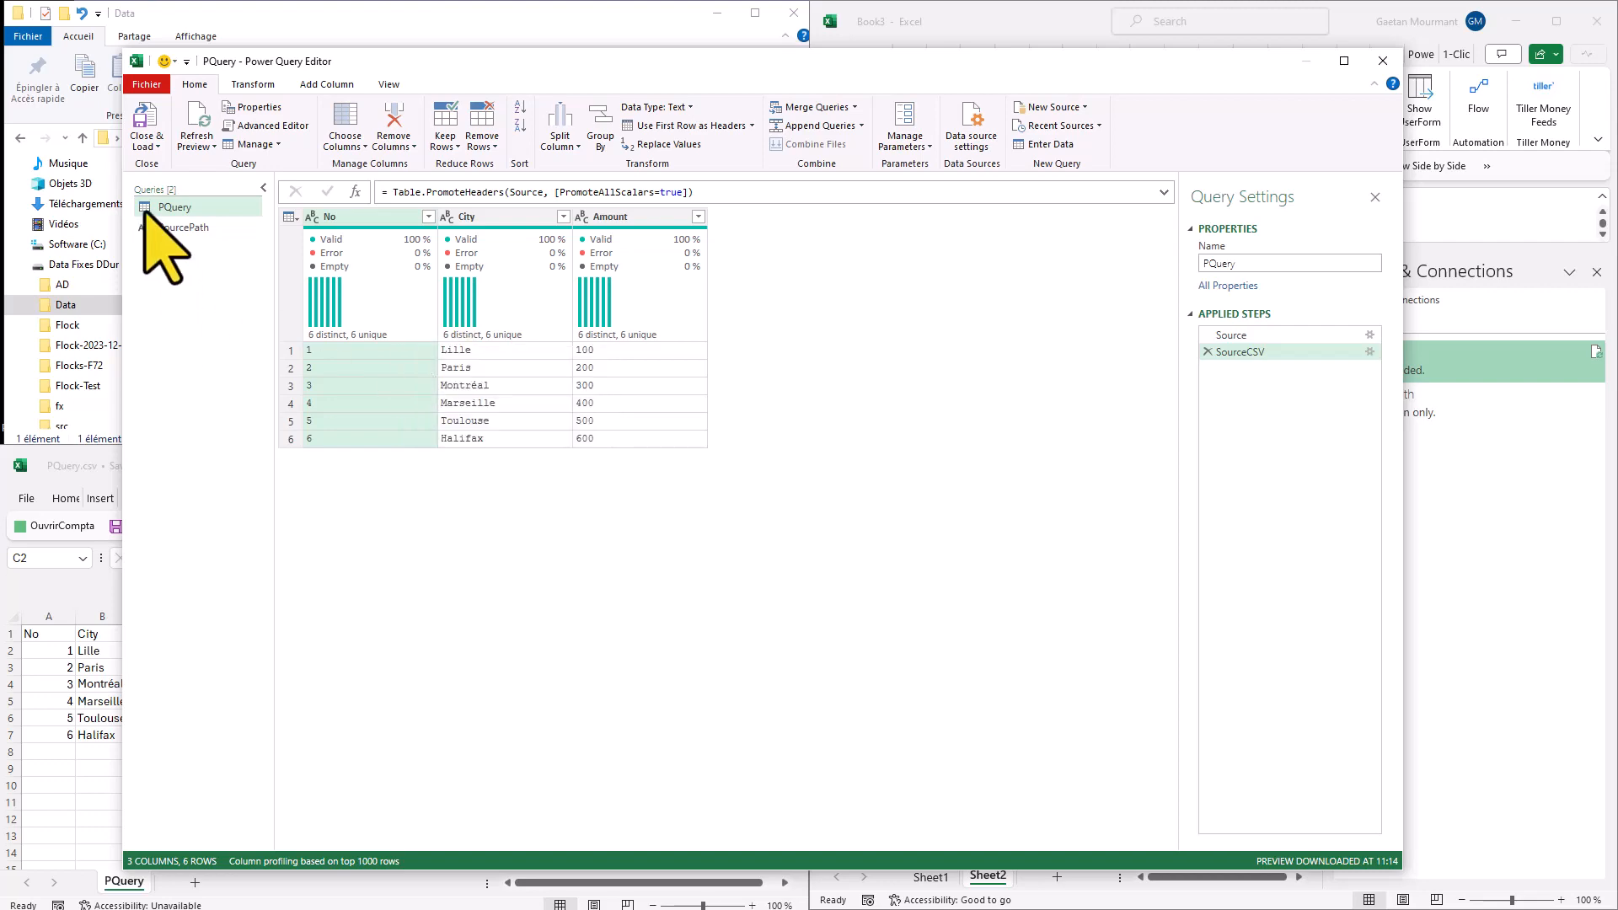
click(147, 122)
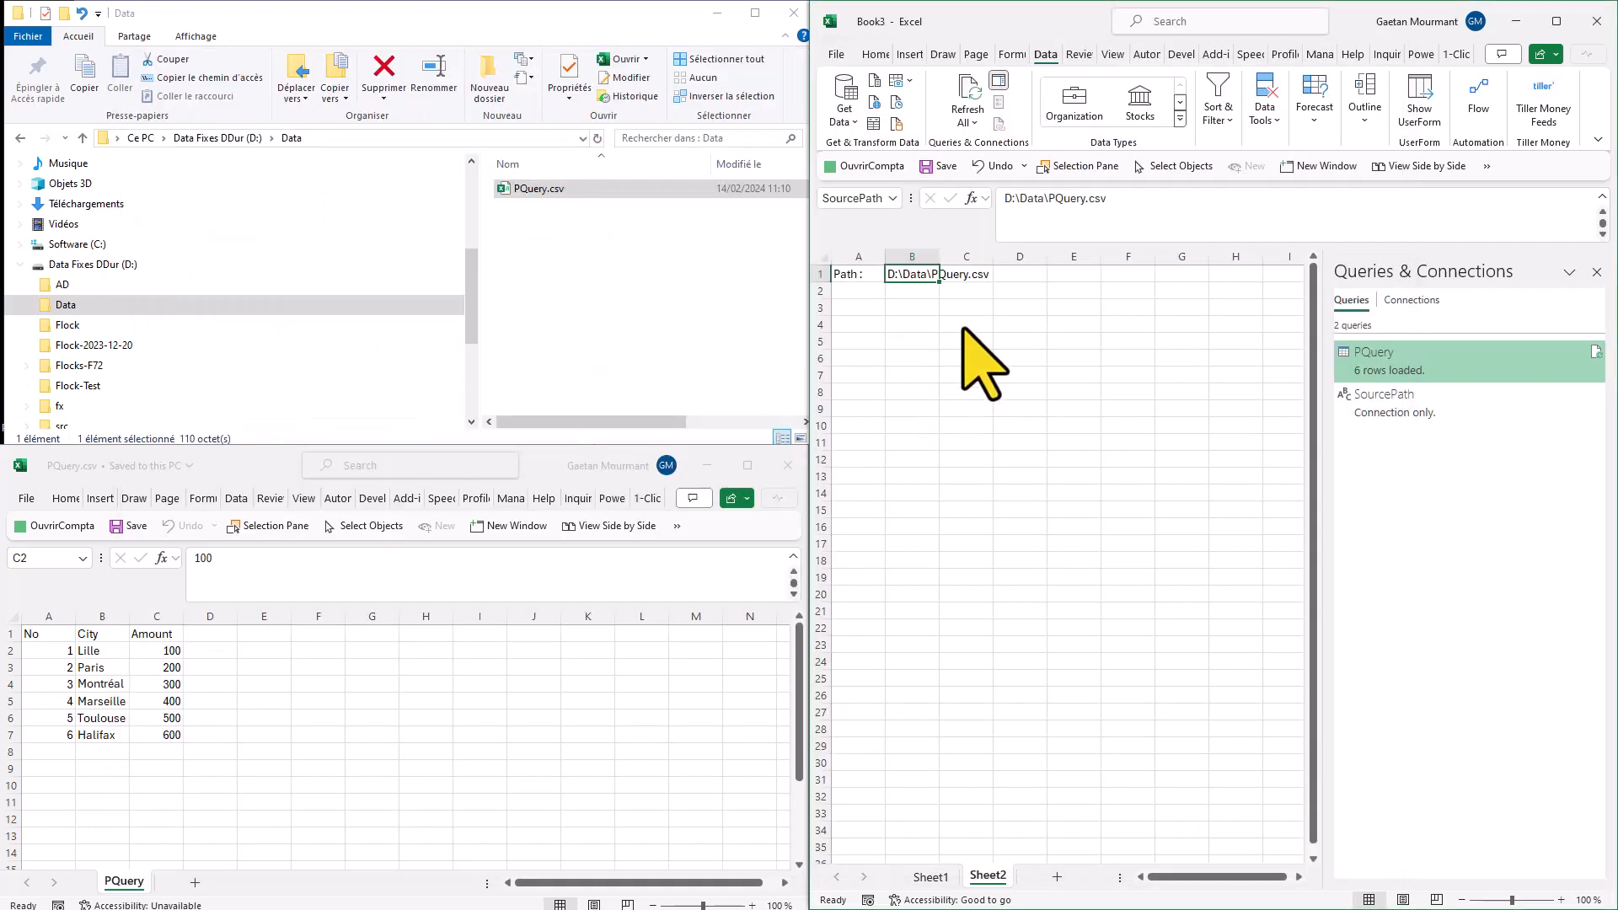
click(936, 876)
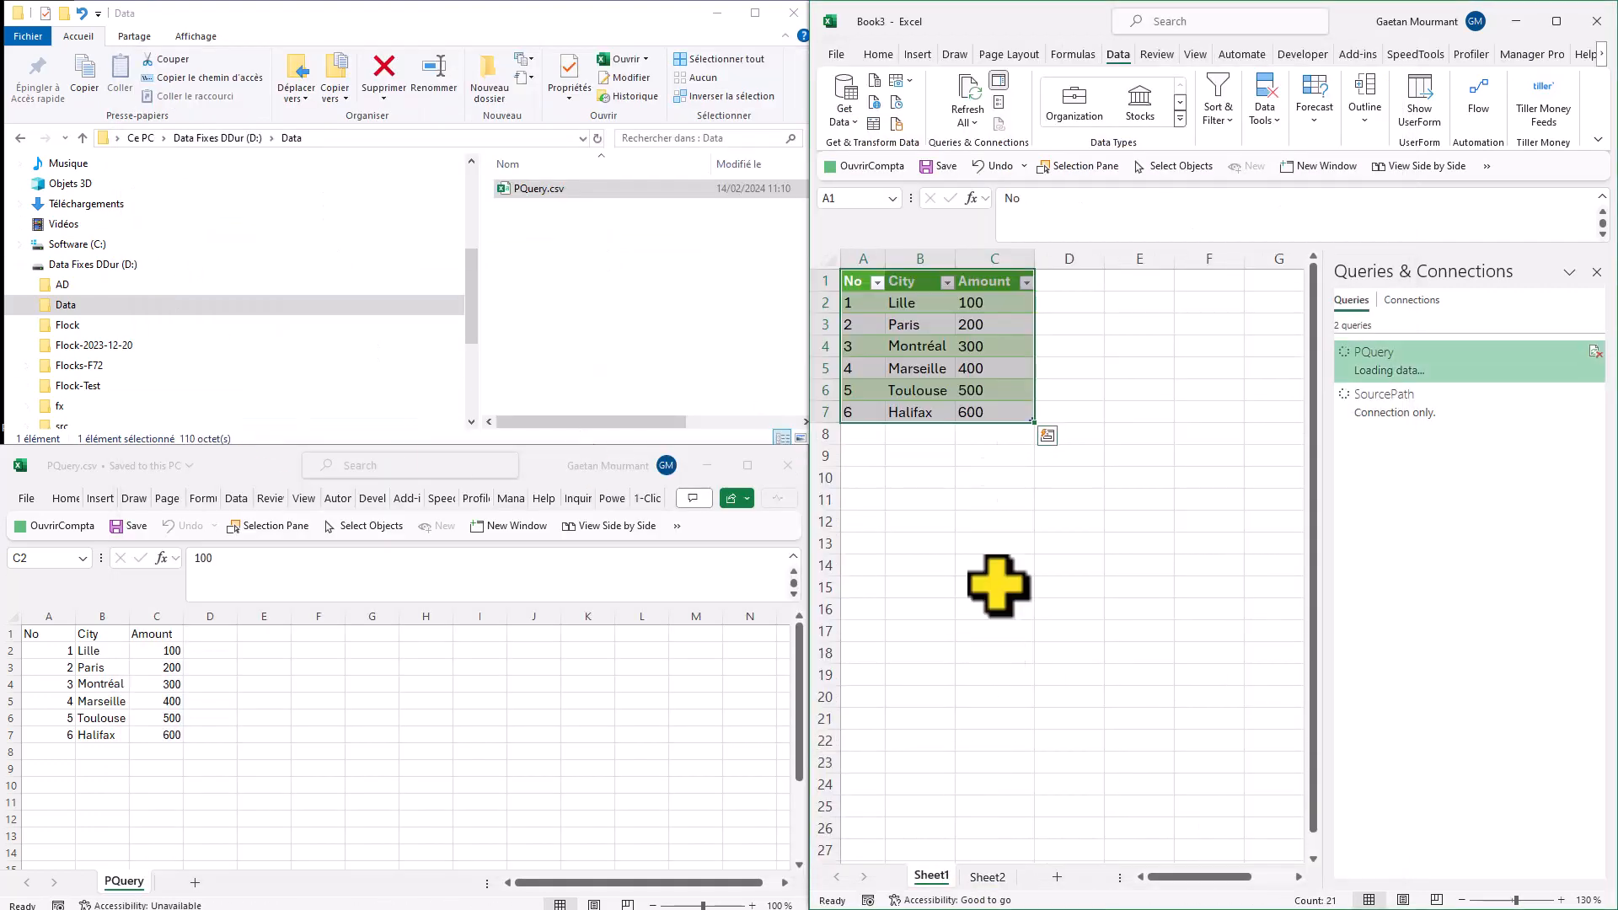
Add a Comment column in column D of the Sheet1 table and fill its six rows with a, b, c, d, e and f.
click(1064, 282)
text(C)
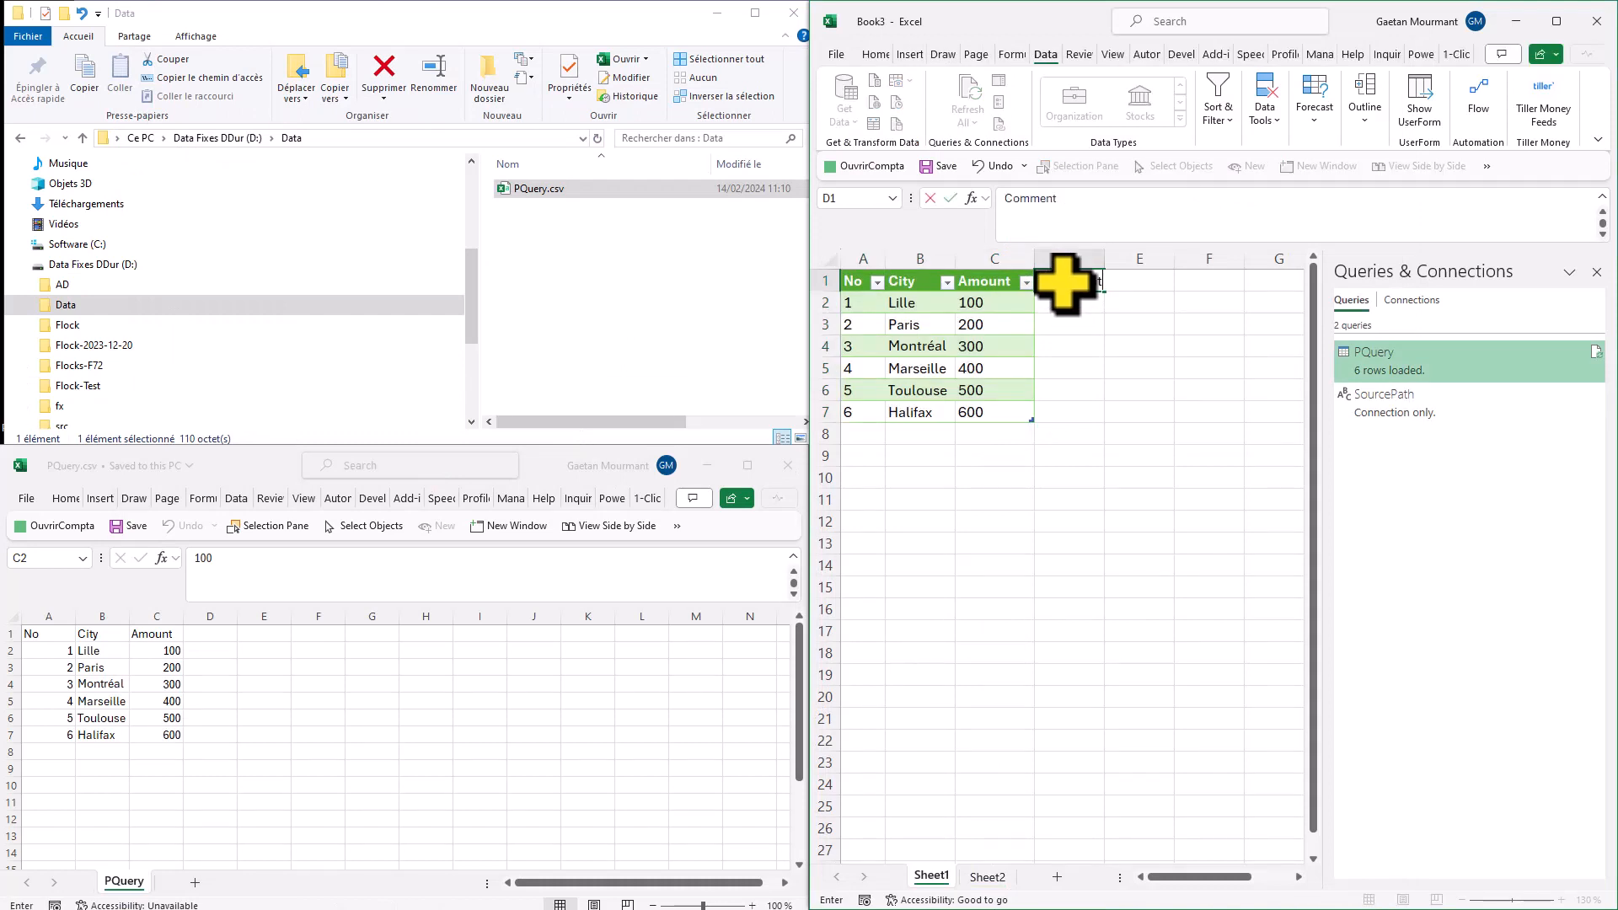
text(omment)
key(Return)
text(a)
key(Return)
text(c)
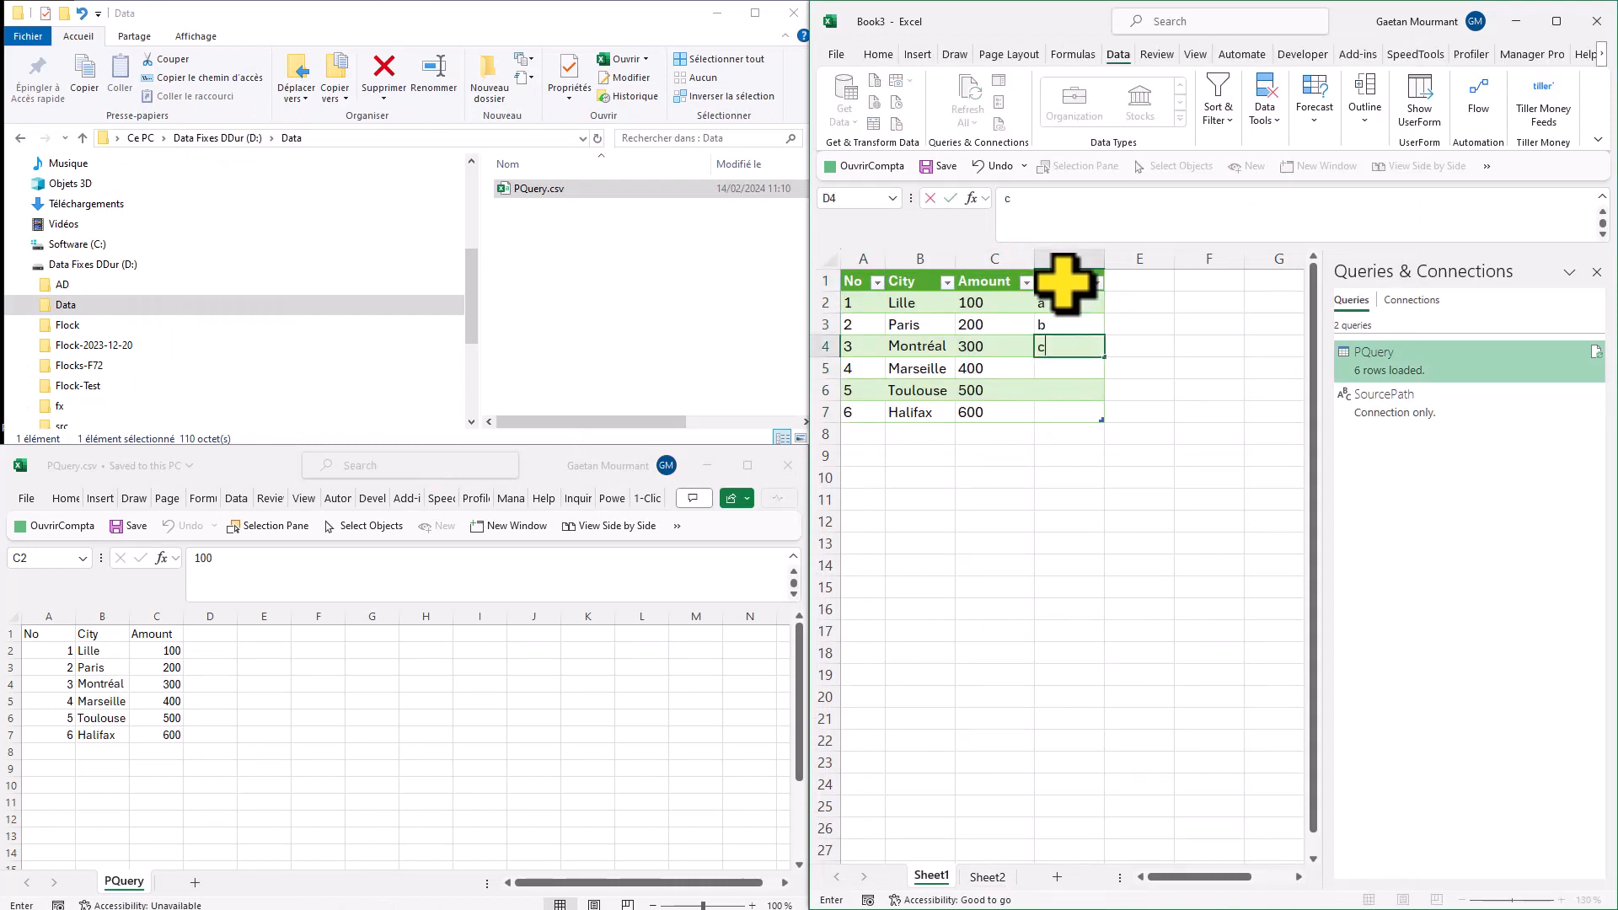
key(Return)
text(d)
key(Return)
text(f)
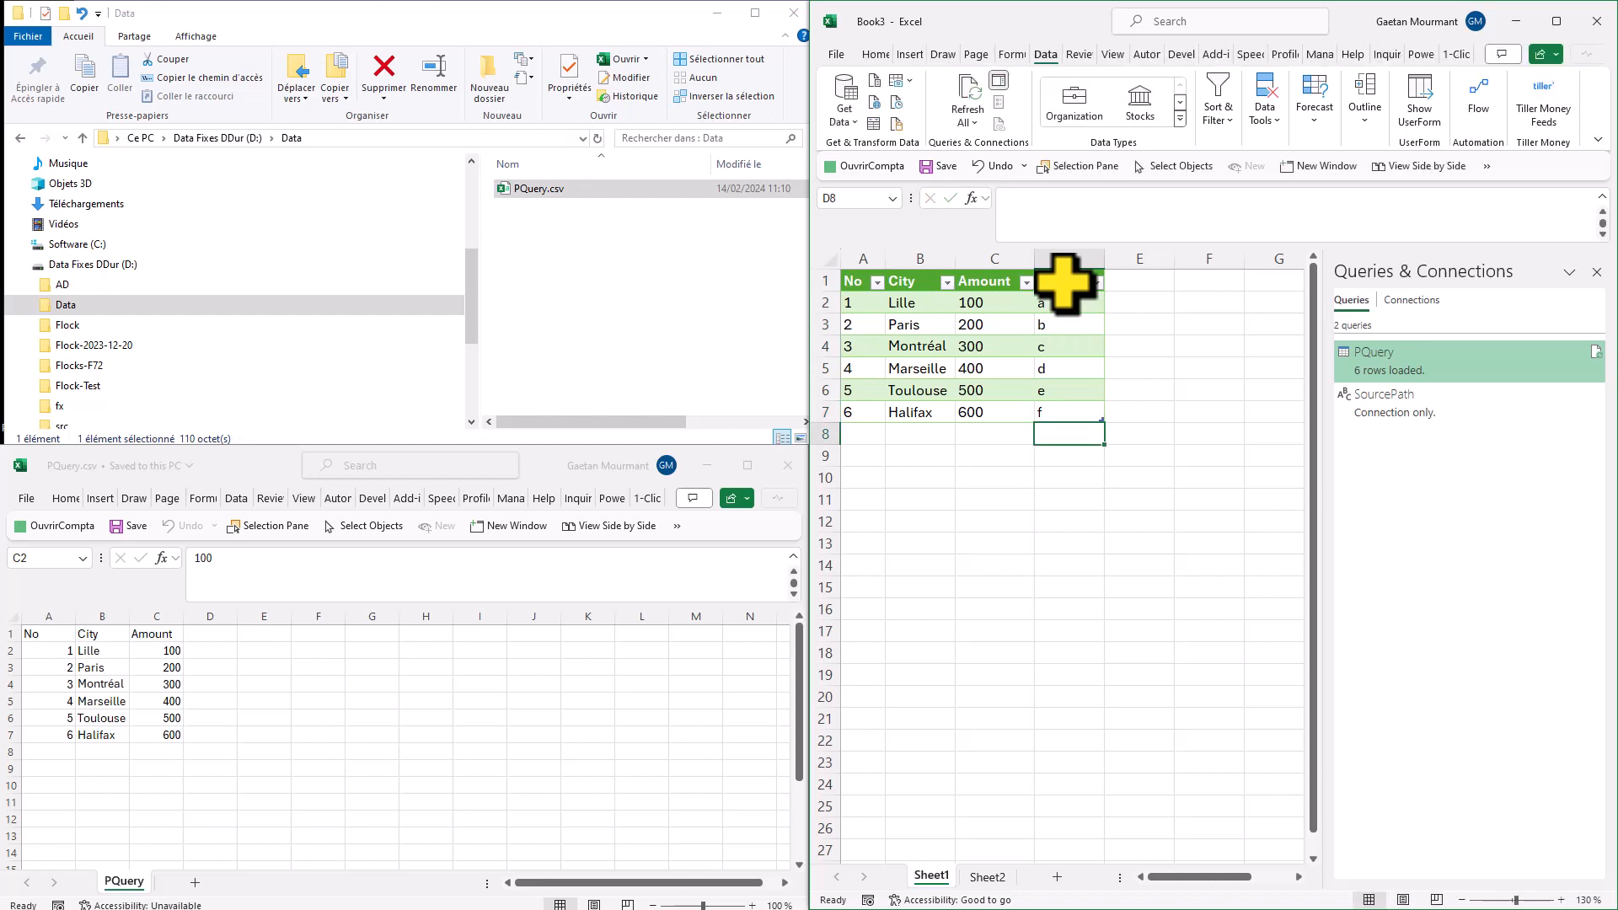
click(1068, 345)
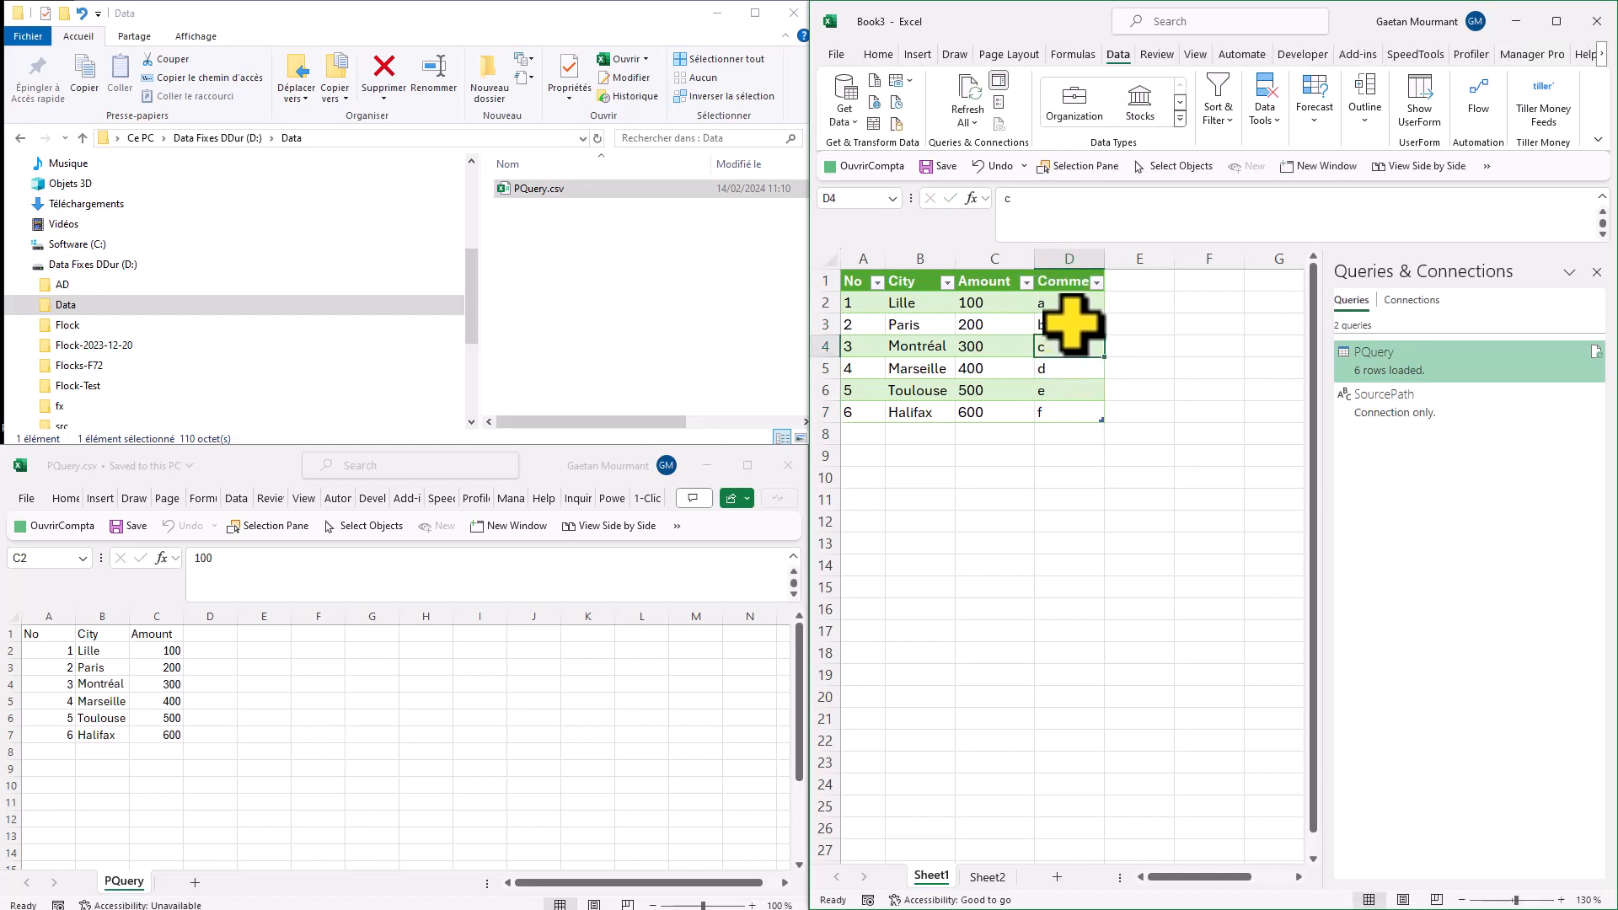
Insert a row below the headers of PQuery.csv with No 0, City Vancouver and Amount 0, and save the file.
click(10, 650)
right_click(10, 650)
click(54, 491)
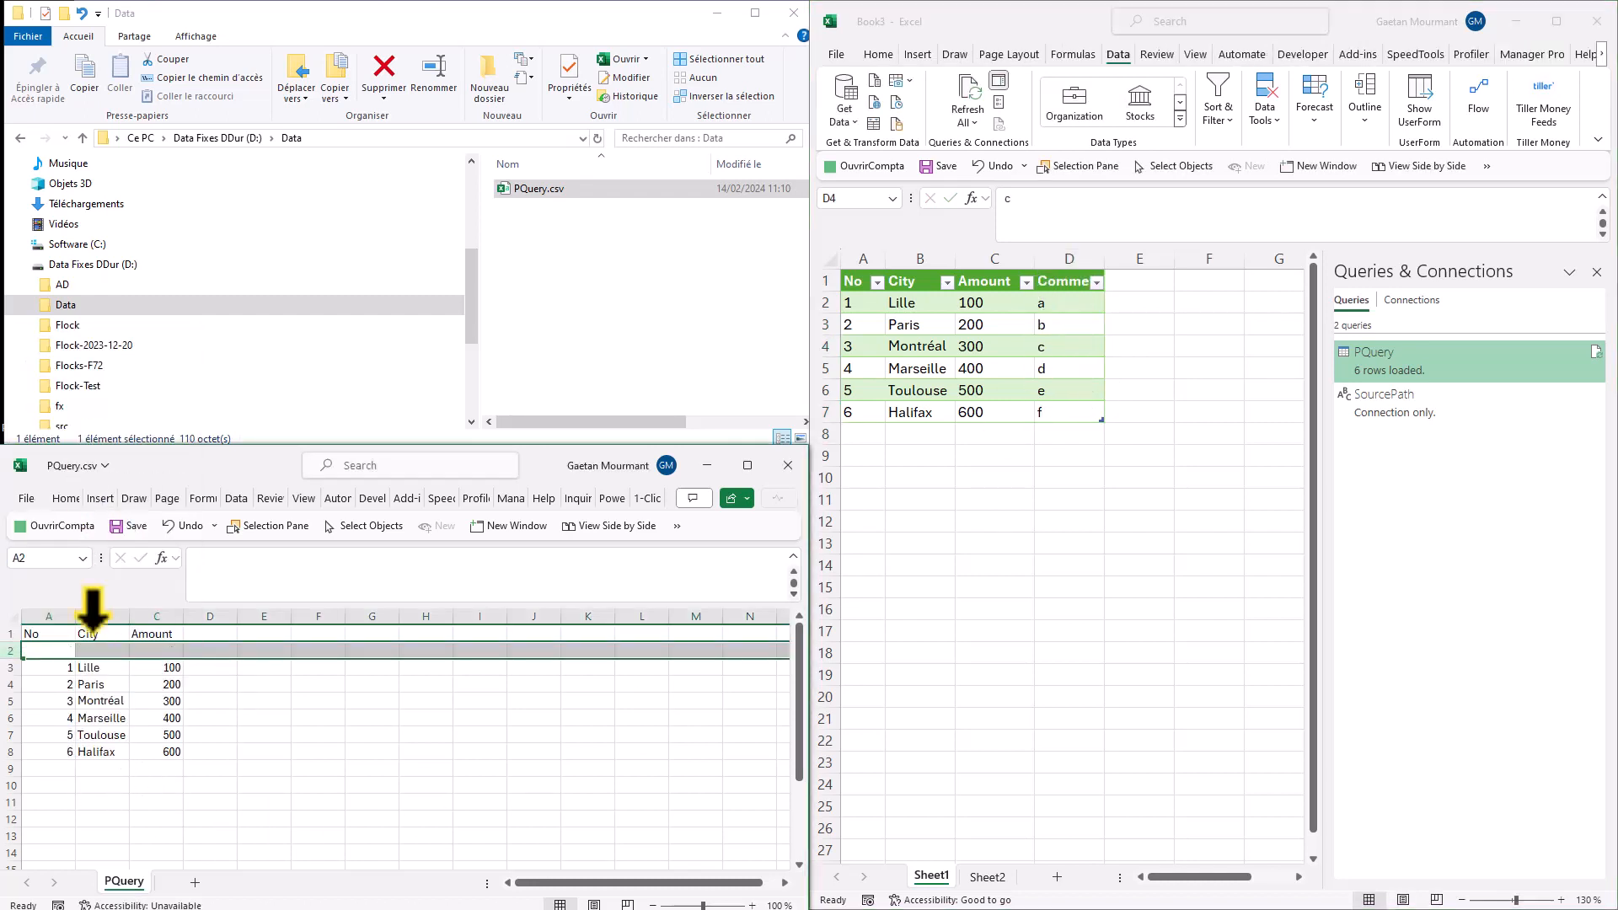
key(Right)
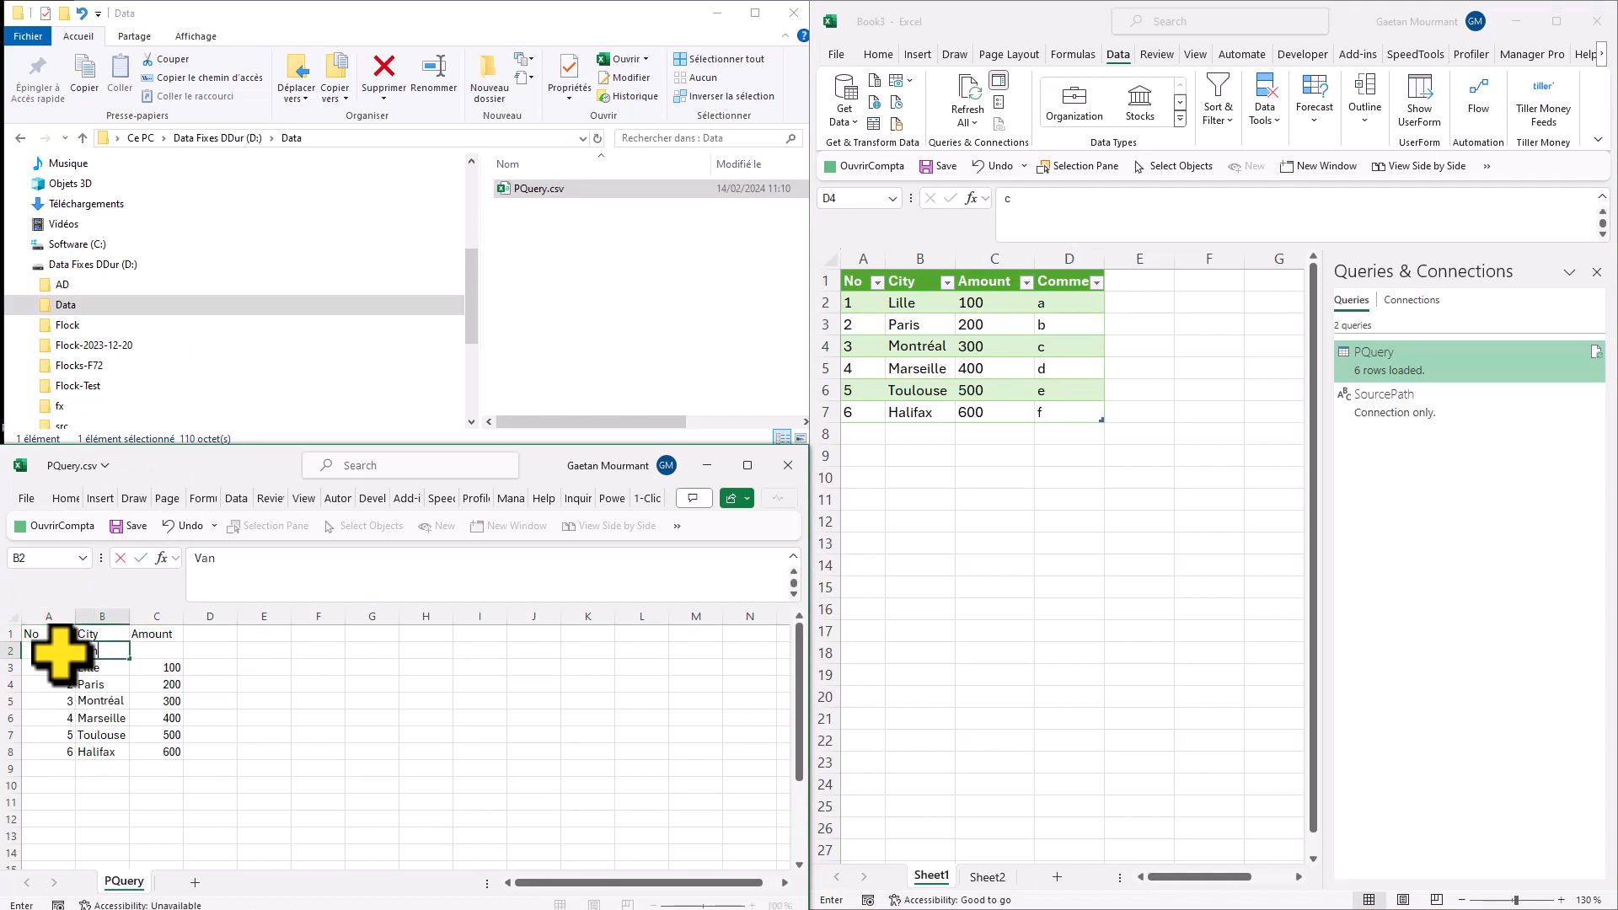
key(Tab)
text(0)
key(Return)
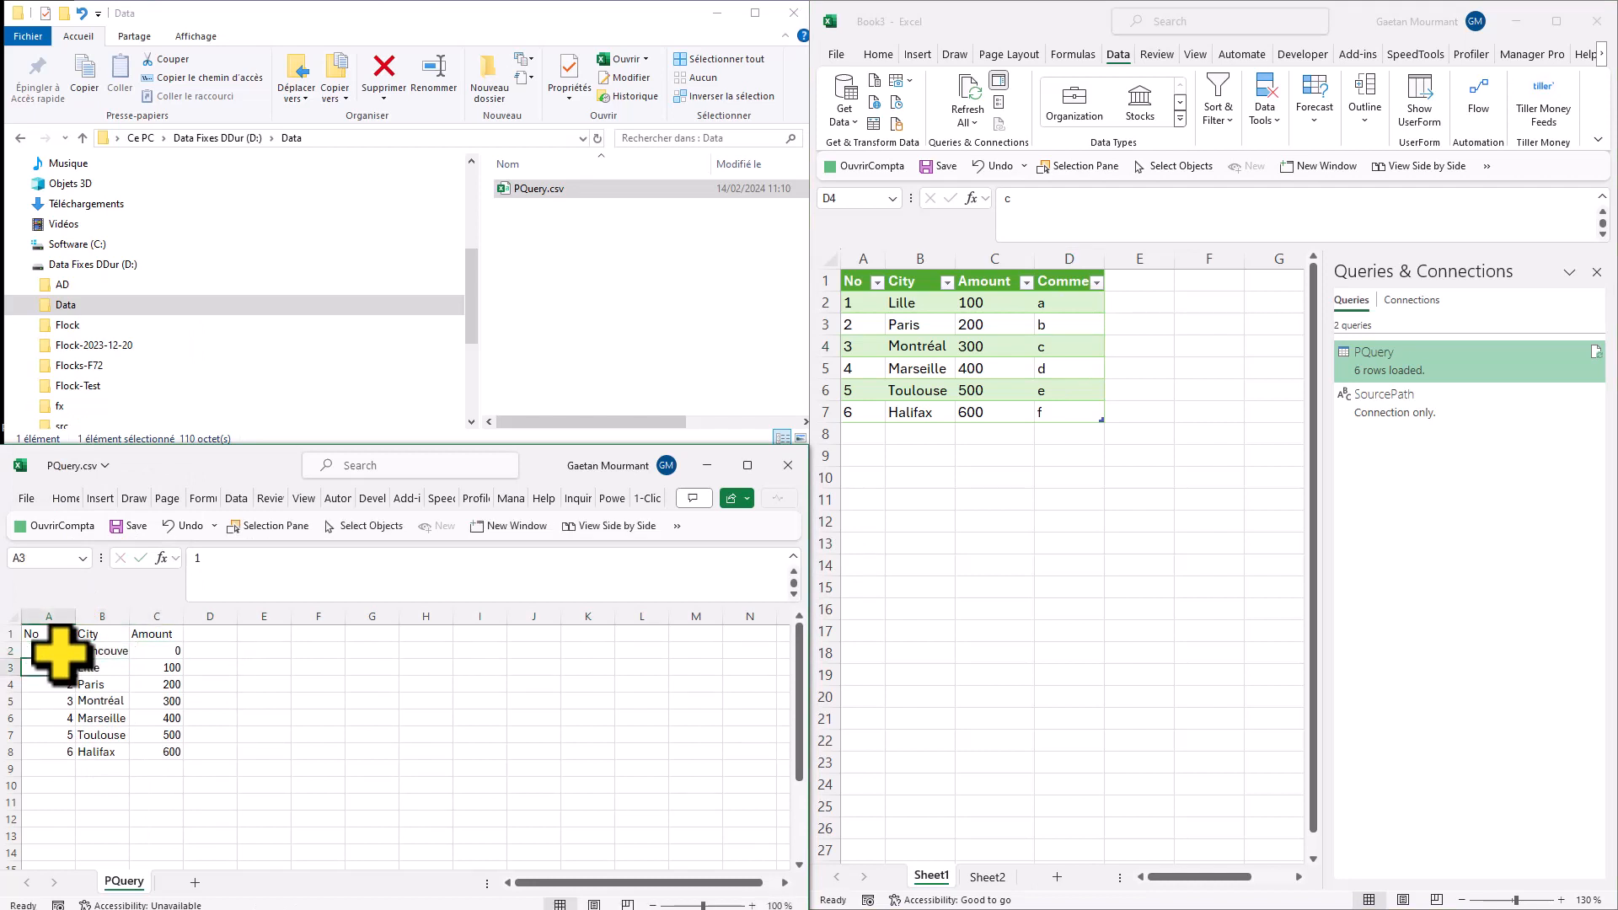
click(138, 527)
Refresh the imported table on Sheet1 and check how the Comment entries line up with the Vancouver row and the cities below.
right_click(1065, 305)
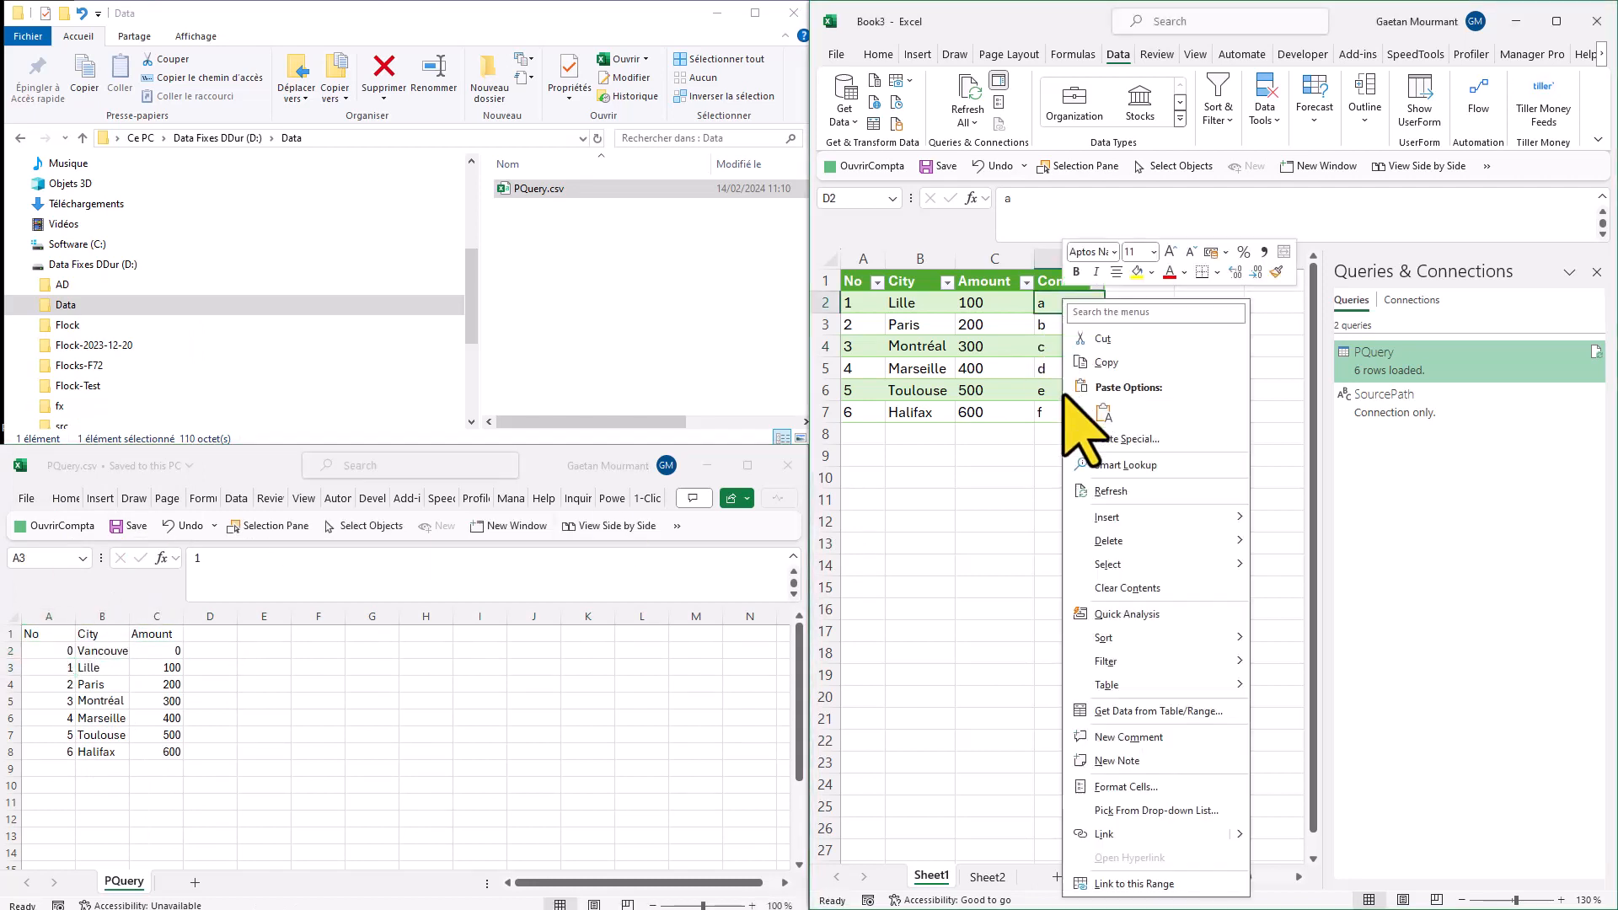
click(1148, 466)
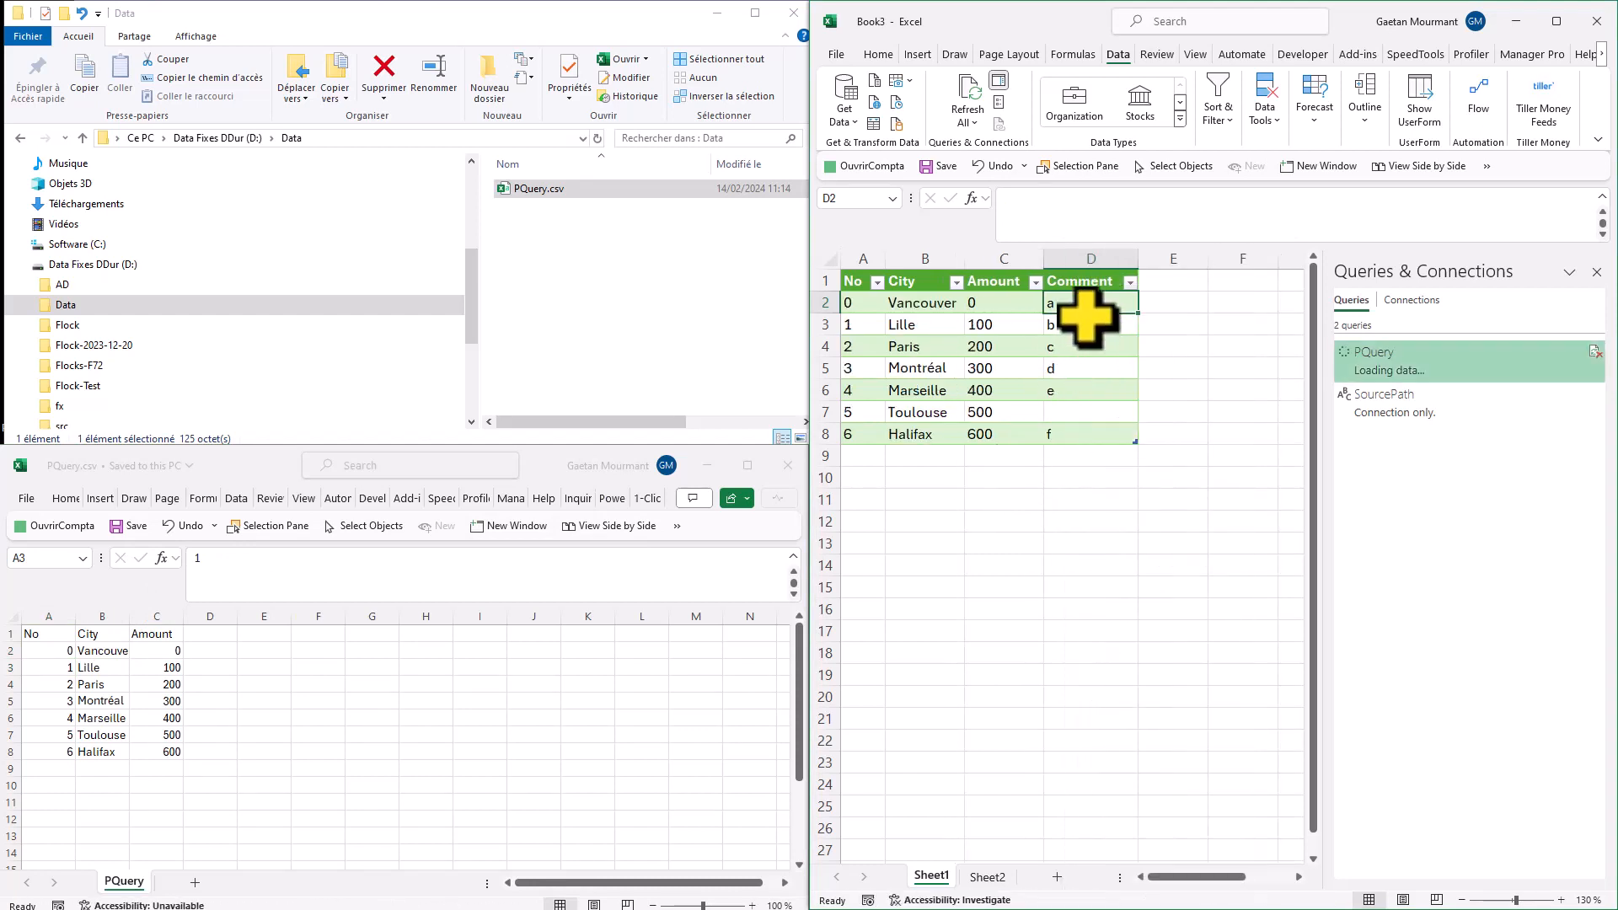
drag(1084, 308, 1078, 389)
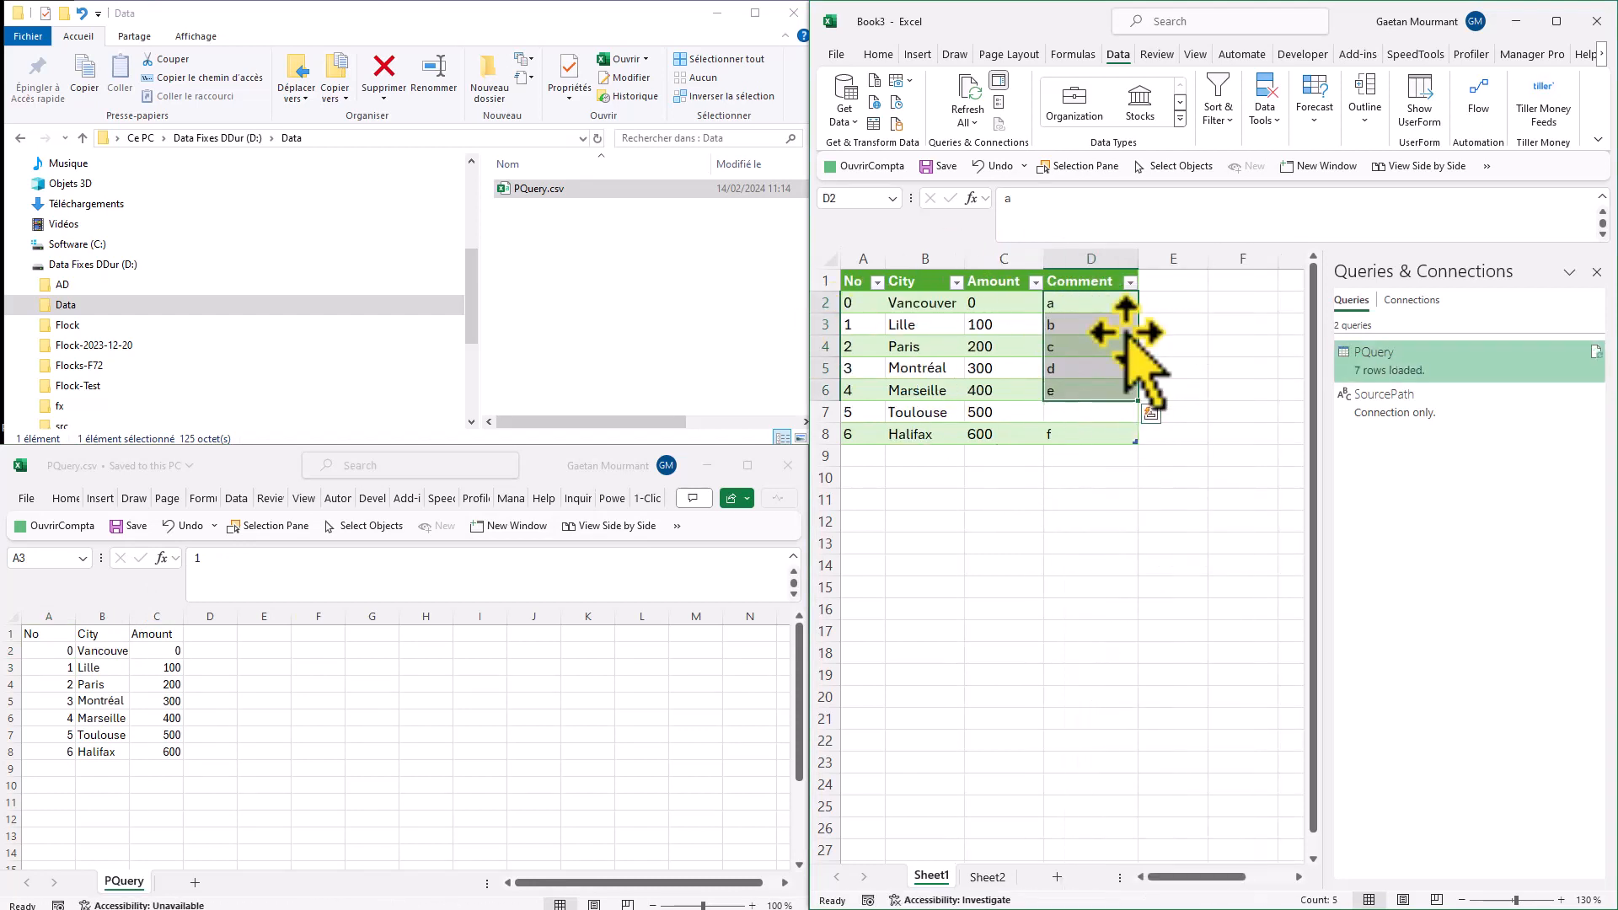
drag(1066, 303, 823, 312)
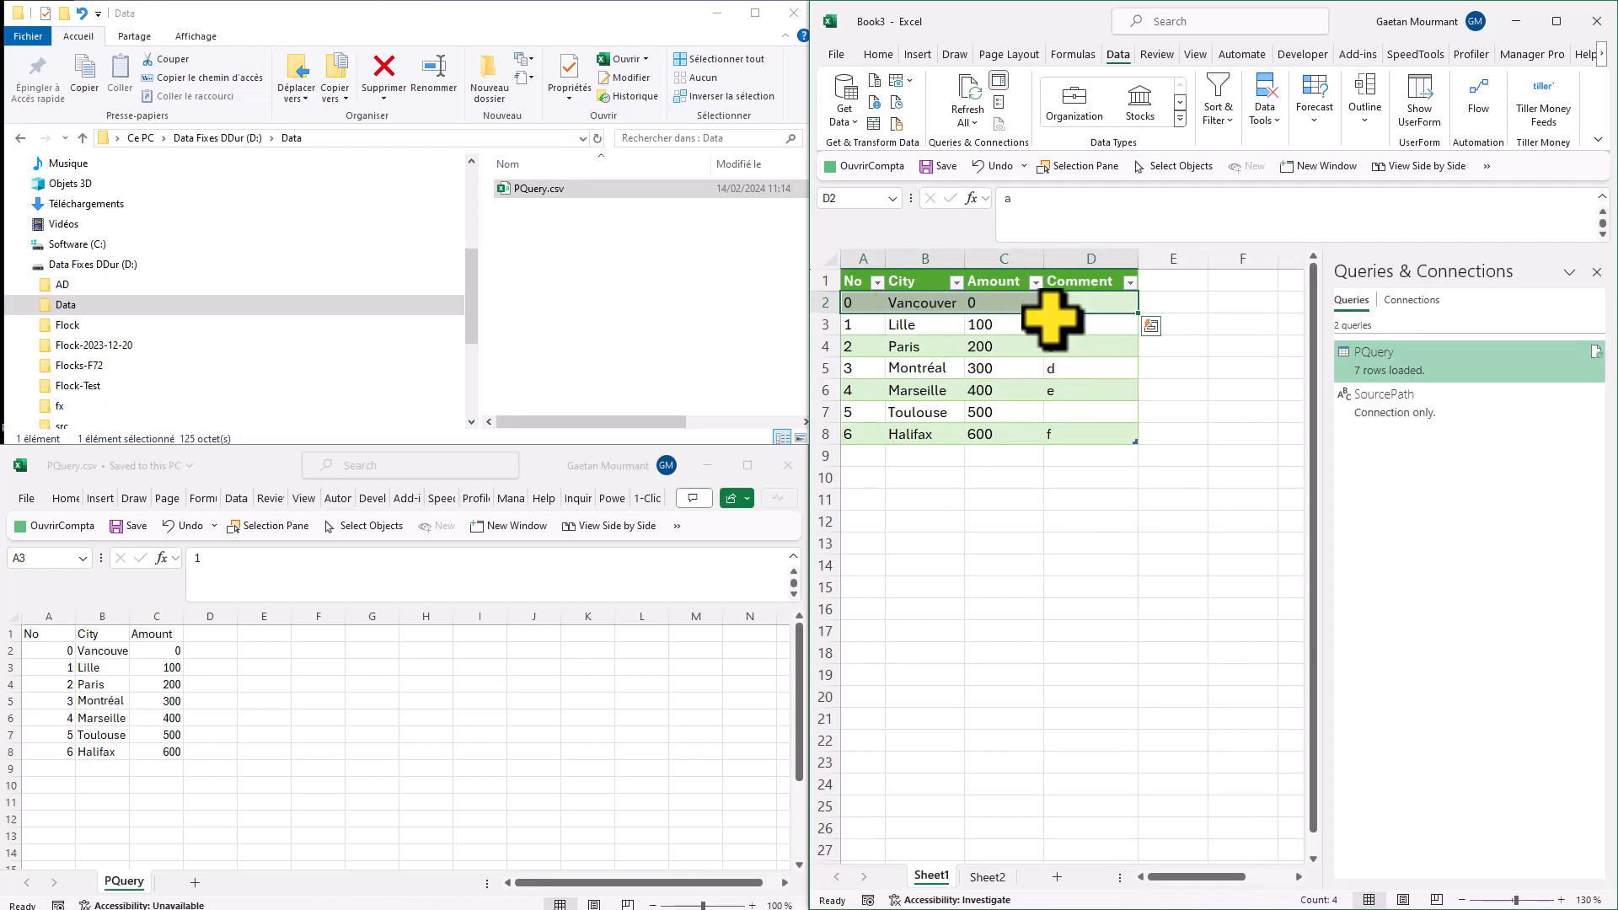
Delete the Vancouver row from PQuery.csv and save the file.
click(38, 648)
click(11, 650)
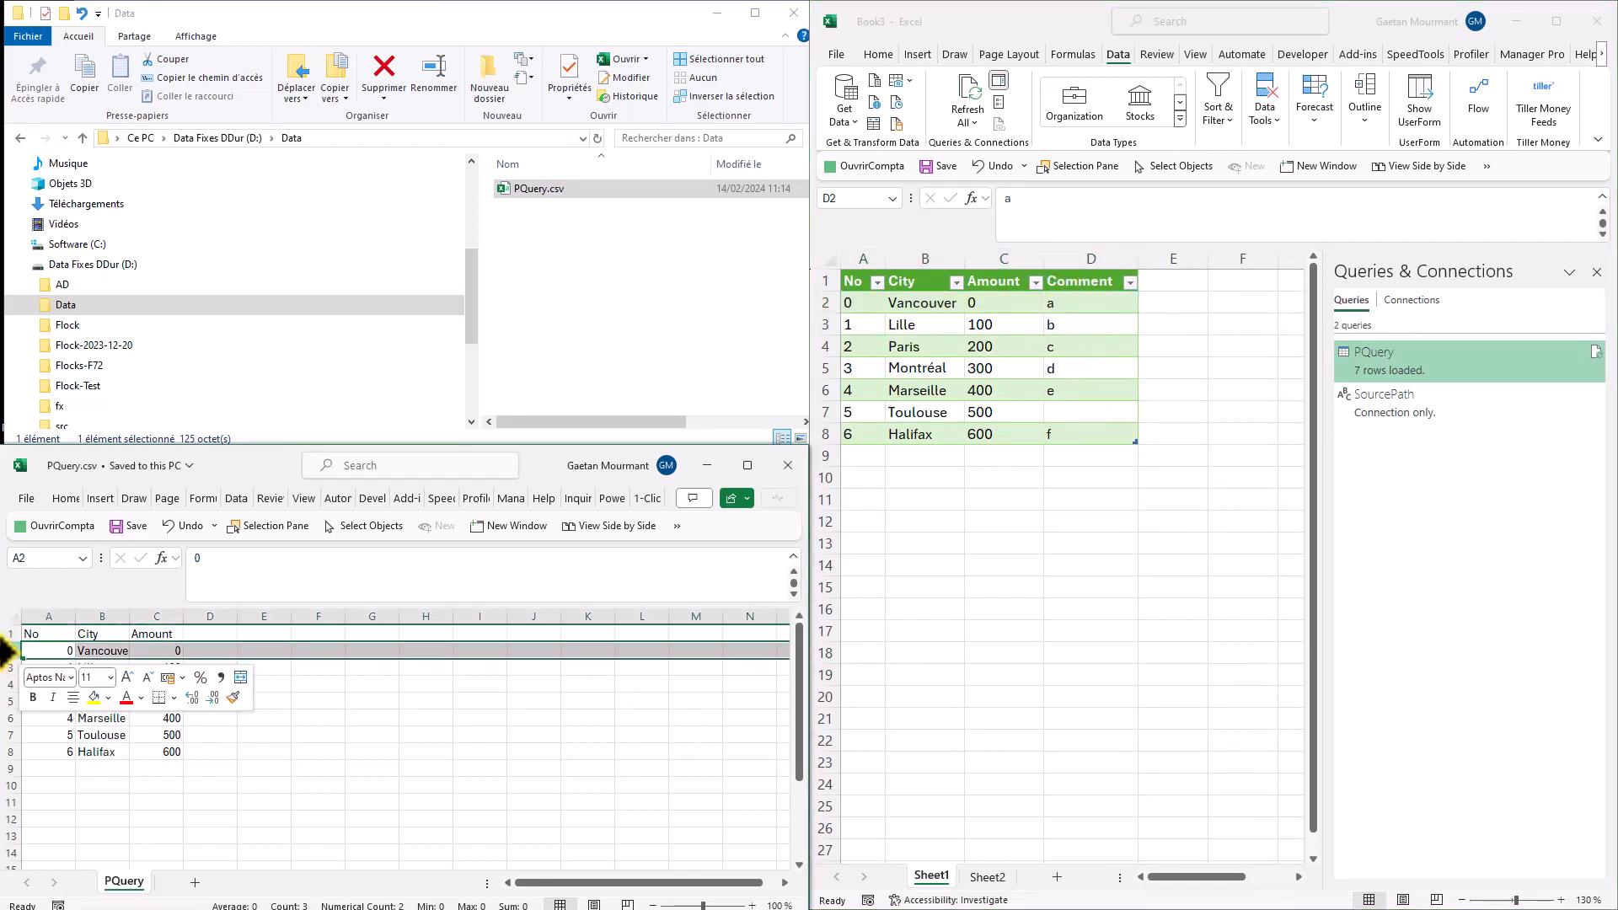
right_click(17, 650)
click(110, 516)
click(128, 525)
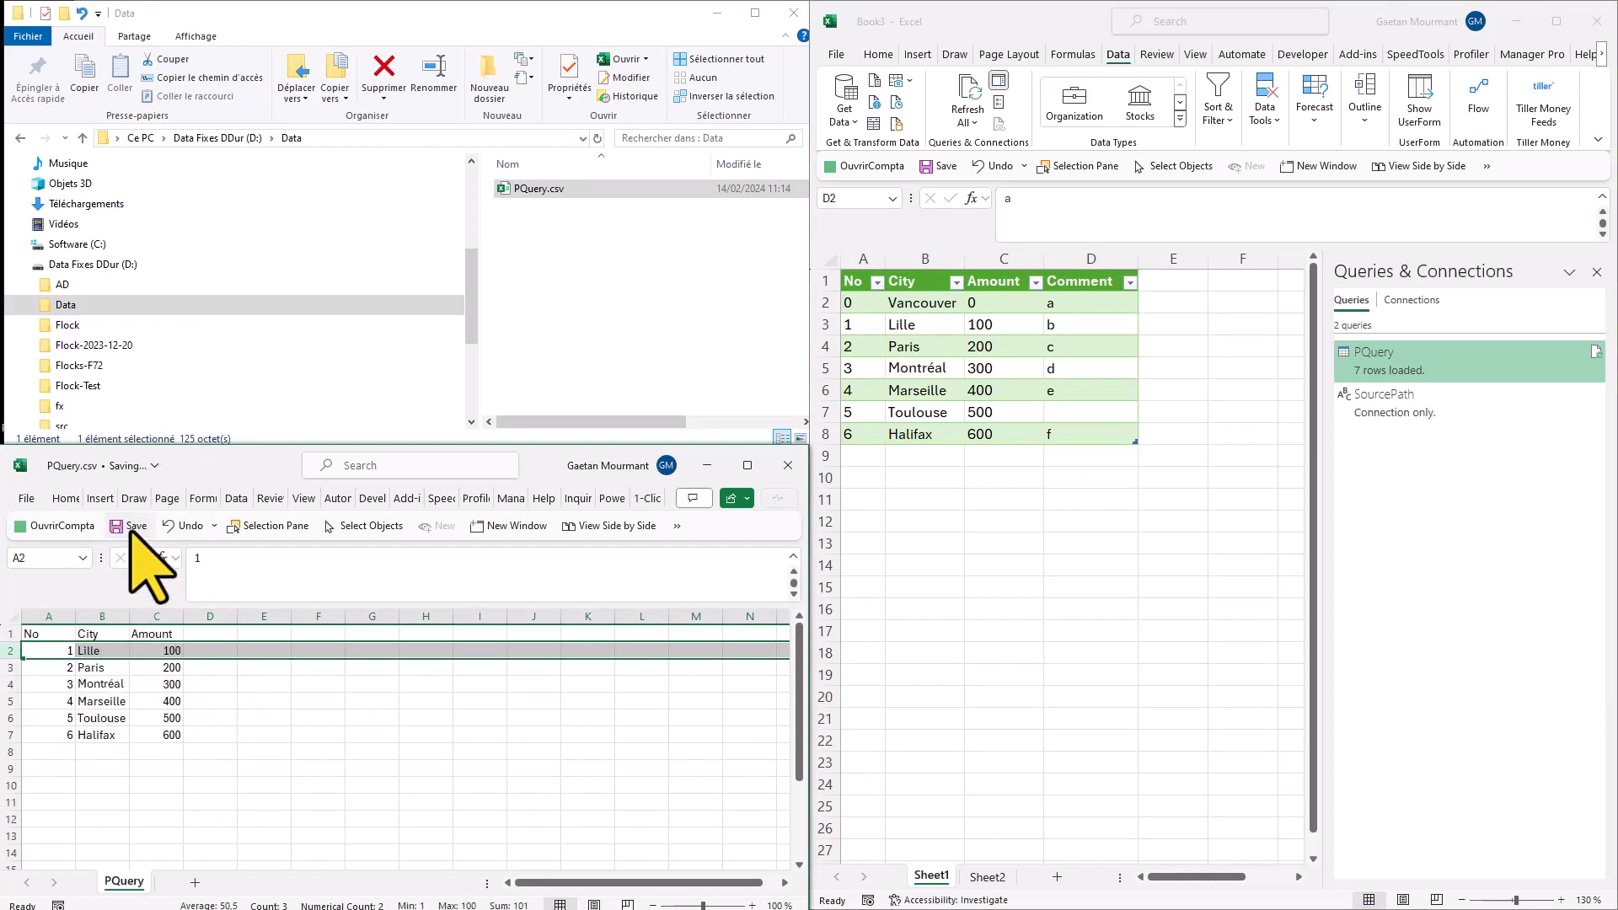
Refresh the imported table on Sheet1 again and compare the No column with the Comment column.
right_click(983, 348)
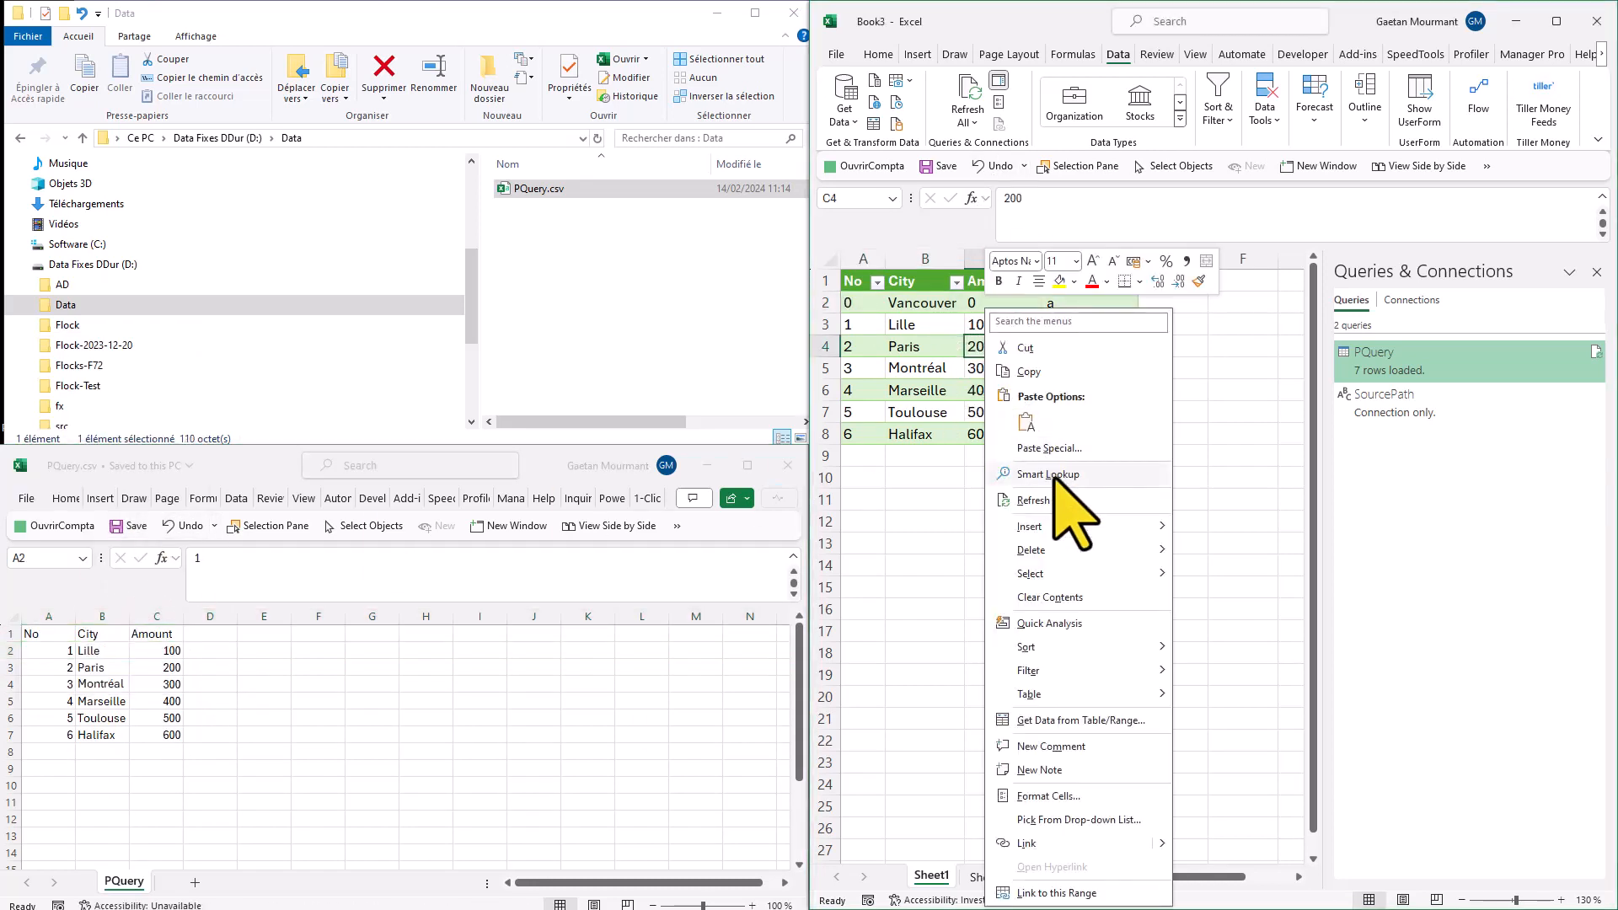
click(1063, 501)
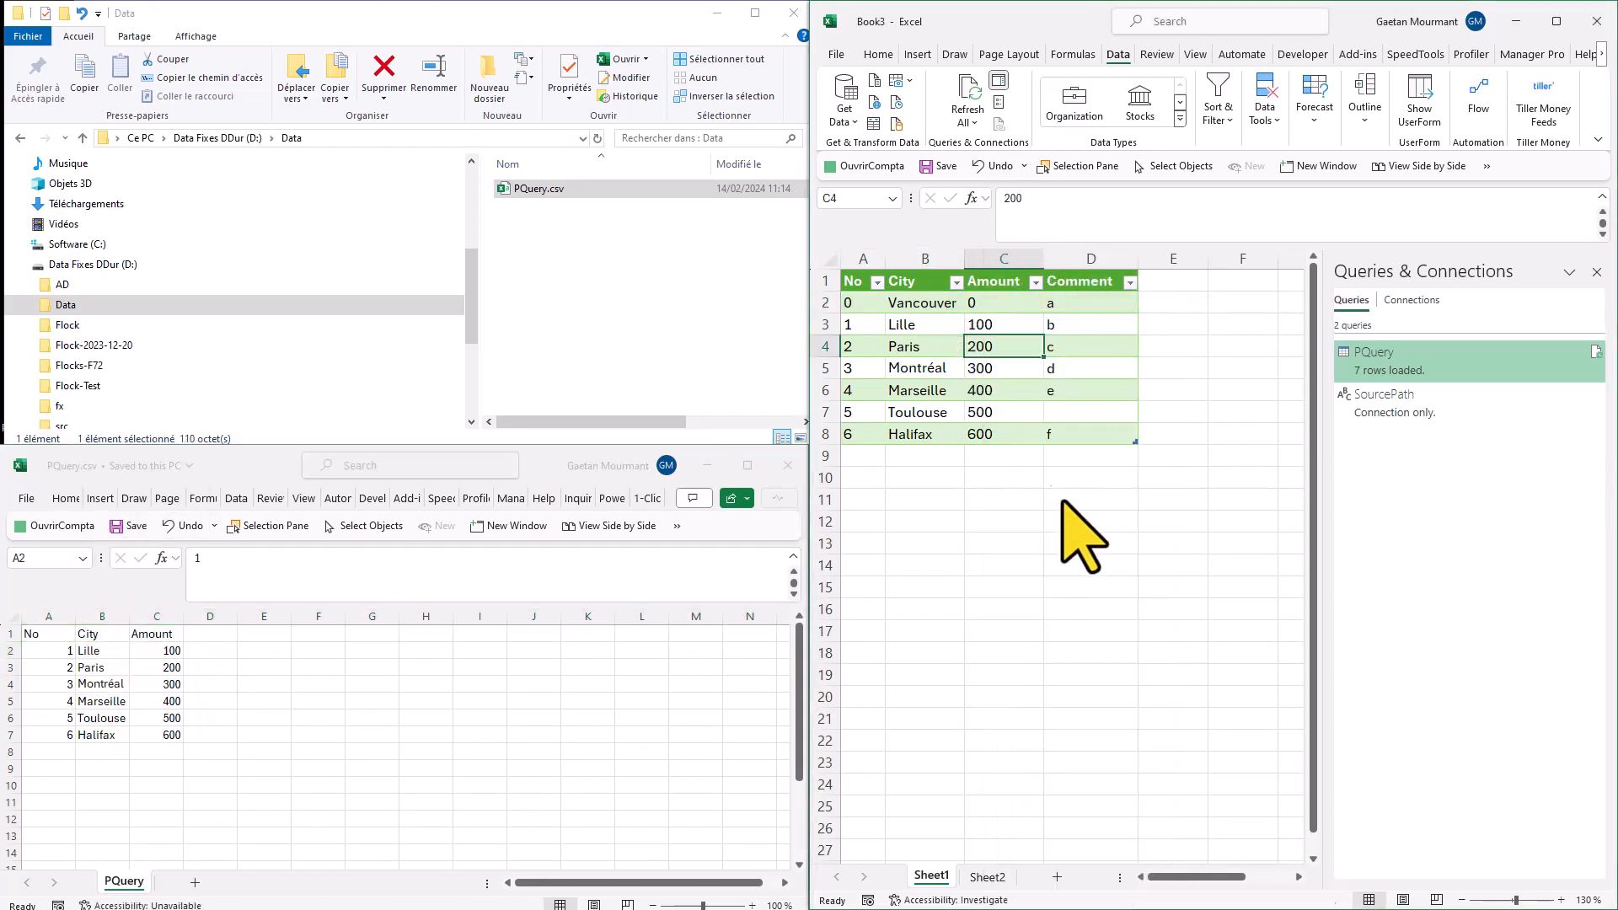
click(1075, 303)
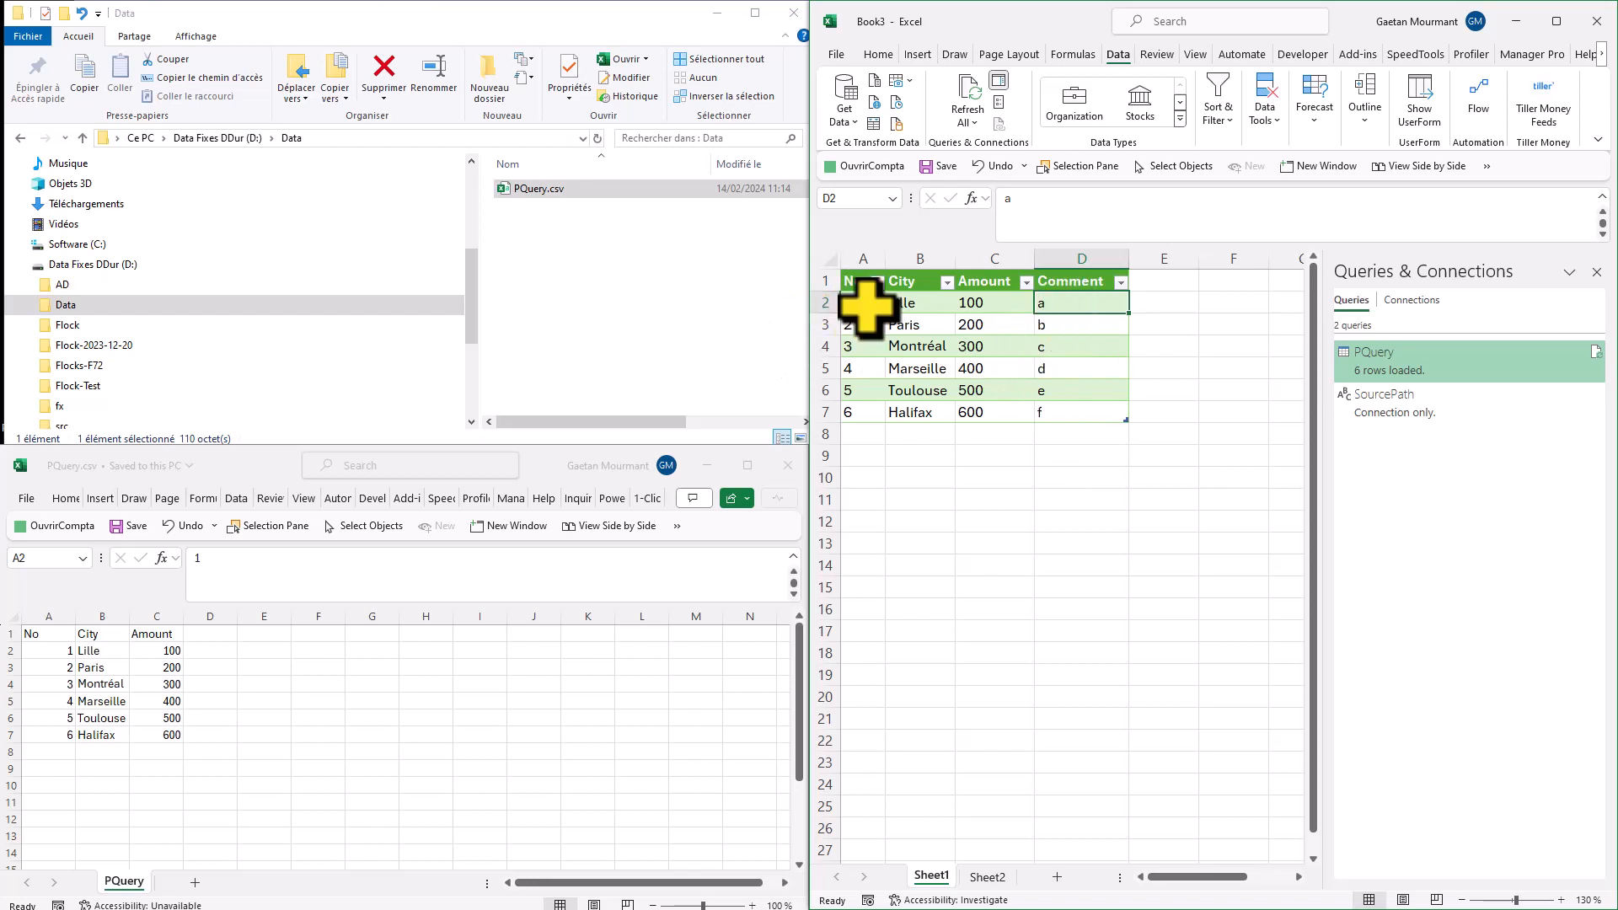
drag(866, 308, 868, 413)
drag(1071, 309, 1072, 412)
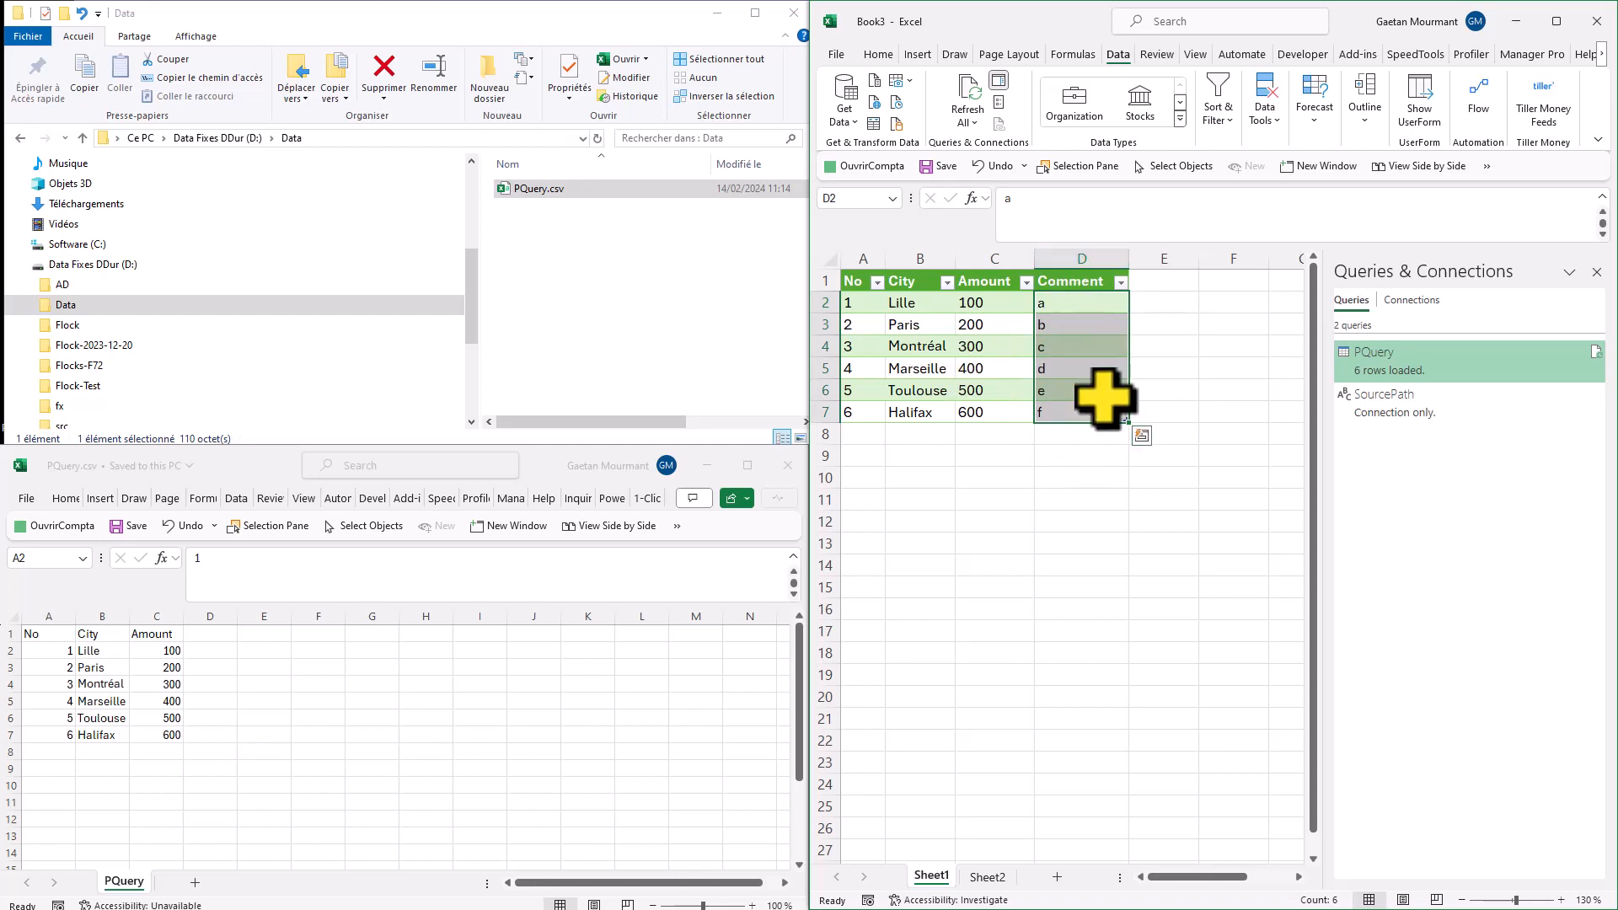
Examine the imported No, City and Amount data on Sheet1 separately from the manual Comment column.
drag(859, 306, 995, 325)
drag(996, 346, 995, 389)
drag(984, 408, 867, 296)
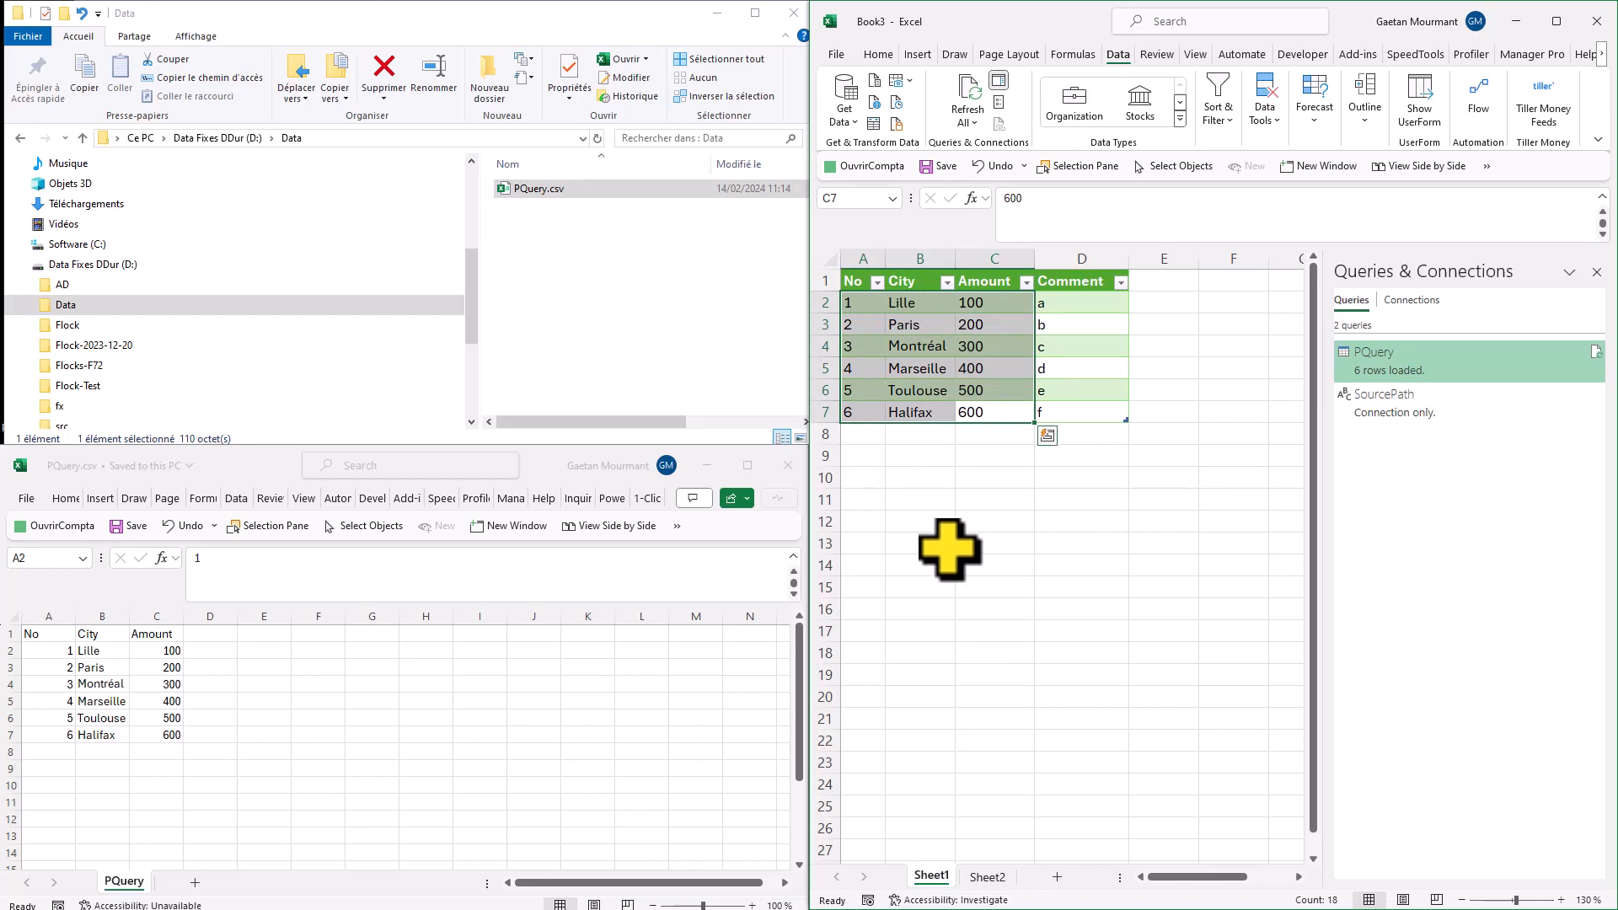
Create a new query from the Sheet1 table and copy the Excel.CurrentWorkbook formula from its Source step.
click(1073, 349)
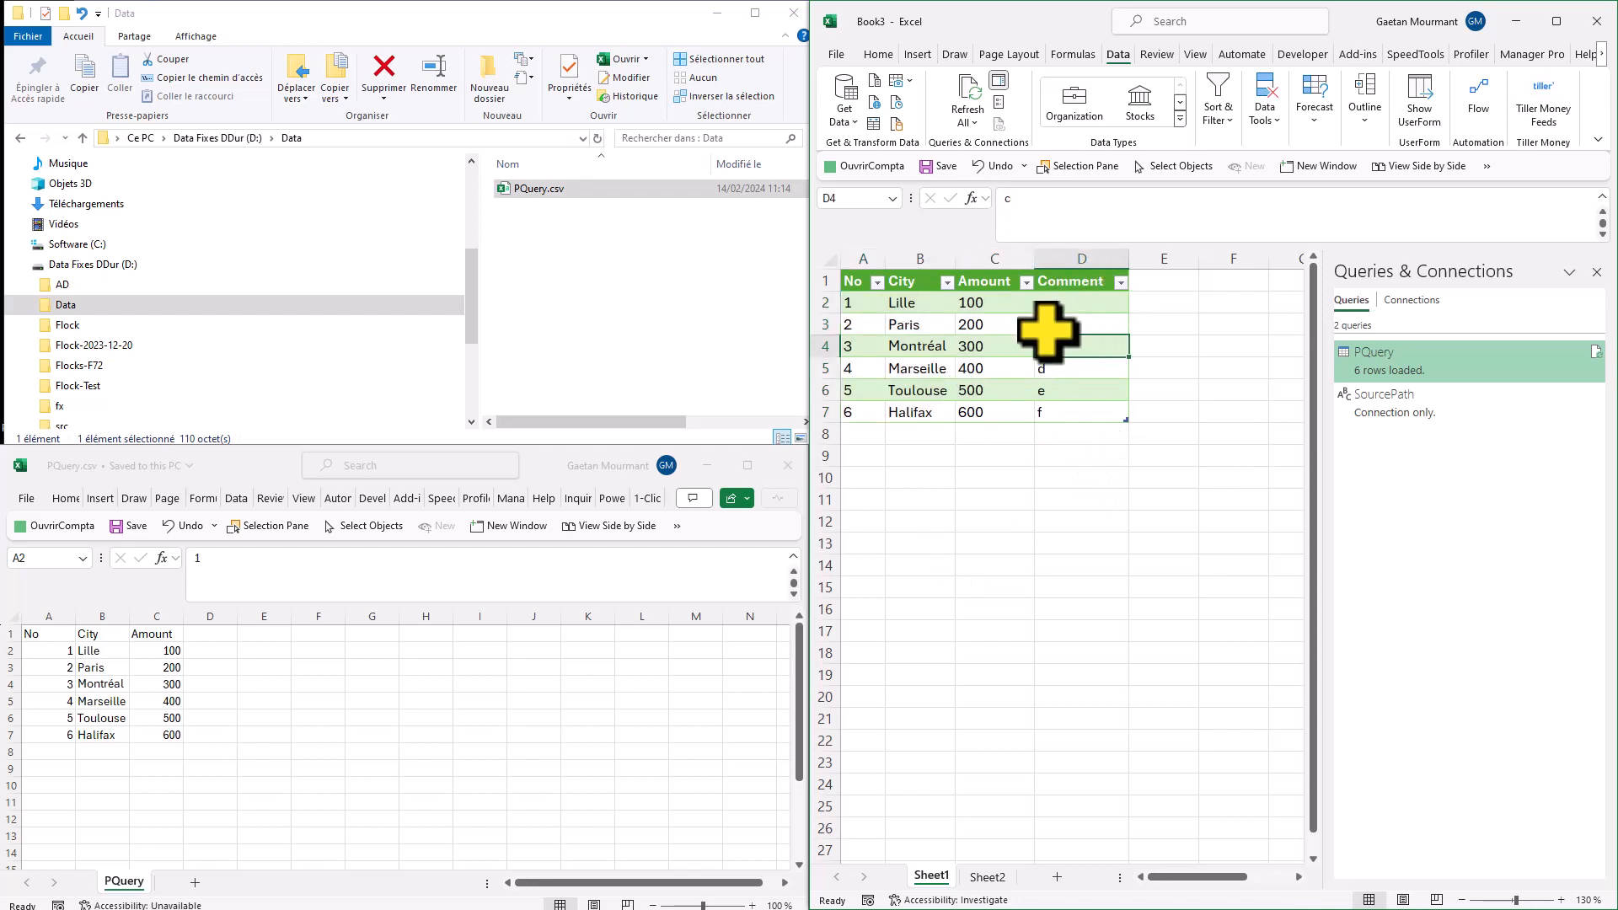
click(876, 128)
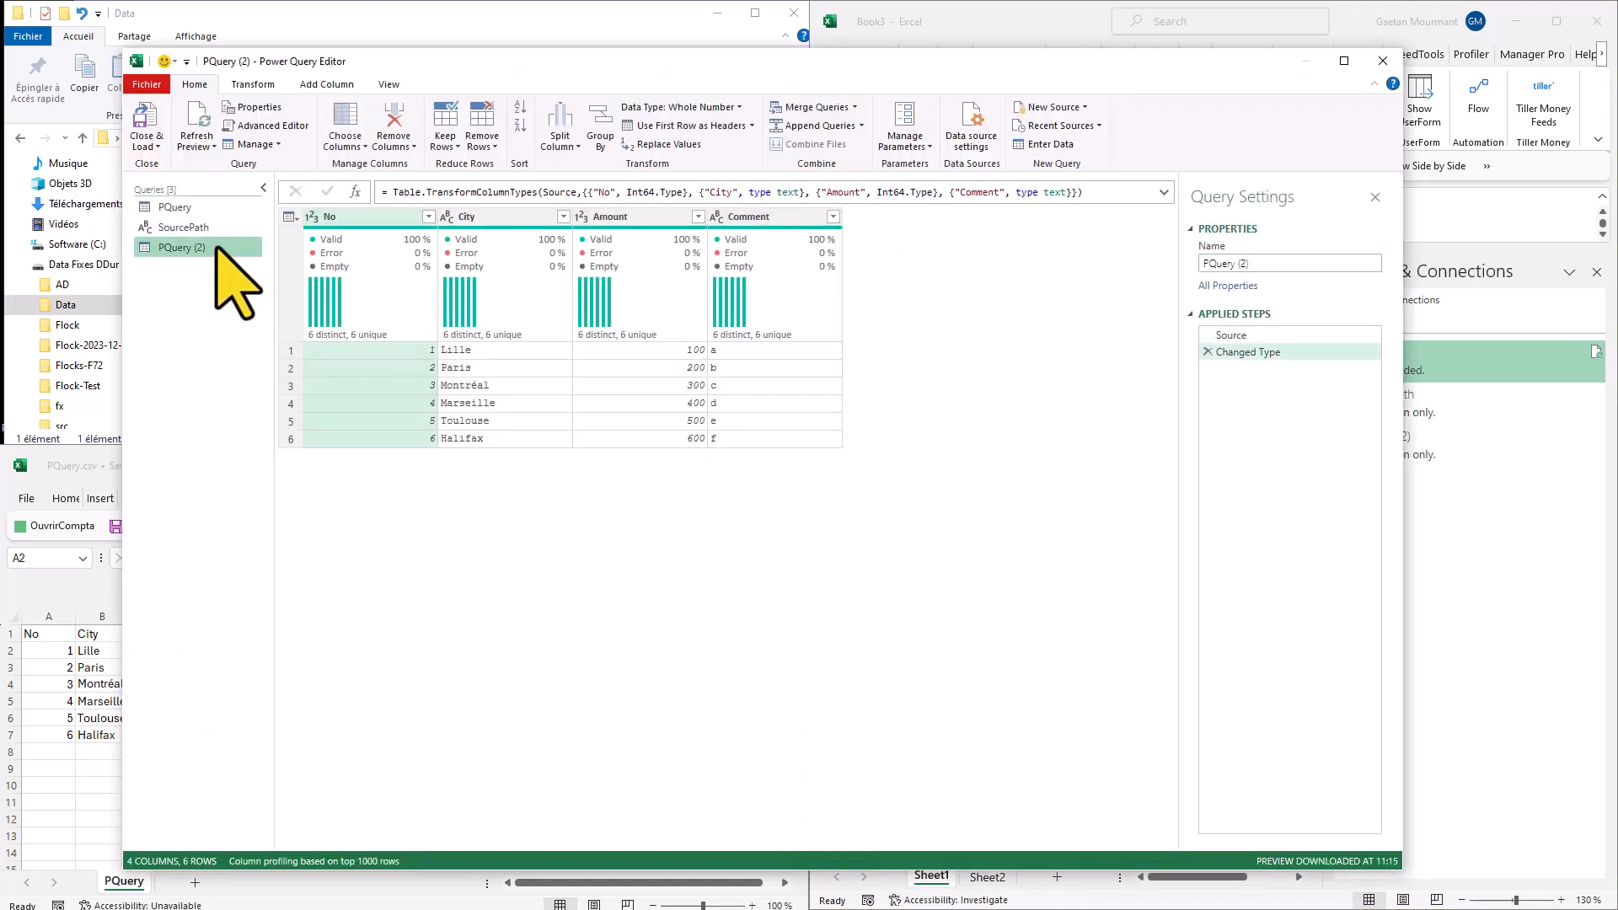
click(1245, 336)
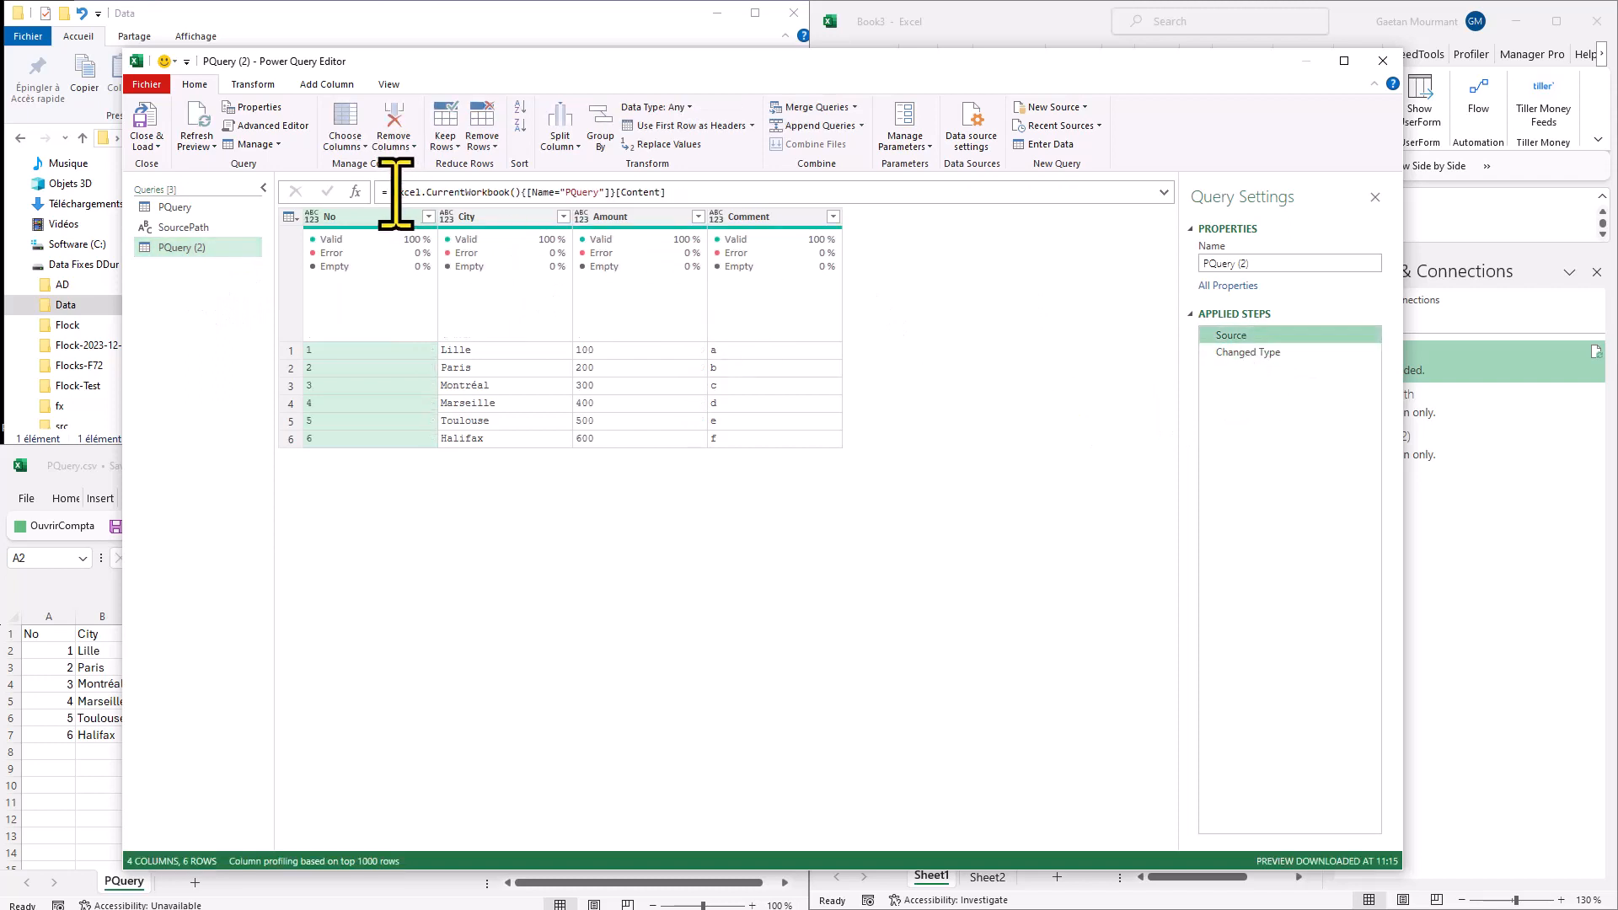
mouse_move(396, 194)
mouse_down()
mouse_move(684, 194)
mouse_move(396, 194)
mouse_up()
click(686, 194)
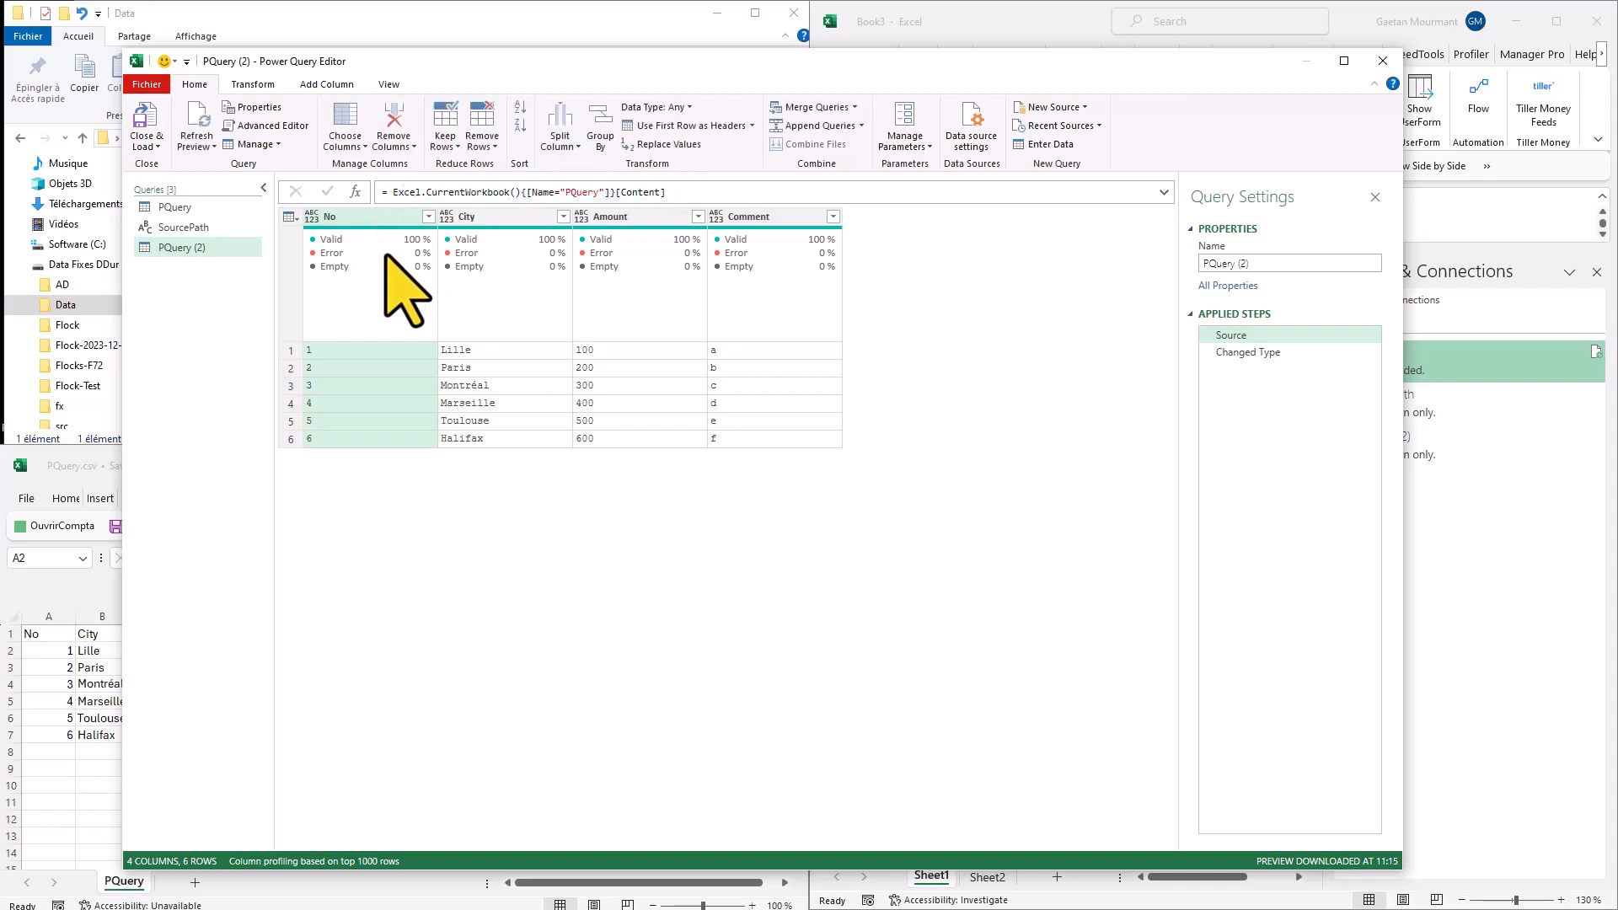
Add a SourceXL step after SourceCSV in the PQuery code, defined as Excel.CurrentWorkbook(){[Name="PQuery"]}[Content].
click(181, 207)
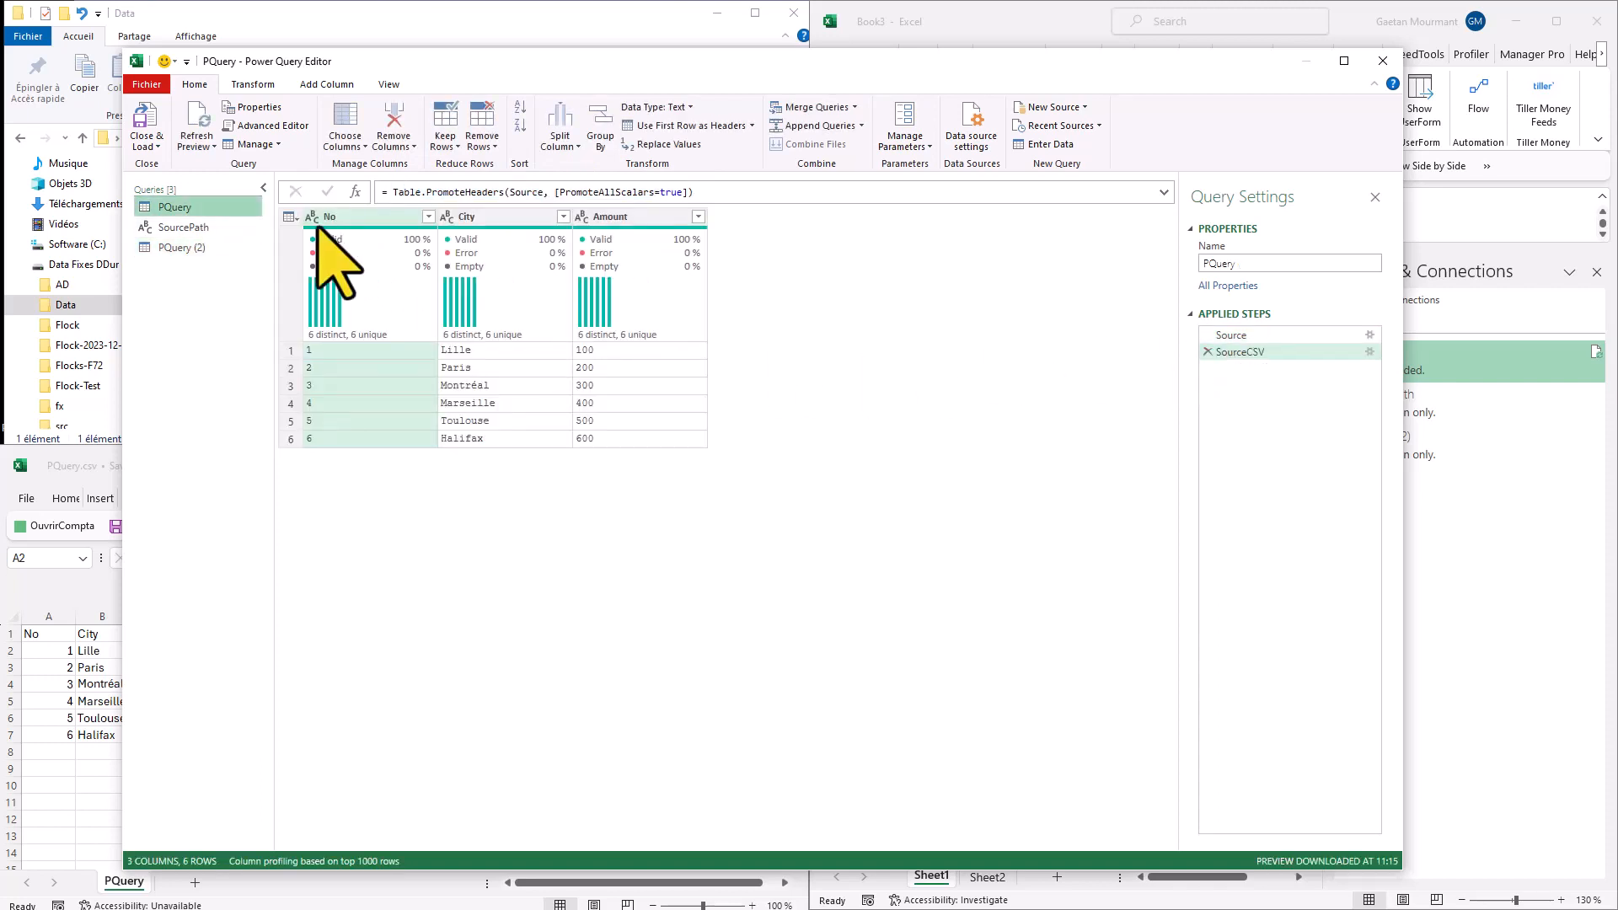
click(268, 125)
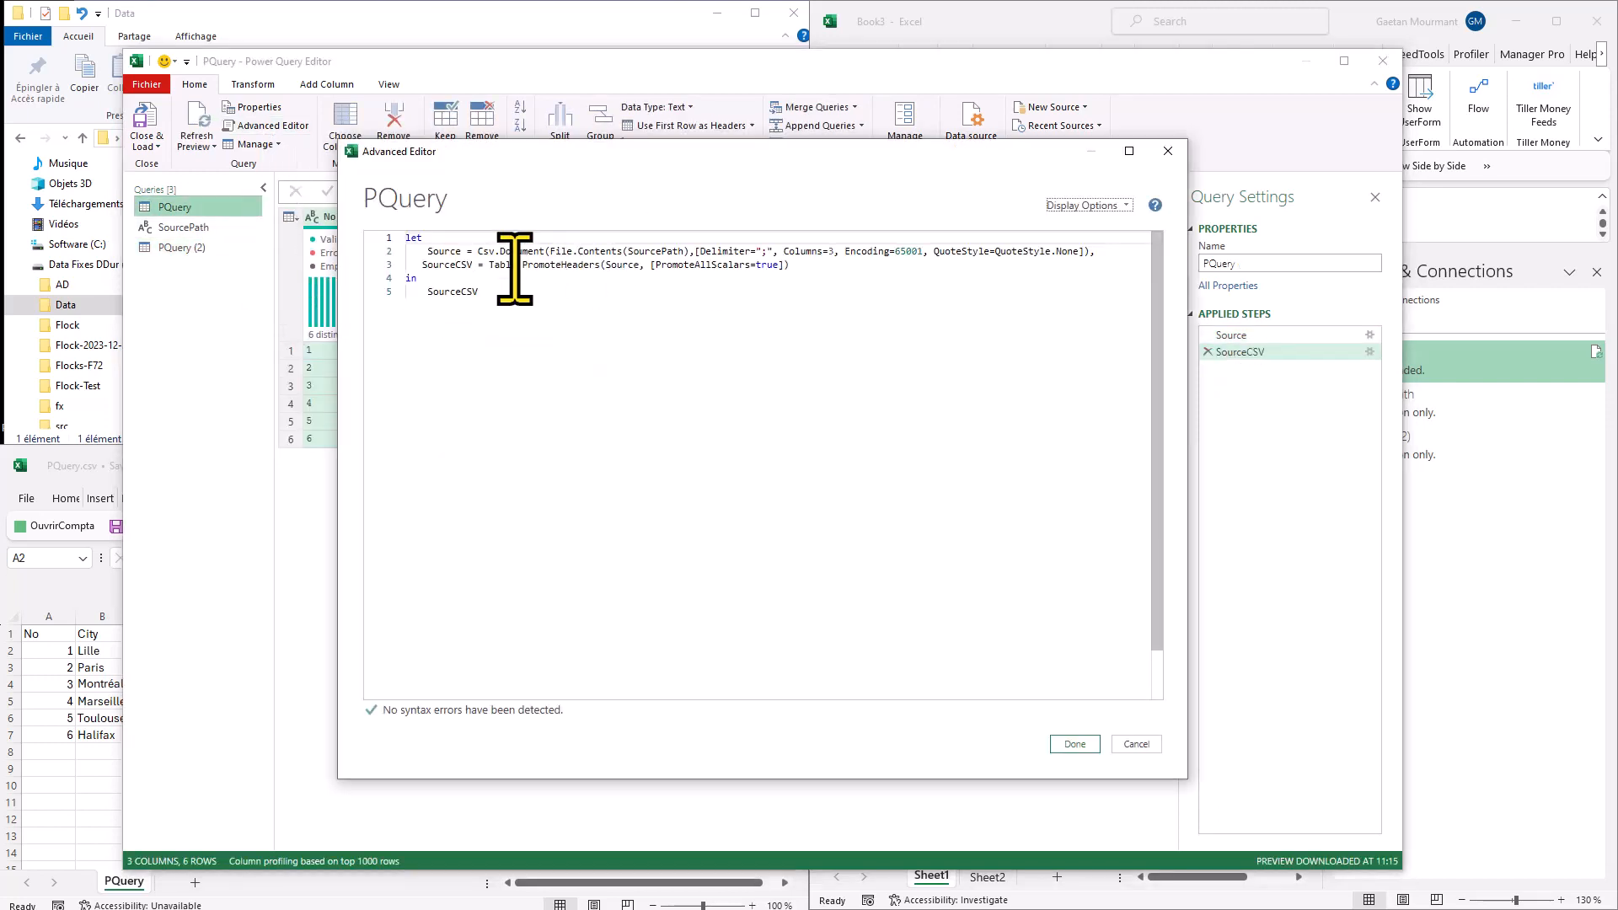
click(809, 266)
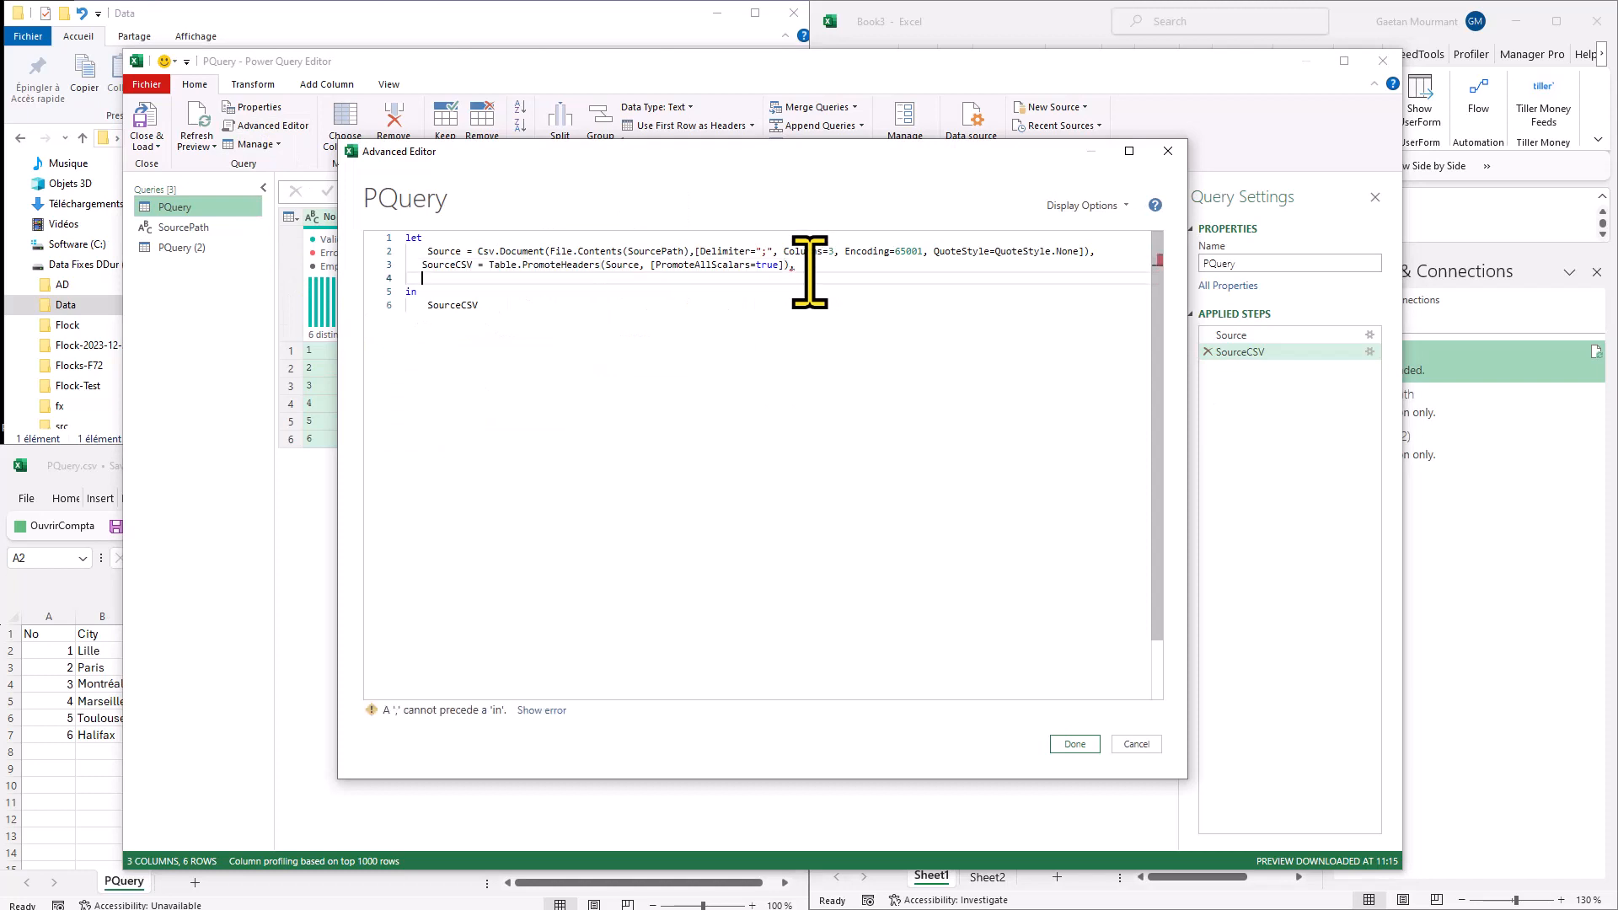
text(SourceXL =)
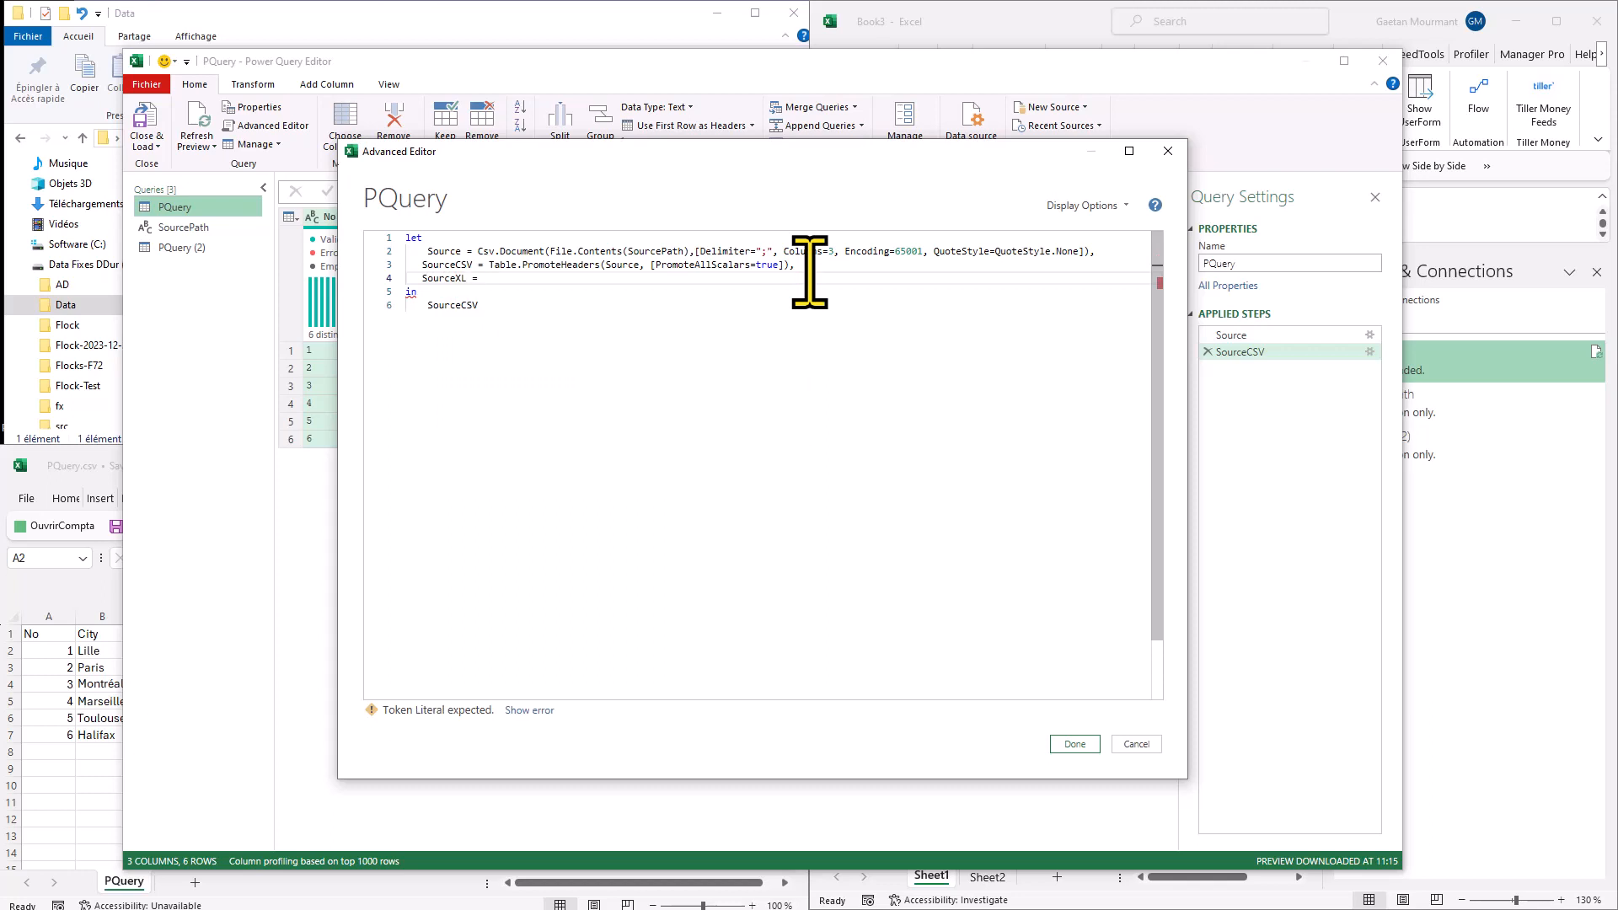
key(alt+Tab)
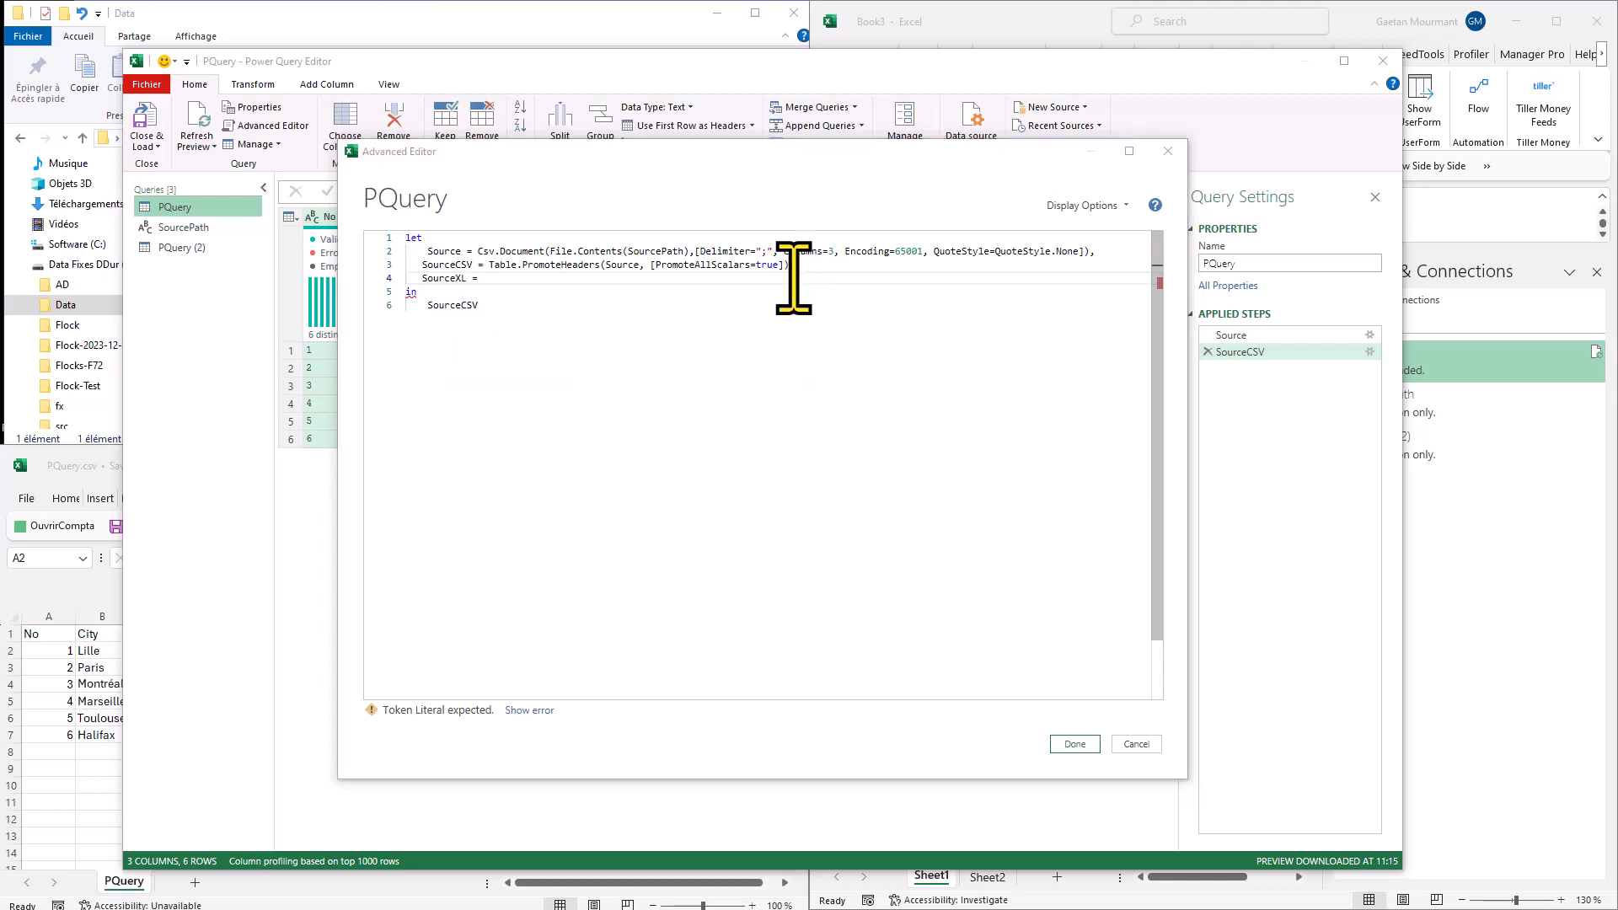
click(784, 281)
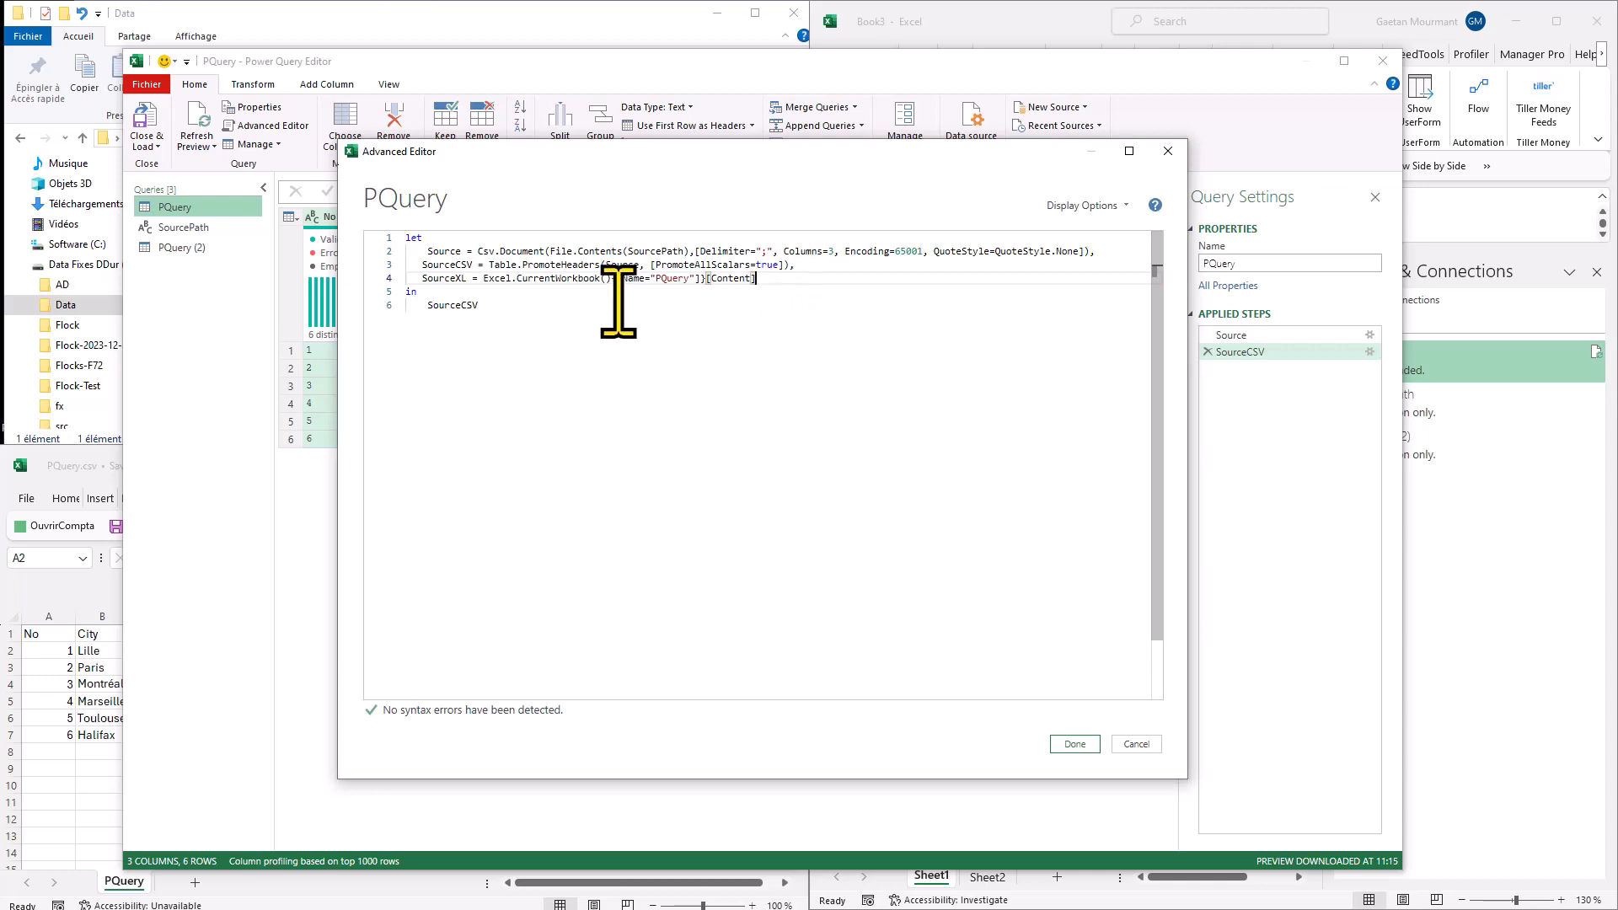
Make PQuery return SourceXL instead of SourceCSV, apply the code, and compare the results of the two steps.
click(534, 303)
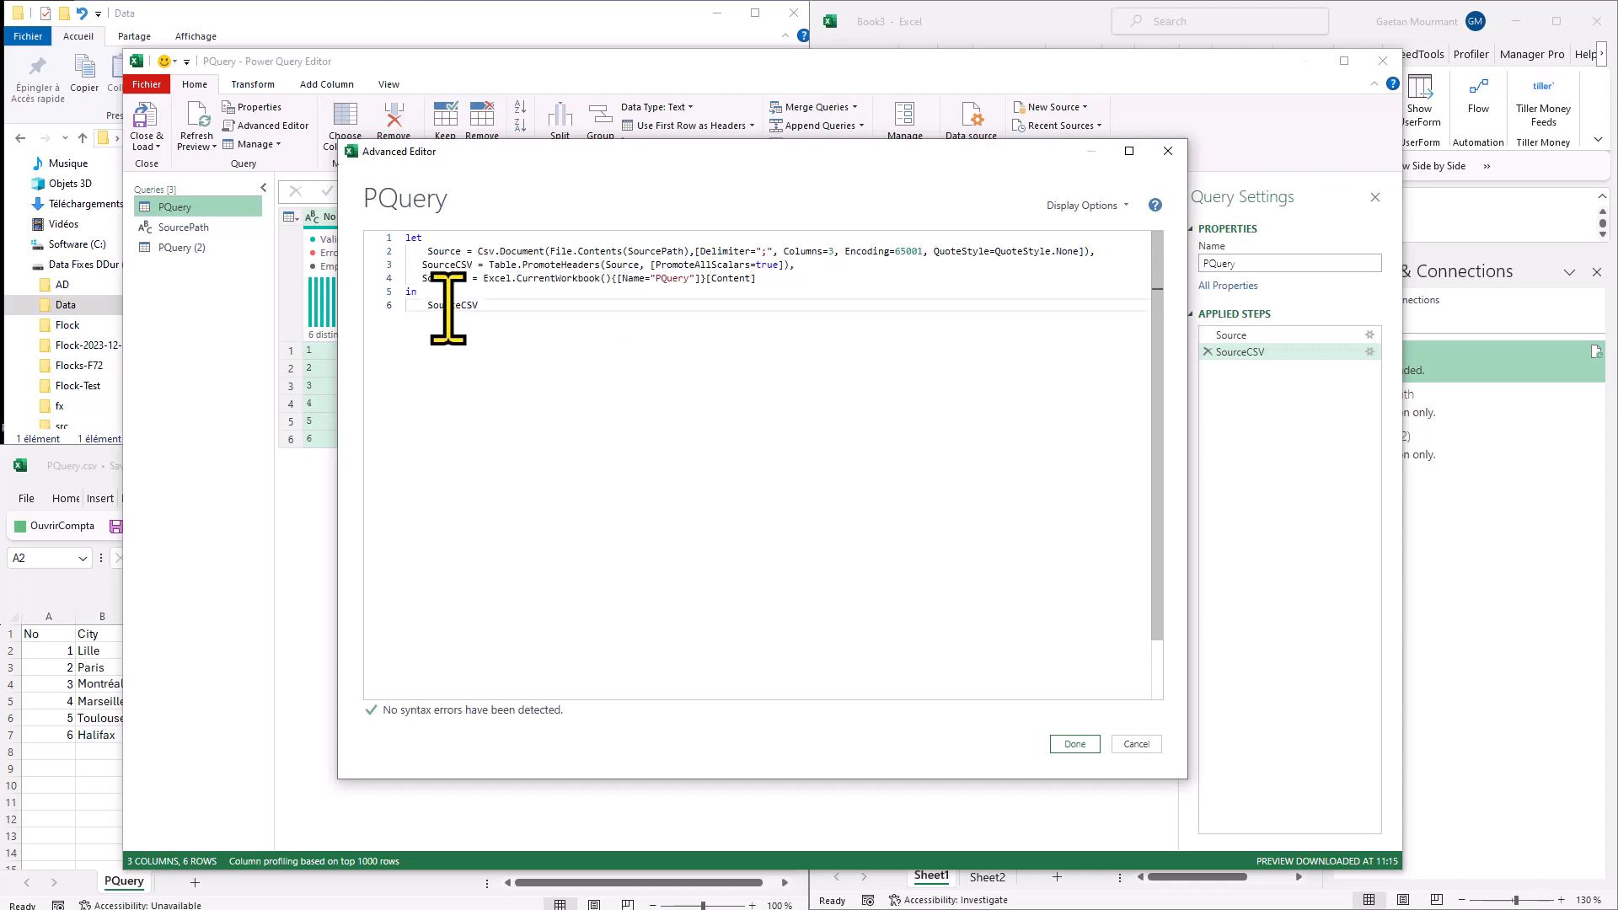
key(BackSpace)
key(BackSpace)
key(BackSpace)
text(XL)
click(1075, 744)
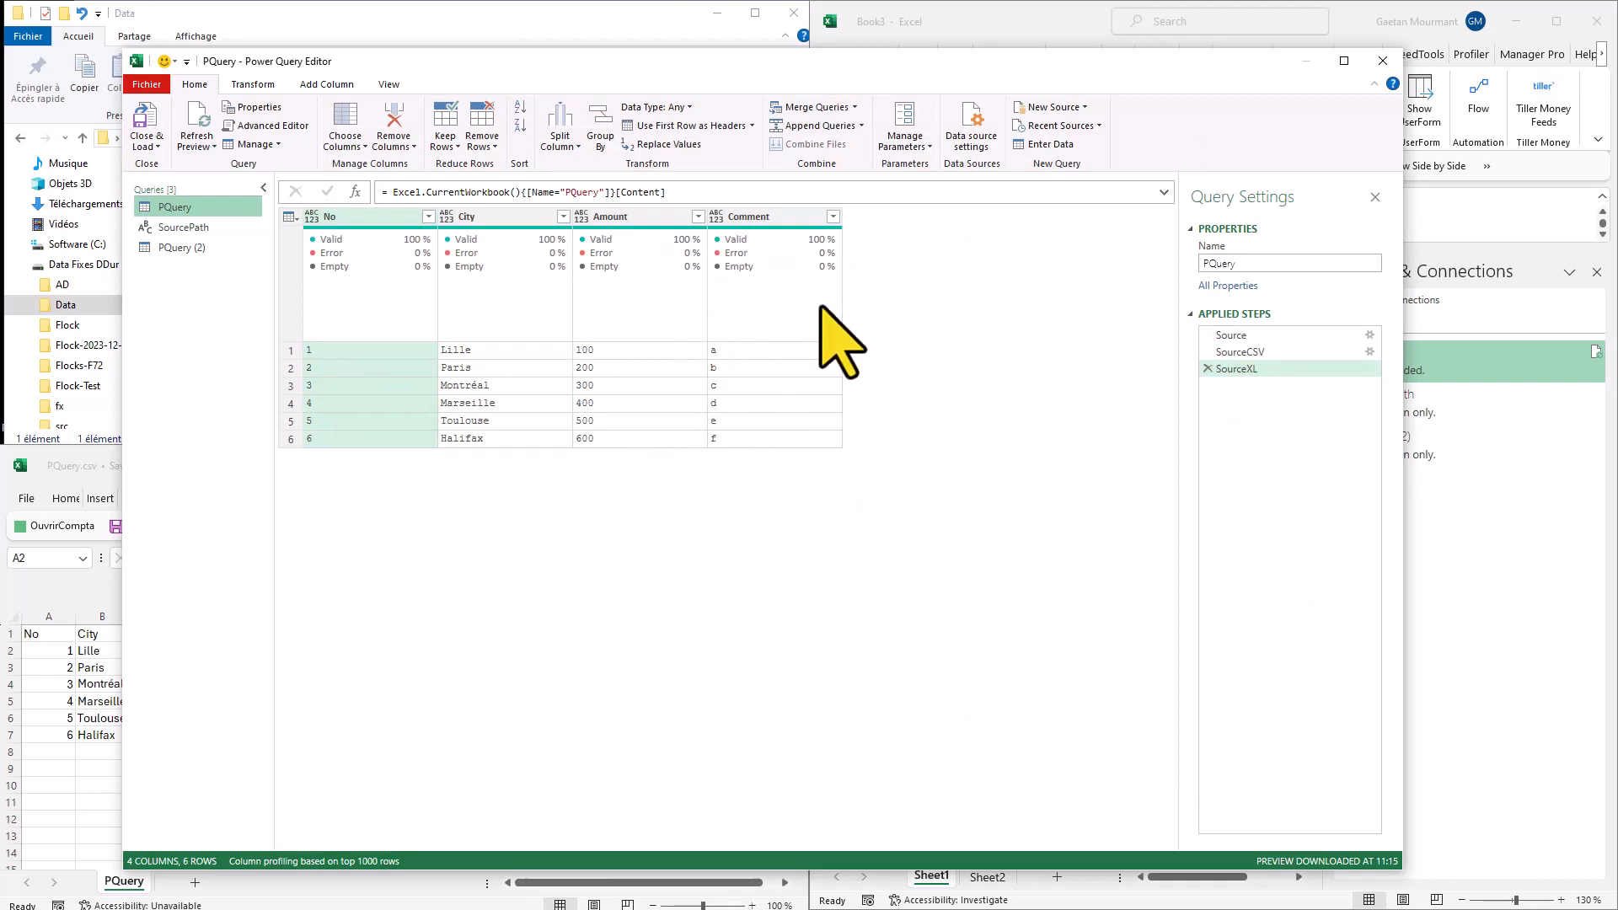
click(1282, 352)
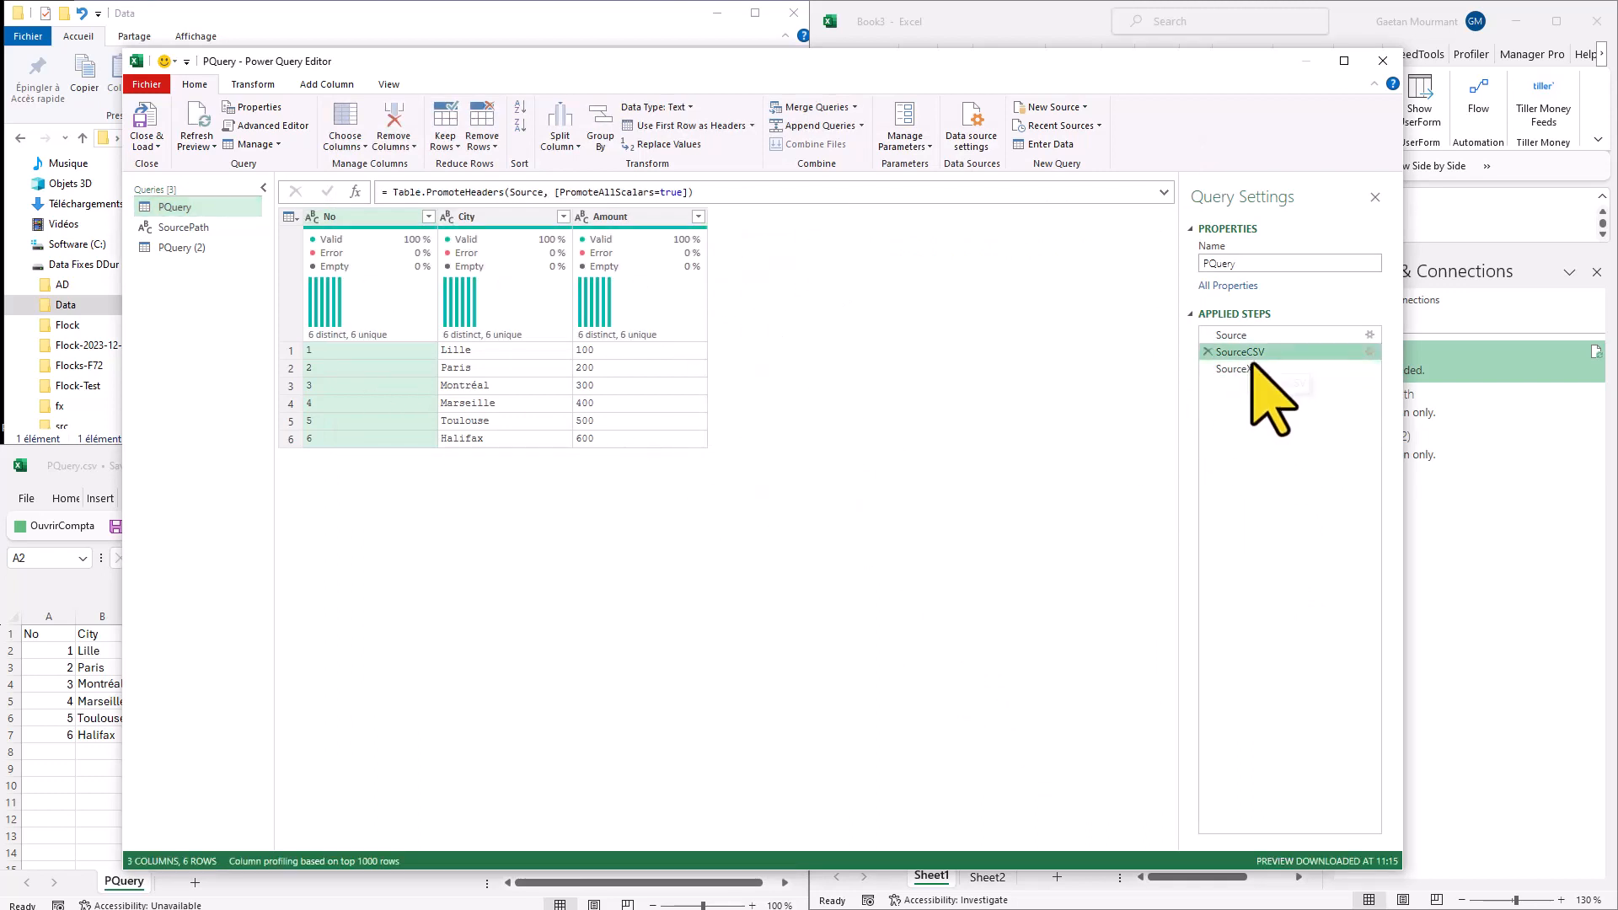
click(1255, 368)
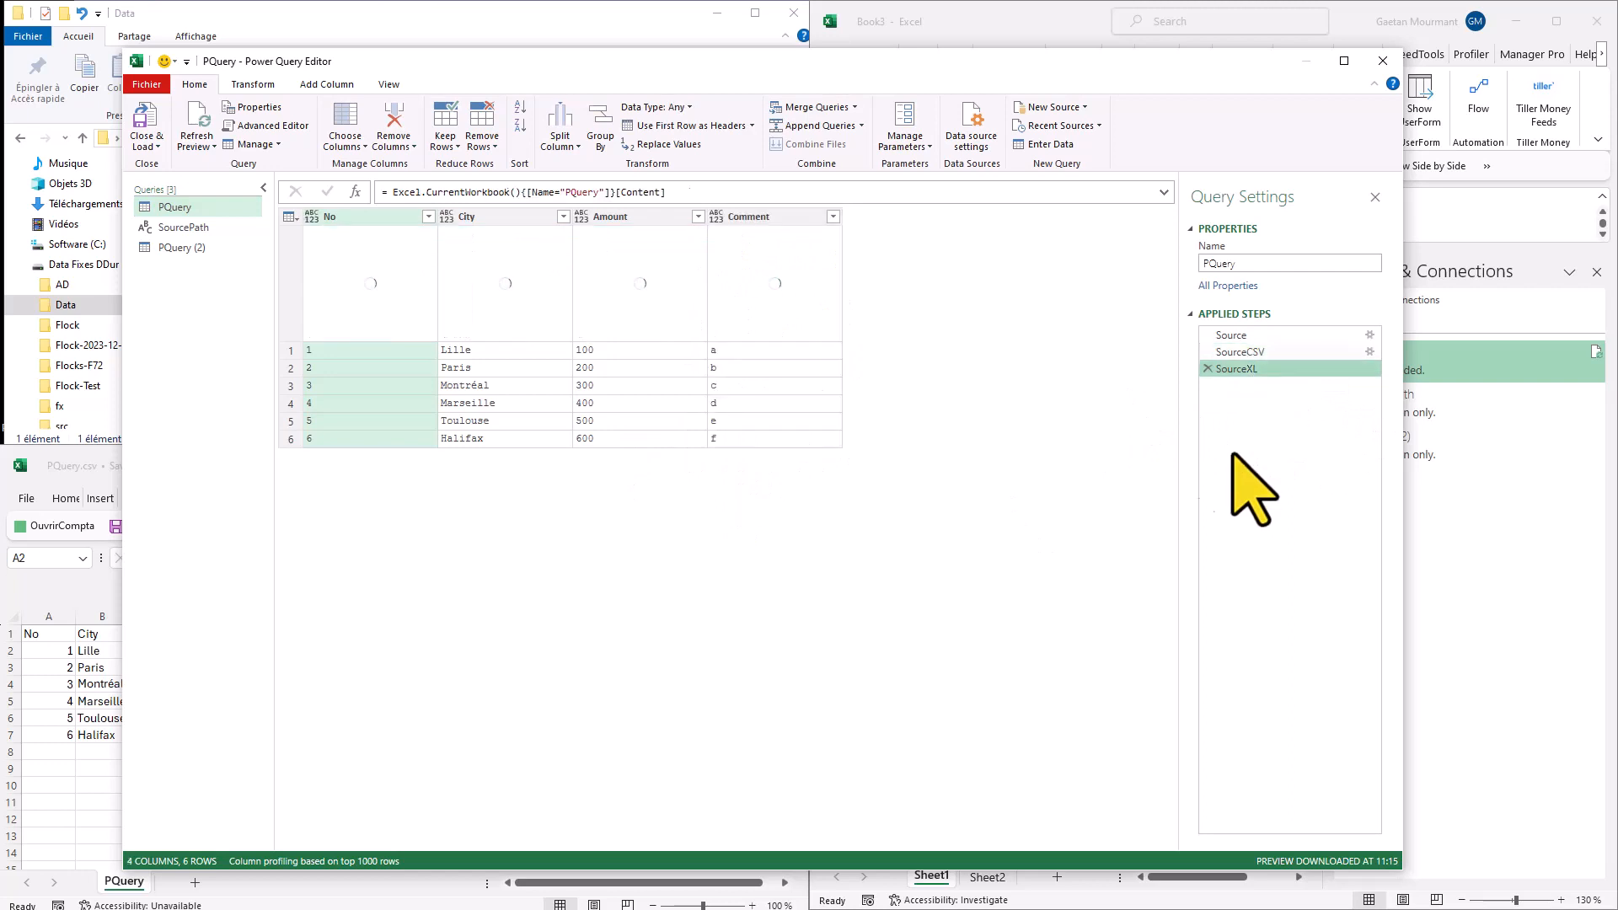
Delete the PQuery (2) query and load the remaining queries back into the workbook.
click(205, 249)
right_click(209, 251)
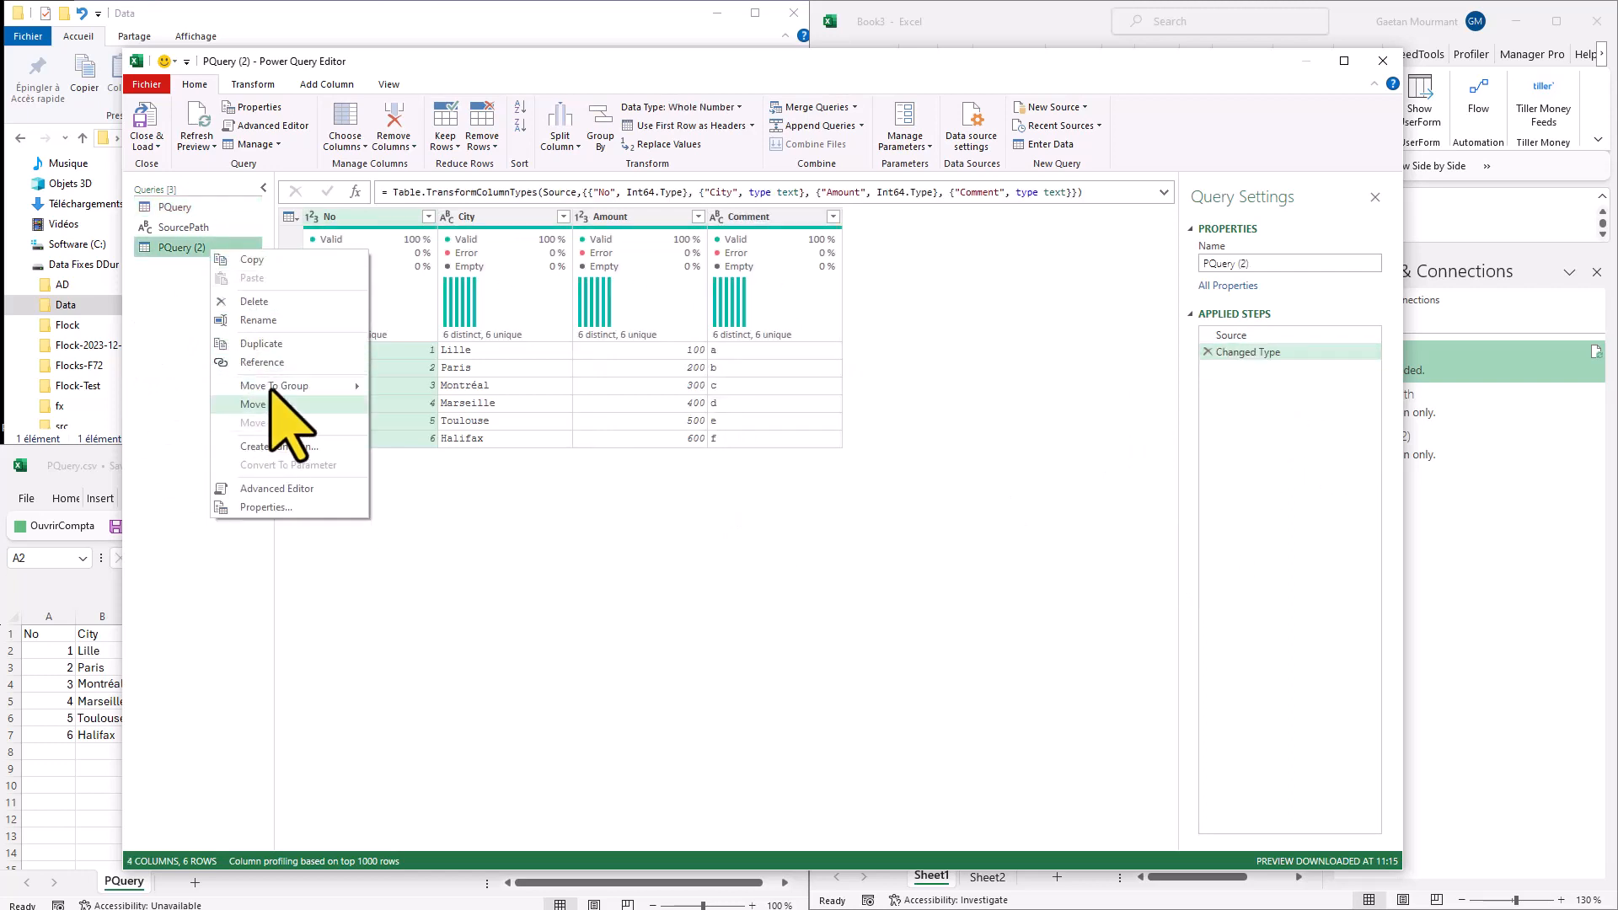
click(268, 305)
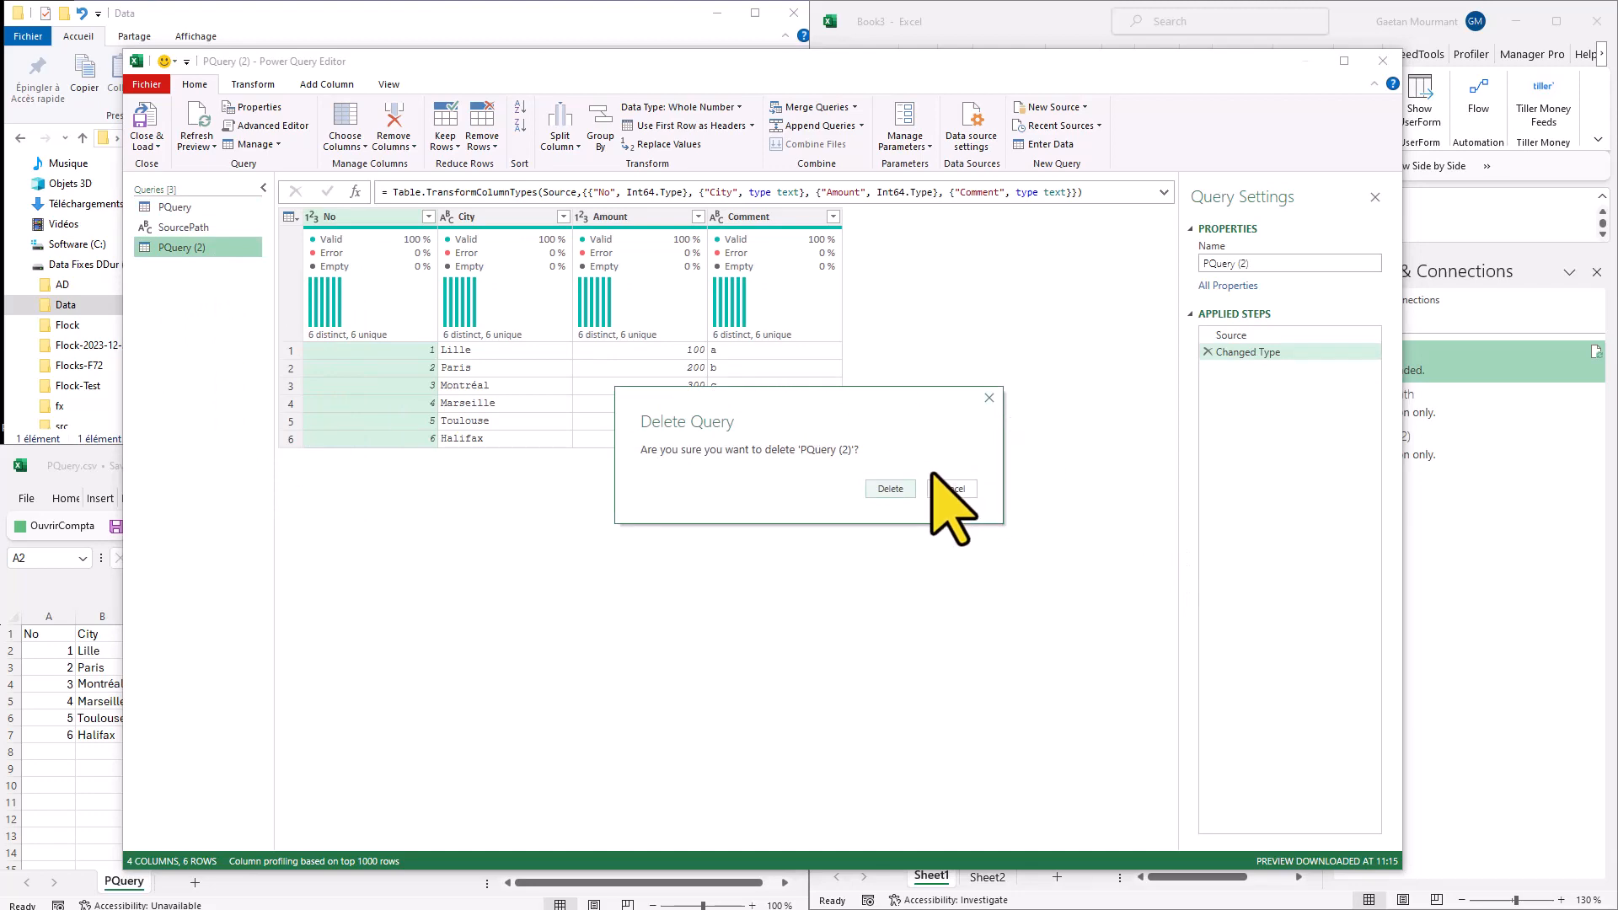
click(889, 484)
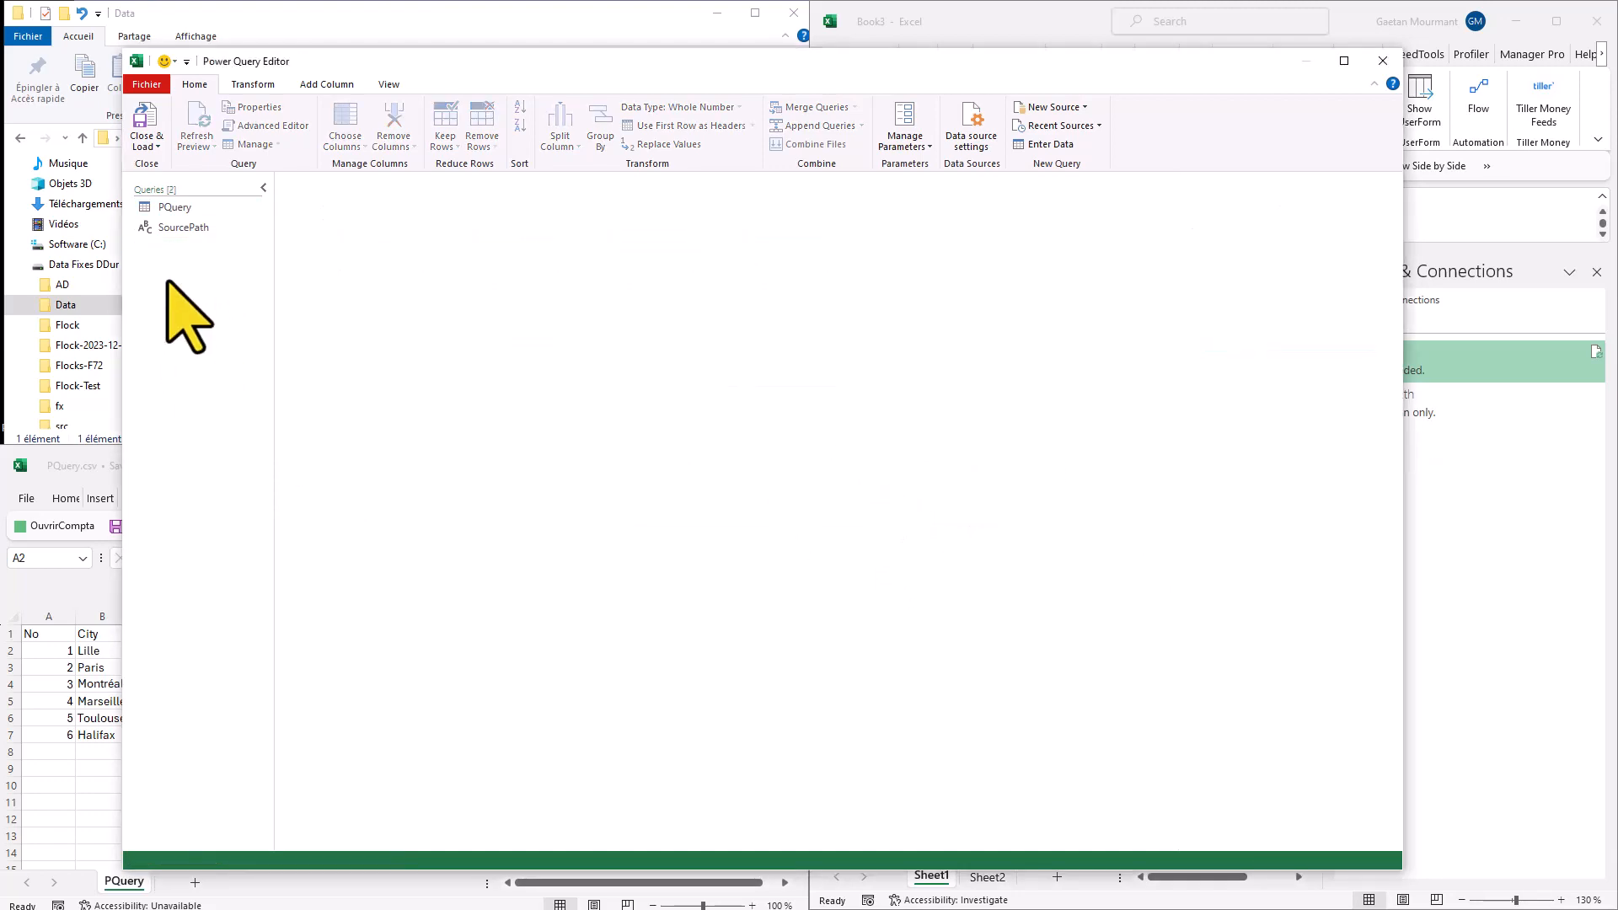
click(145, 120)
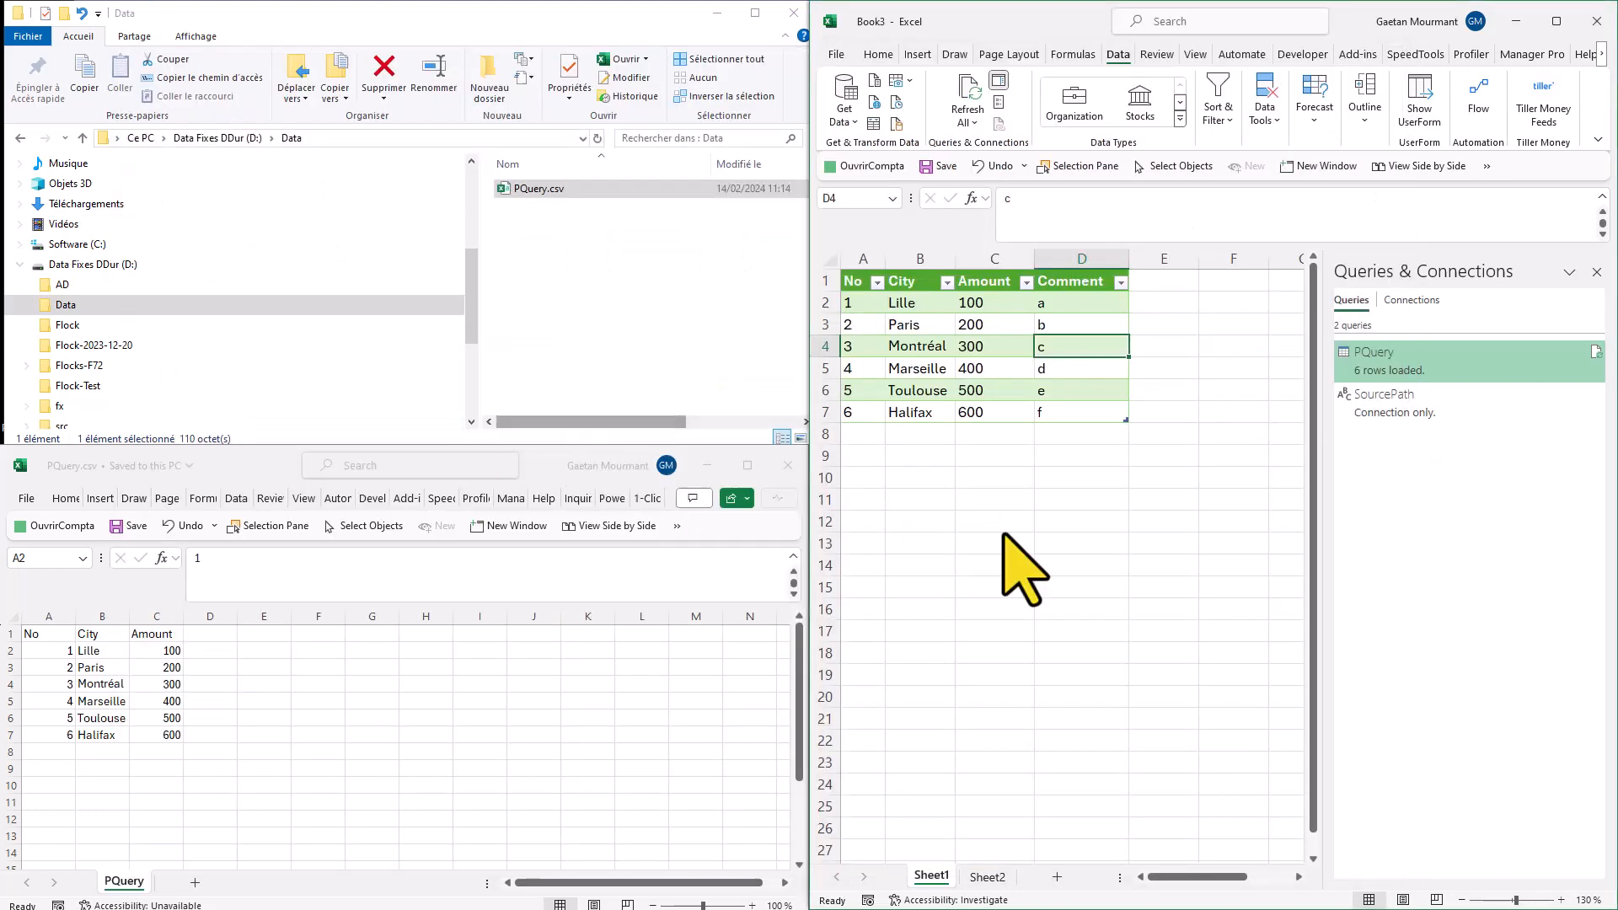
Delete the duplicate Comment2 column from the table on Sheet1.
click(1174, 261)
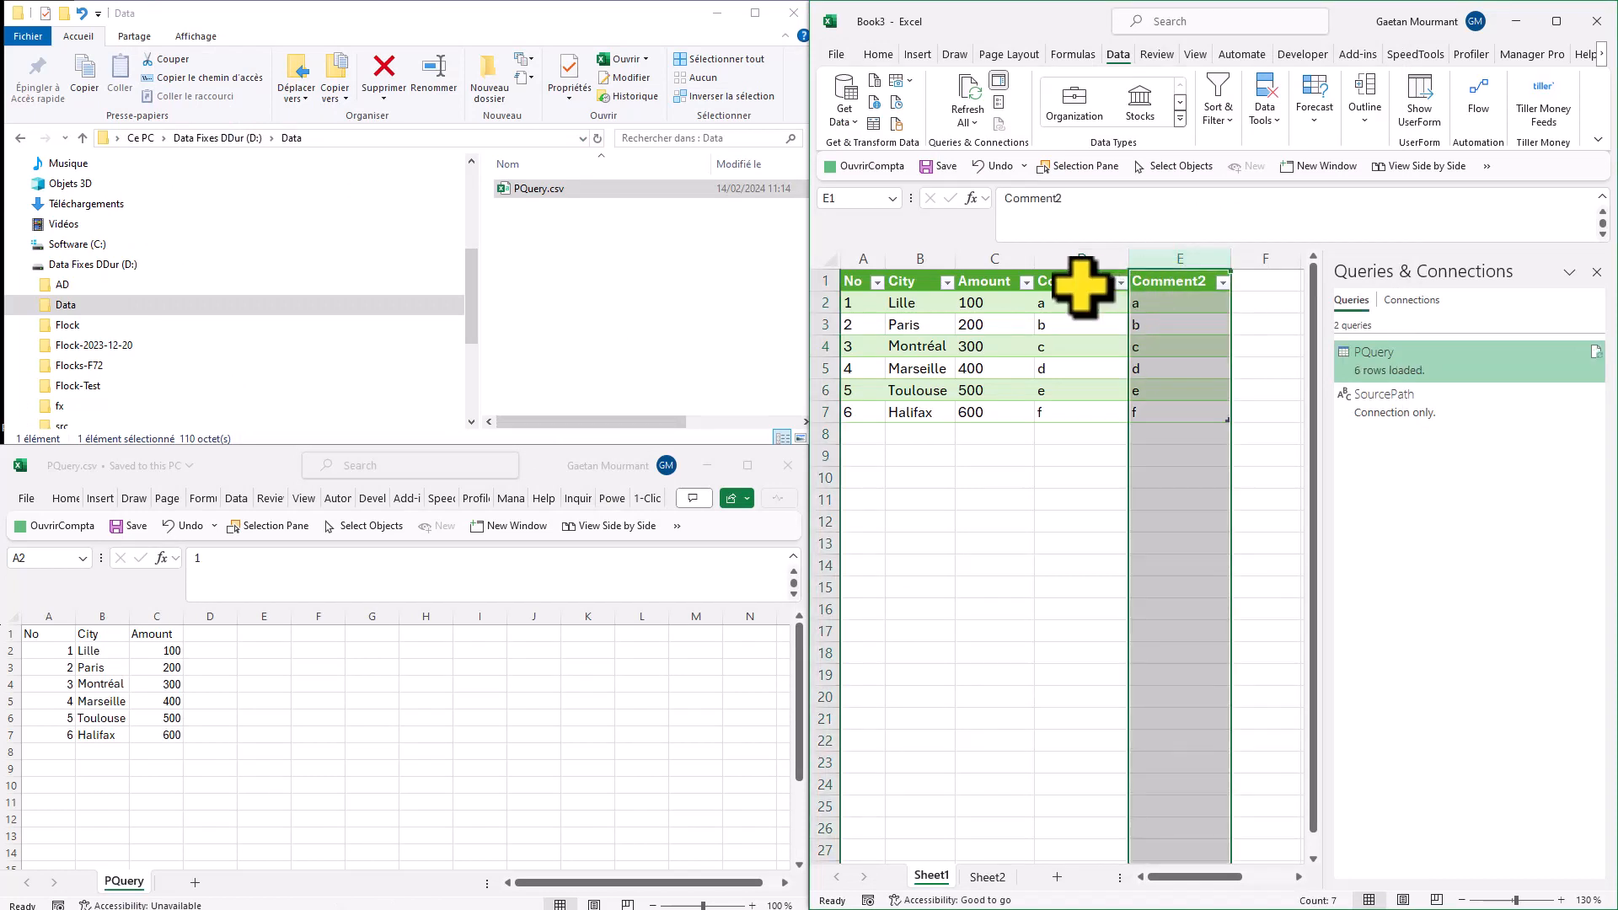
right_click(1179, 312)
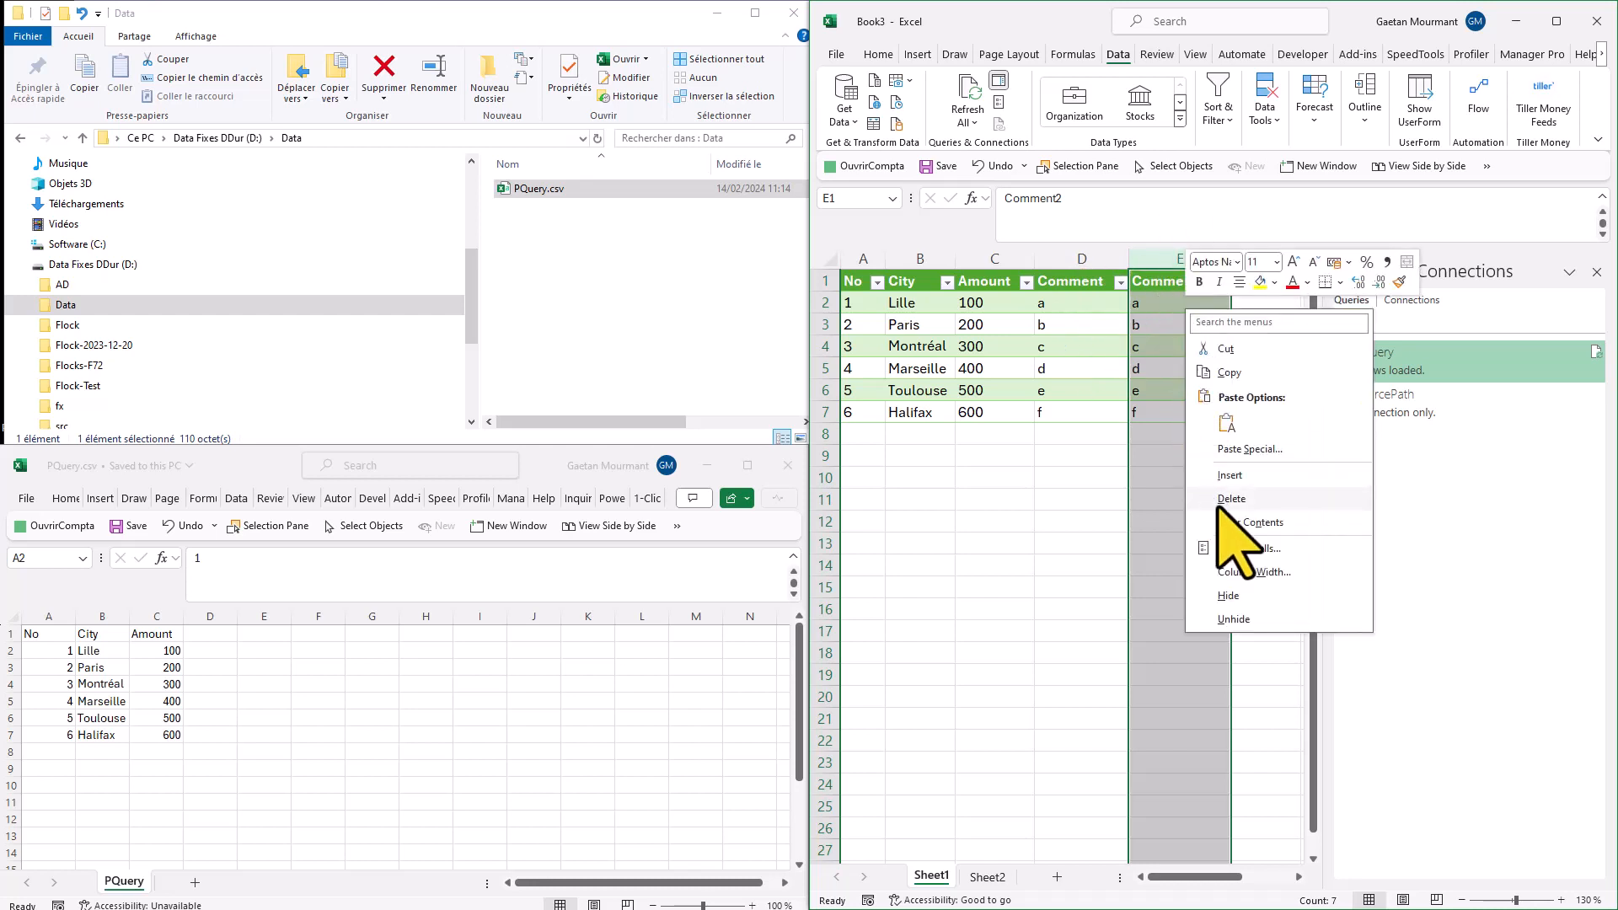
click(1222, 503)
click(1152, 282)
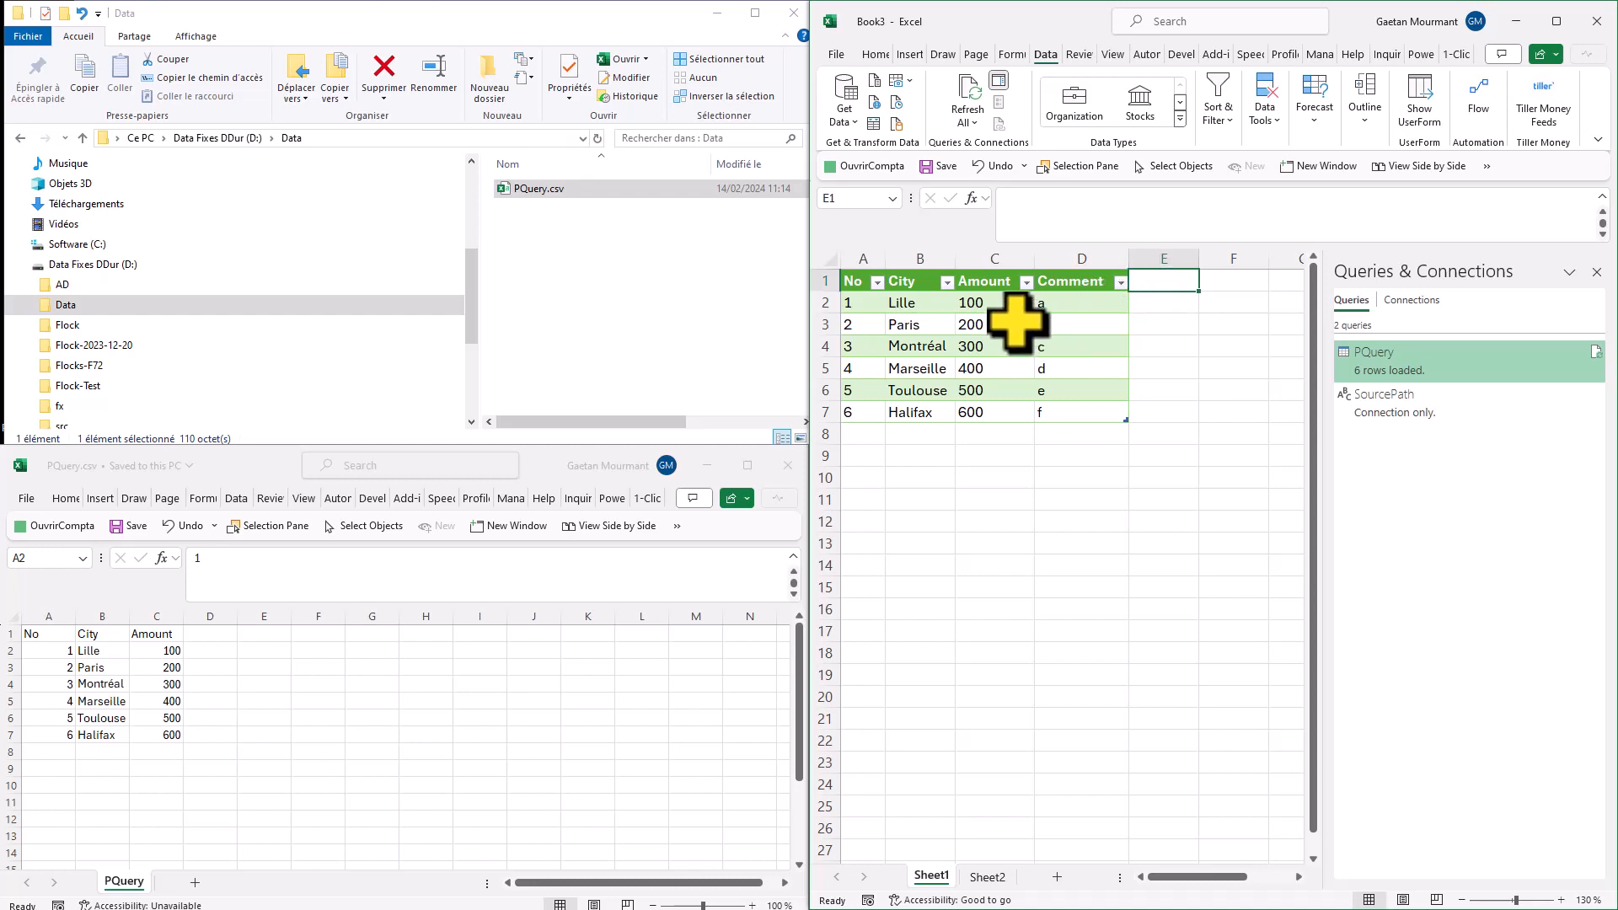
click(1048, 304)
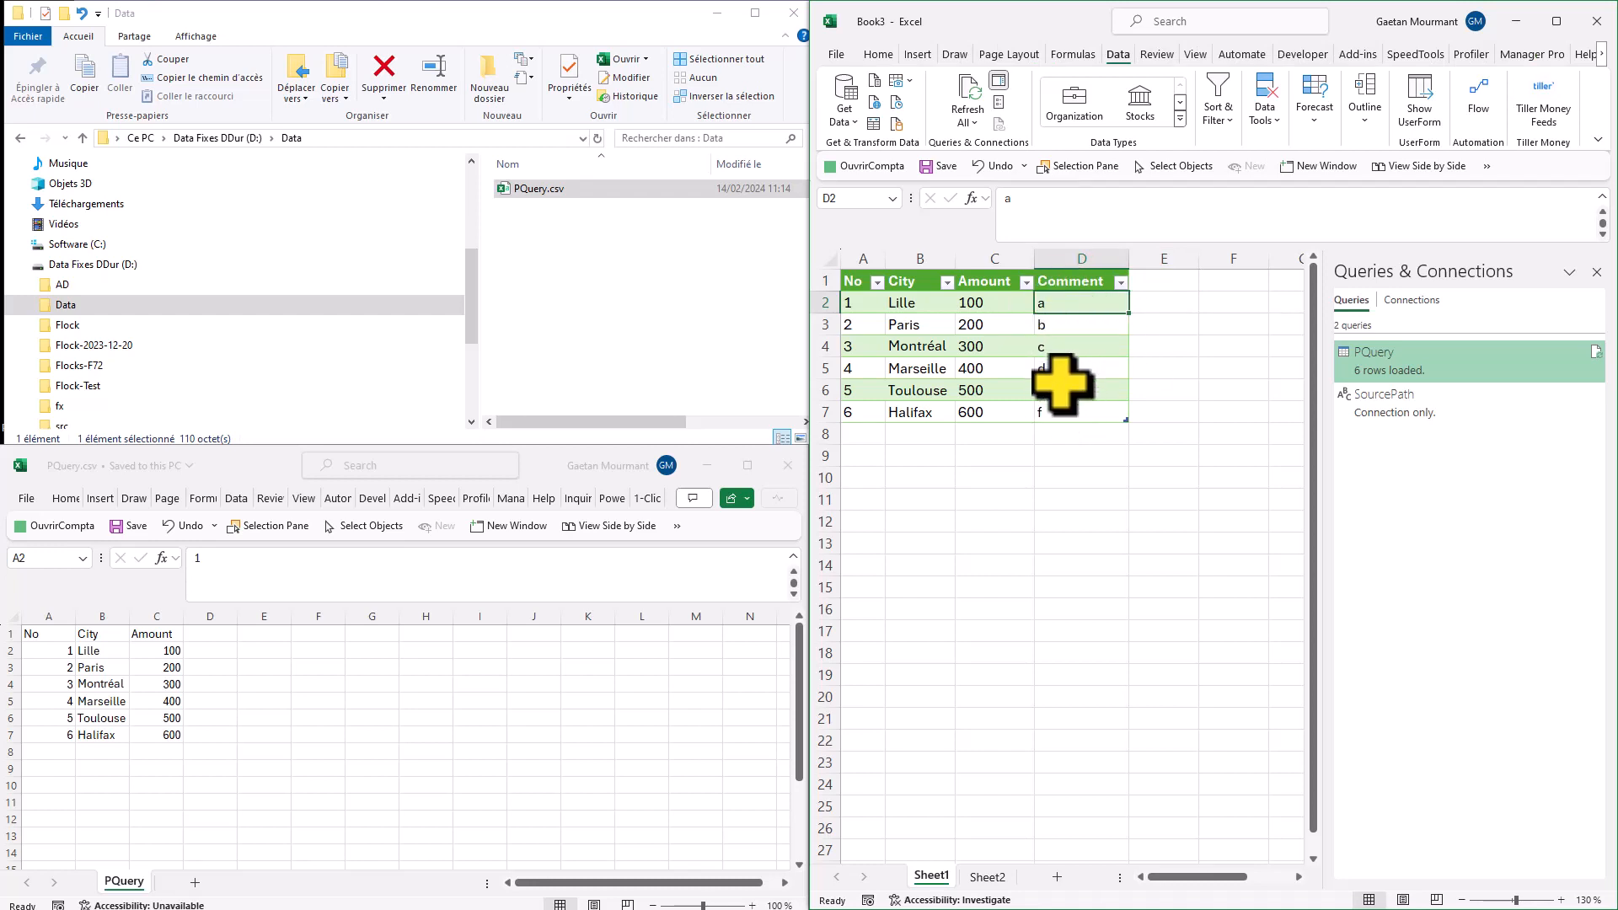
Merge PQuery with itself, matching on the No column with a Left Outer join.
double_click(1372, 375)
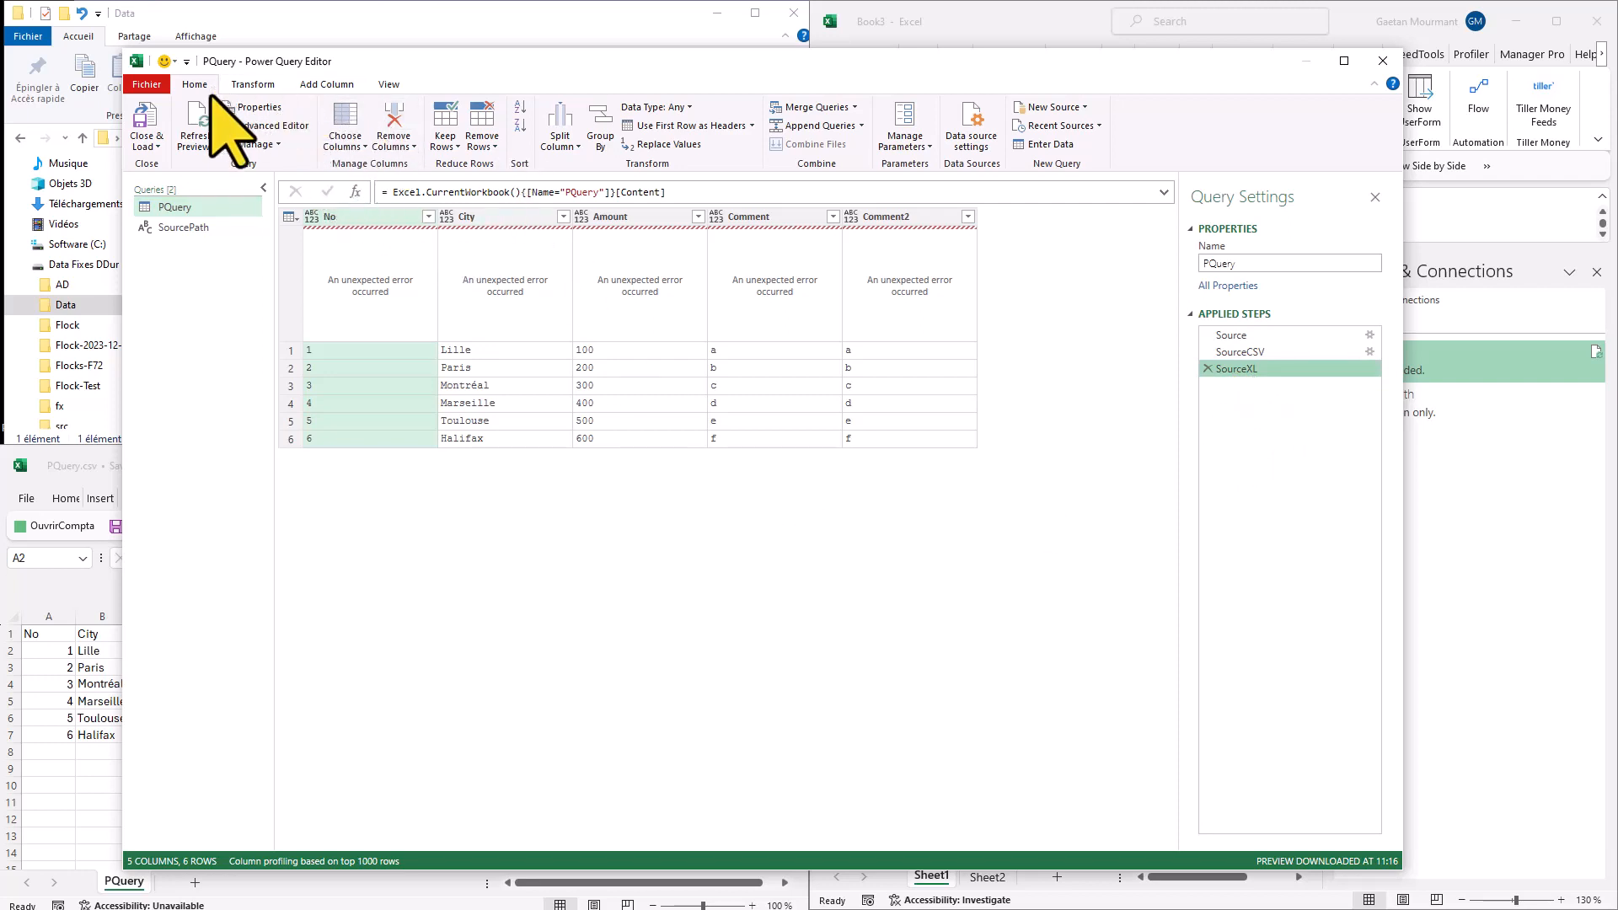
click(861, 127)
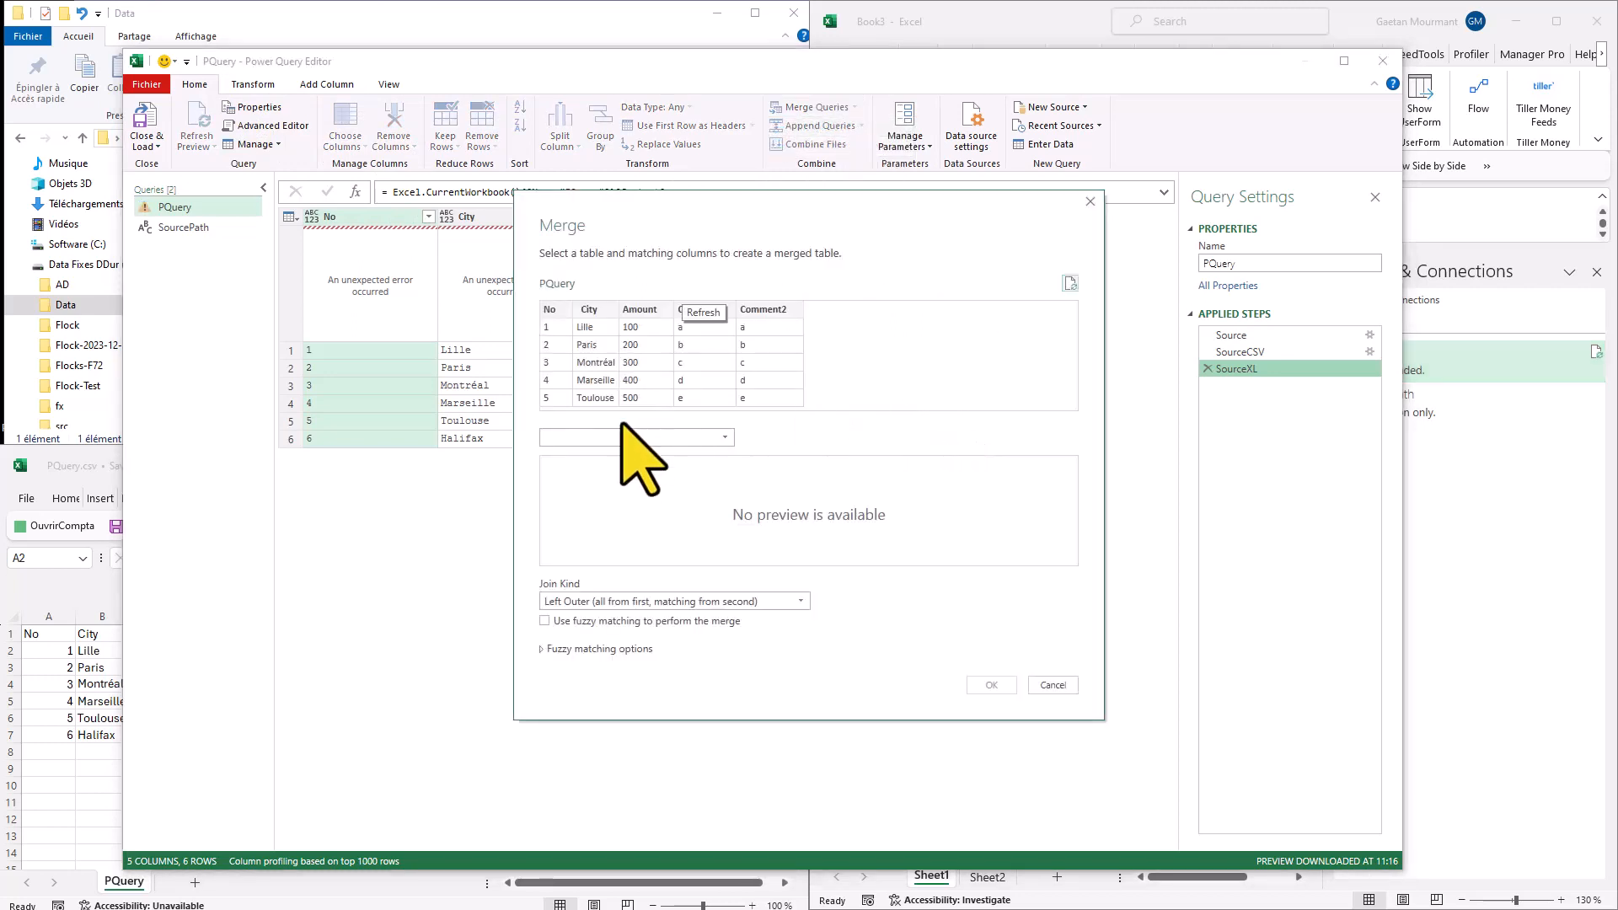
click(620, 437)
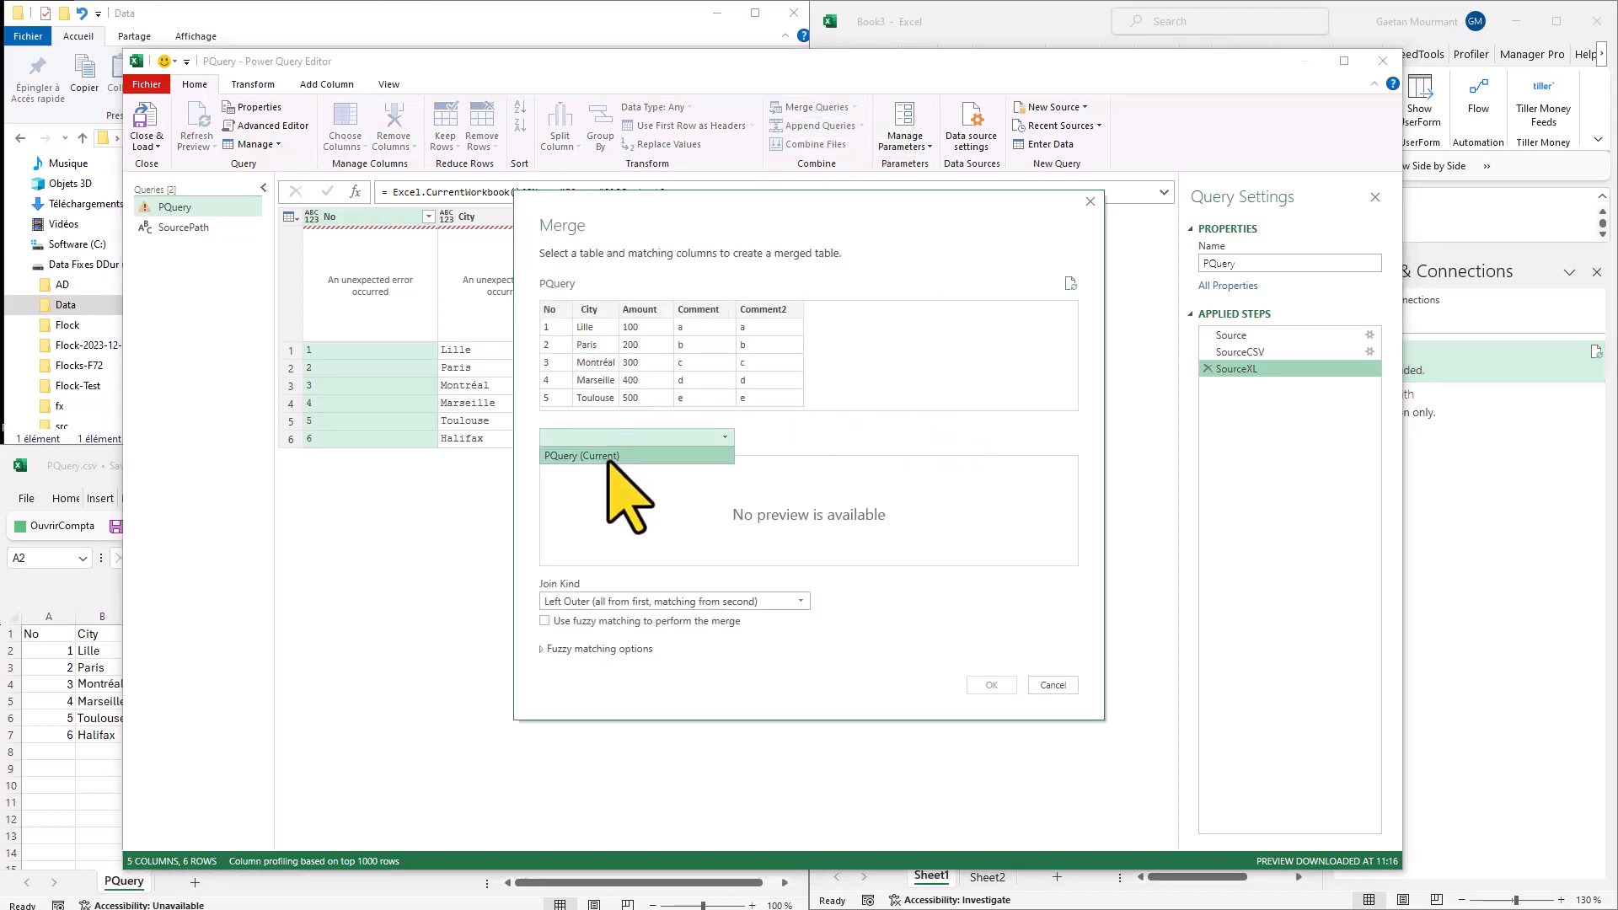
click(608, 455)
click(556, 309)
click(550, 464)
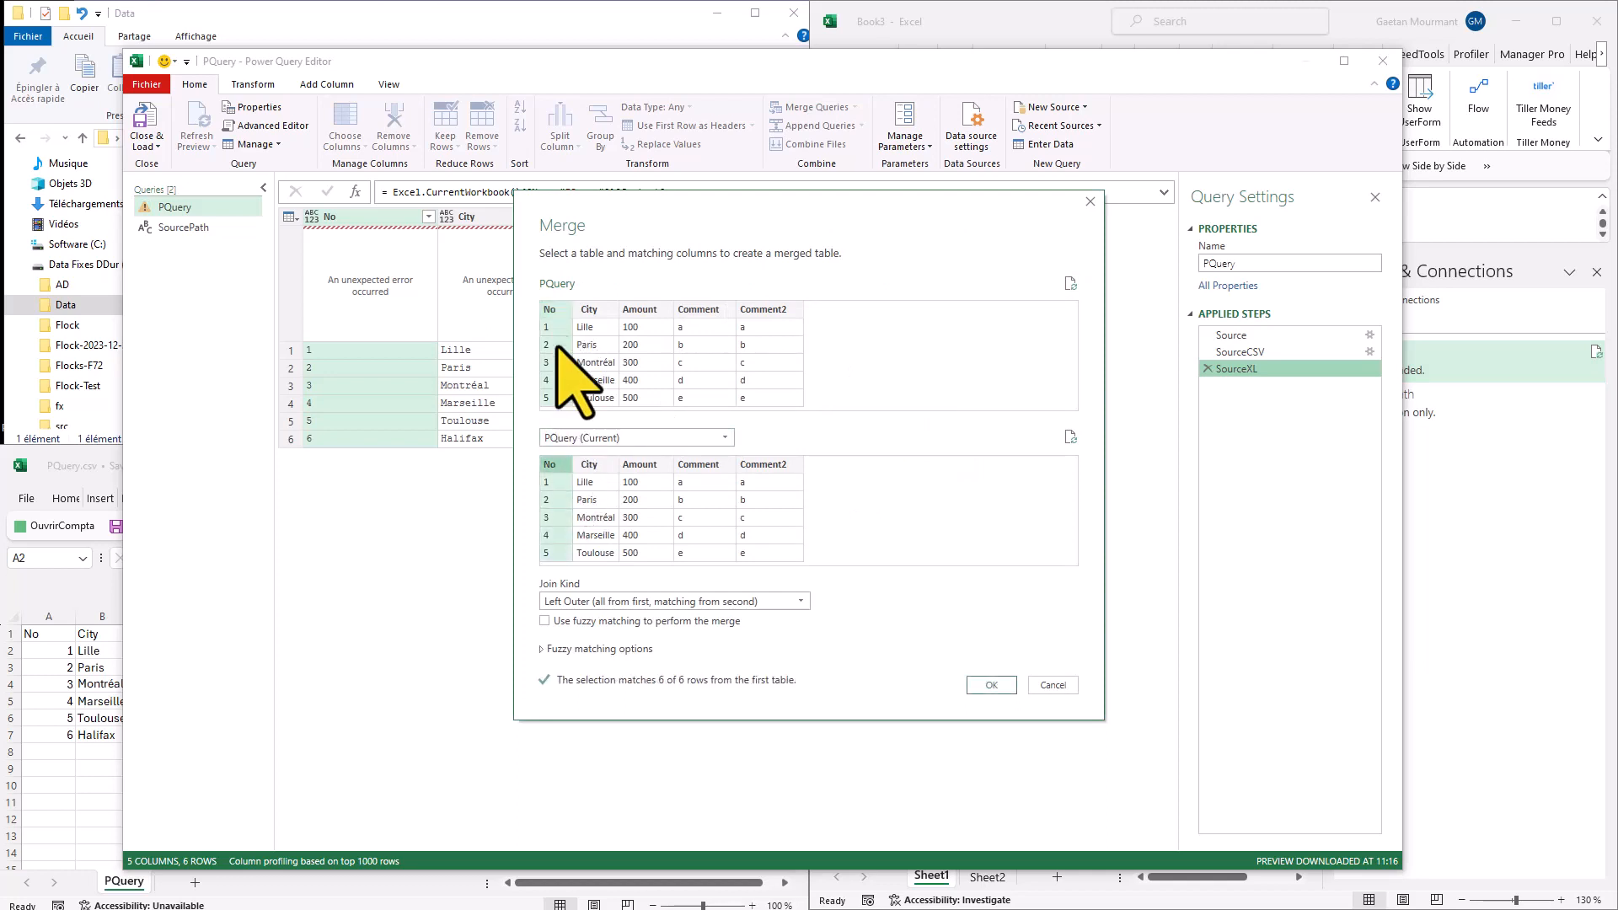
click(991, 685)
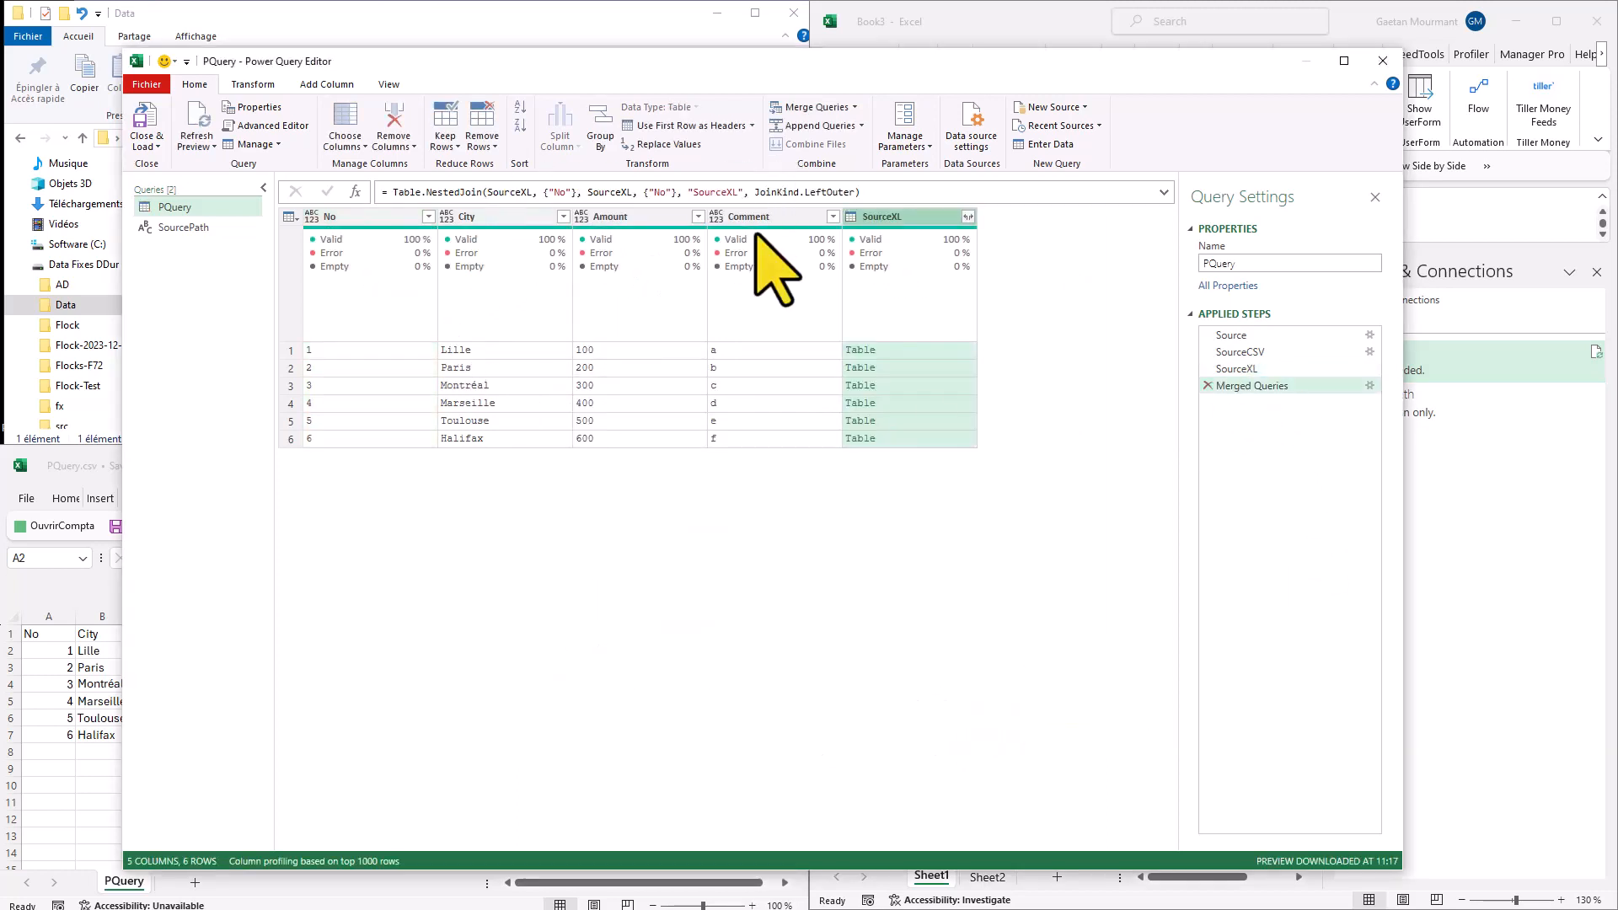
Change the first table in the Merged Queries formula to SourceCSV, keeping SourceXL as the second table.
click(531, 193)
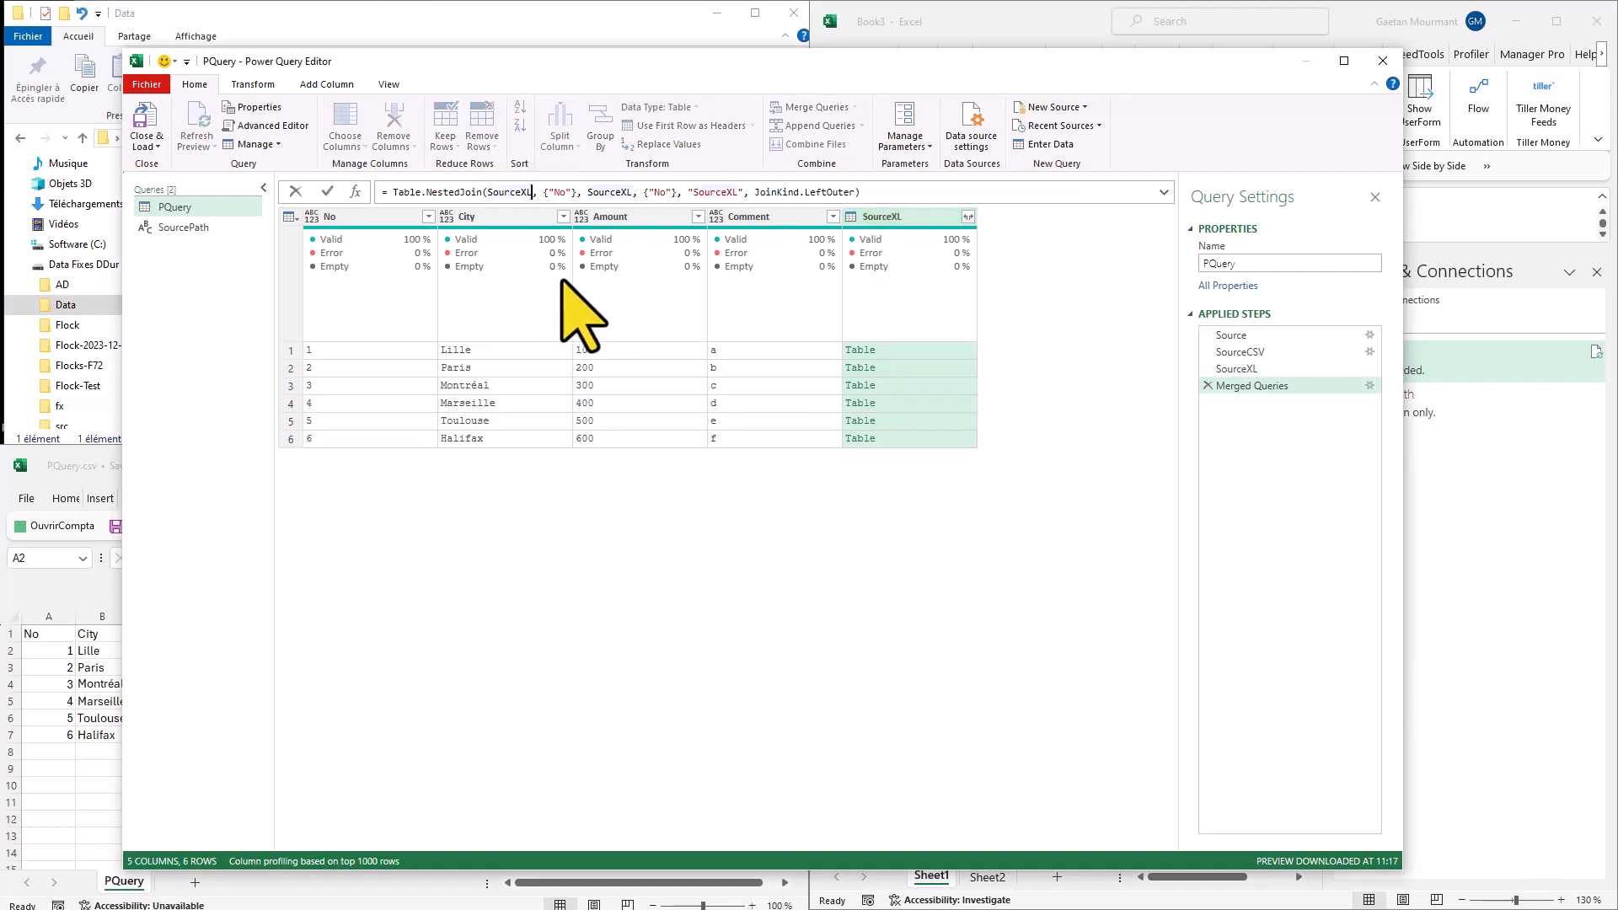
text(CSV)
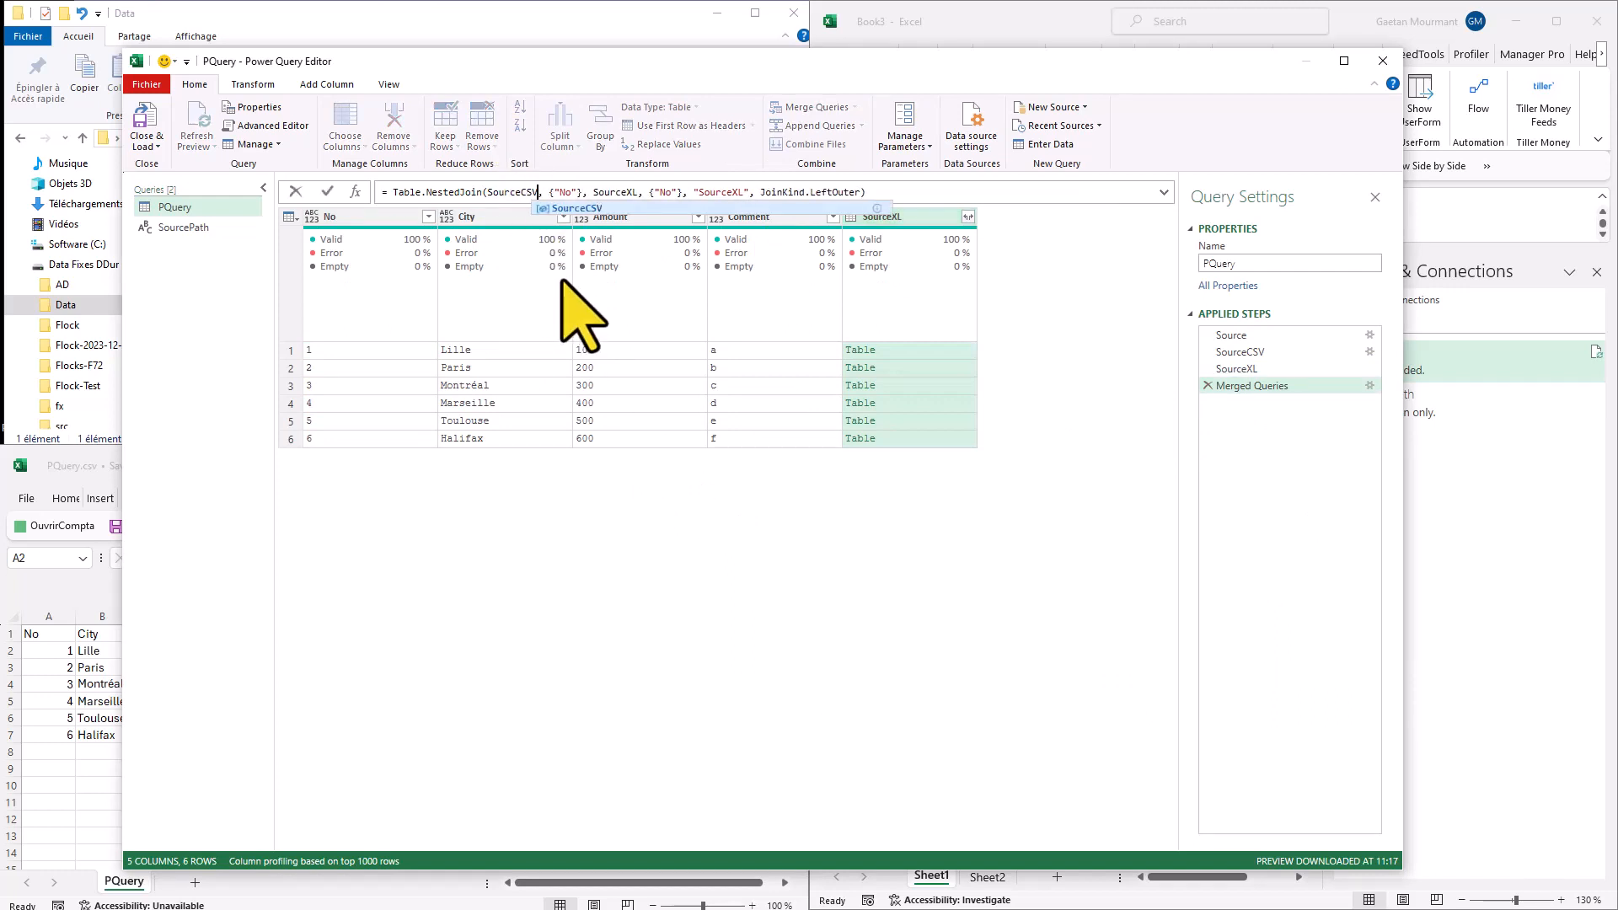
click(613, 192)
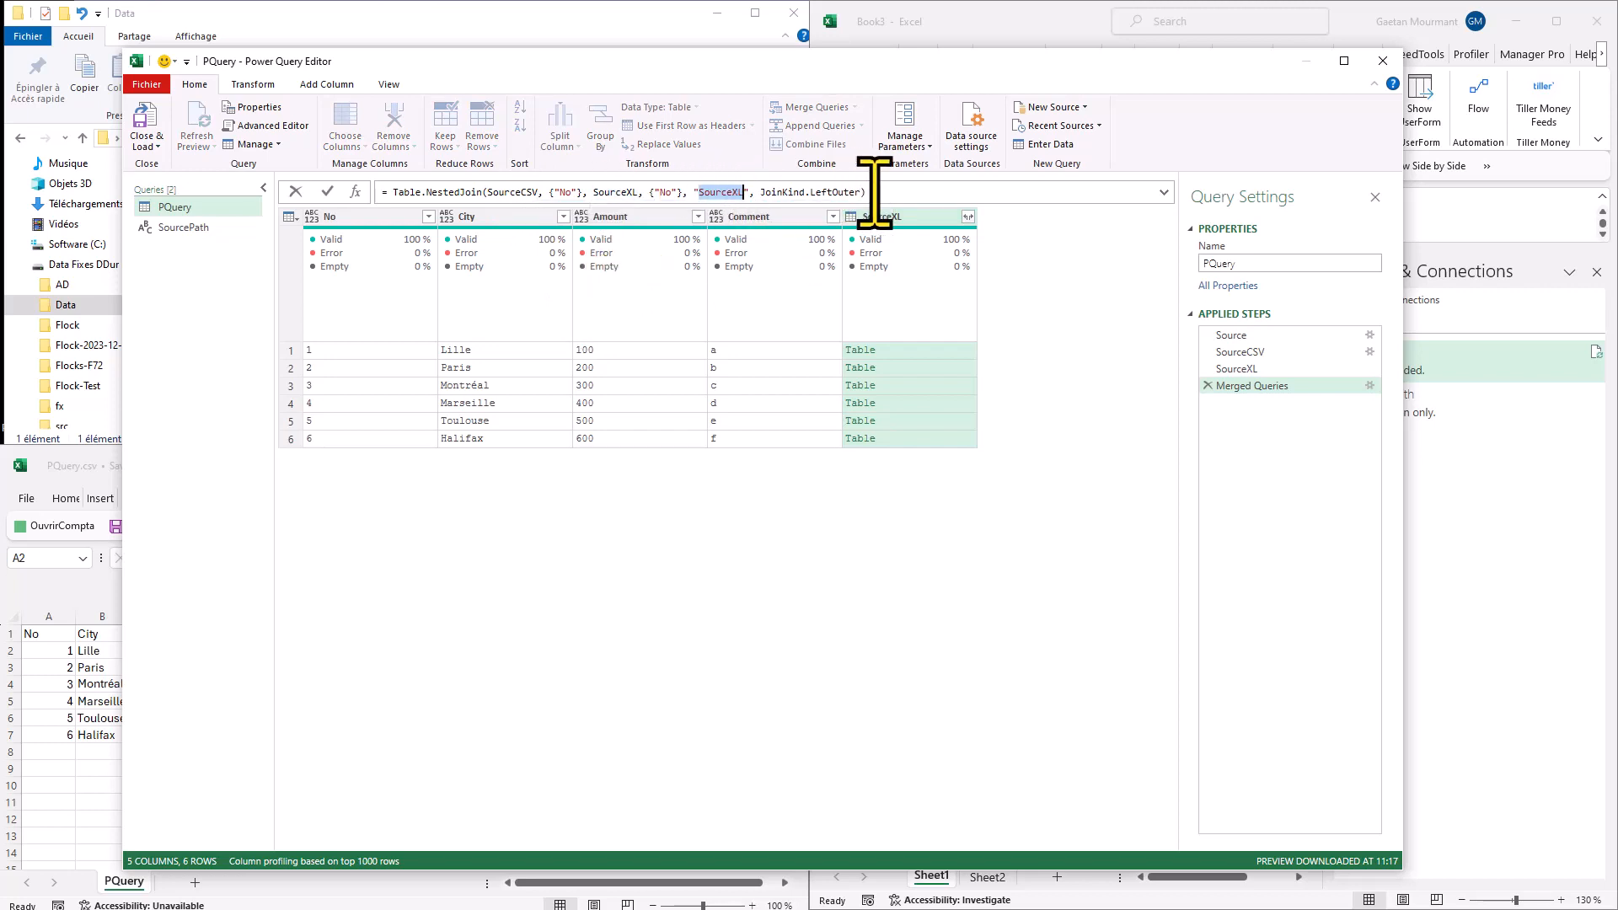
key(Return)
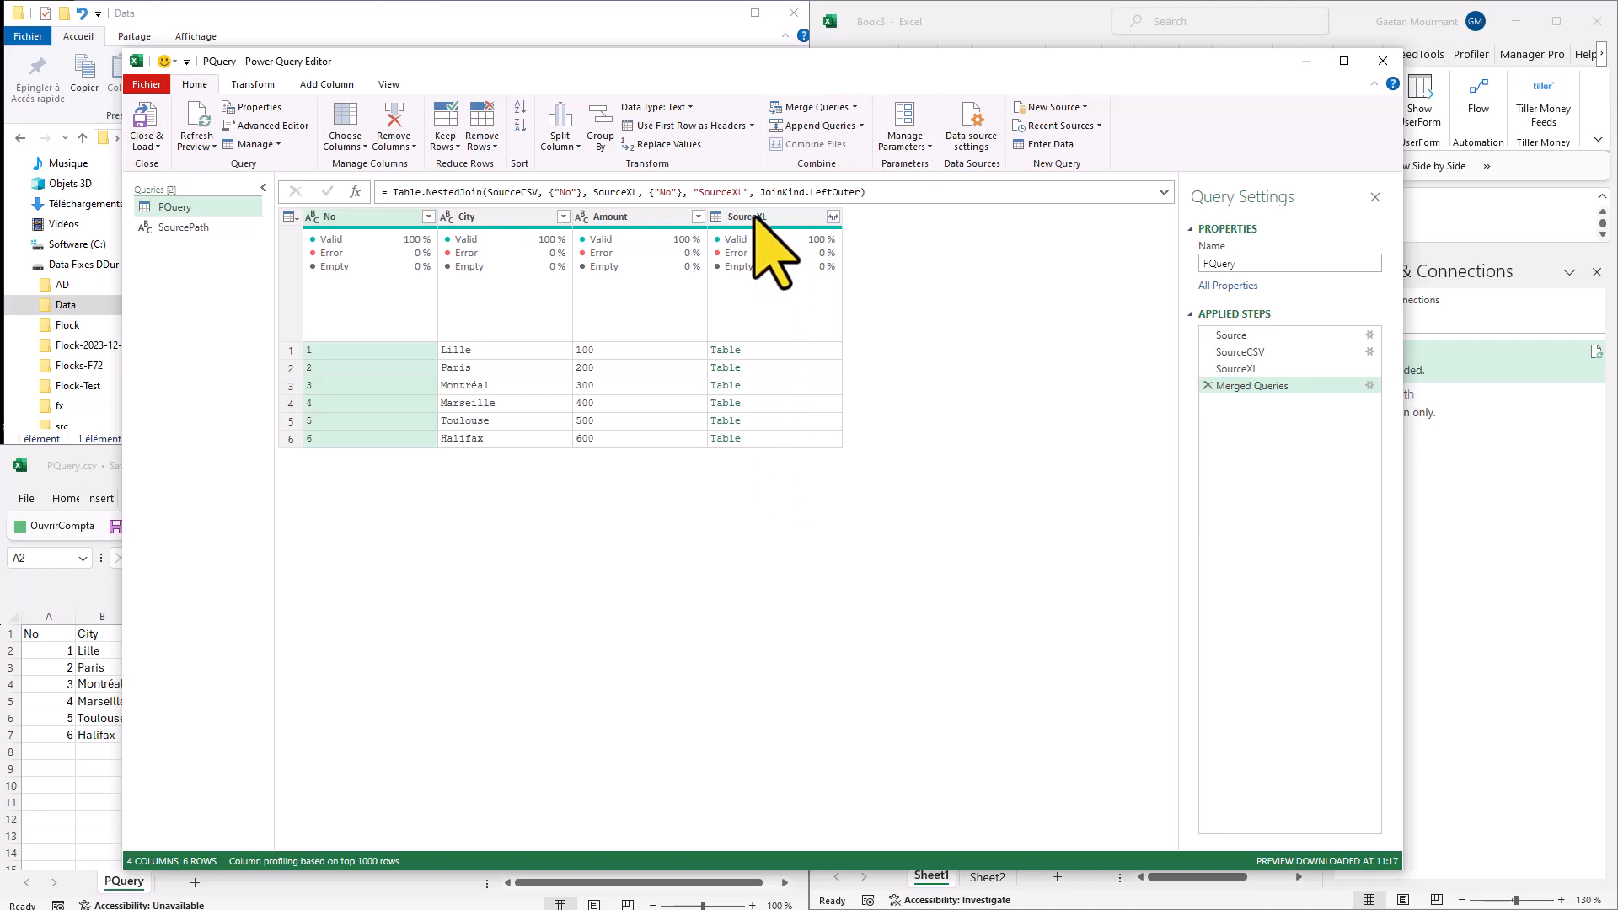
Expand the SourceXL column to only Comment without the original column name prefix, and load the query back into the workbook.
click(1265, 376)
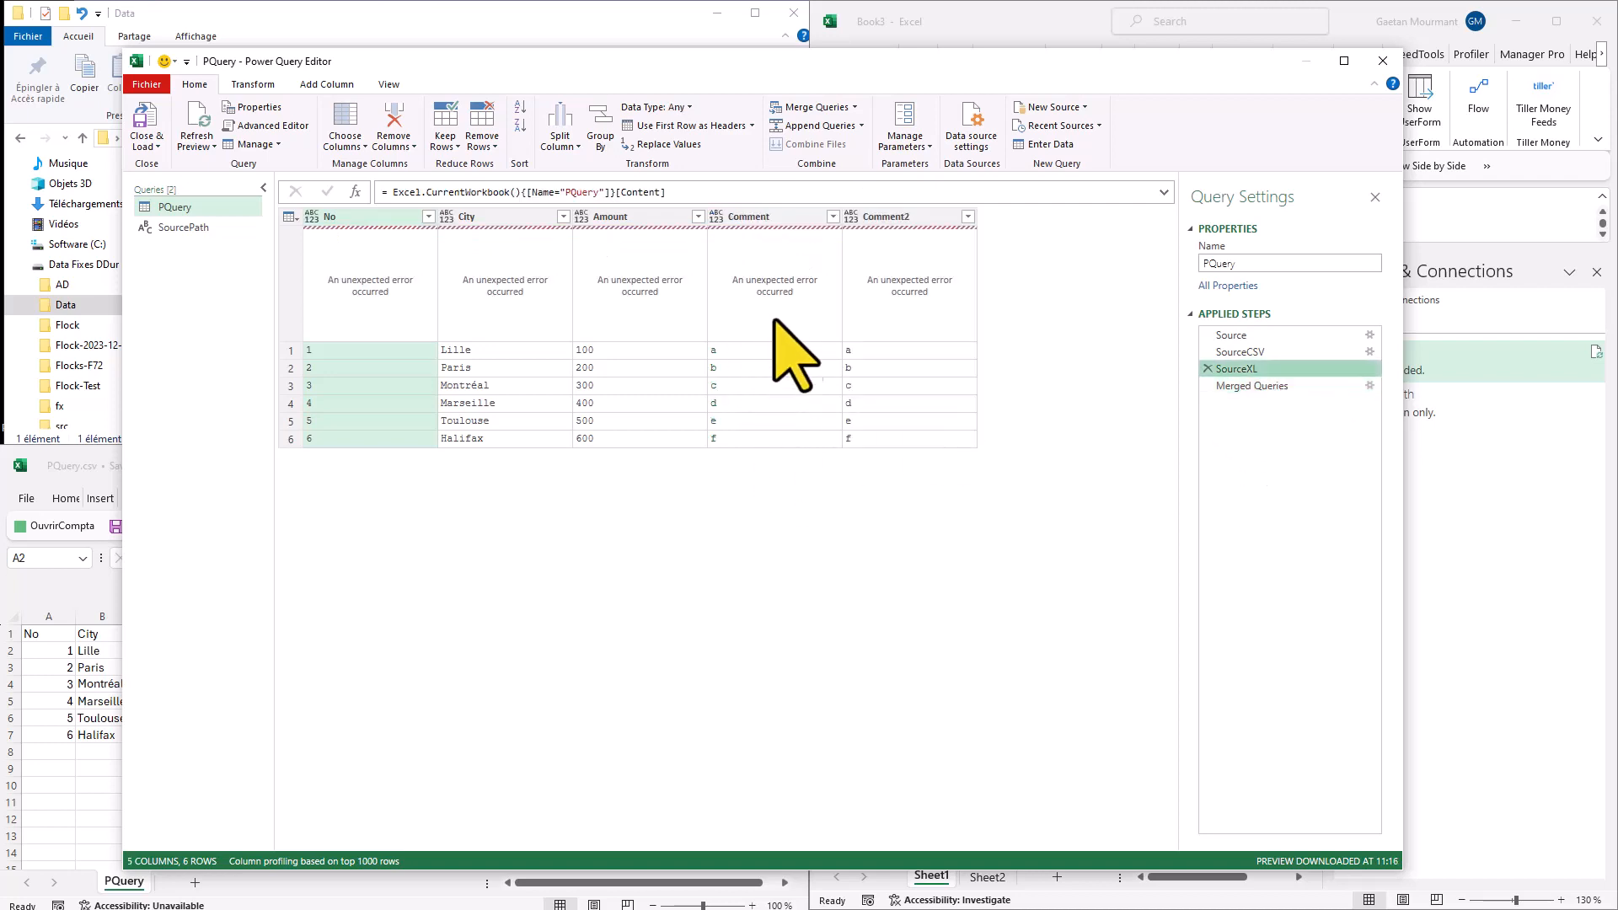
click(1263, 387)
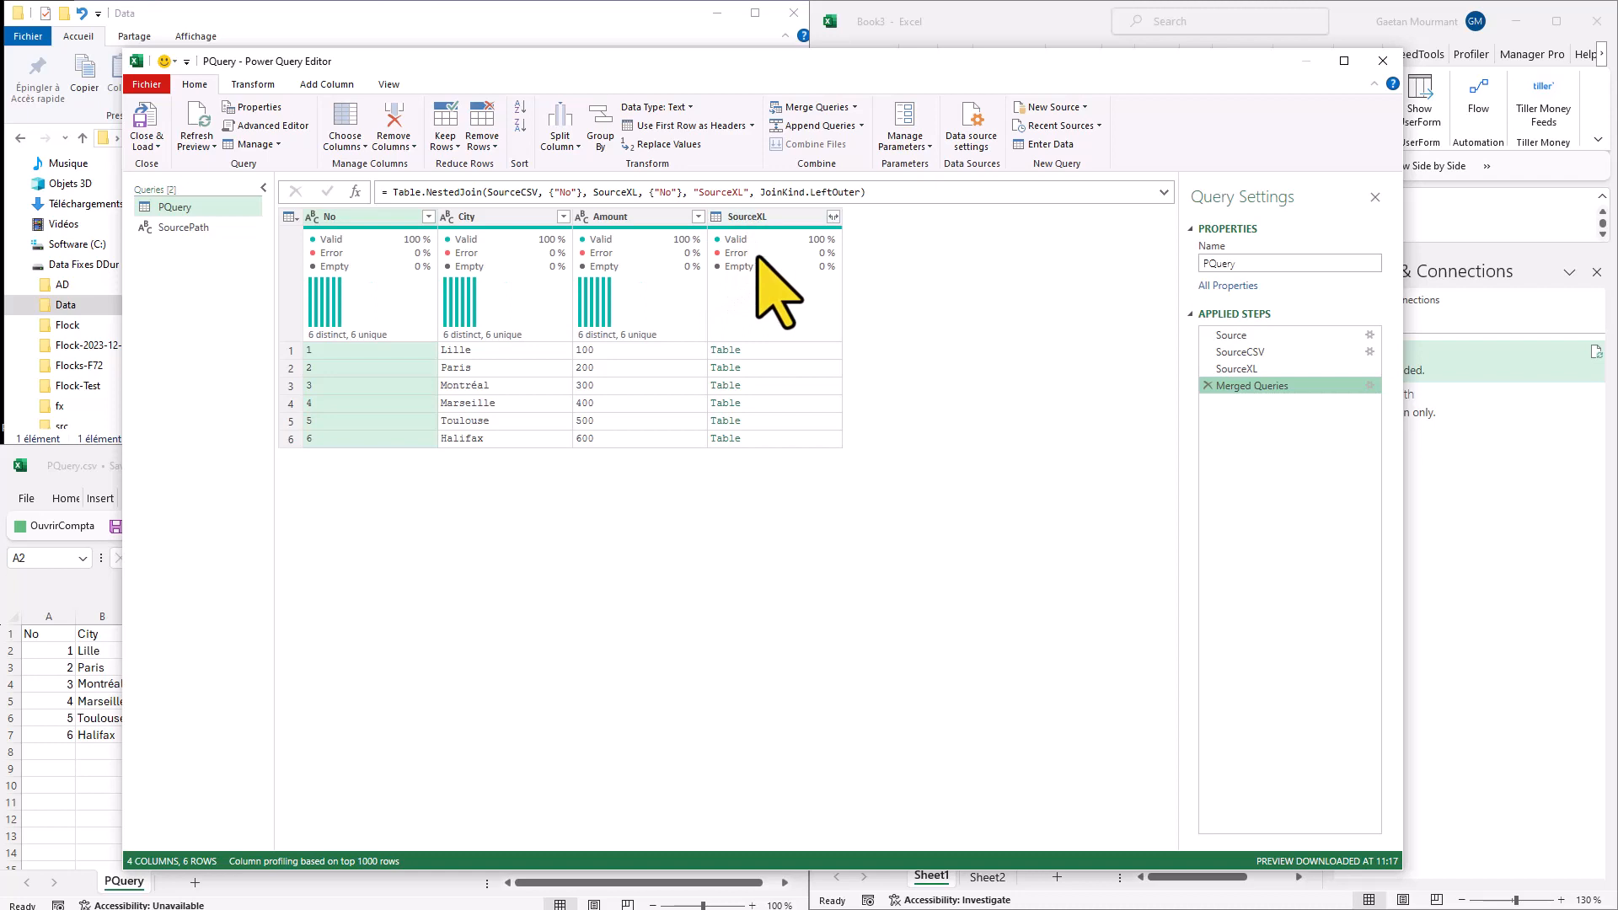
click(833, 217)
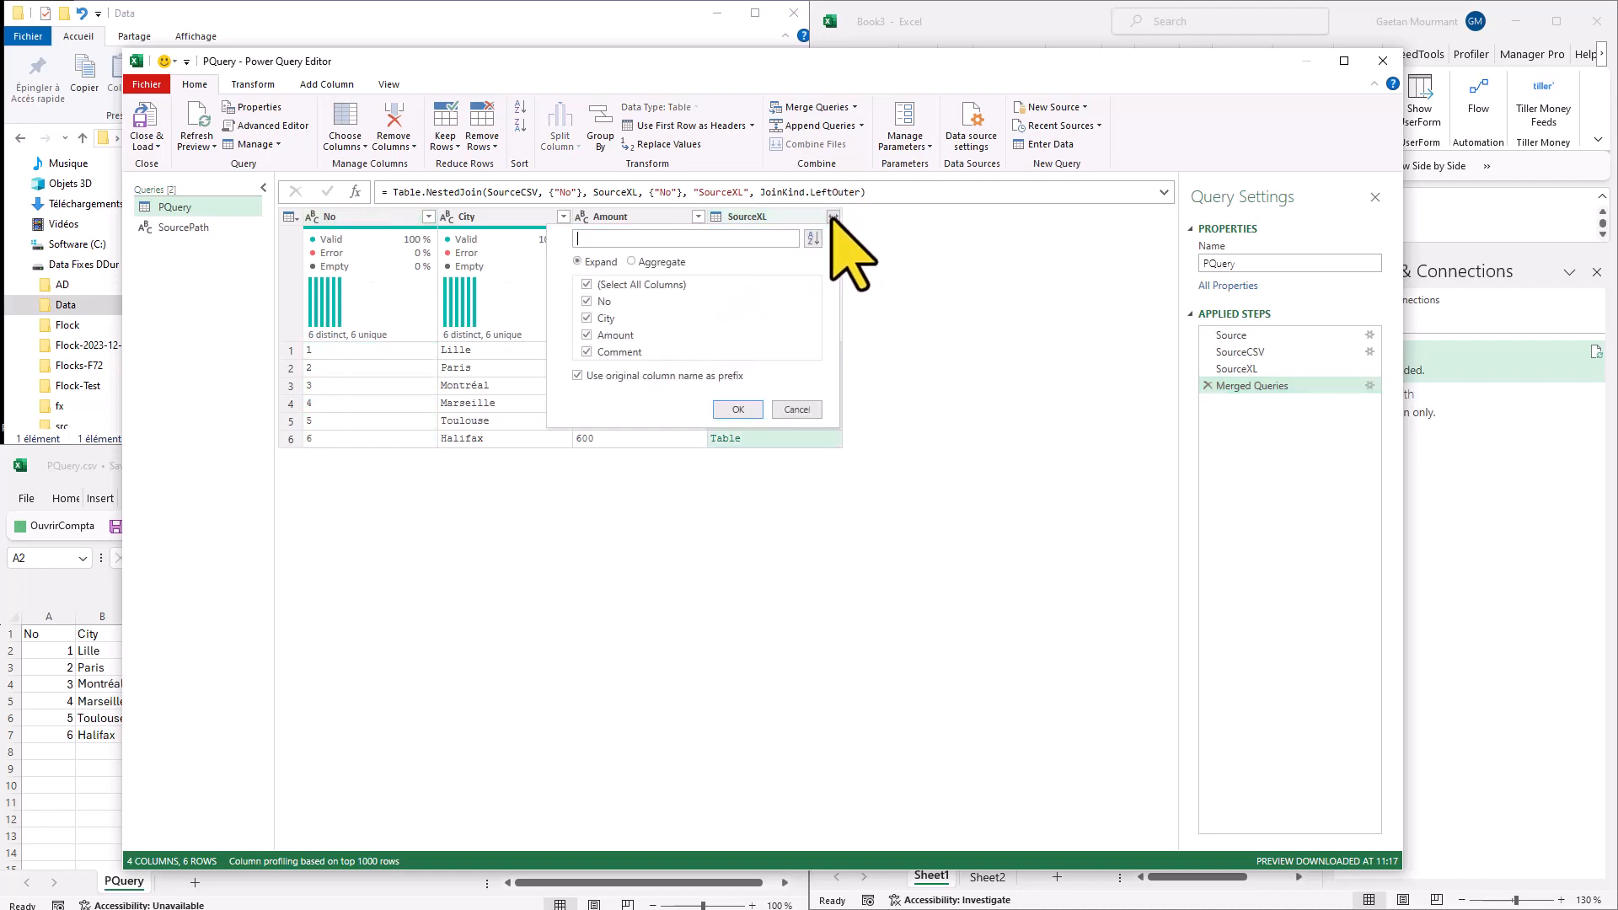
click(586, 285)
click(586, 353)
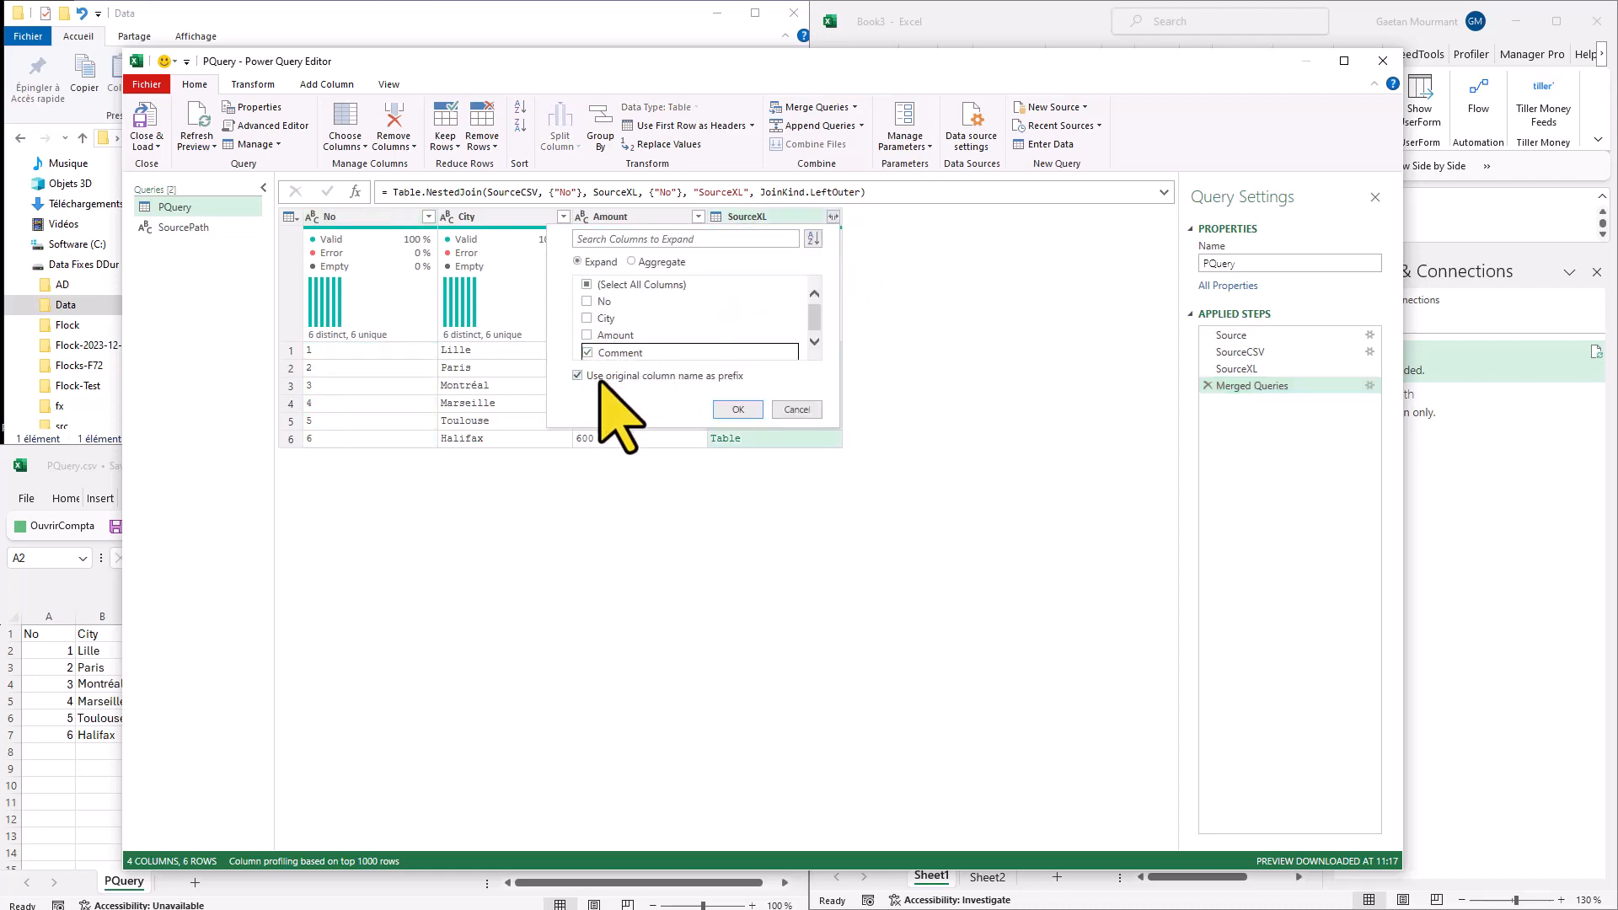
click(577, 375)
click(738, 409)
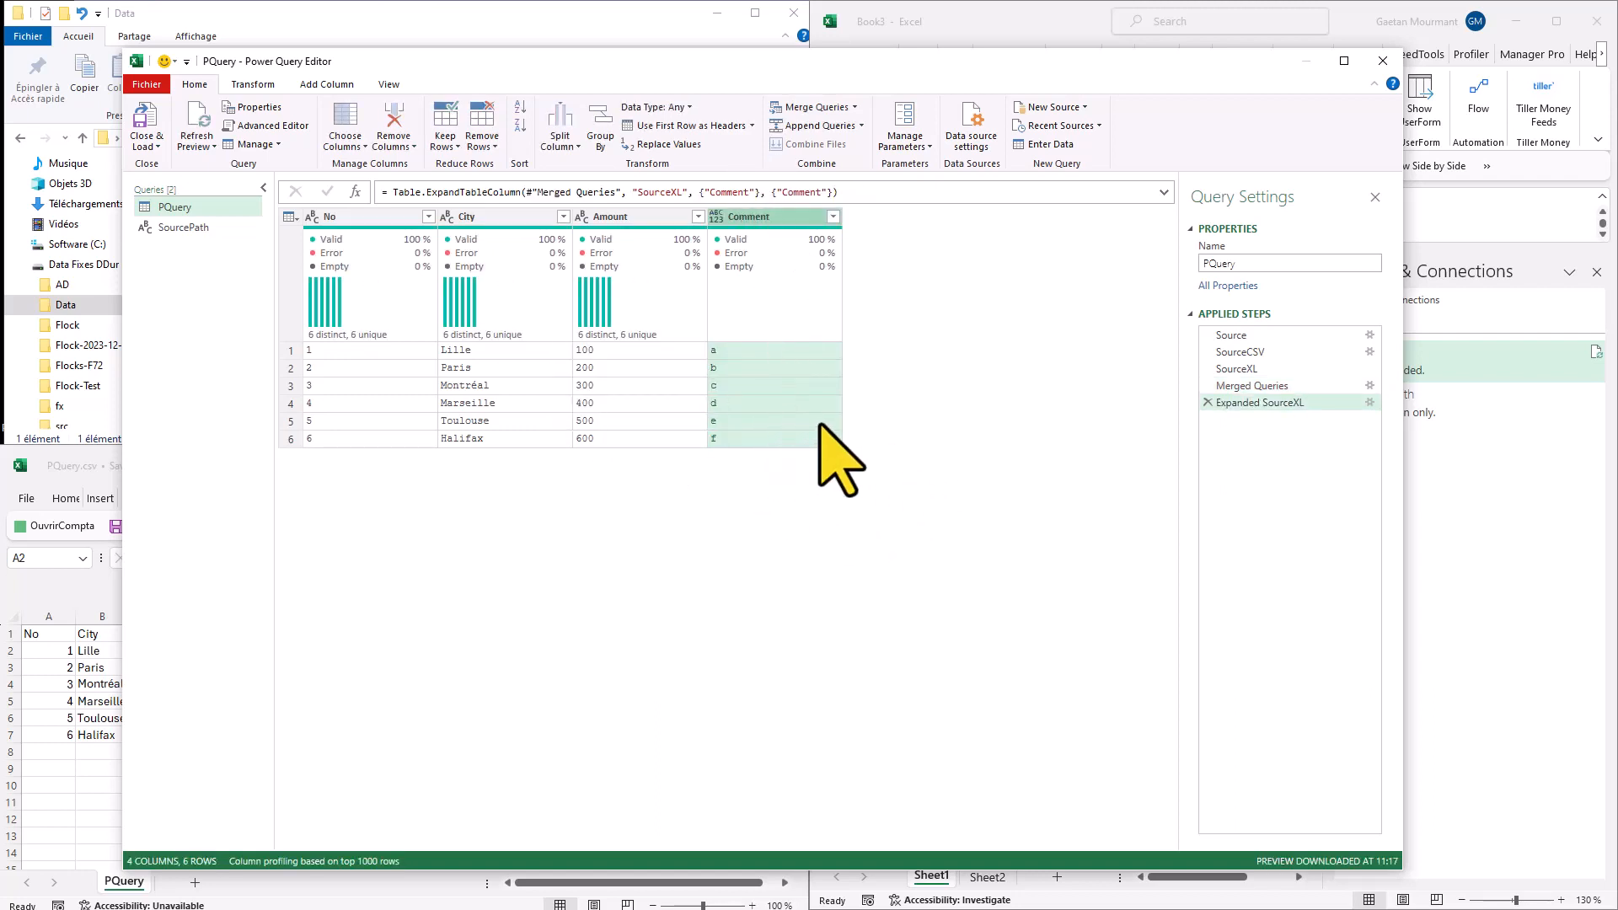
click(148, 123)
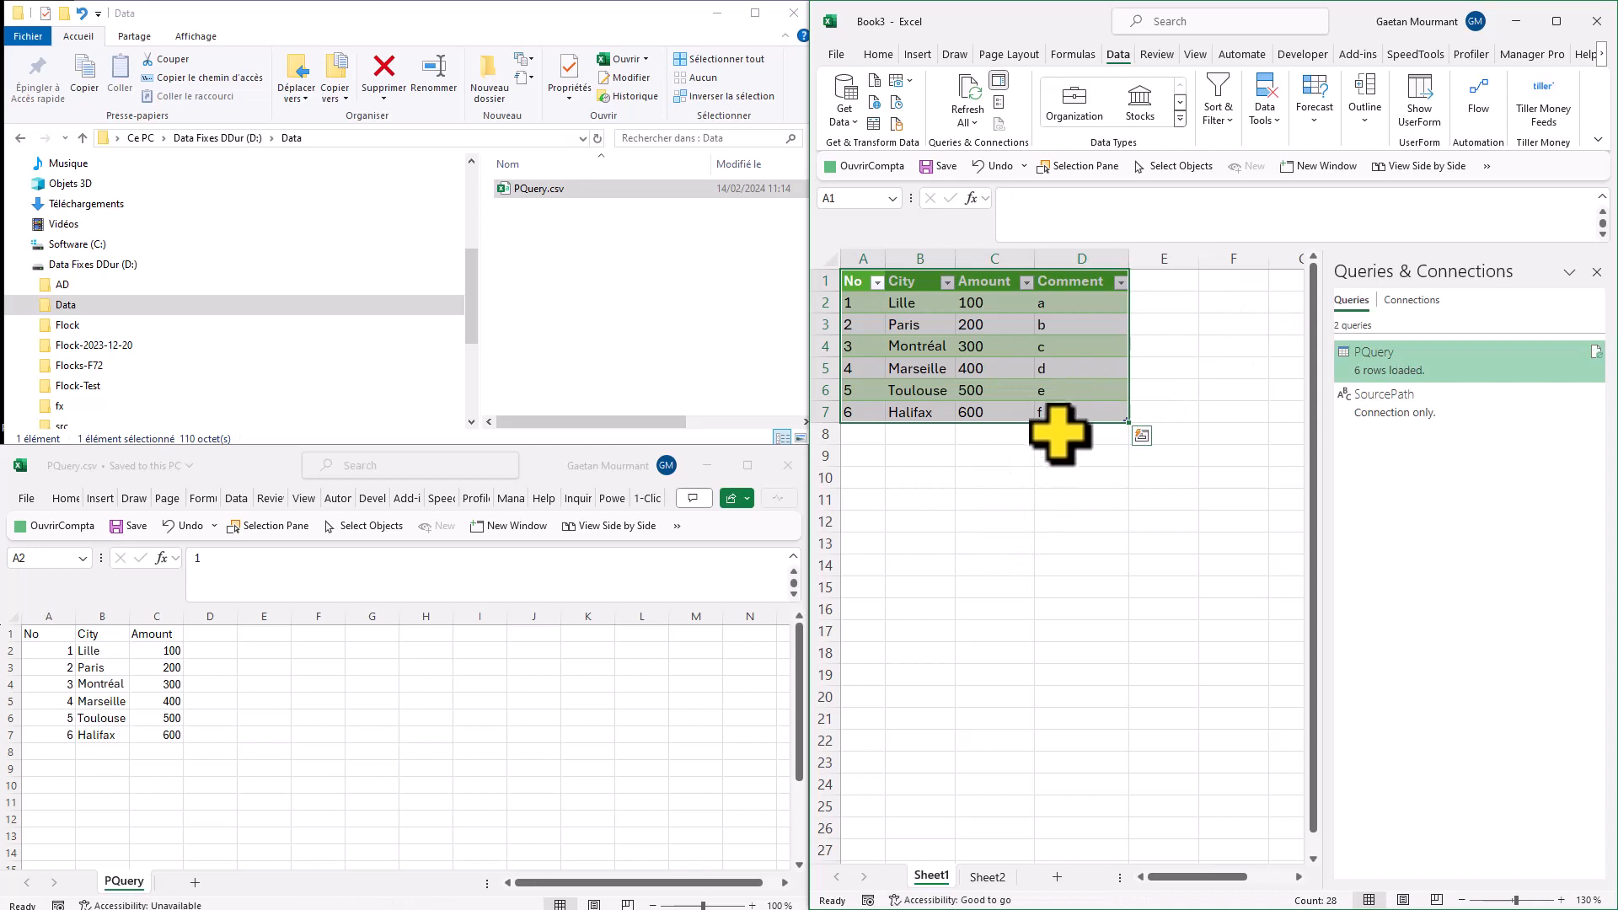
Insert a row above Lille in PQuery.csv with No 0, City Vancouver and Amount 0.
click(1018, 304)
click(10, 650)
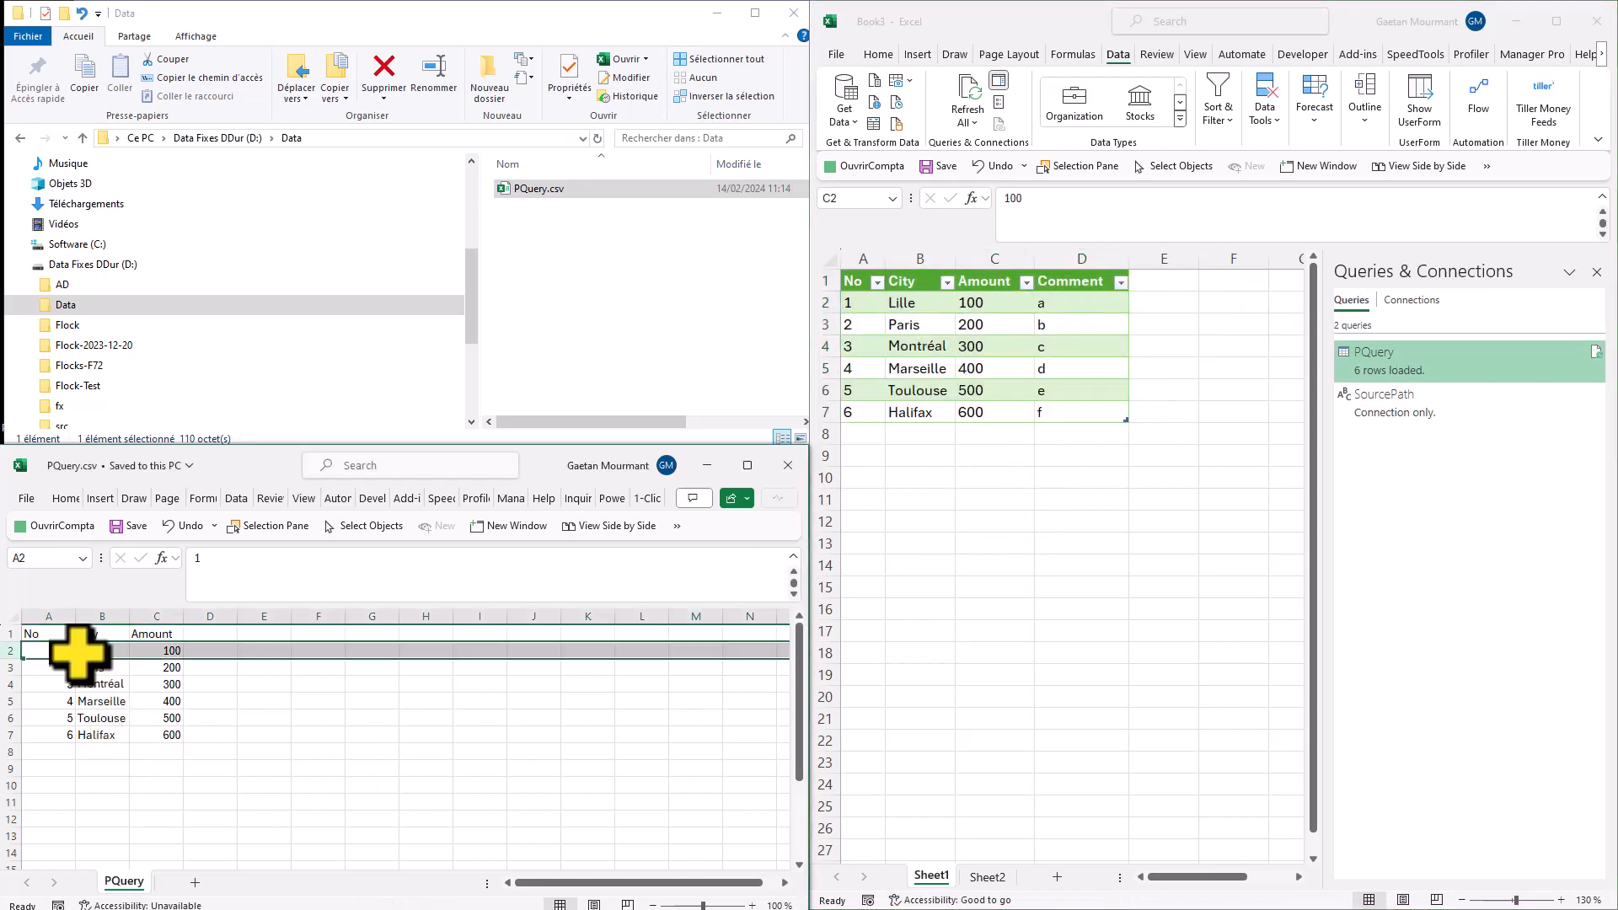
right_click(5, 651)
click(90, 487)
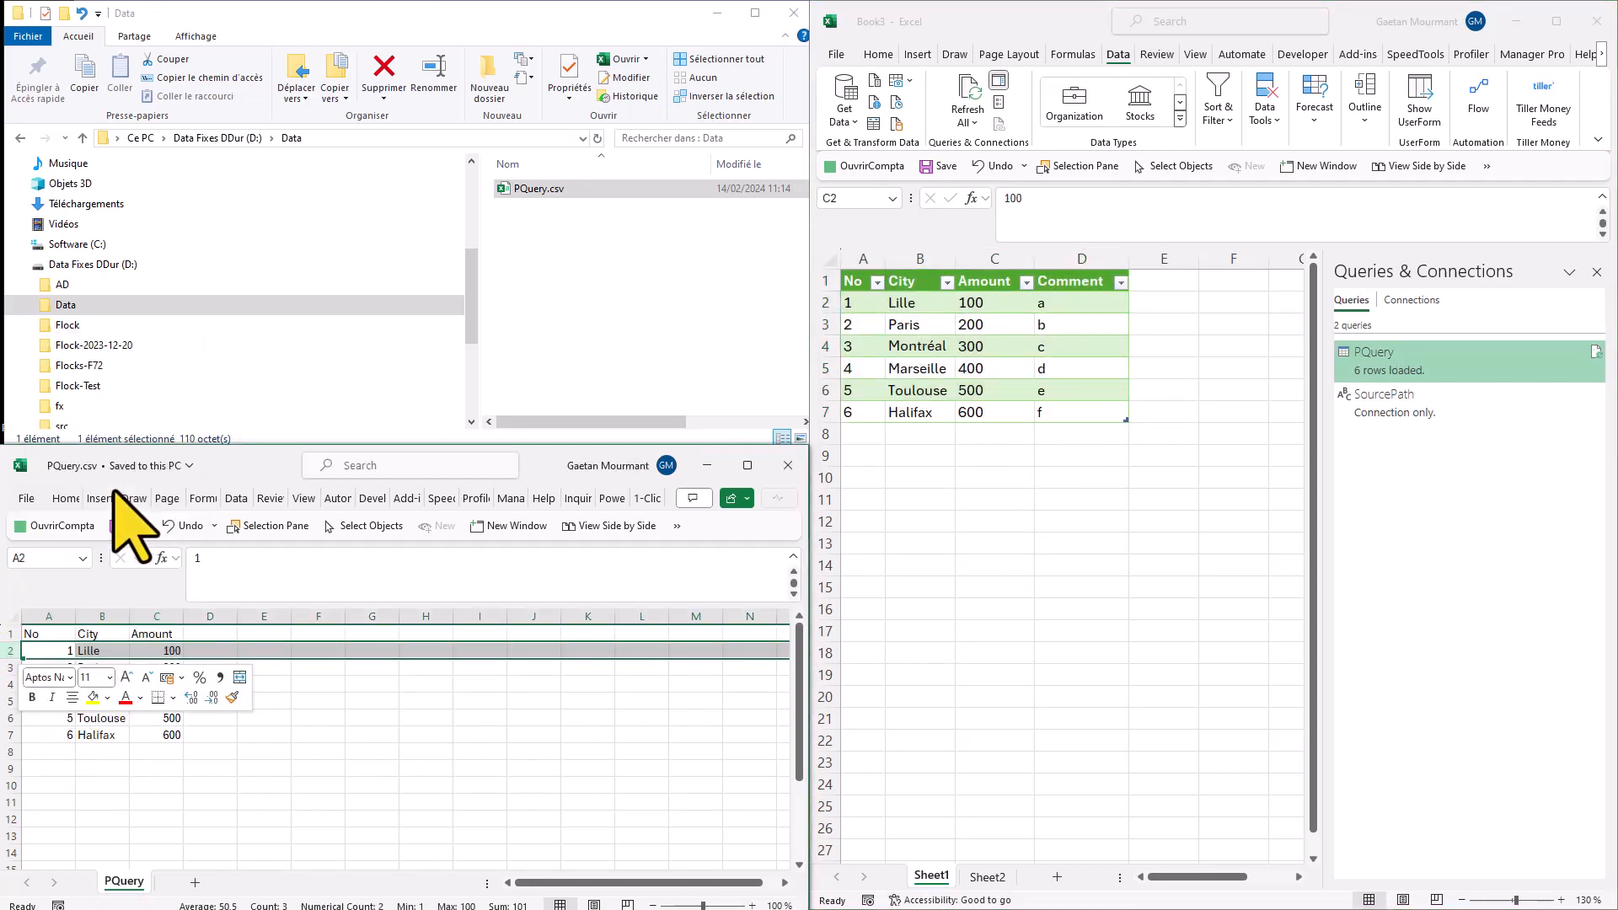
click(295, 695)
click(57, 649)
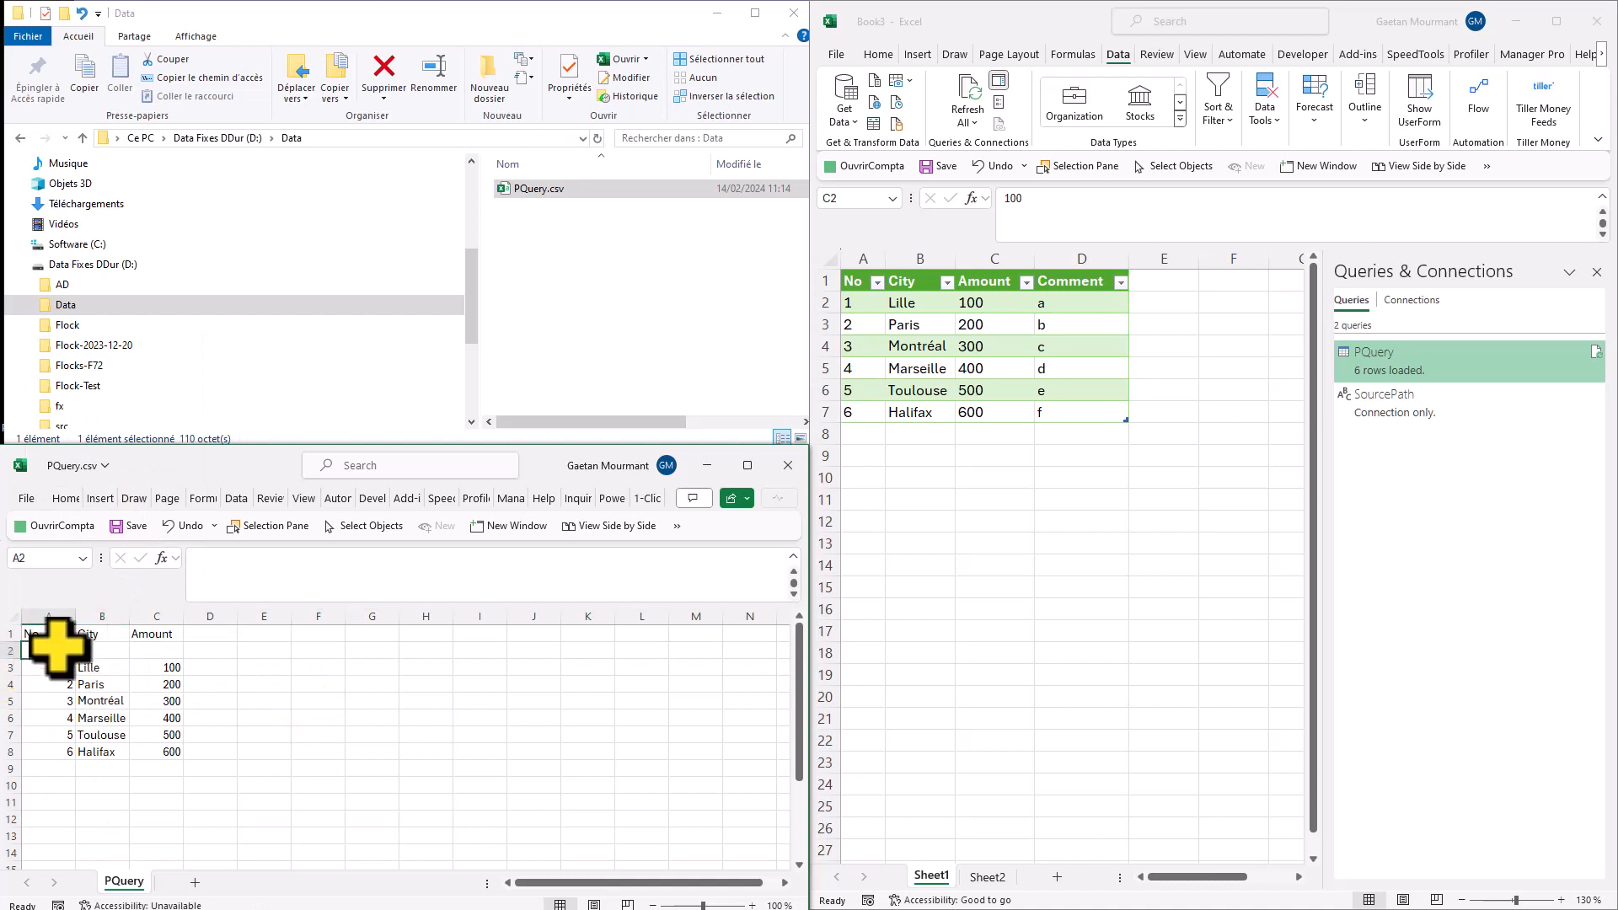
key(Tab)
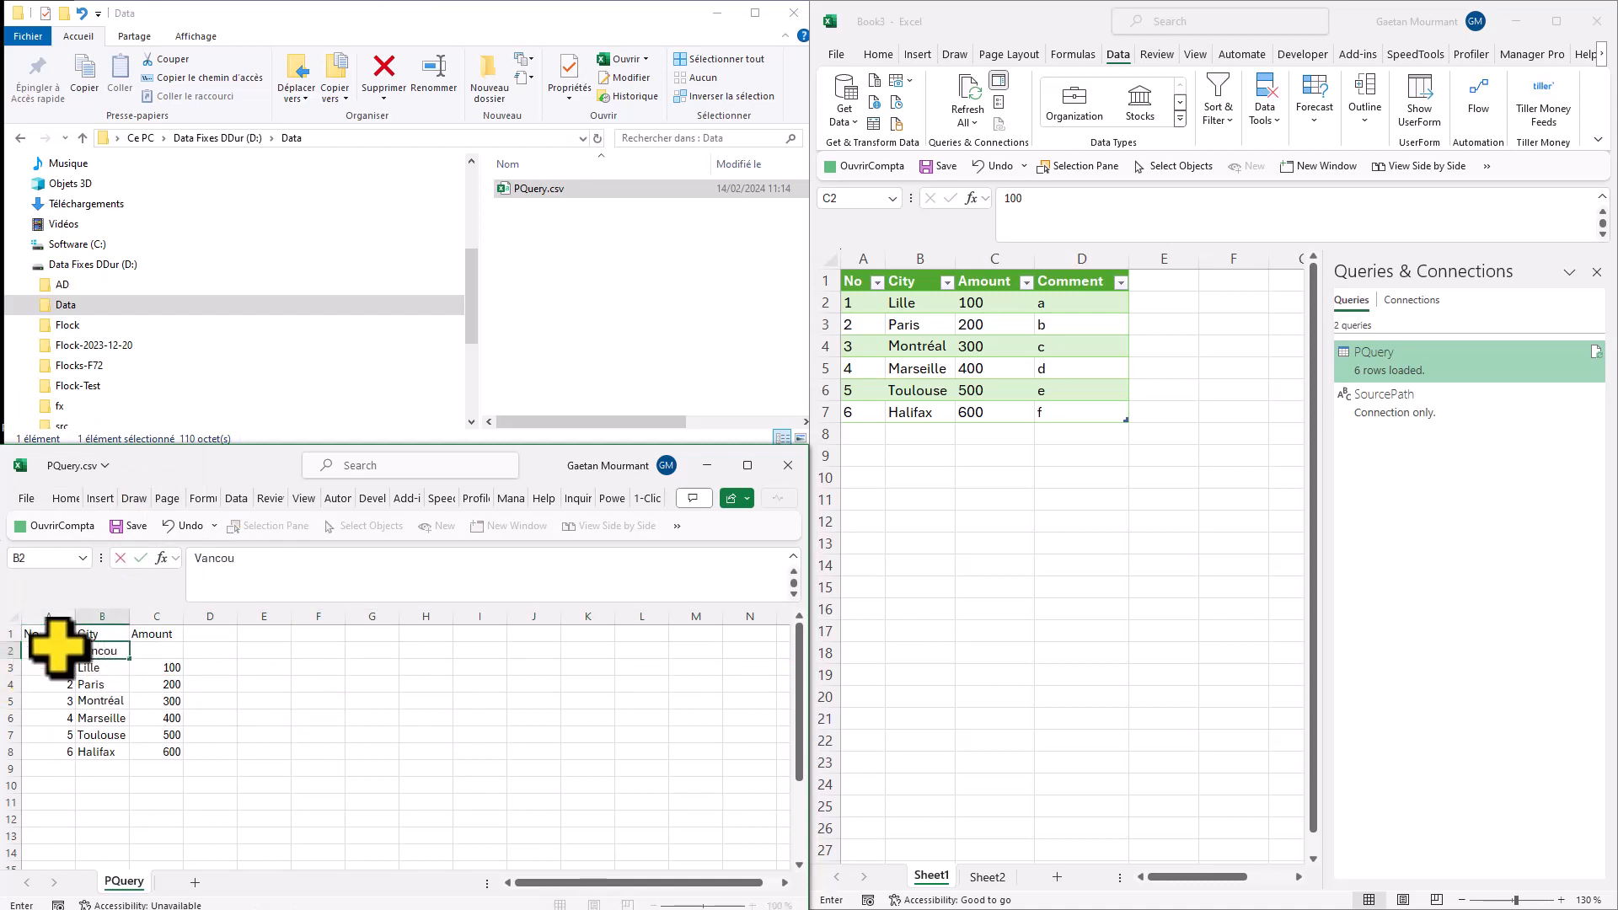
key(Tab)
text(0)
key(Tab)
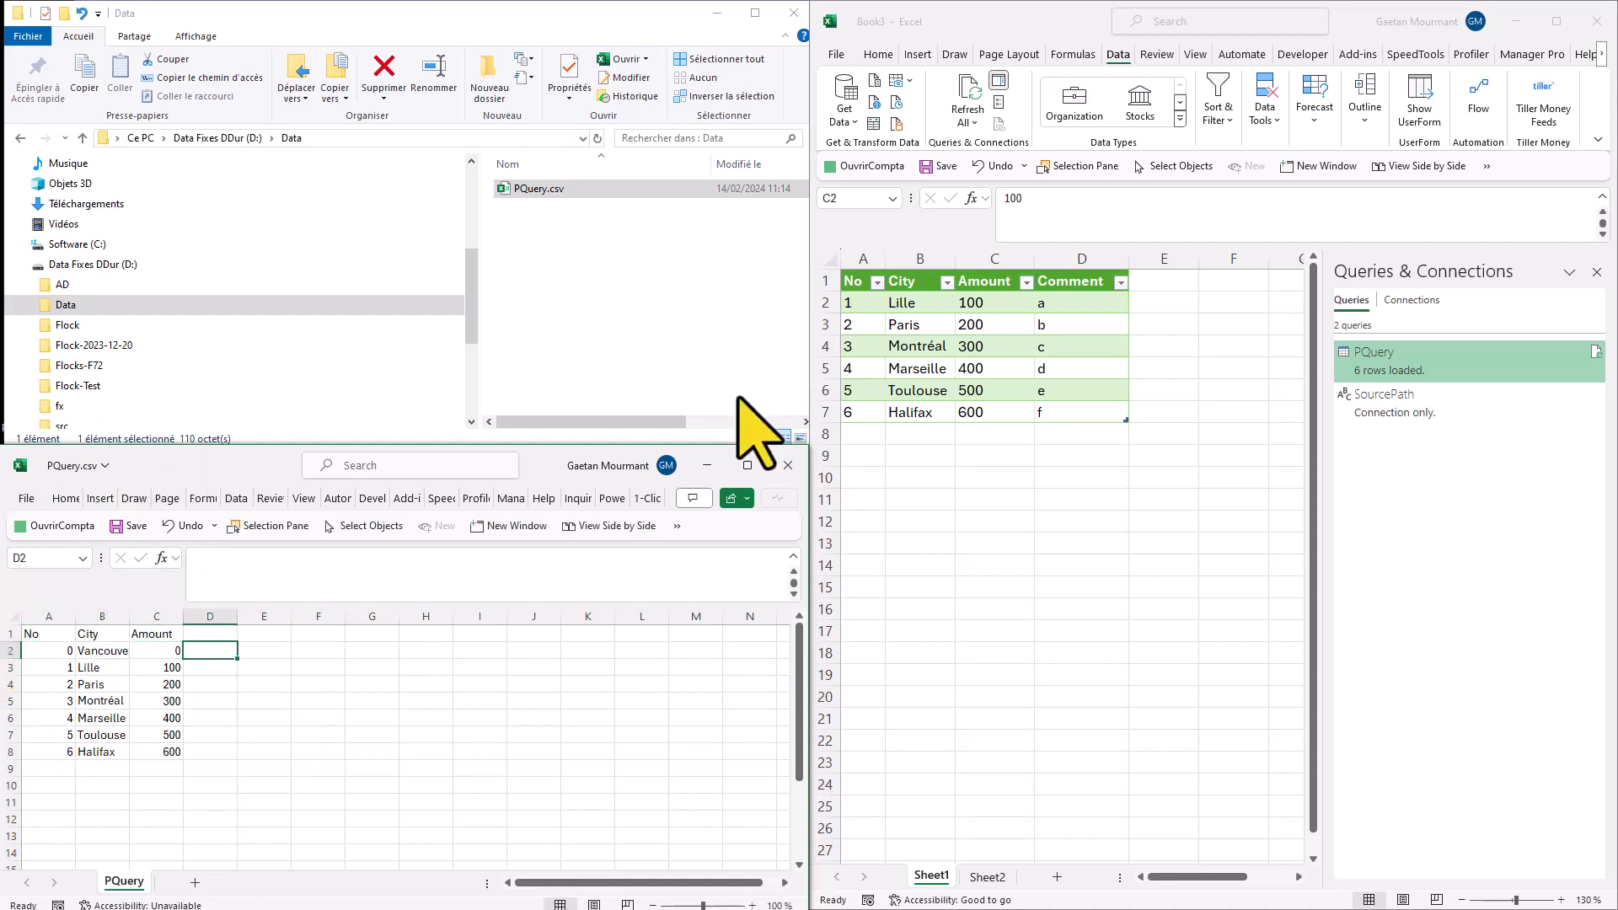
Save PQuery.csv and refresh the Sheet1 table, checking that the comments follow their No values.
click(986, 327)
right_click(984, 325)
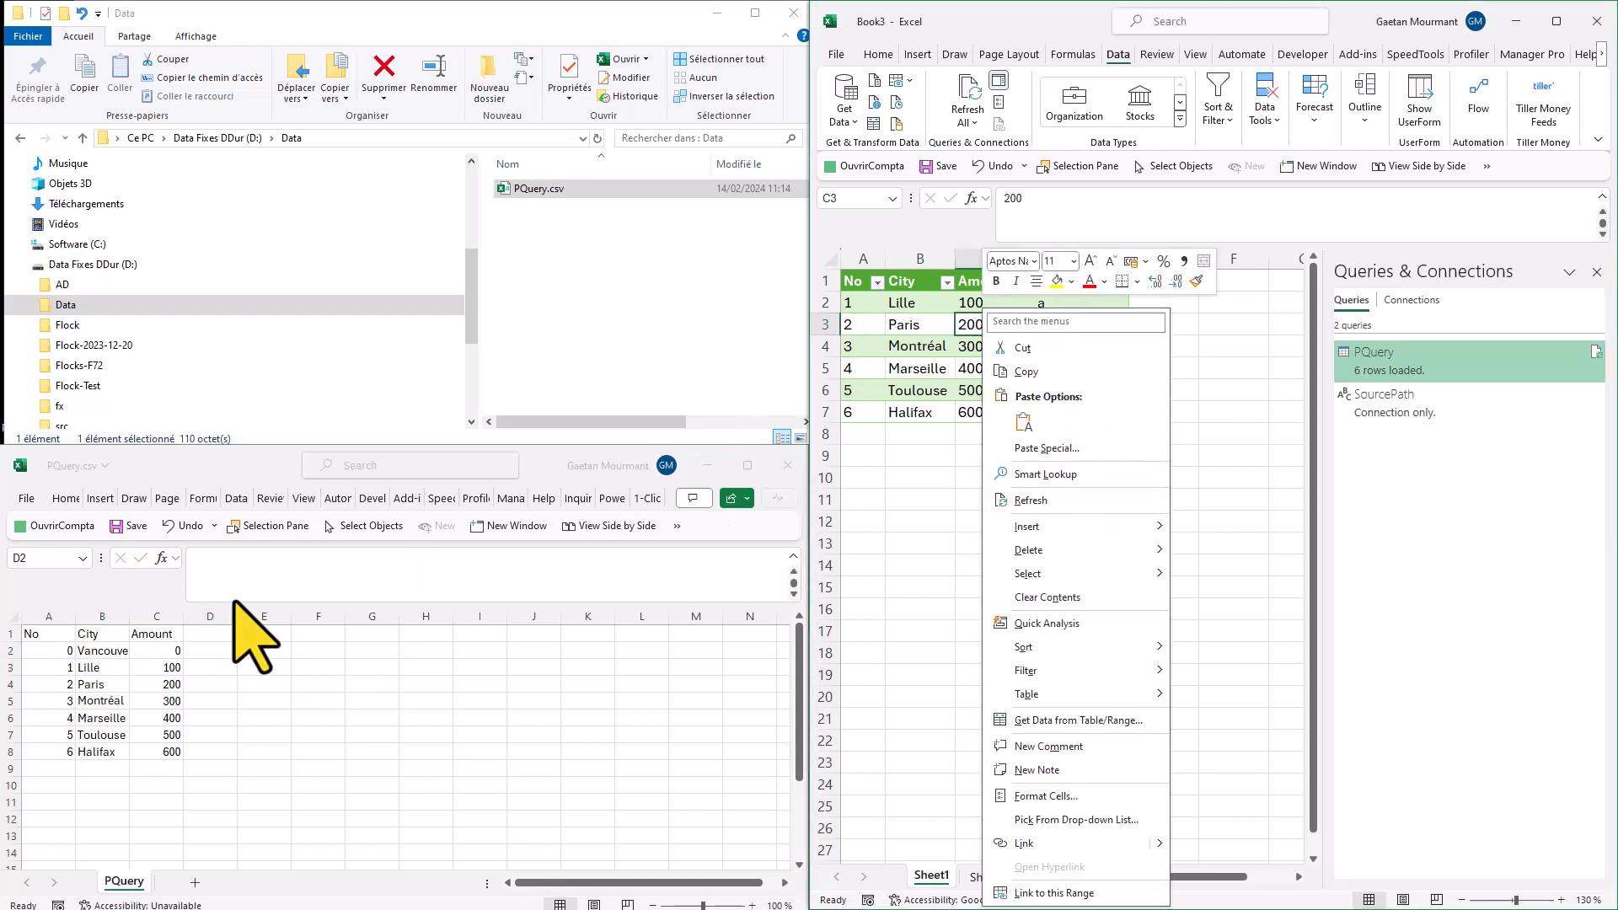
click(122, 517)
click(122, 517)
right_click(1087, 305)
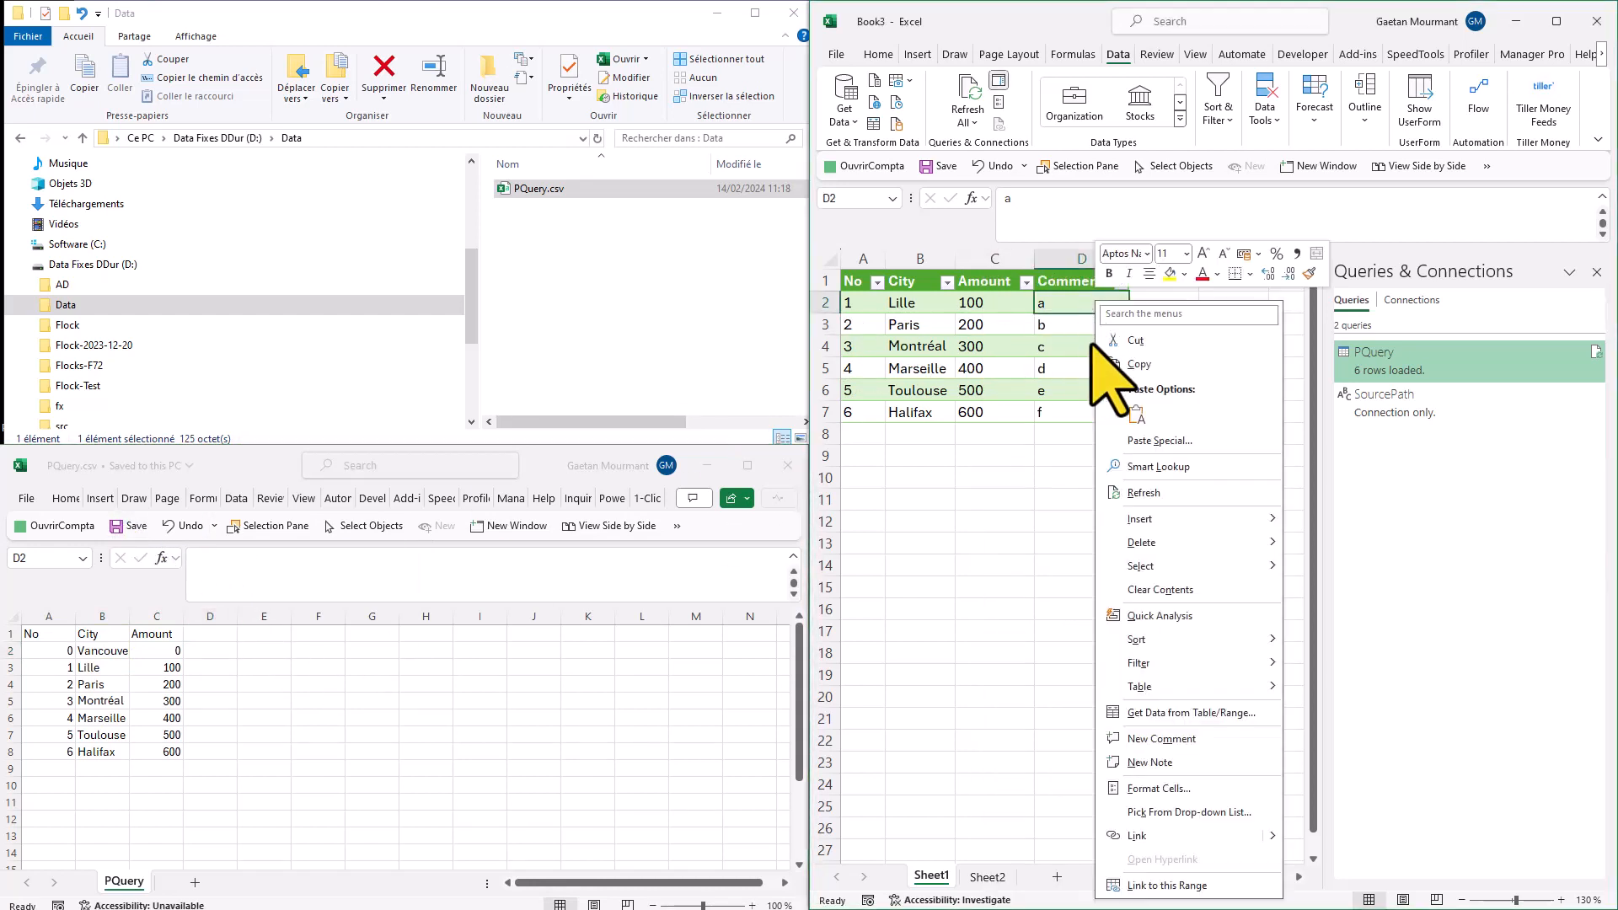
click(1138, 493)
drag(852, 305, 1090, 445)
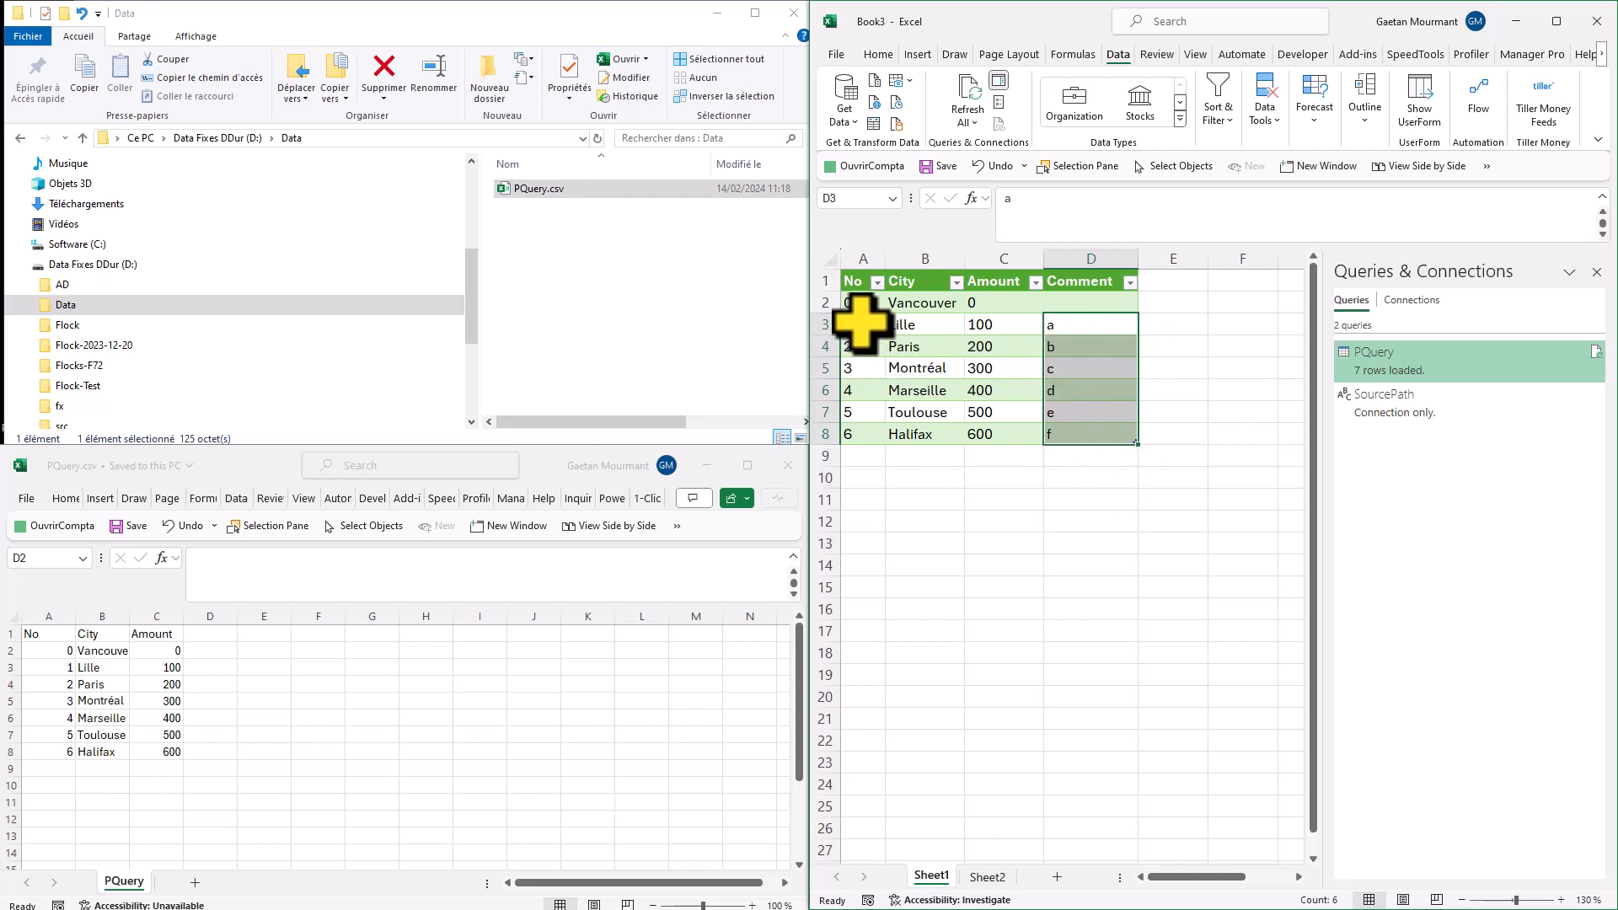
drag(859, 322, 864, 434)
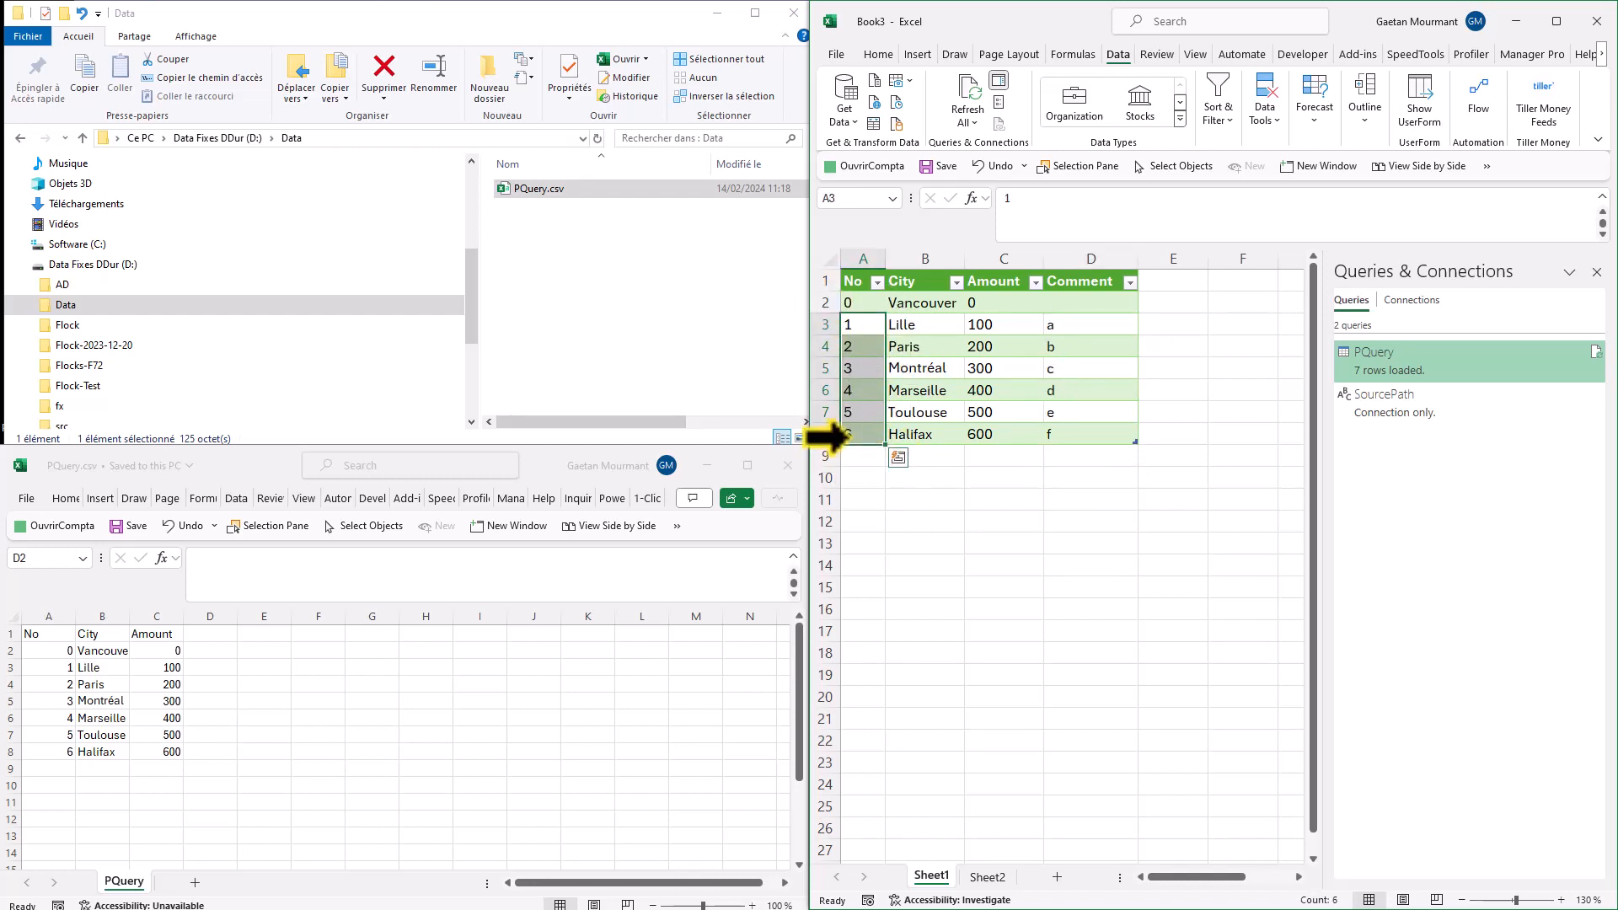
Add a "Second comment" column header in E1 next to the Comment column and refresh the table.
click(1171, 281)
text(Se)
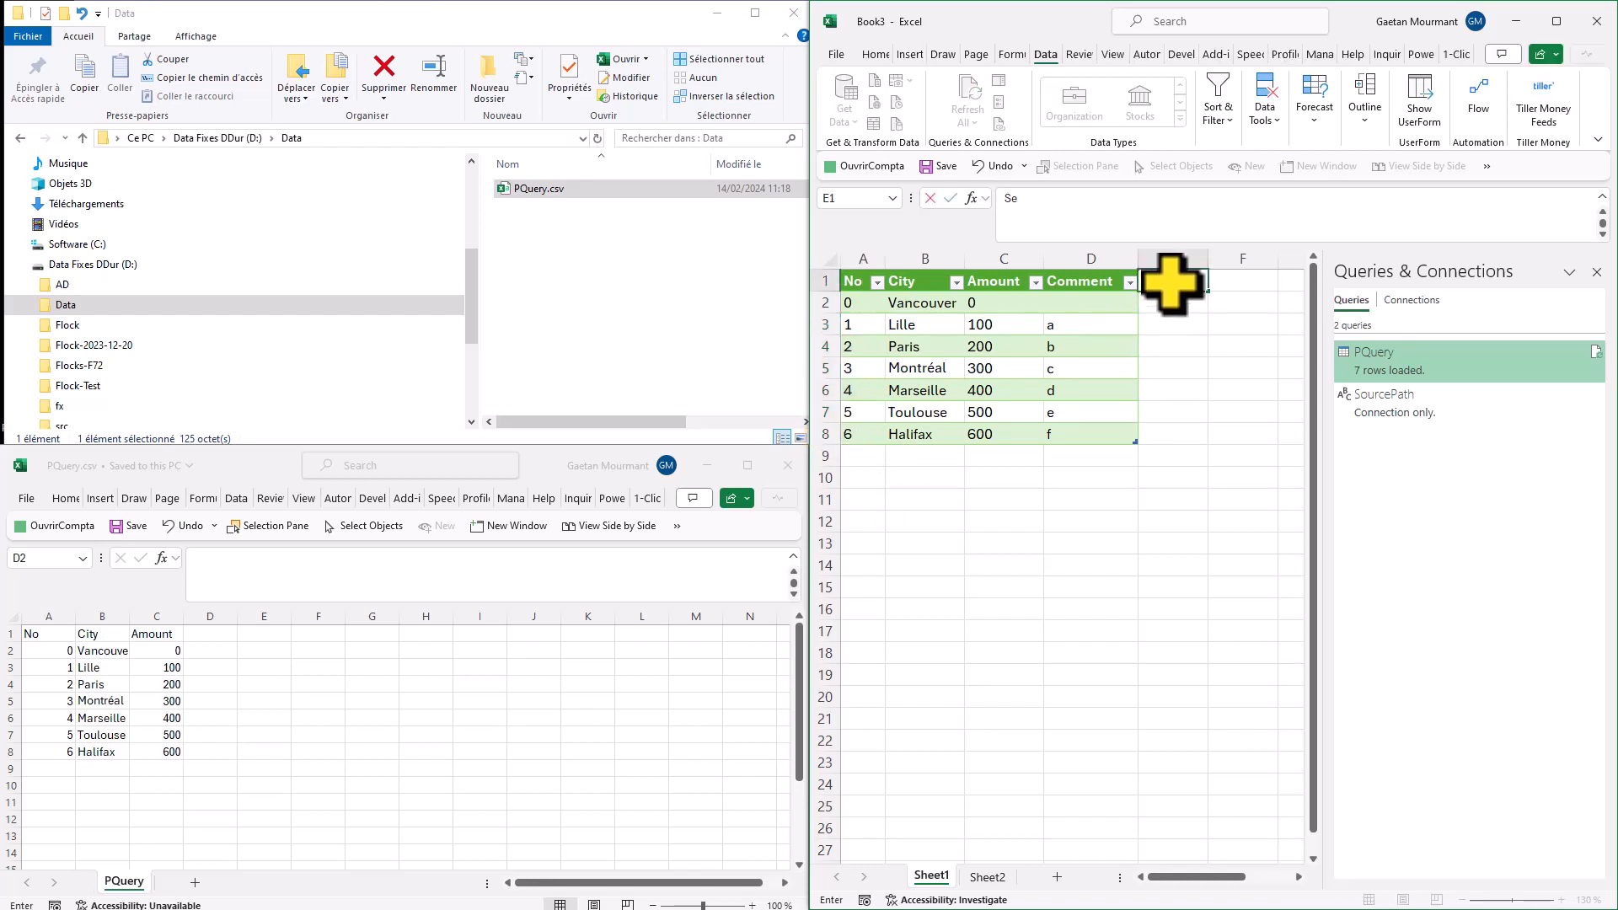
text(cond comment)
key(Return)
right_click(1167, 305)
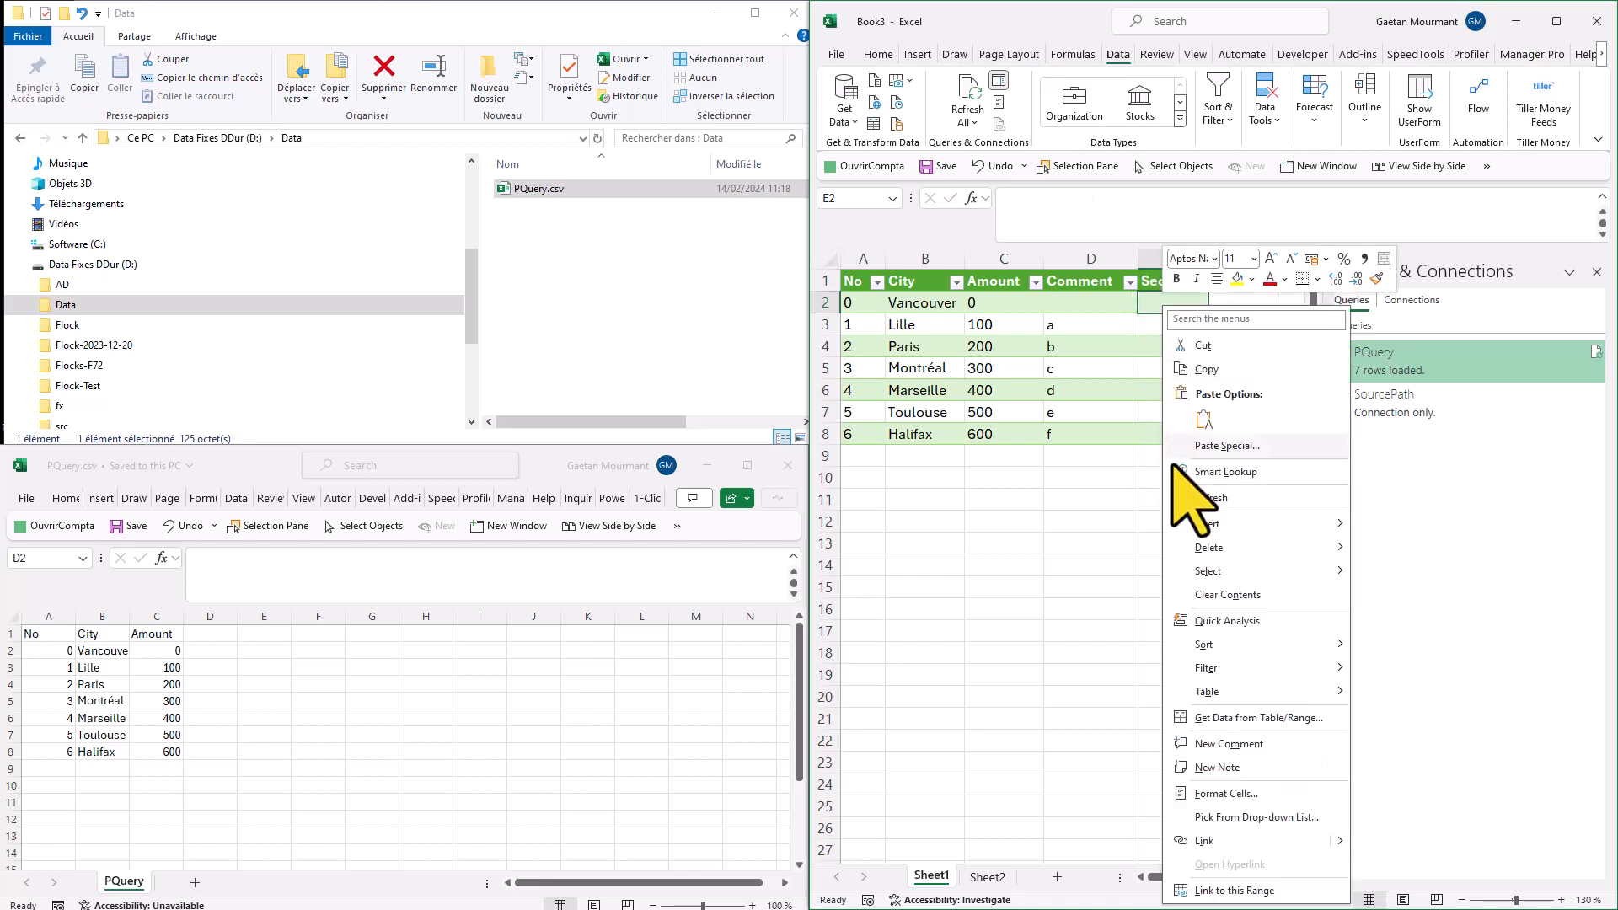
click(1198, 493)
drag(1239, 557, 1236, 544)
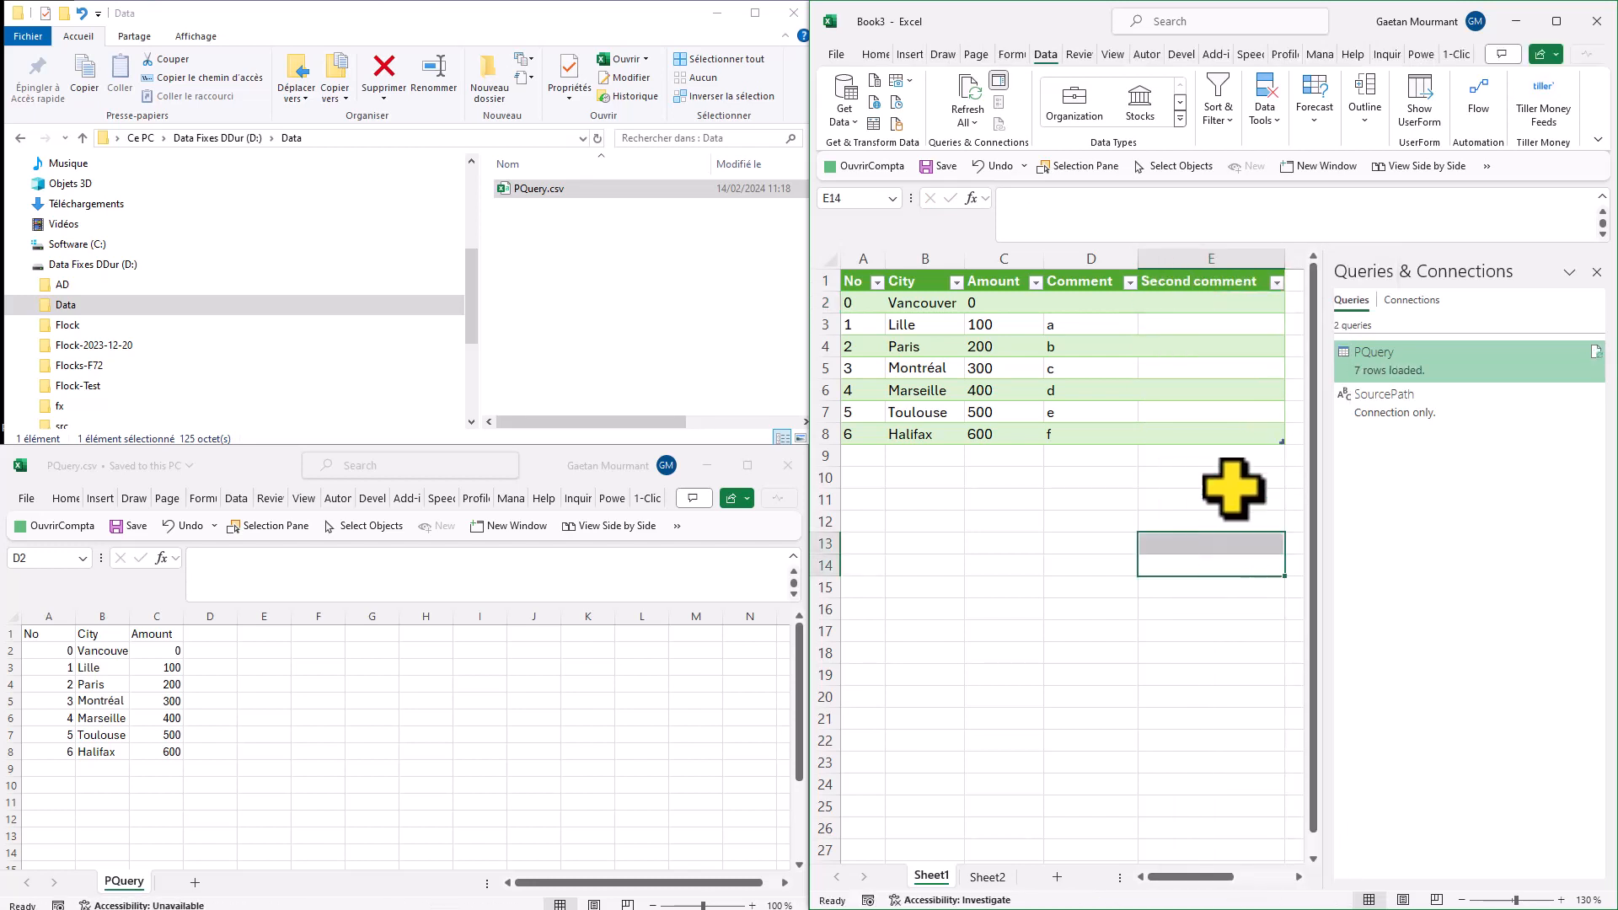
Fill the Second comment cells from Lille to Halifax with aa, bb, cc, dd, ee and ff using Flash Fill.
click(1192, 324)
text(aa)
key(Return)
text(bb)
key(Return)
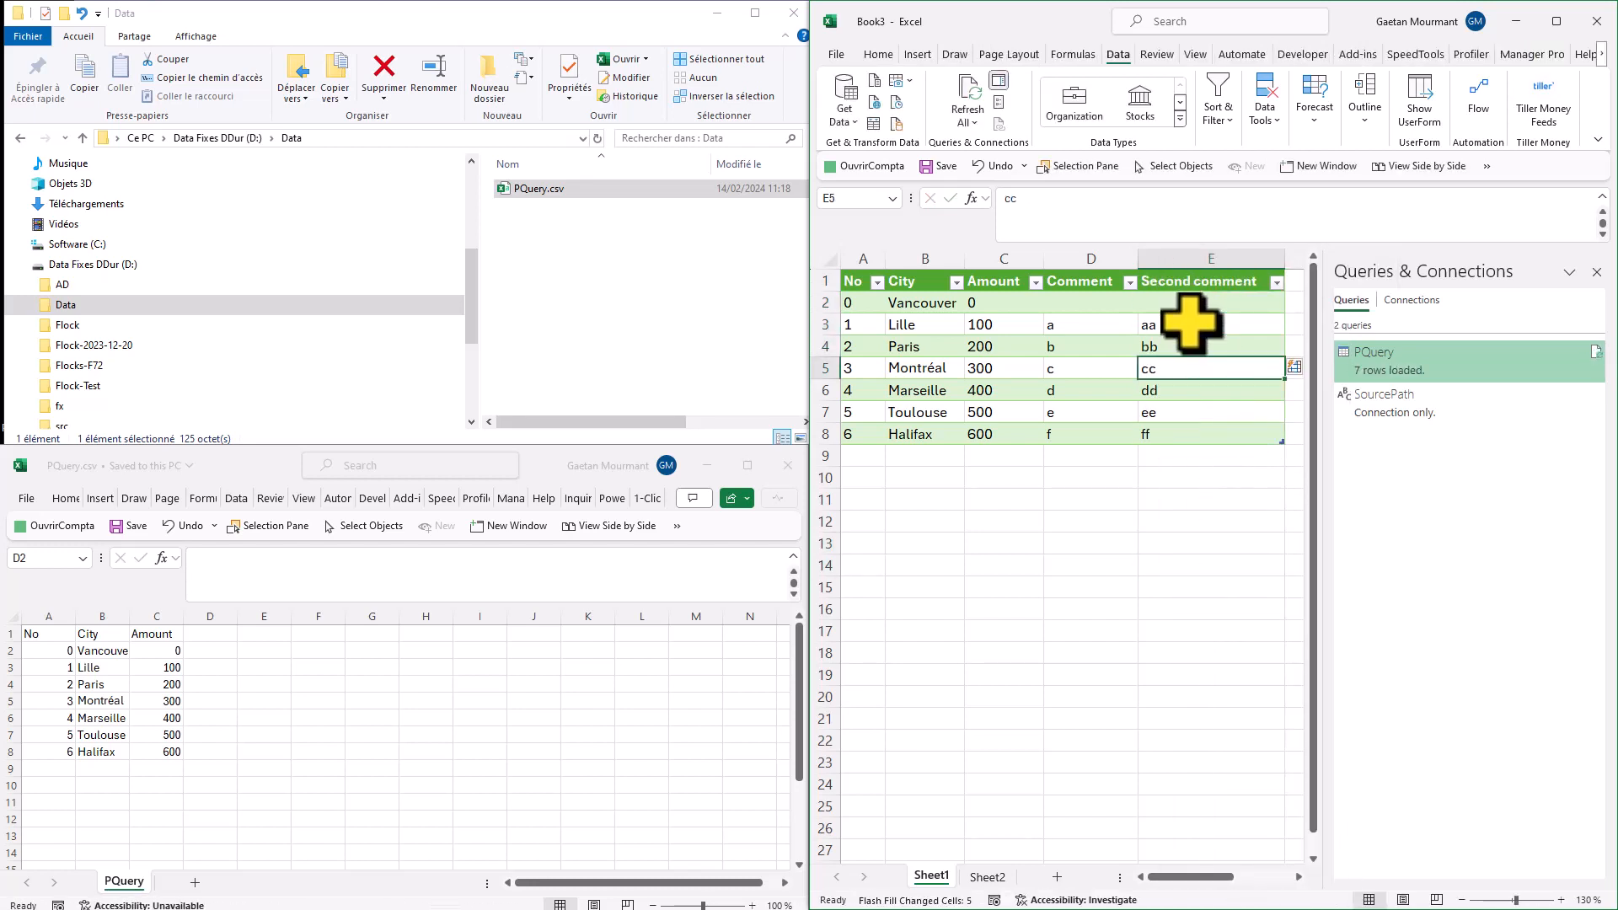
click(1148, 412)
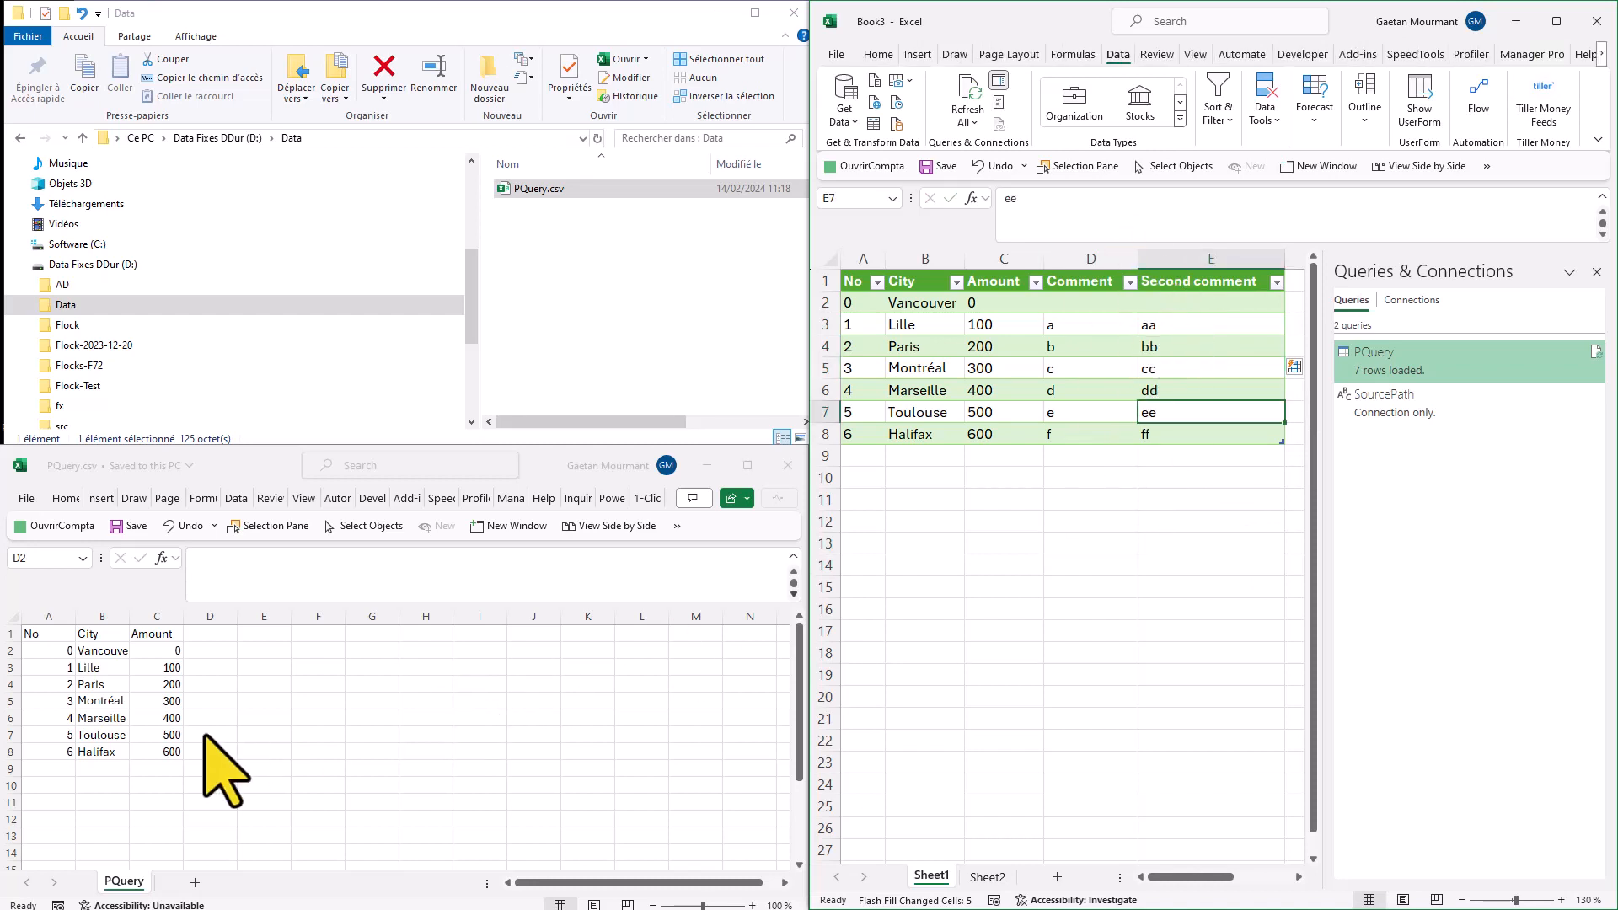
Delete the Vancouver row from PQuery.csv and refresh the table on Sheet1.
click(125, 658)
click(11, 650)
right_click(11, 650)
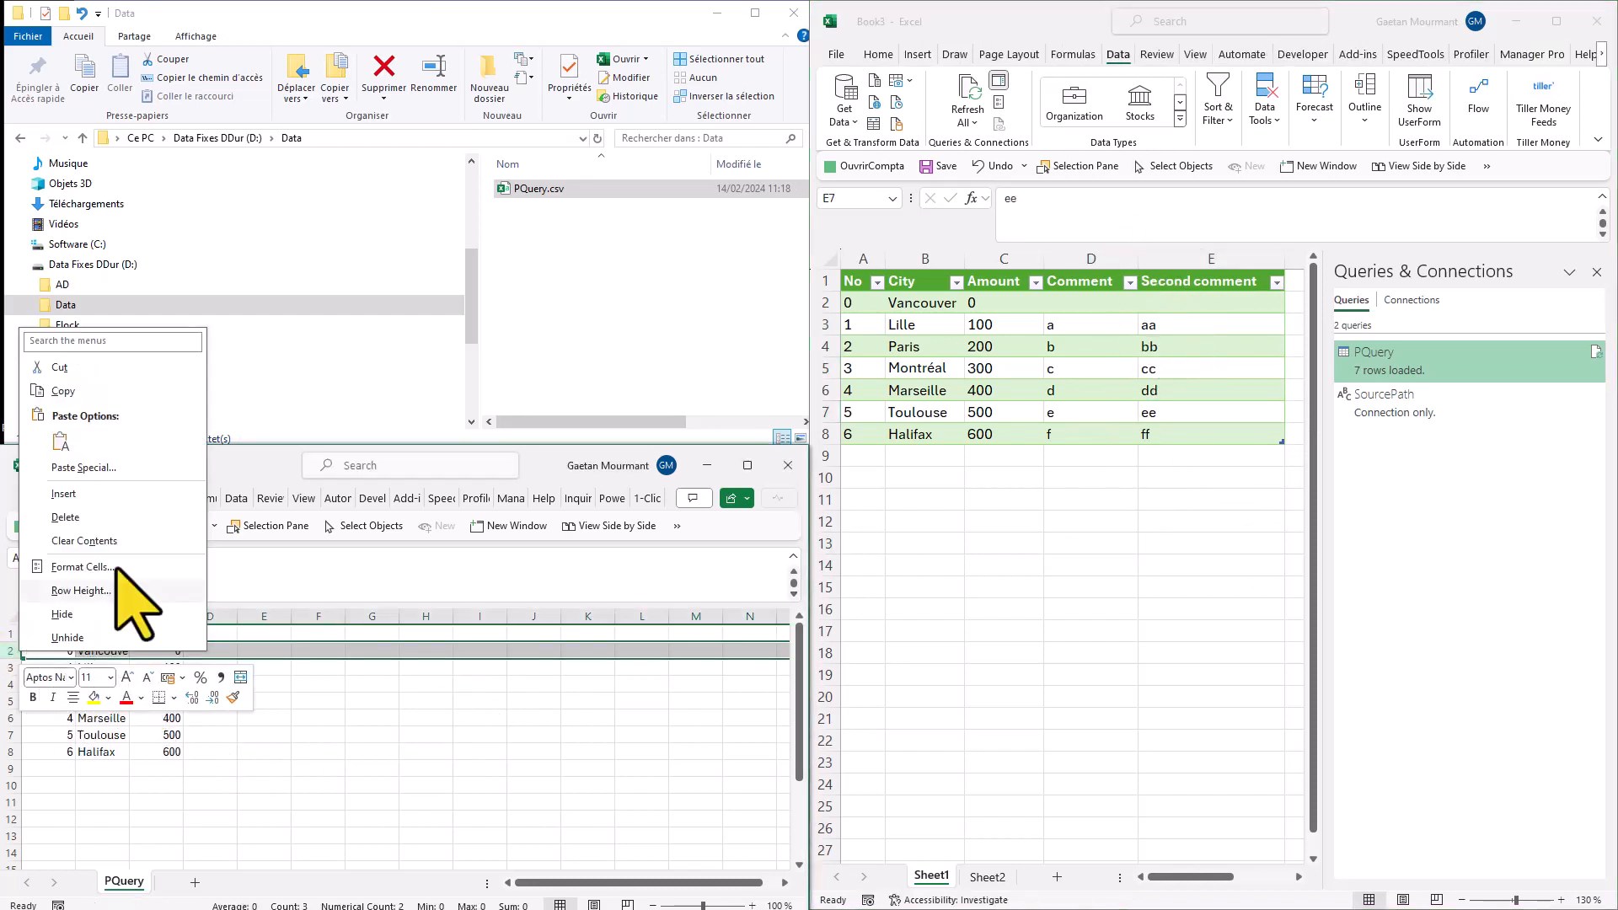
click(122, 517)
right_click(1081, 324)
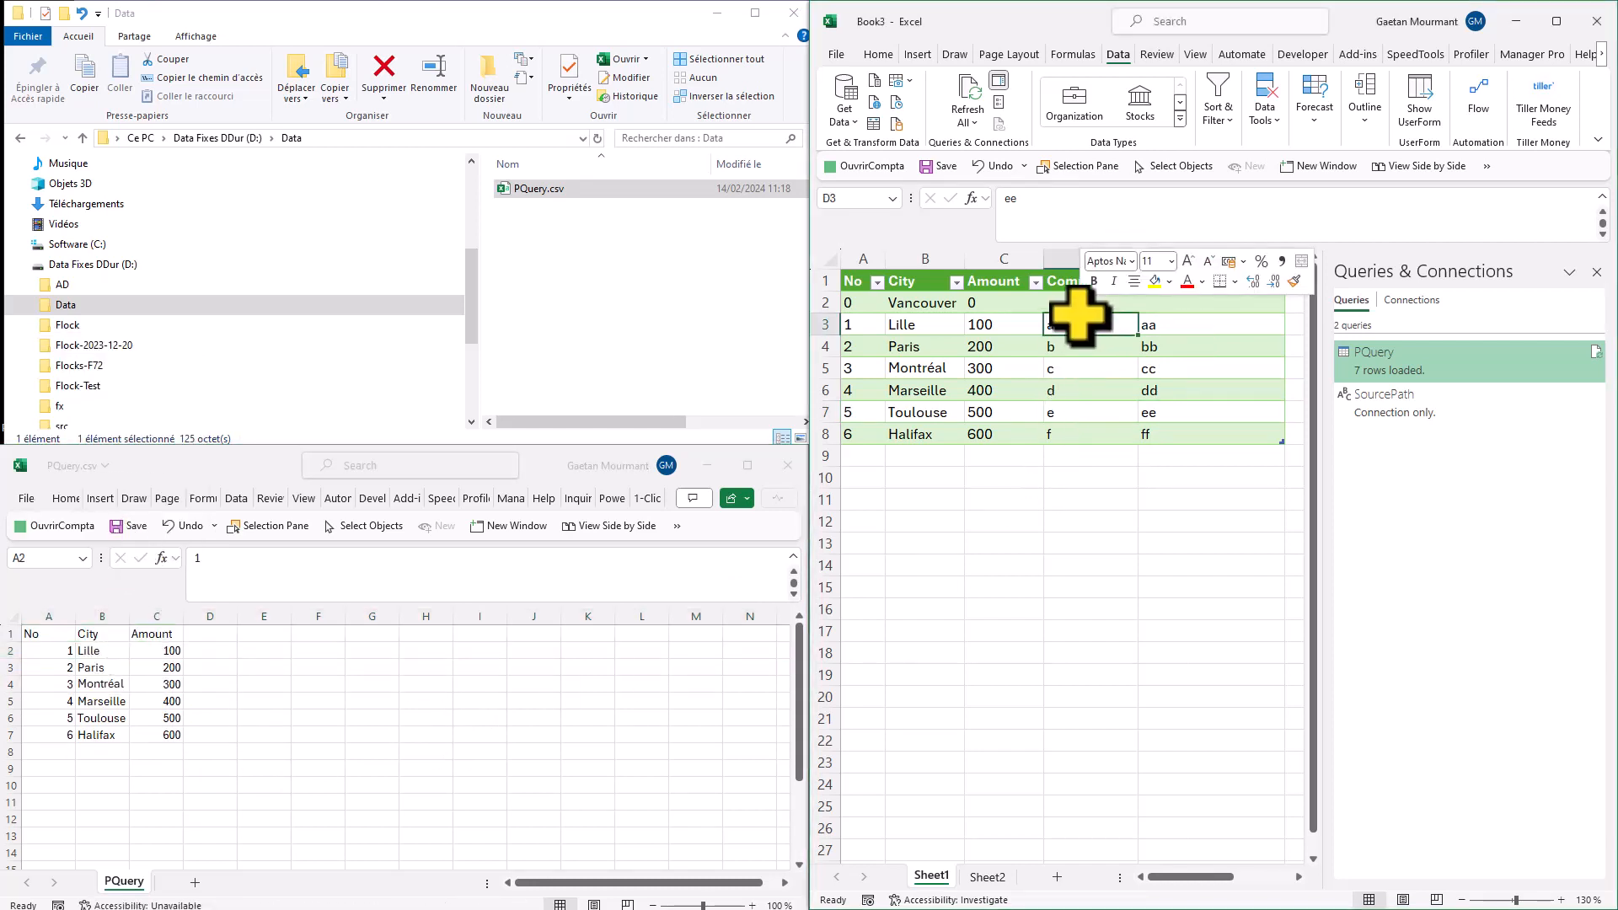
click(1125, 502)
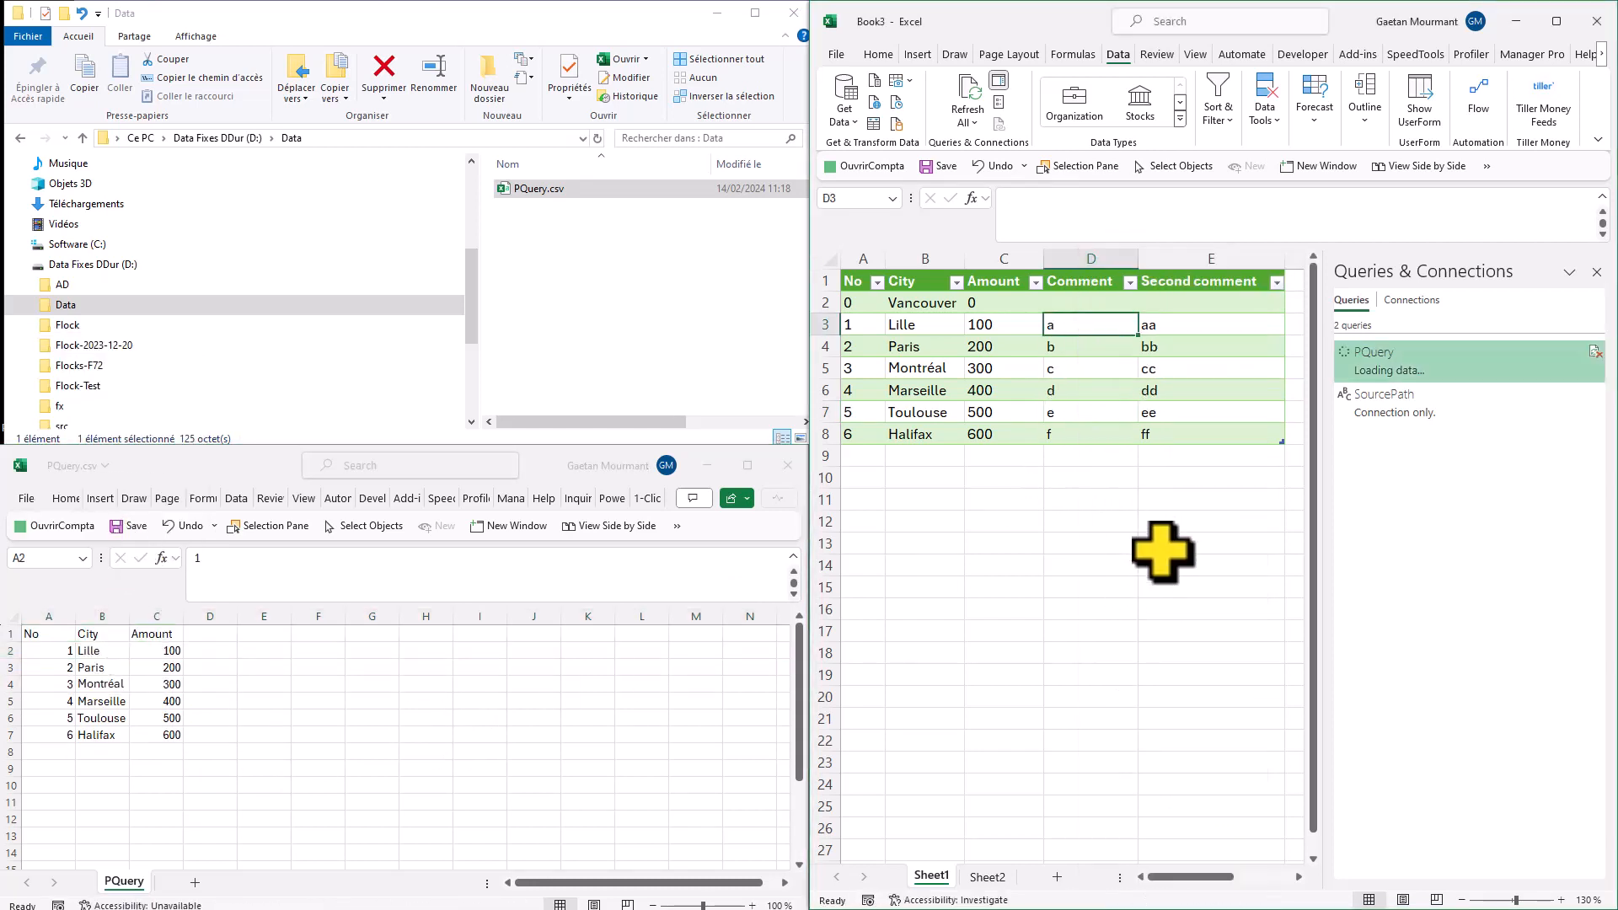
Save PQuery.csv and refresh the Sheet1 table again to check the alignment of the Second comment values.
click(130, 521)
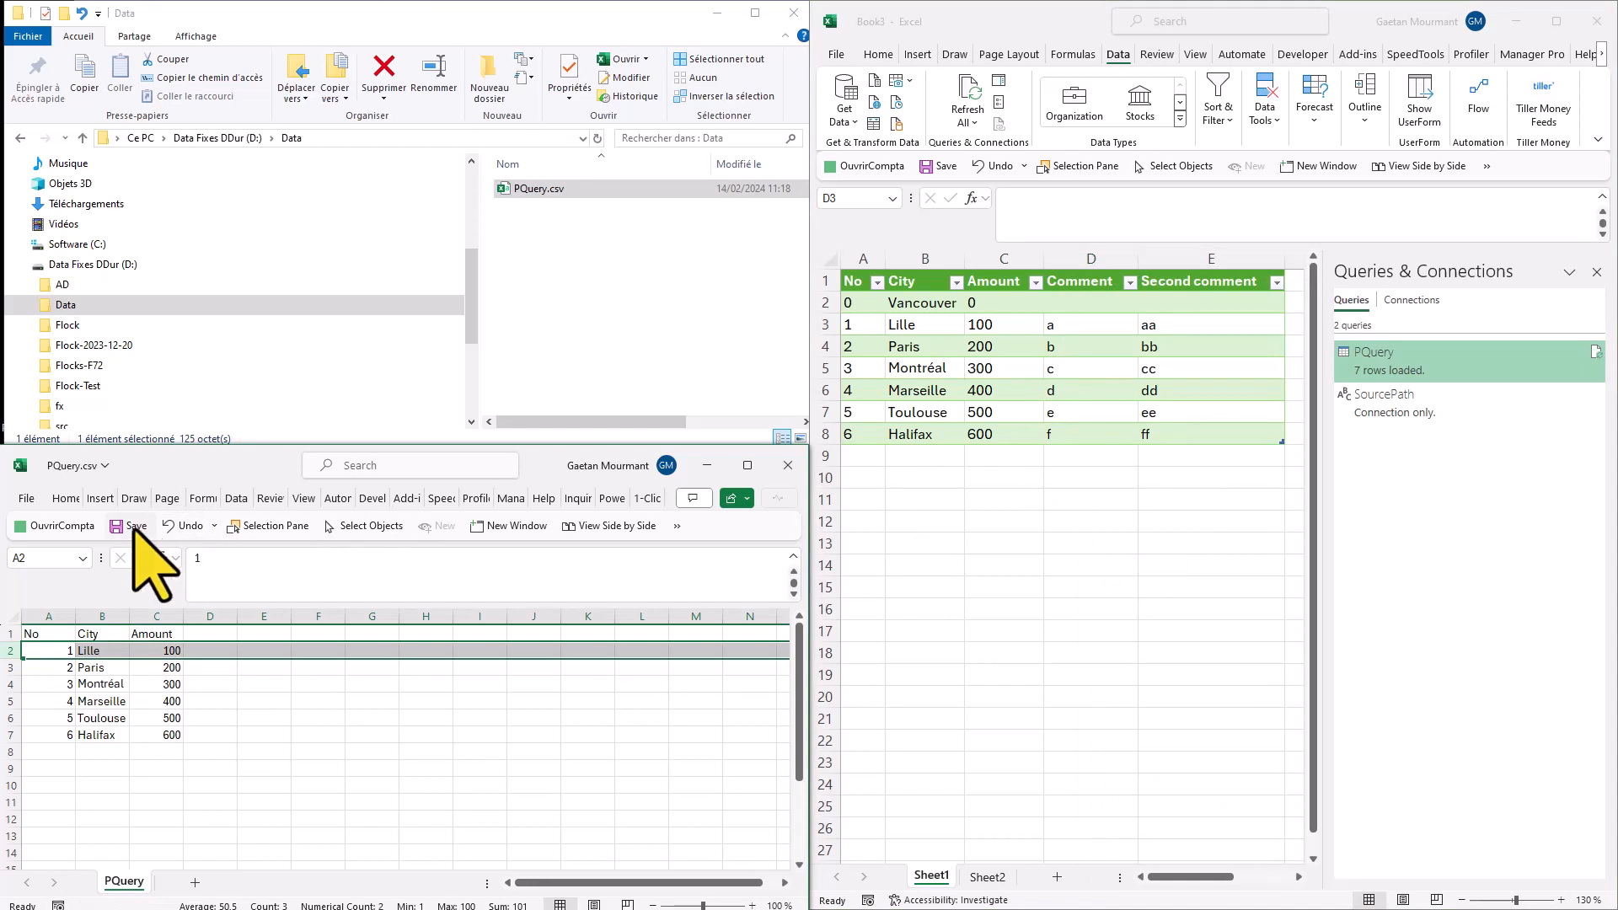
right_click(1030, 331)
click(1103, 497)
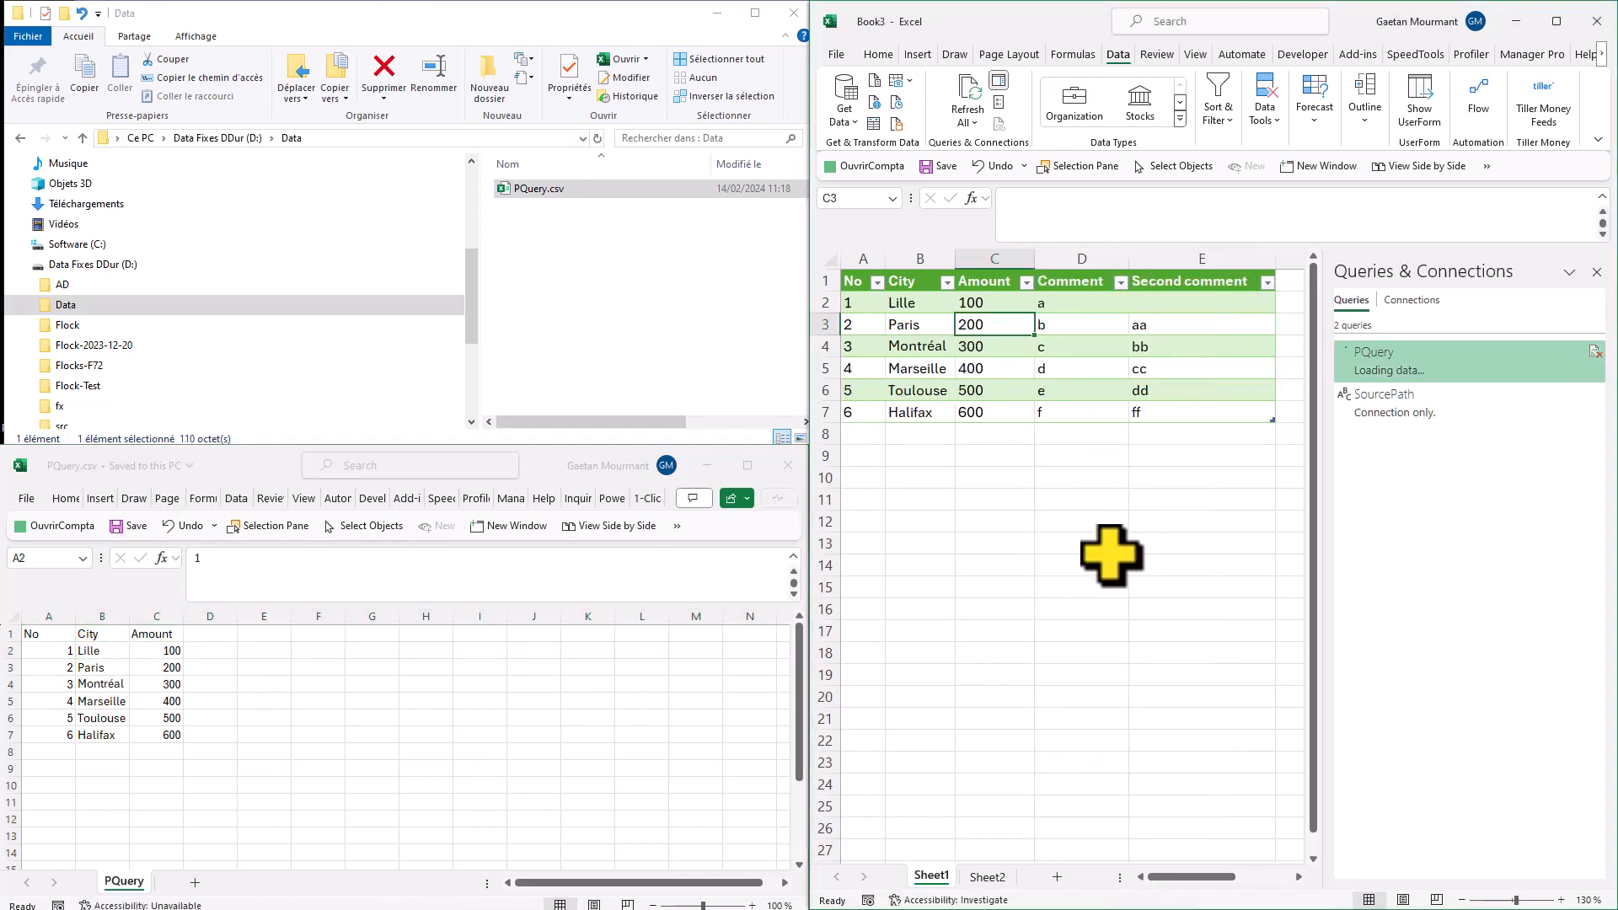
click(1095, 546)
drag(1181, 320, 1180, 408)
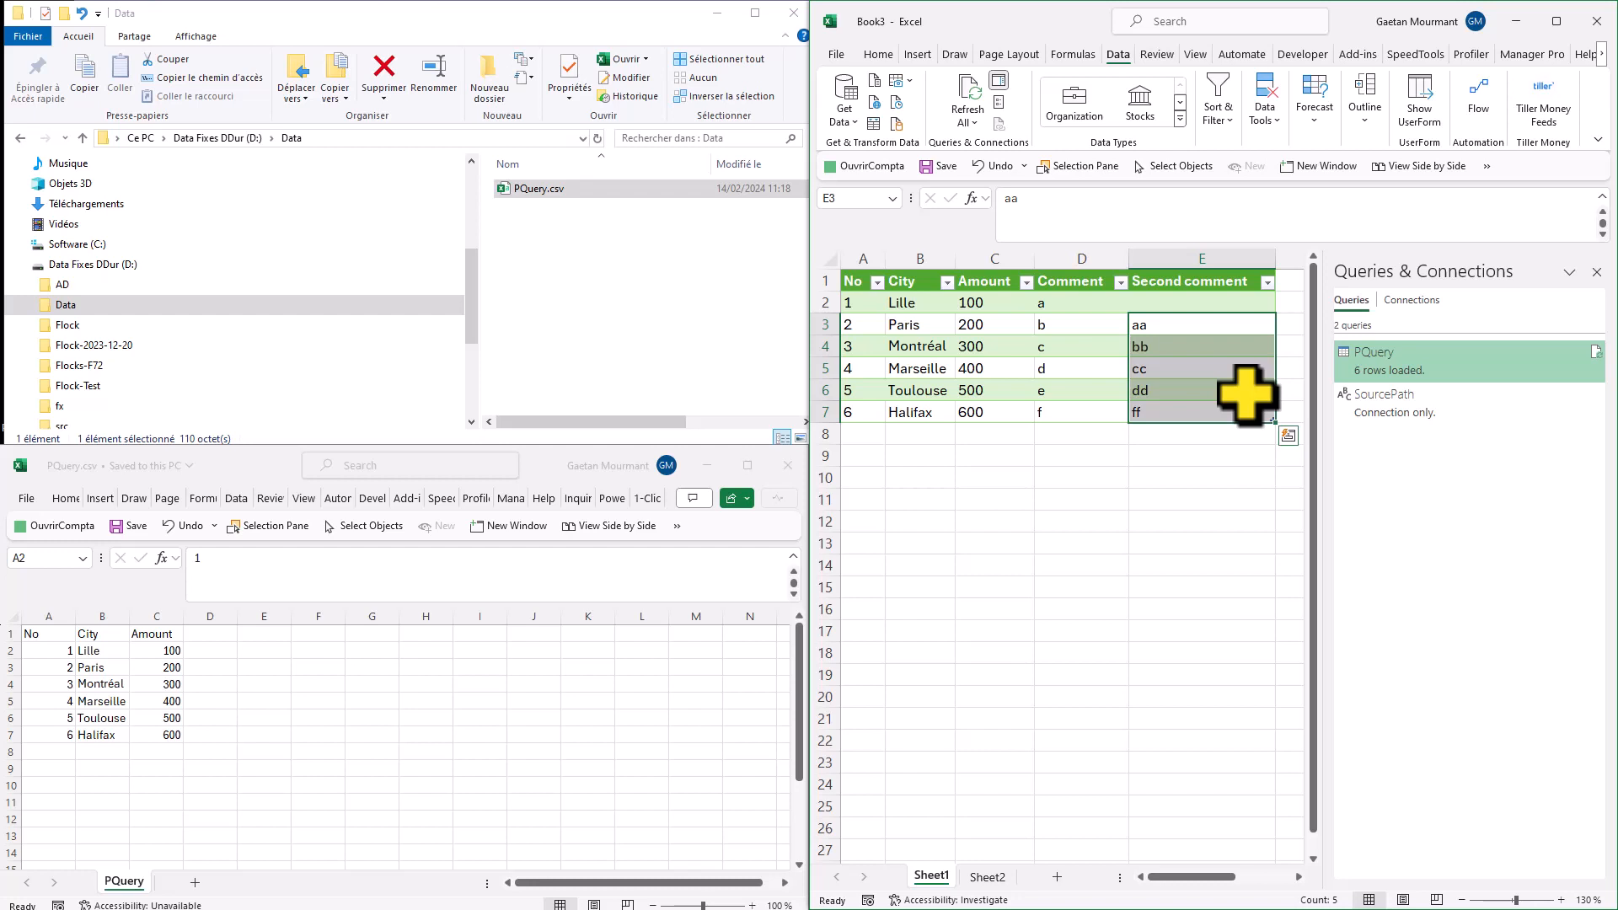
Replace the PQuery query's SourceXL expansion with one keeping only Comment and Second comment, without the name prefix, and load it back into the workbook.
click(1177, 342)
key(alt+F12)
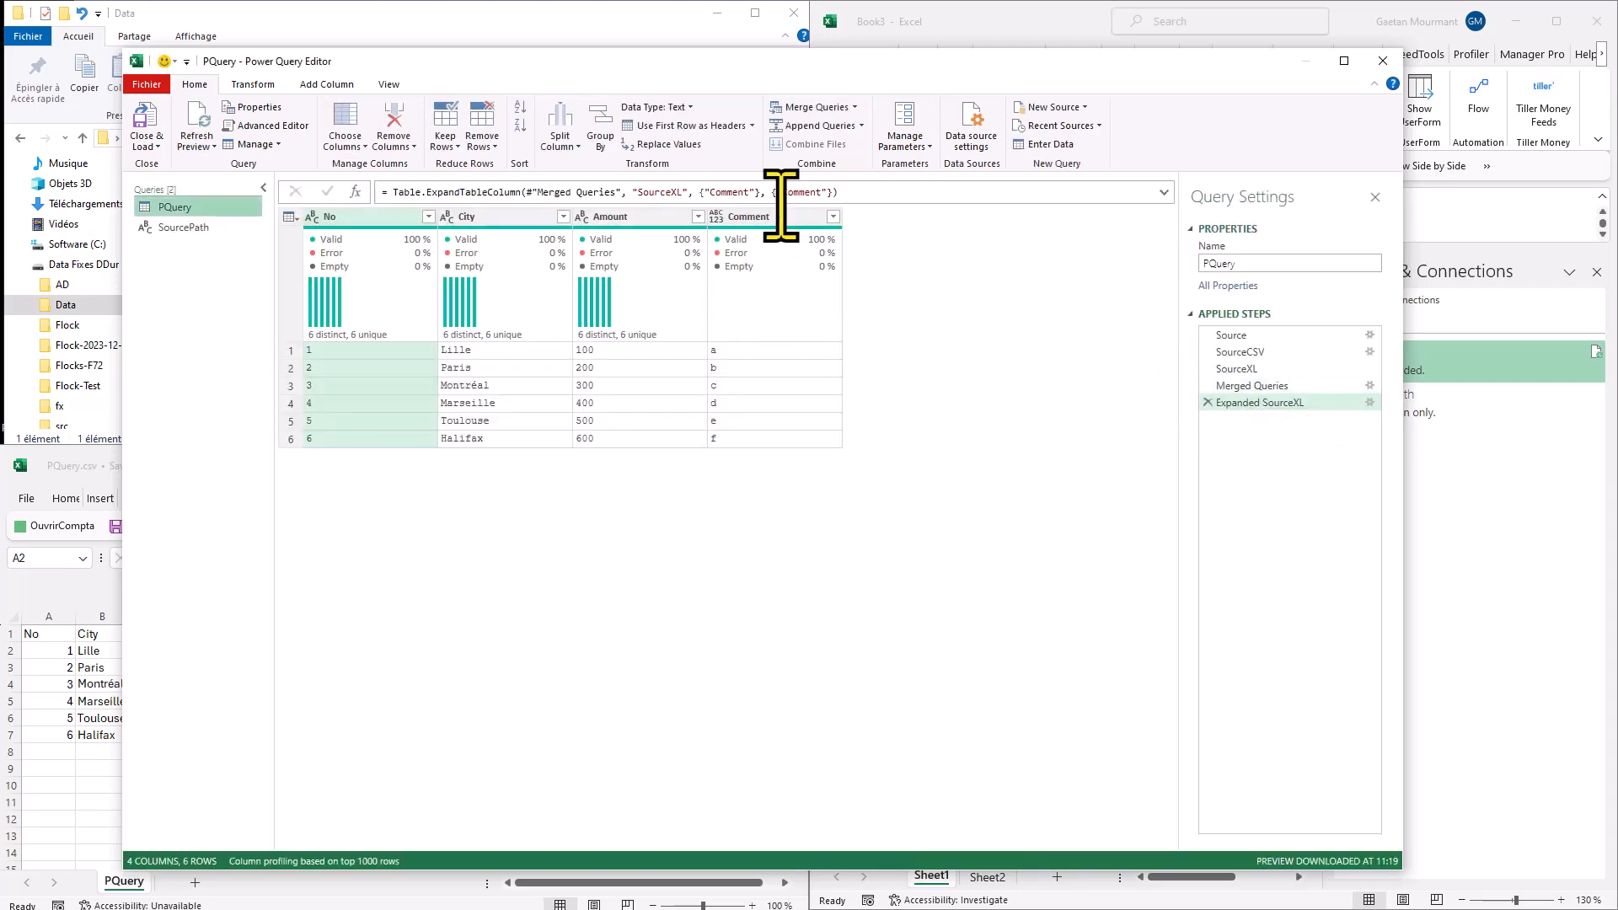
click(1207, 402)
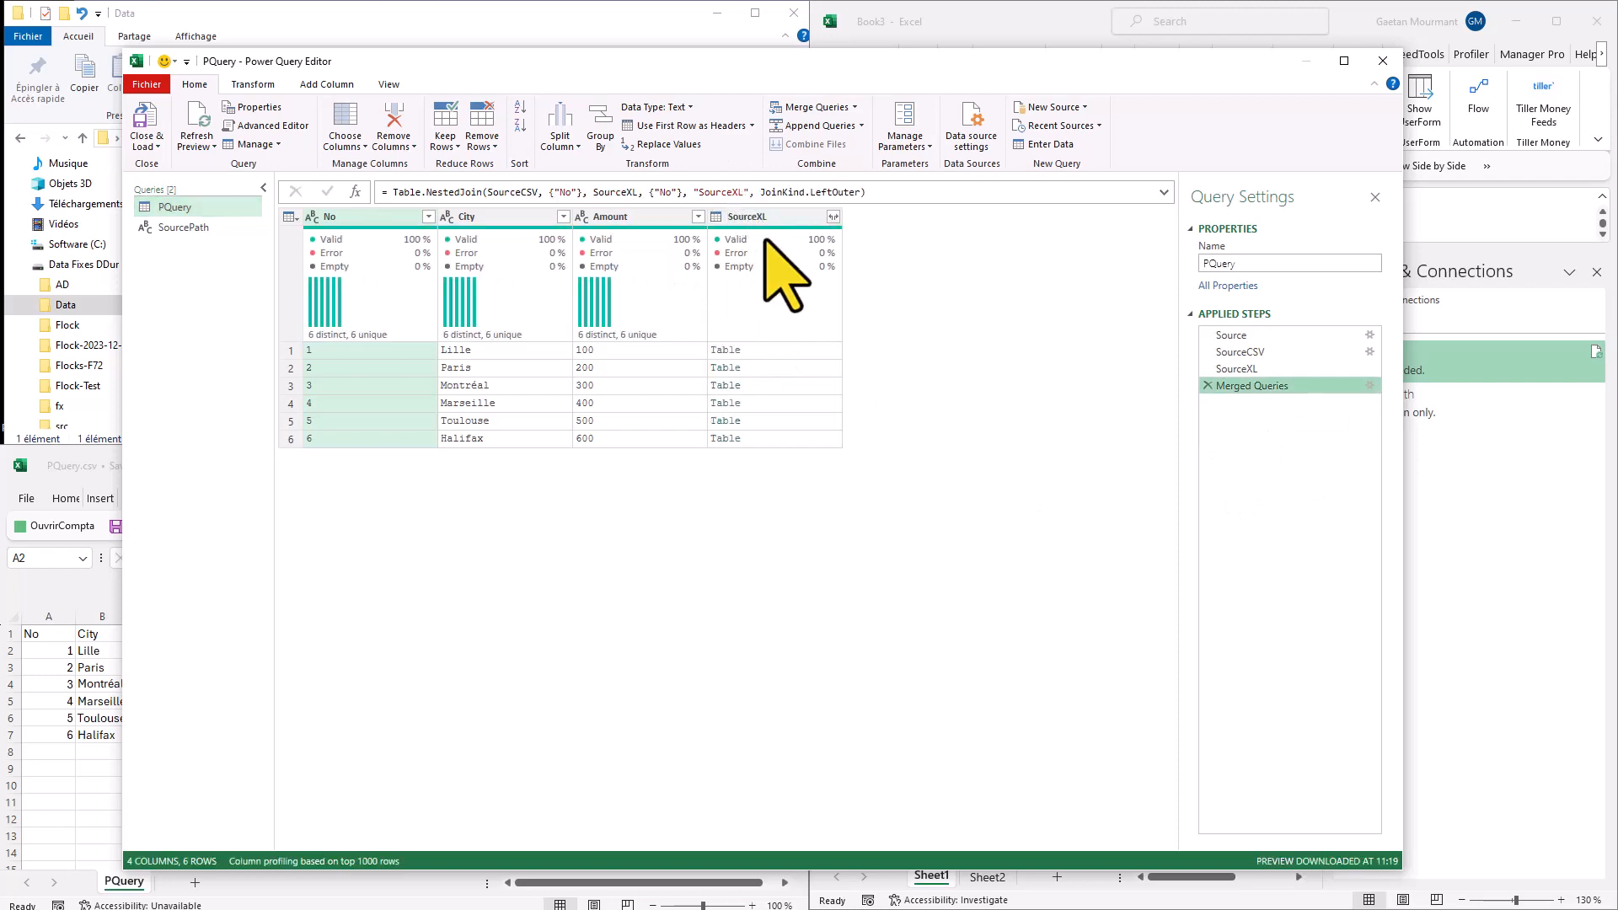
click(832, 217)
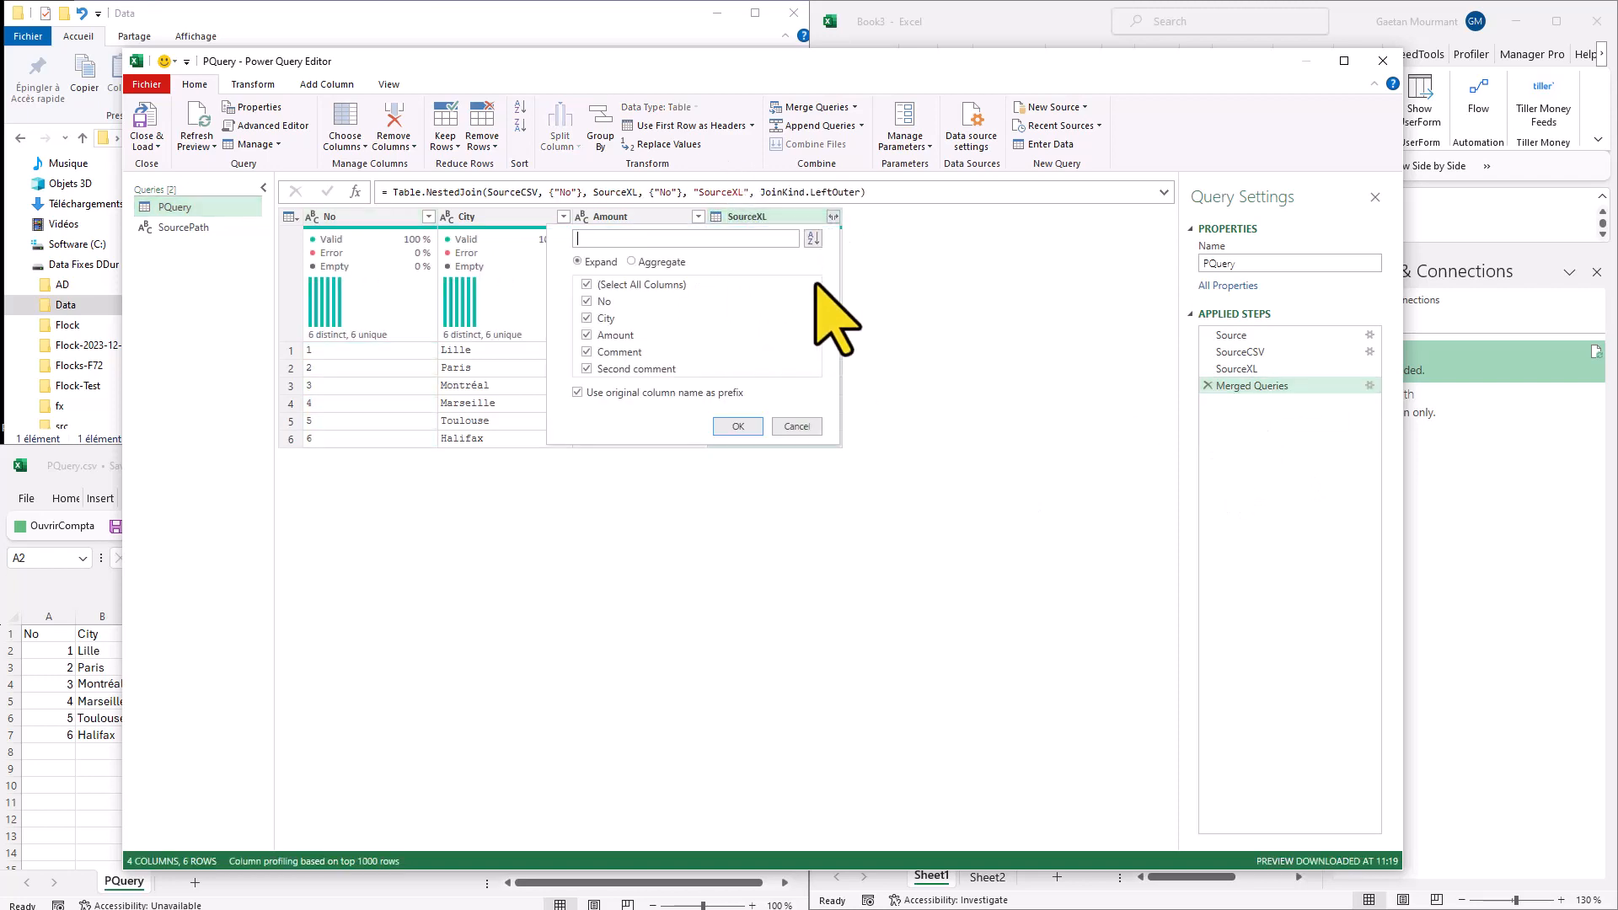
click(587, 336)
click(587, 301)
click(589, 393)
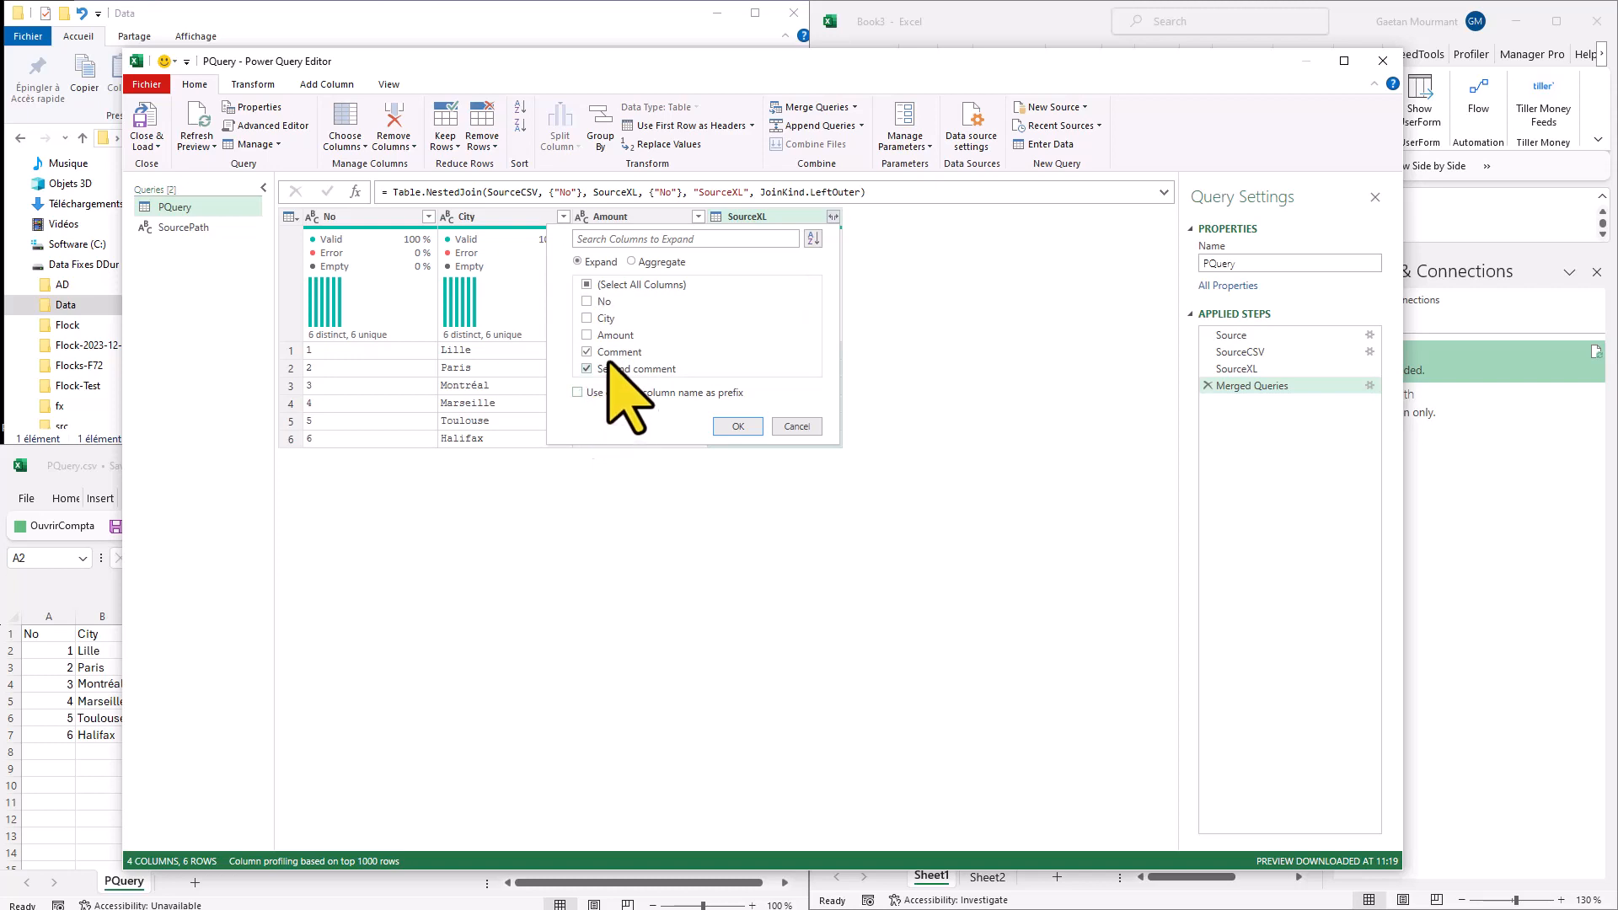
click(738, 426)
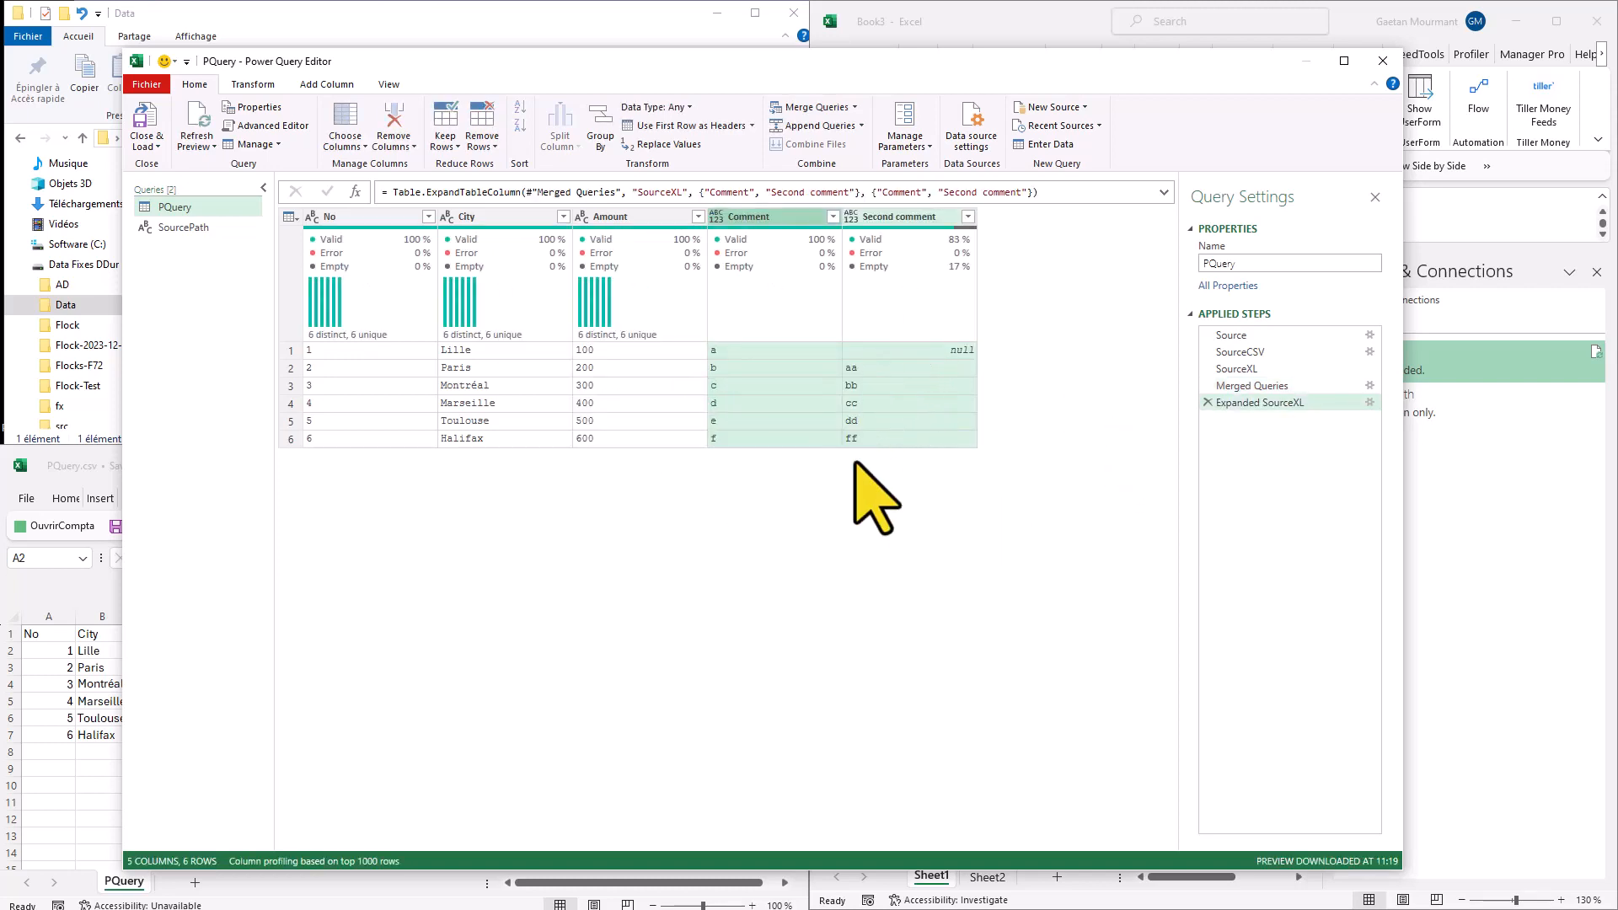
click(146, 122)
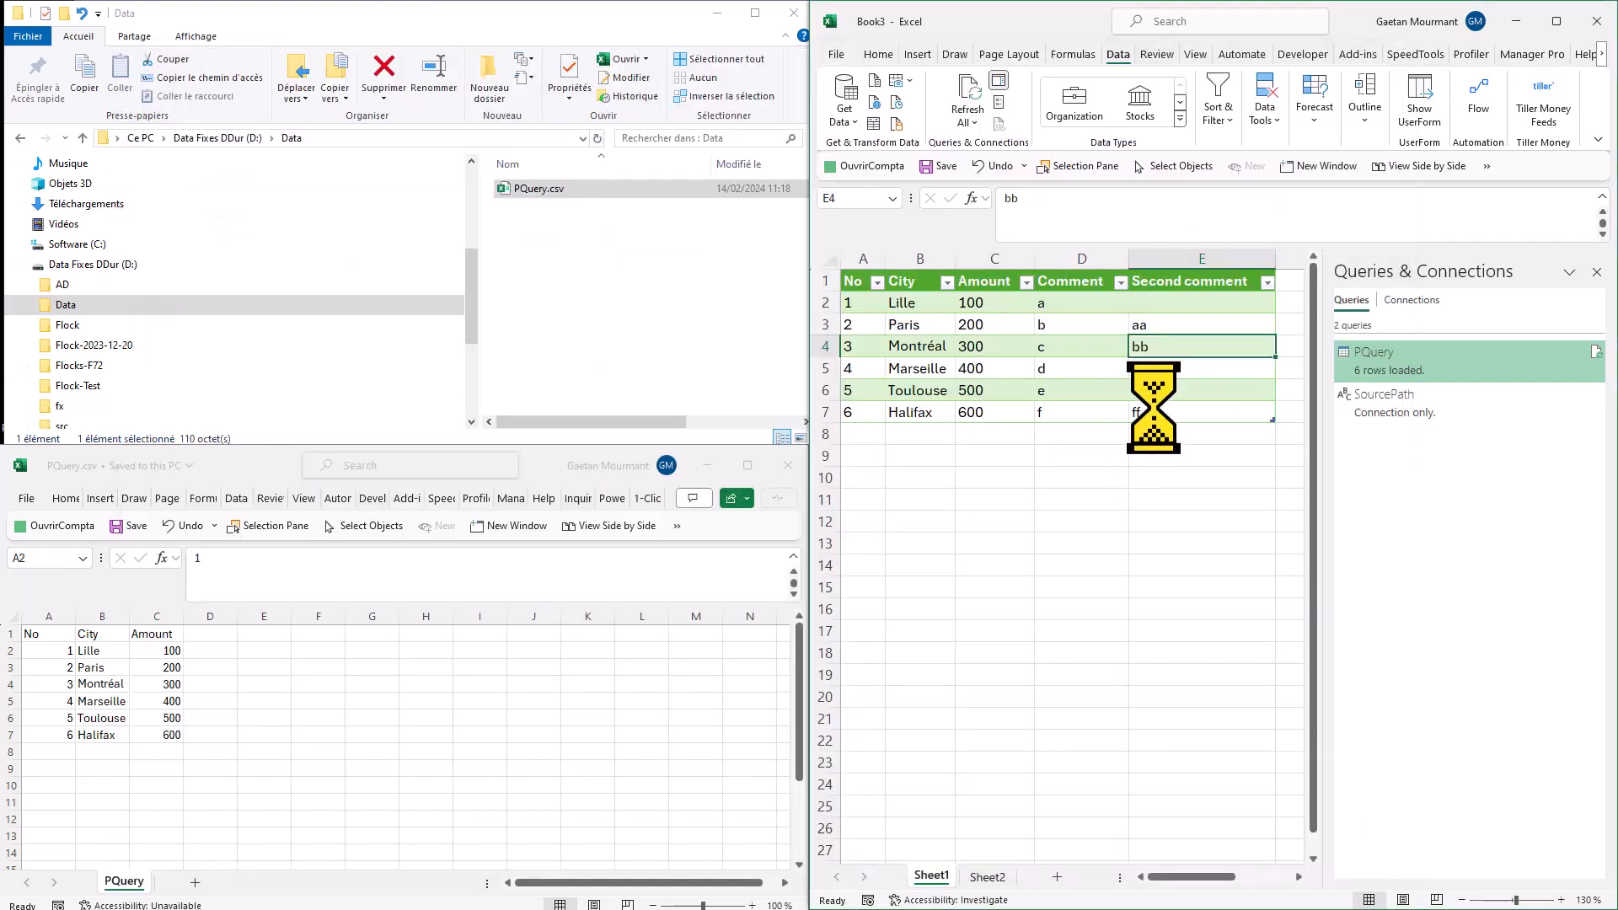
Delete the duplicate Second comment2 column from the table on Sheet1.
click(1184, 479)
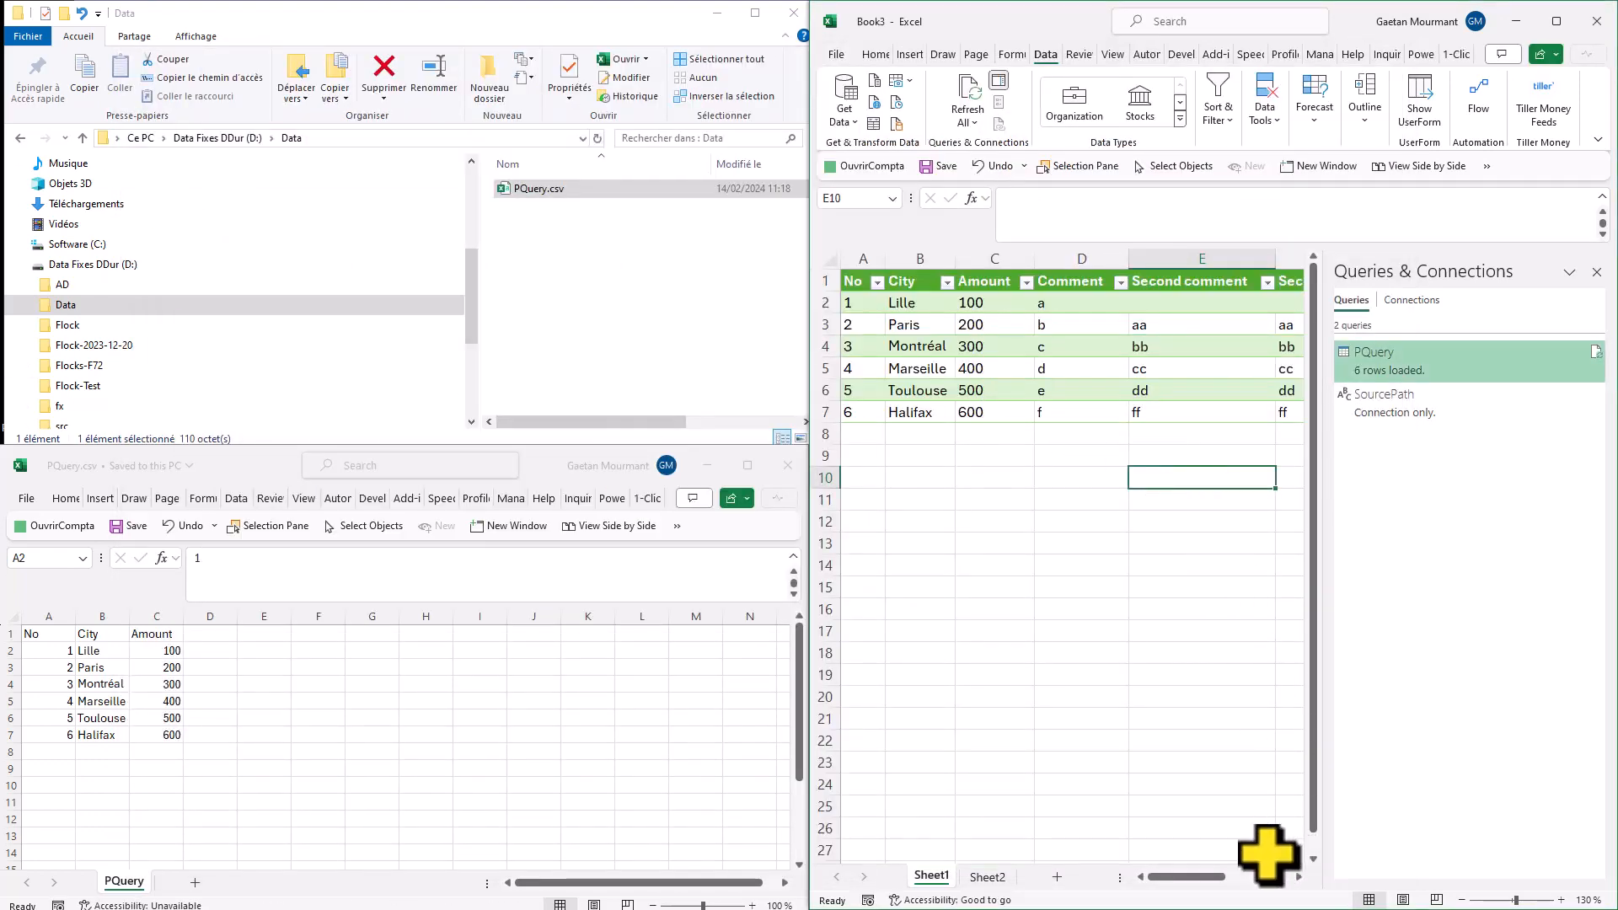
drag(1205, 880, 1229, 877)
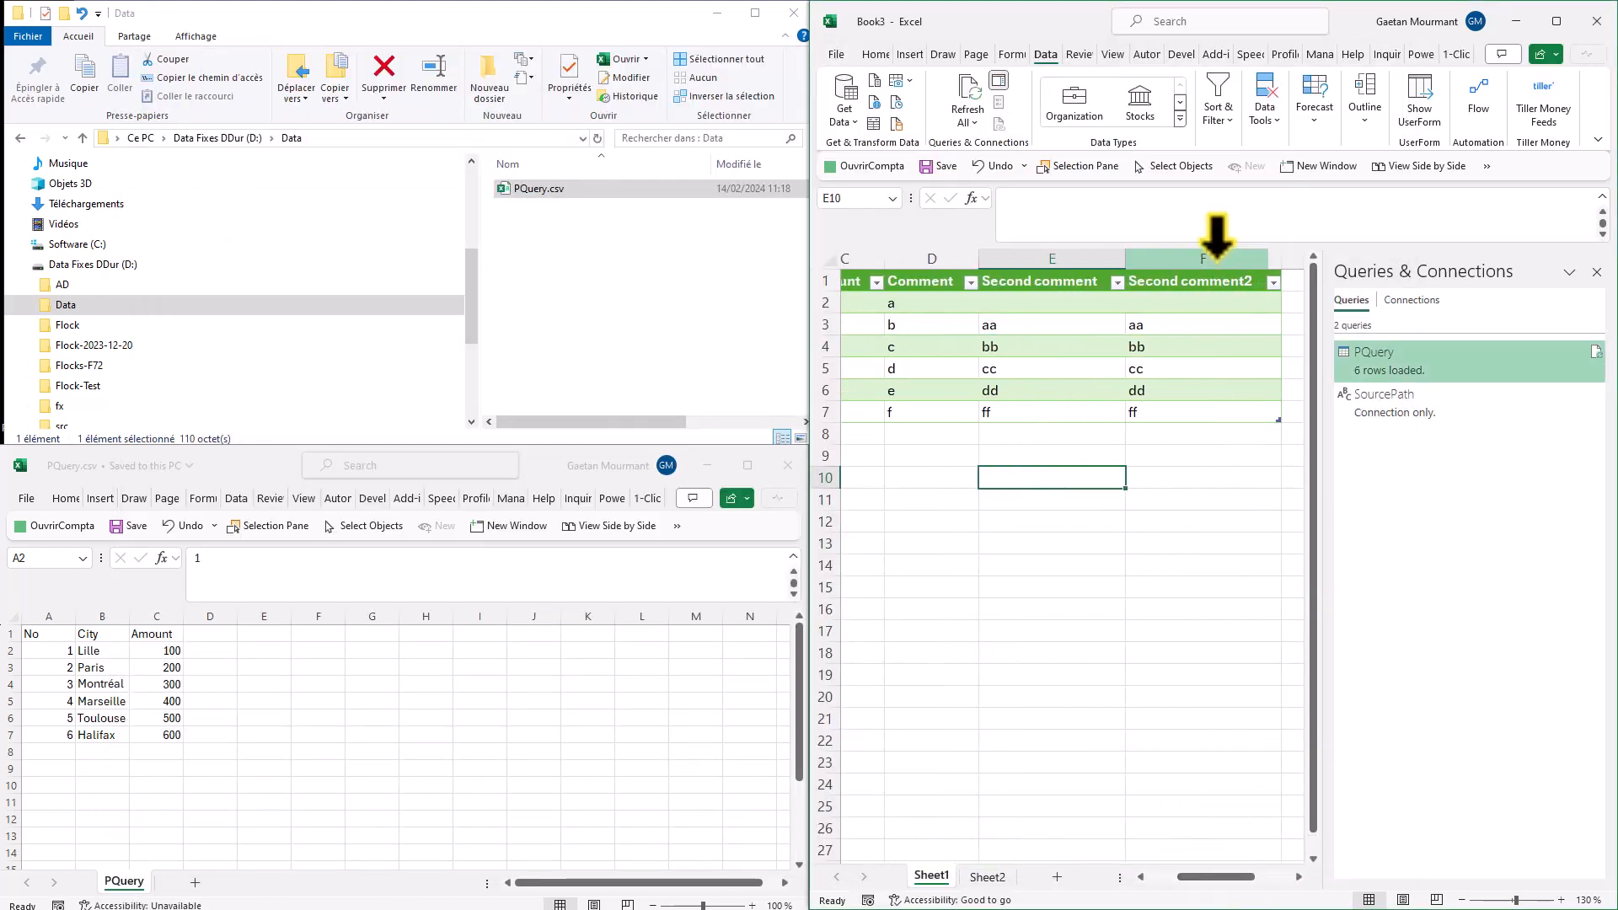
click(1213, 255)
right_click(1213, 253)
click(1270, 449)
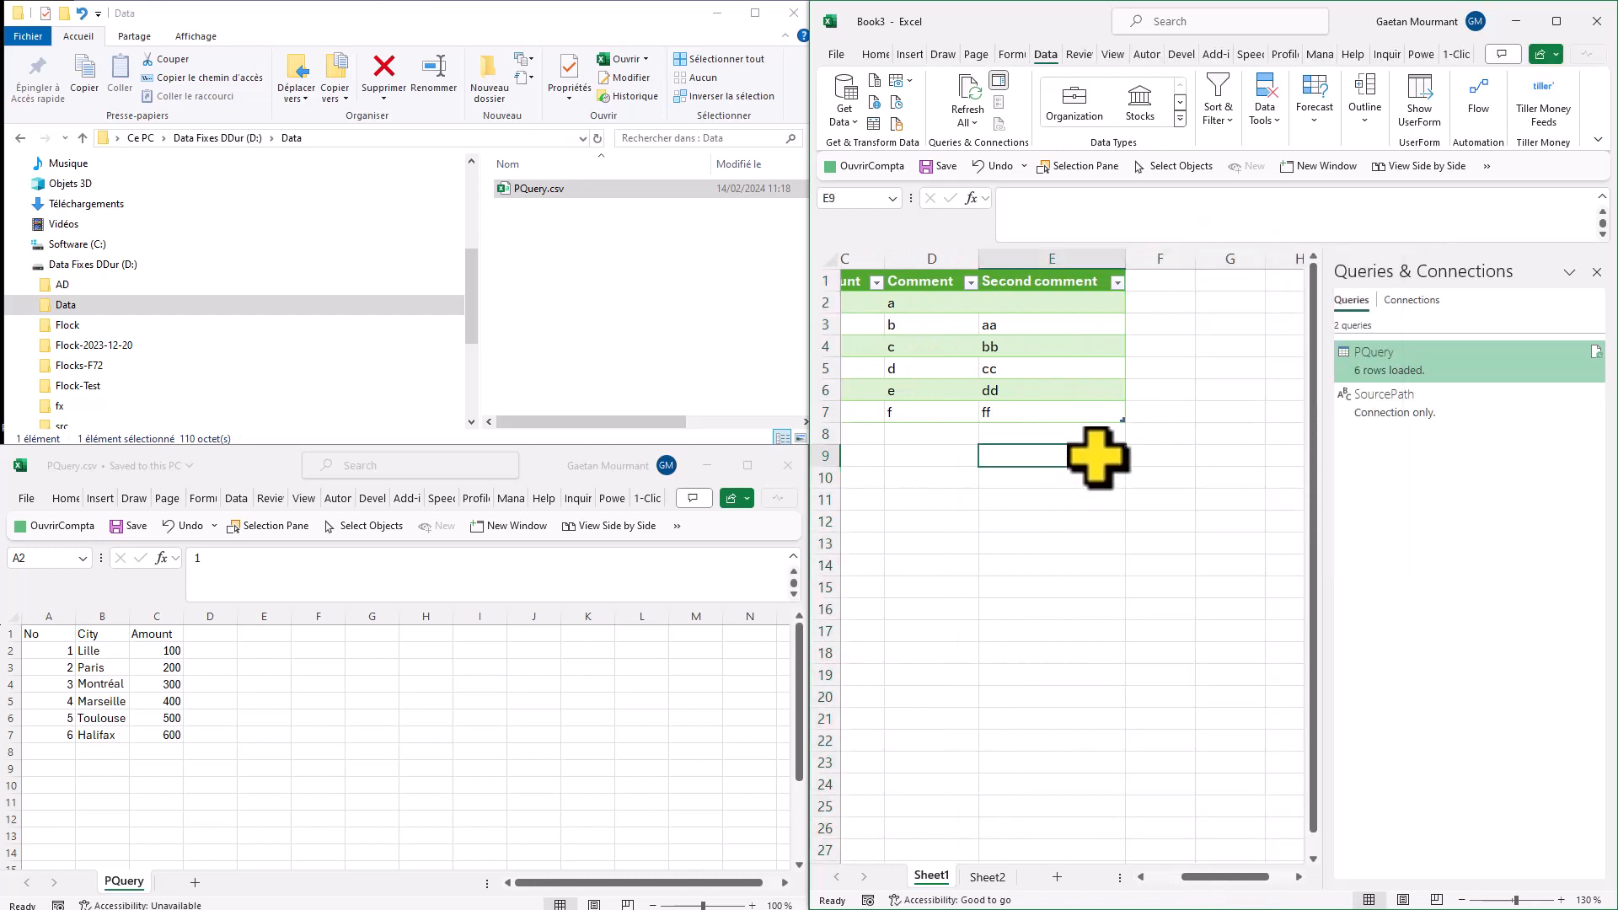
Clear all the Second comment values in the Sheet1 table.
click(1037, 283)
key(ctrl+Home)
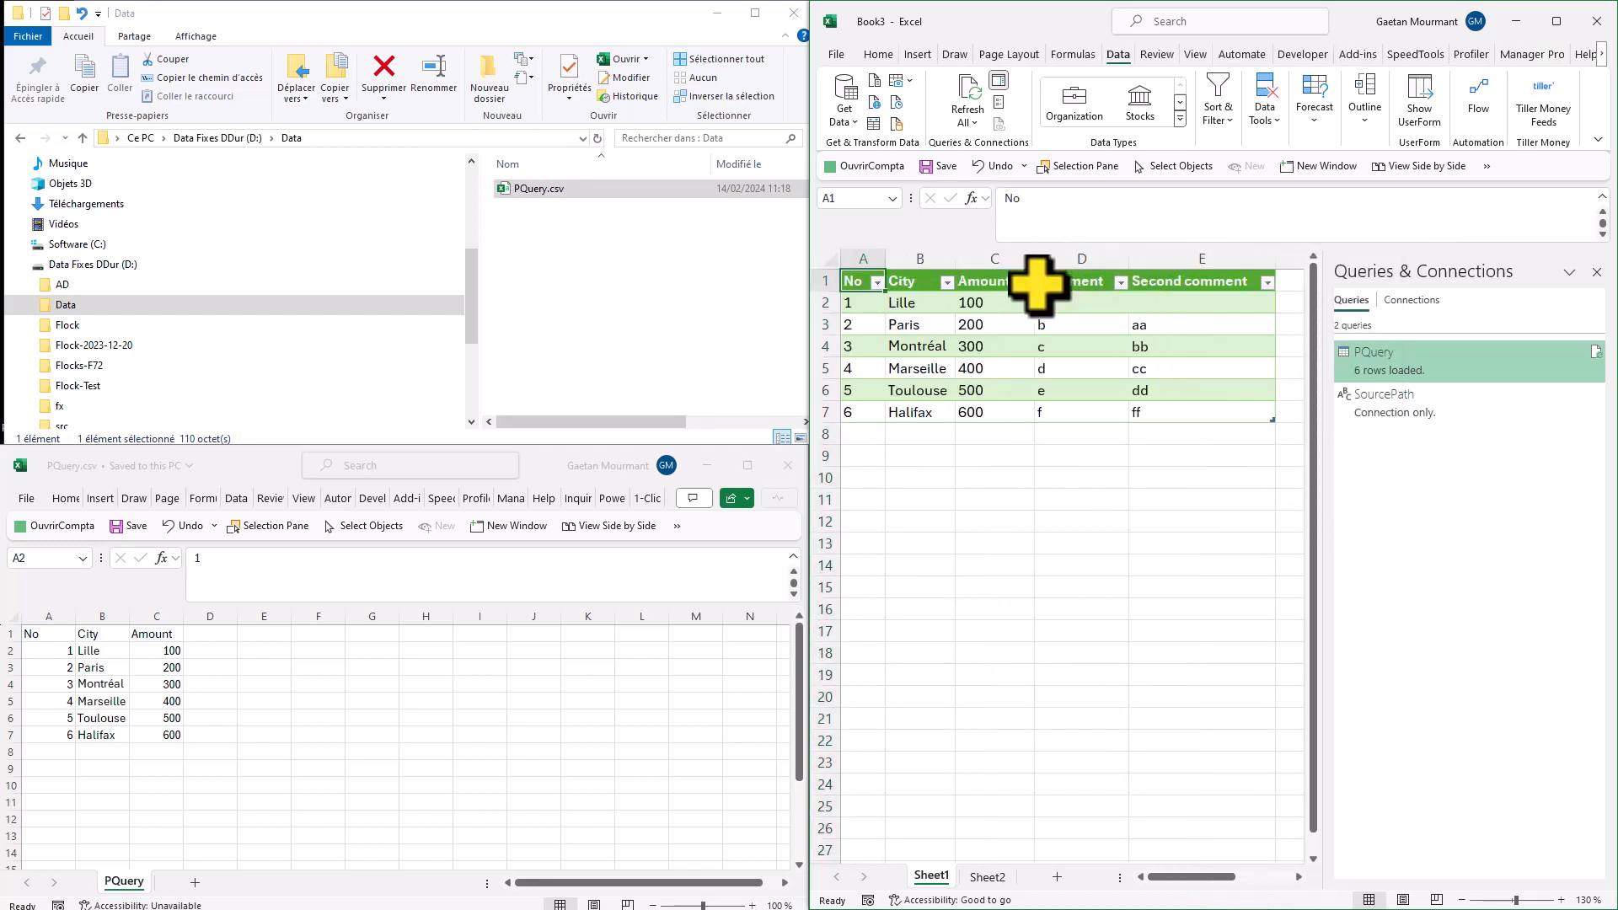
click(1146, 310)
key(ctrl+shift+Down)
key(ctrl+shift+Down)
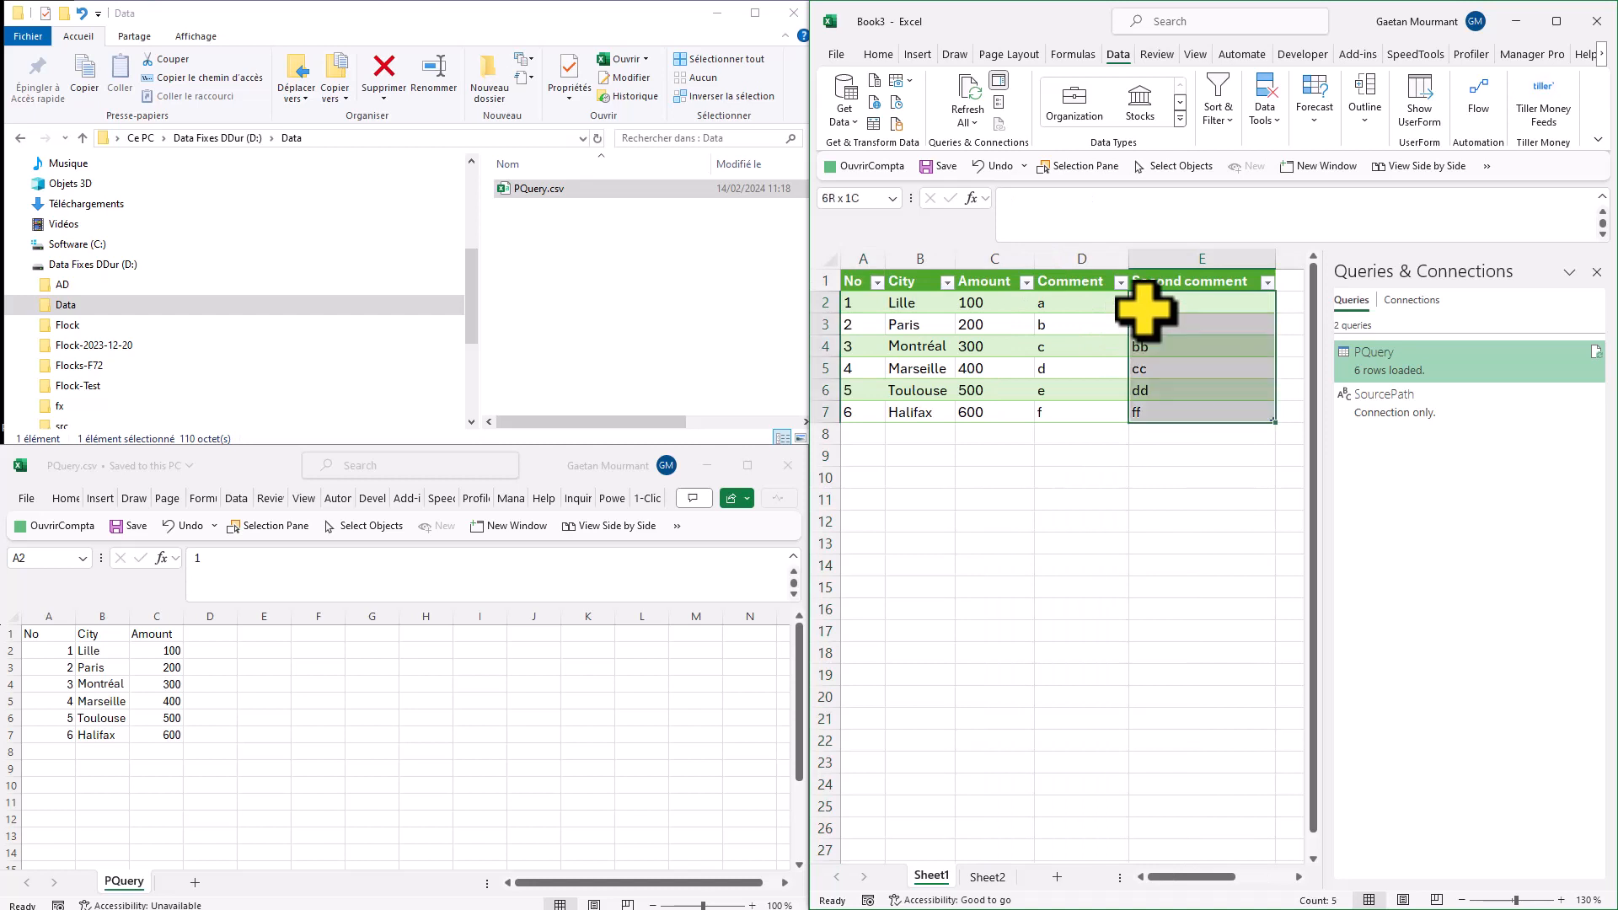
key(Delete)
Fill the Second comment column with aa, bb, cc, dd, ee and ff for rows No 1 to 6.
key(Up)
key(Down)
text(bb)
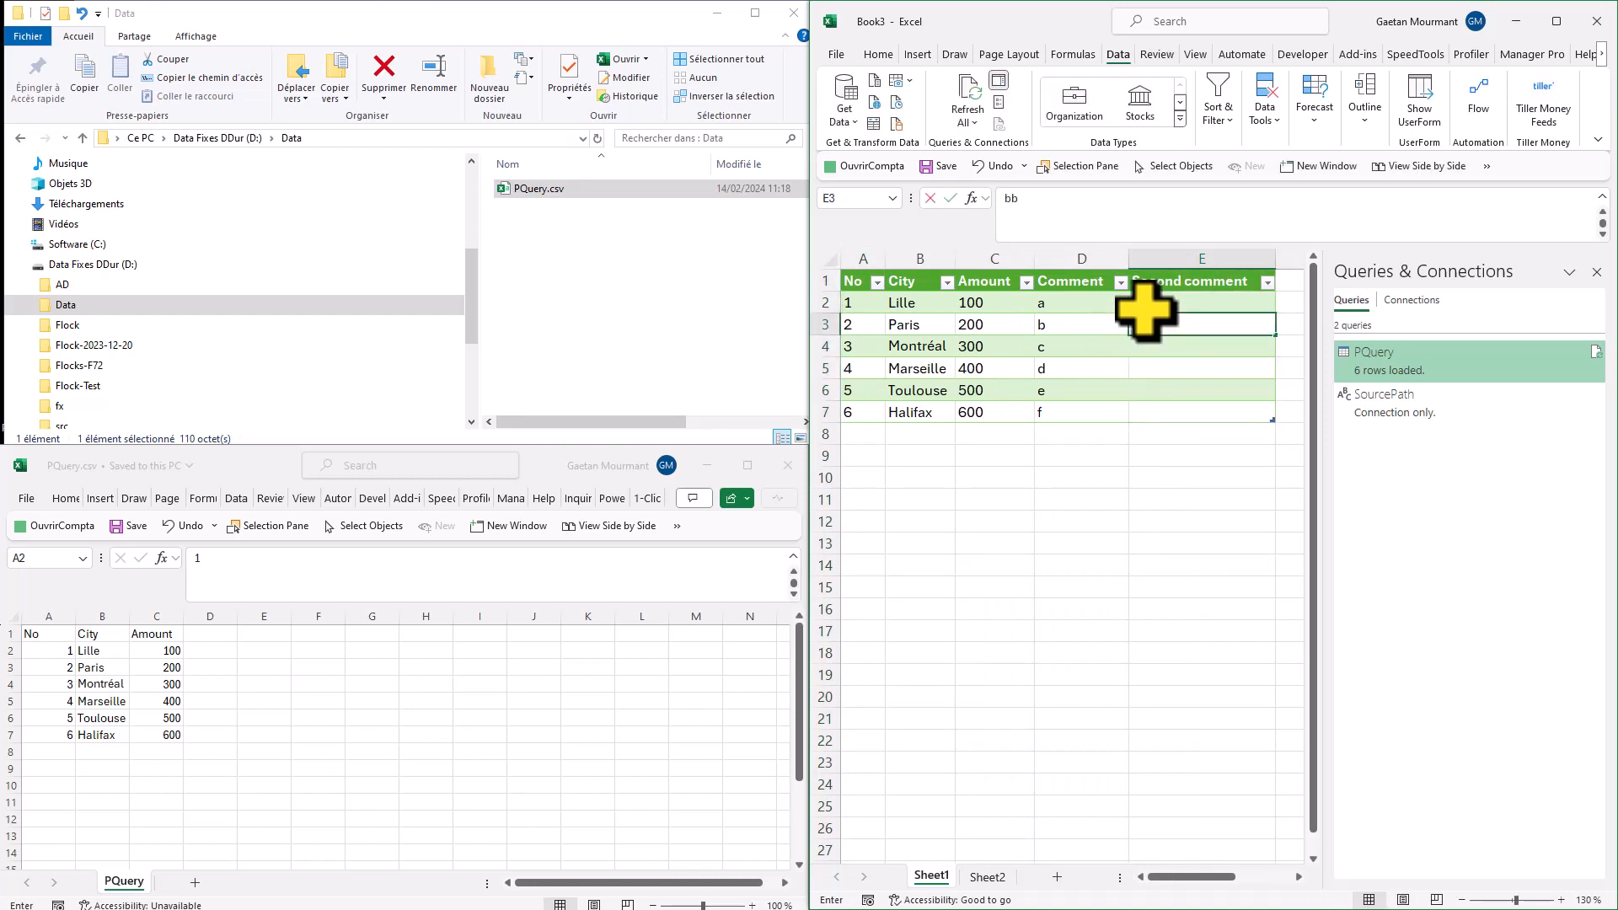
text(cc)
key(Return)
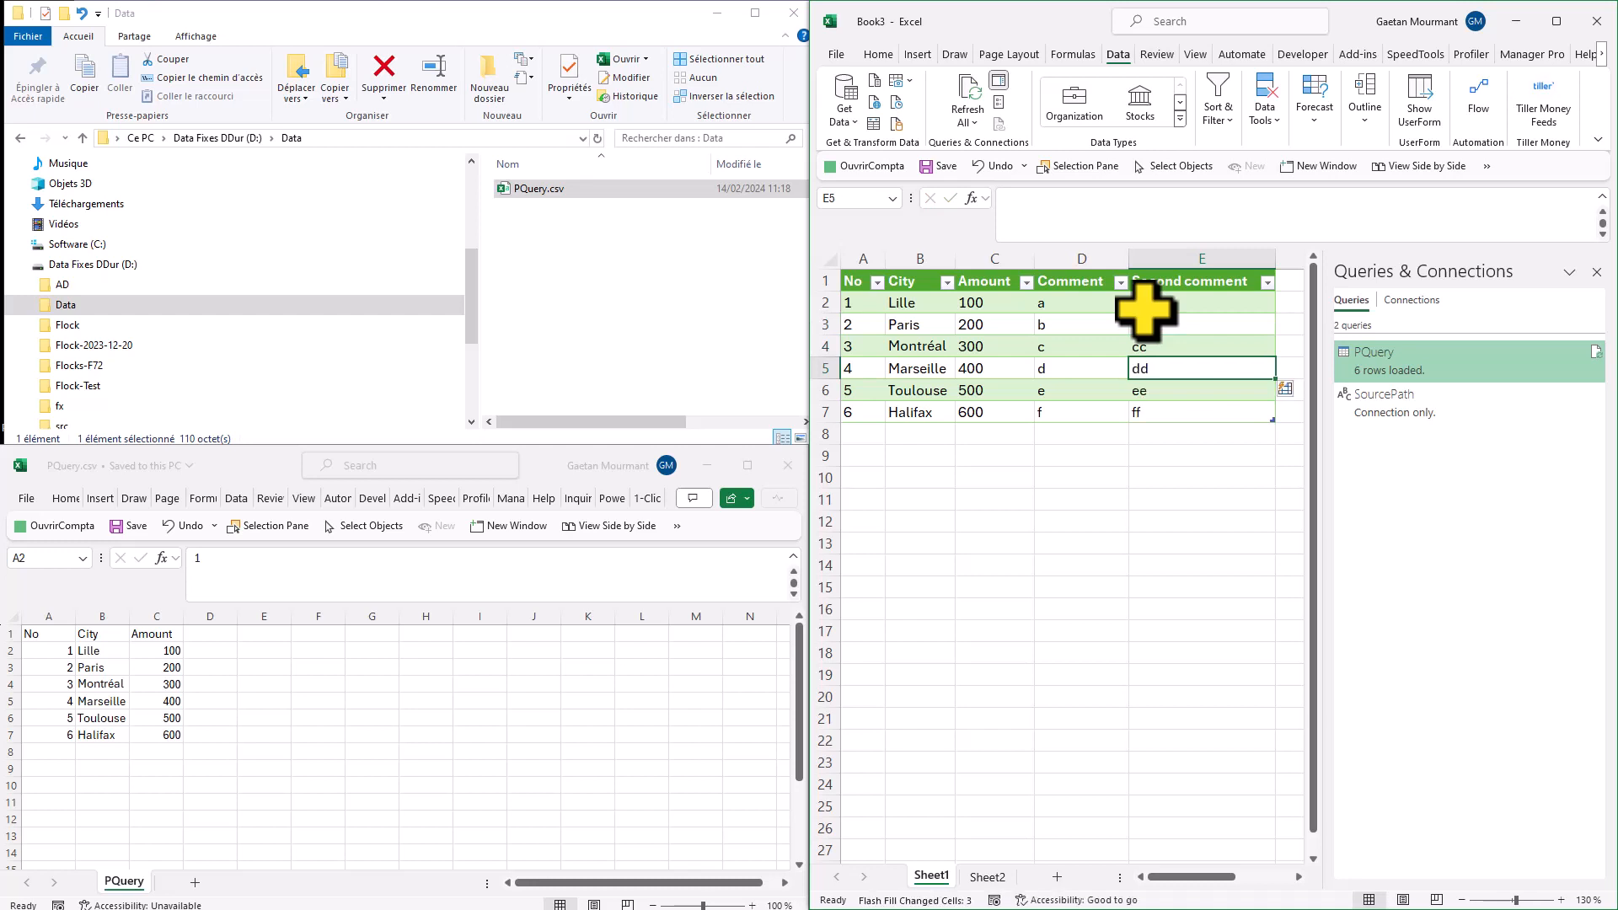
click(1148, 307)
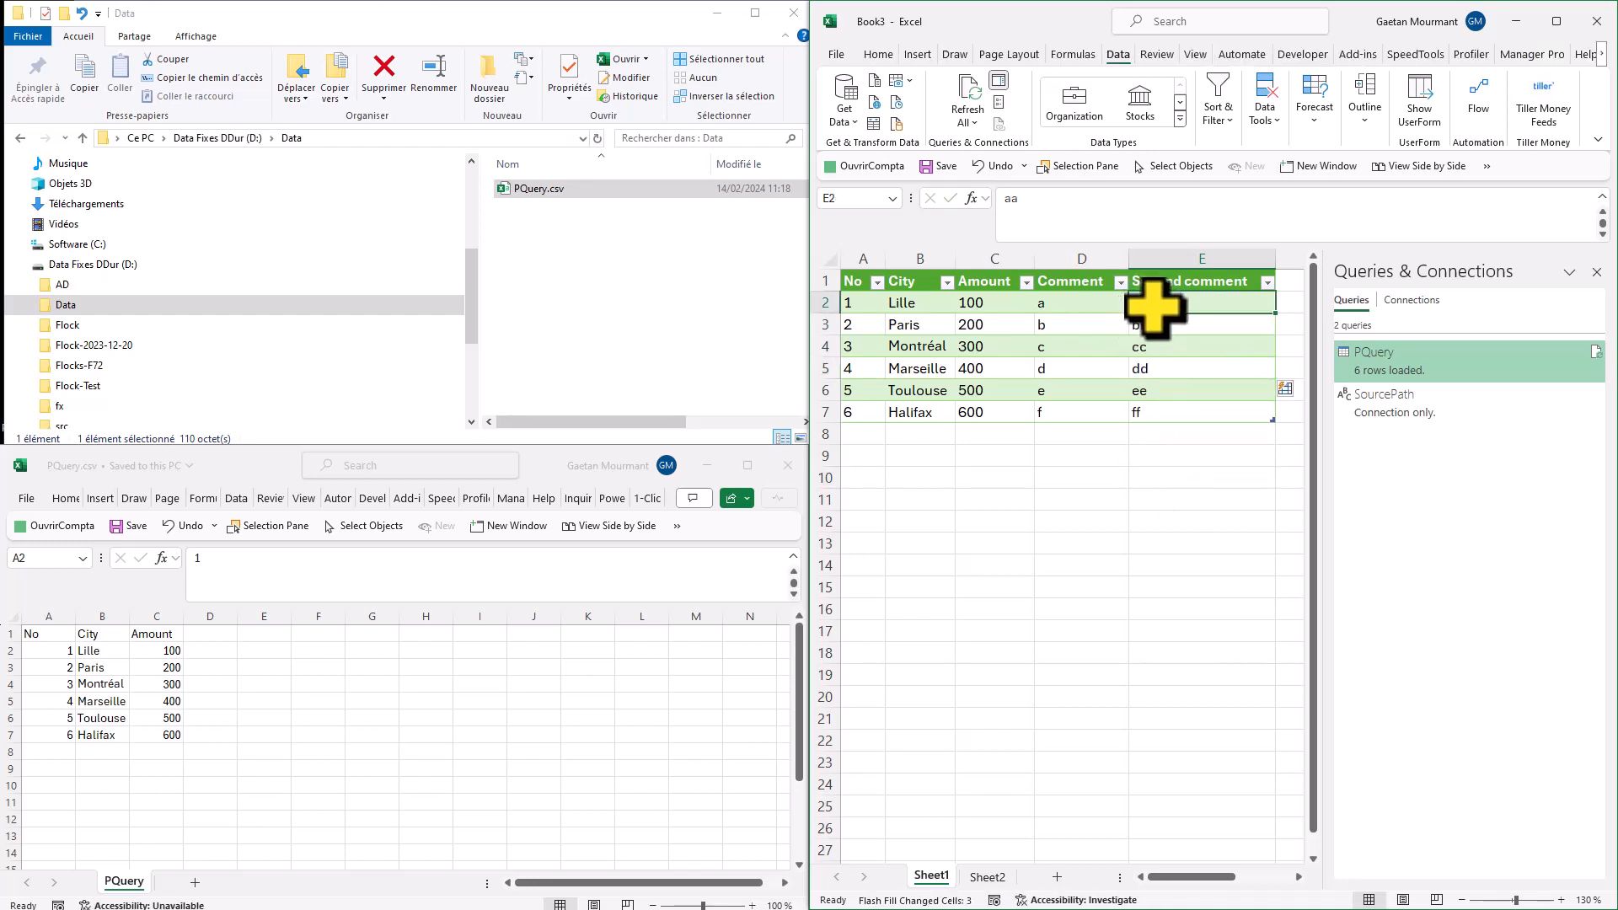
Insert a row above Lille in PQuery.csv with No 0, City Vancouver and Amount 0.
click(12, 651)
right_click(12, 652)
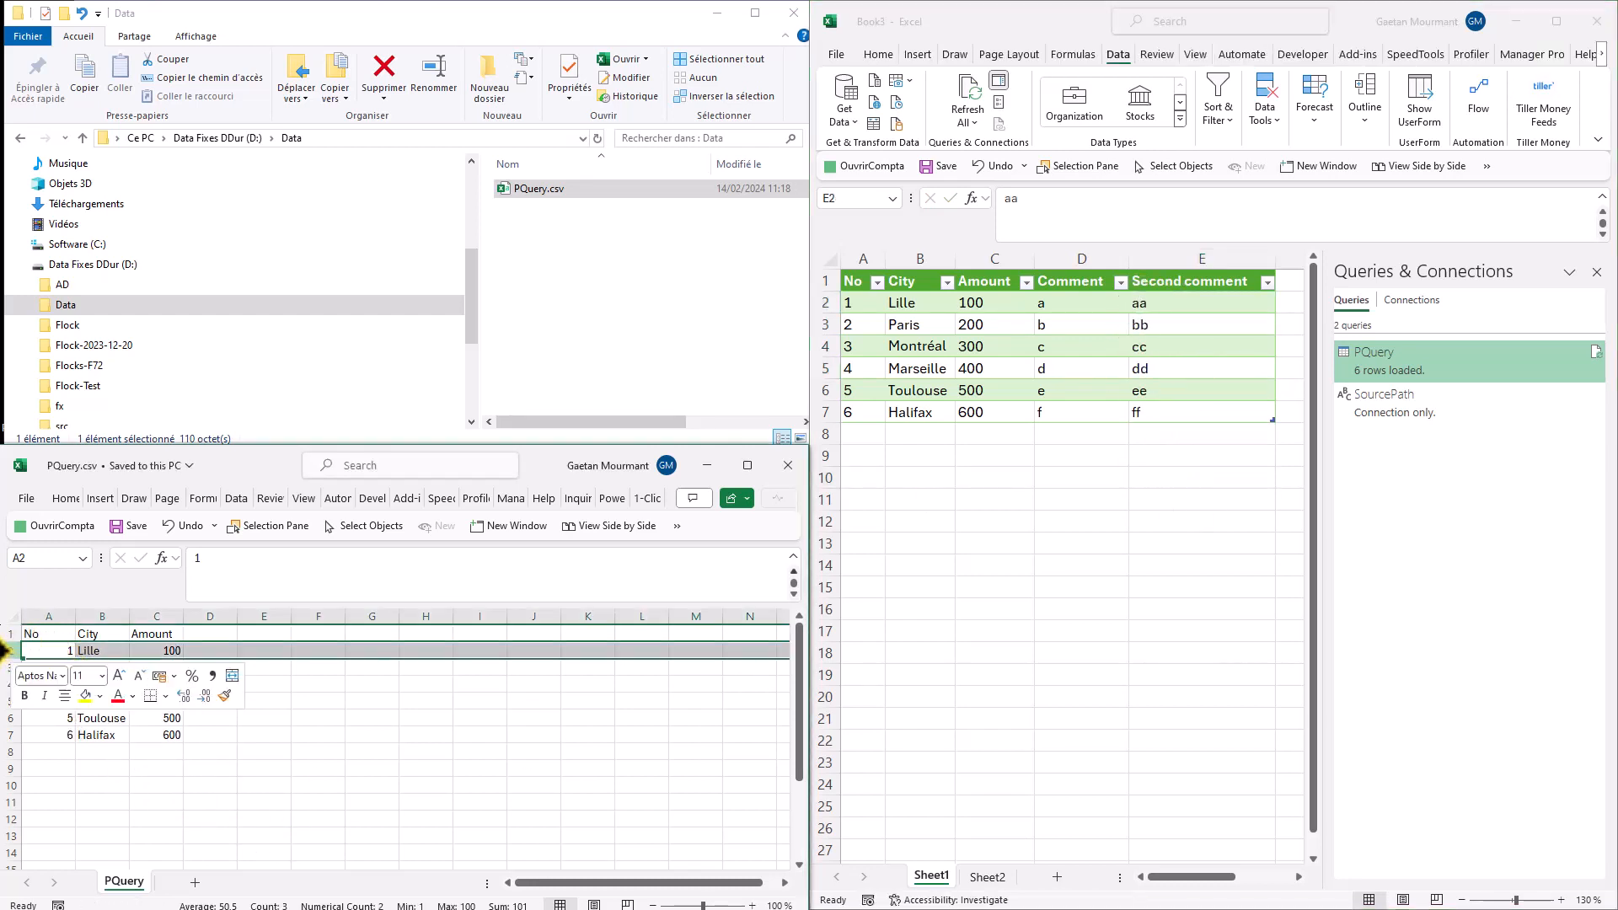
click(38, 492)
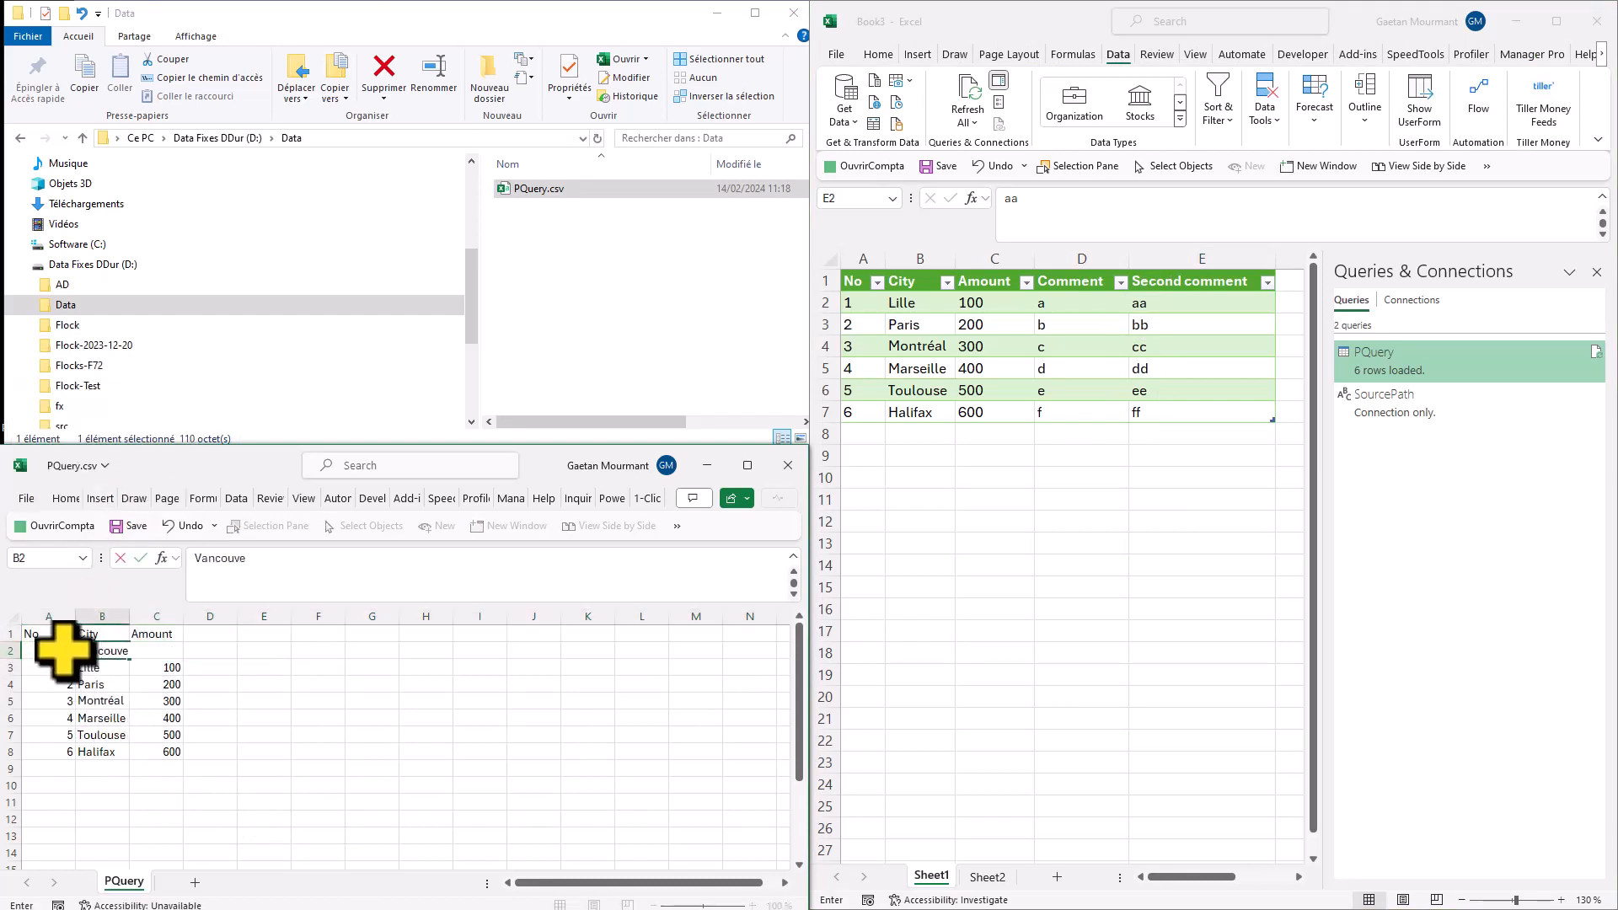
text(Vancouve)
key(Tab)
text(0)
key(Tab)
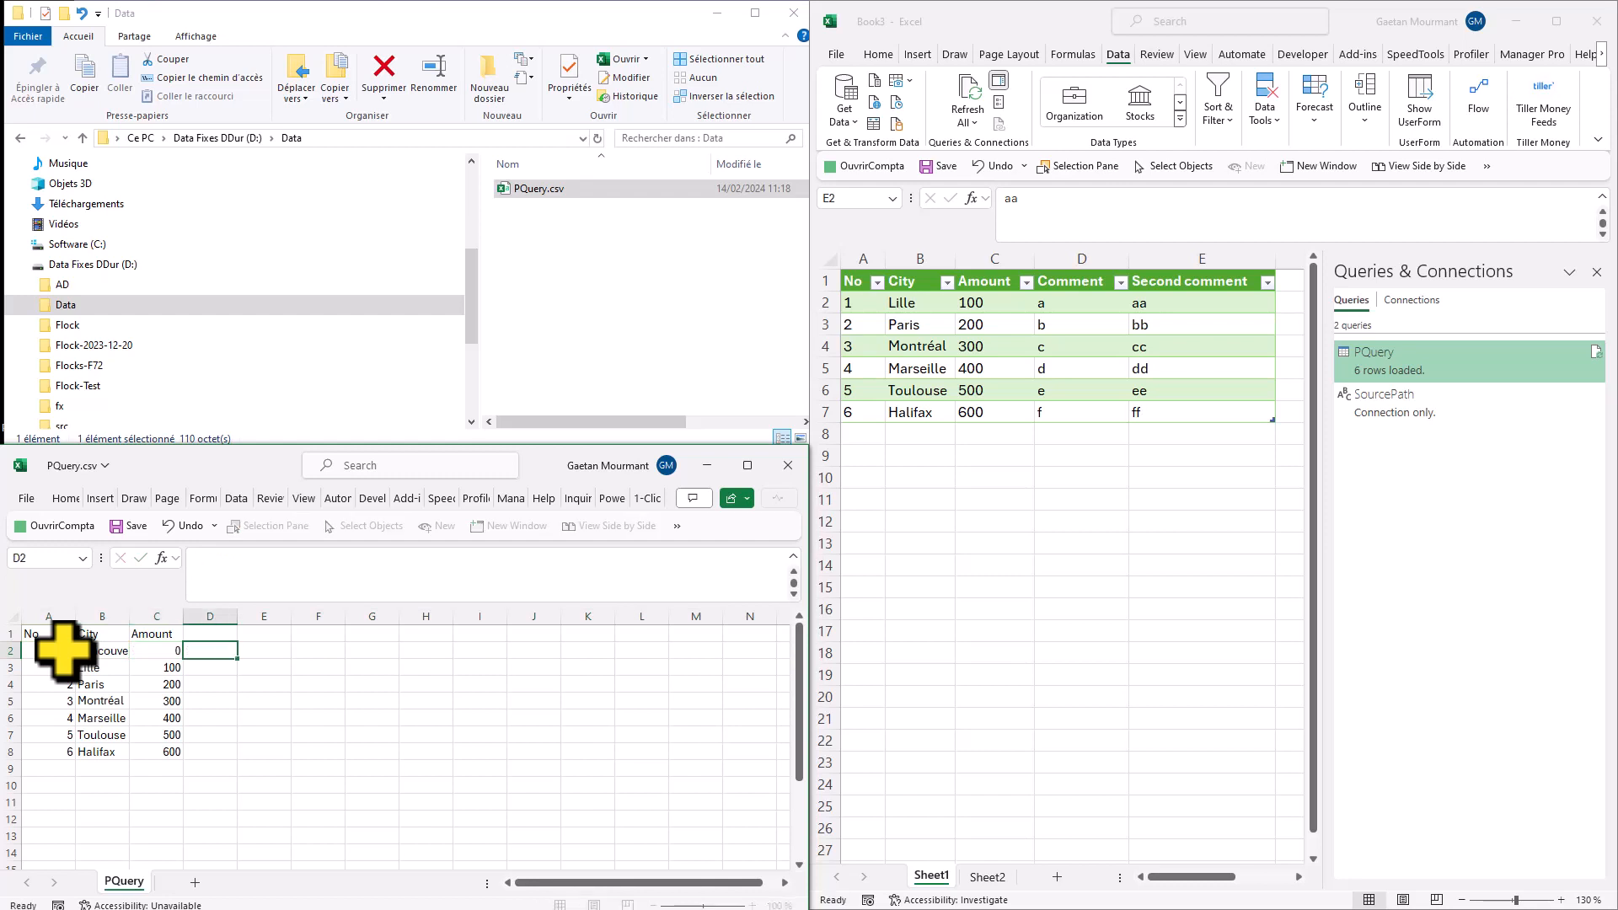
Refresh the query table on Sheet1 to check that the comments stay matched.
click(1095, 324)
right_click(1095, 325)
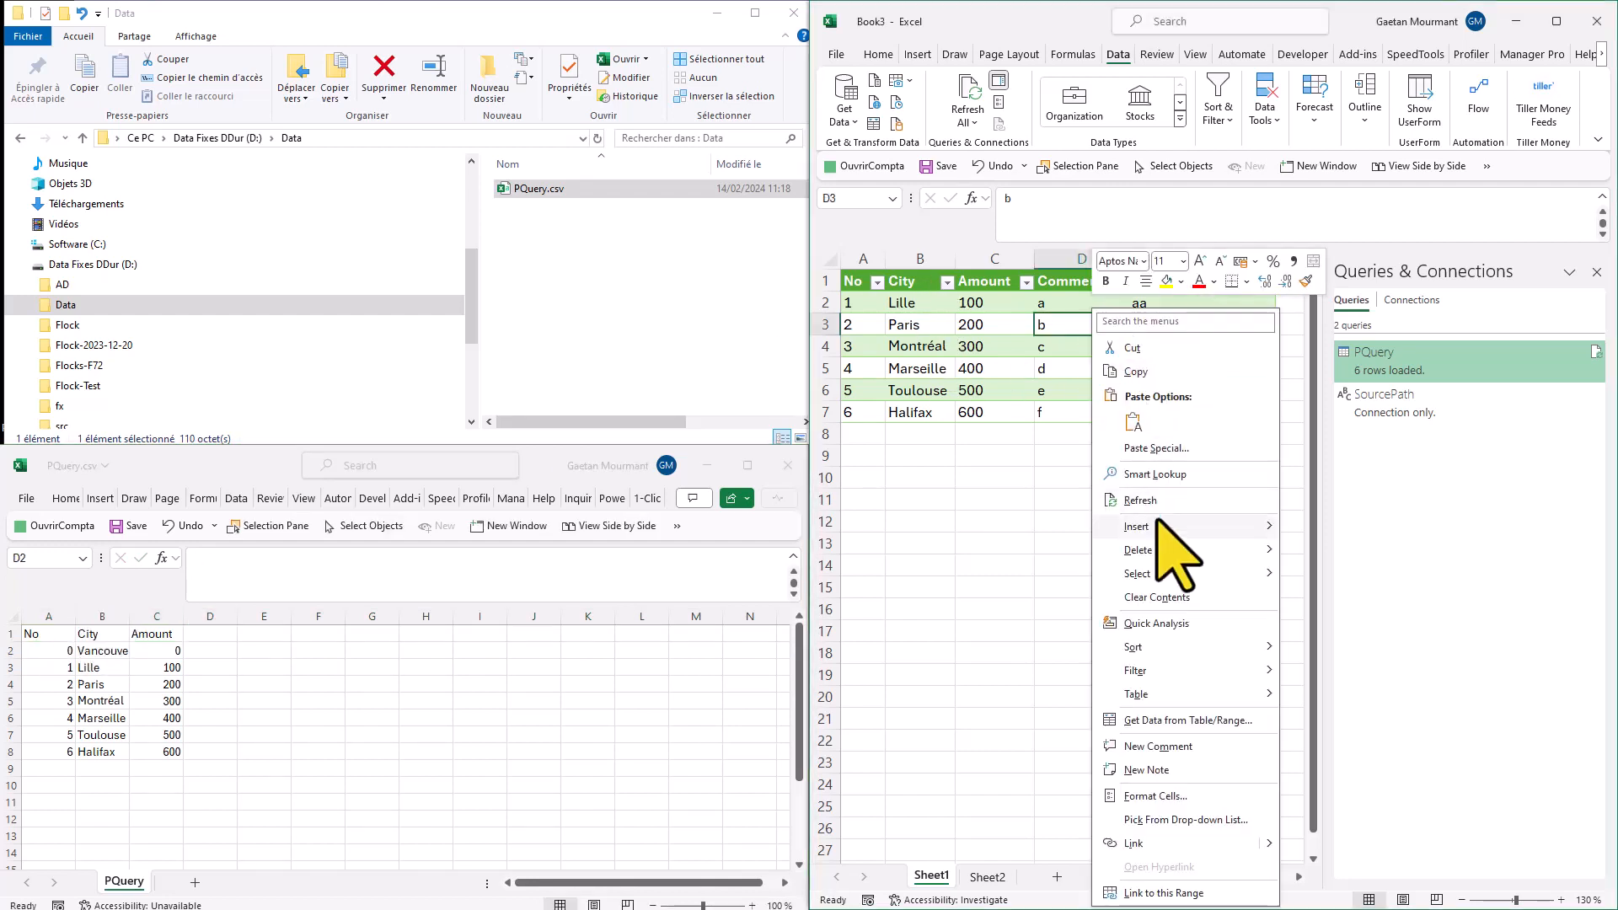
click(1141, 500)
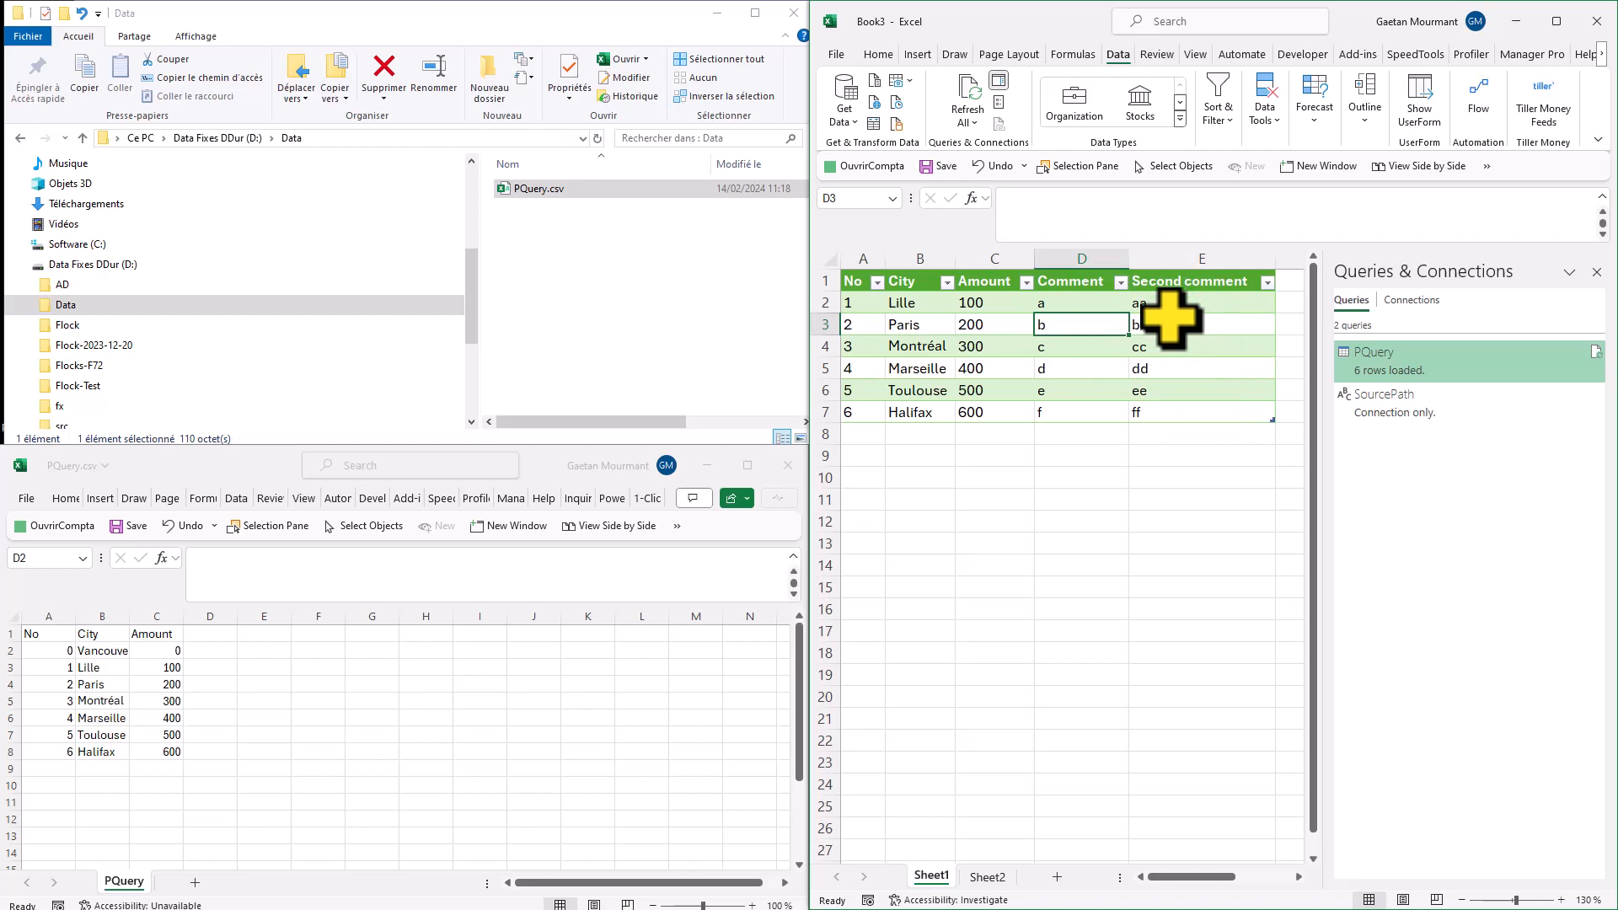
click(987, 877)
click(868, 308)
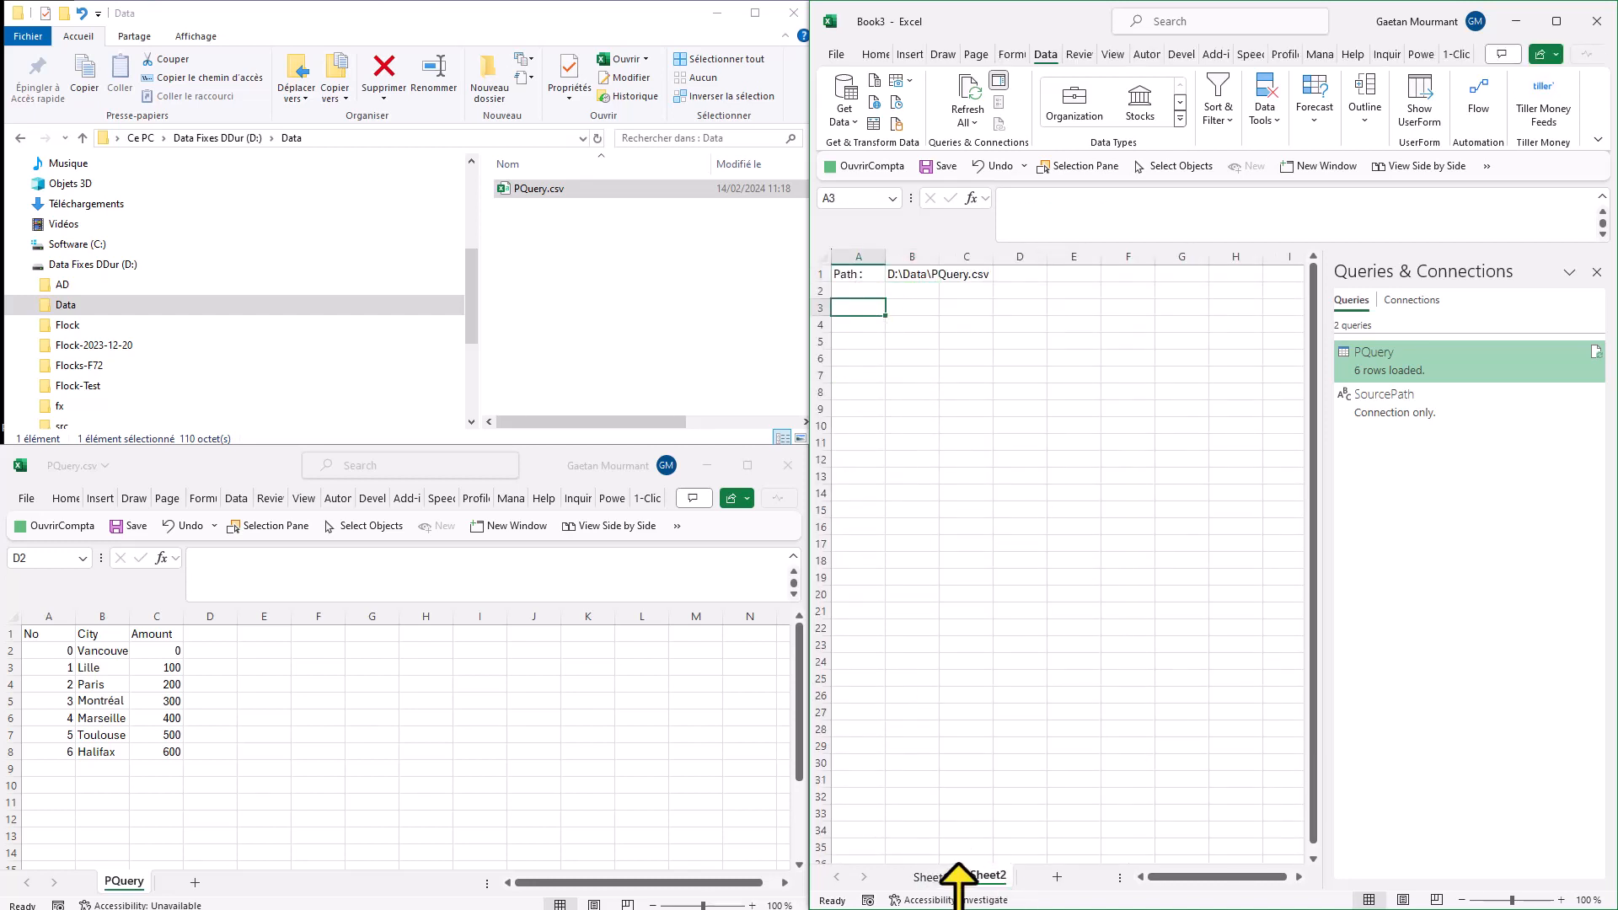
click(943, 877)
drag(1182, 286, 815, 260)
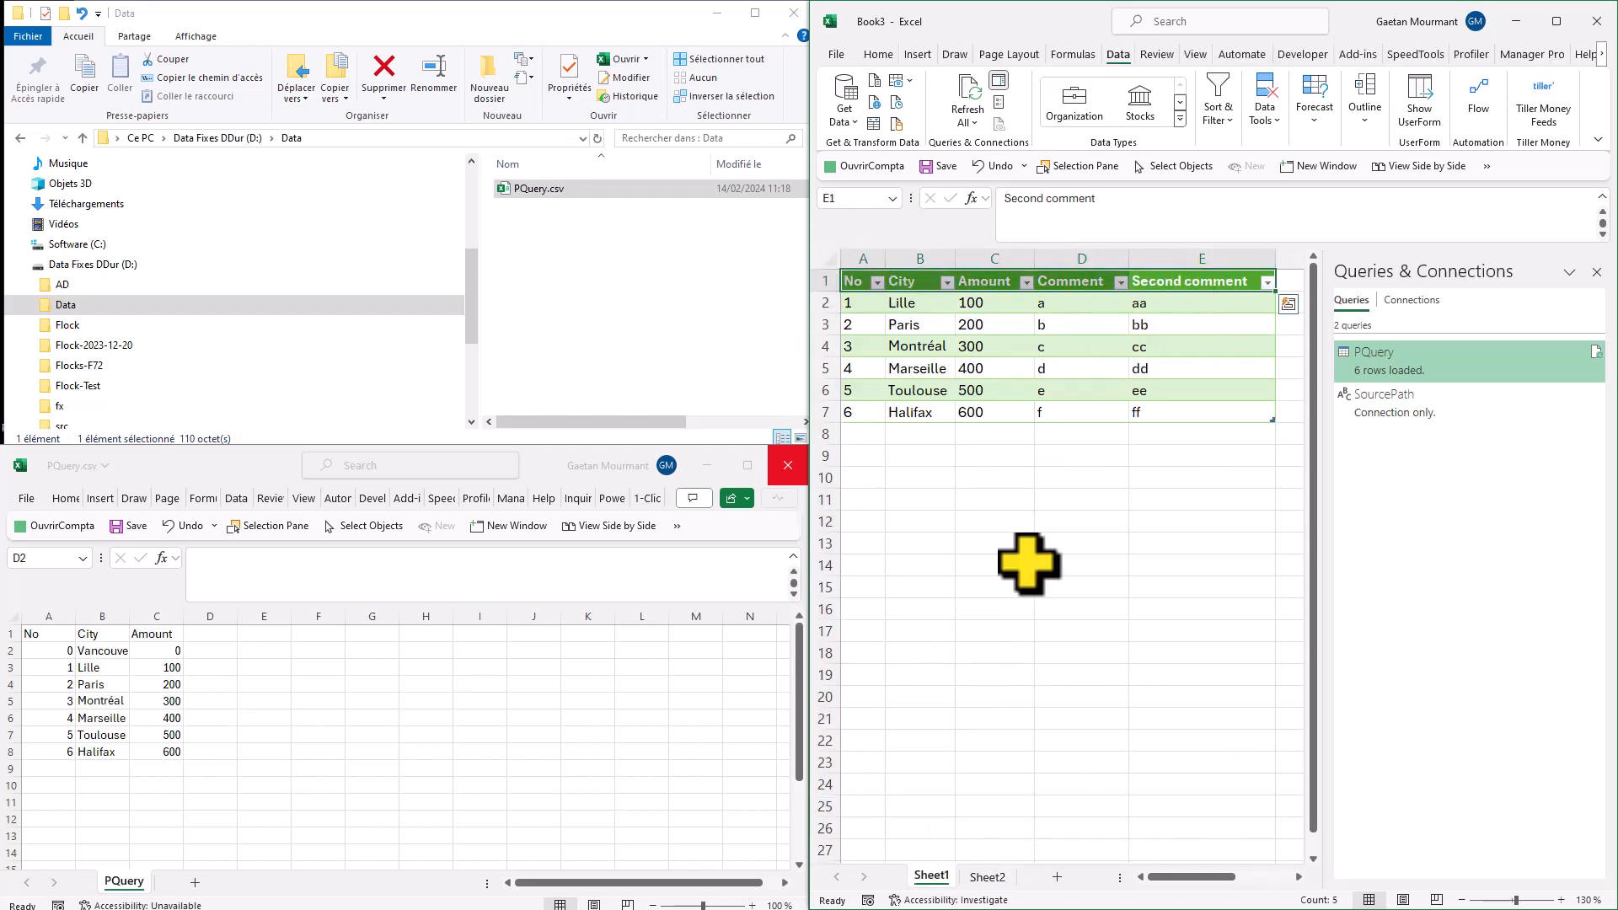
click(1146, 305)
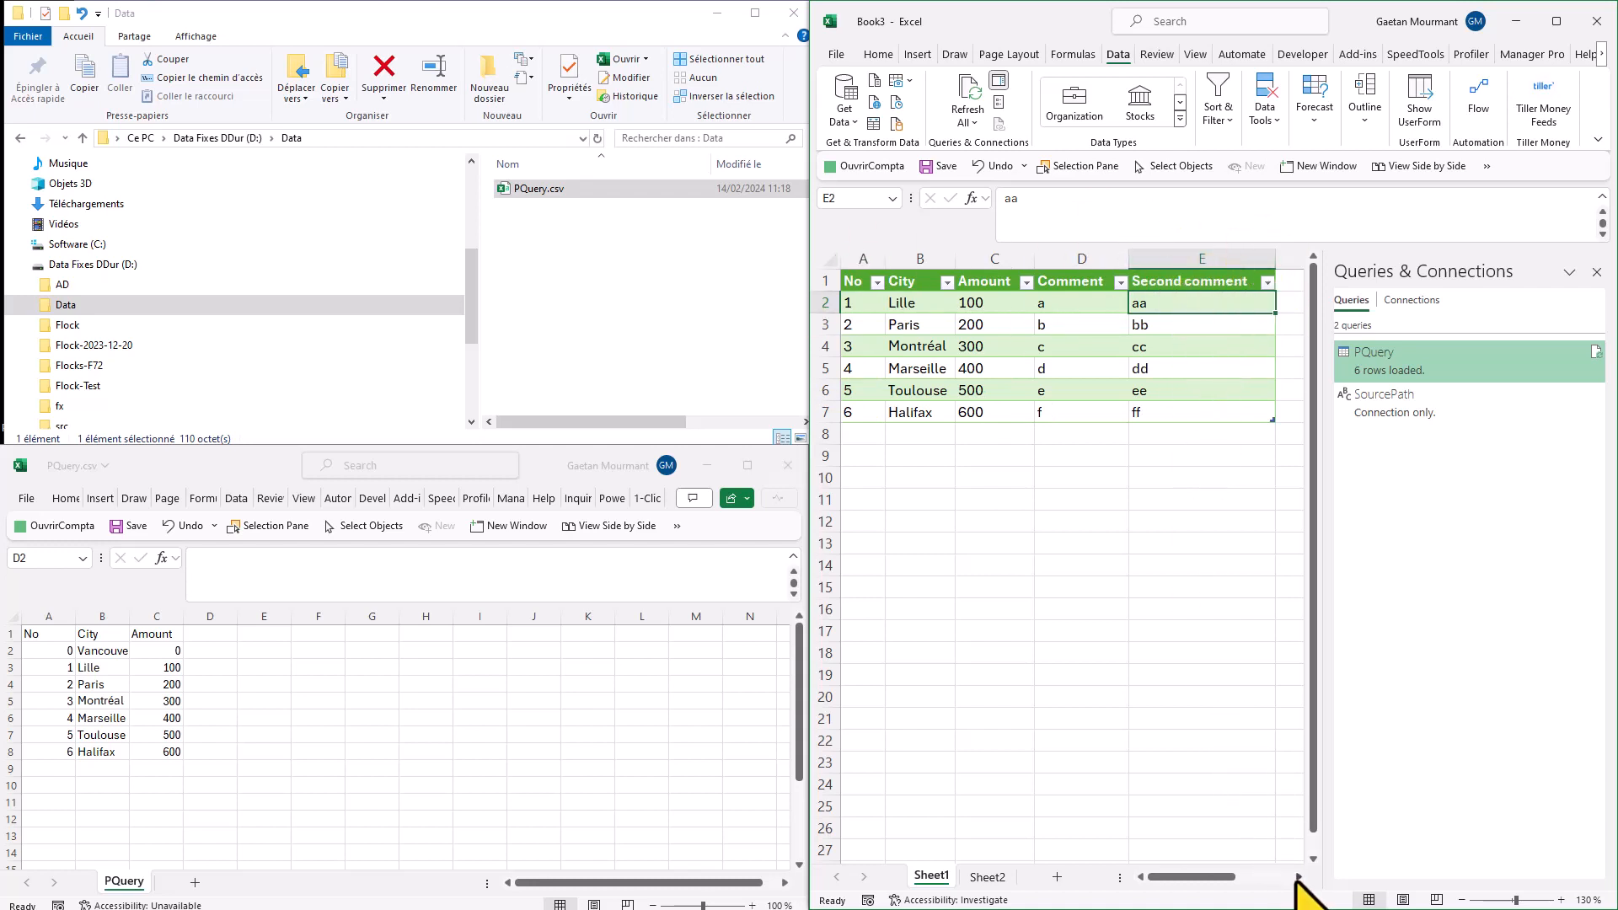
click(1298, 876)
click(1268, 281)
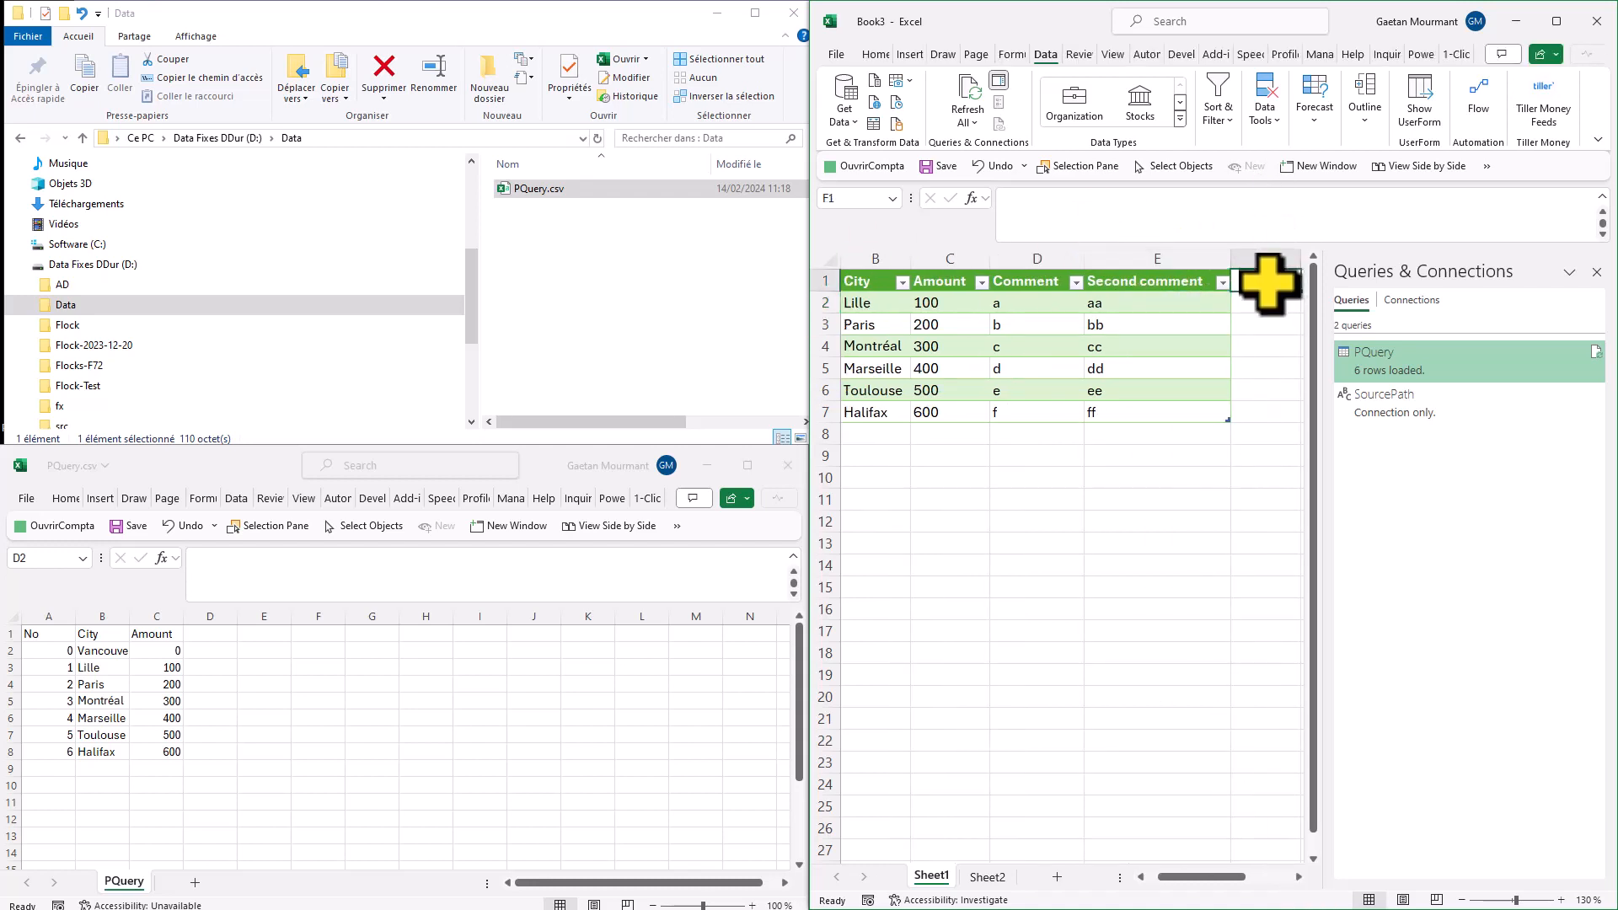
text(Formula)
key(Return)
text(=)
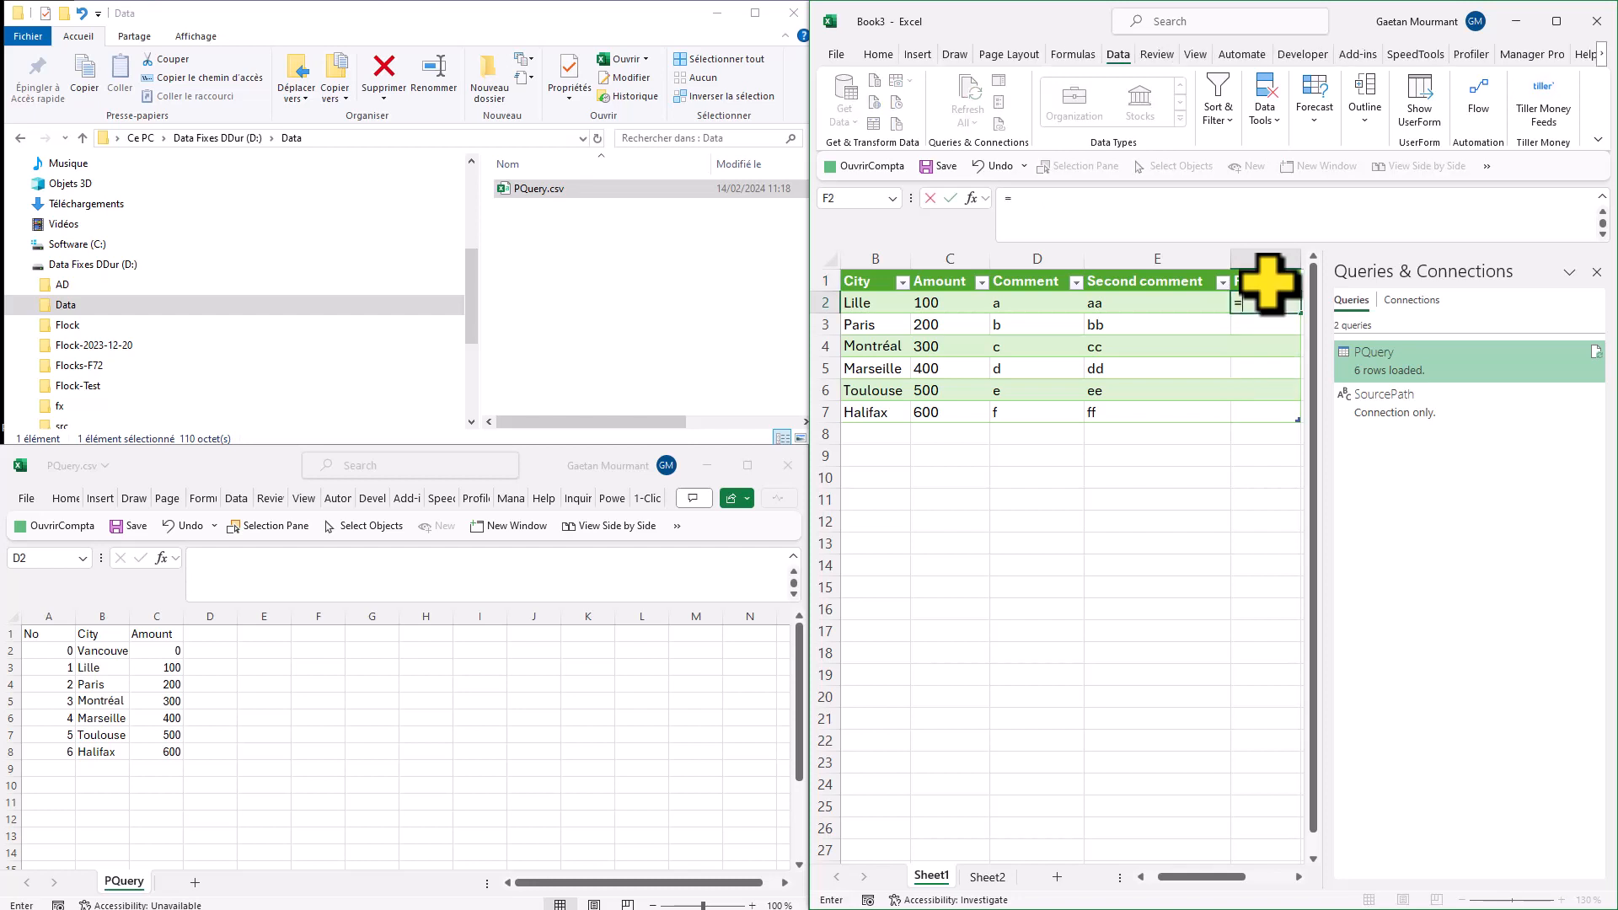
key(Left)
key(Left)
key(Left)
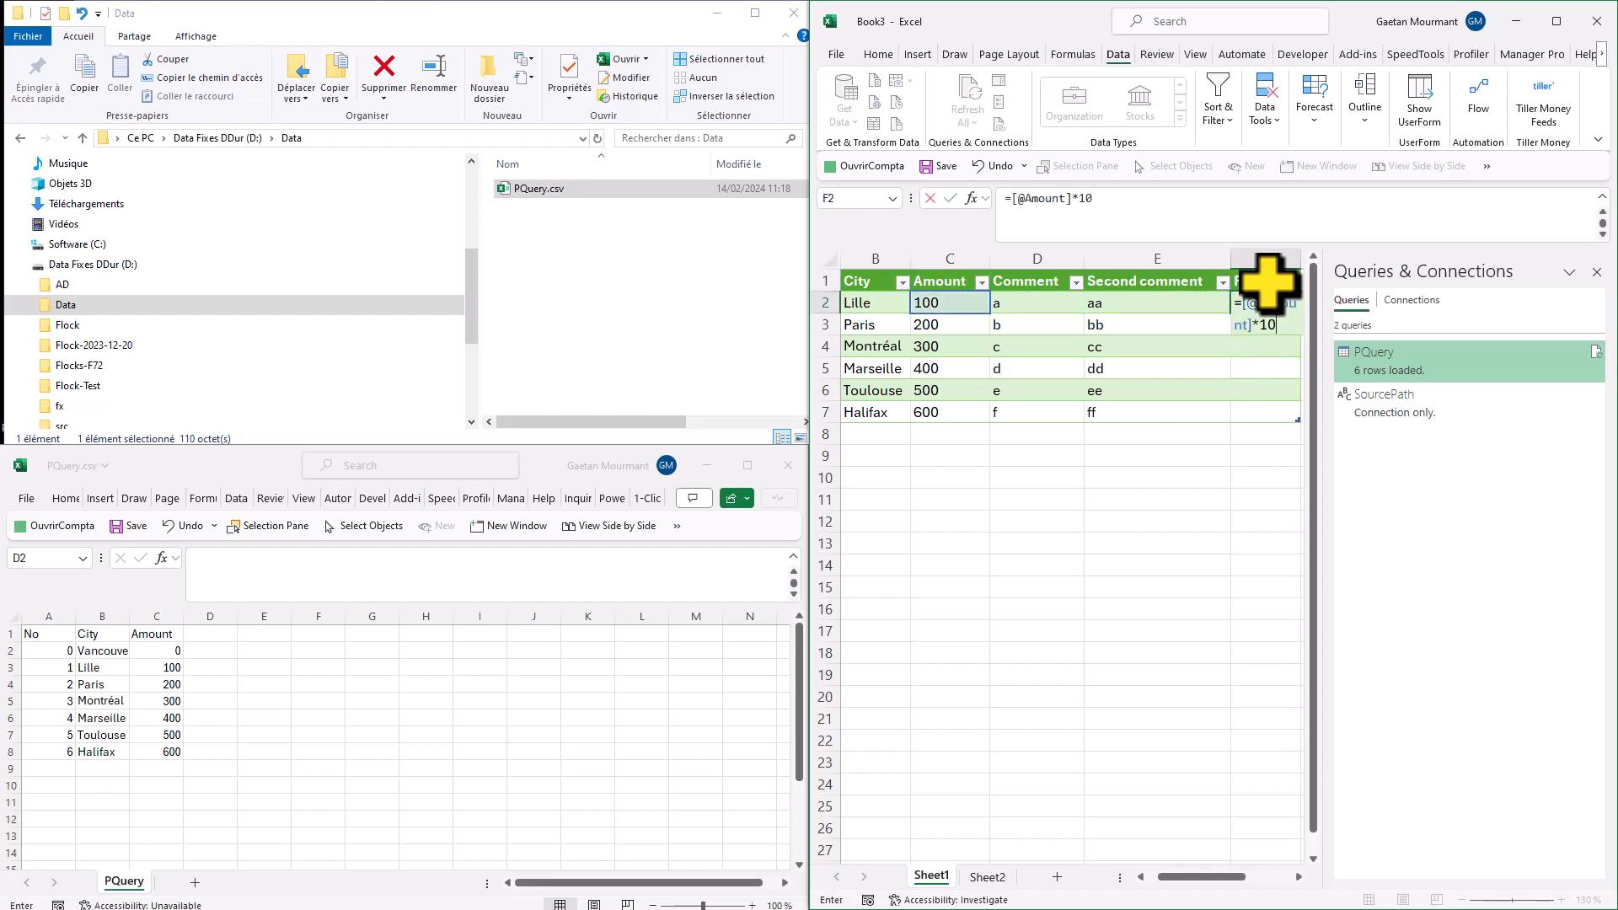
text(*10%)
key(Return)
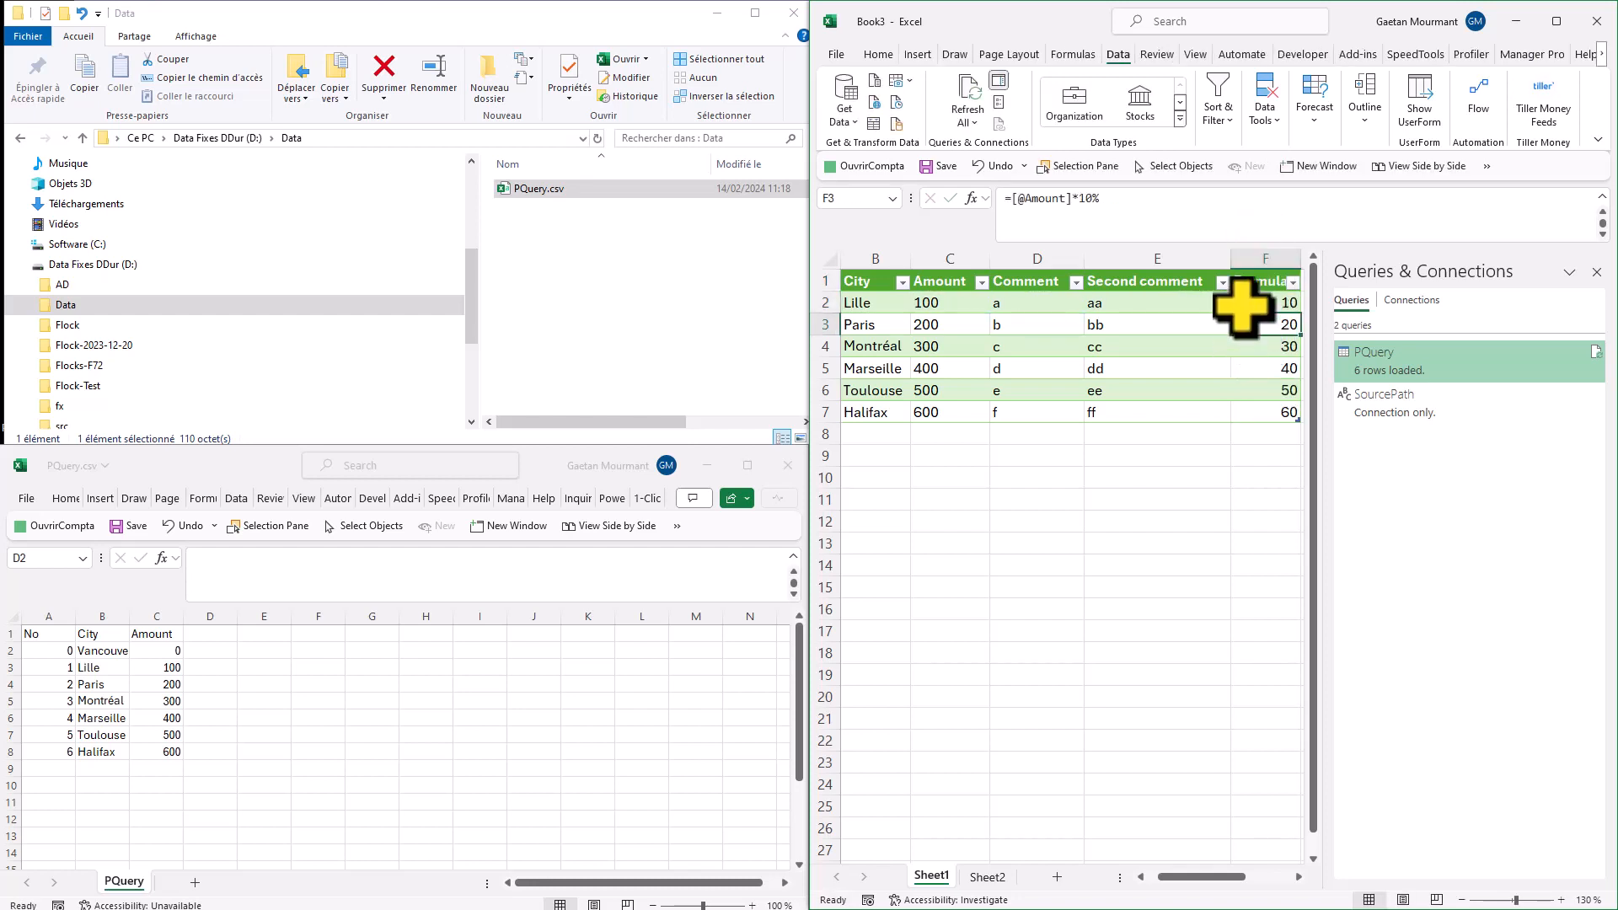
Refresh the Sheet1 table and check the contents of the Formula column.
right_click(1241, 308)
click(1289, 539)
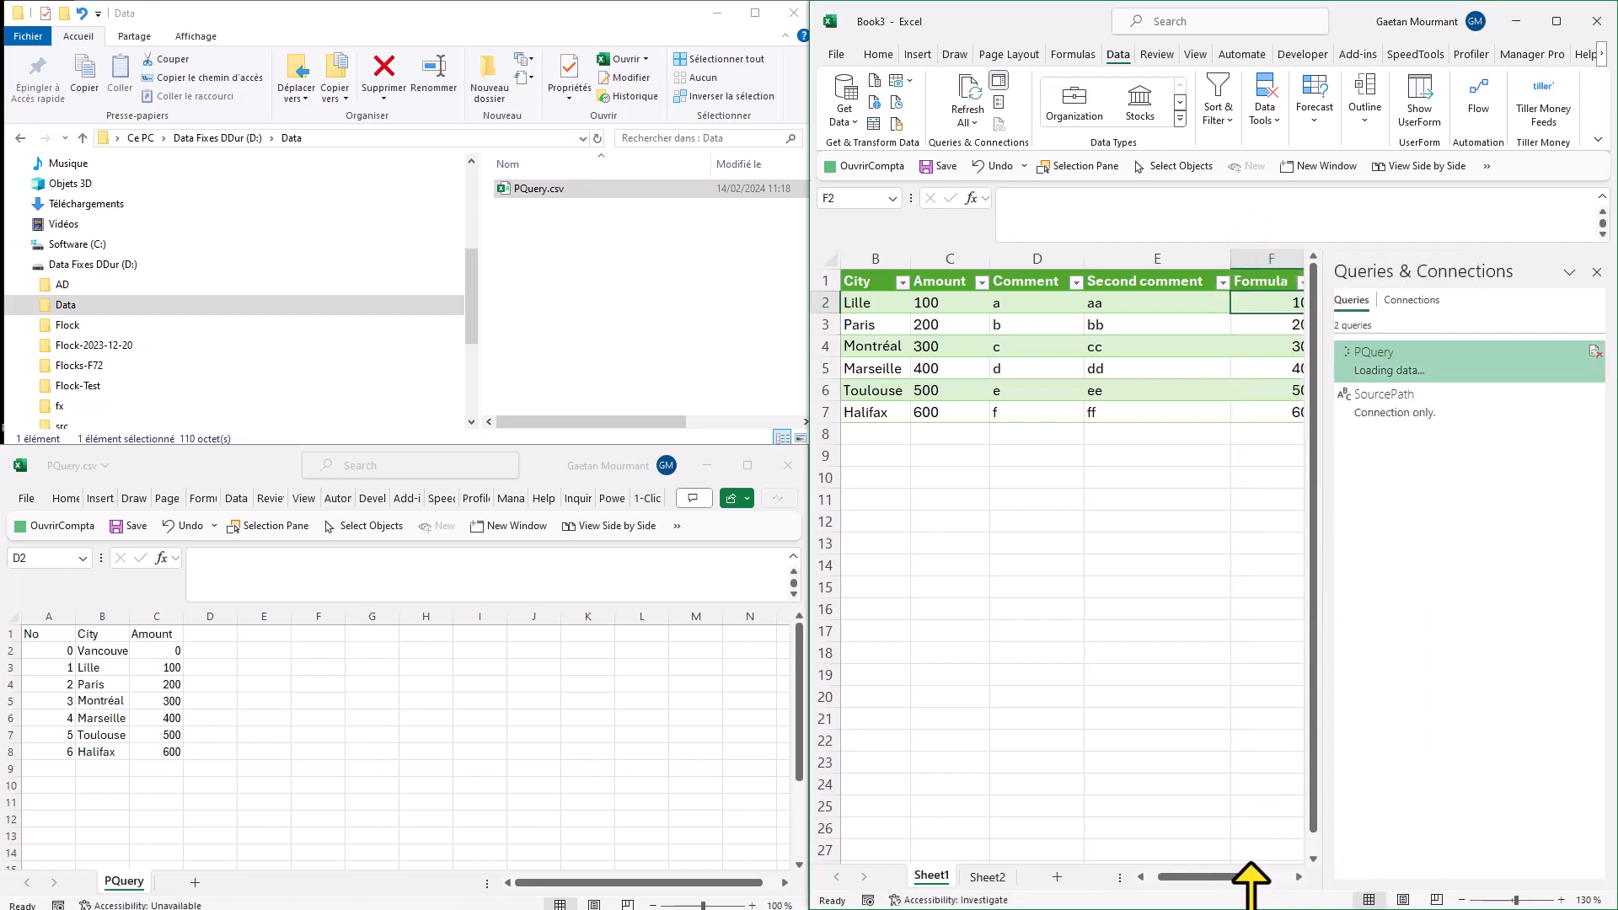
drag(1232, 878, 1307, 876)
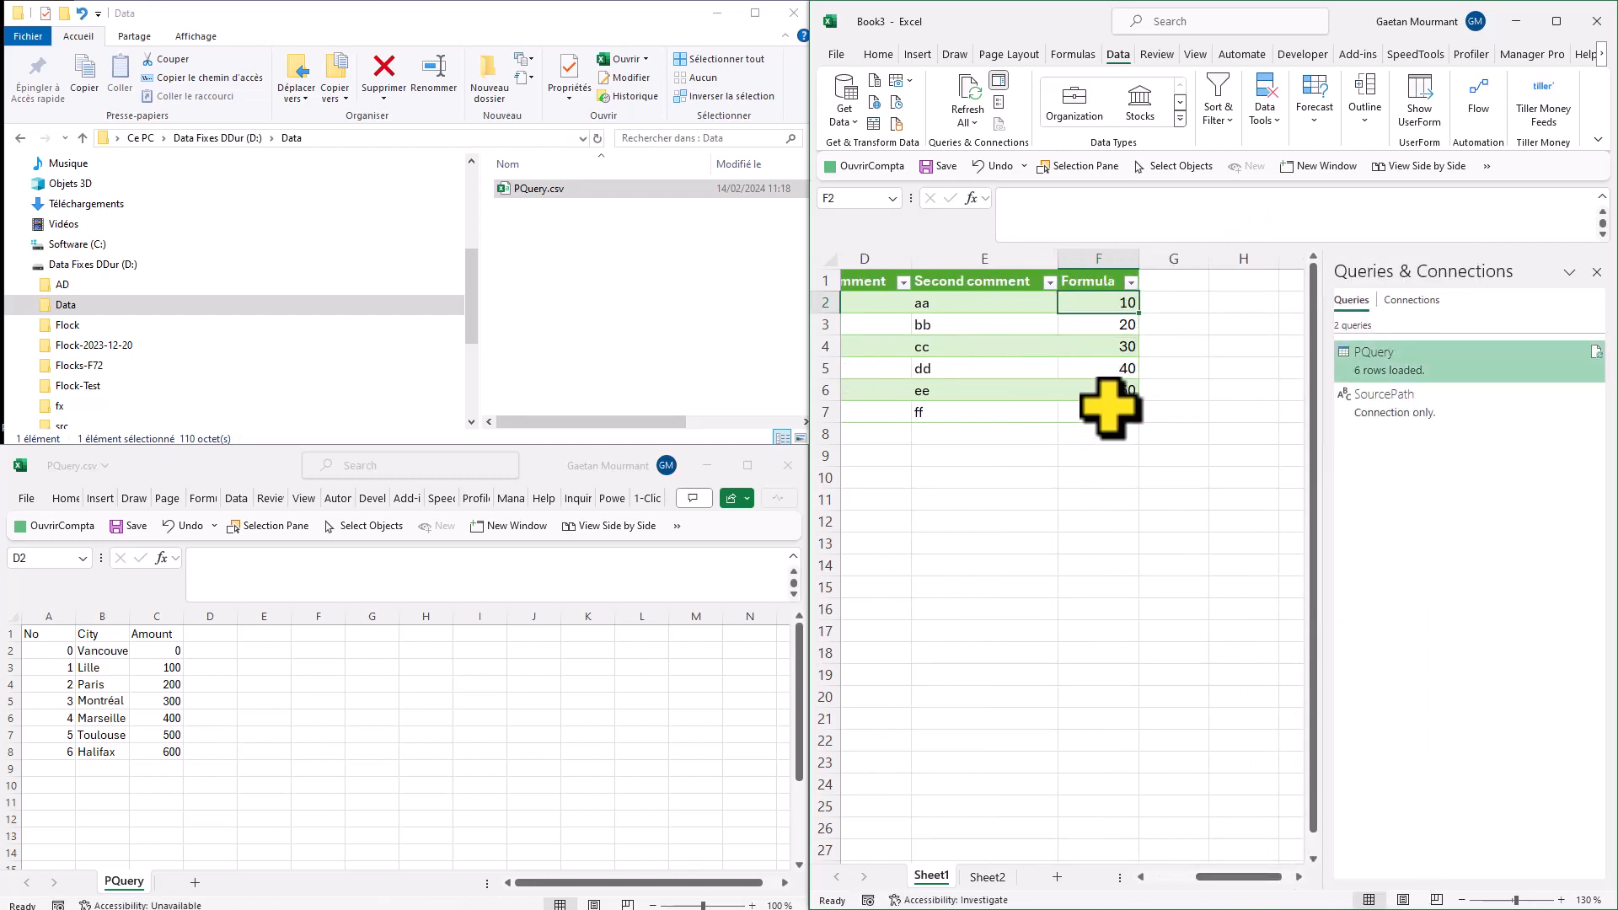
click(1095, 368)
click(1095, 305)
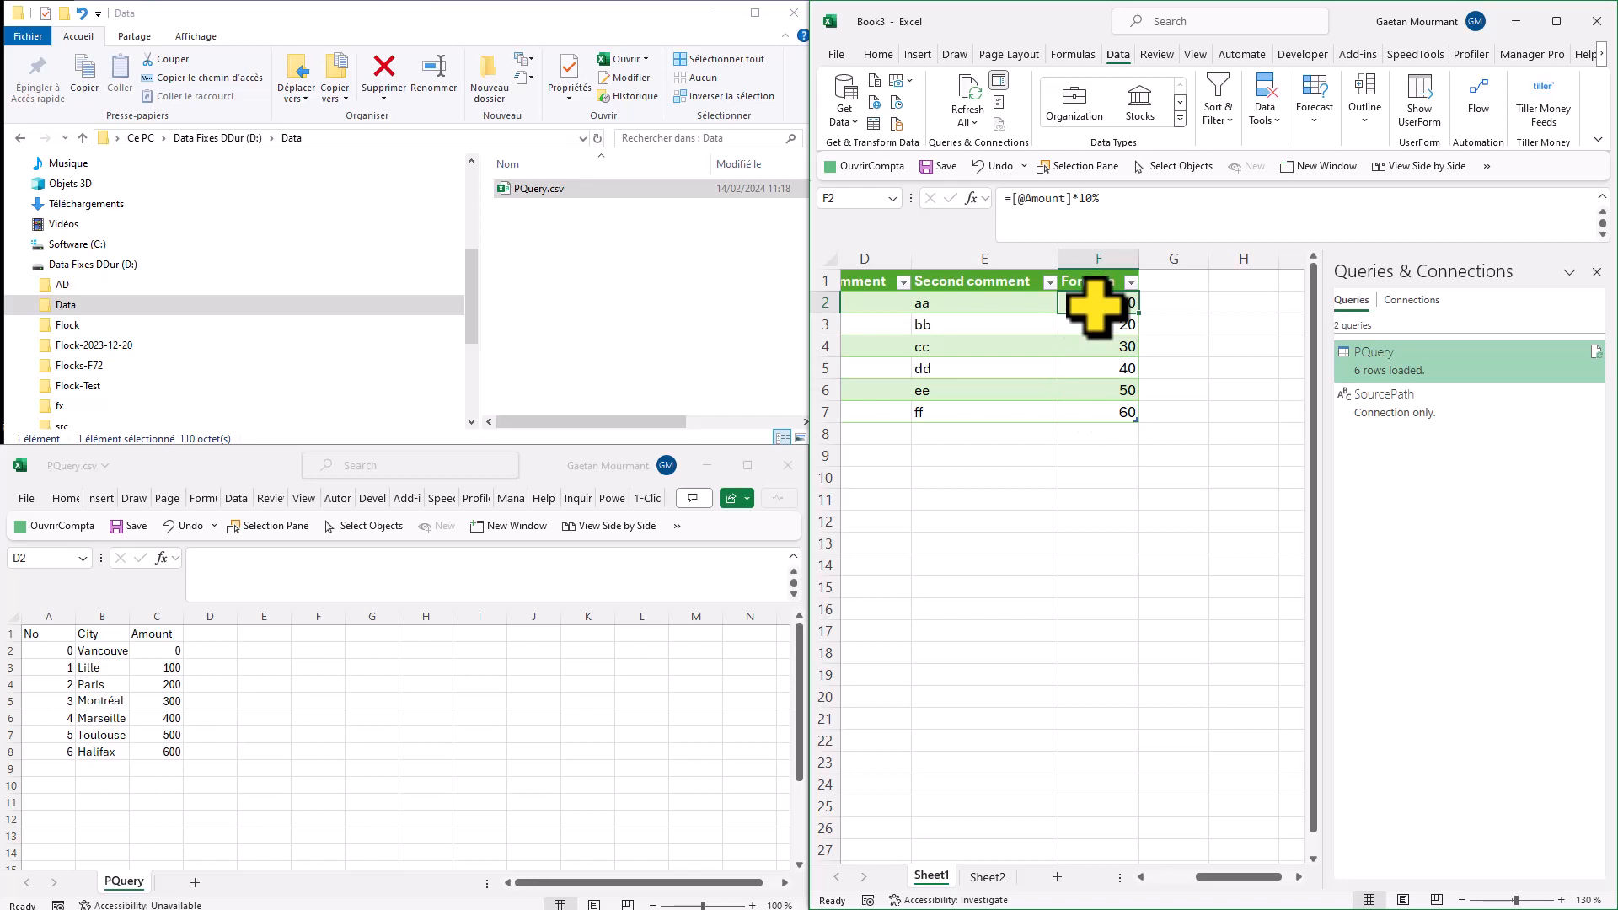
drag(1228, 878, 1184, 877)
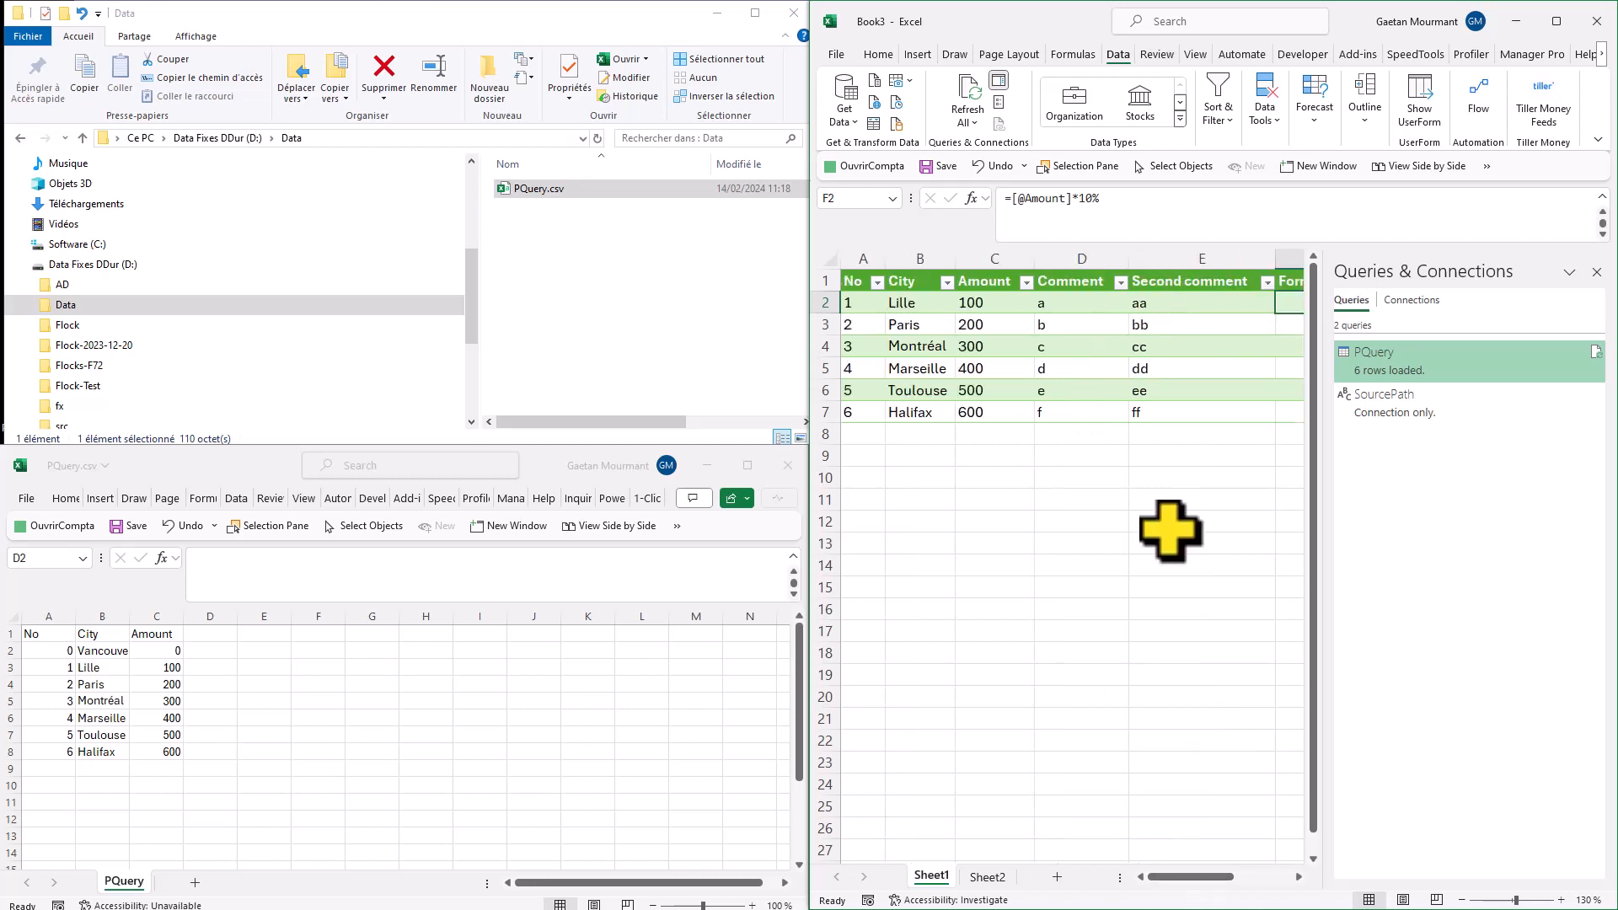
drag(1074, 303, 1166, 413)
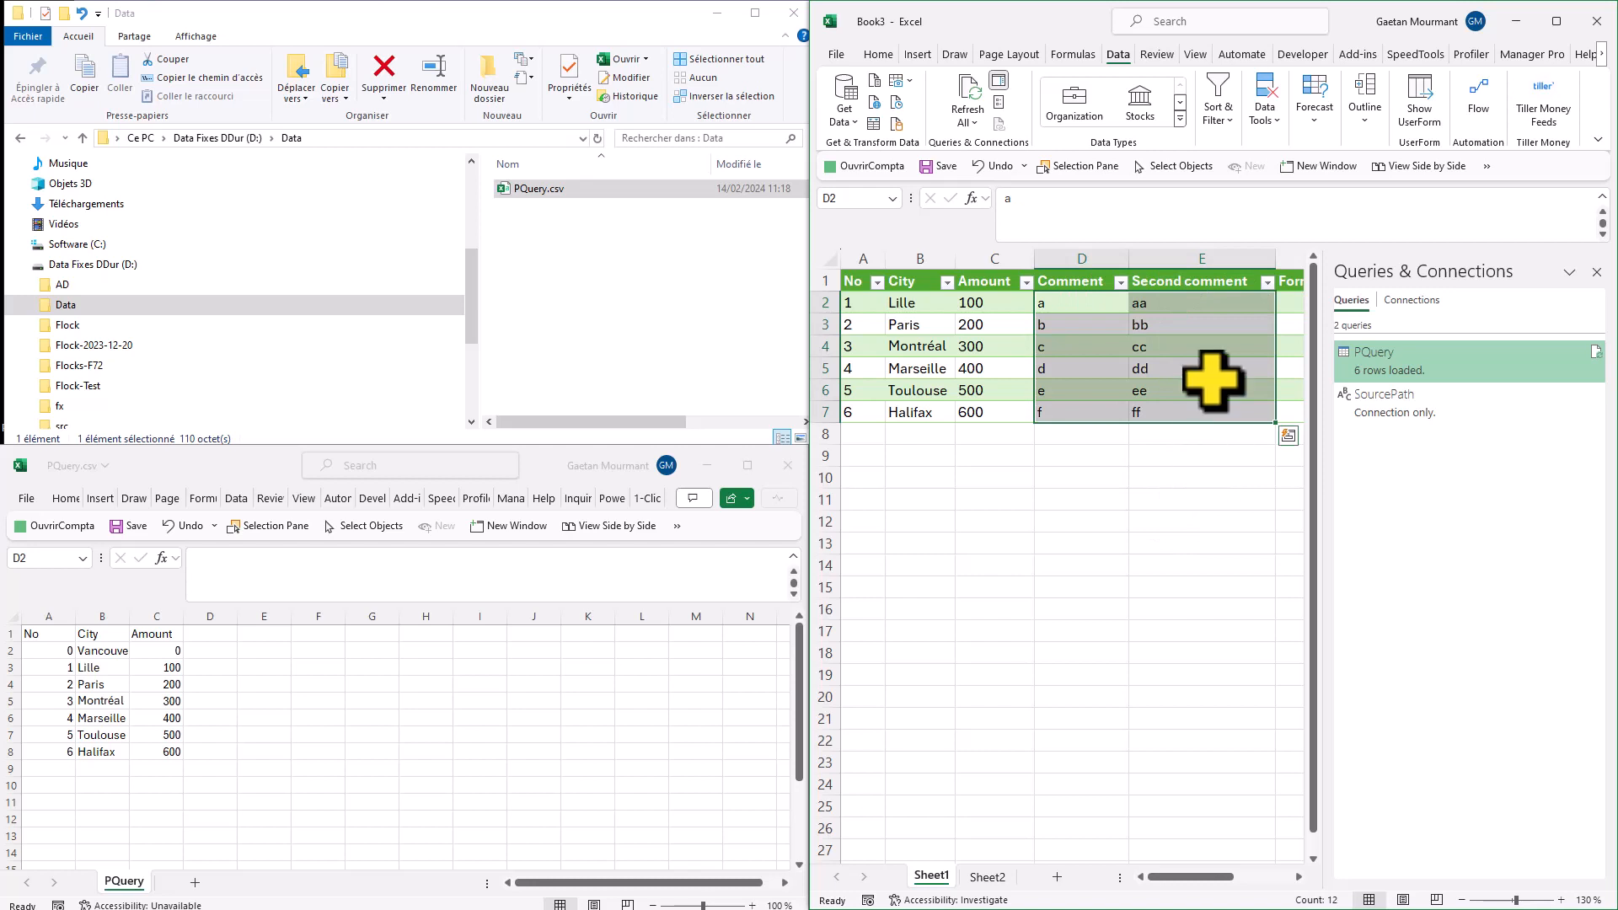
drag(1087, 281, 1159, 277)
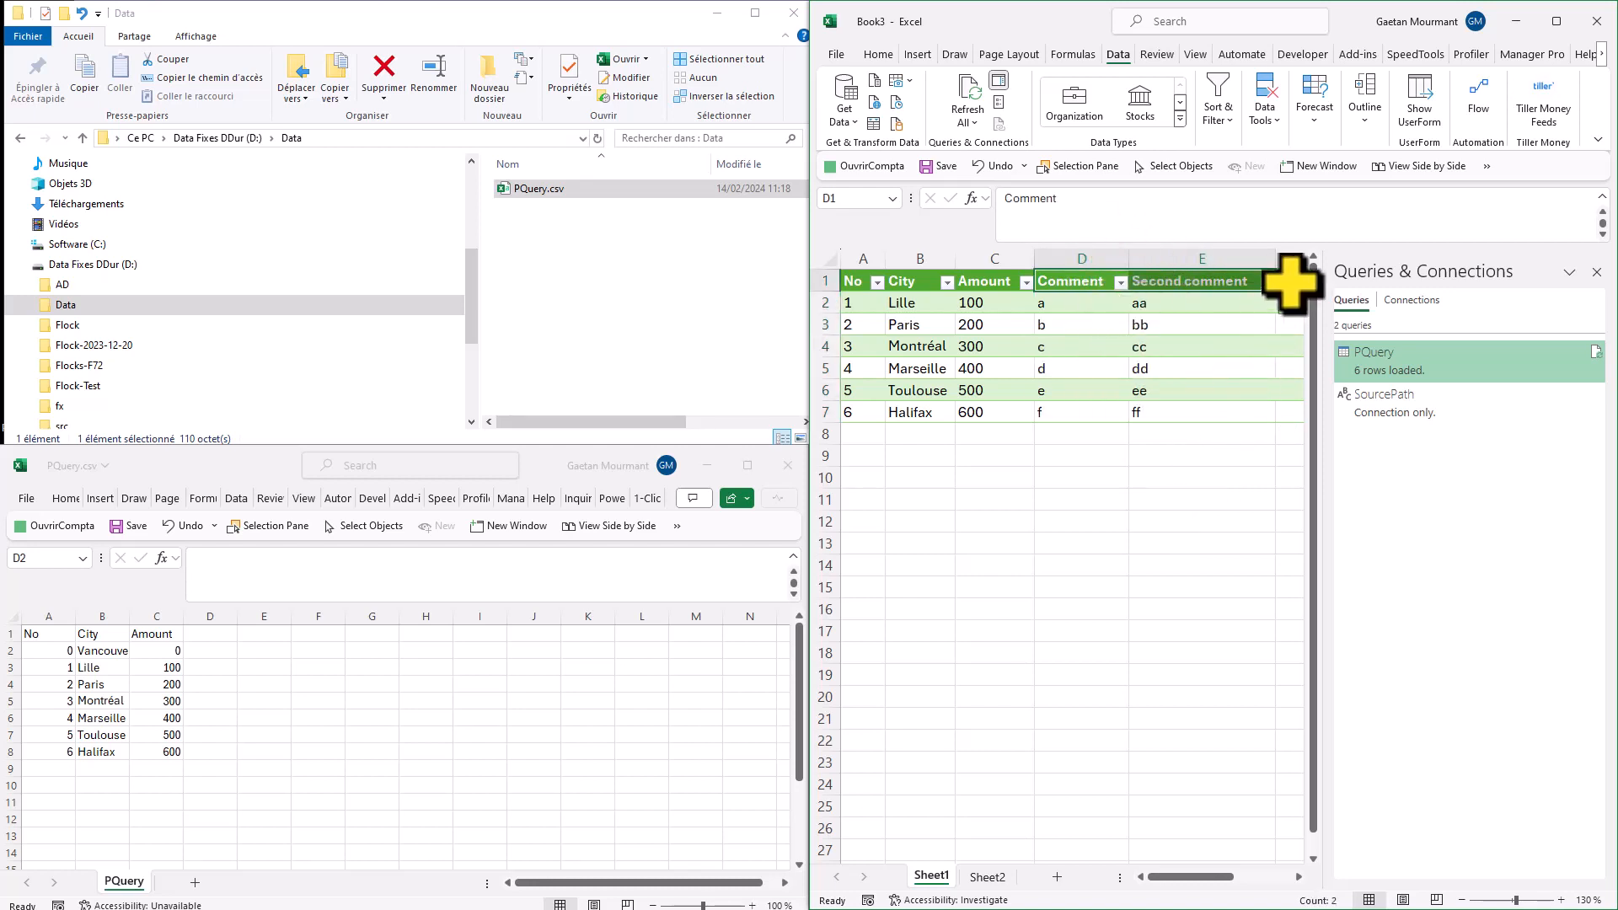
click(1289, 284)
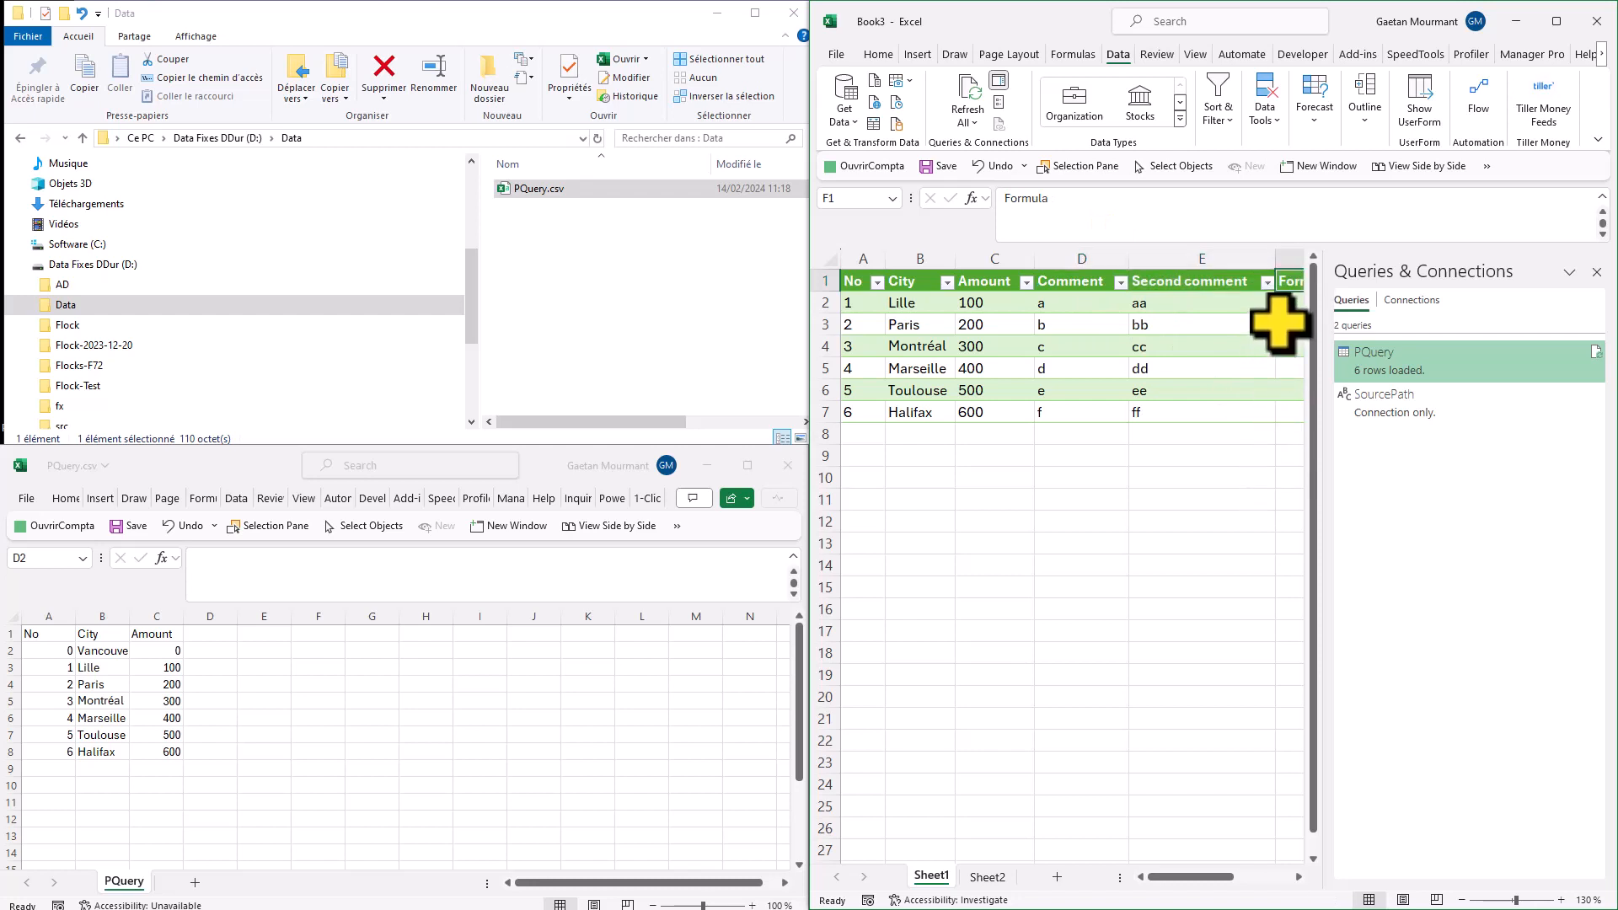
key(Right)
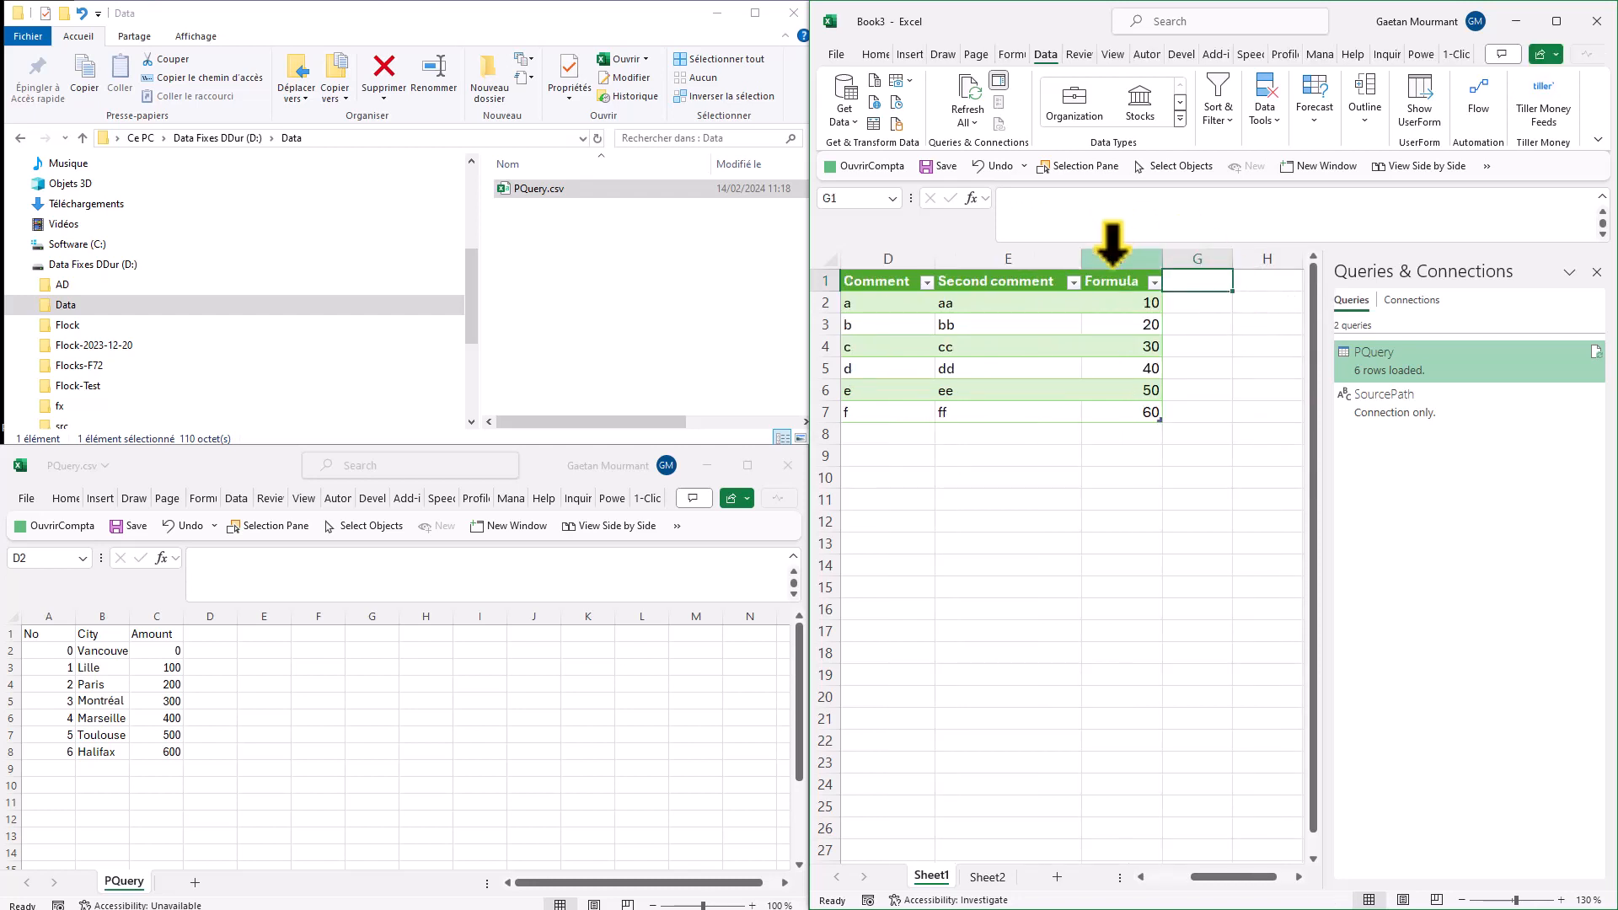
click(1111, 274)
click(1106, 282)
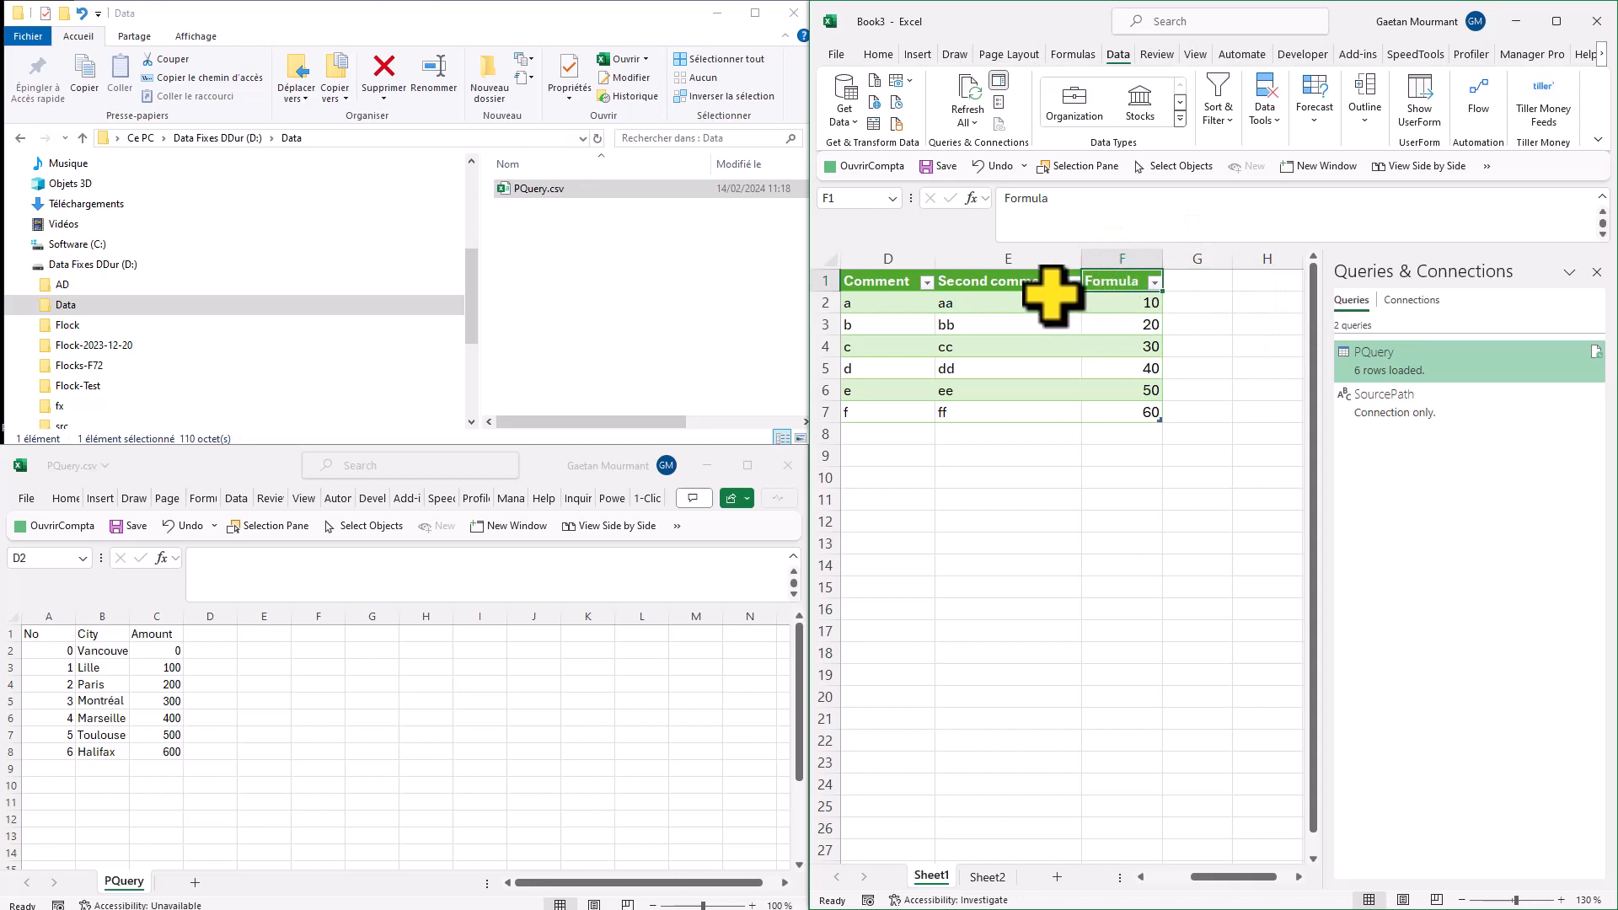
List the table headers vertically from cell A3 of Sheet2 with =TRANSPOSE(PQuery[#Headers]) and return to Sheet1.
click(990, 876)
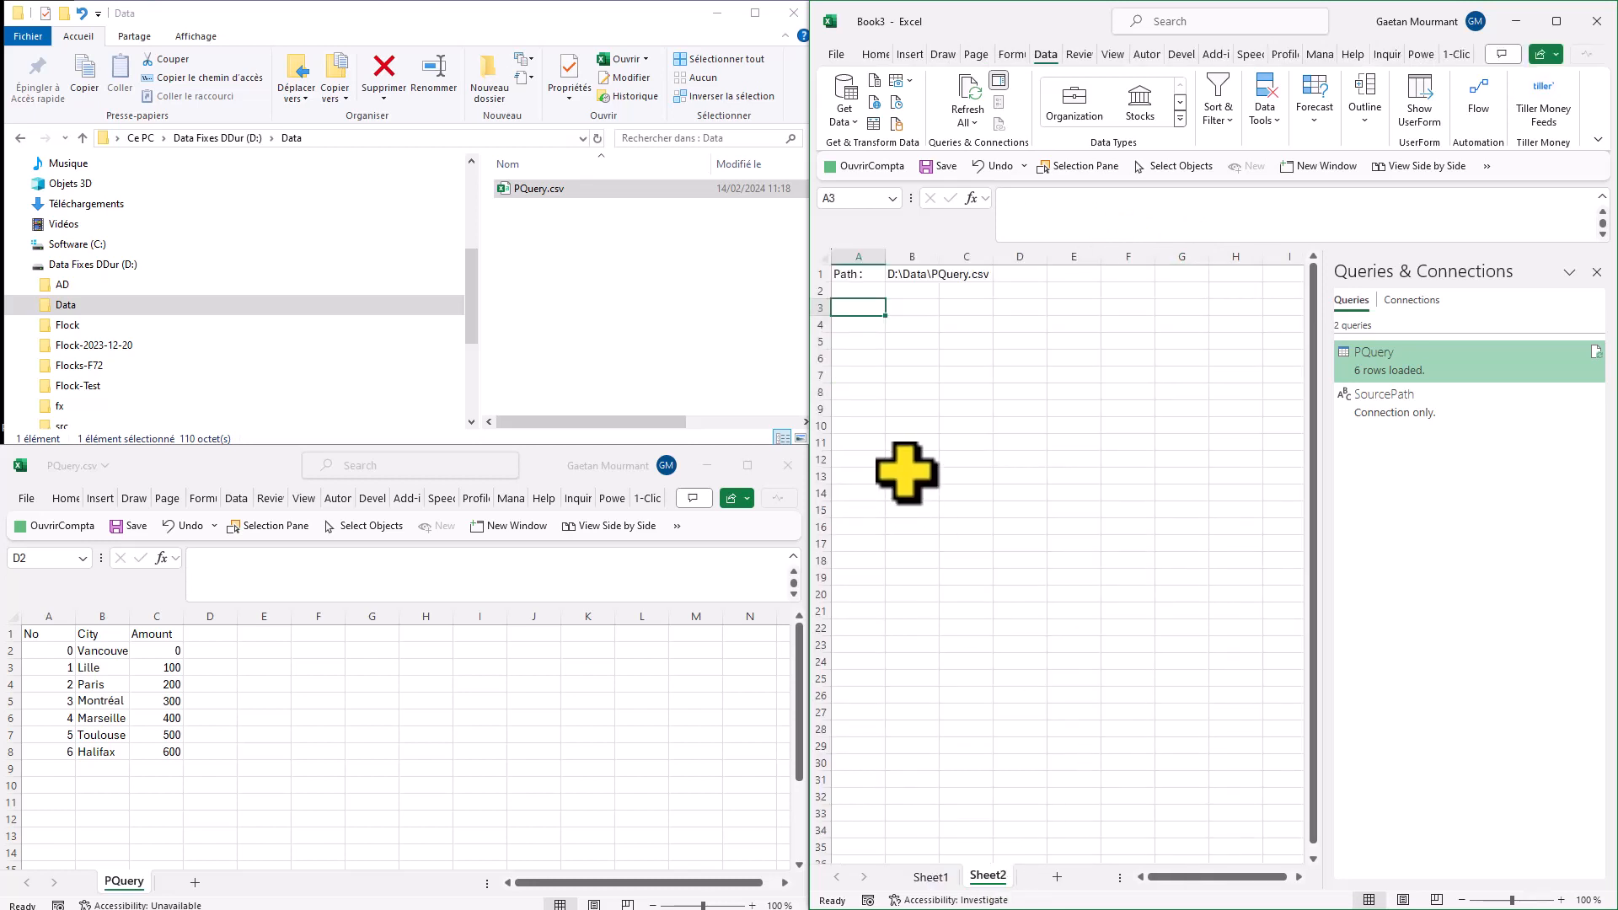
text(=)
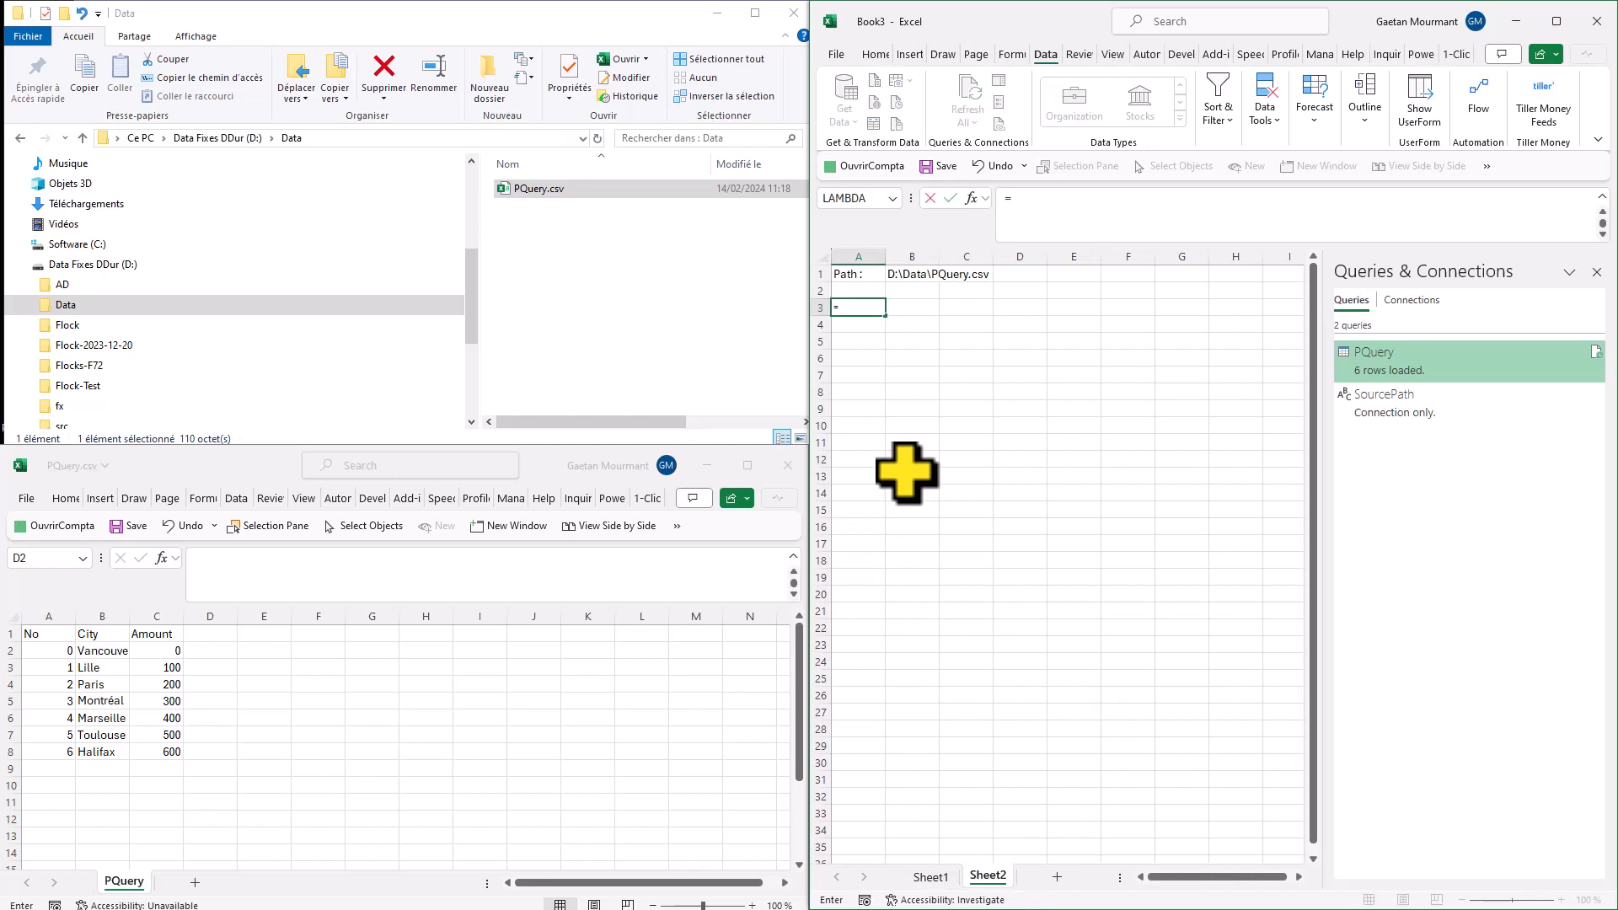
text(transpo)
key(Tab)
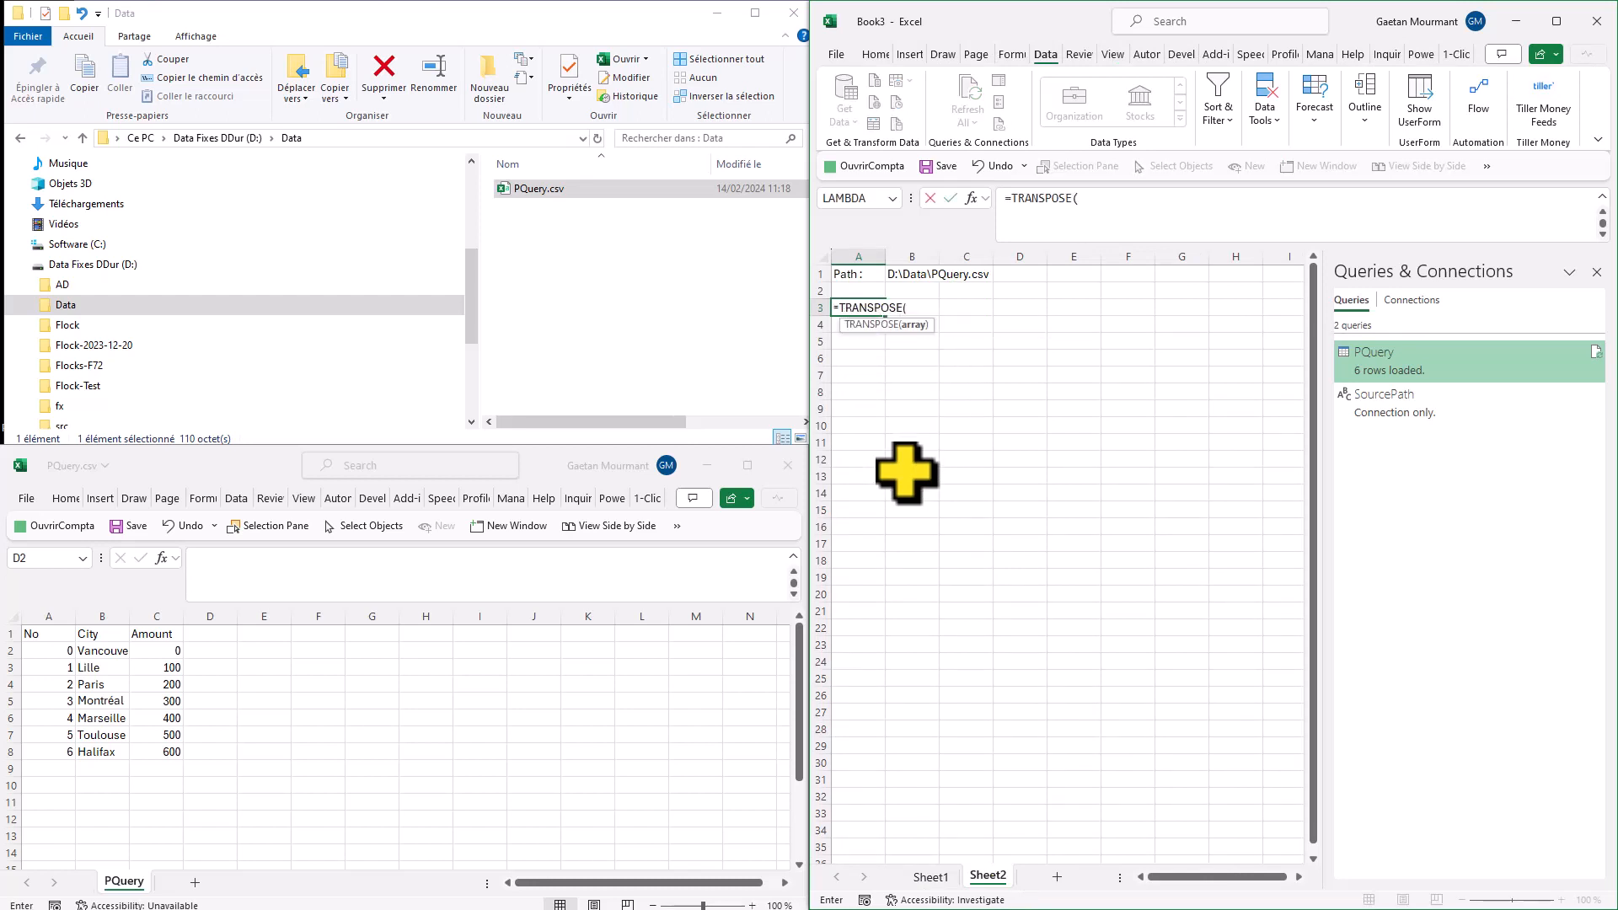
click(931, 876)
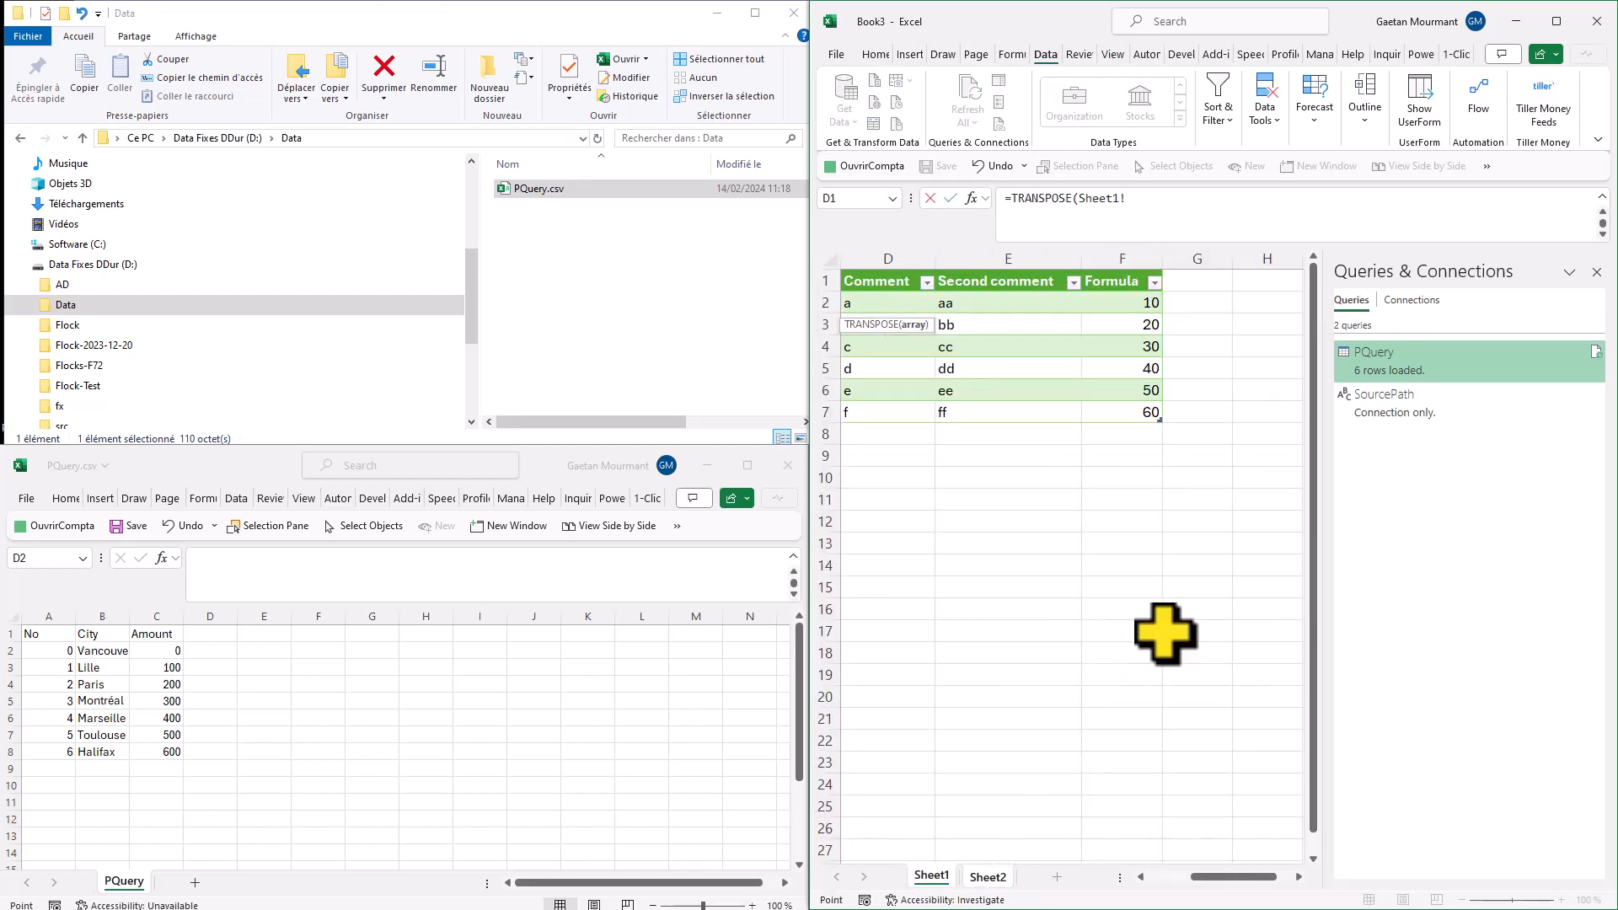
drag(1114, 283, 640, 223)
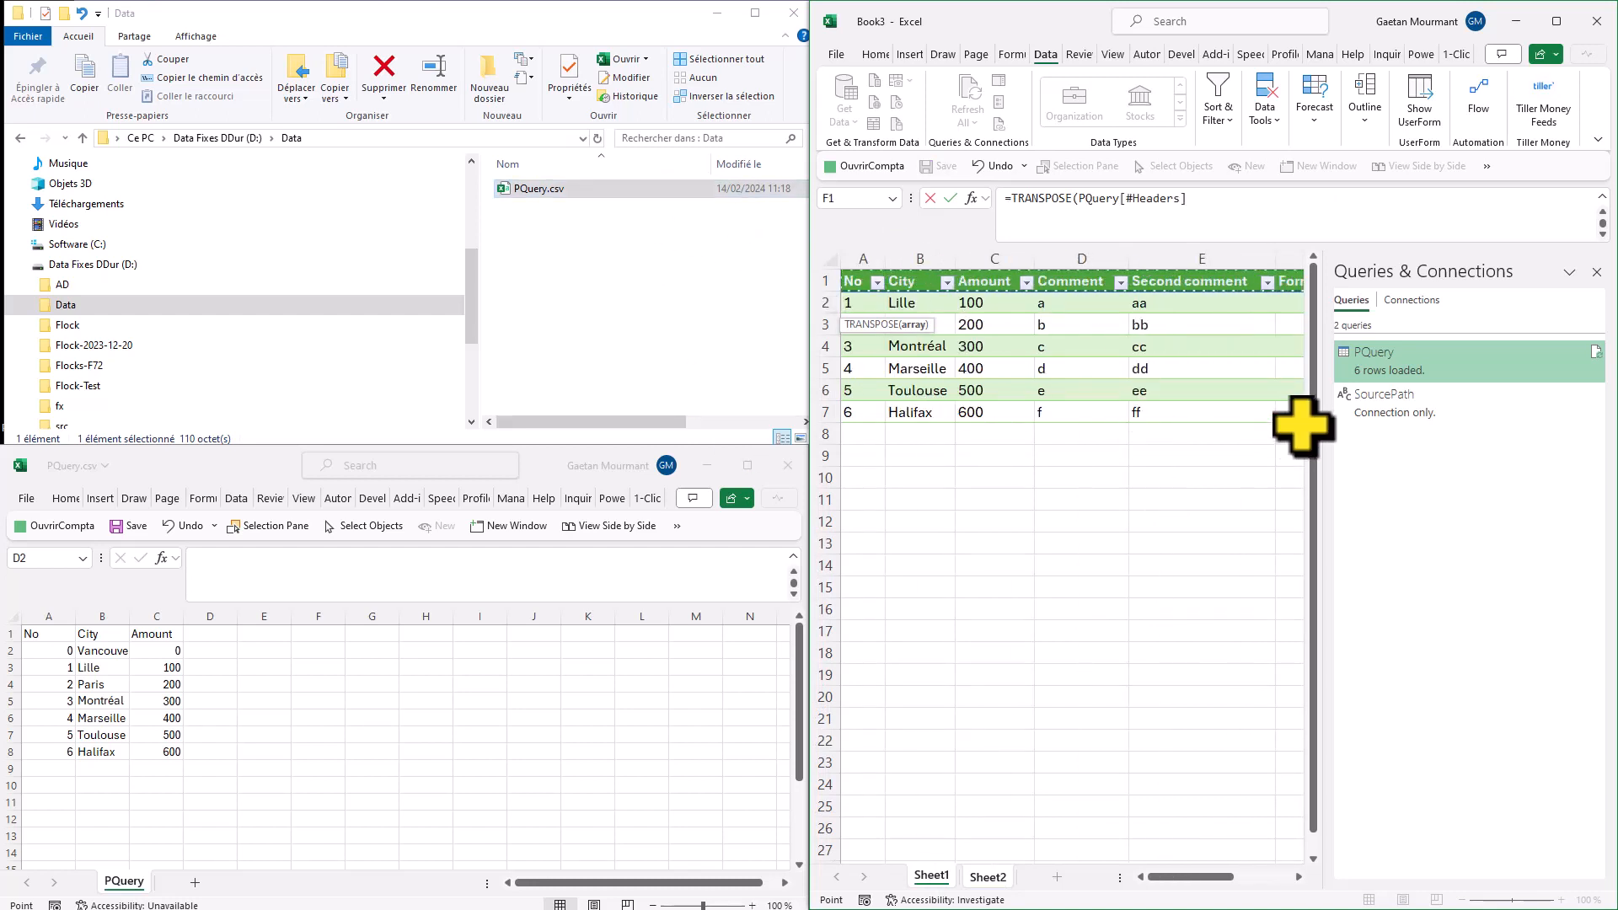
key(Return)
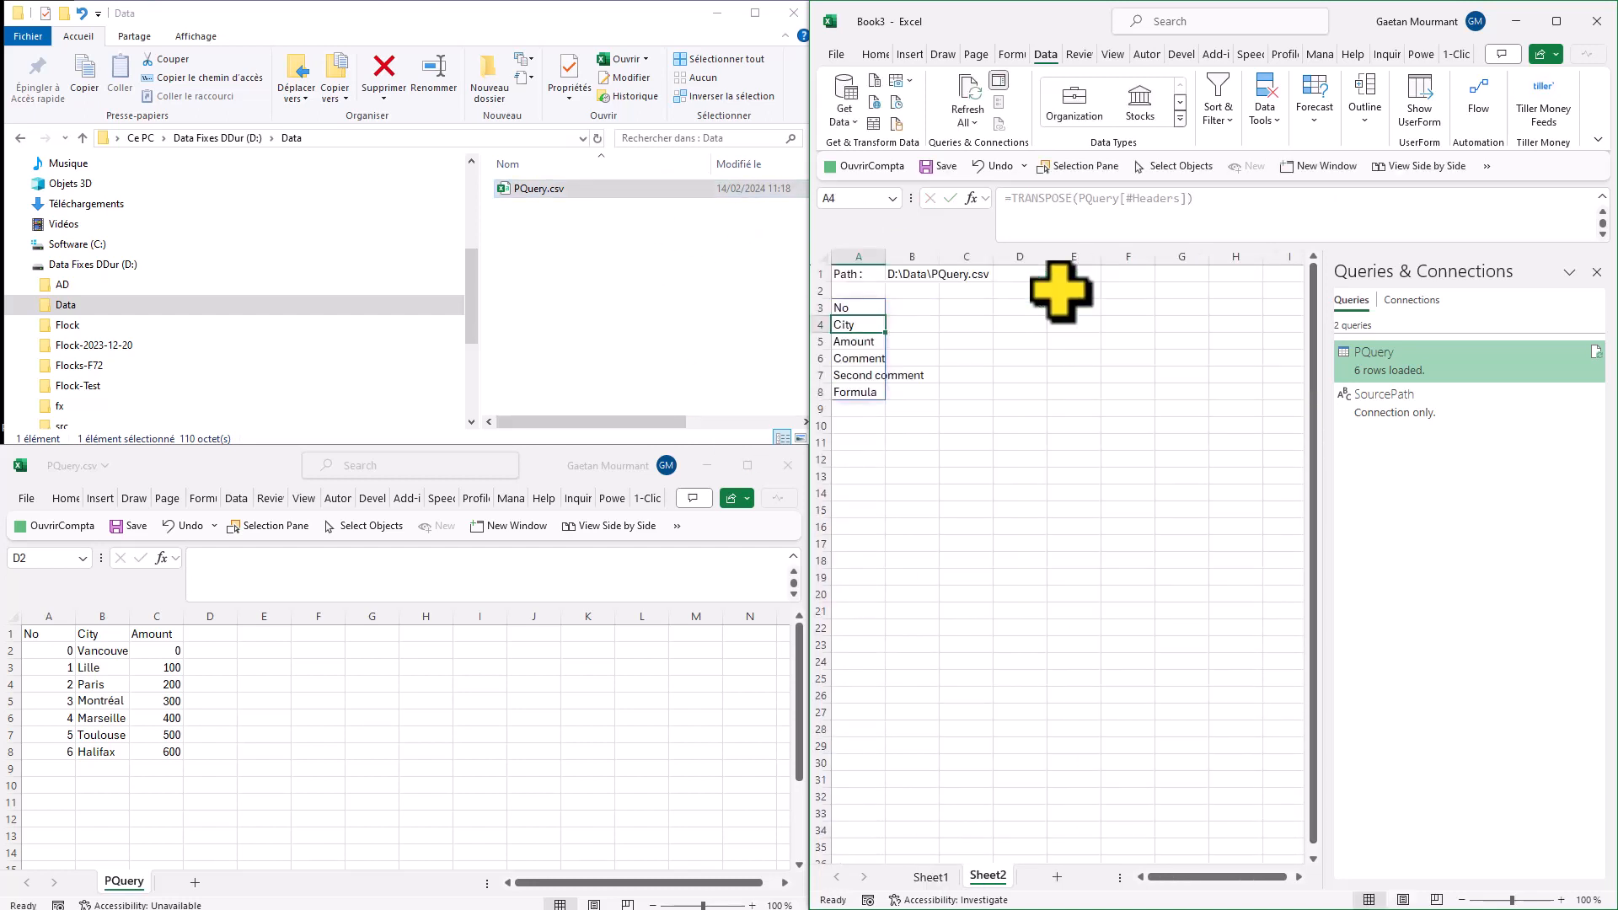
click(846, 309)
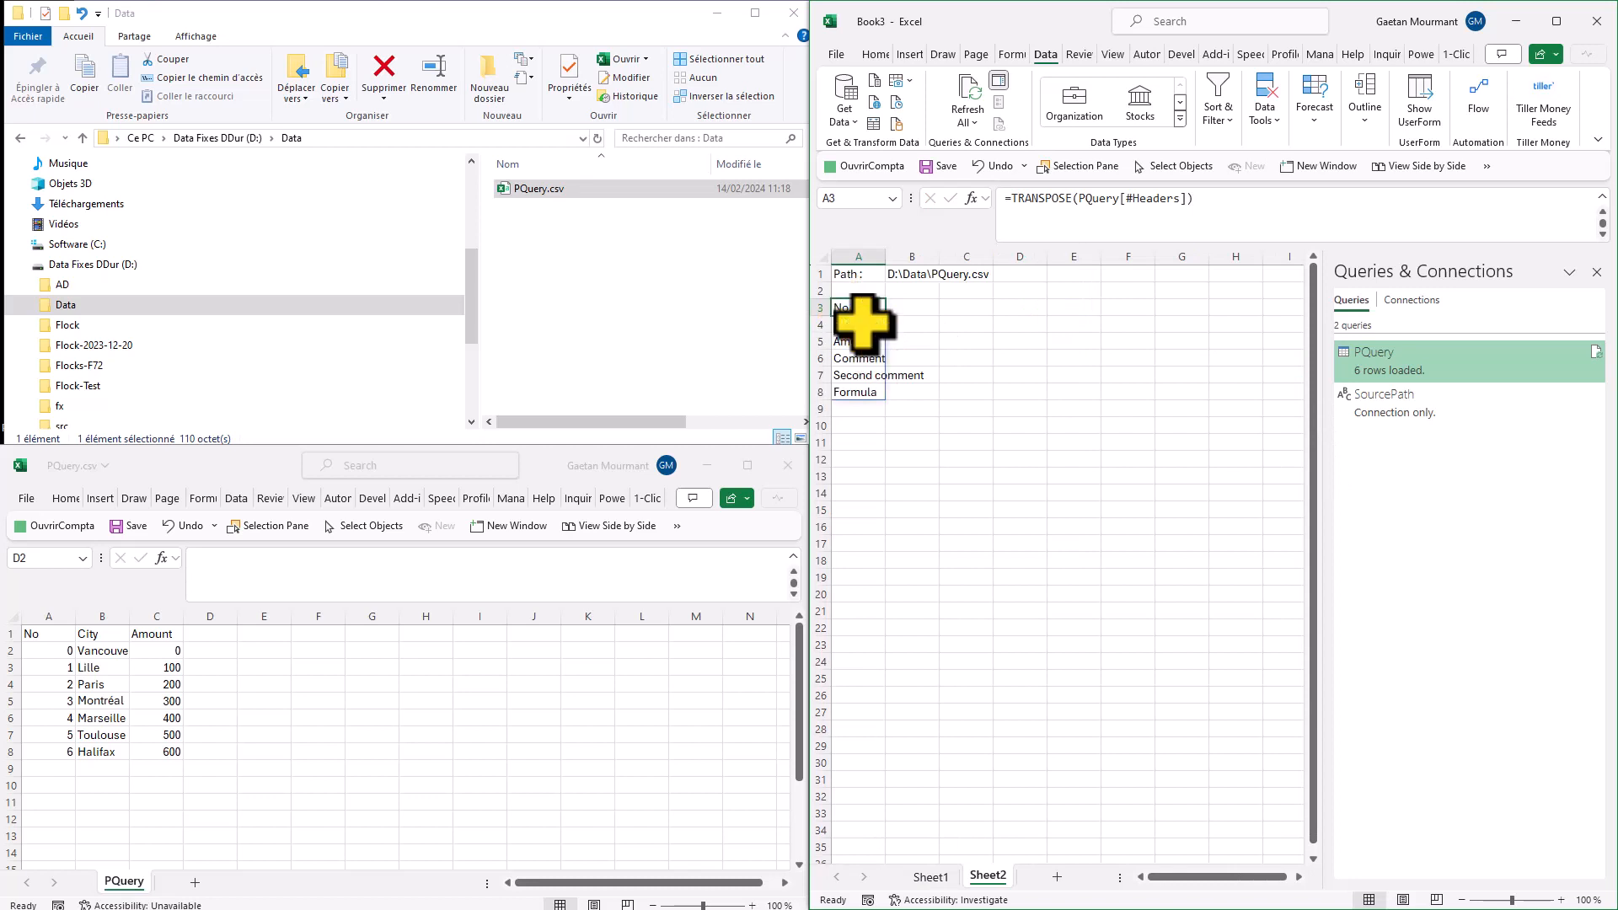
click(930, 877)
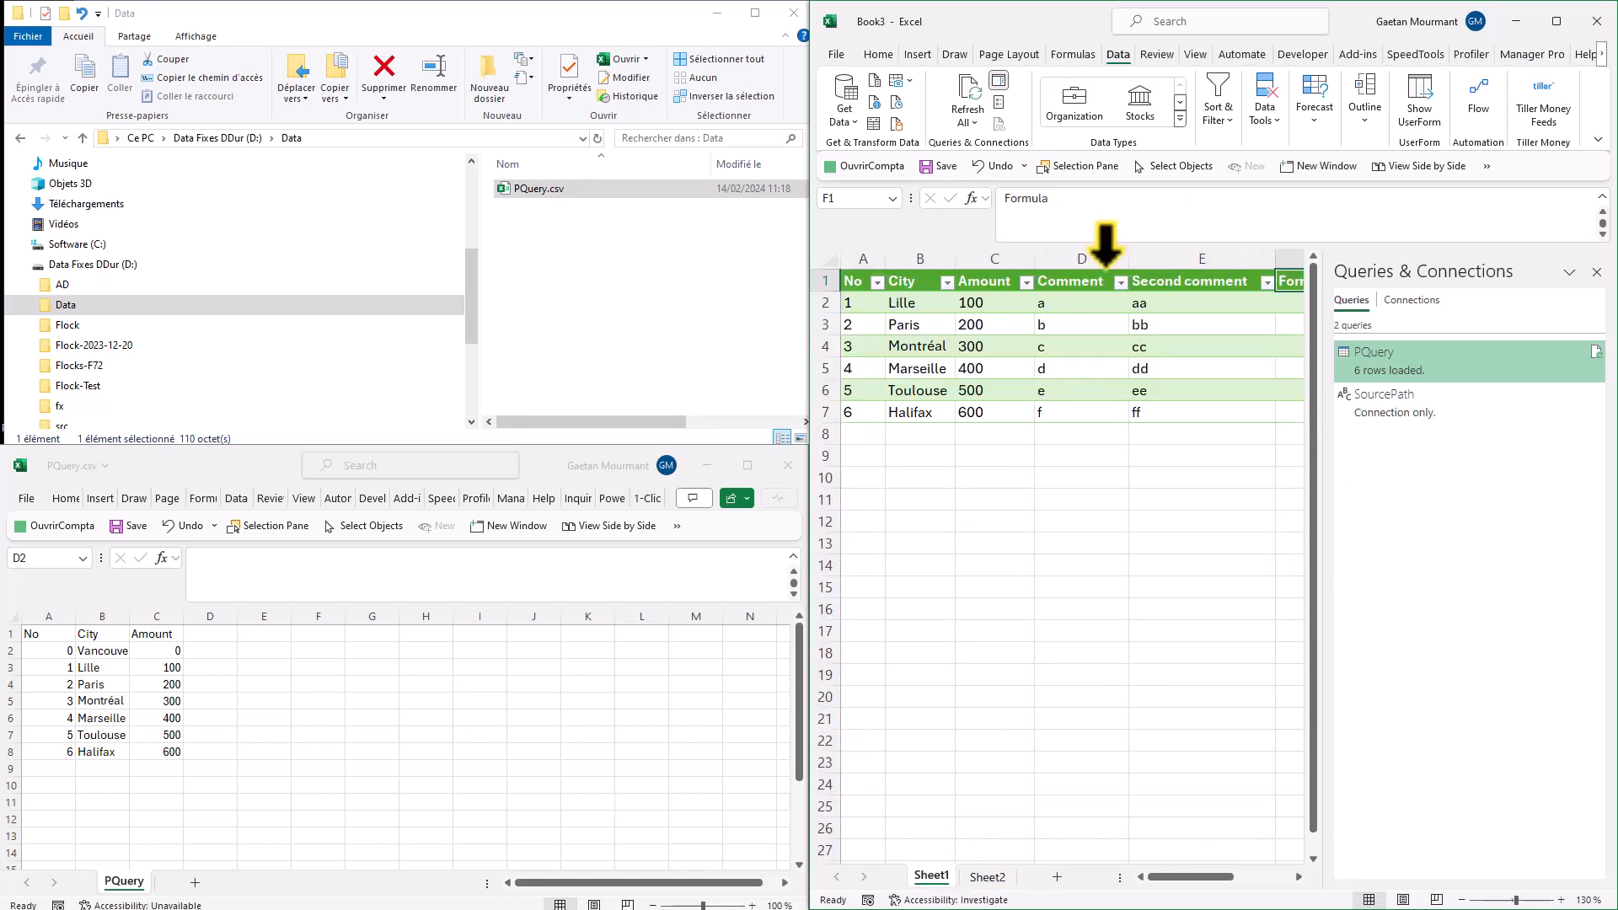
click(1070, 301)
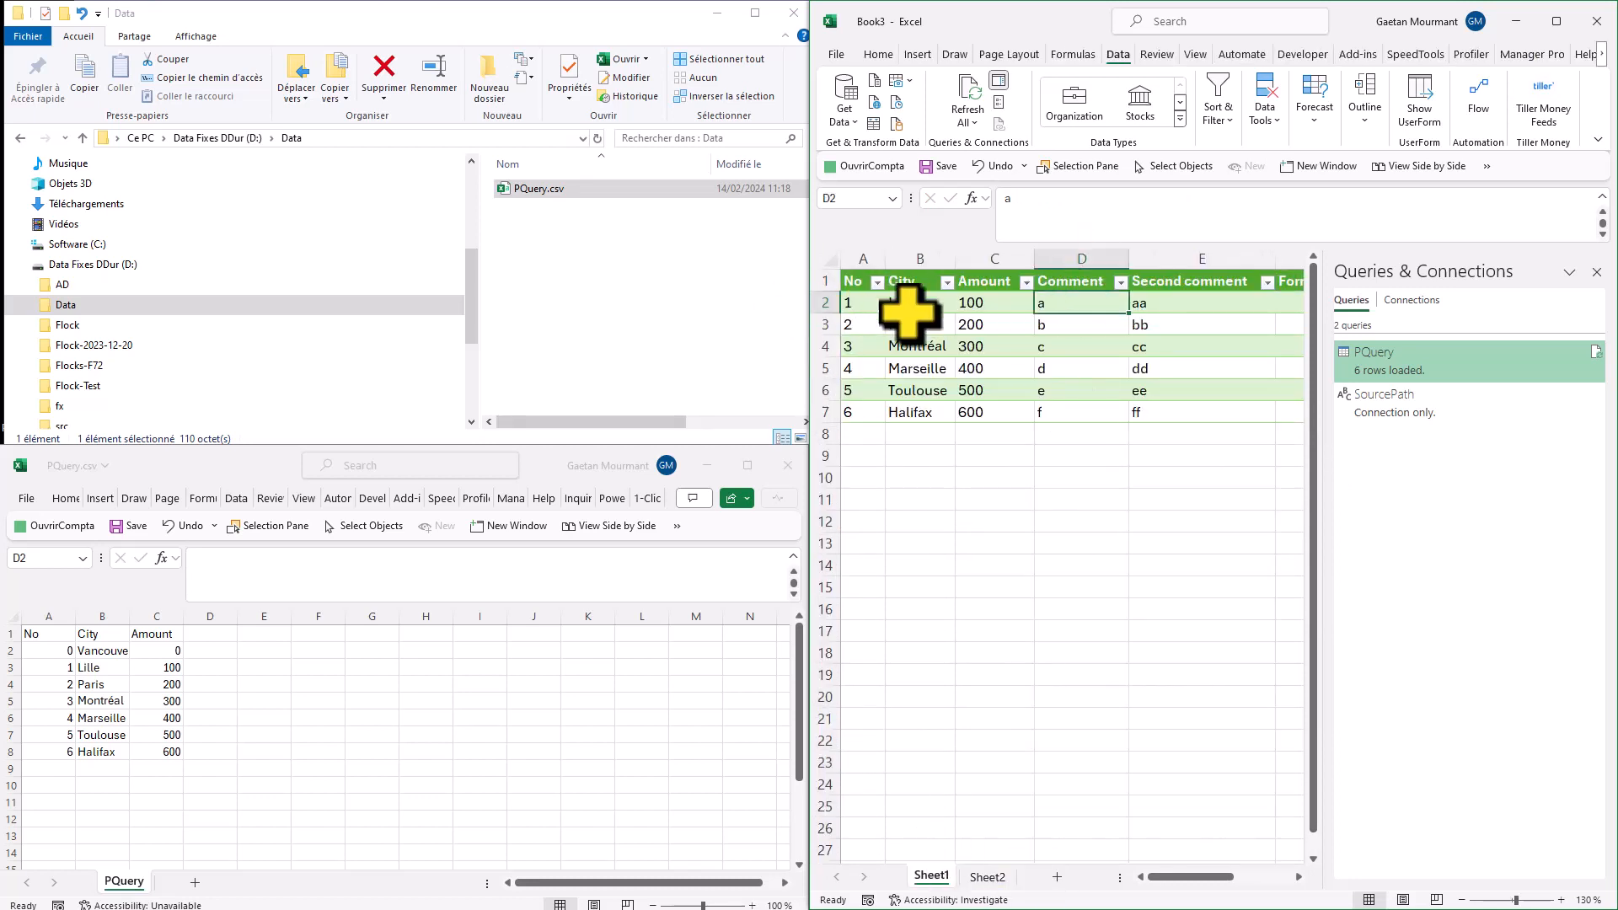
Enter =OFFSET(PQuery[#Headers];1;0) in cell B3 of Sheet2 to return the table row beneath the Sheet1 headers.
click(988, 877)
click(907, 305)
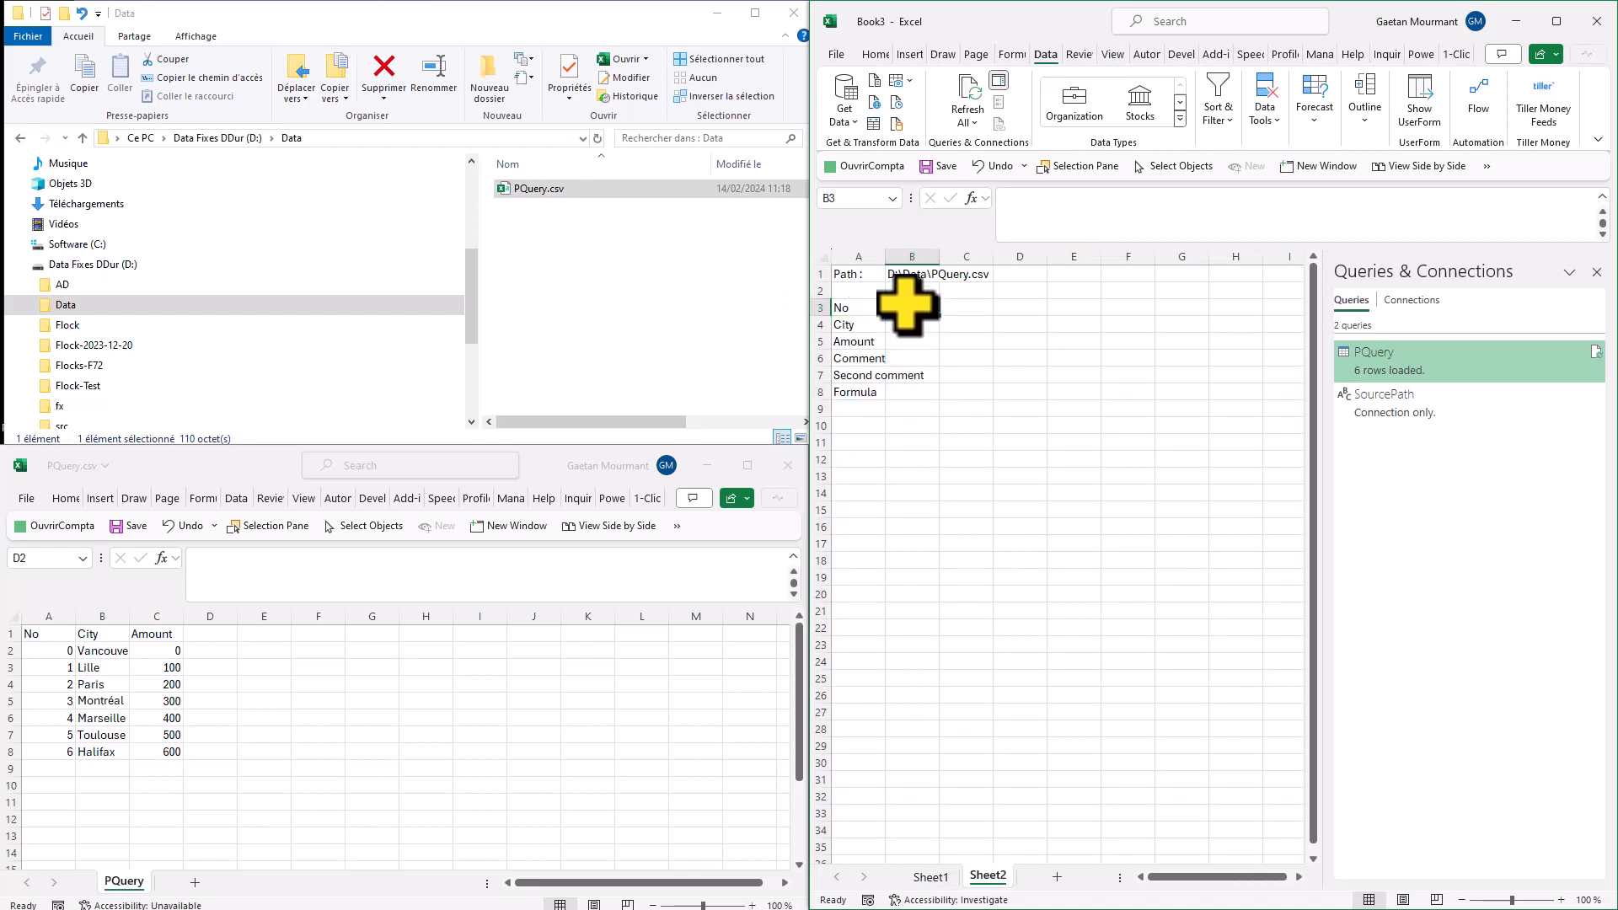
text(=off)
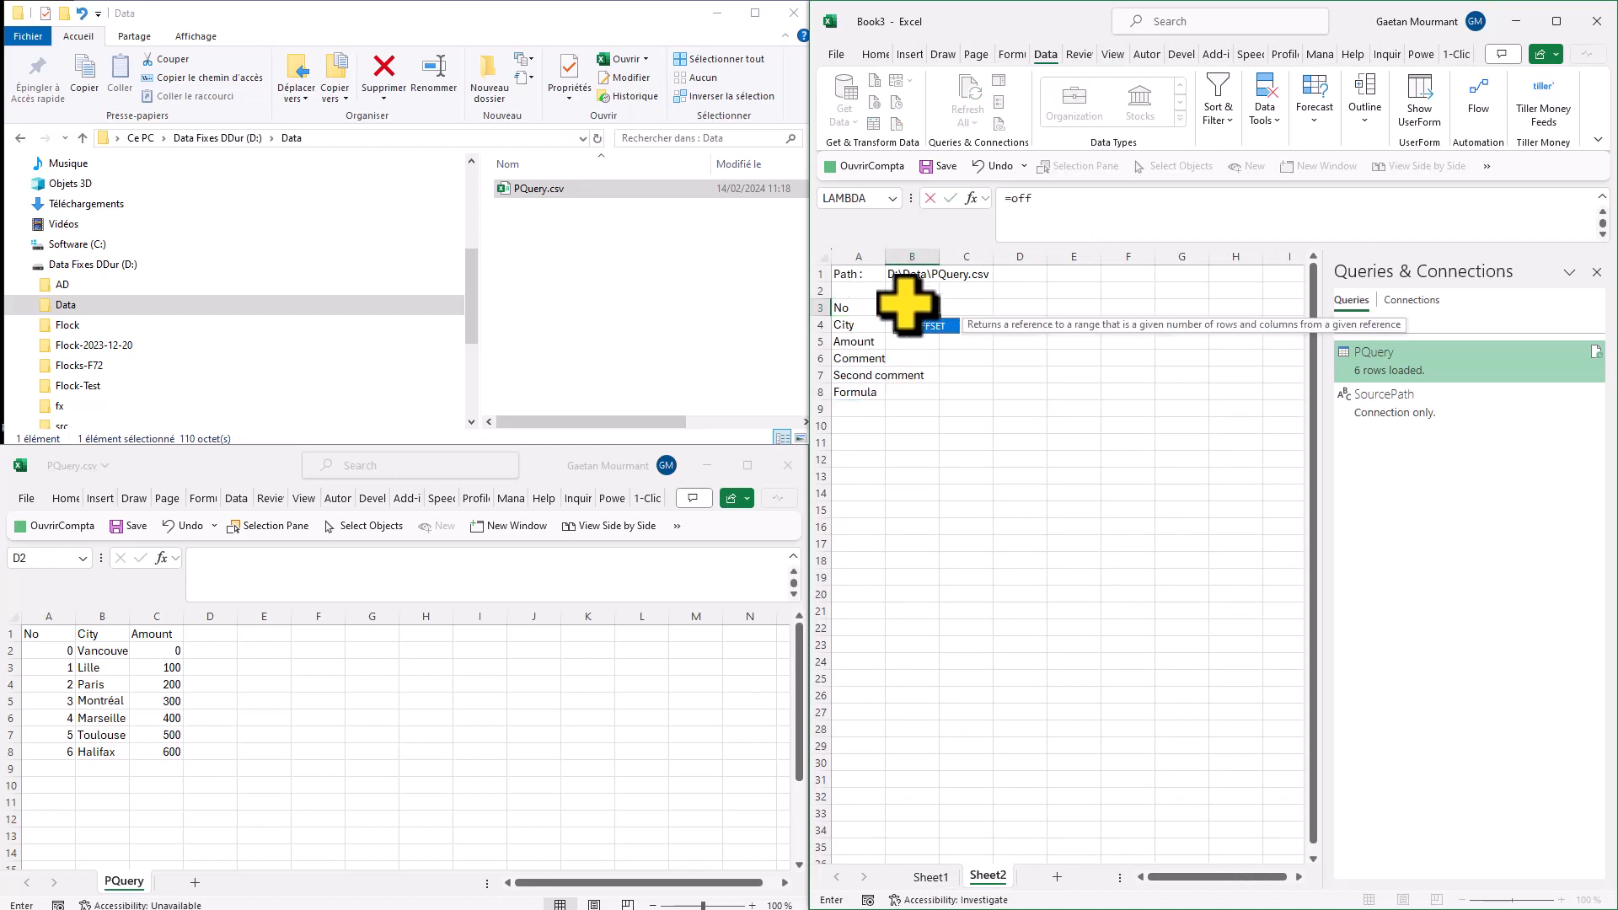
key(Tab)
click(930, 877)
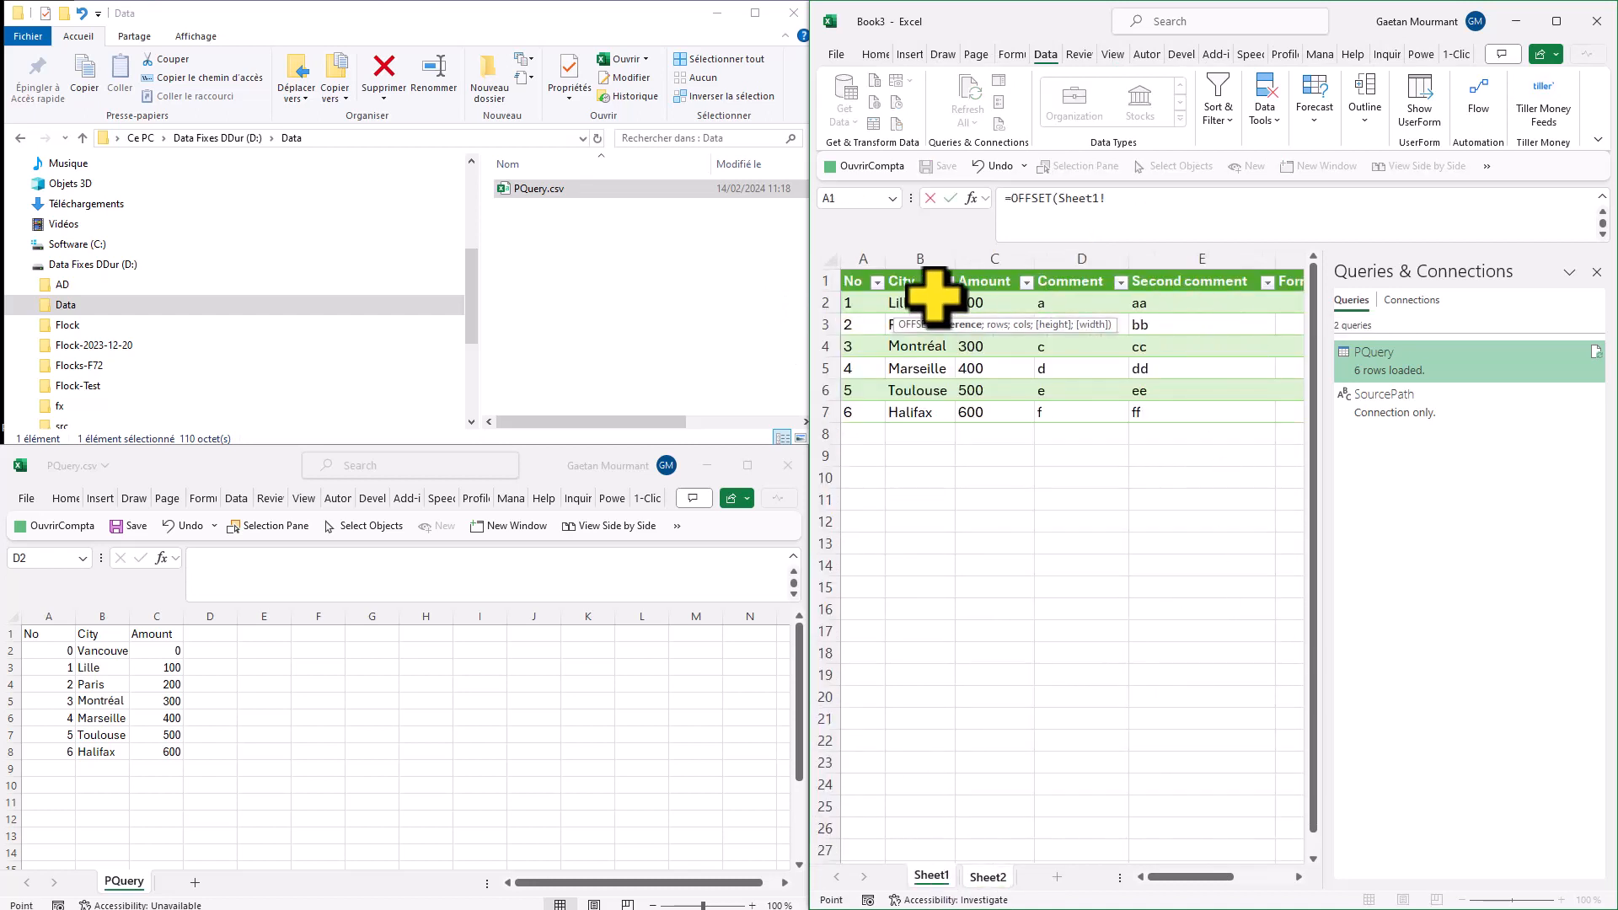
click(860, 281)
key(ctrl+shift+Right)
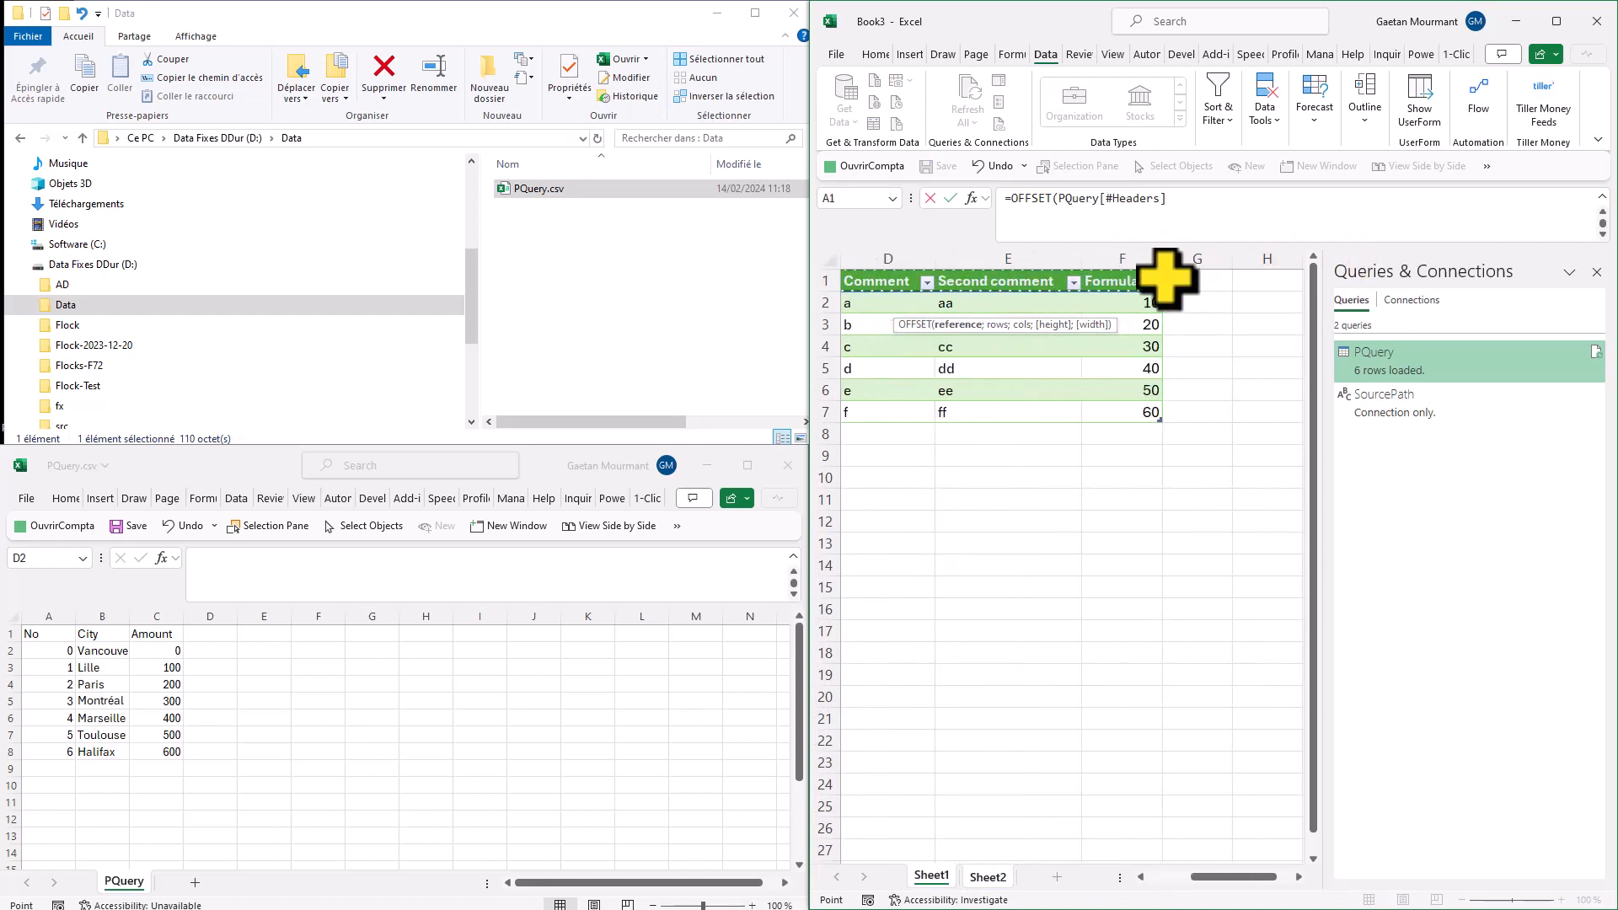
text(;1;0)
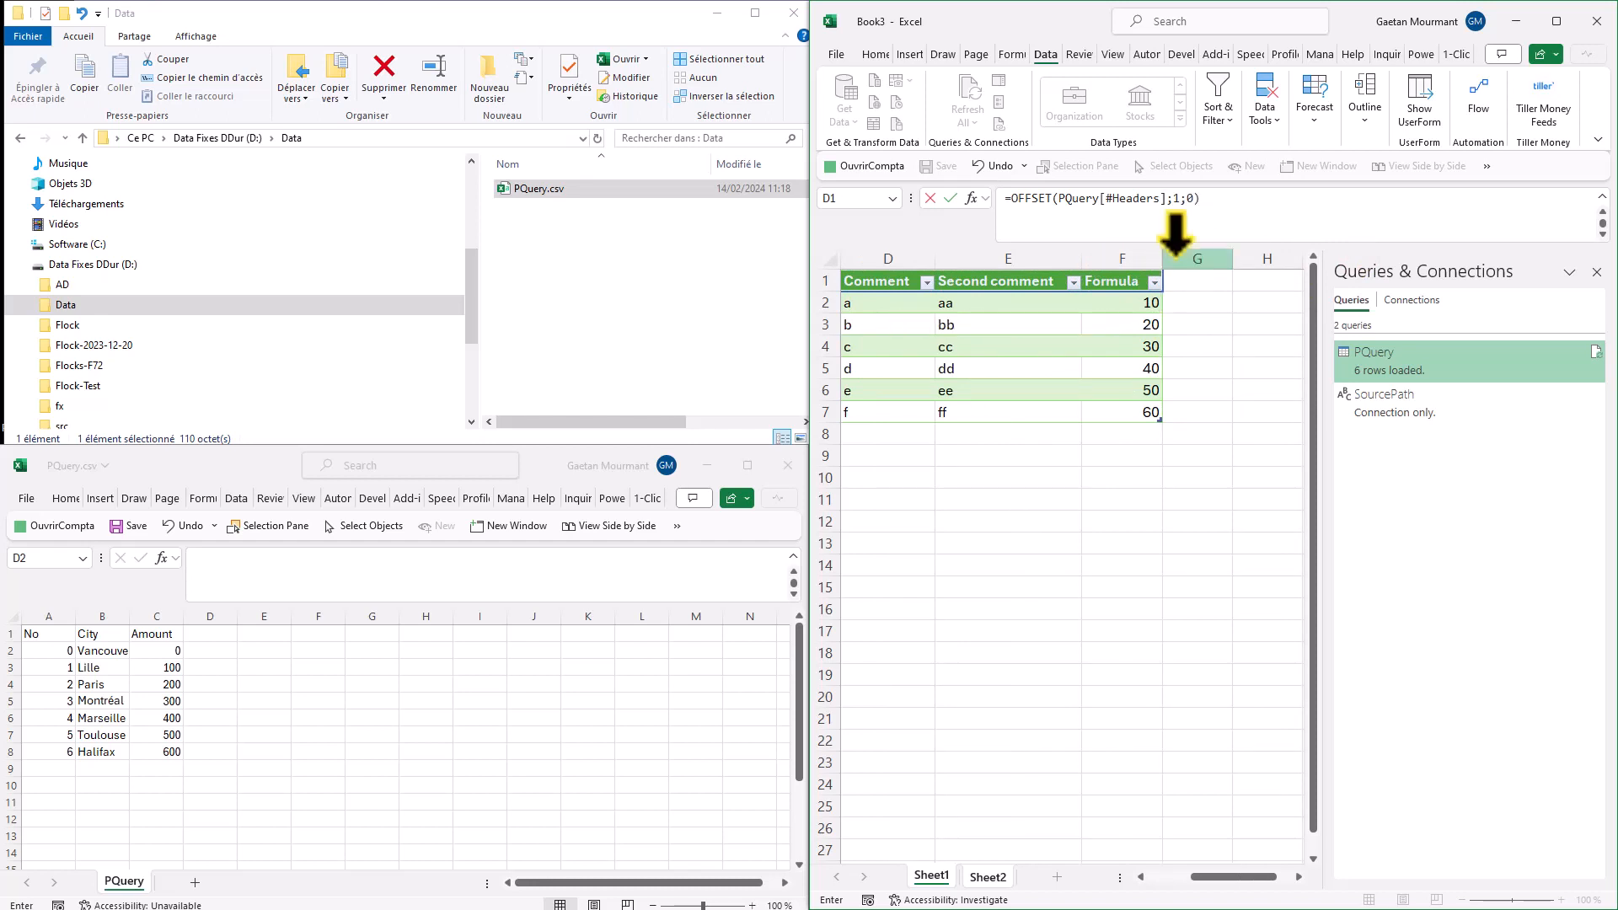
click(1187, 199)
key(Return)
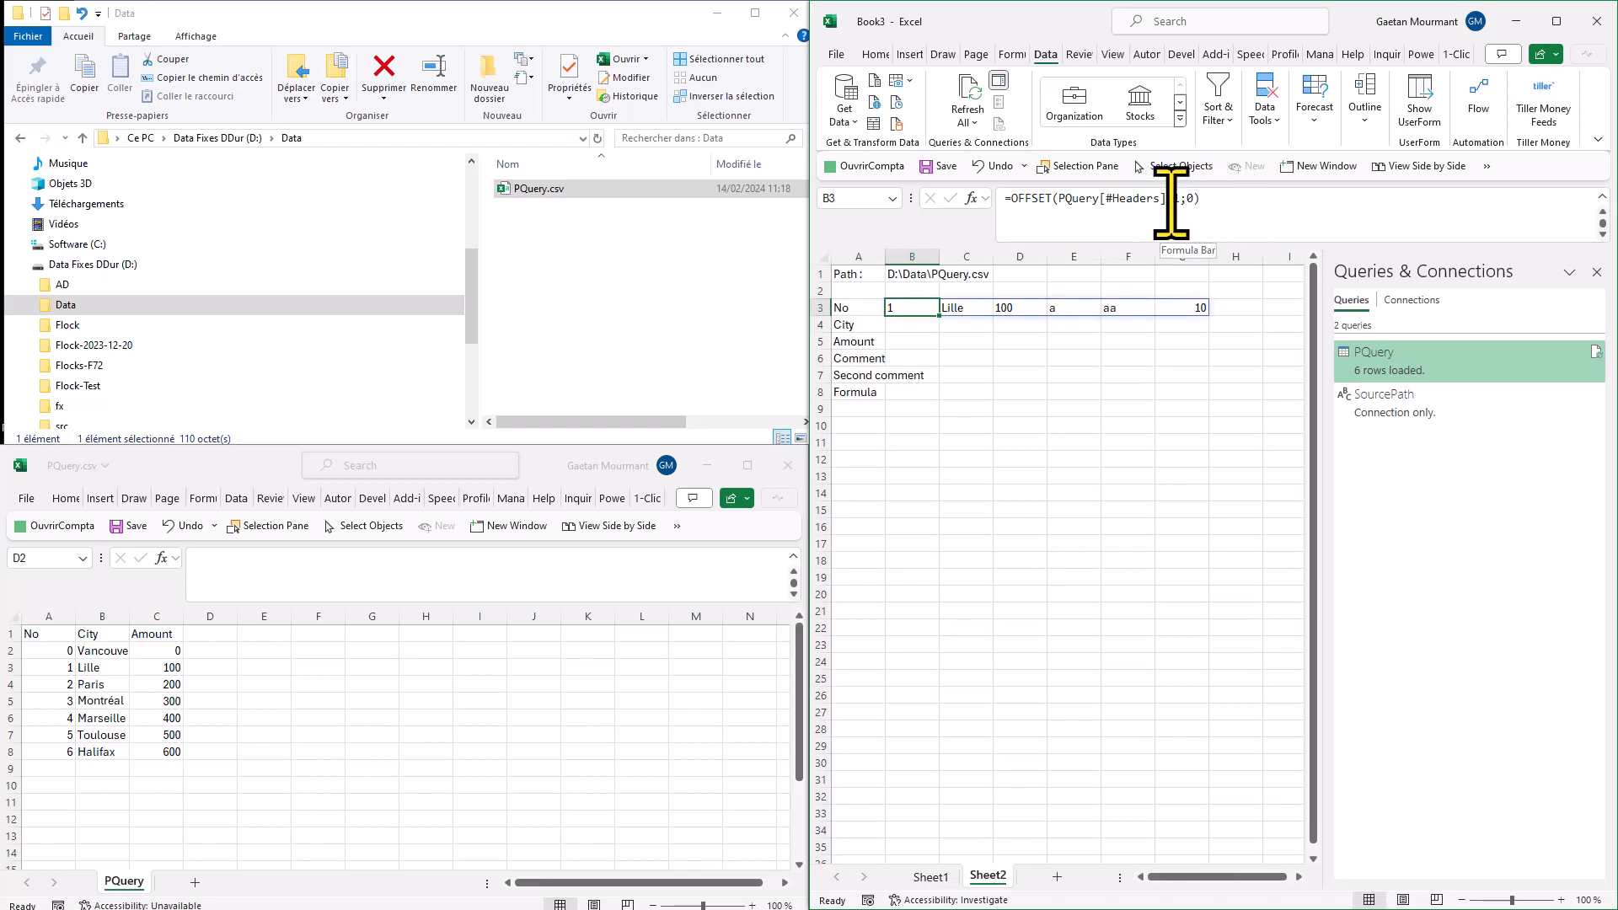
Wrap the B3 formula in TRANSPOSE so the first data row lists vertically beside the header names.
click(1009, 199)
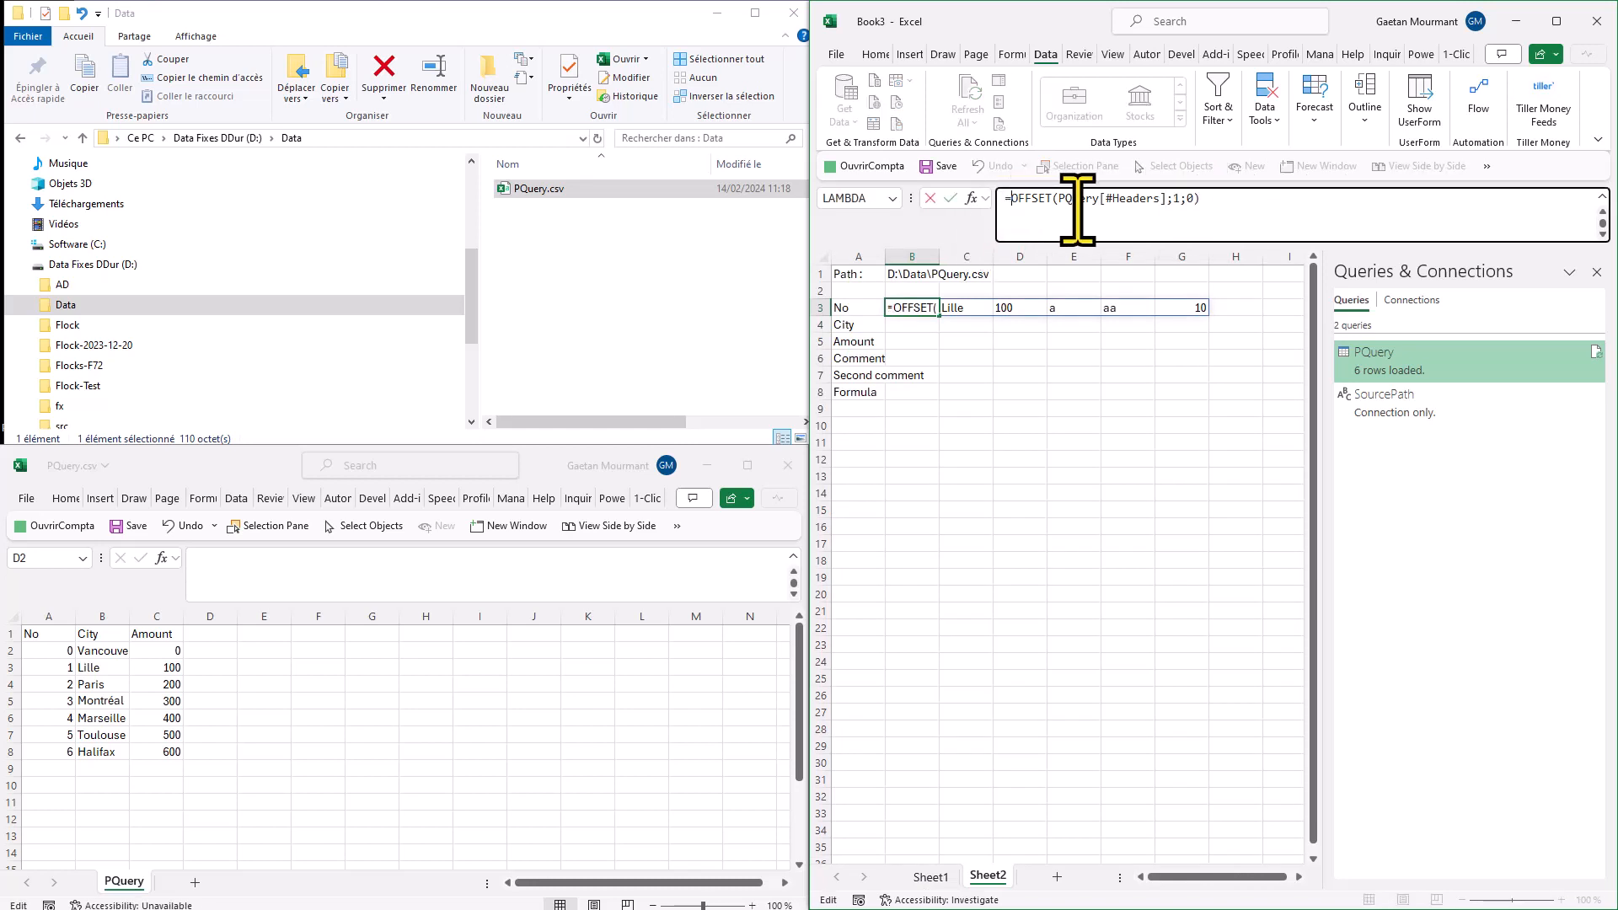
text(TRANSPOSE()
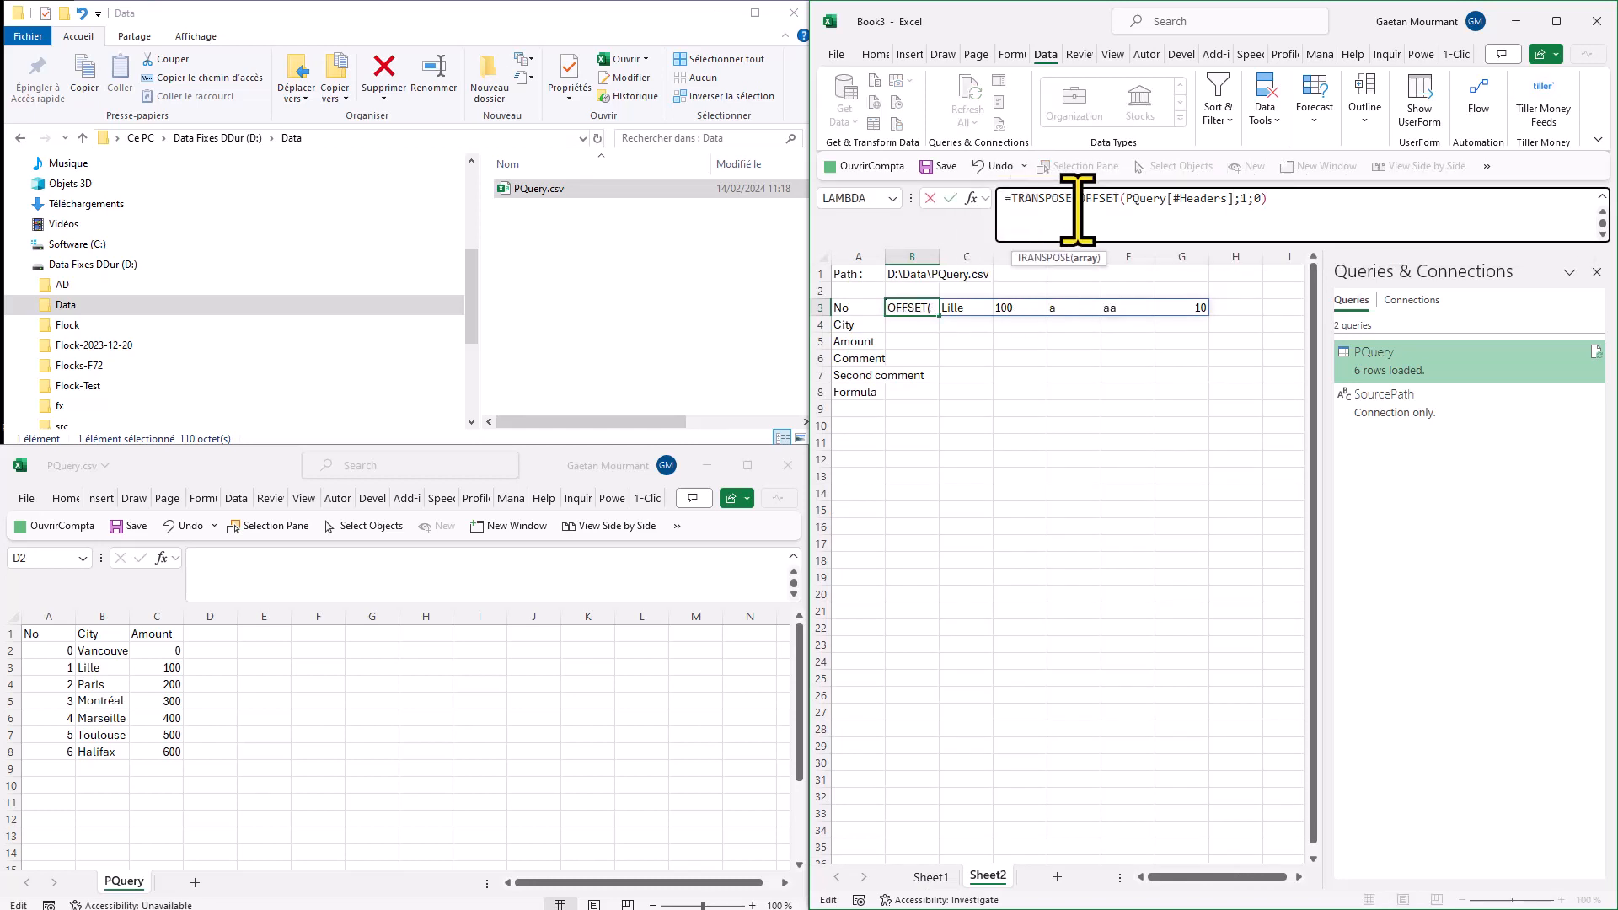
text())
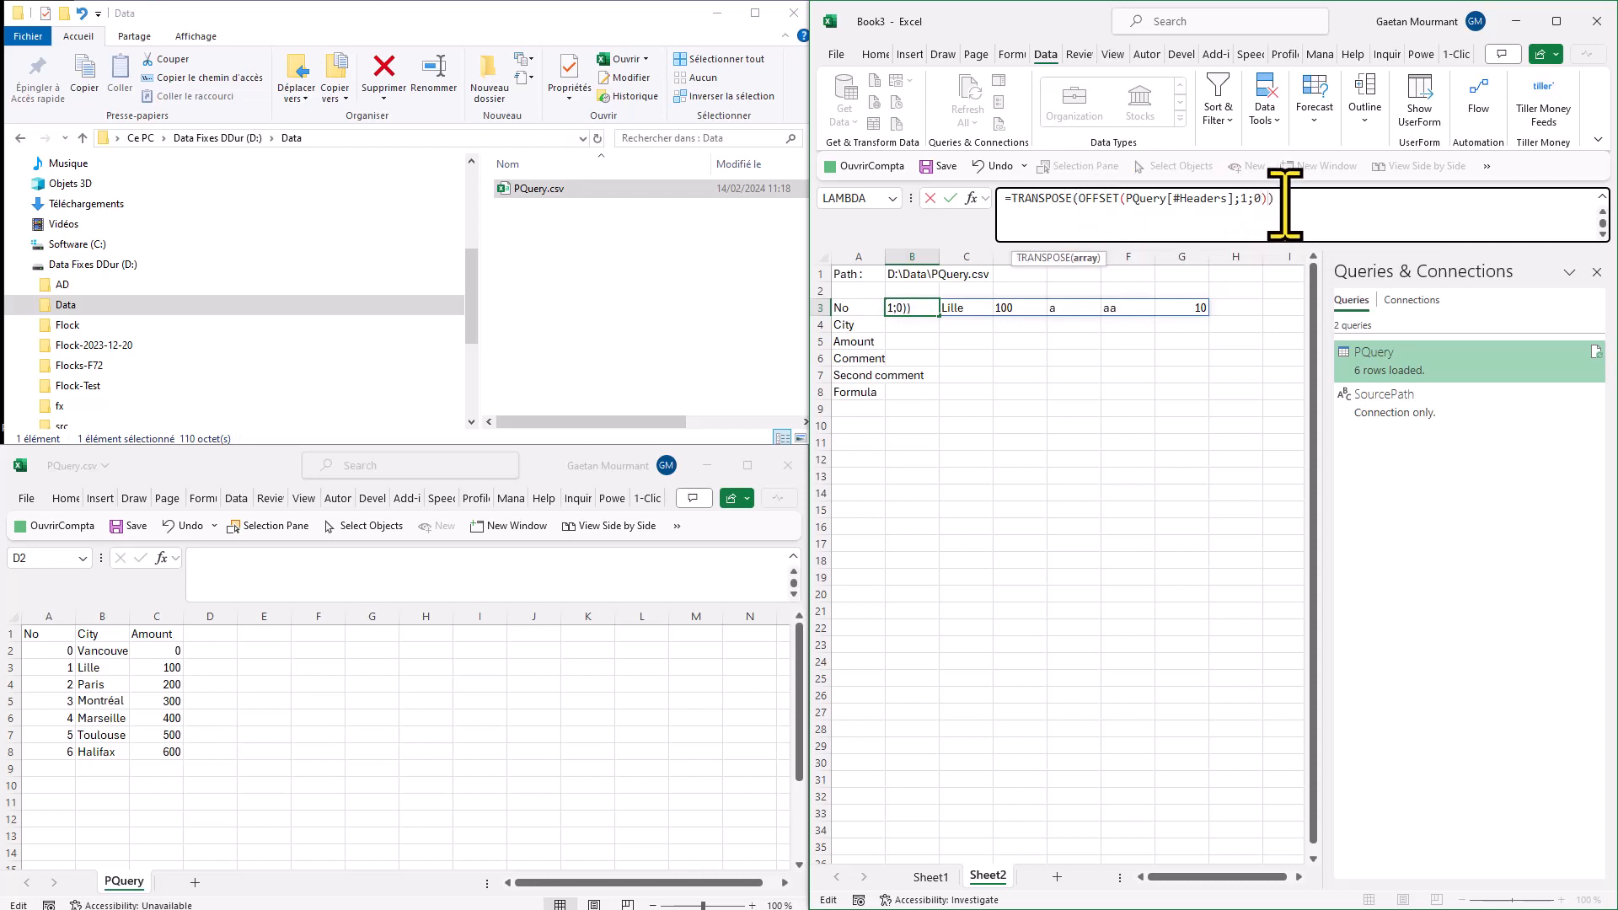
key(Return)
click(965, 409)
click(922, 307)
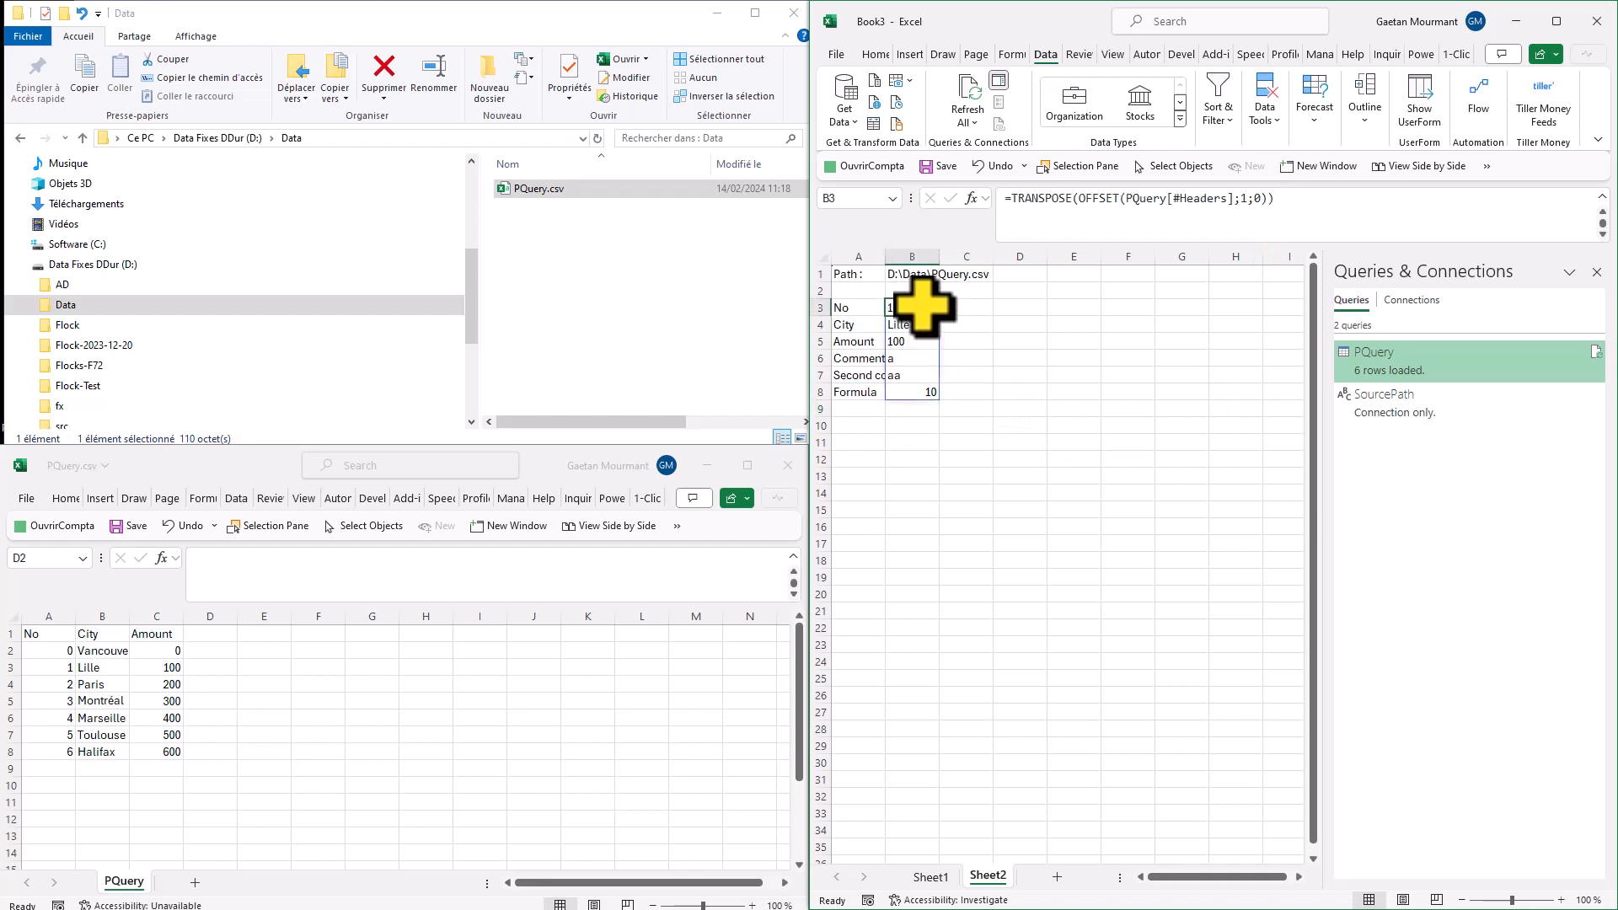
Nest ISFORMULA inside the B3 TRANSPOSE to test each column: =TRANSPOSE(ISFORMULA(OFFSET(PQuery[#Headers];1;0))).
click(1080, 200)
text(isfo)
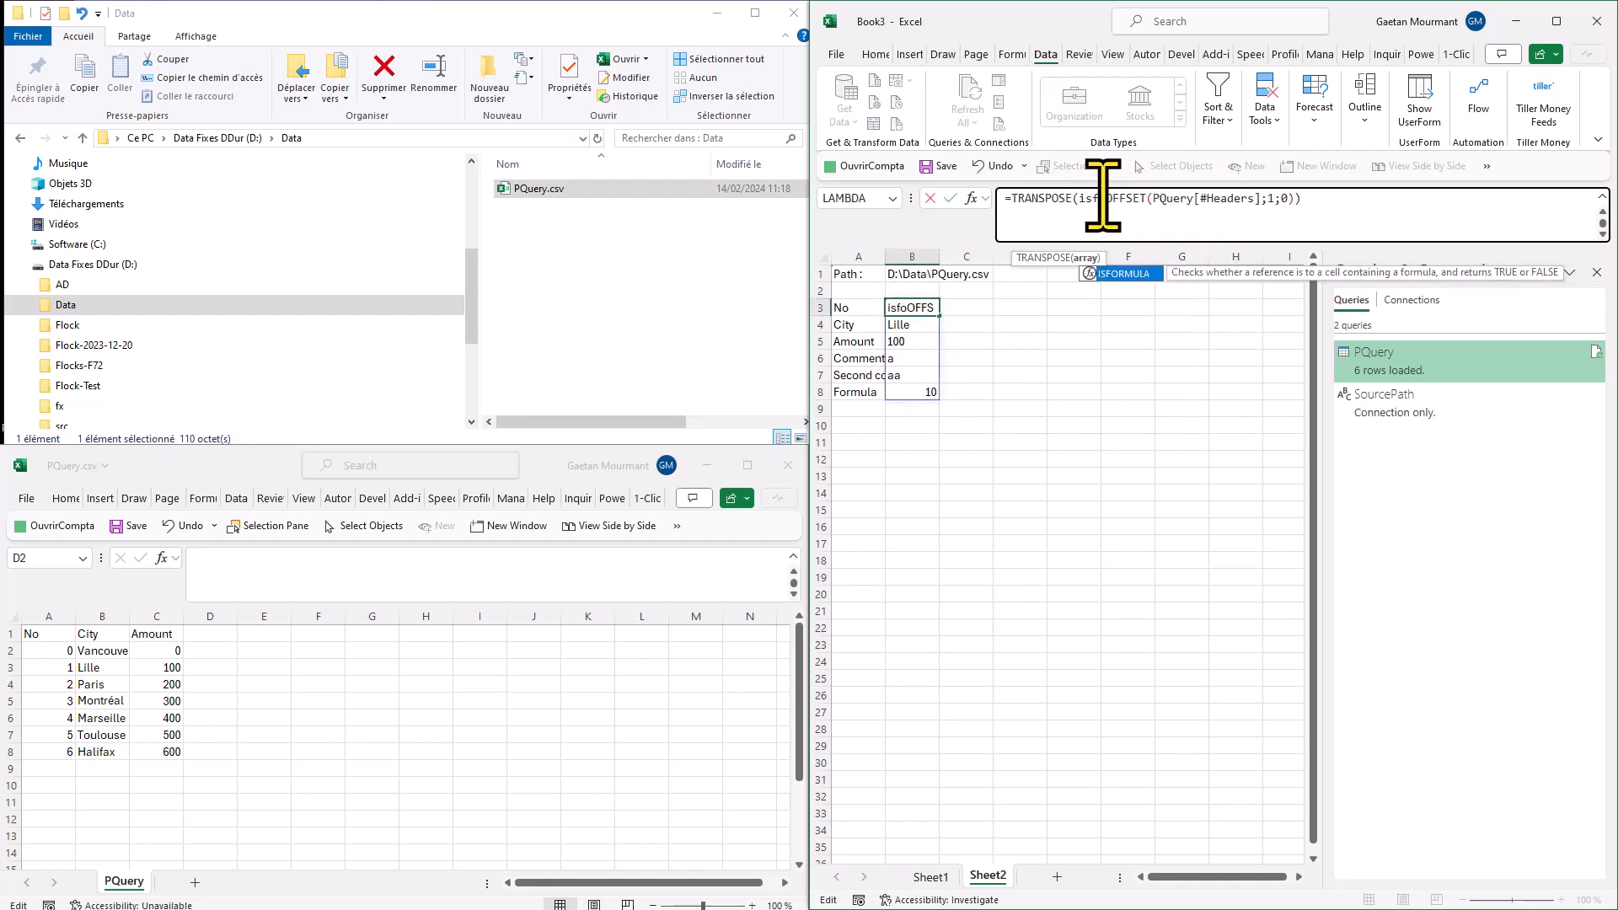
text(r)
key(Tab)
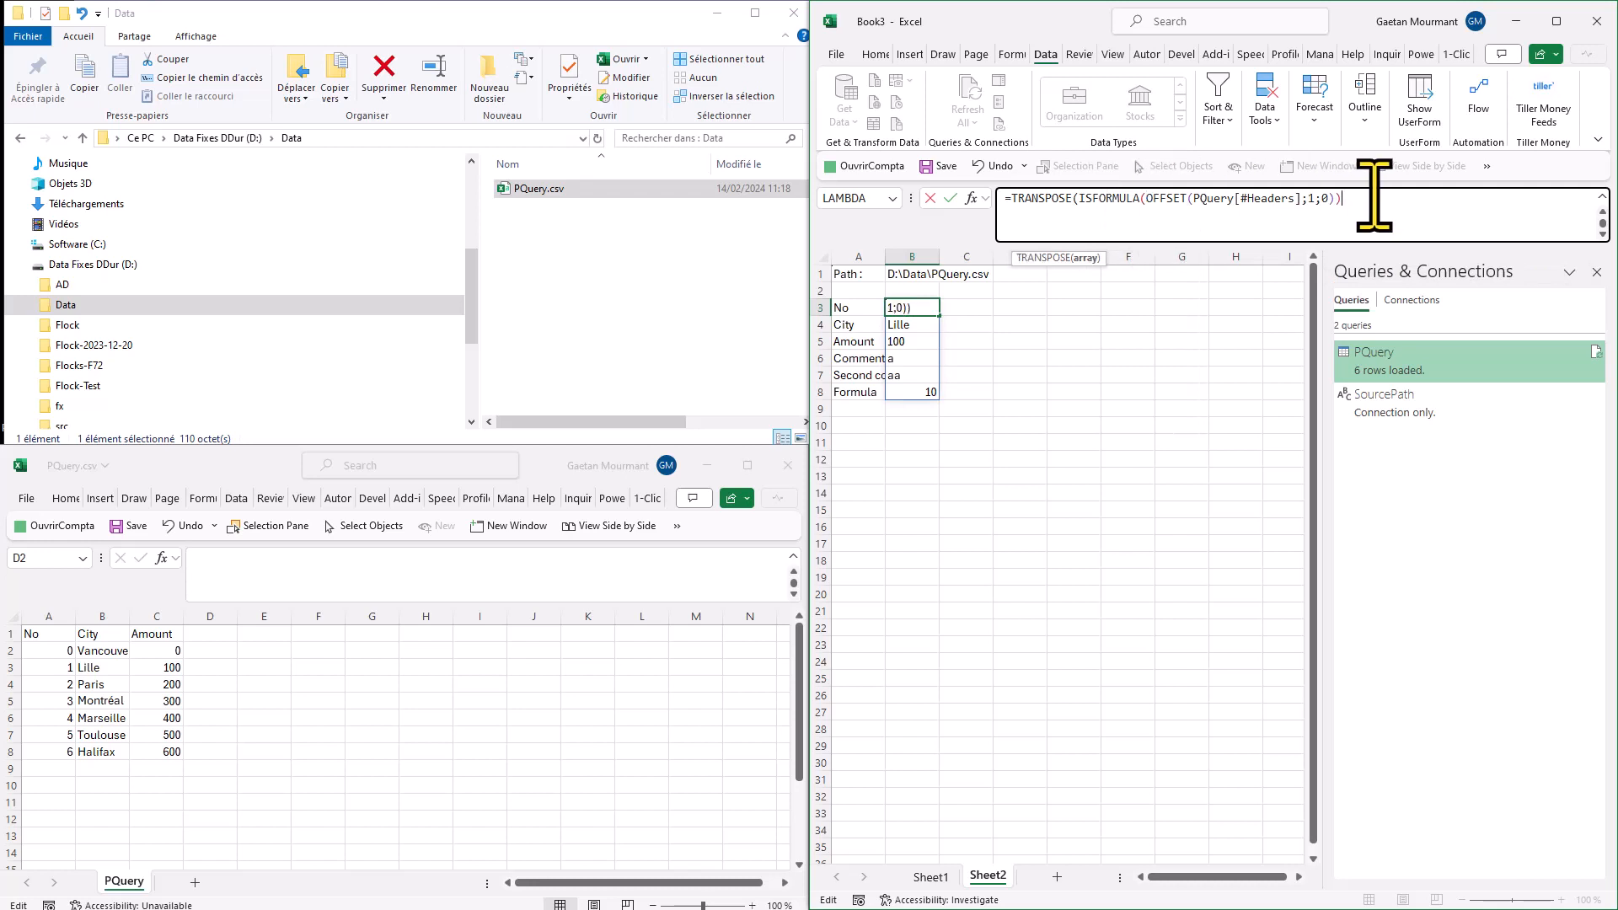
text())
key(Return)
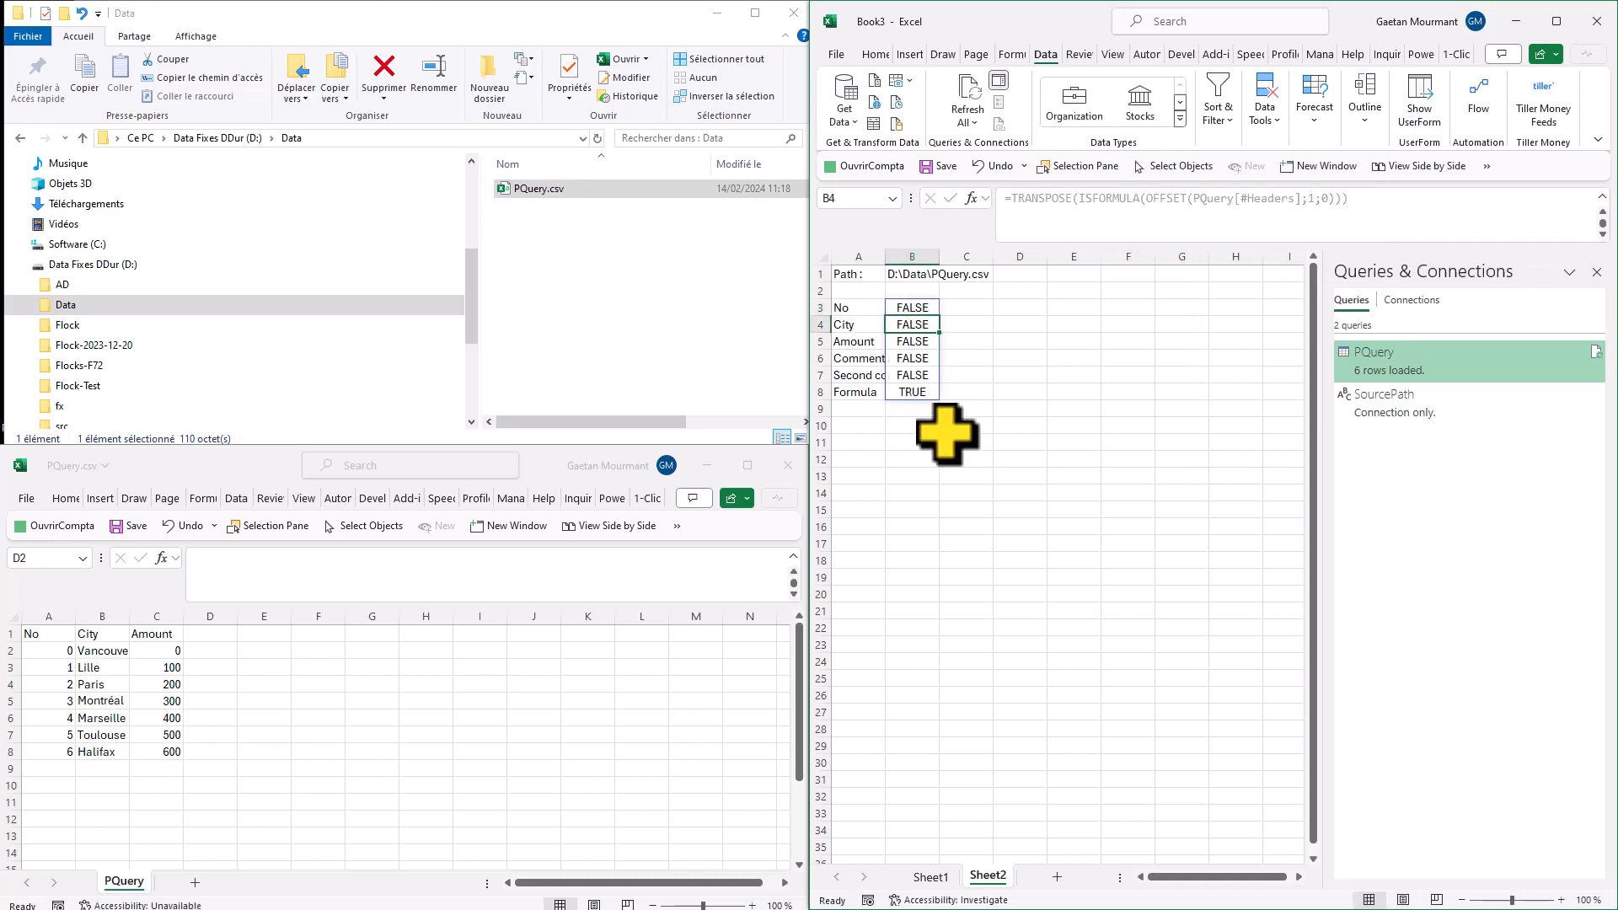
Fit column A of Sheet2 to its header names and widen column B slightly.
click(912, 442)
double_click(884, 254)
drag(982, 254, 1001, 253)
click(963, 391)
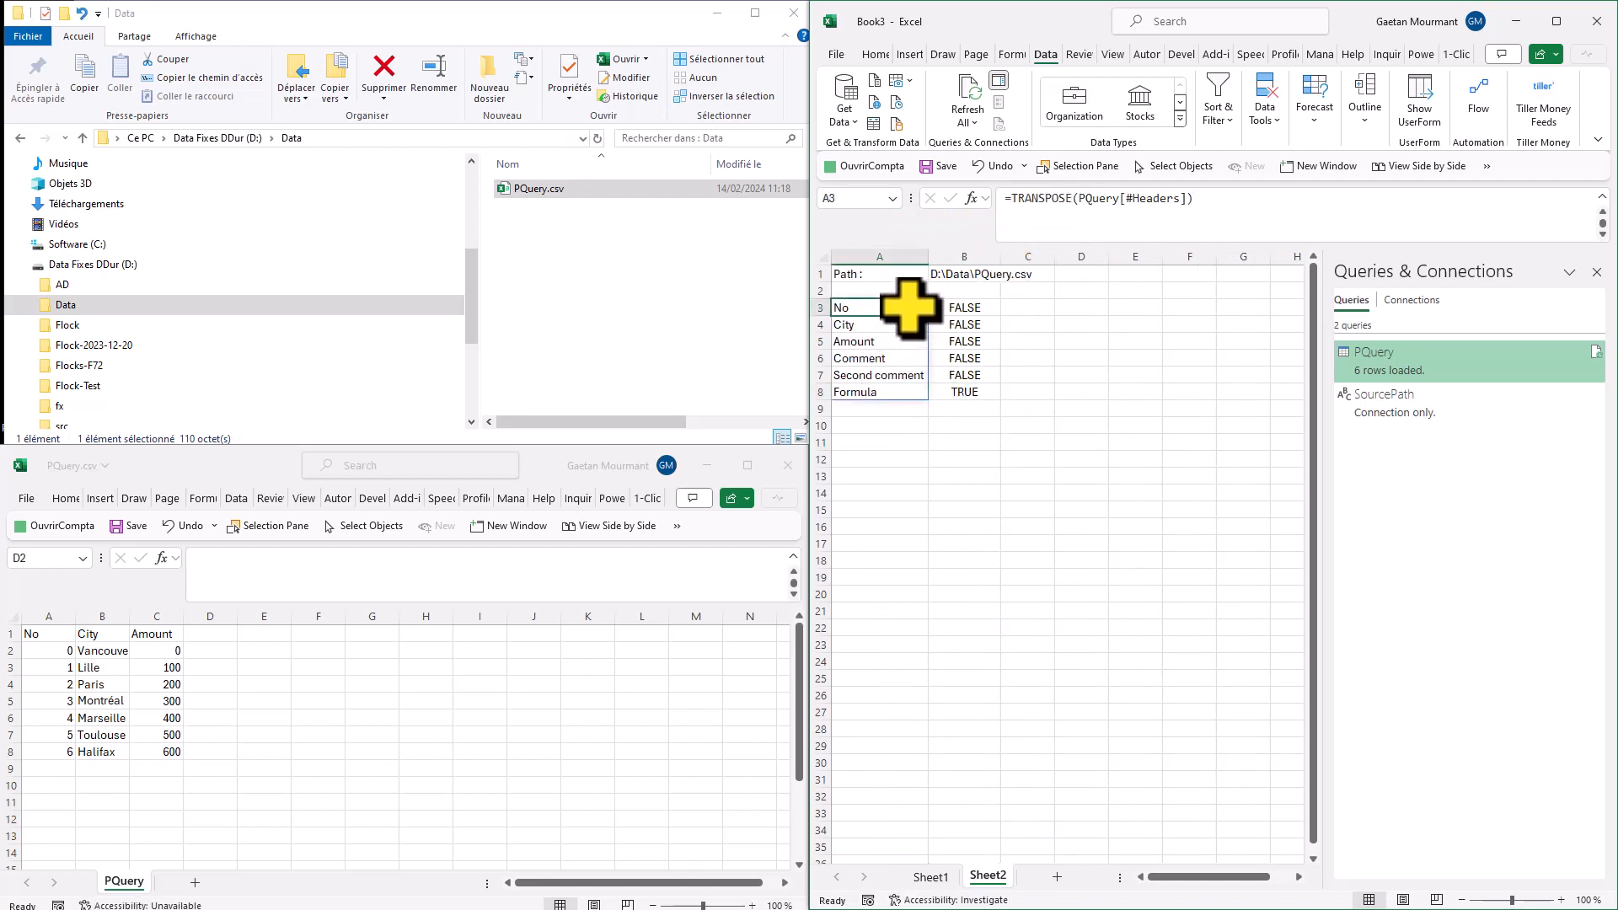
click(969, 306)
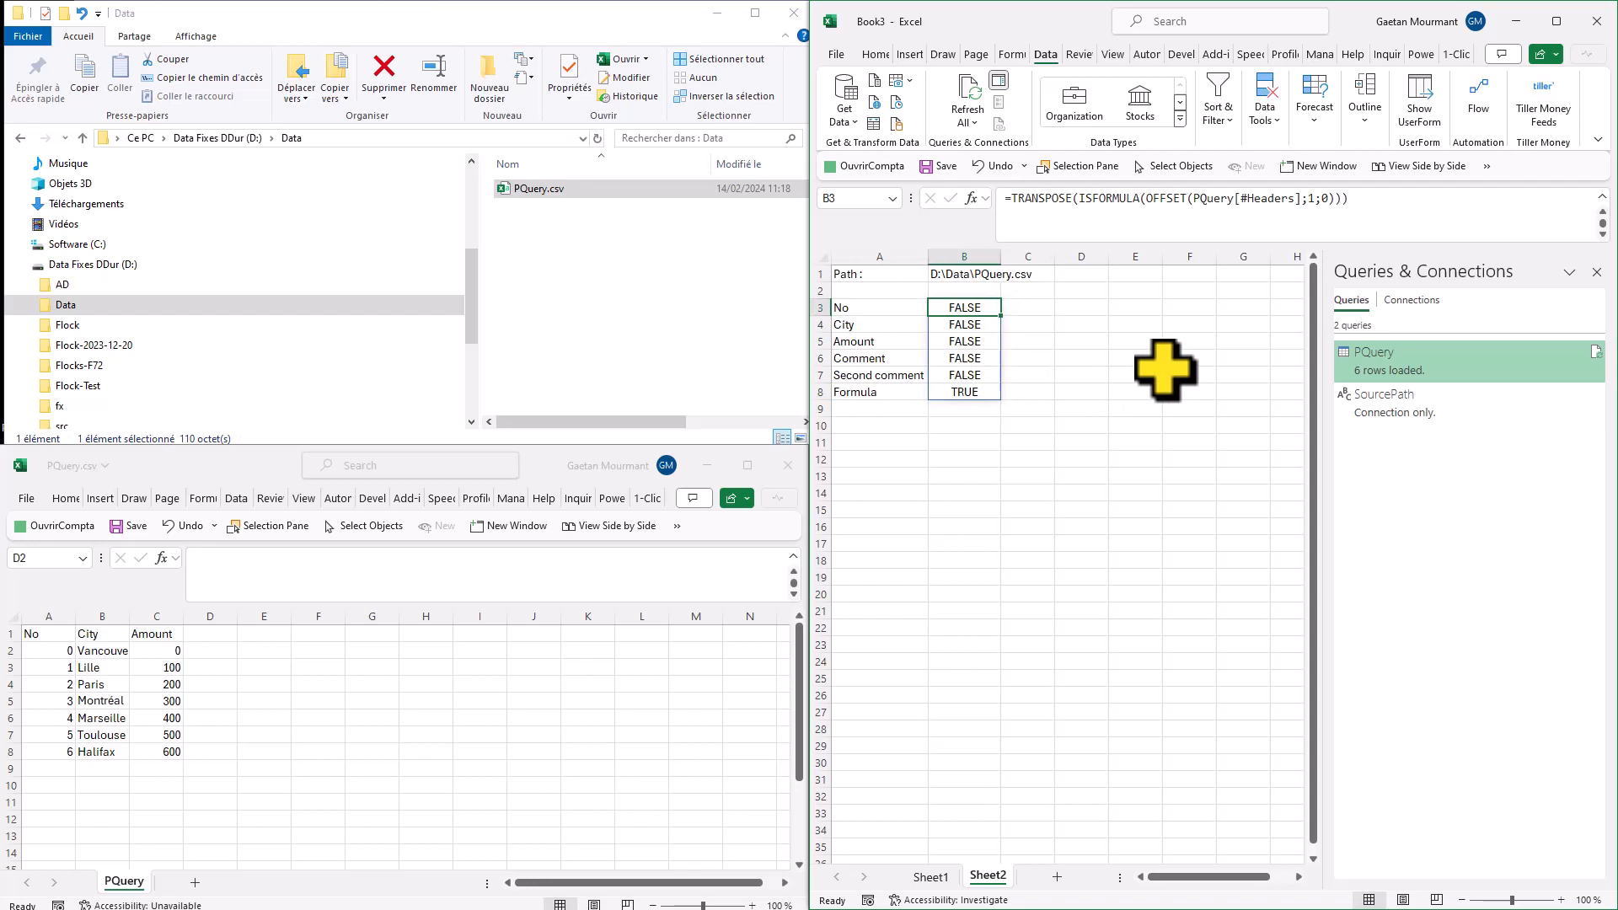
Combine the header list and the formula flags side by side in cell D3 with =HSTACK(A3#;B3#).
click(1076, 308)
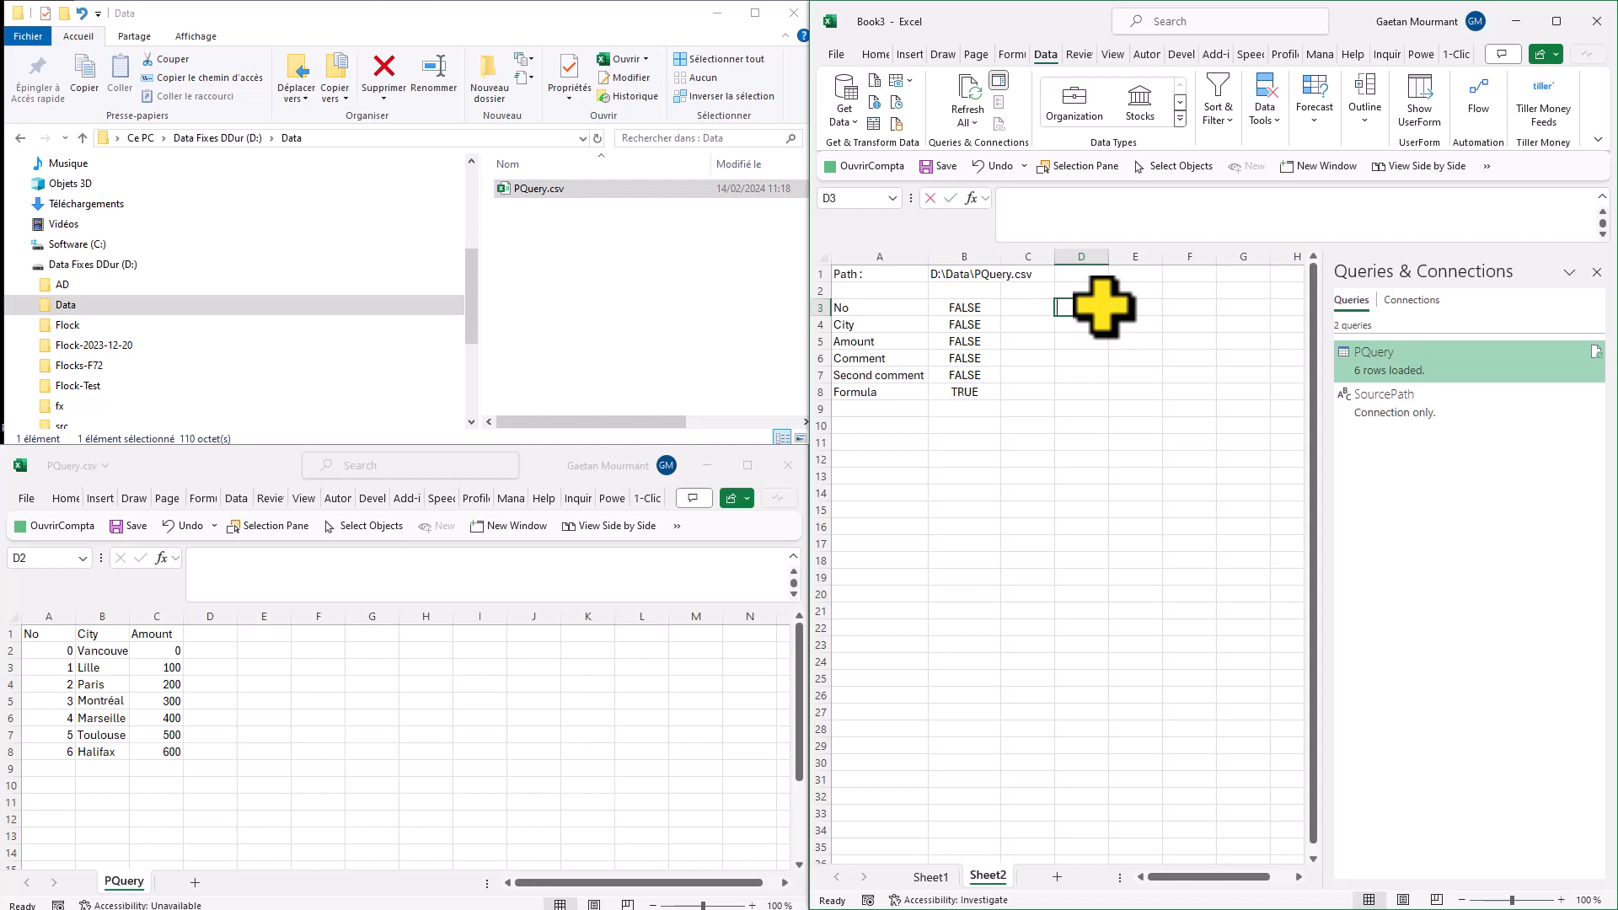
text(=HSTACK()
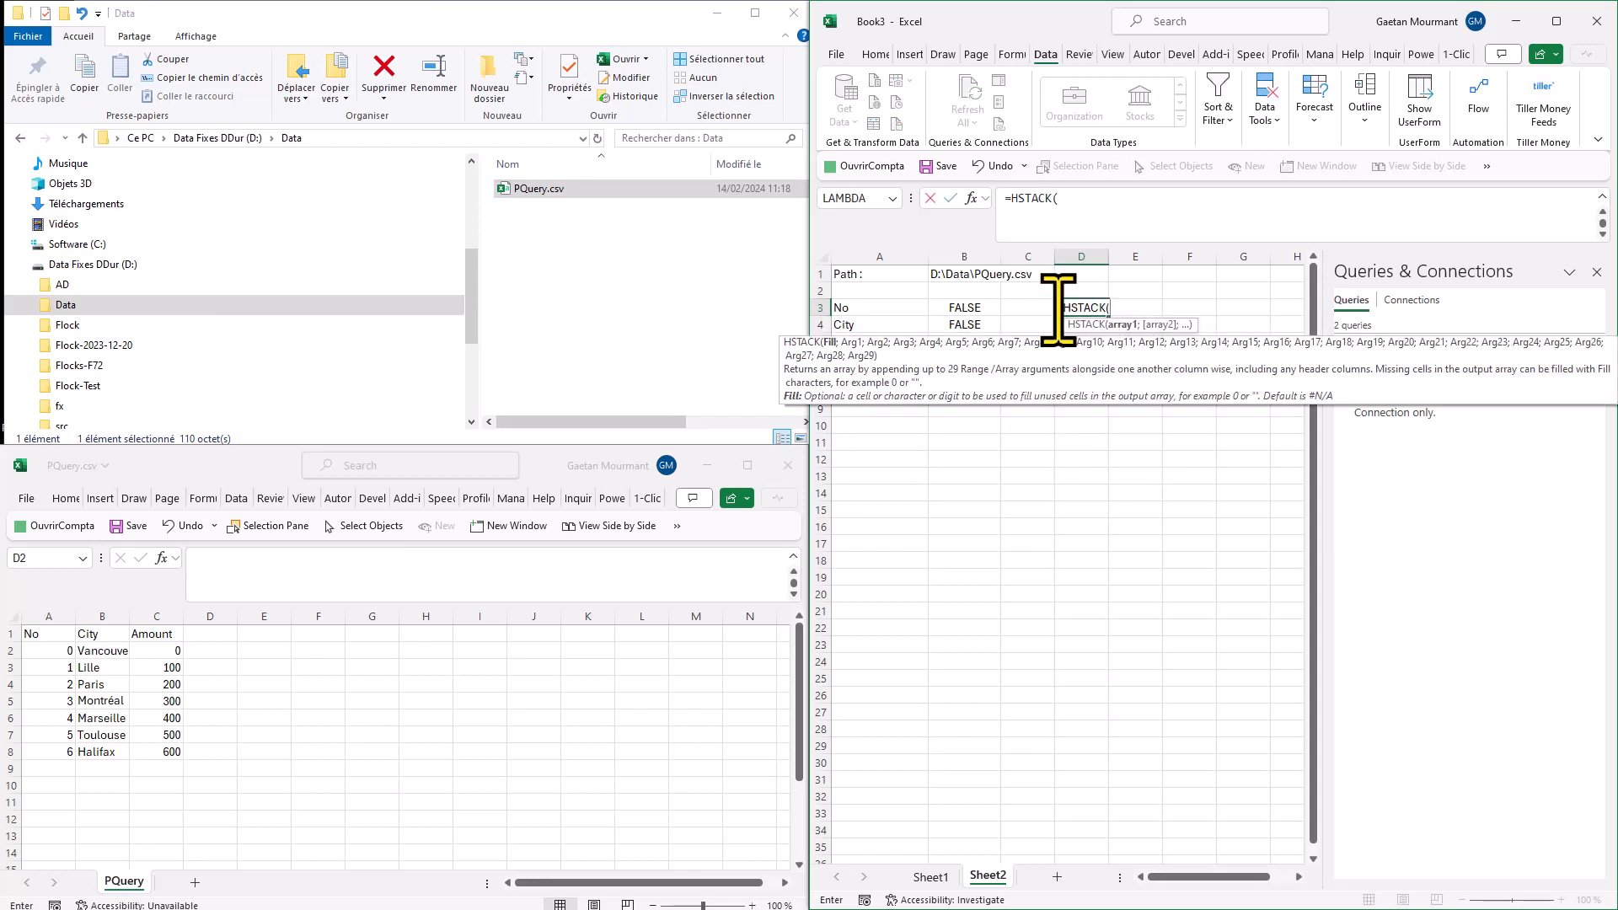
click(860, 307)
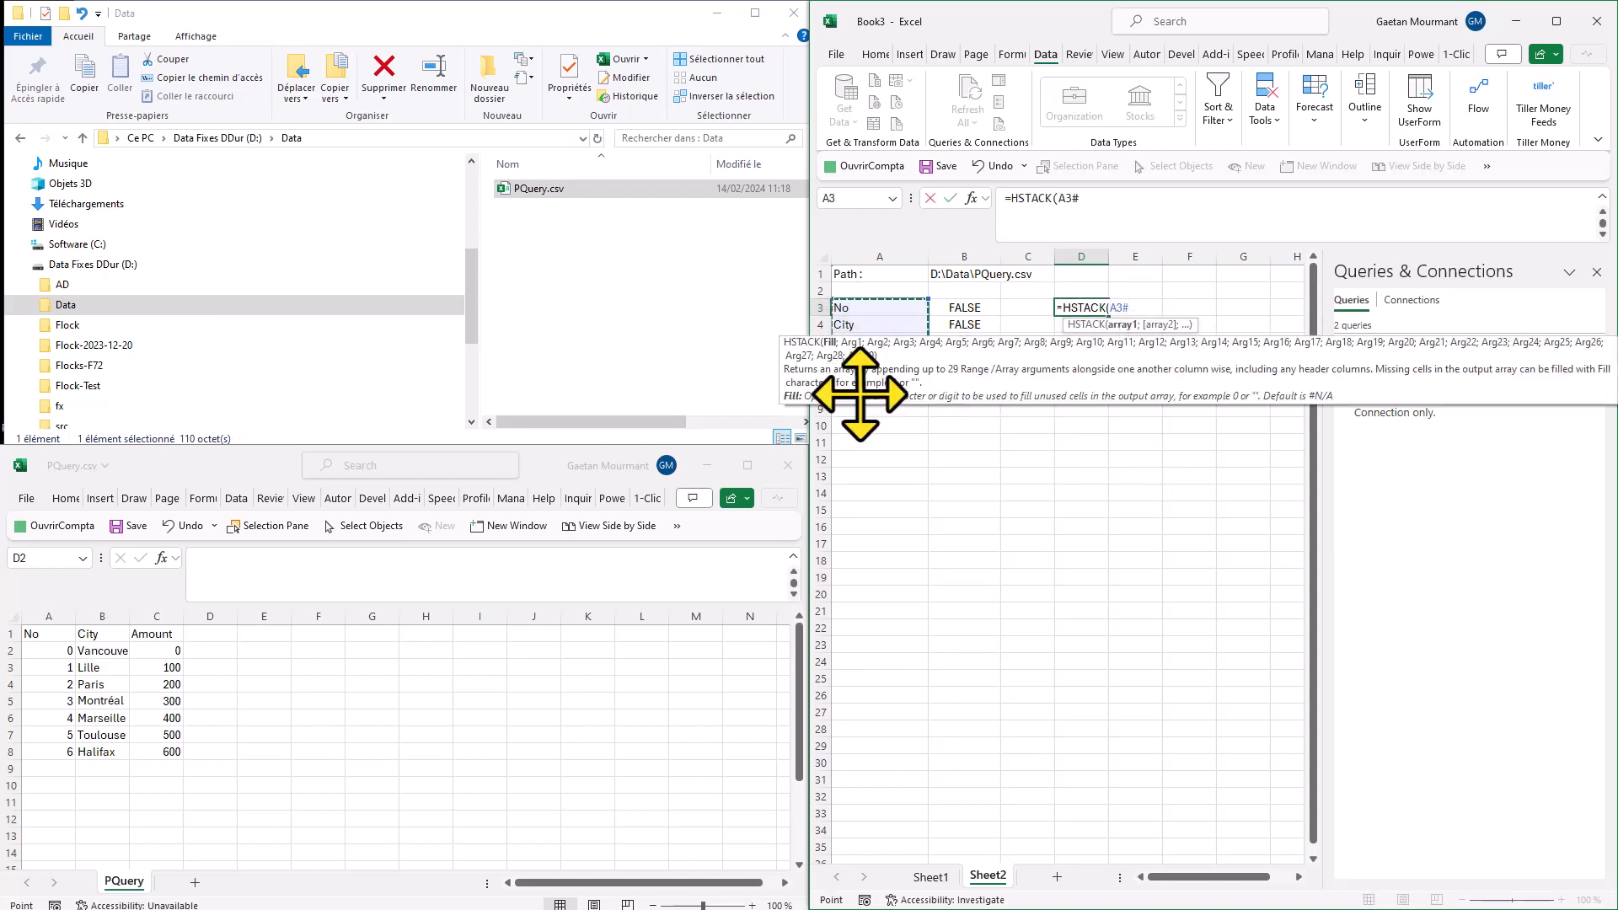
text(;)
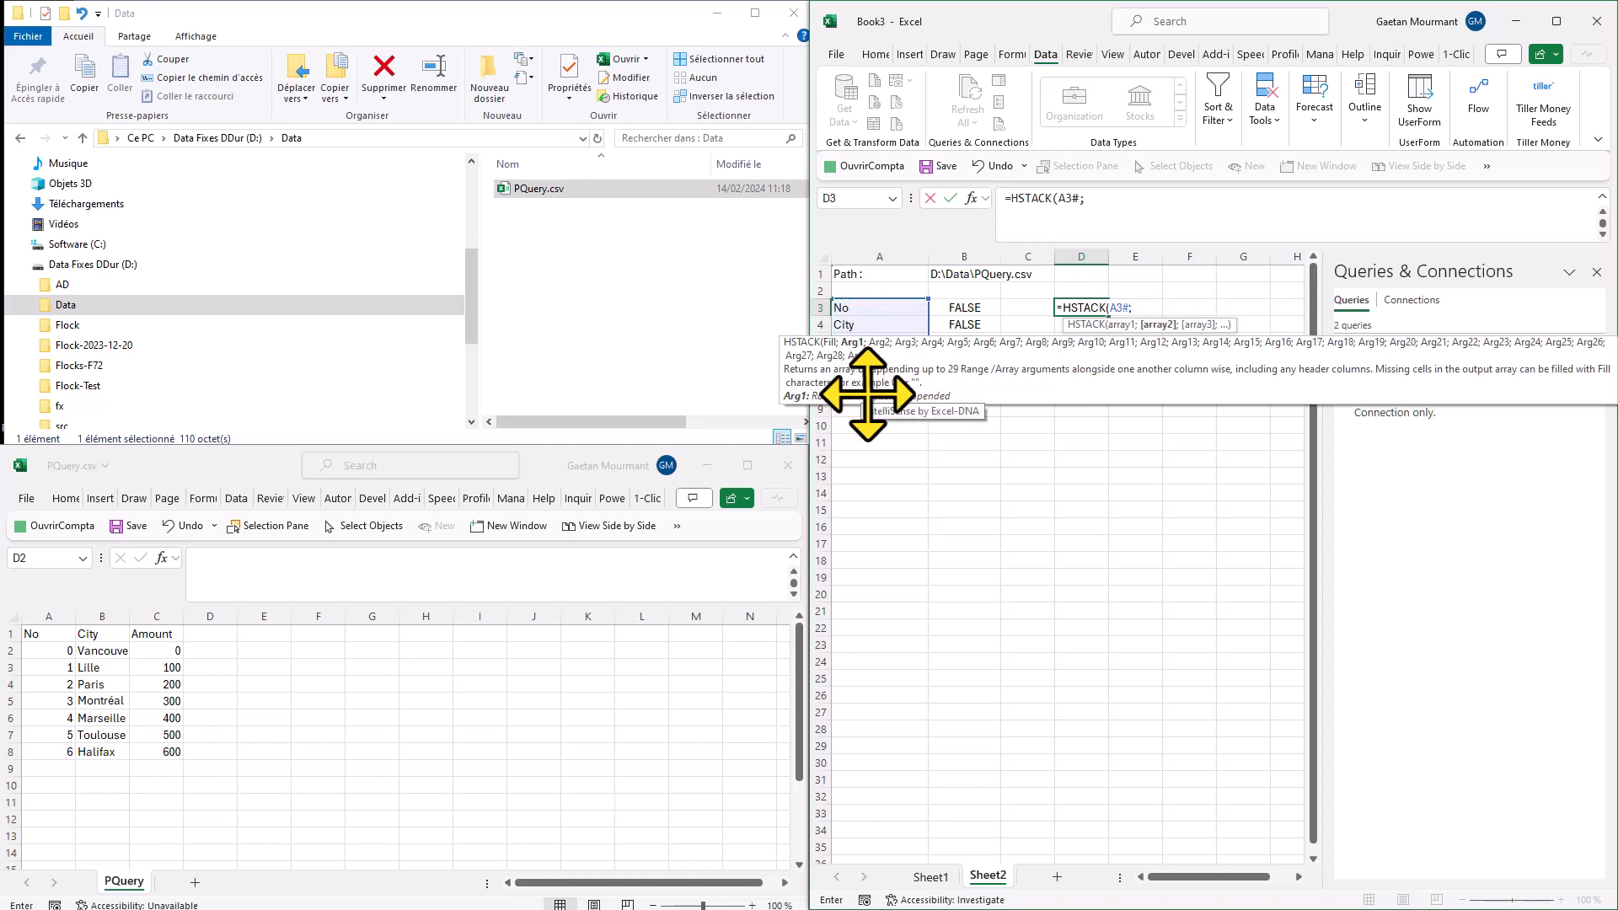
click(971, 309)
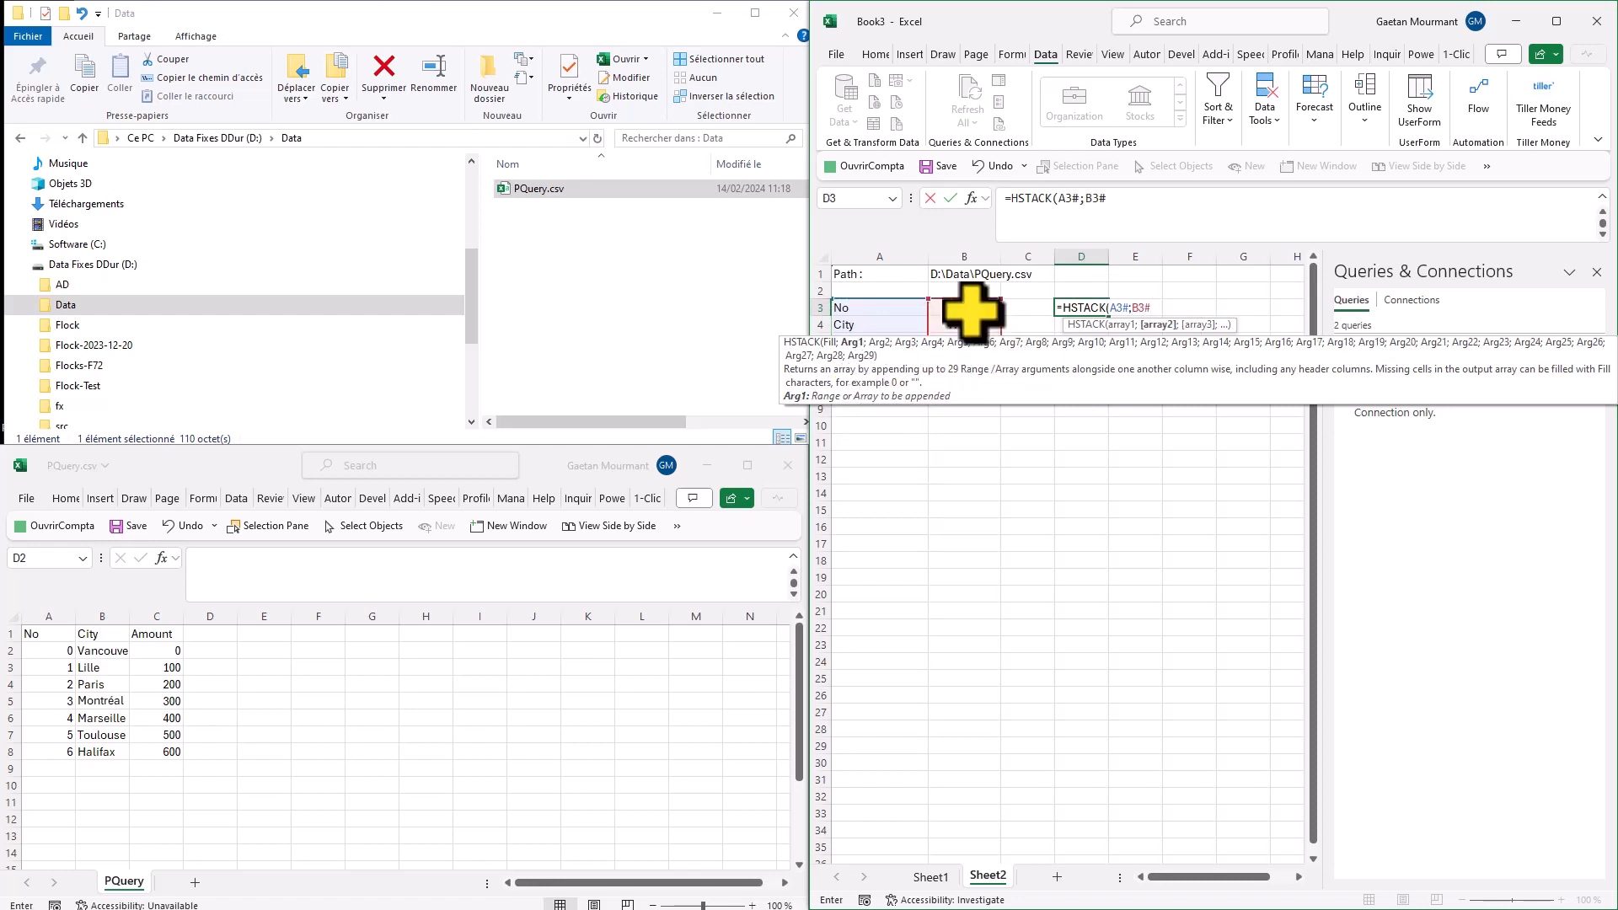
text())
key(Return)
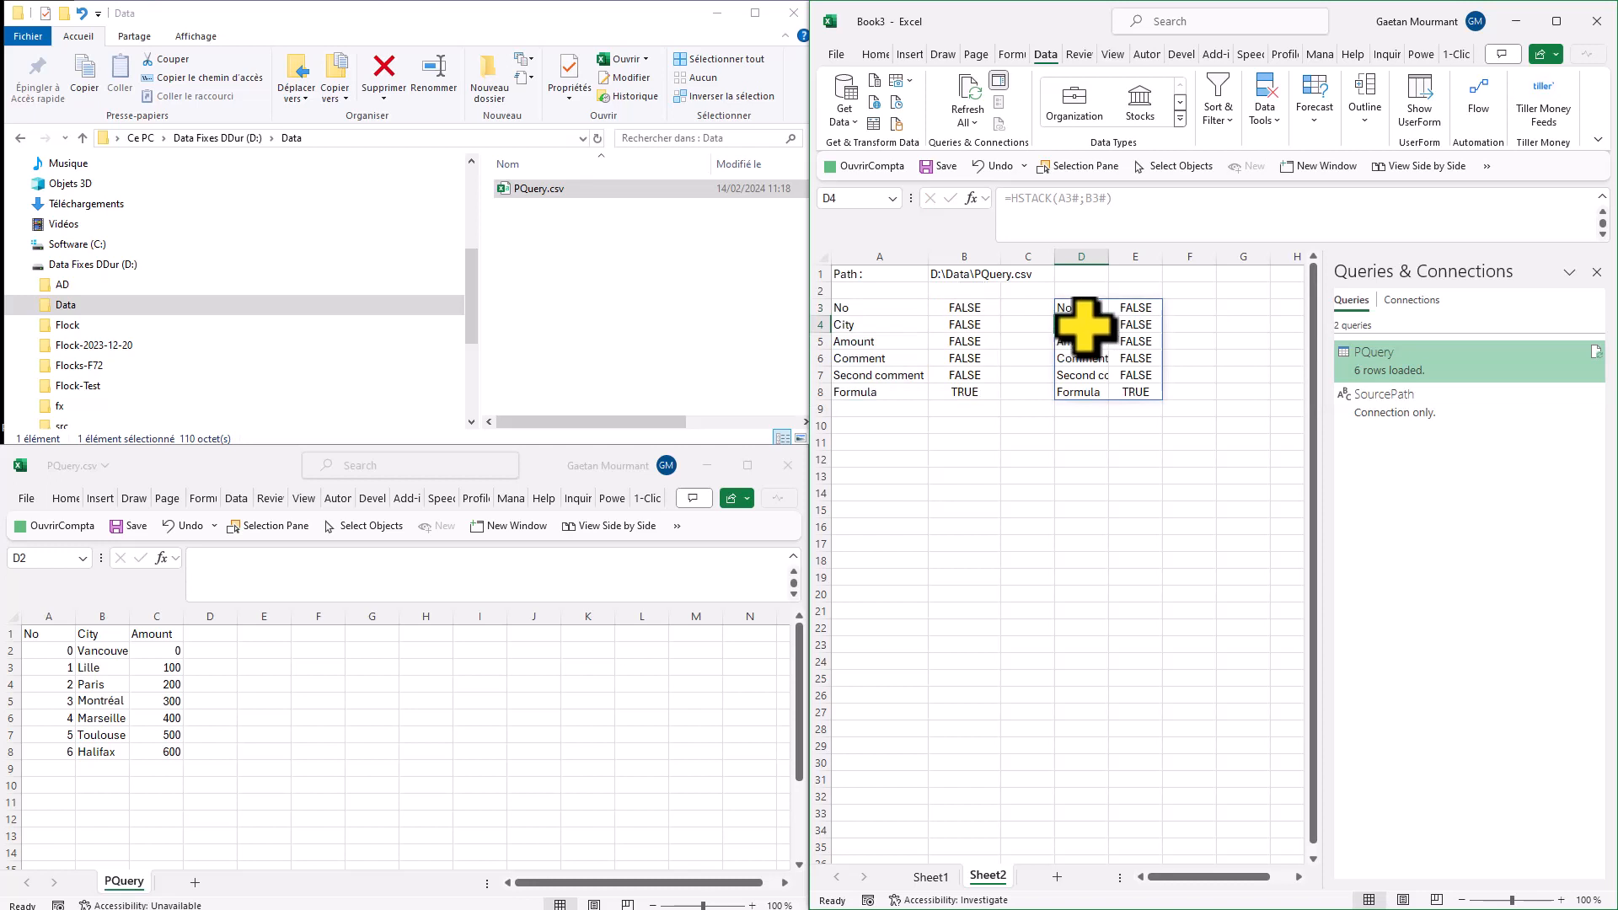
Replace the A3# reference in the D3 HSTACK formula with A3's own expression, TRANSPOSE(PQuery[#Headers]).
click(1095, 312)
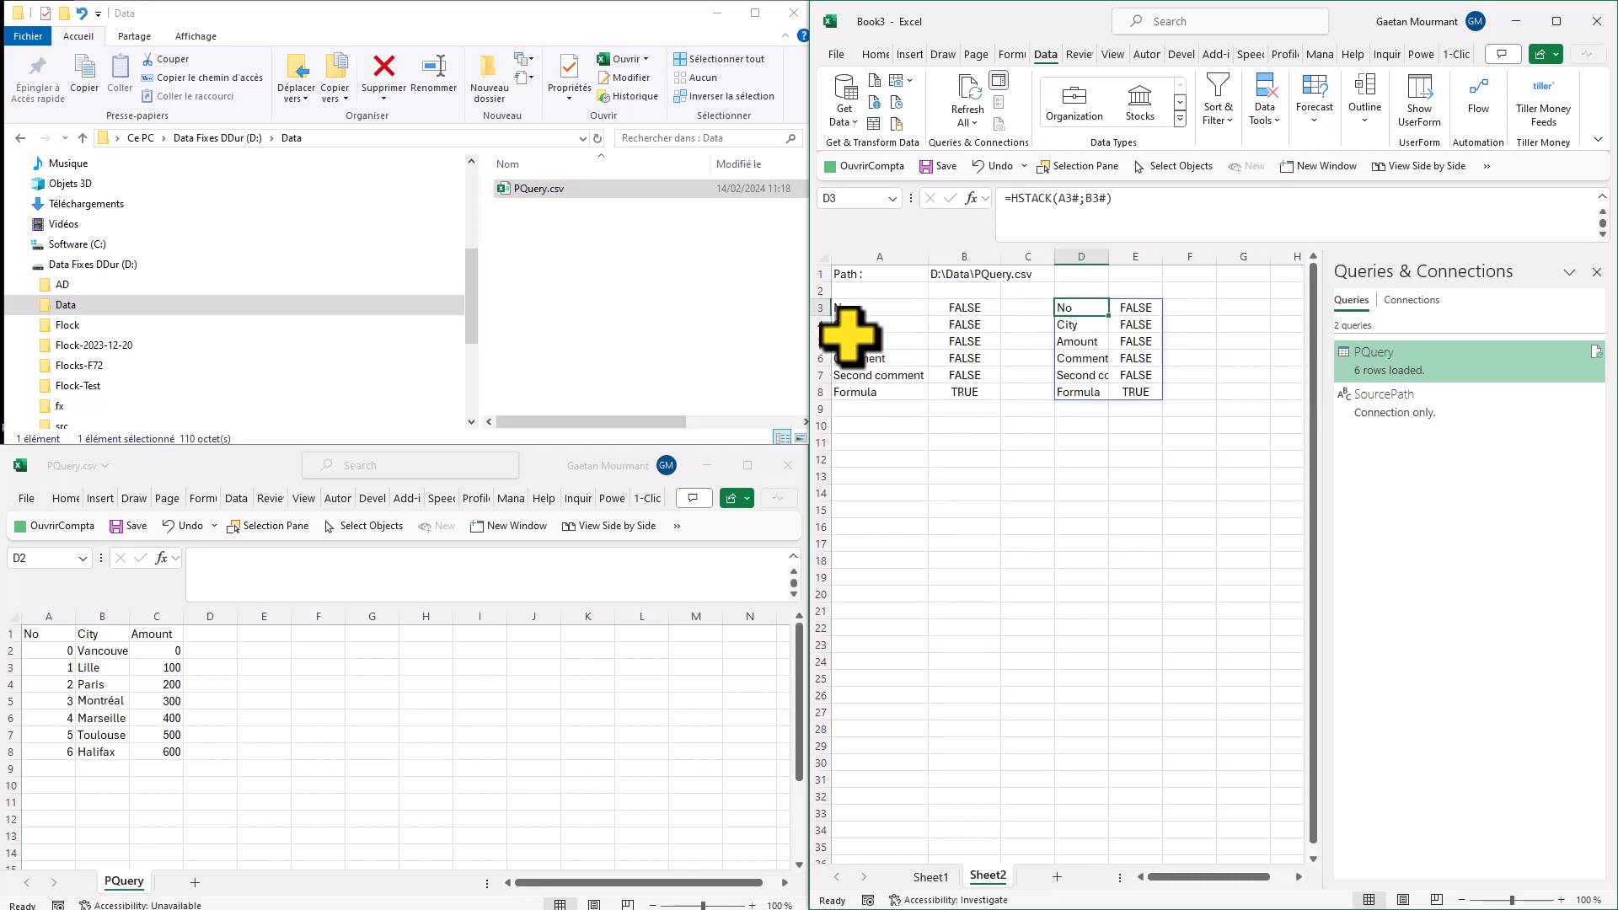
click(877, 307)
drag(1205, 202, 1030, 202)
key(Escape)
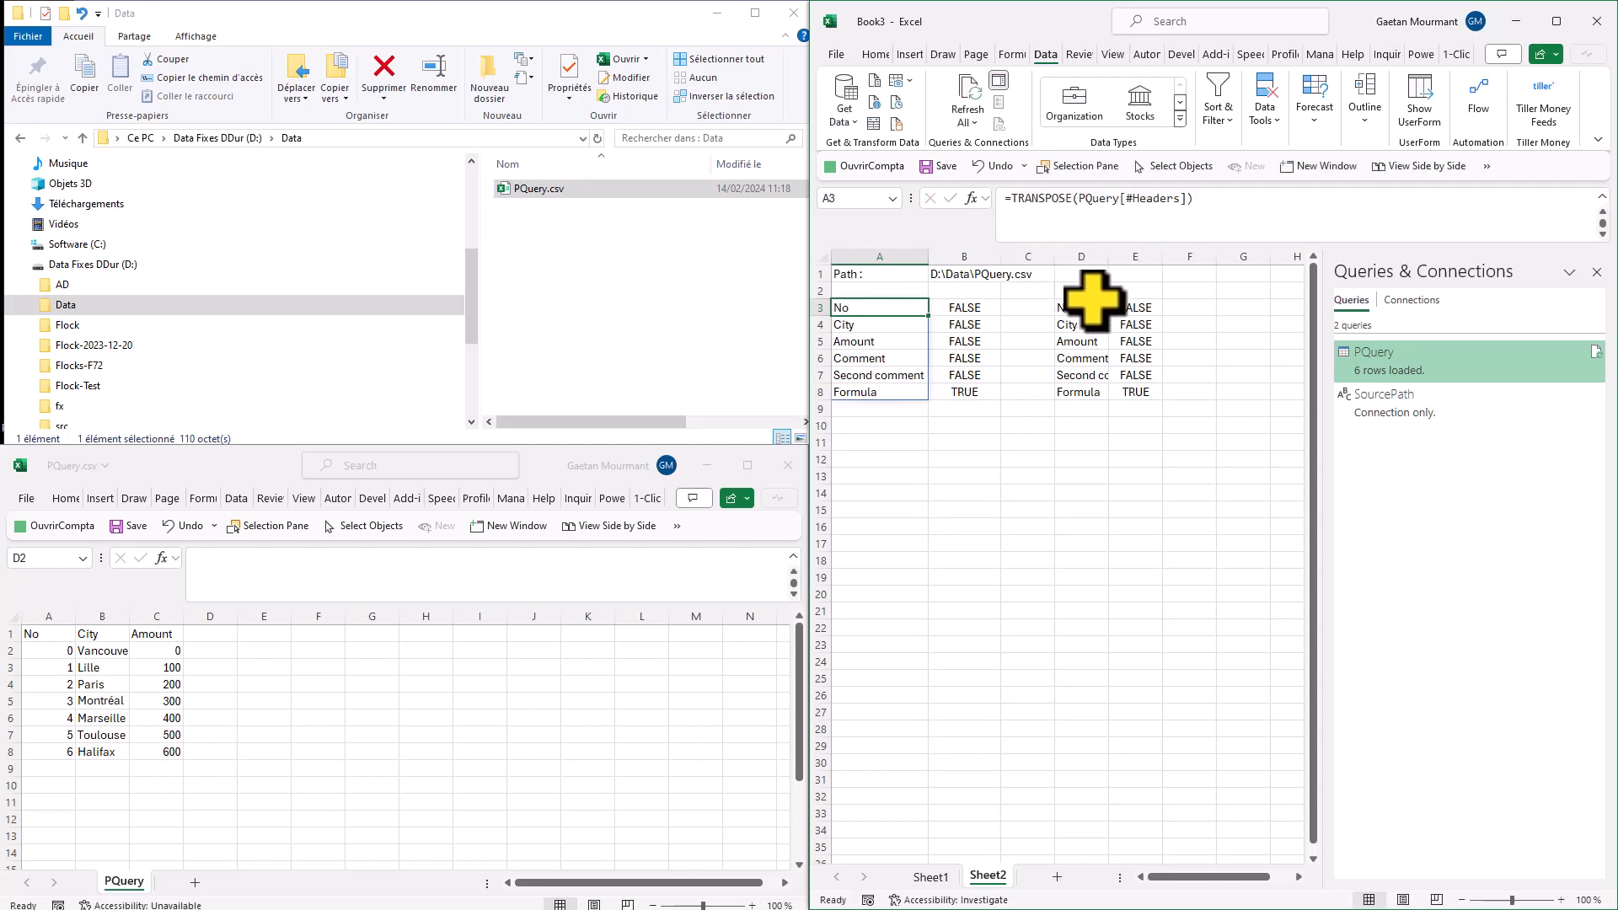
click(1078, 307)
click(1068, 202)
text(TRANSPOSE(PQuery[#Headers]))
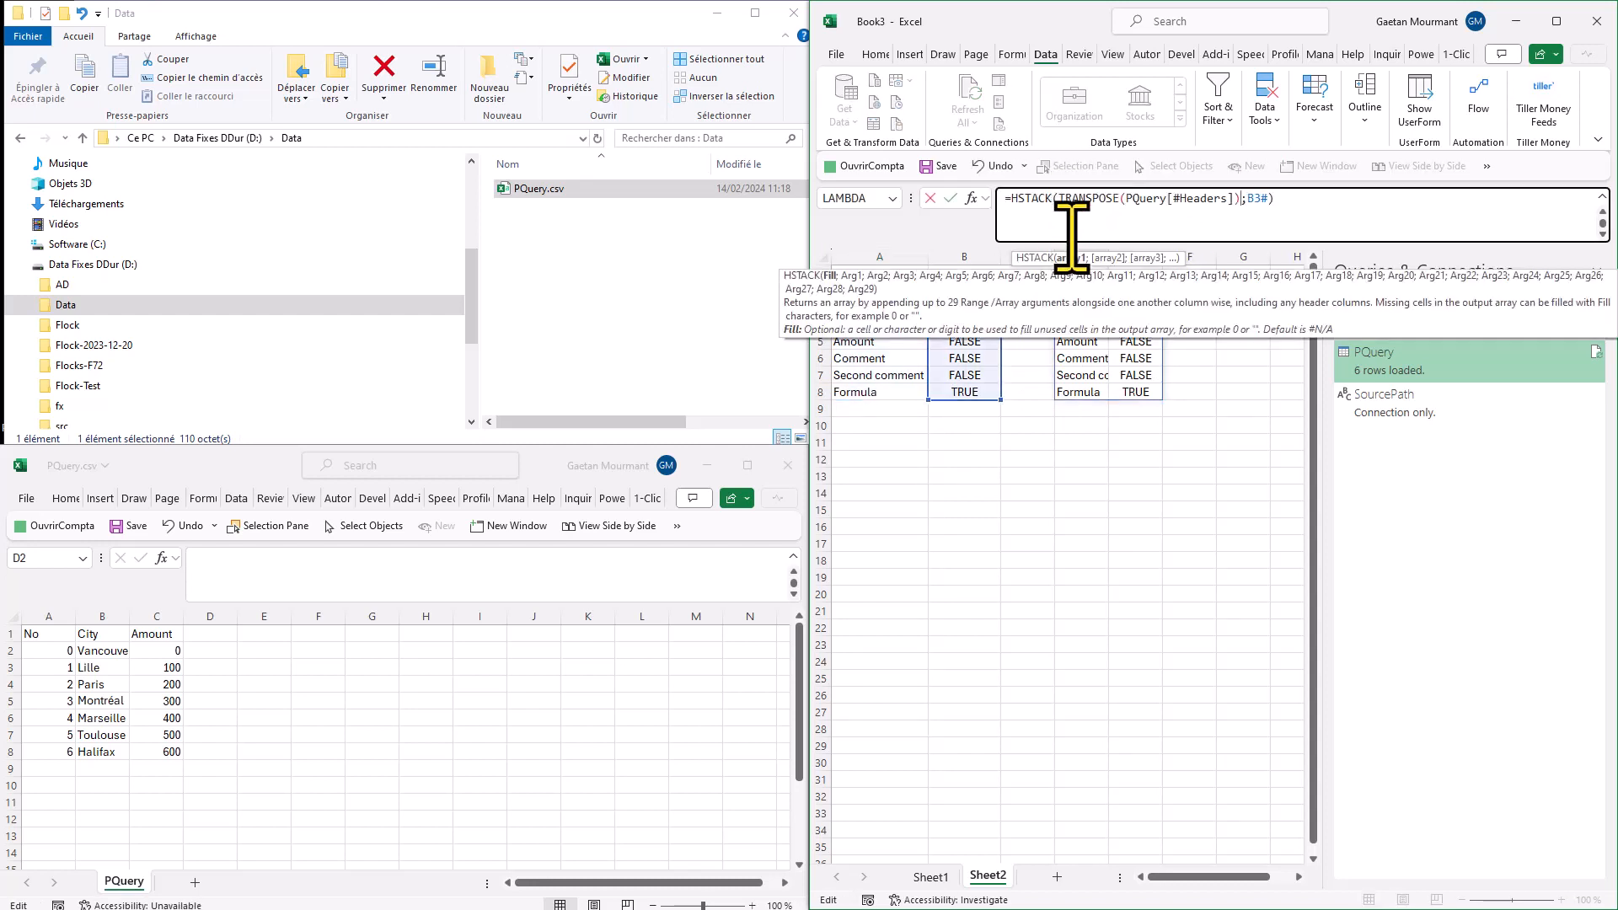
key(Return)
Replace the B3# reference in the D3 HSTACK formula with TRANSPOSE(ISFORMULA(OFFSET(PQuery[#Headers];1;0))).
key(Up)
key(Left)
key(Left)
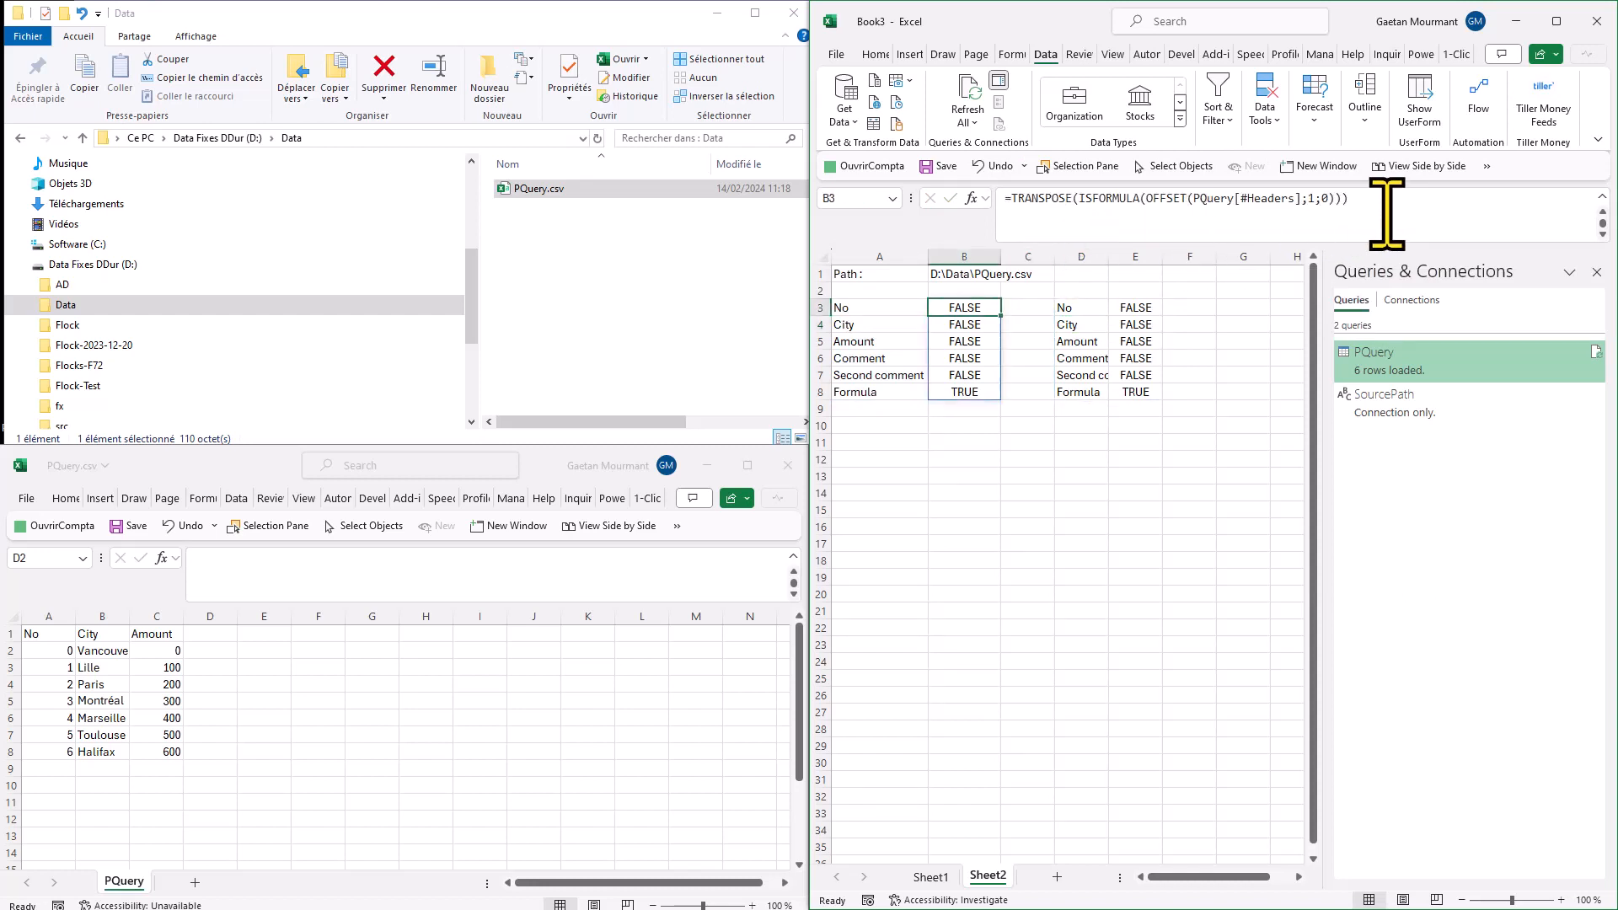
drag(1386, 215, 1037, 215)
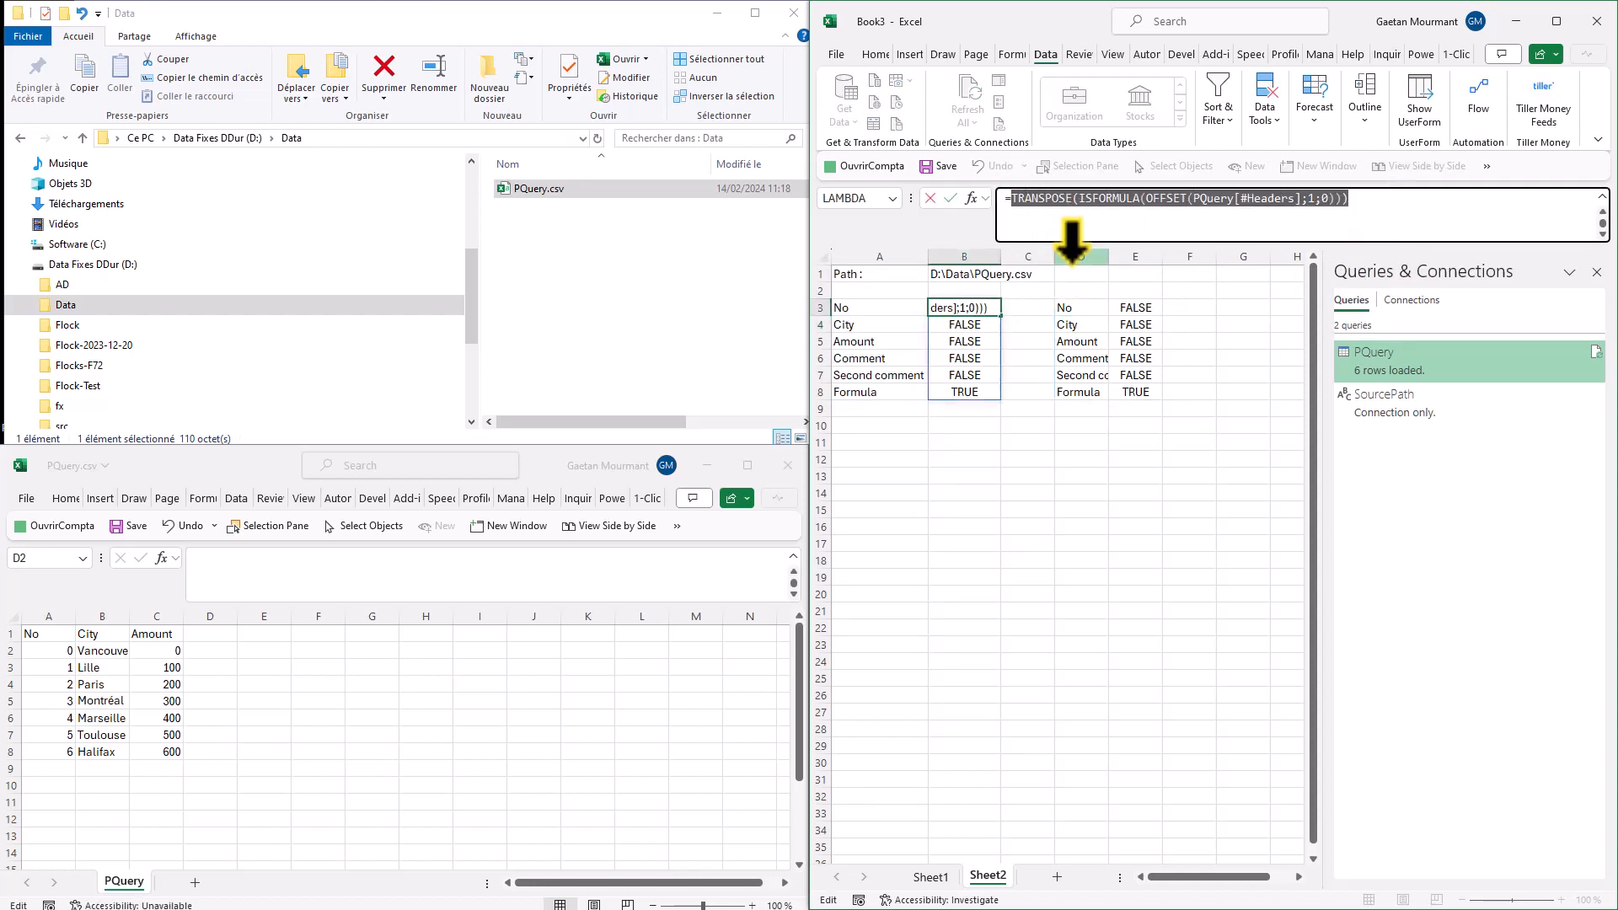
key(Escape)
click(1129, 307)
click(1078, 307)
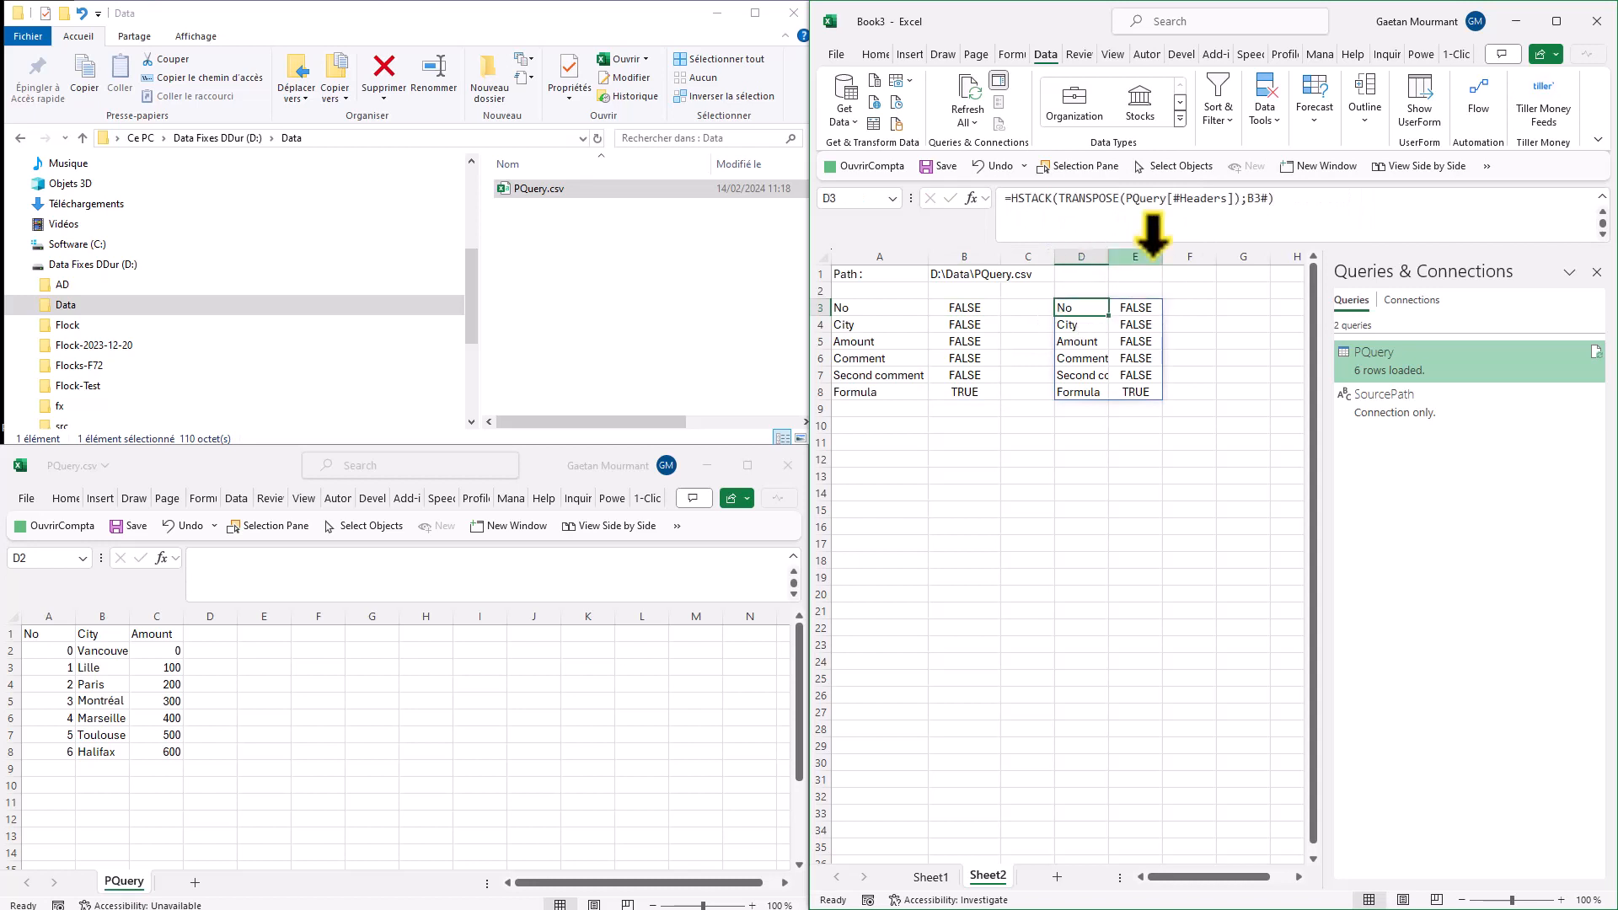
double_click(1258, 198)
text(TRANSPOSE(ISFORMULA(OFFSET(PQuery[#Headers];1;0))))
key(ctrl+Return)
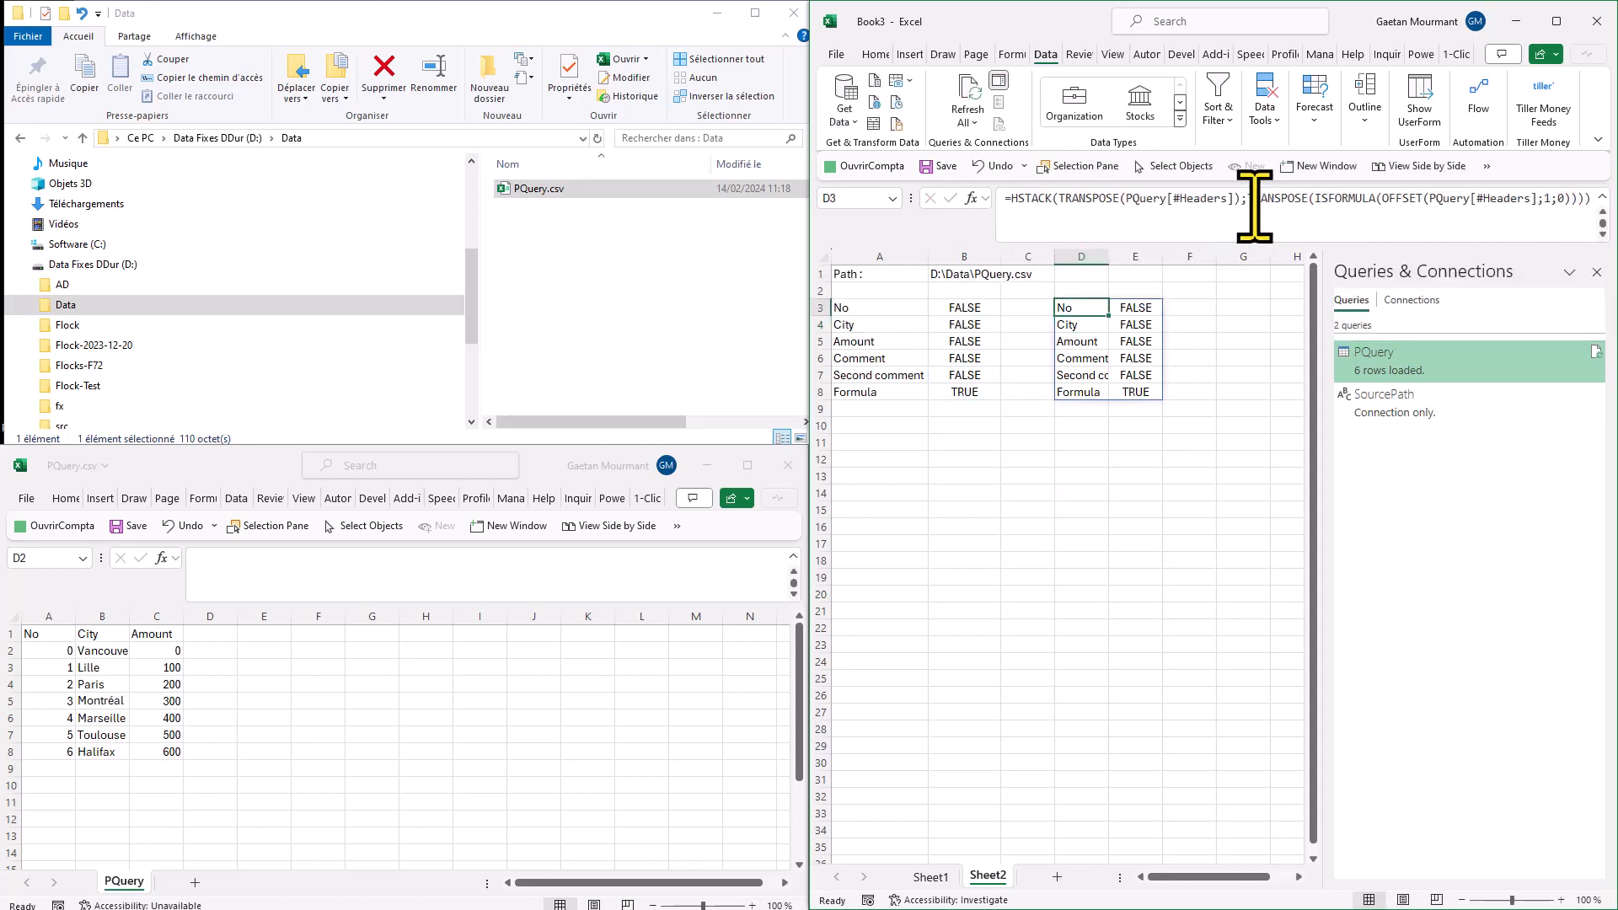
Delete the two separate arrays in columns A and B and move the combined HSTACK formula from D3 to A3.
drag(891, 312, 956, 394)
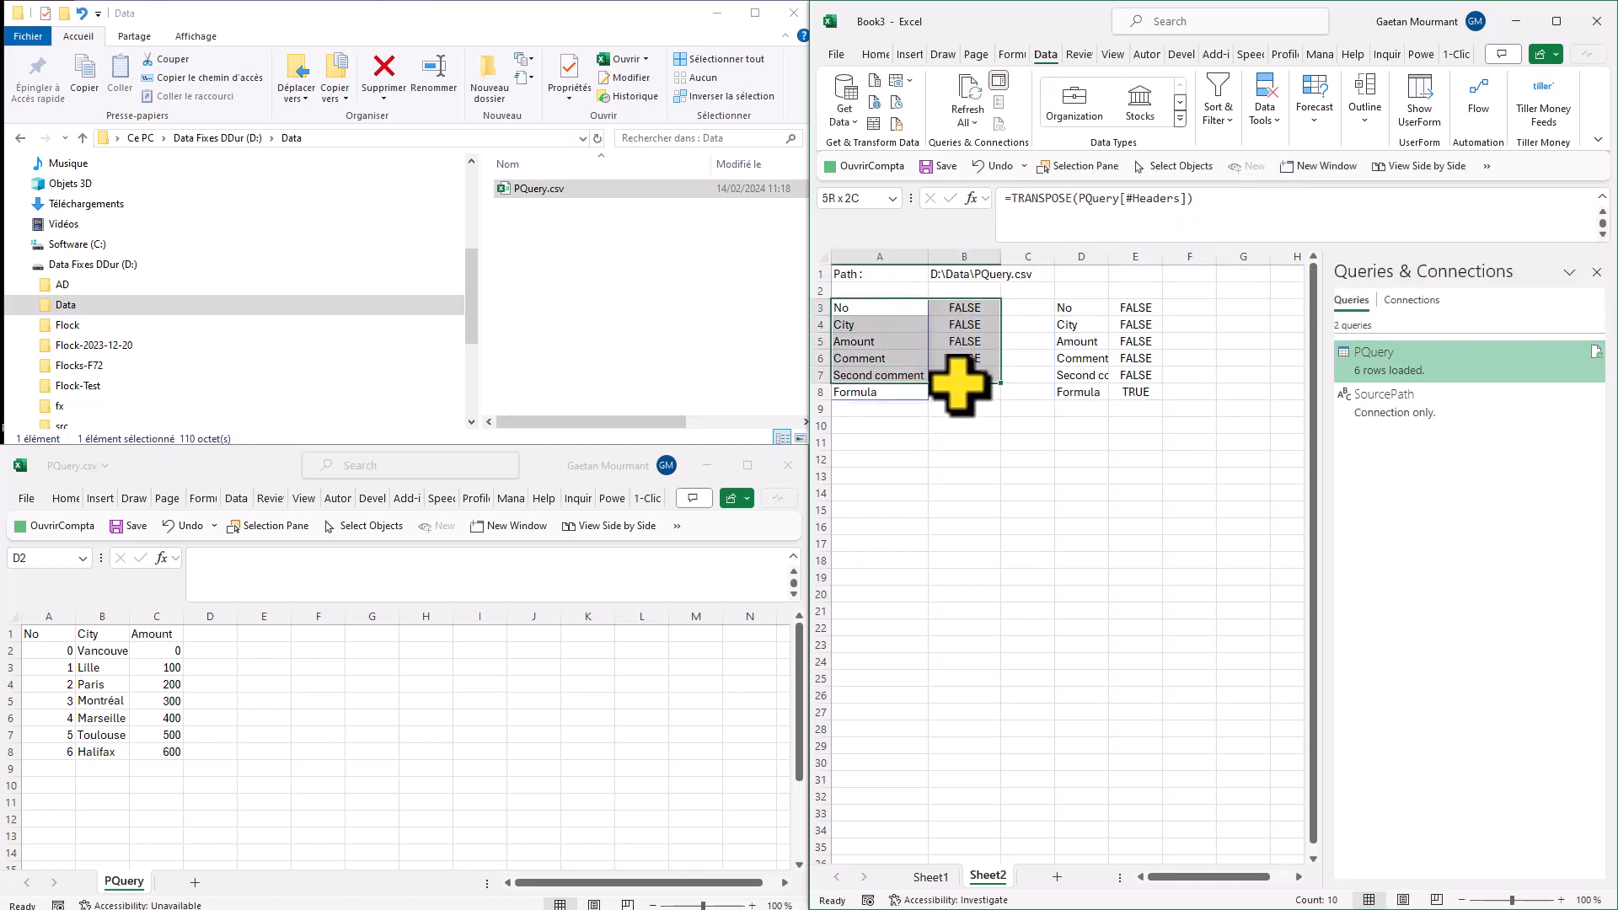
key(Delete)
click(1064, 308)
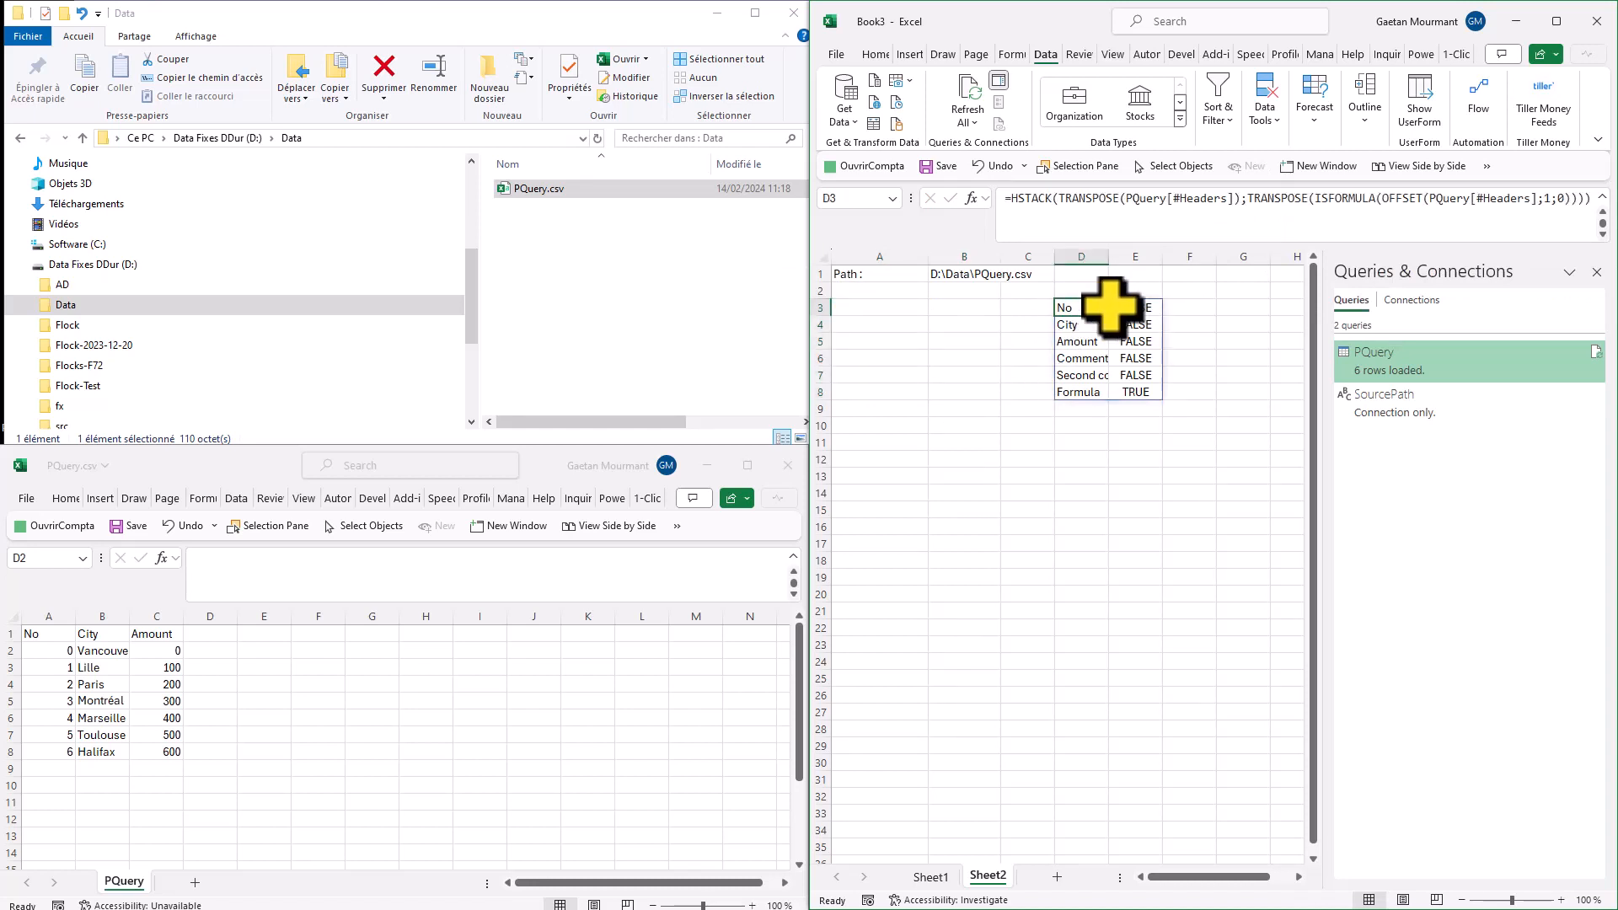
drag(956, 310, 889, 308)
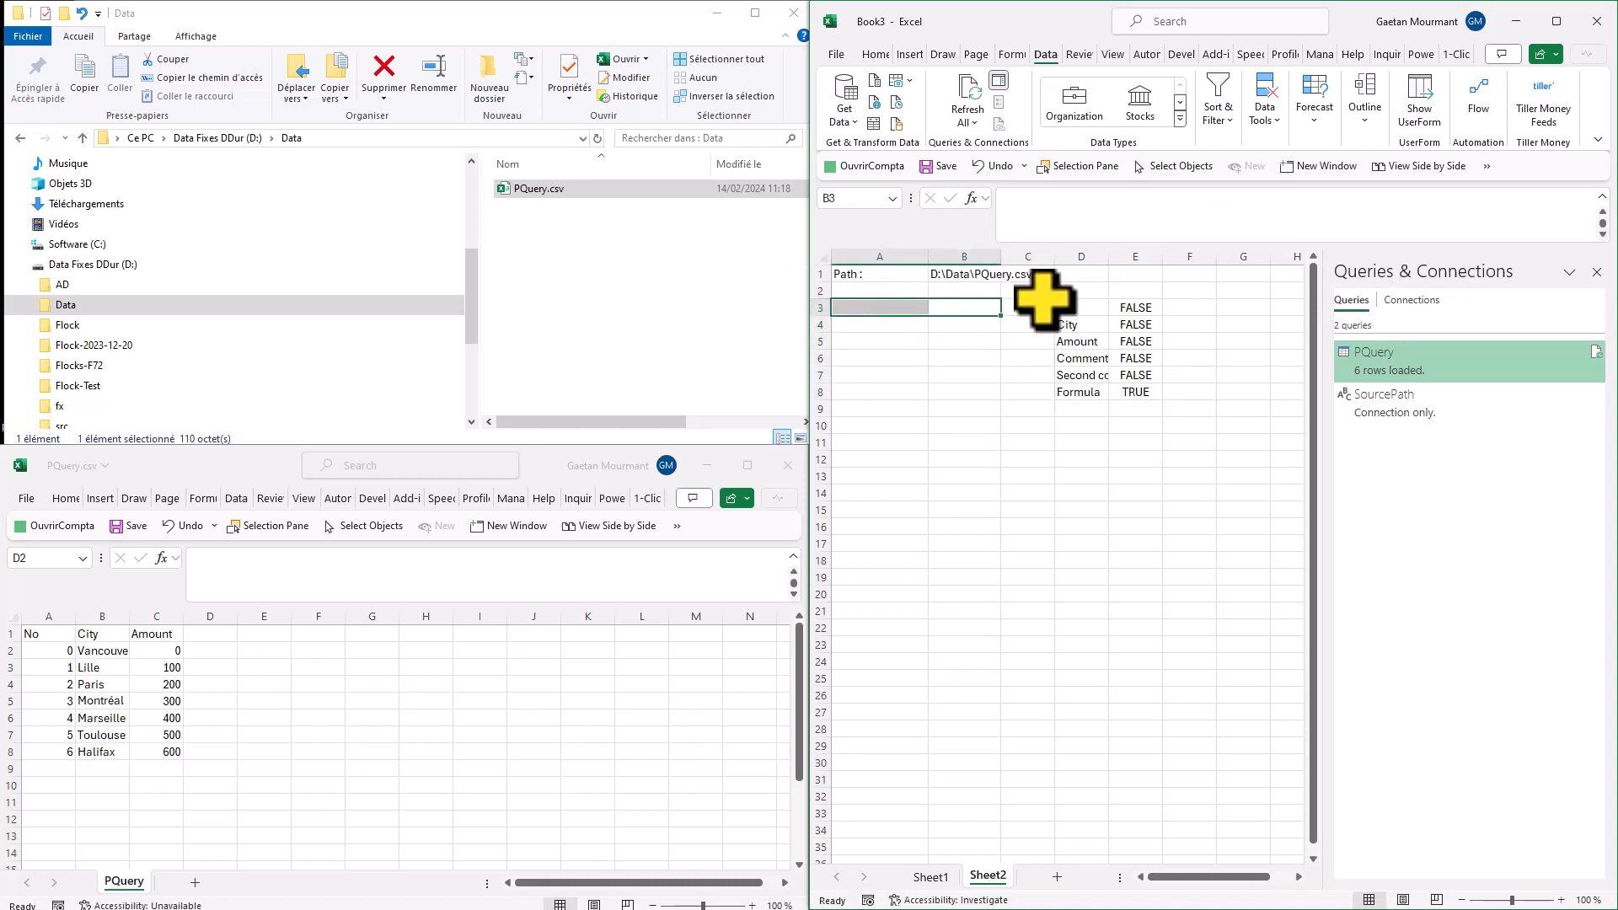
click(1072, 308)
drag(1073, 302, 863, 303)
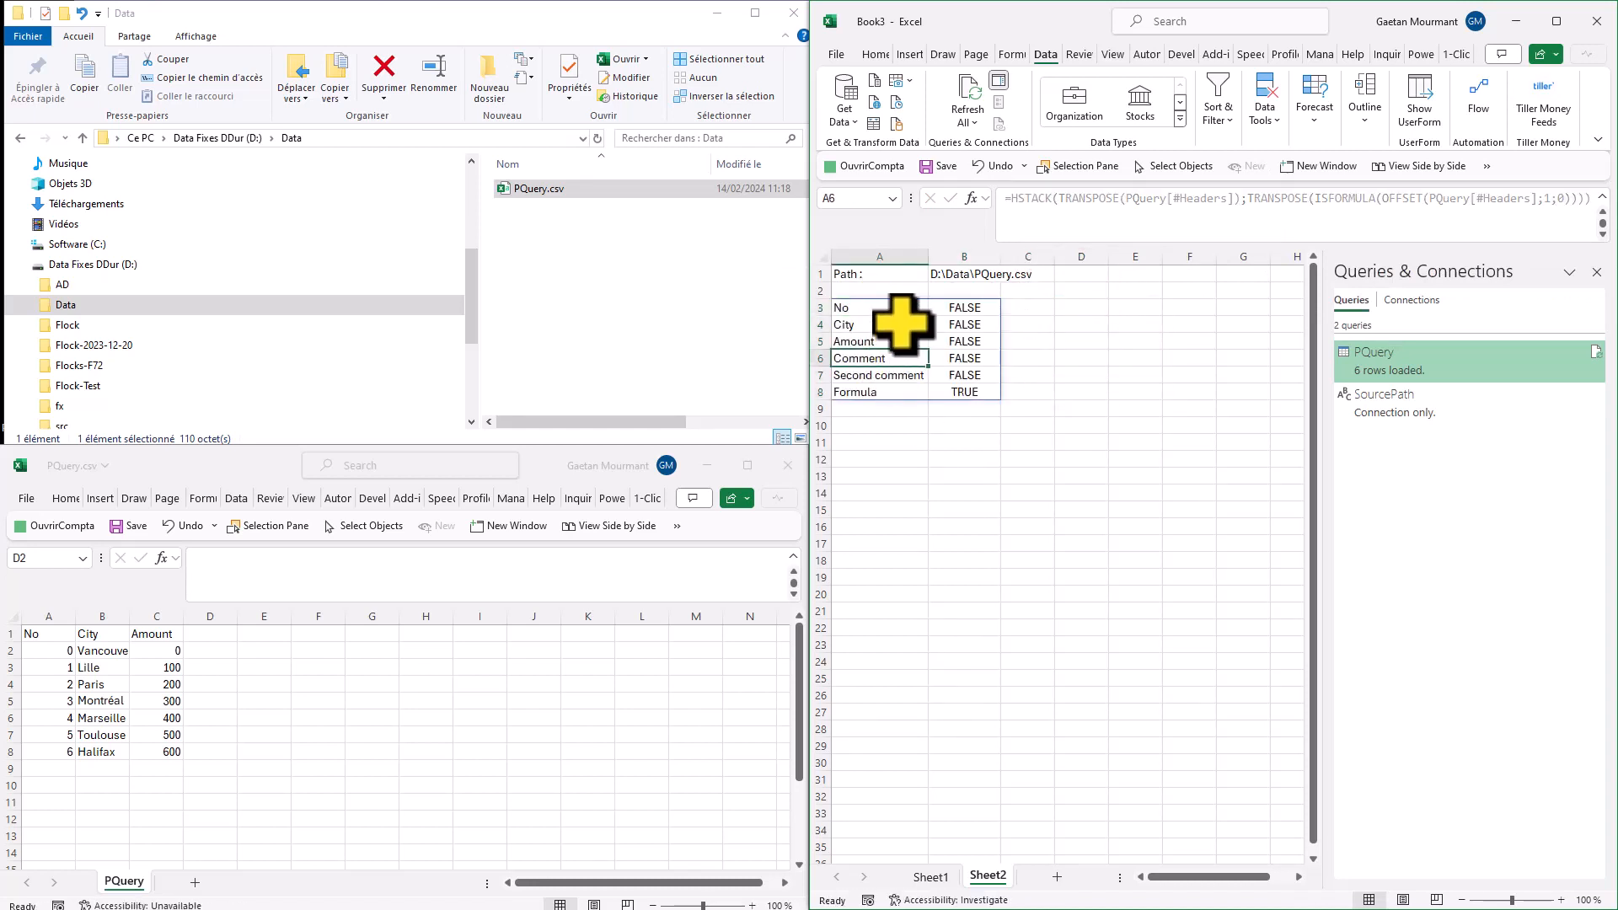
Create a Power Query query from the header and formula-flag array on Sheet2.
click(872, 124)
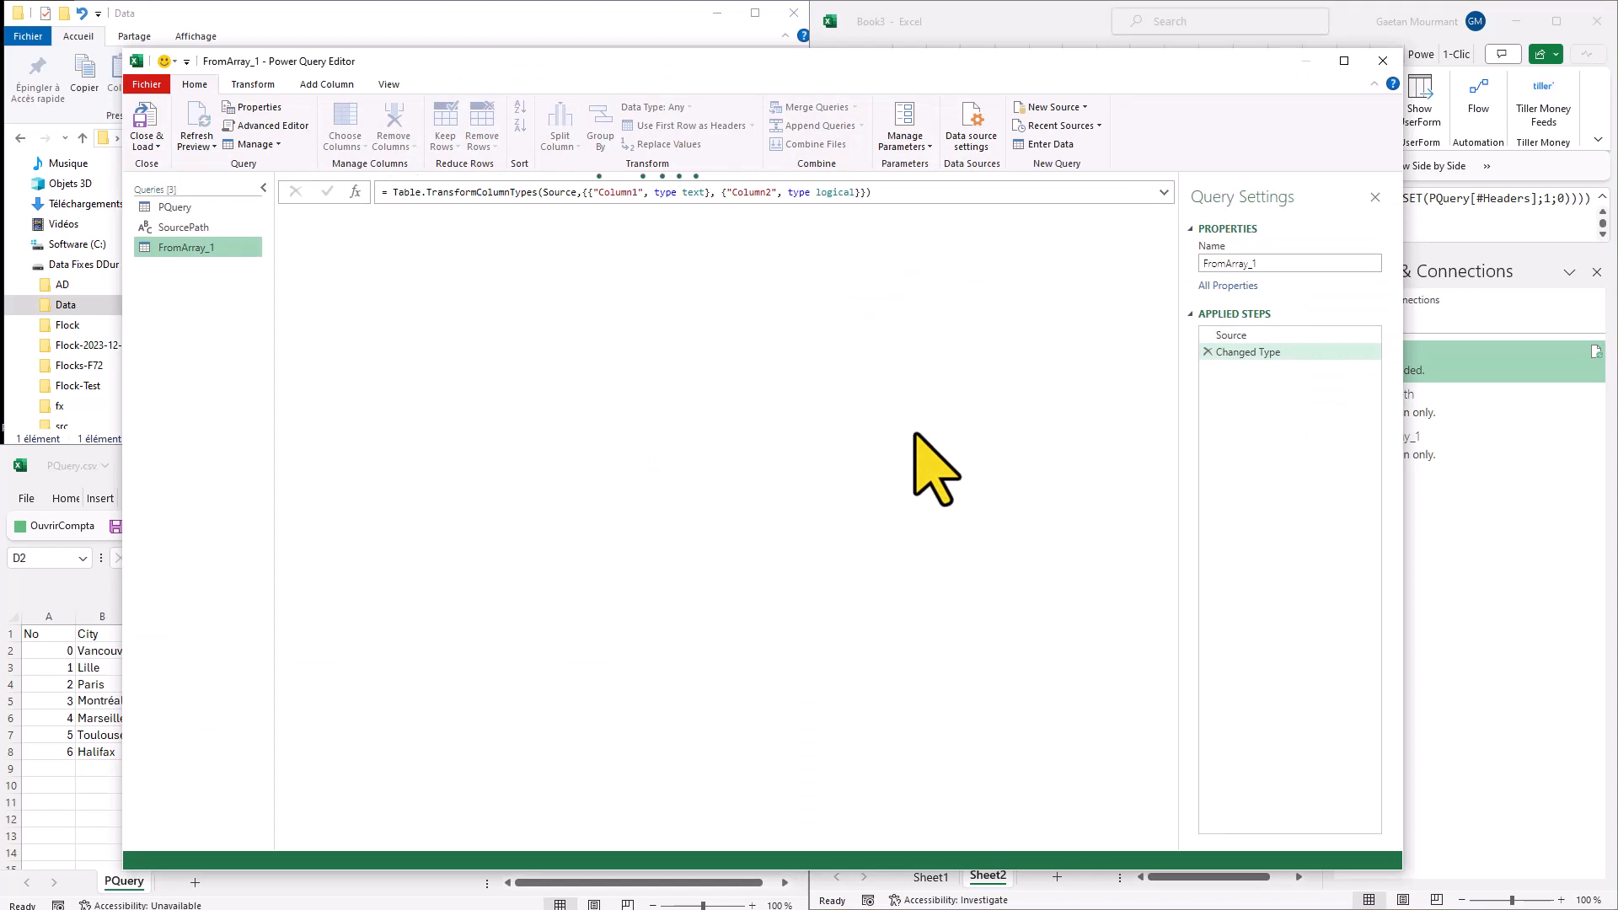
Remove the Changed Type step from the FromArray_1 query and filter Column2 to keep only FALSE rows.
click(1206, 351)
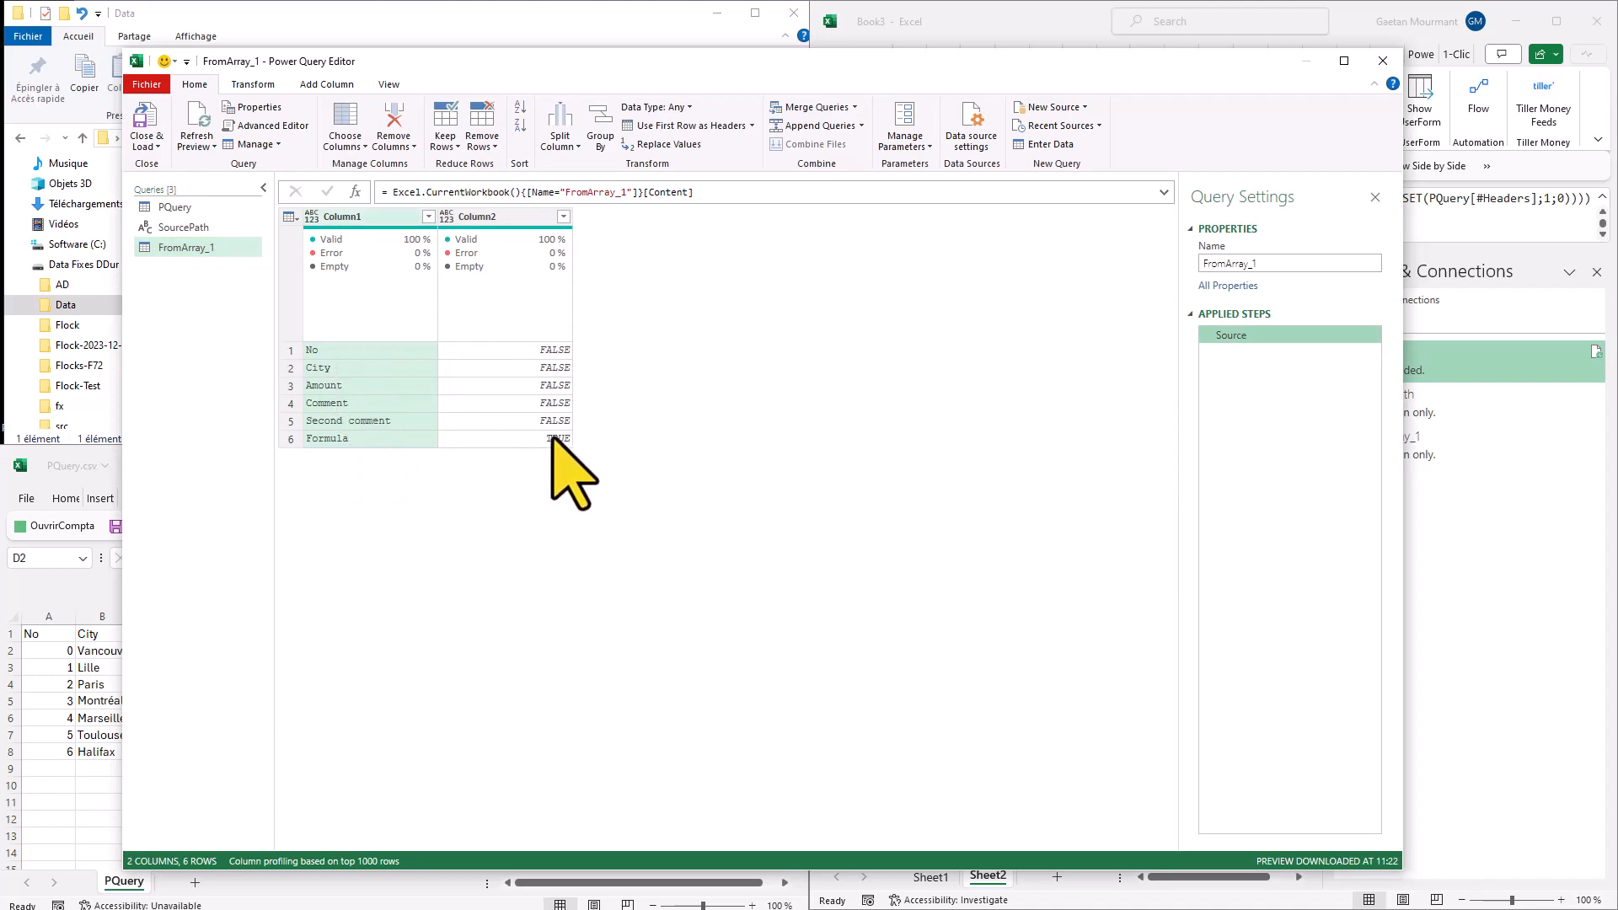
click(563, 216)
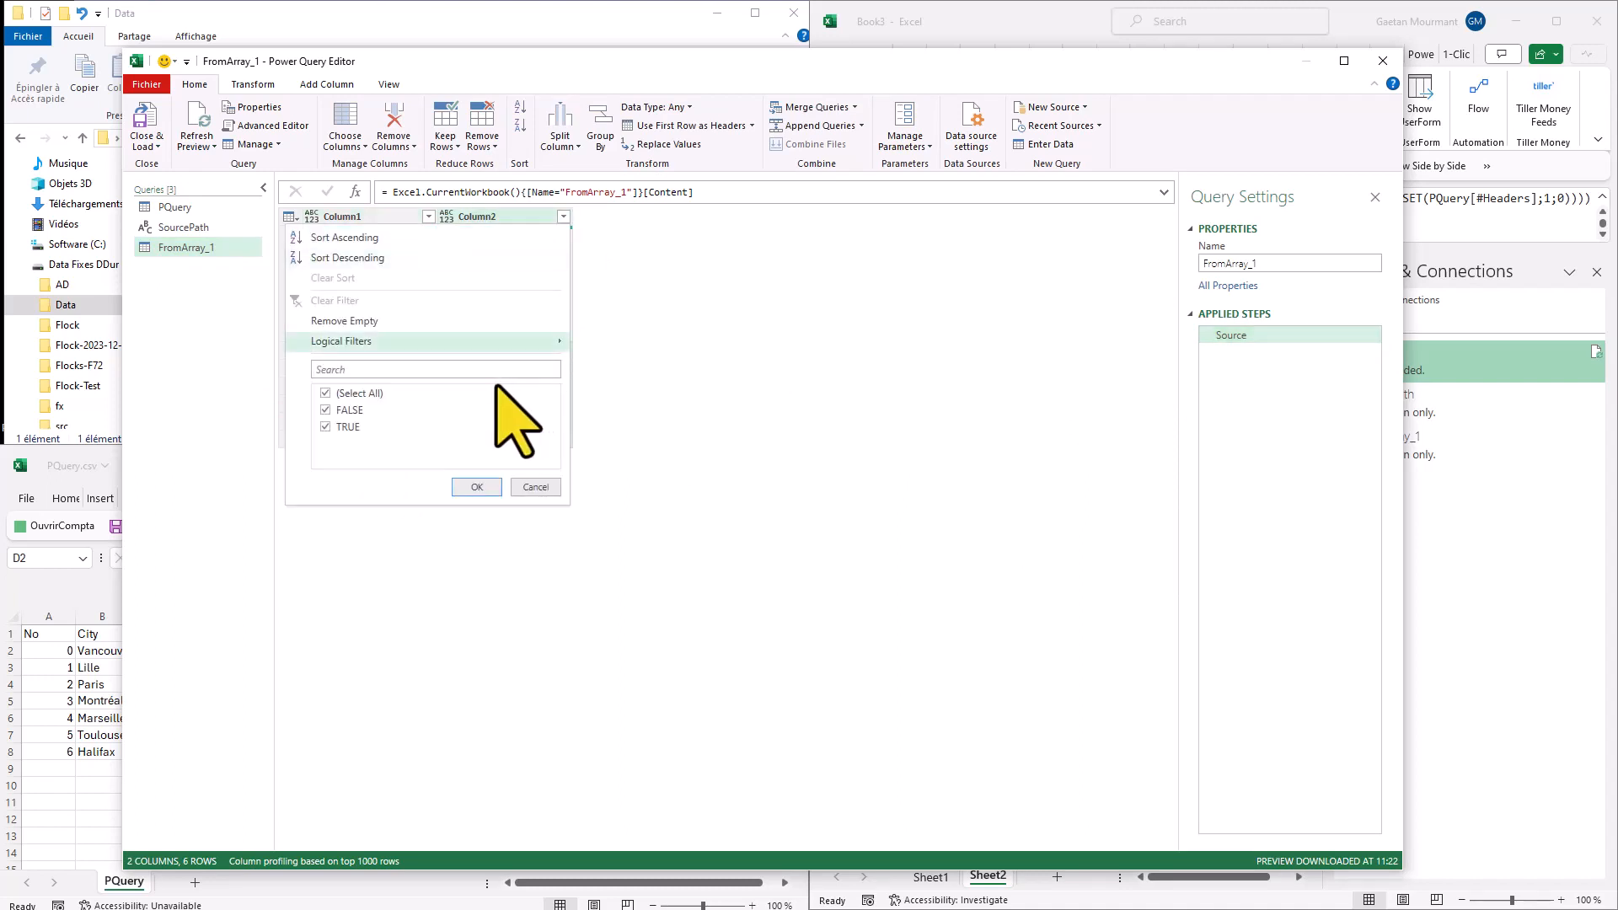
click(326, 426)
click(476, 487)
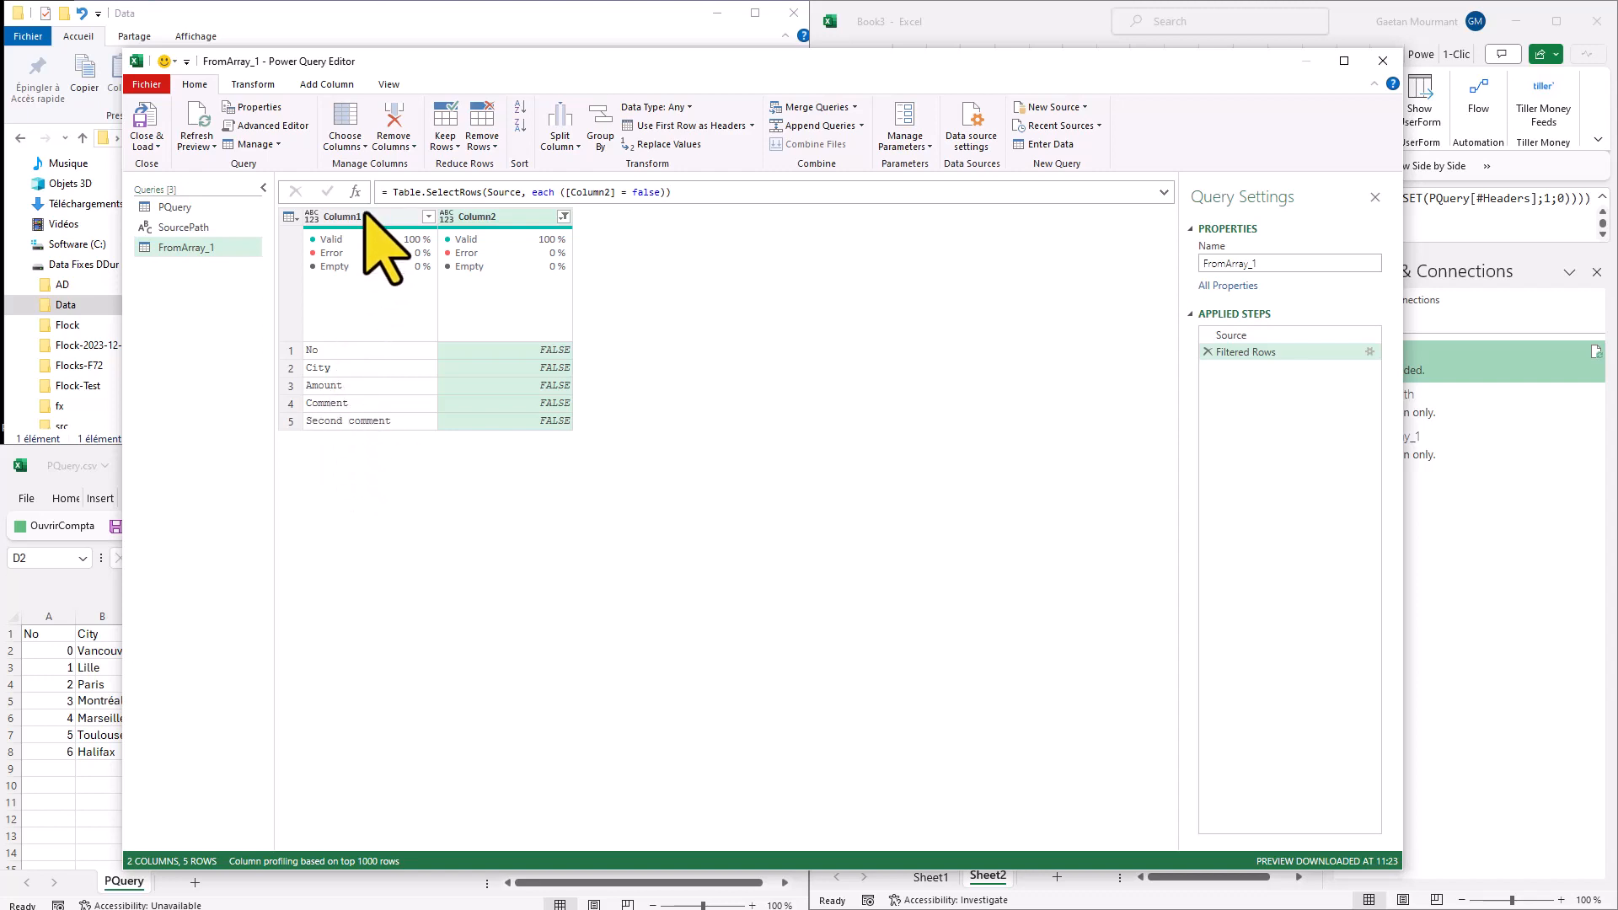
Review PQuery's SourceCSV and Expanded SourceXL steps alongside the filtered rows of FromArray_1.
click(187, 208)
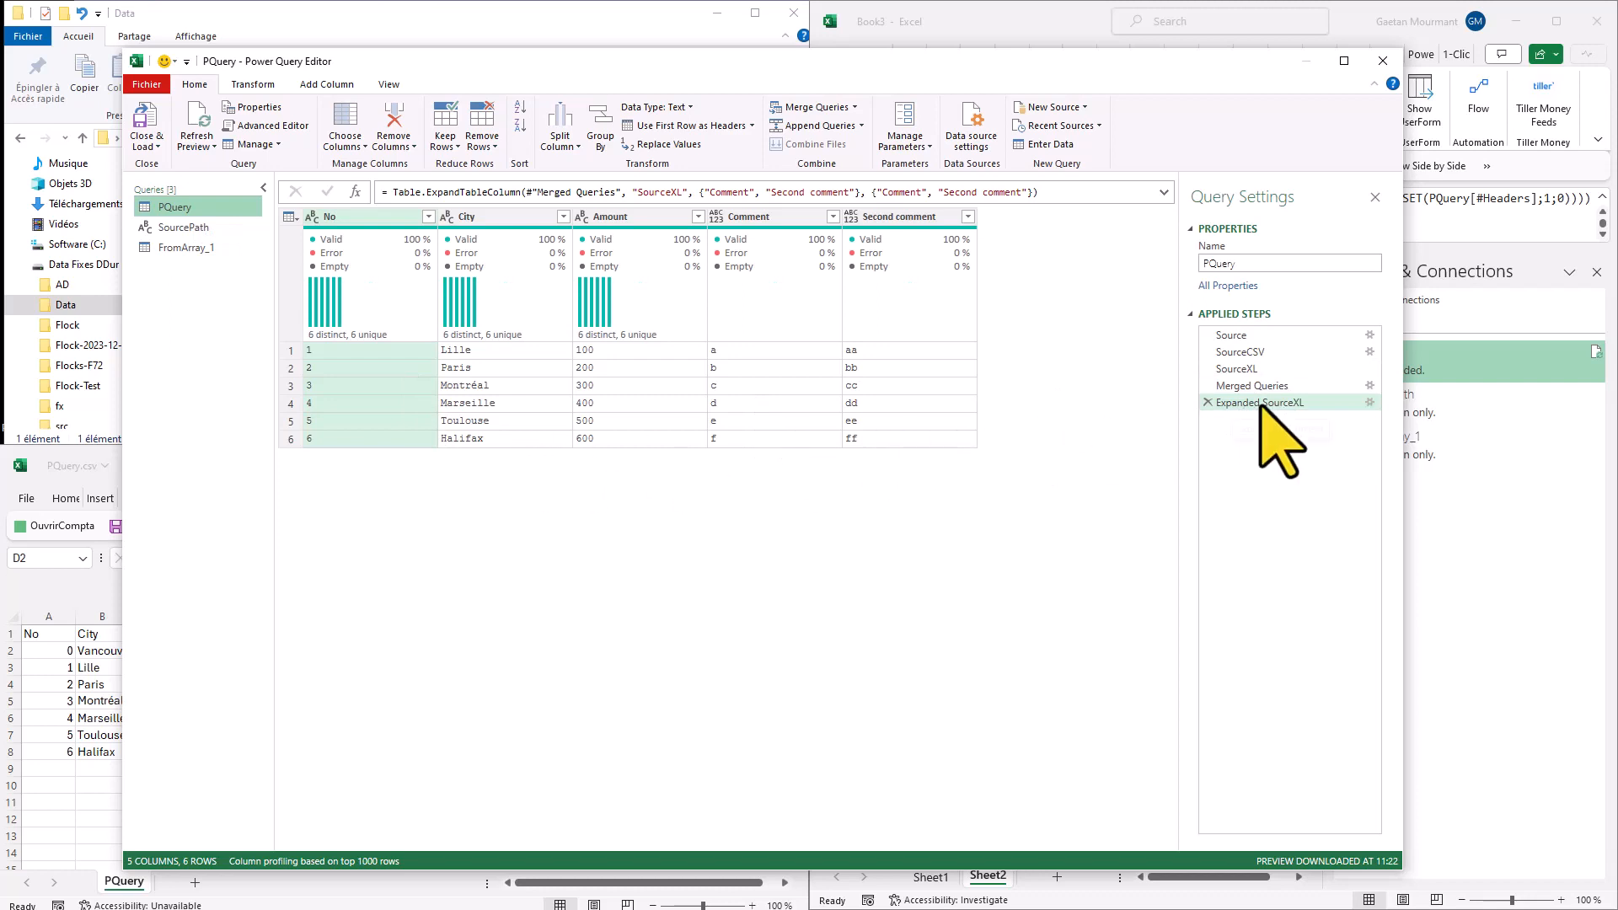
click(1344, 353)
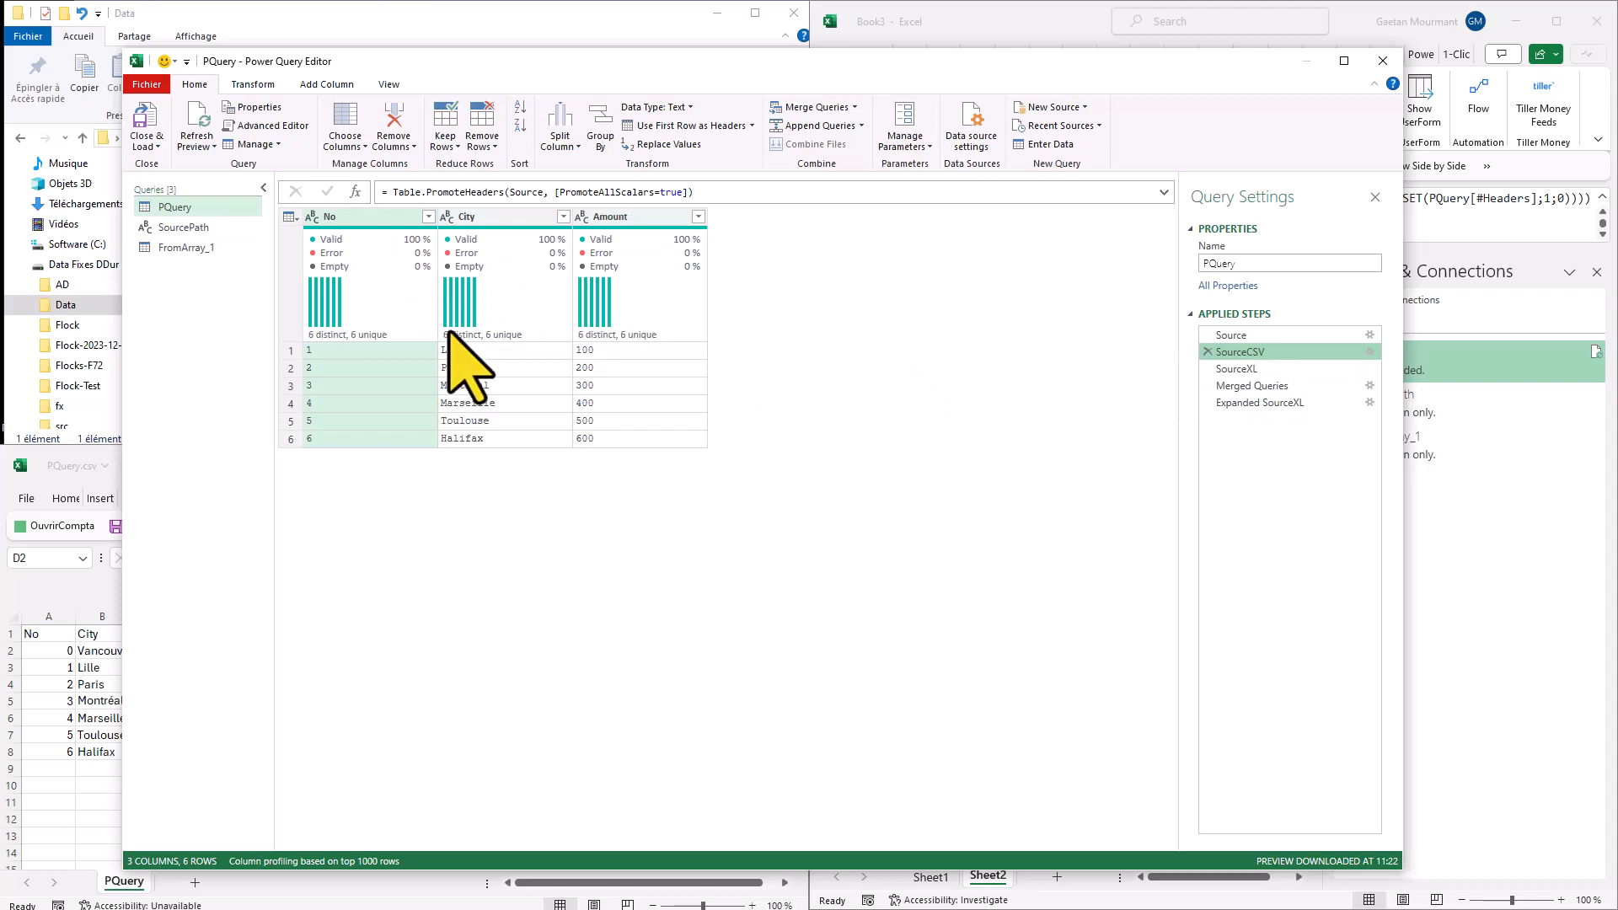
click(209, 249)
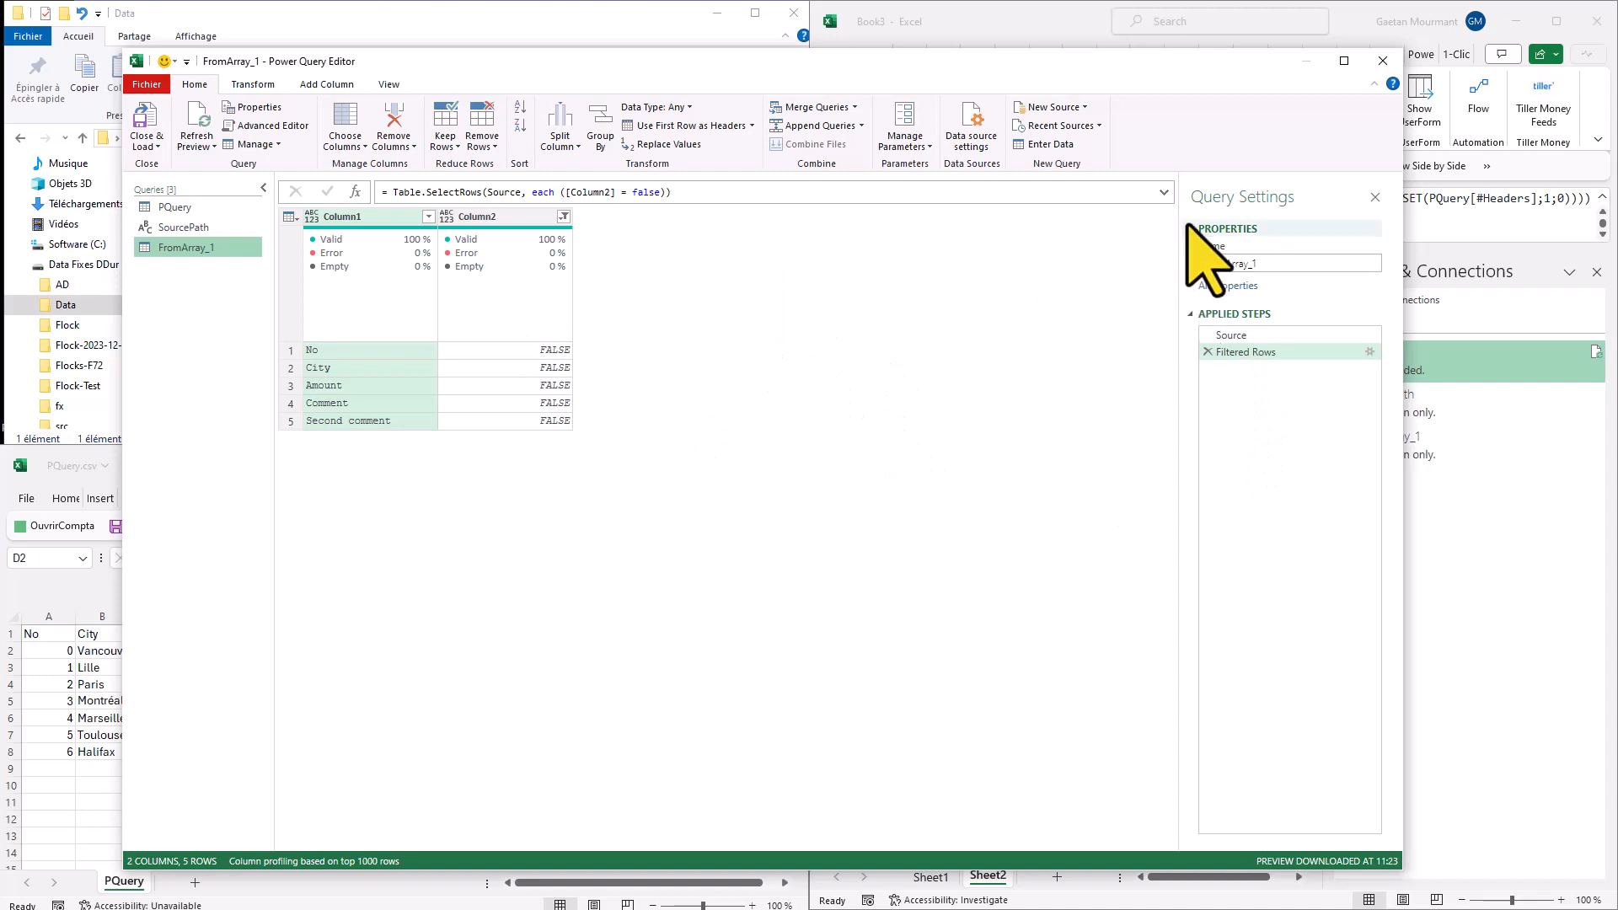
click(179, 207)
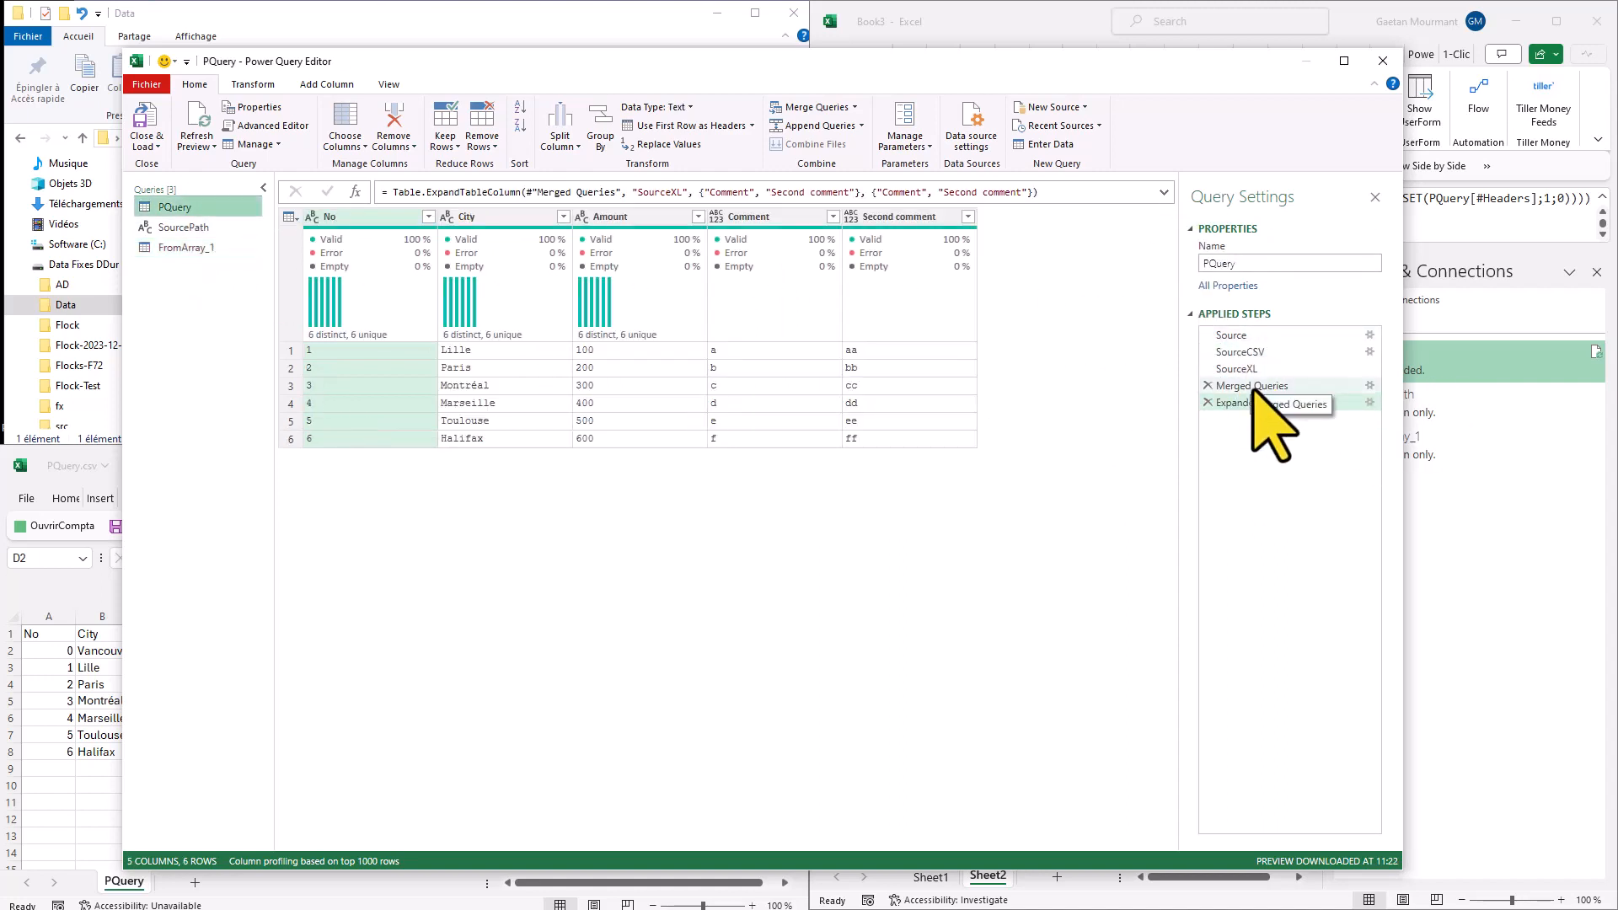
click(1240, 353)
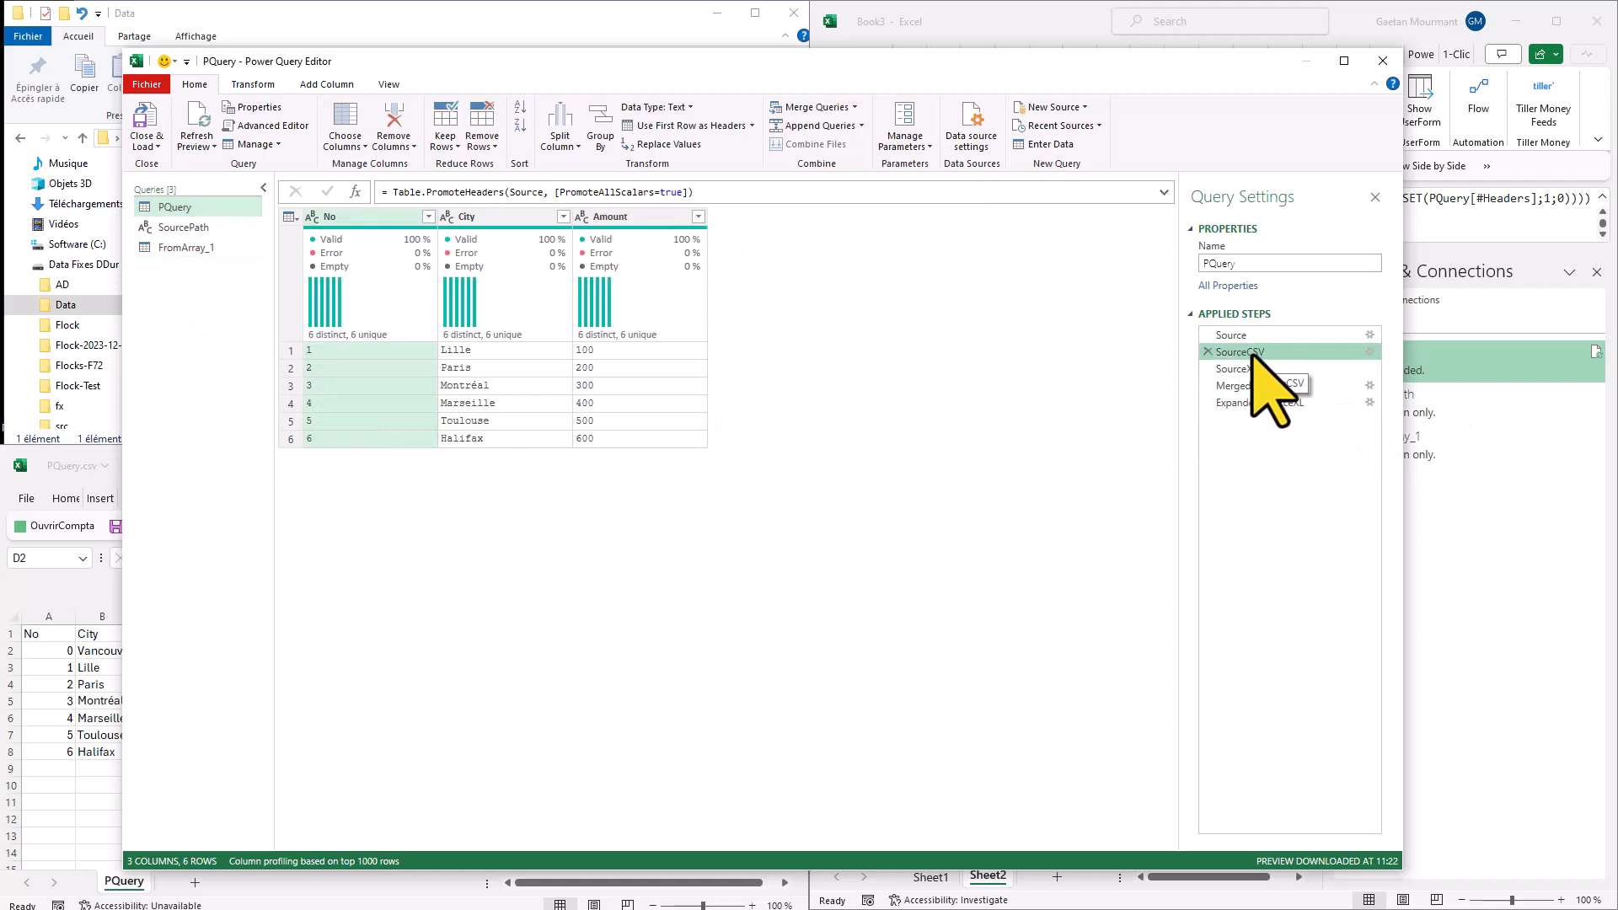
click(1255, 402)
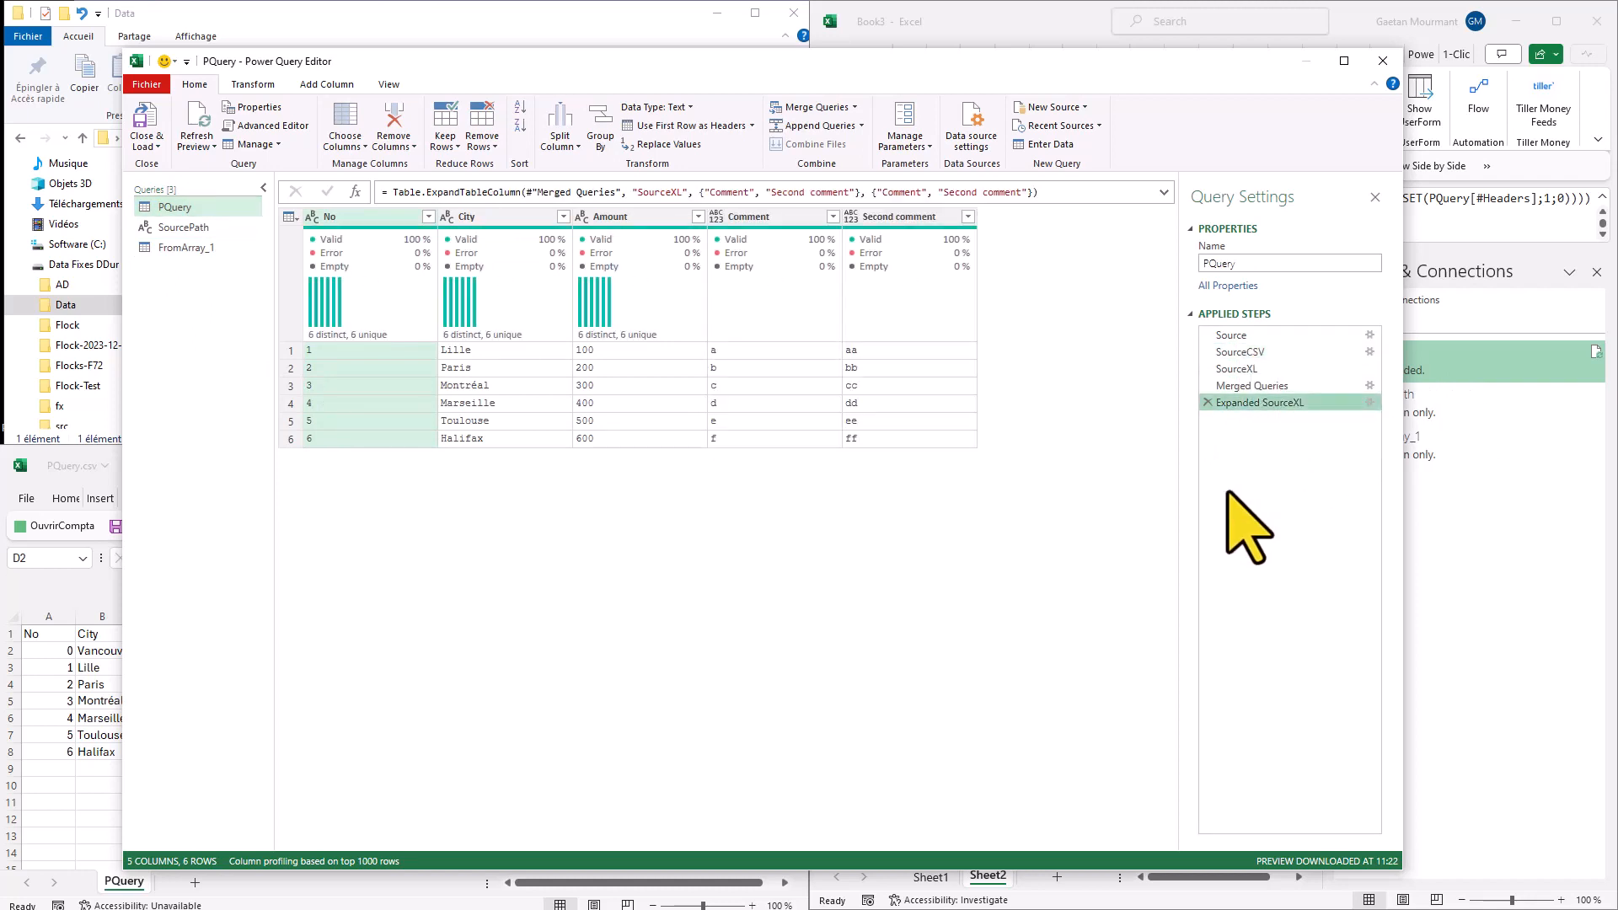
Add a custom step at the end of PQuery that uses Table.ColumnNames on SourceCSV.
click(355, 193)
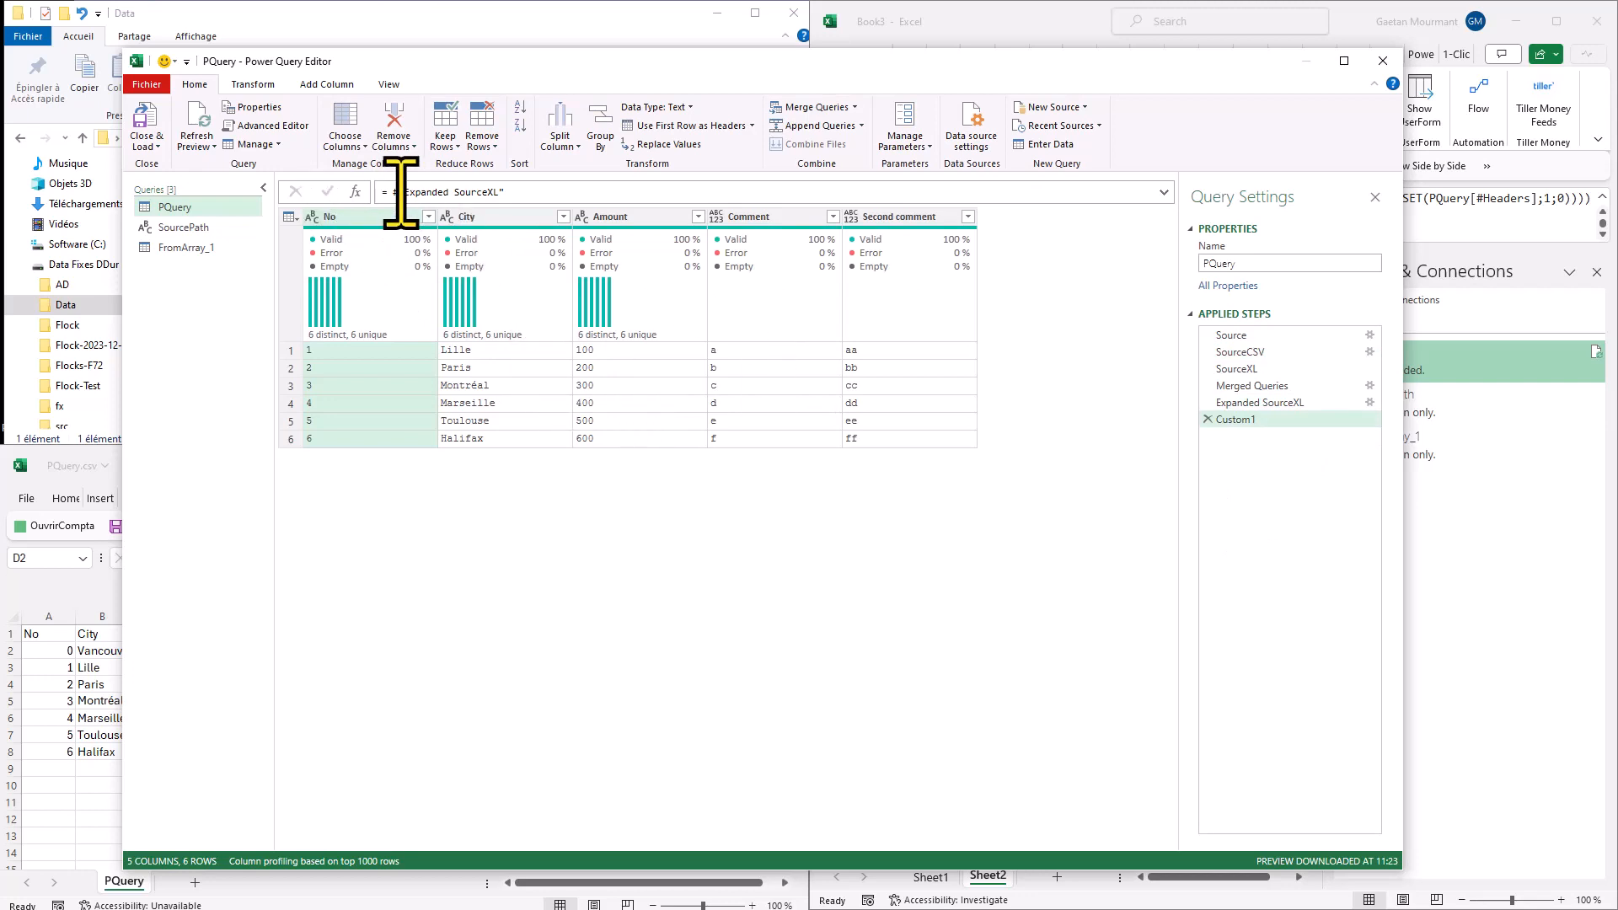
drag(393, 193, 459, 192)
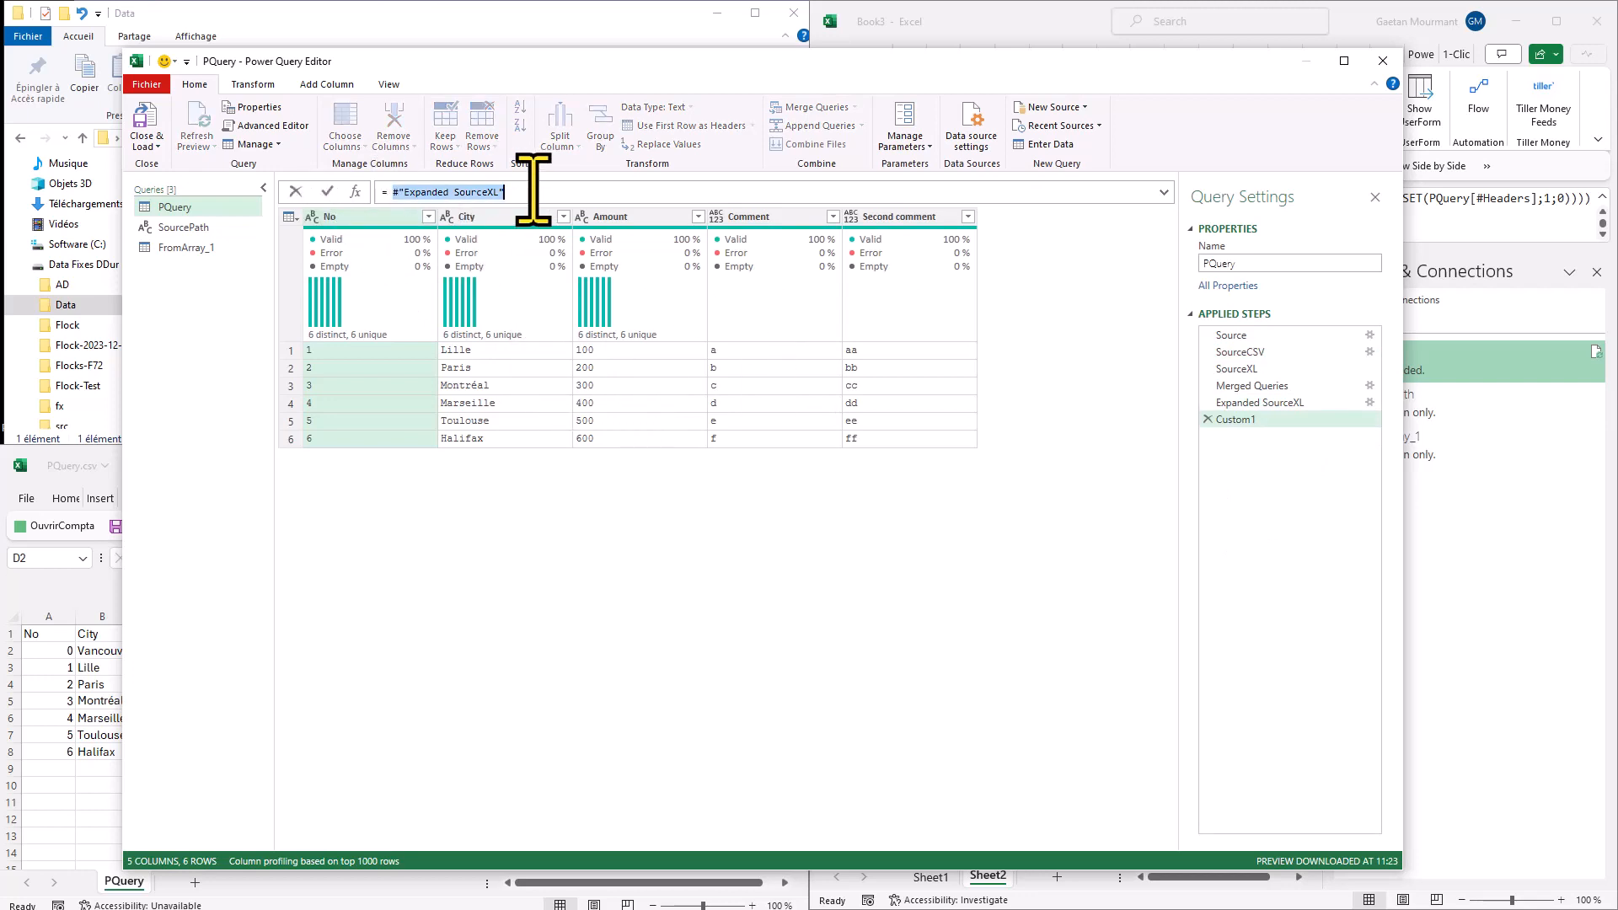
text(table.col)
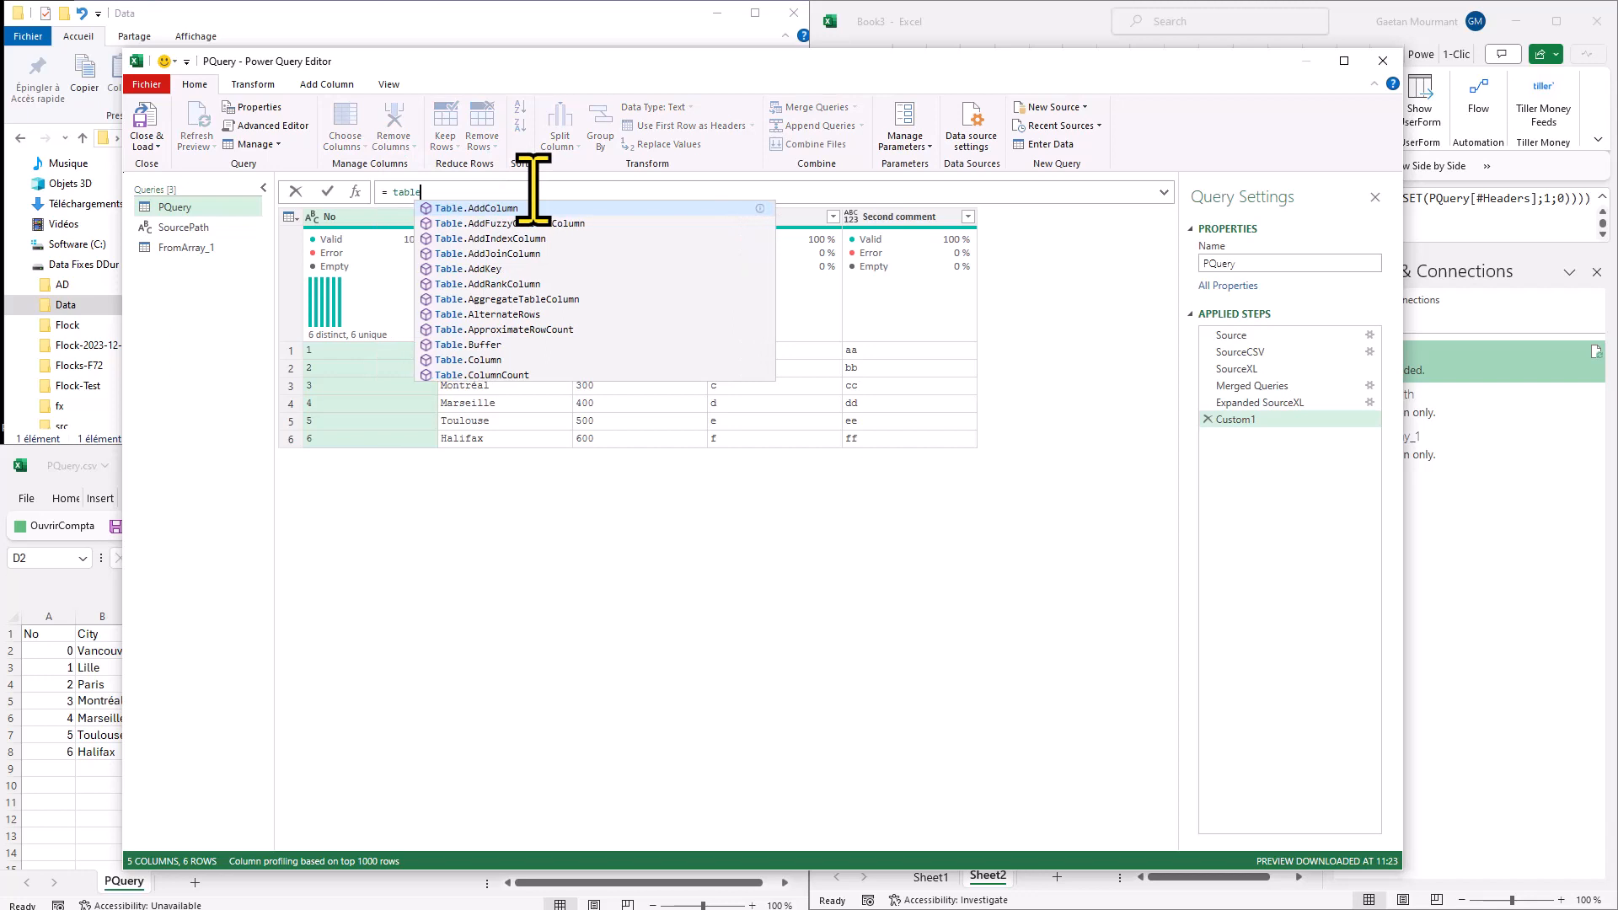
key(Down)
key(Down)
key(Down)
key(Down)
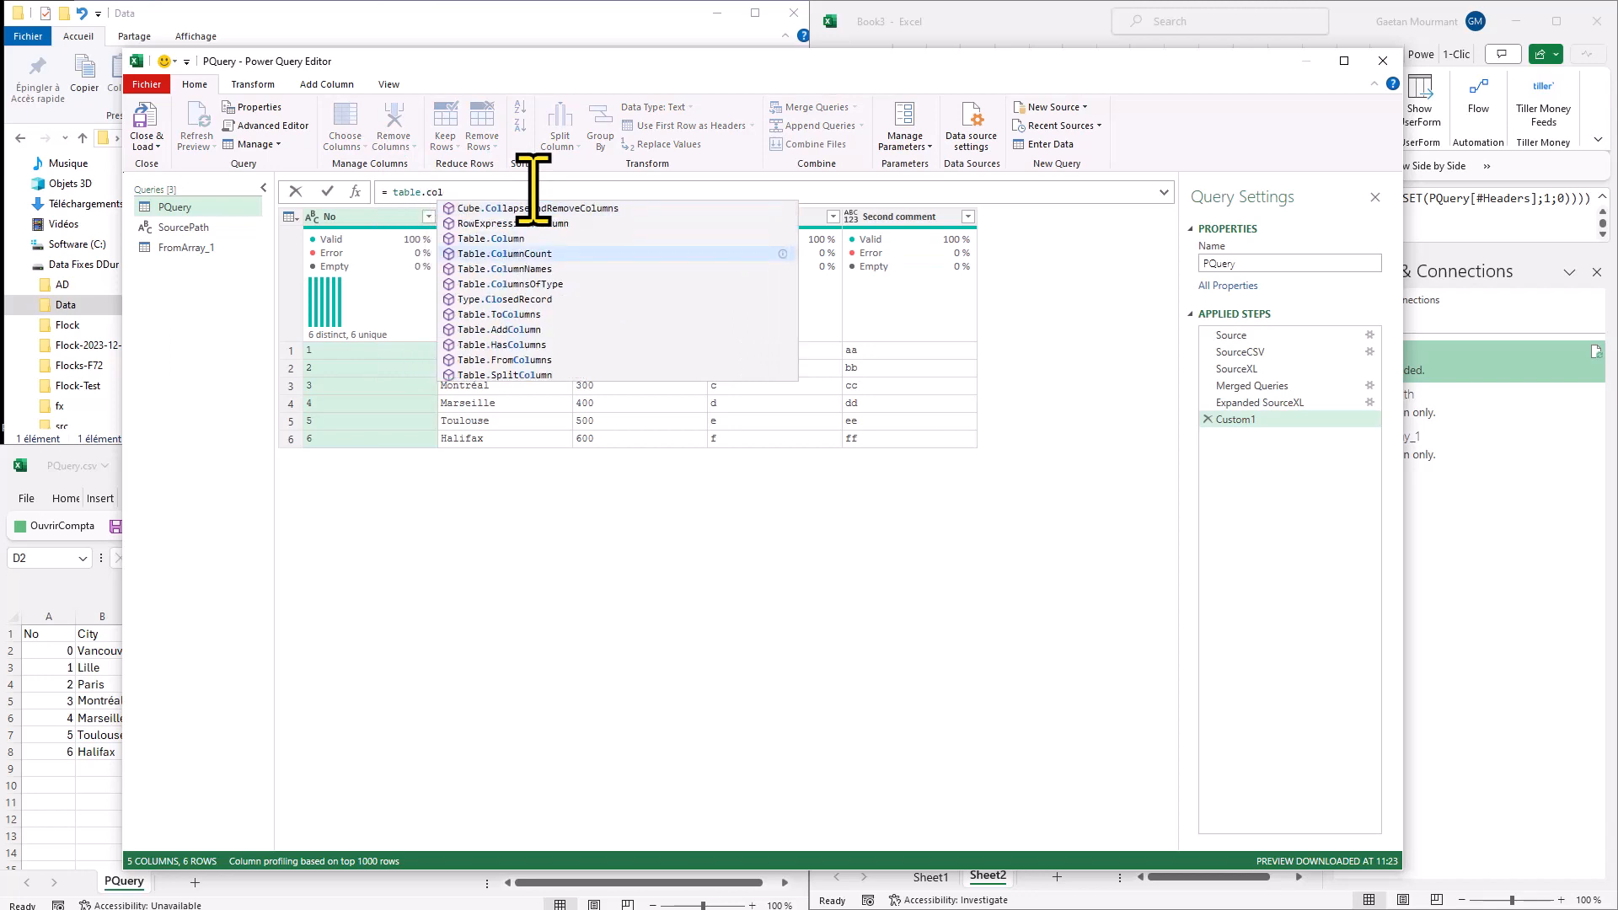
key(Tab)
text((so)
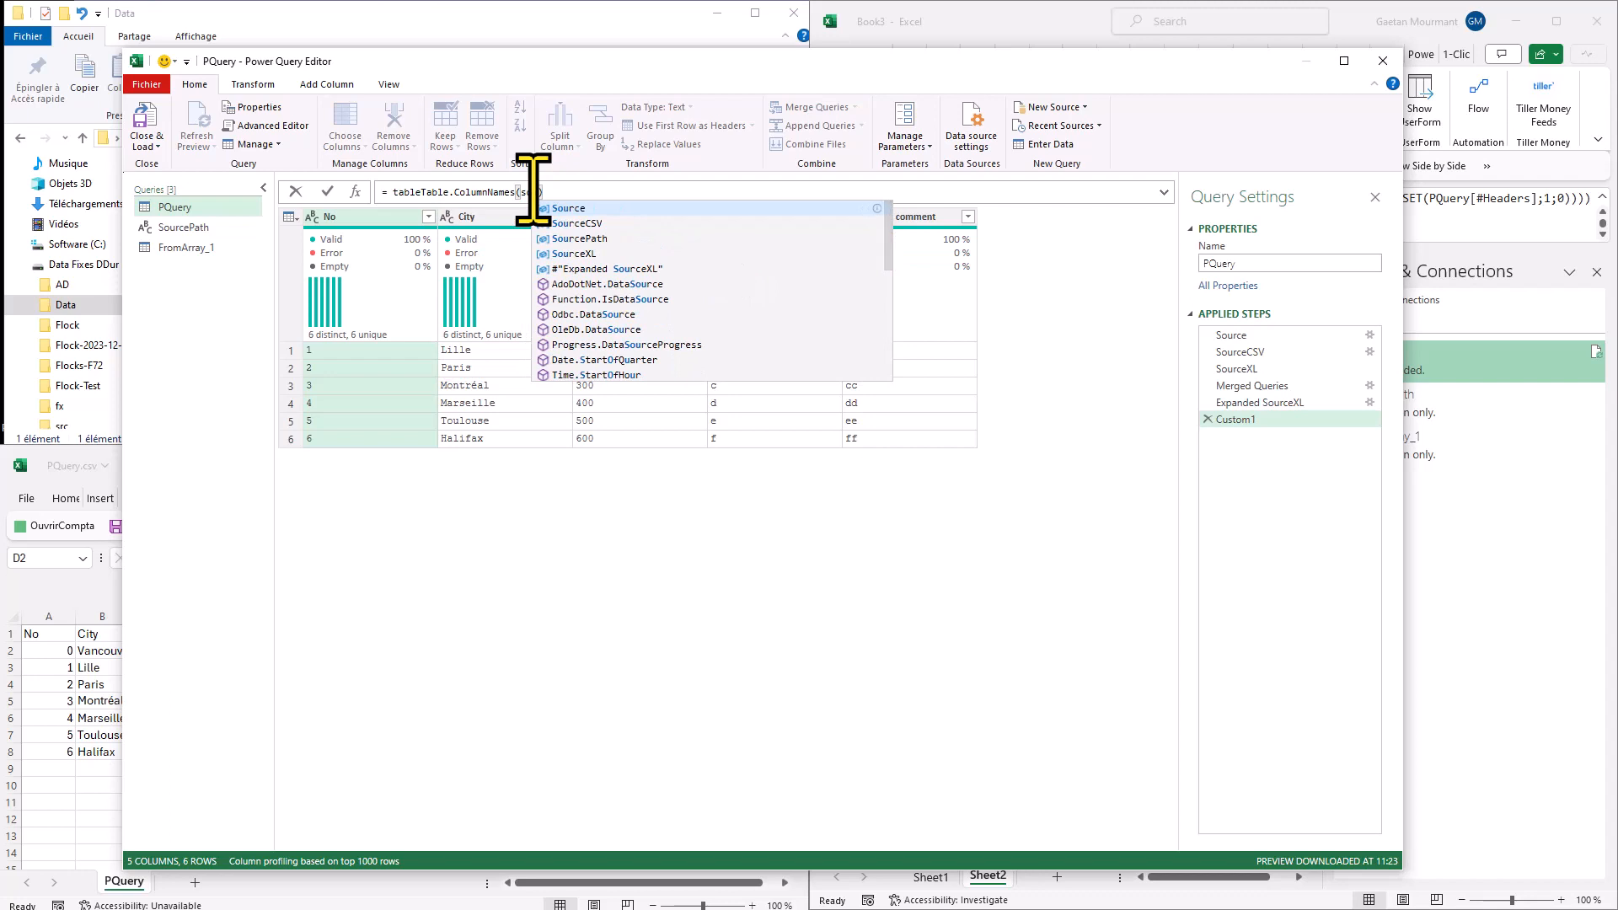
key(Down)
key(Tab)
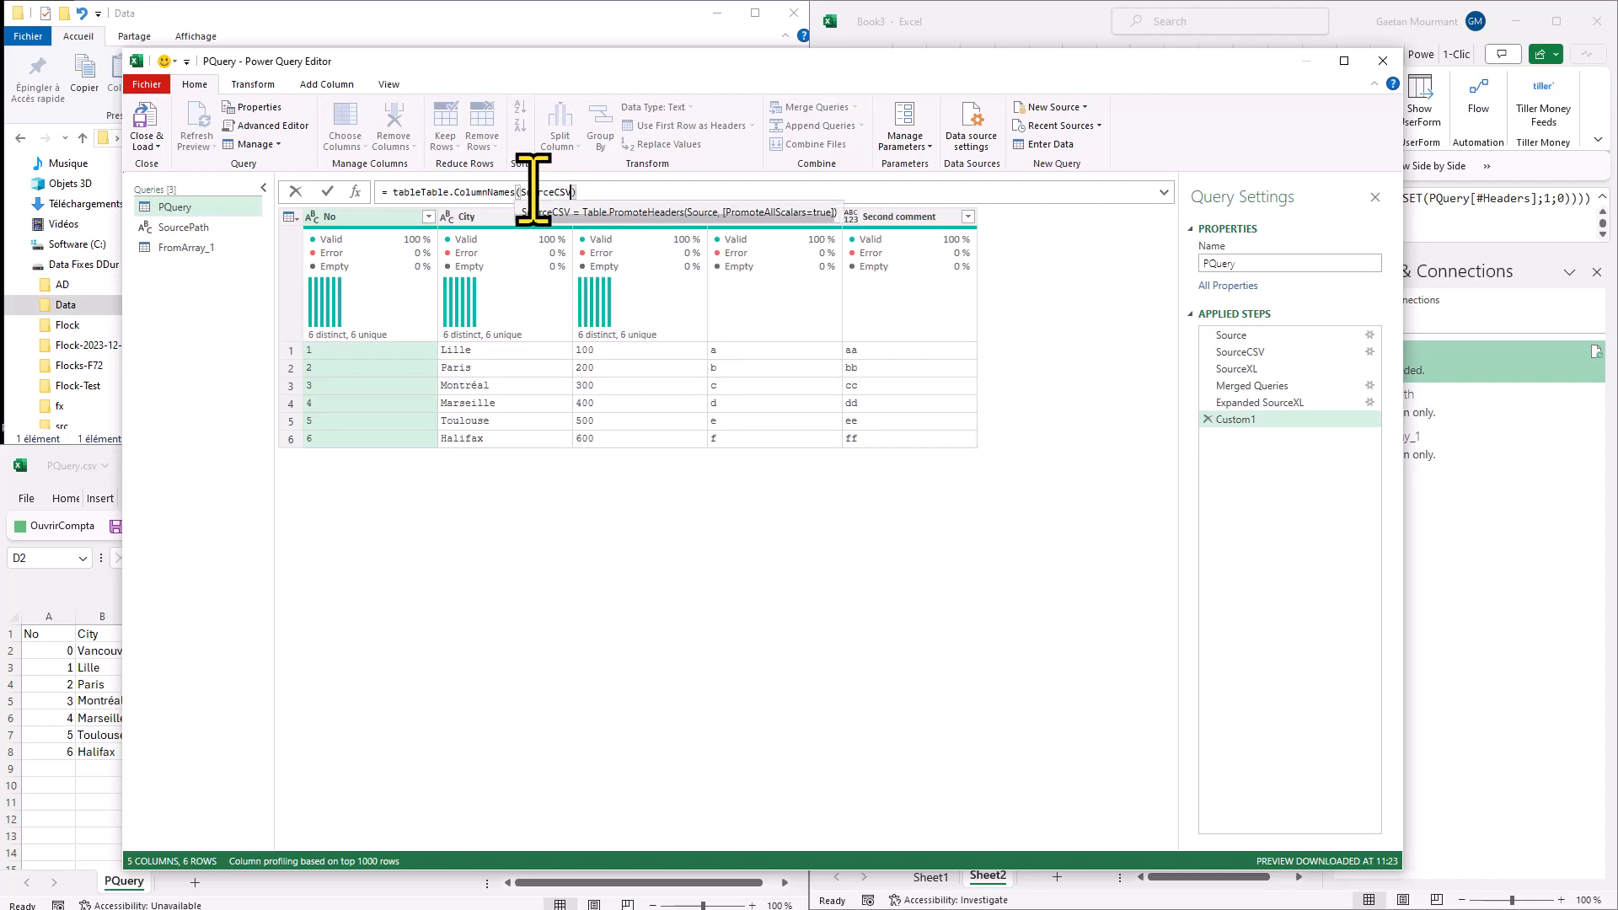
key(Return)
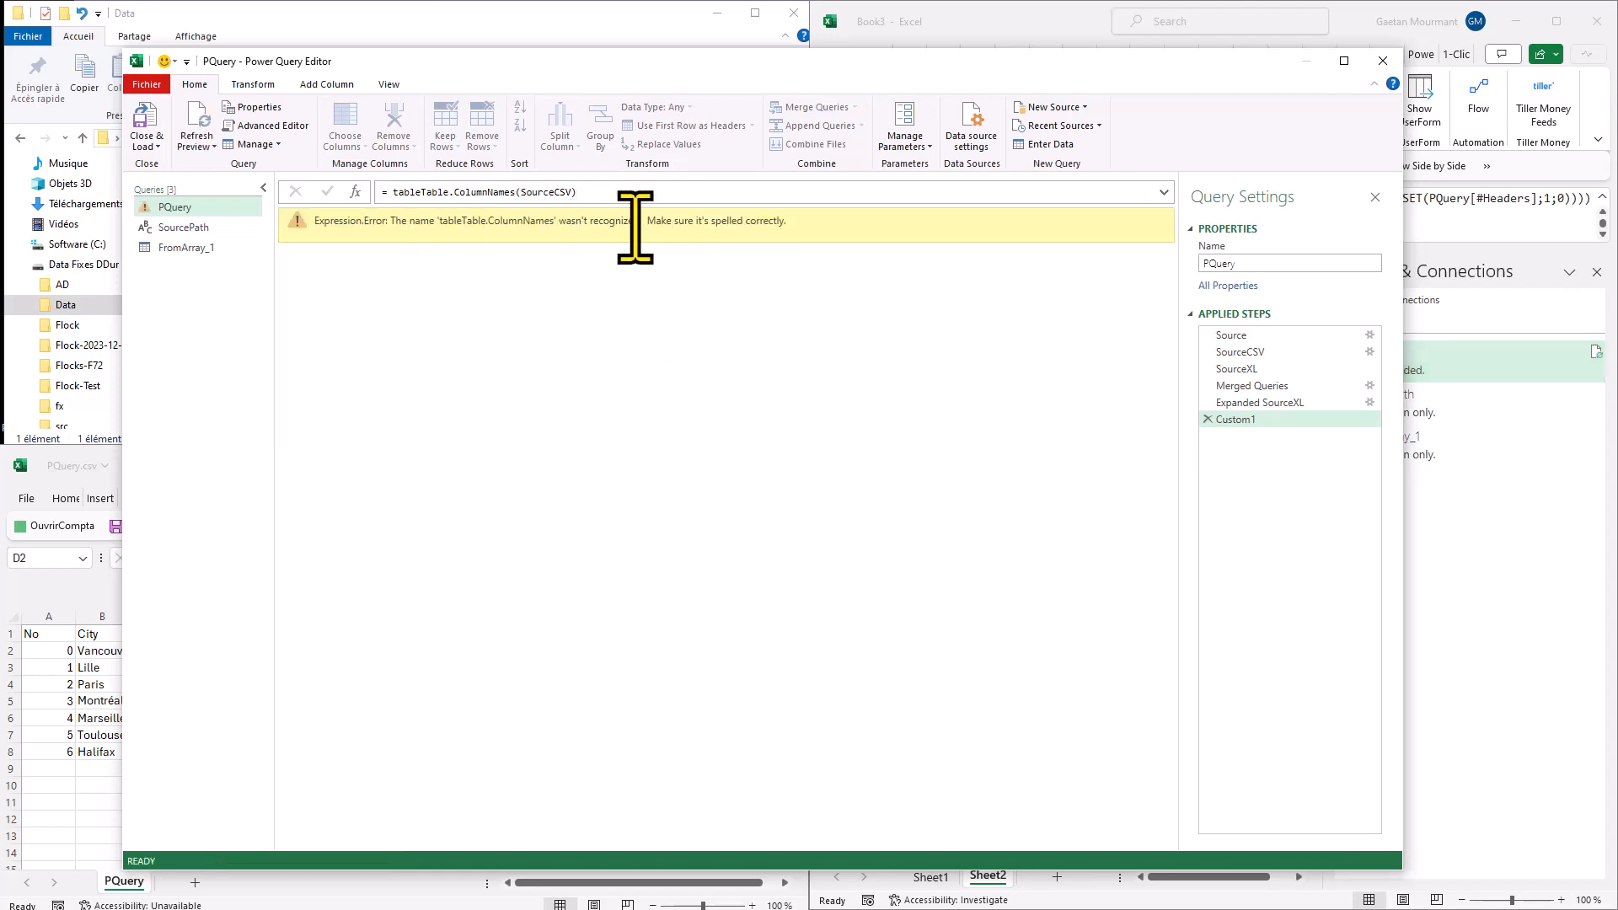
Correct the custom step's formula to Table.ColumnNames(SourceCSV) and convert the resulting list to a table with no delimiter.
click(521, 193)
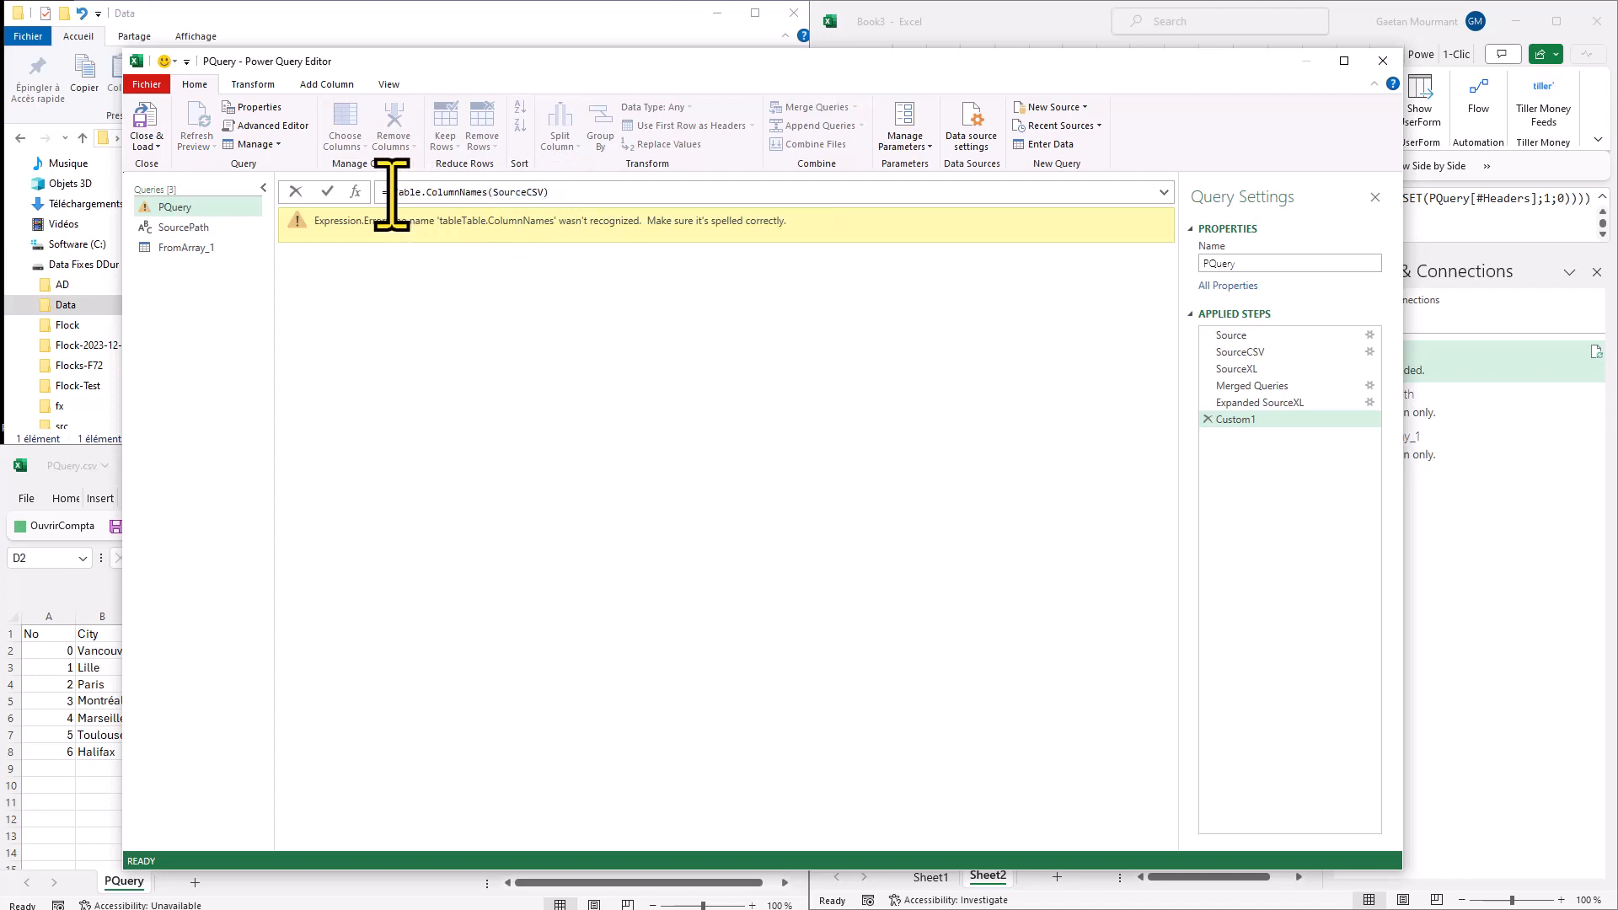
key(Return)
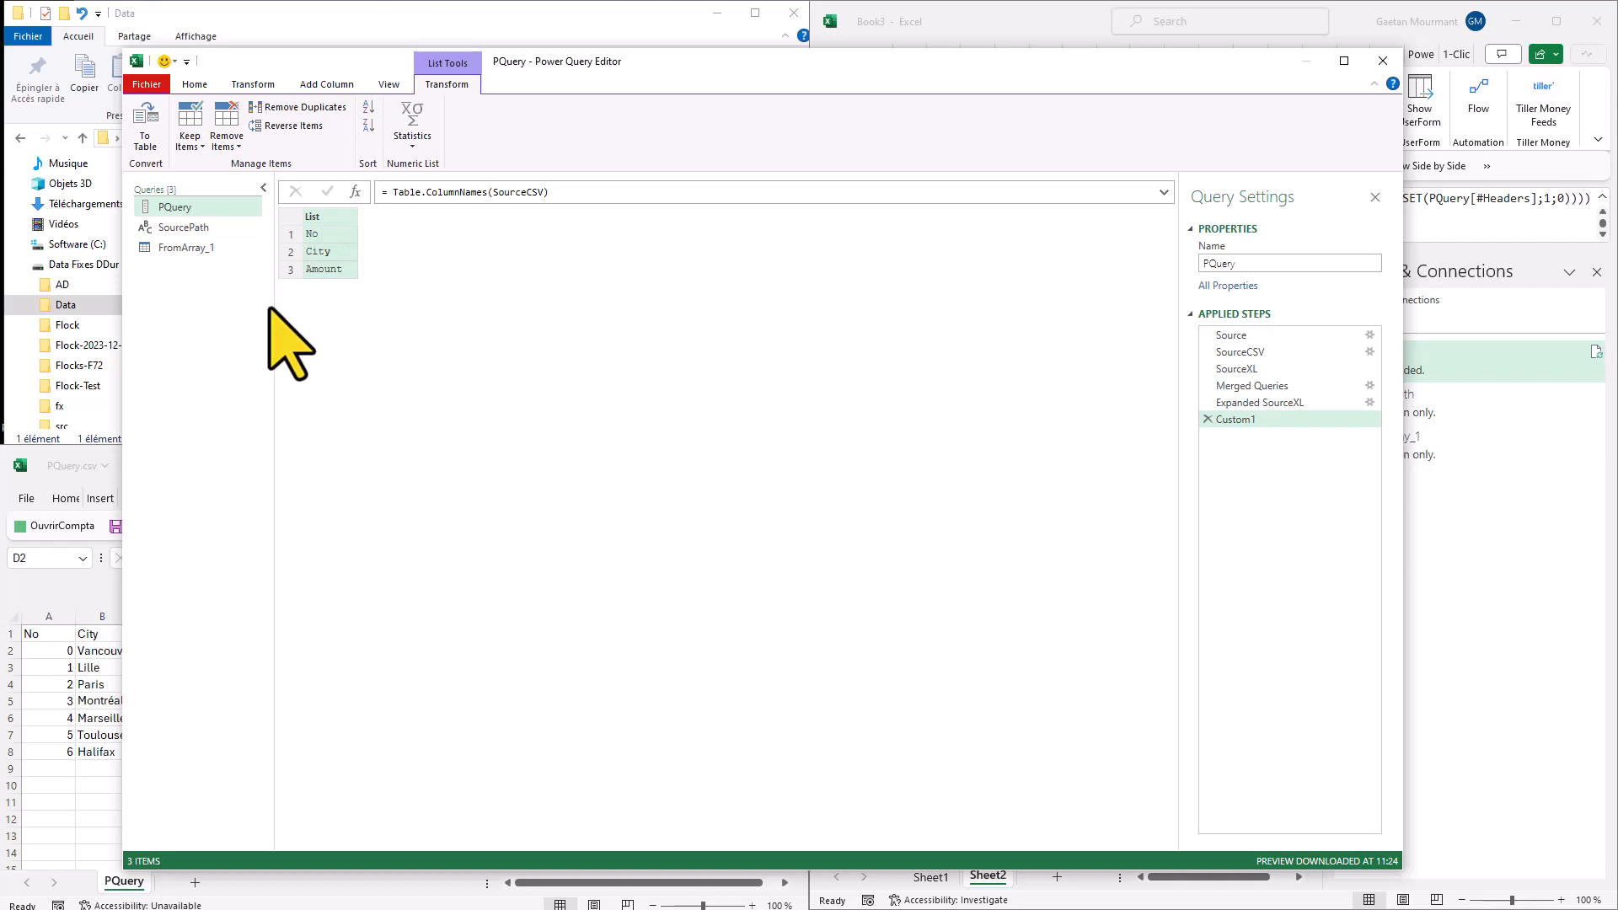
click(145, 126)
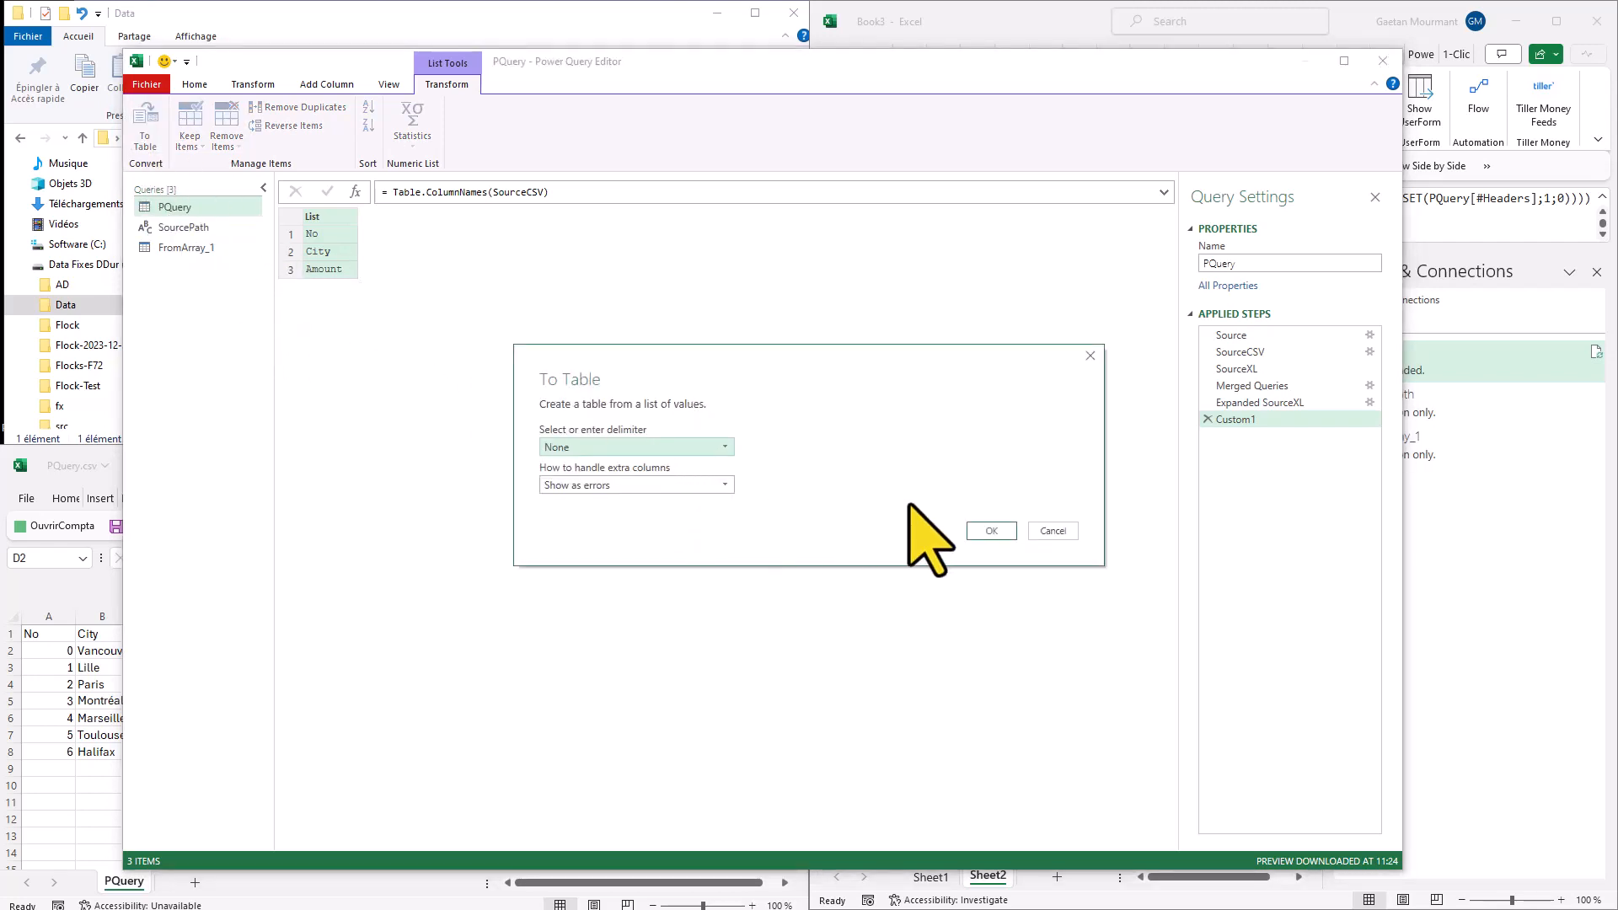
click(991, 531)
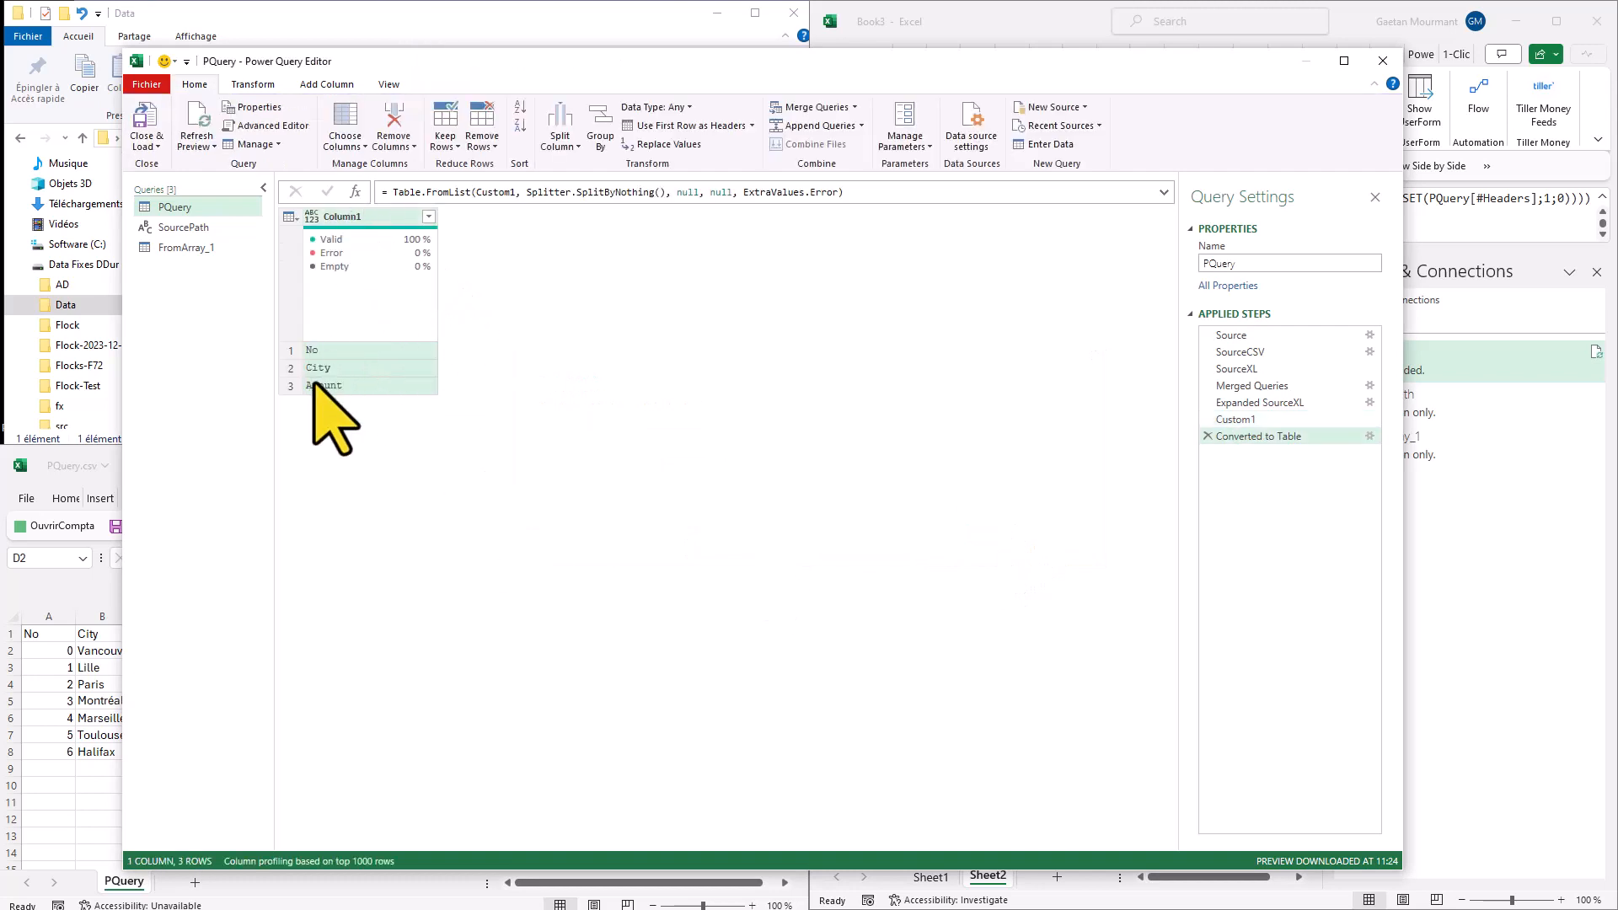
Compare the column name table in PQuery with the column names in FromArray_1.
click(195, 248)
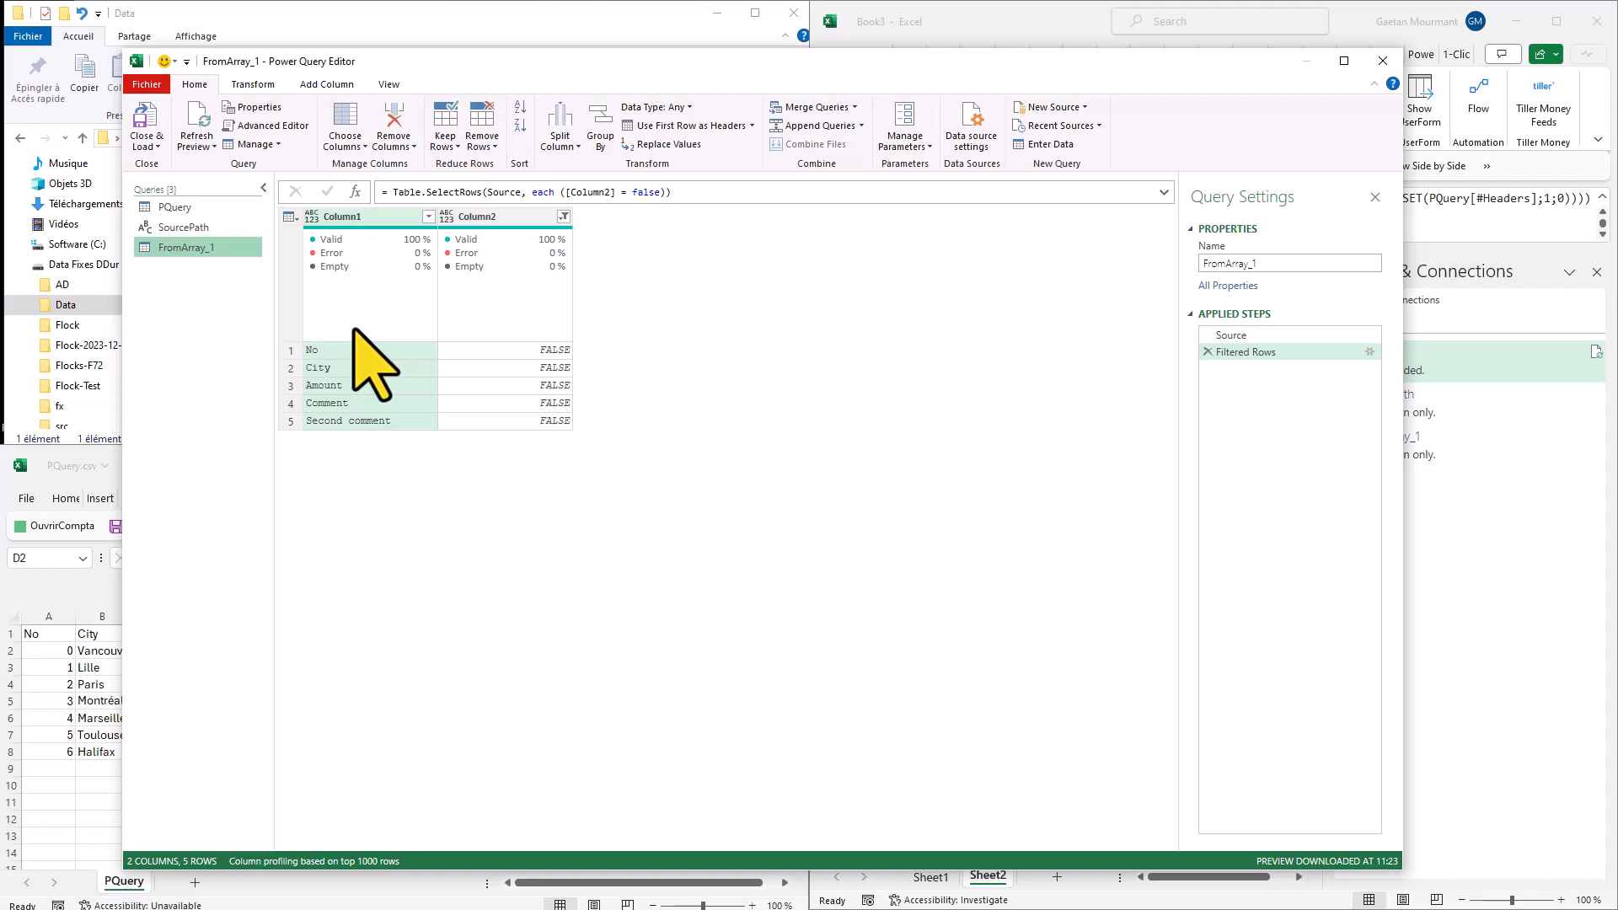
click(192, 207)
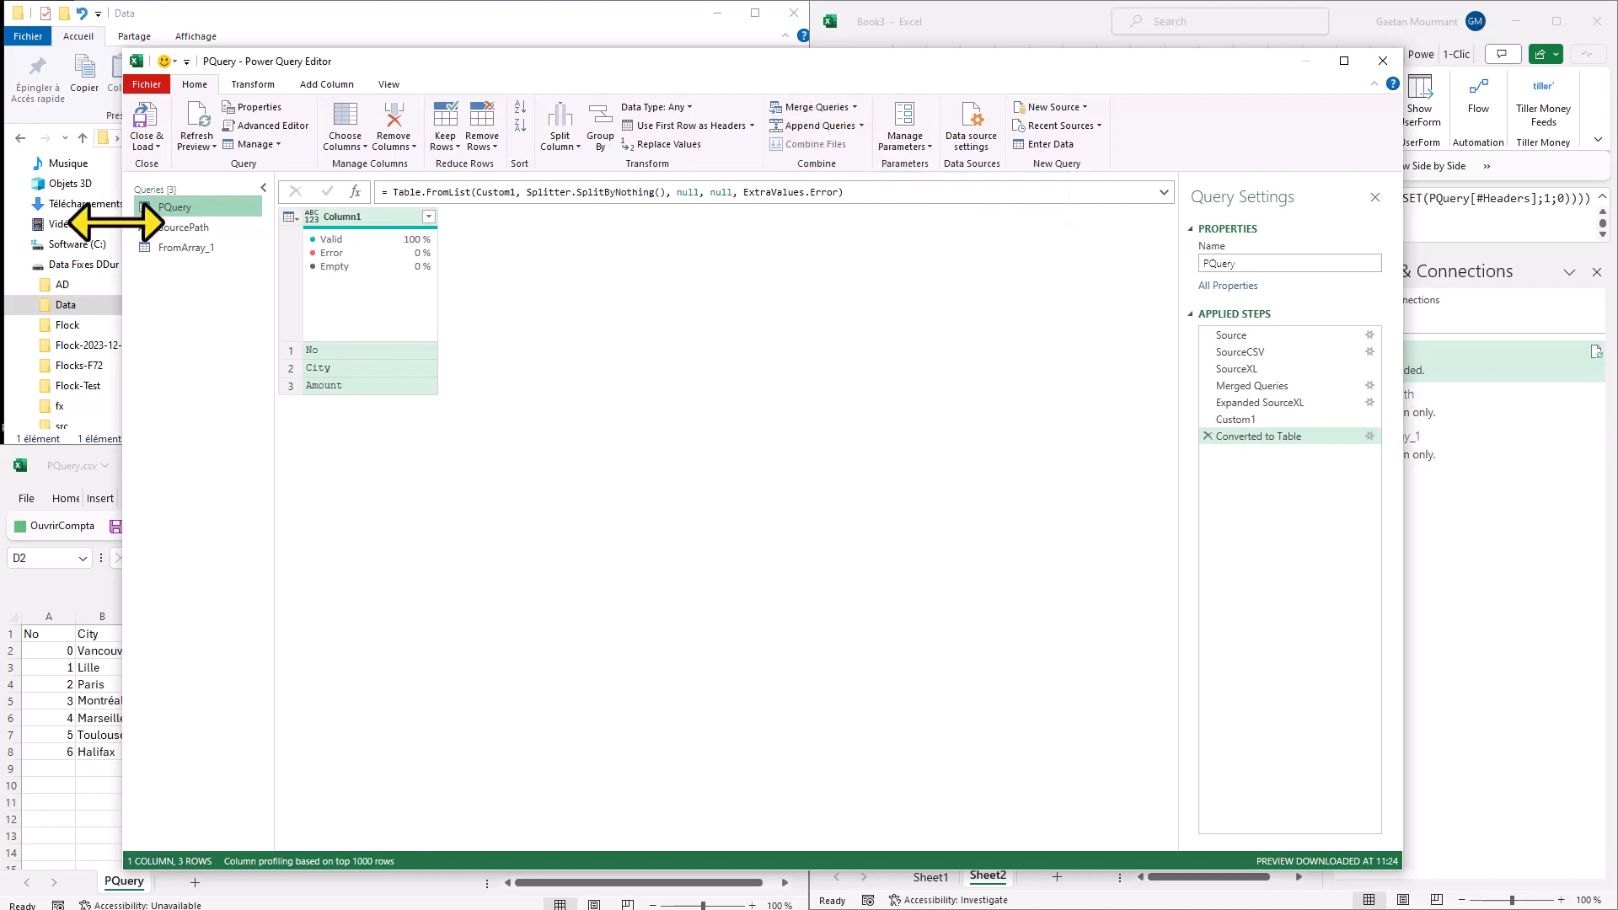
click(180, 247)
click(187, 206)
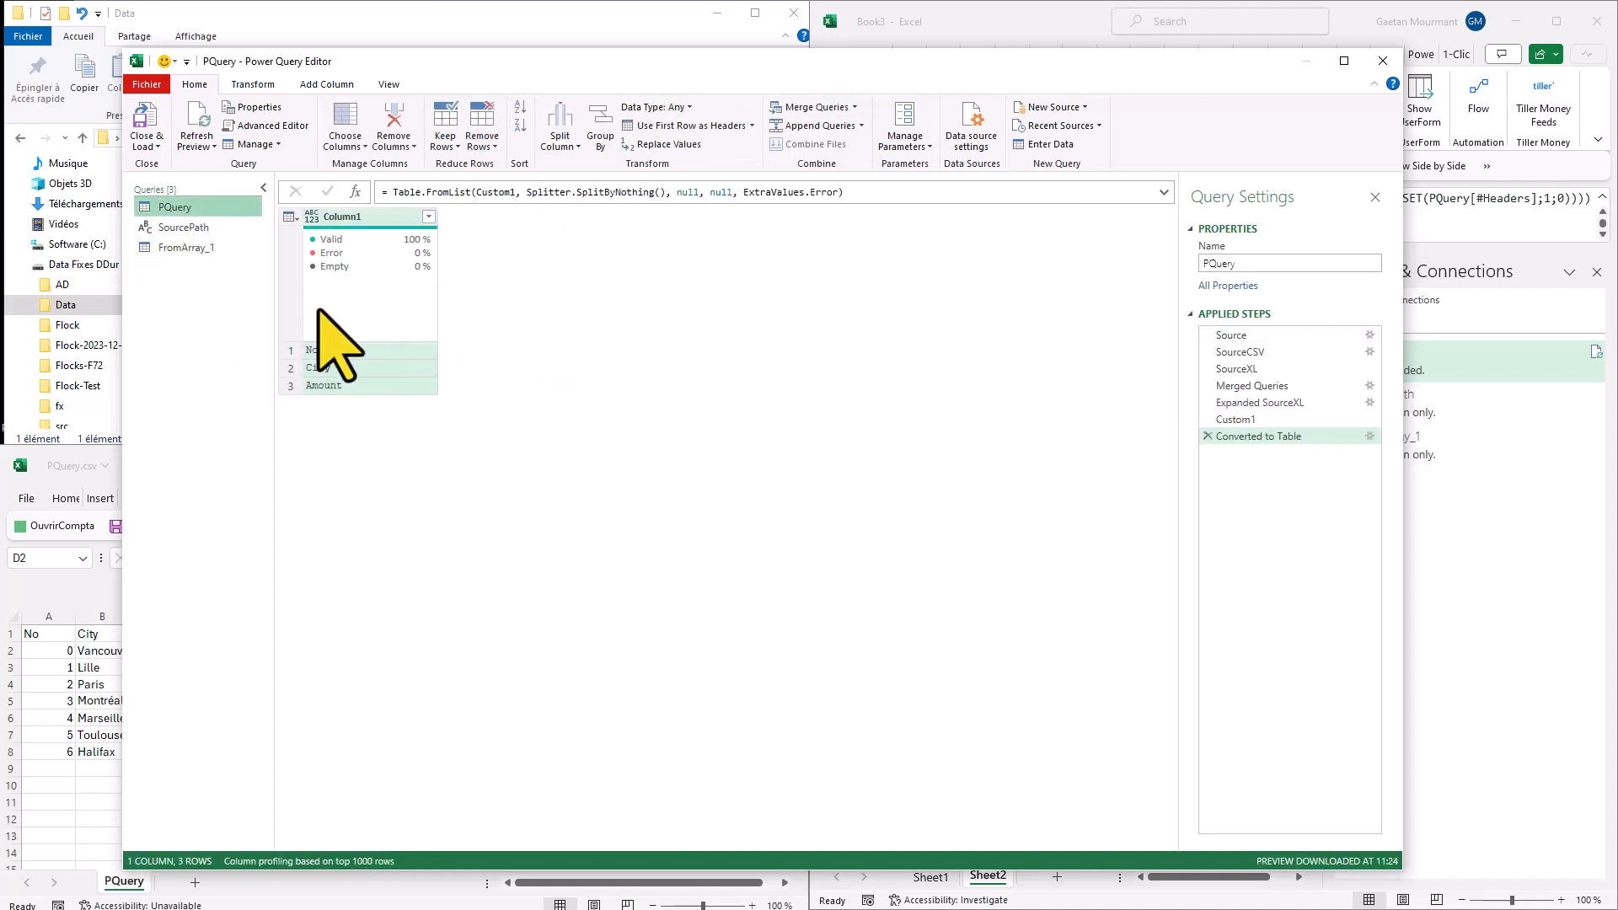
In FromArray_1's M code, move the Excel.CurrentWorkbook expression from the Source line into Table.SelectRows, replacing its Source argument.
click(187, 247)
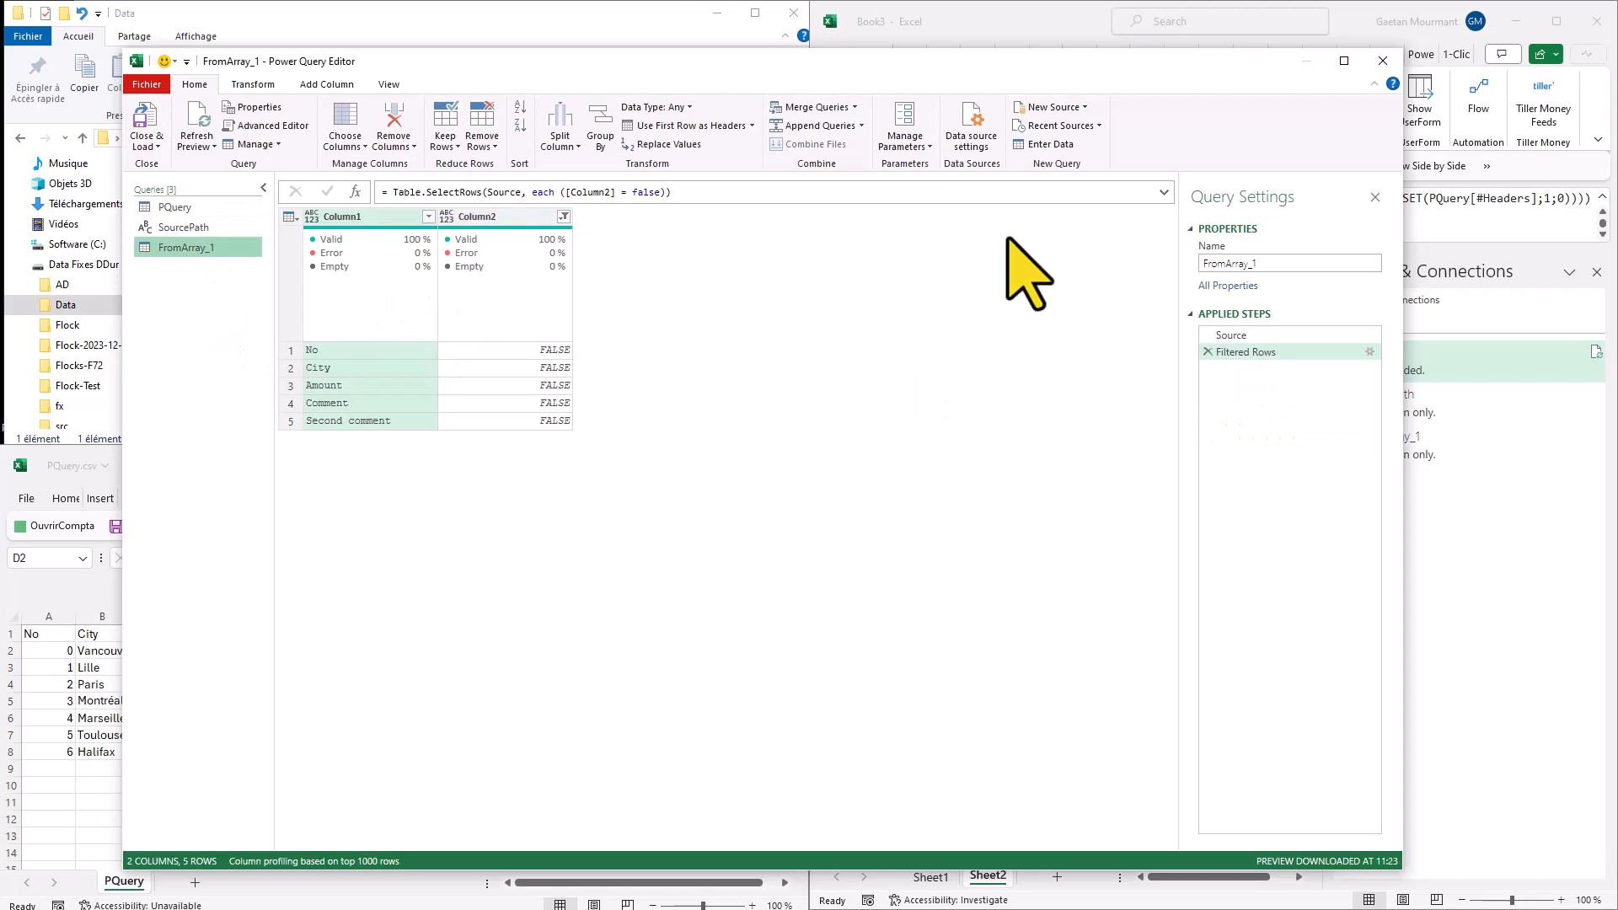
click(272, 125)
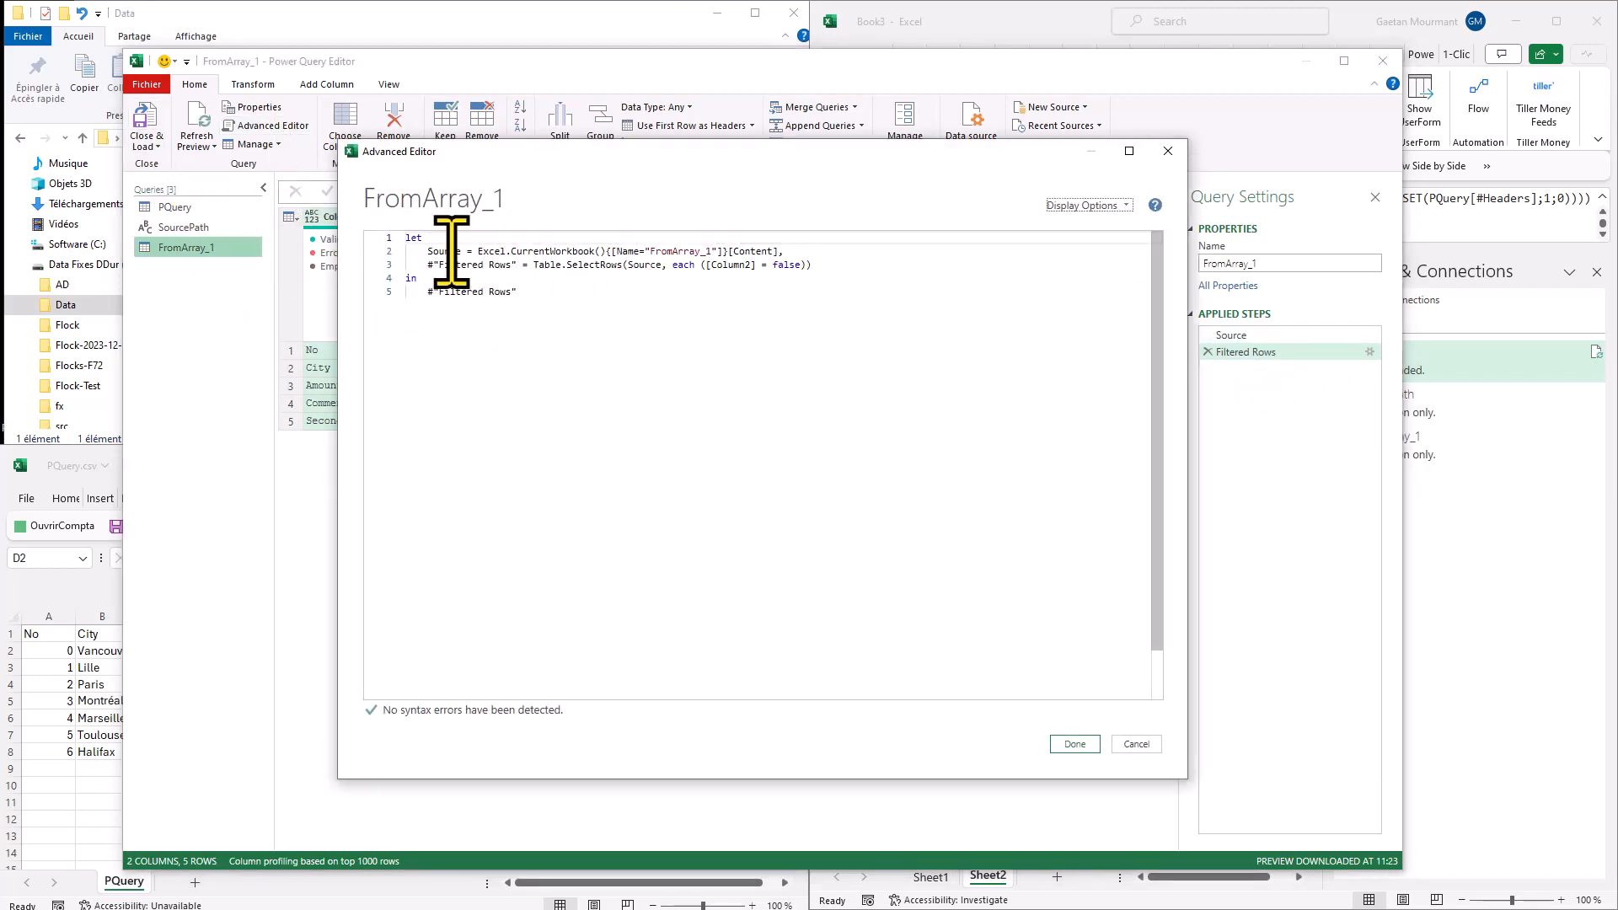
click(465, 252)
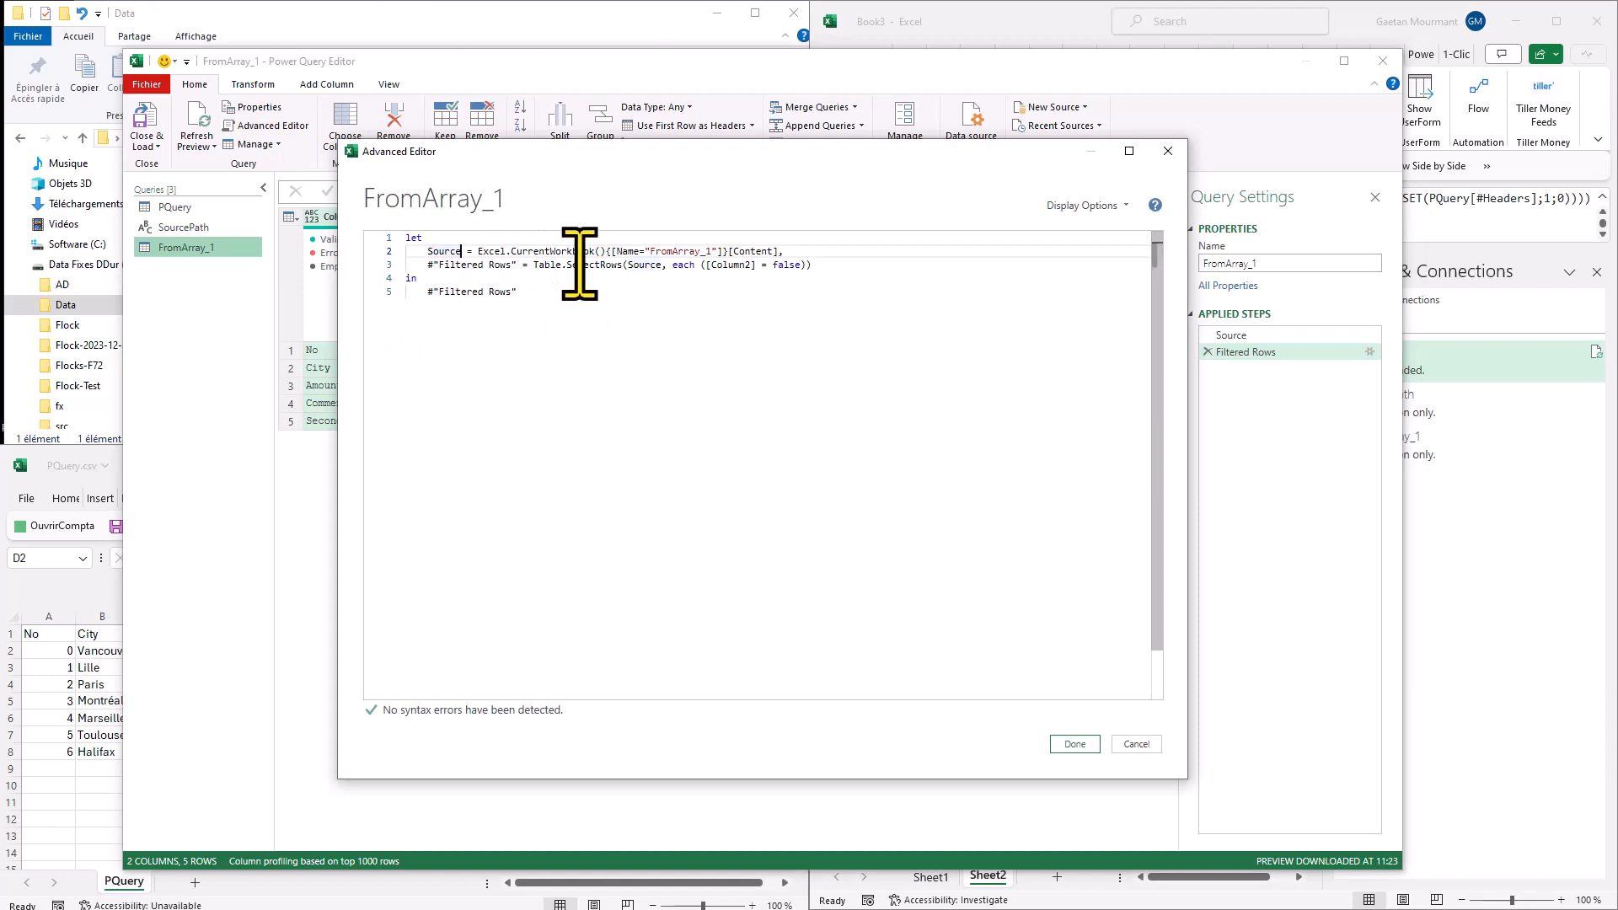
click(477, 251)
shift+click(773, 251)
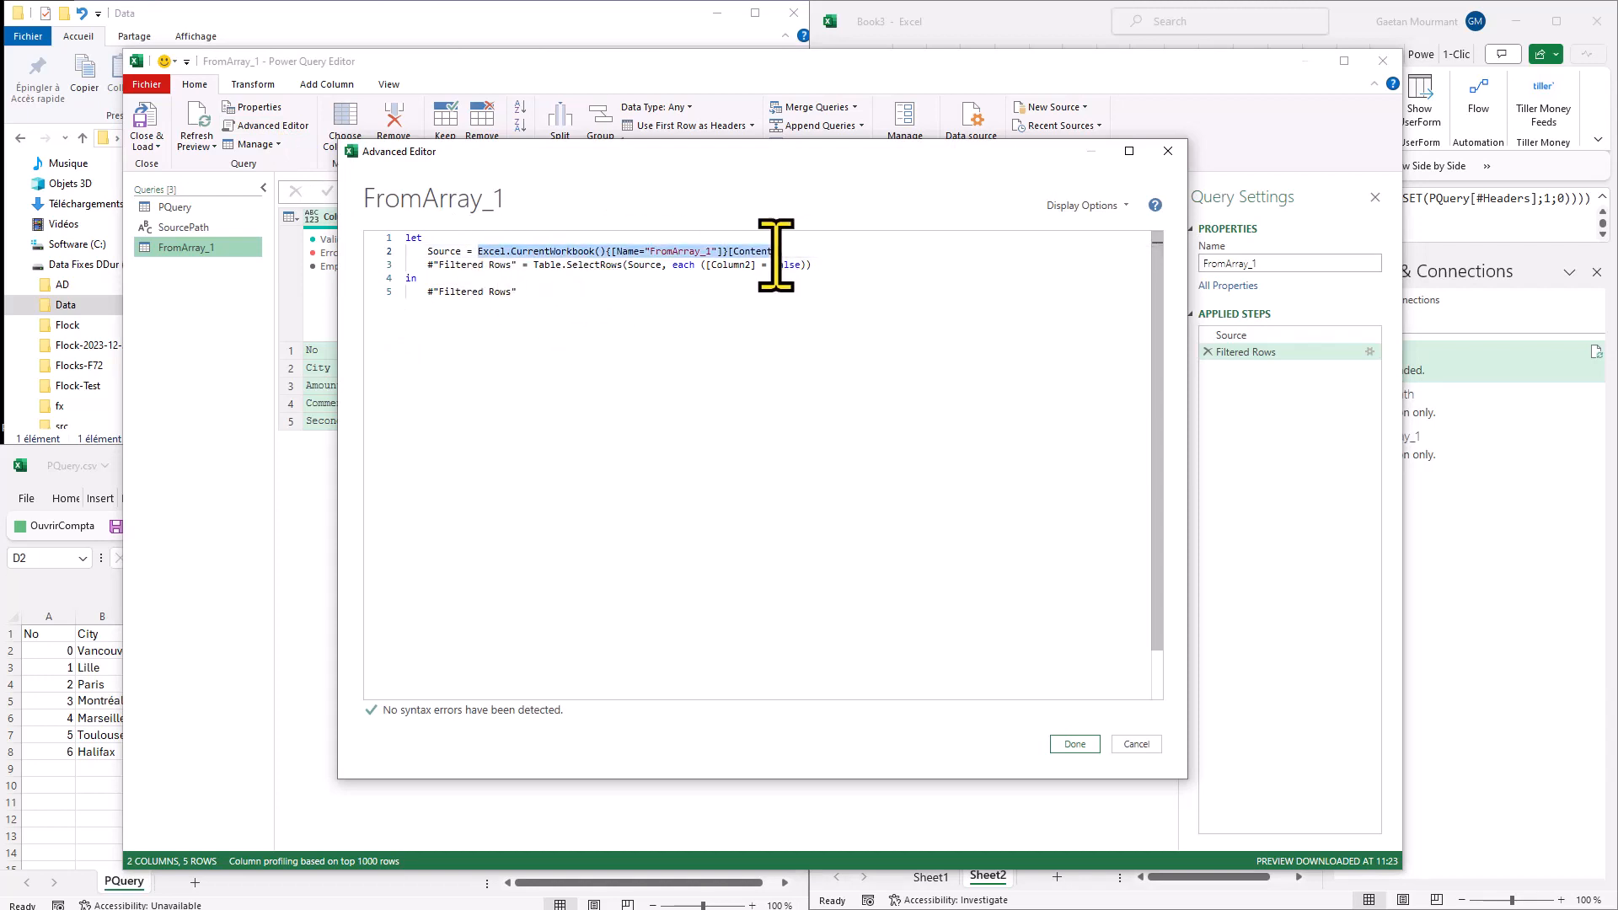
key(Delete)
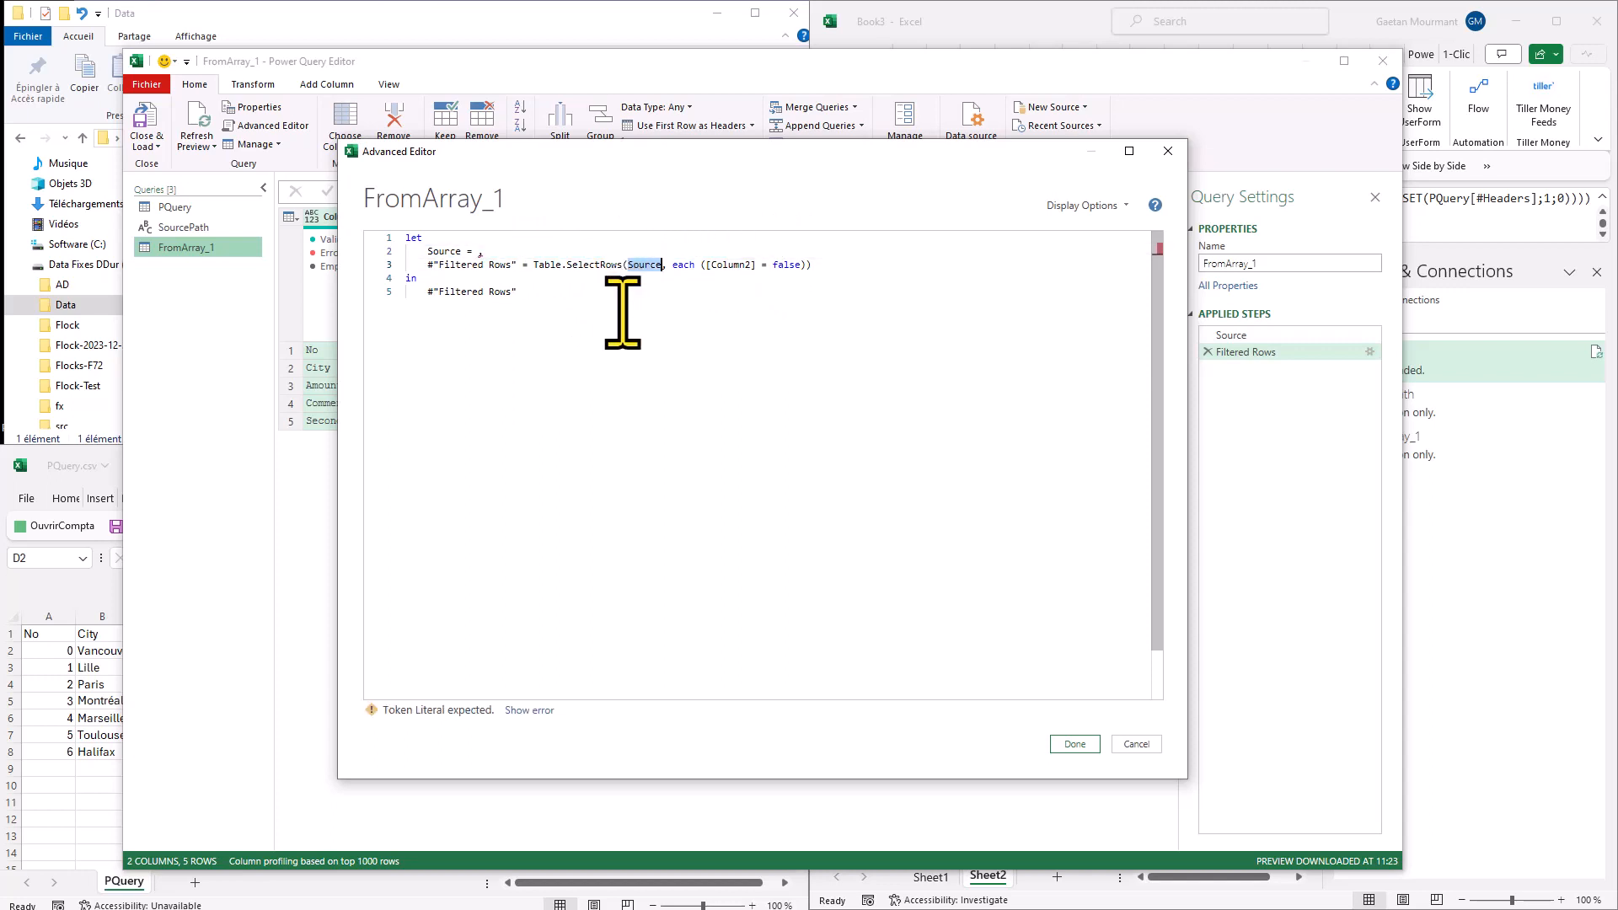
text(Excel.CurrentWorkbook(){[Name="FromArray_1"]}[Content])
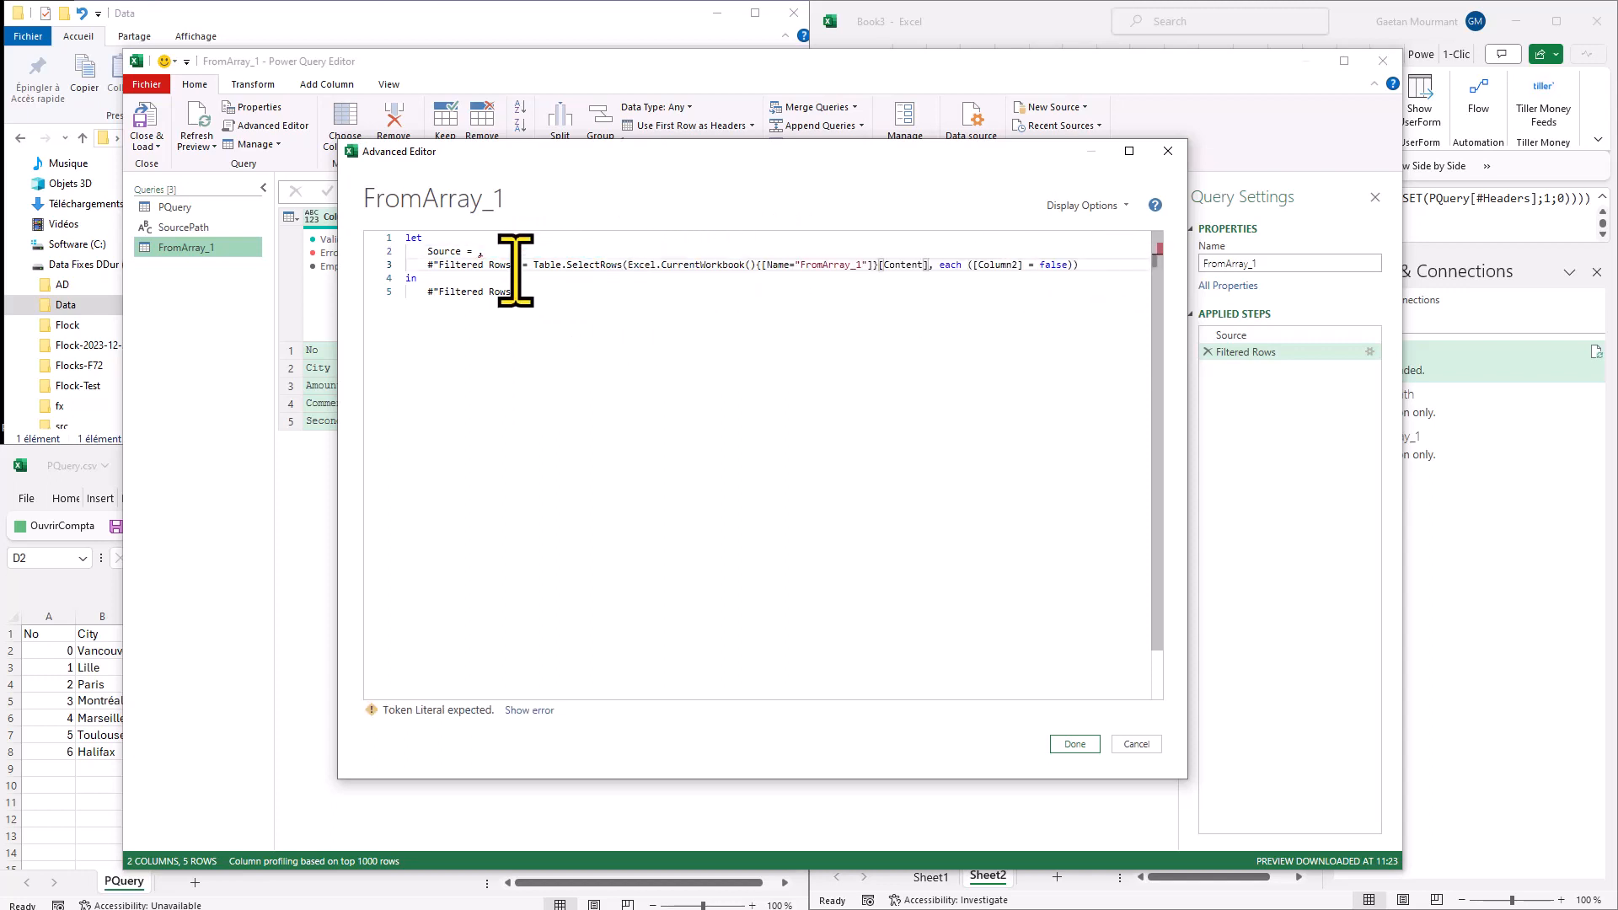
Merge FromArray_1's two M code lines into one step named ColumnNamesXL, removing the leftover Filtered Rows name and the duplicate equals sign.
drag(515, 265, 474, 257)
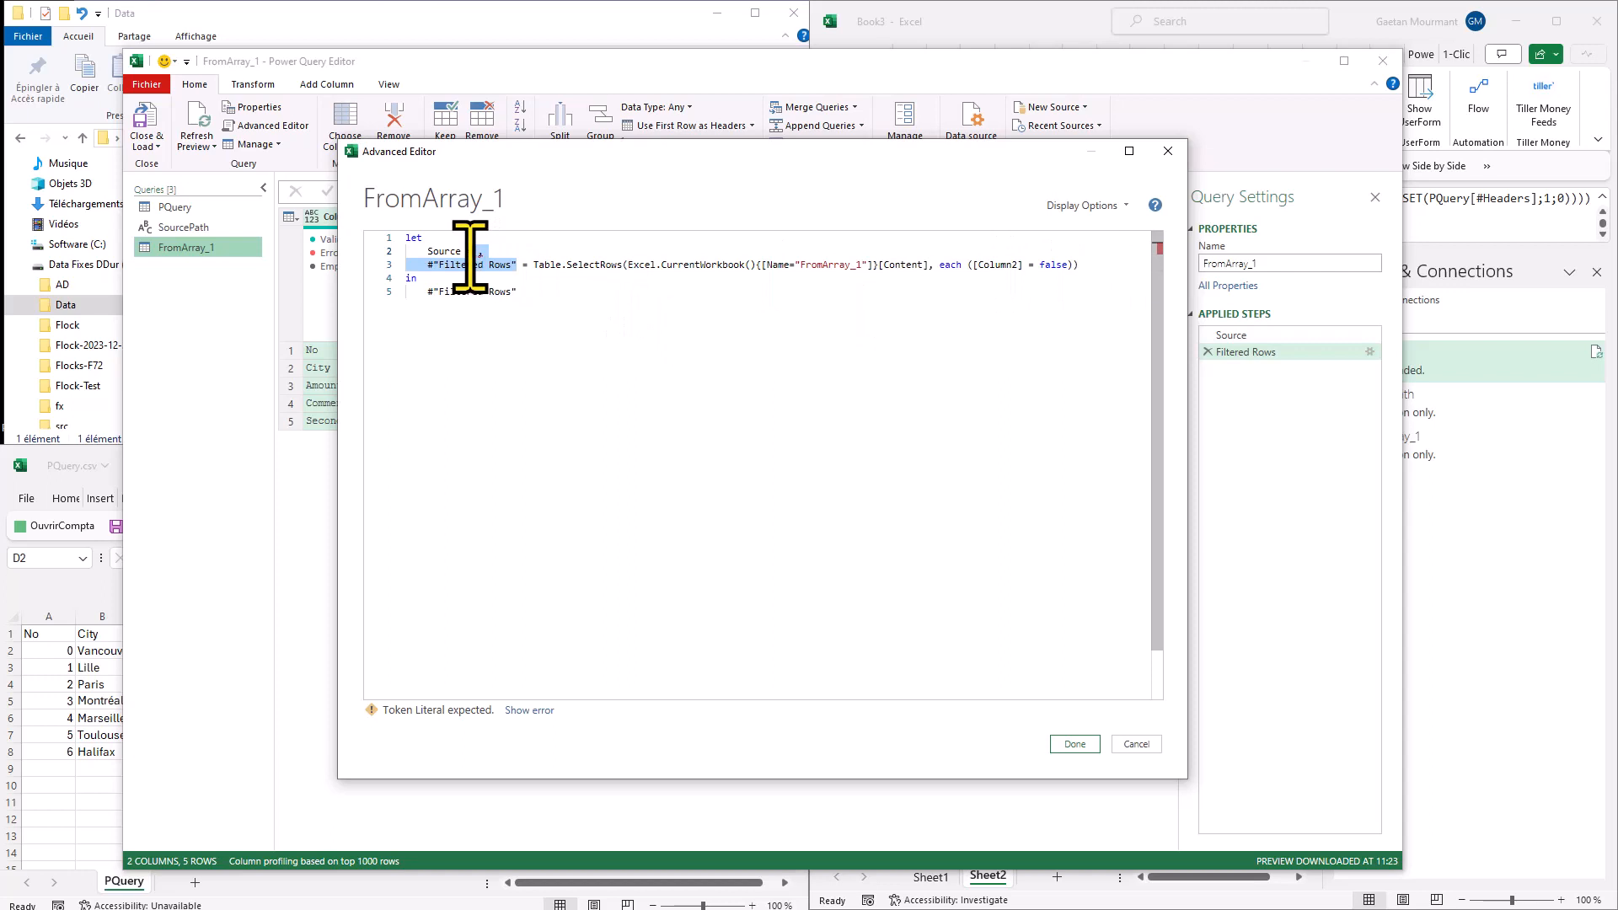
key(Delete)
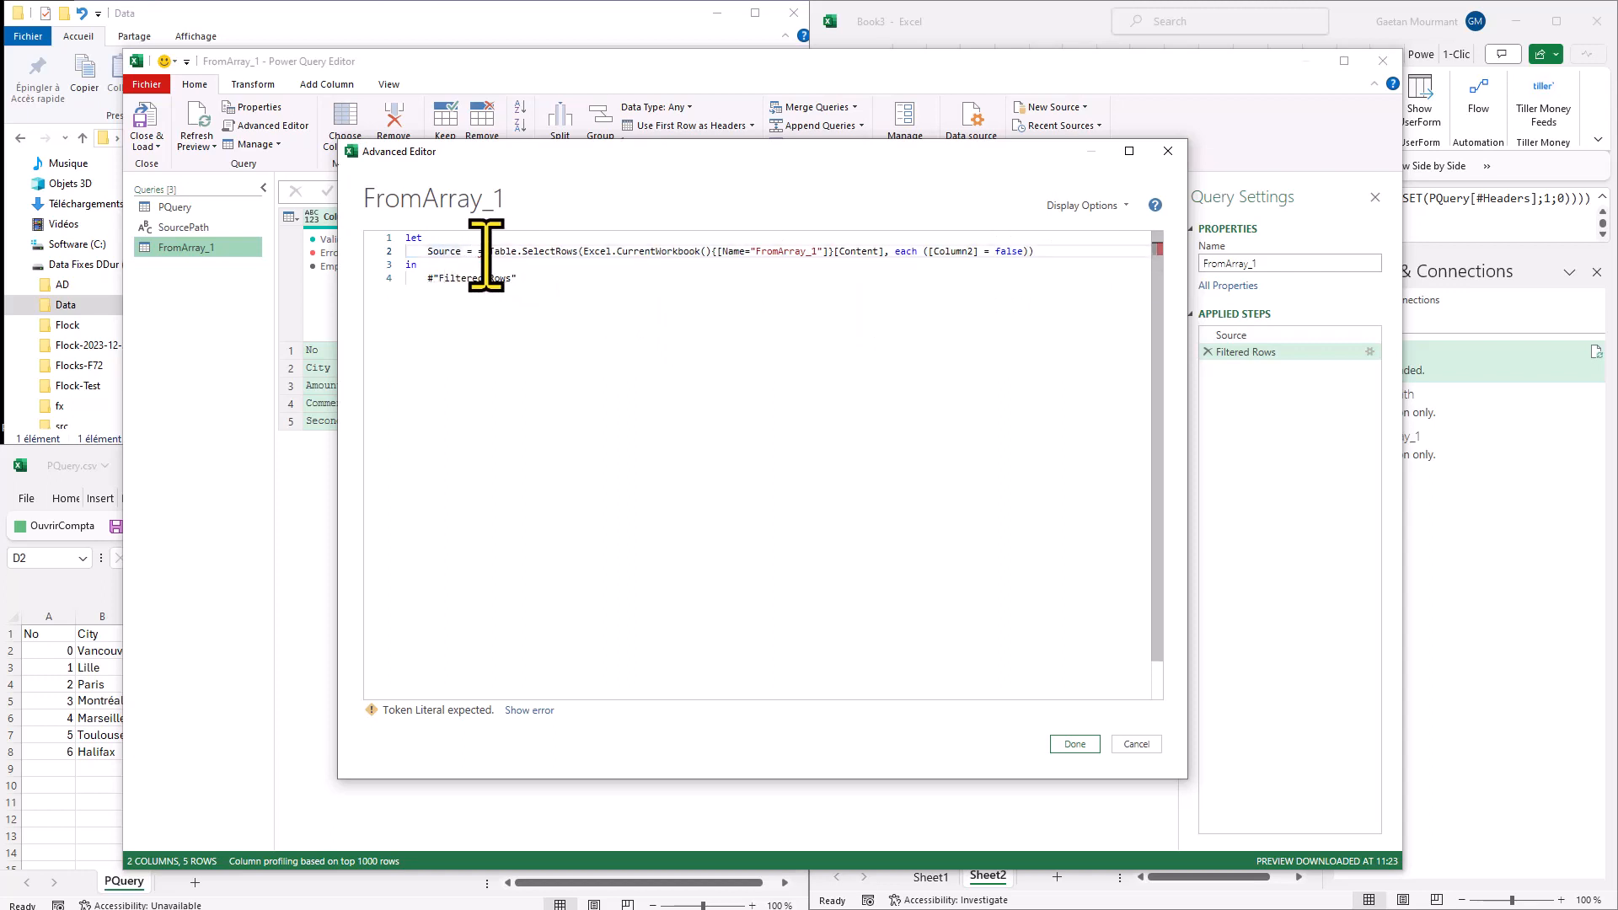
drag(488, 256, 883, 256)
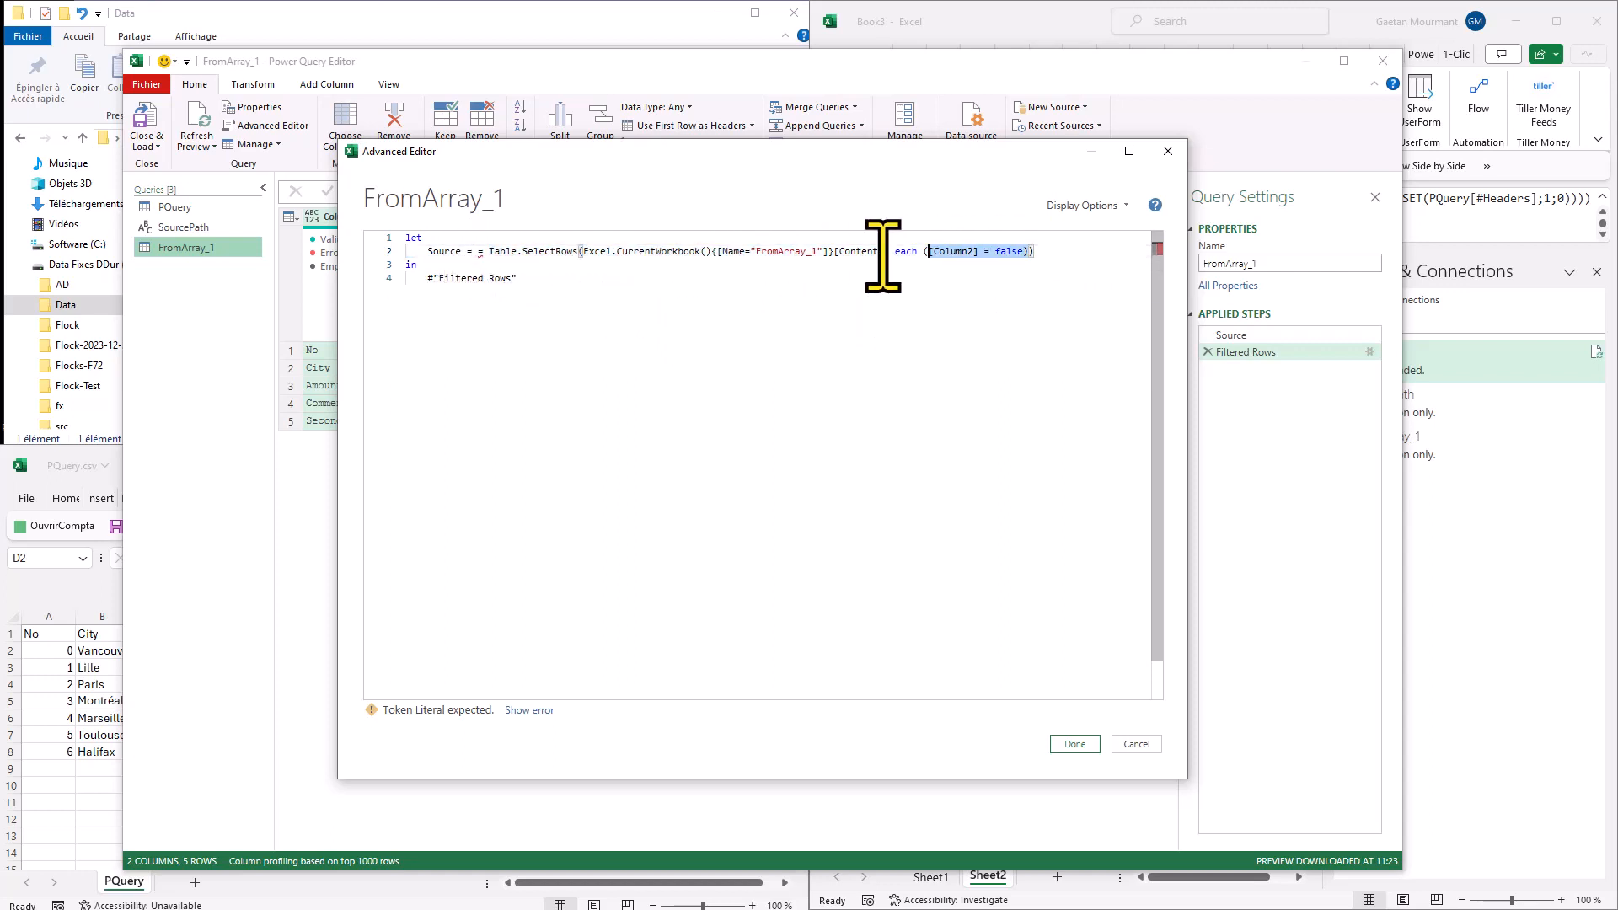
click(470, 251)
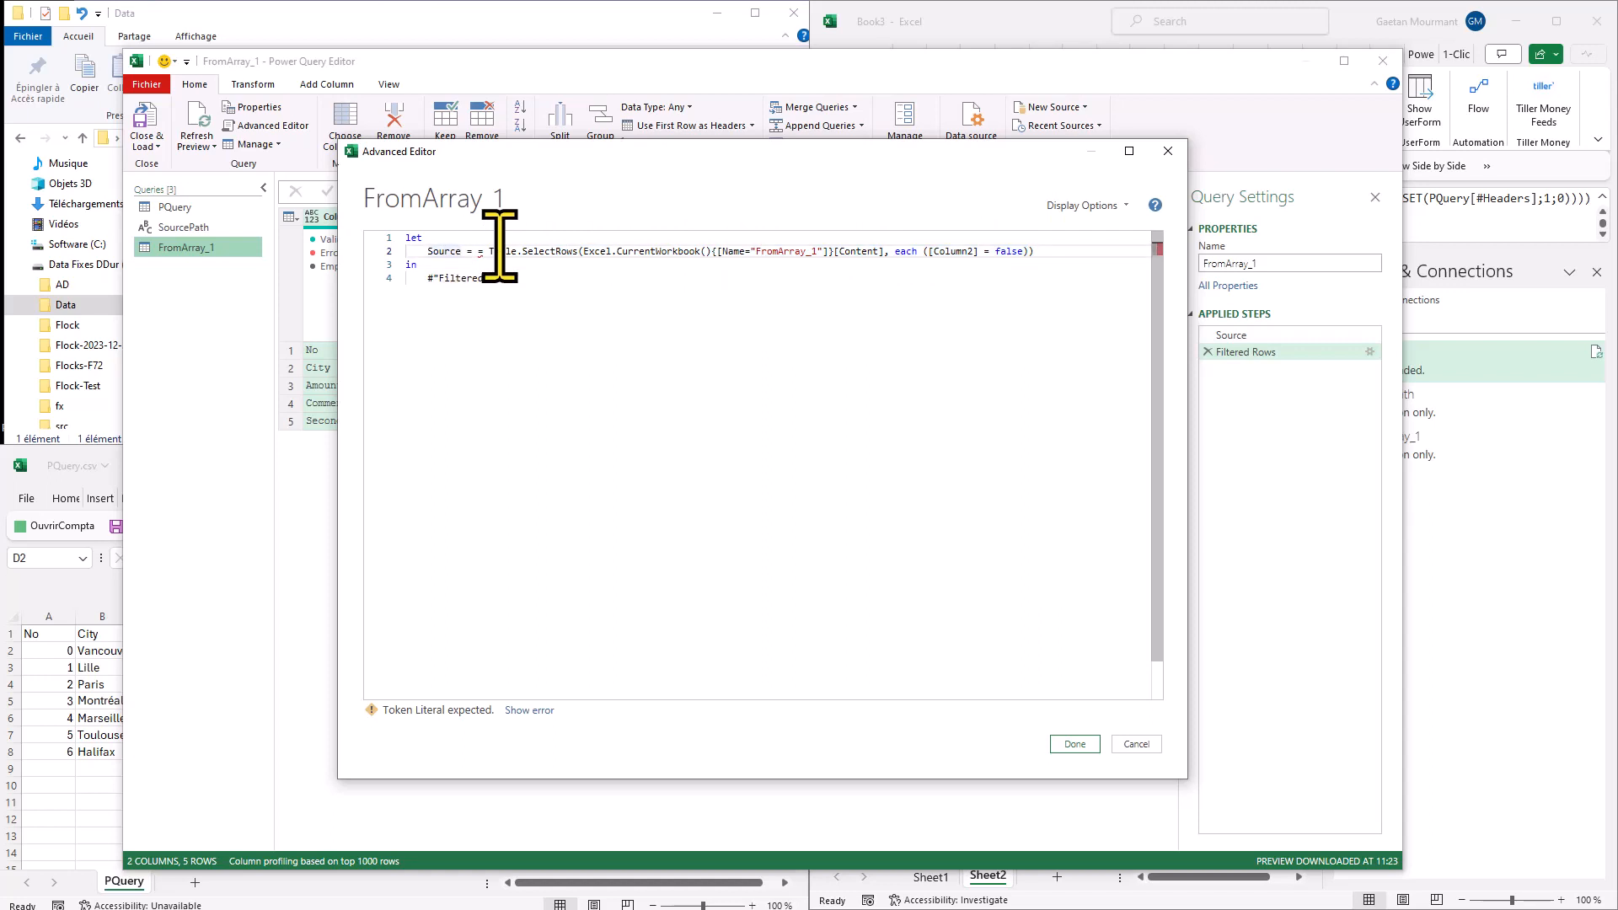
text(Columns)
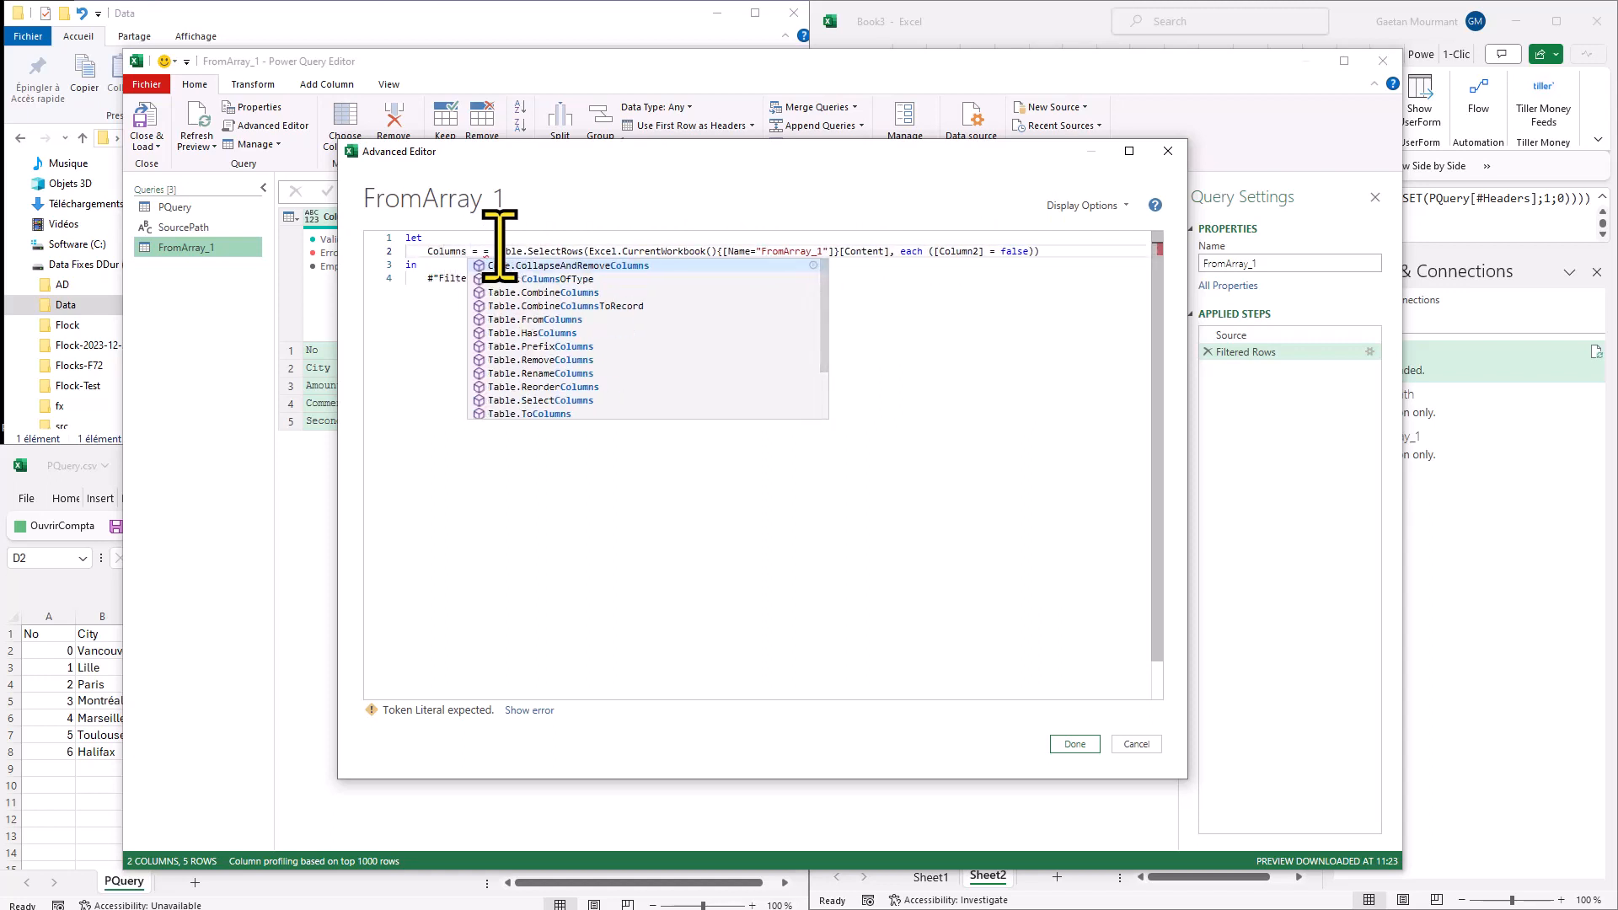
text(XL)
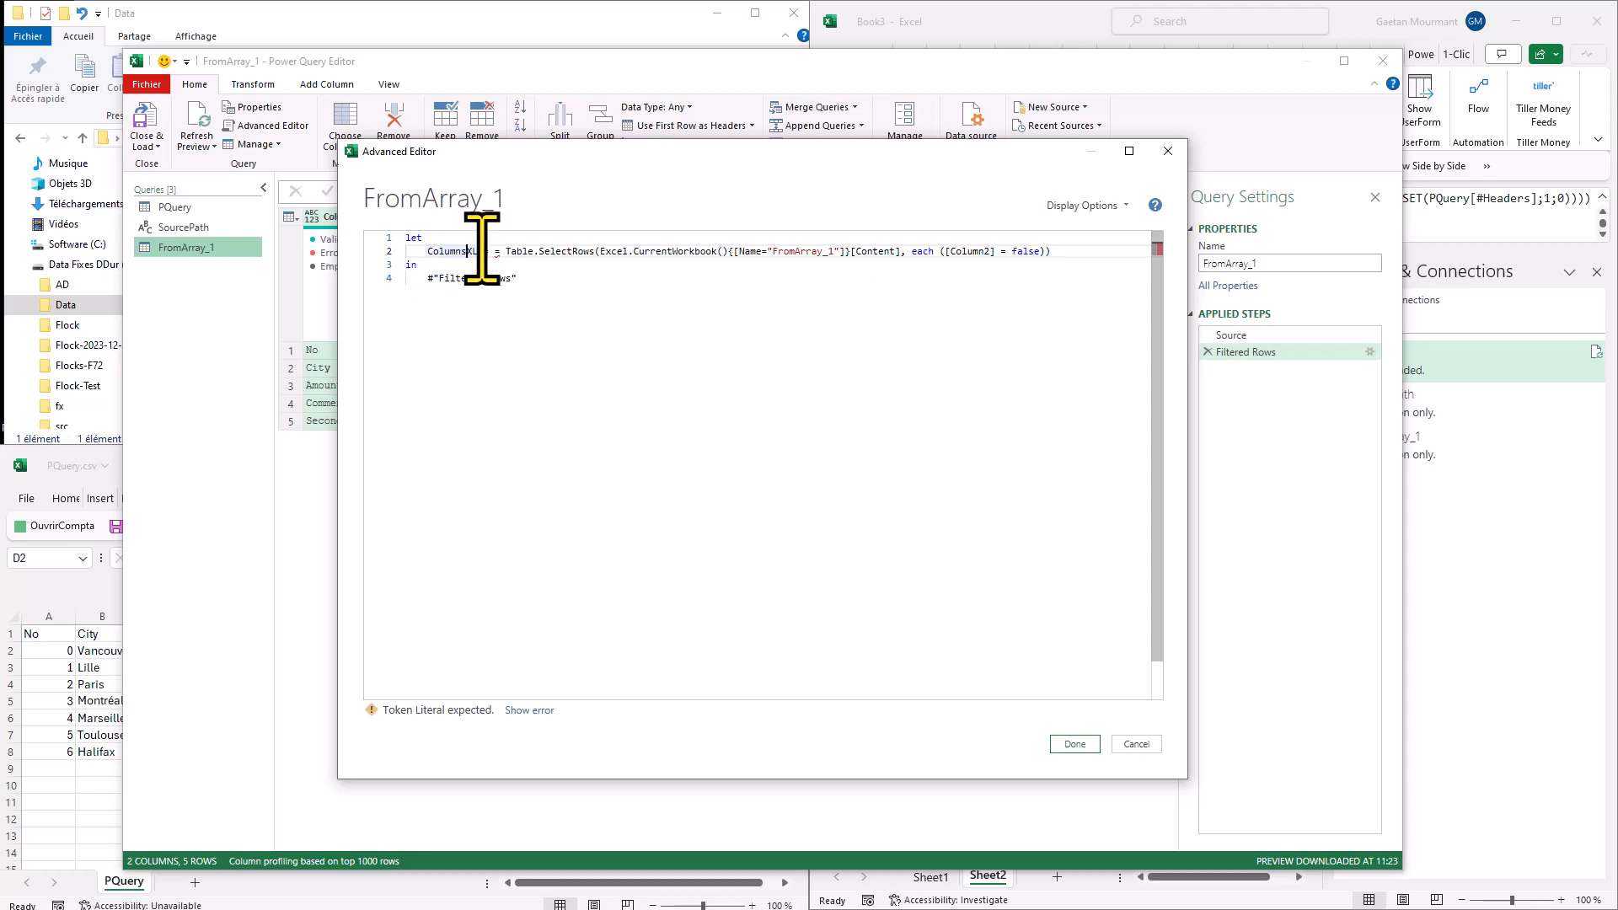
key(BackSpace)
text(Name)
key(shift+End)
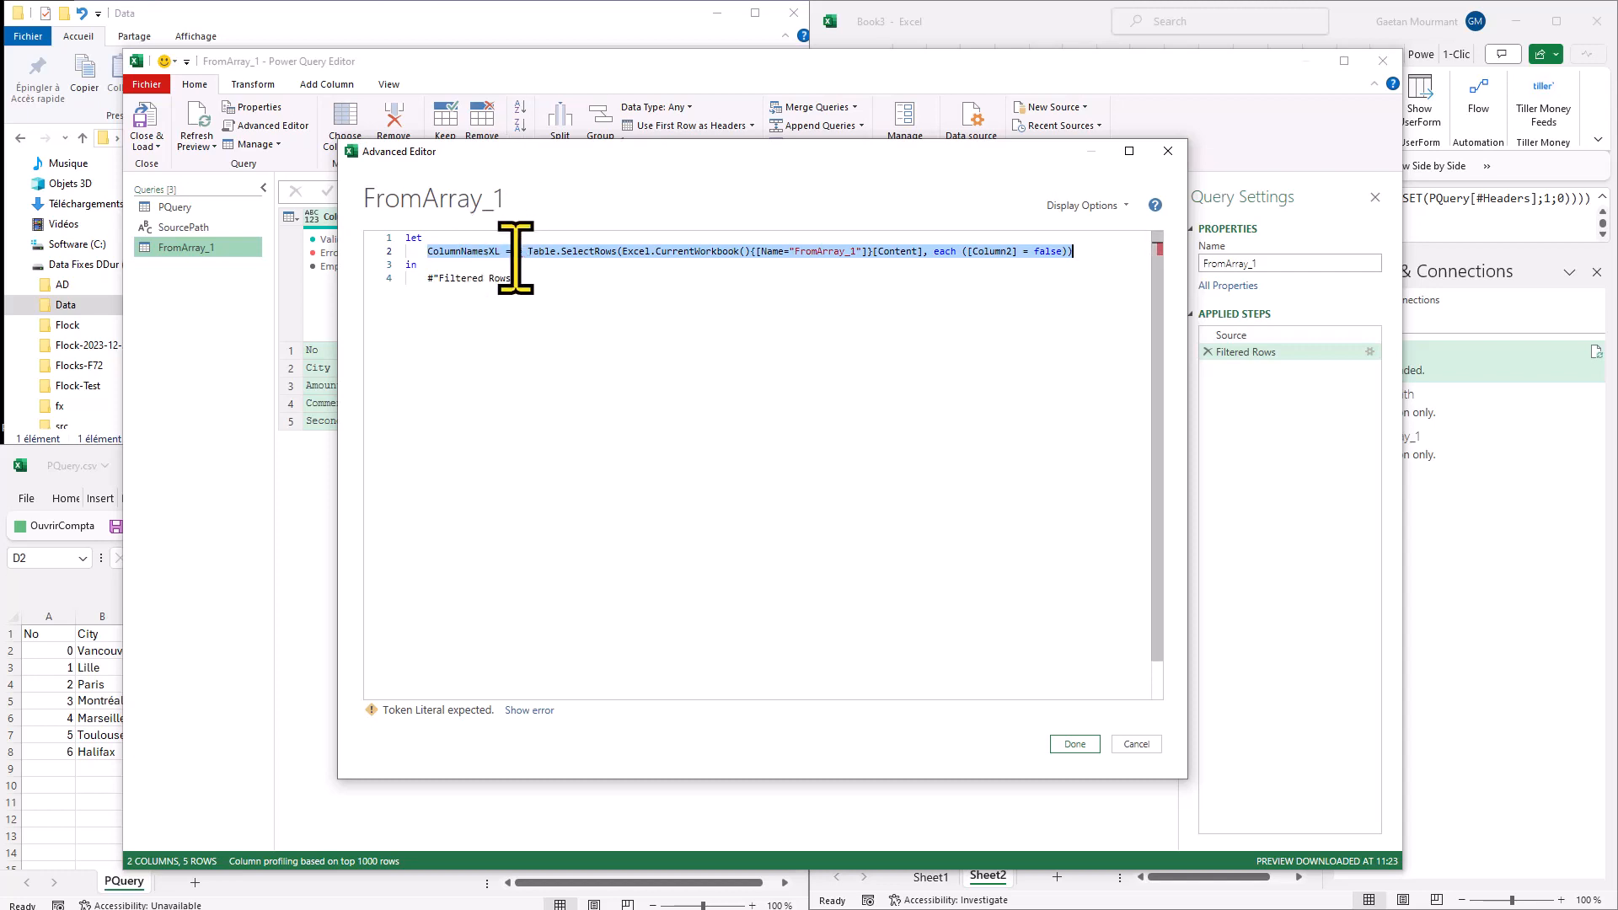
click(517, 251)
key(BackSpace)
key(BackSpace)
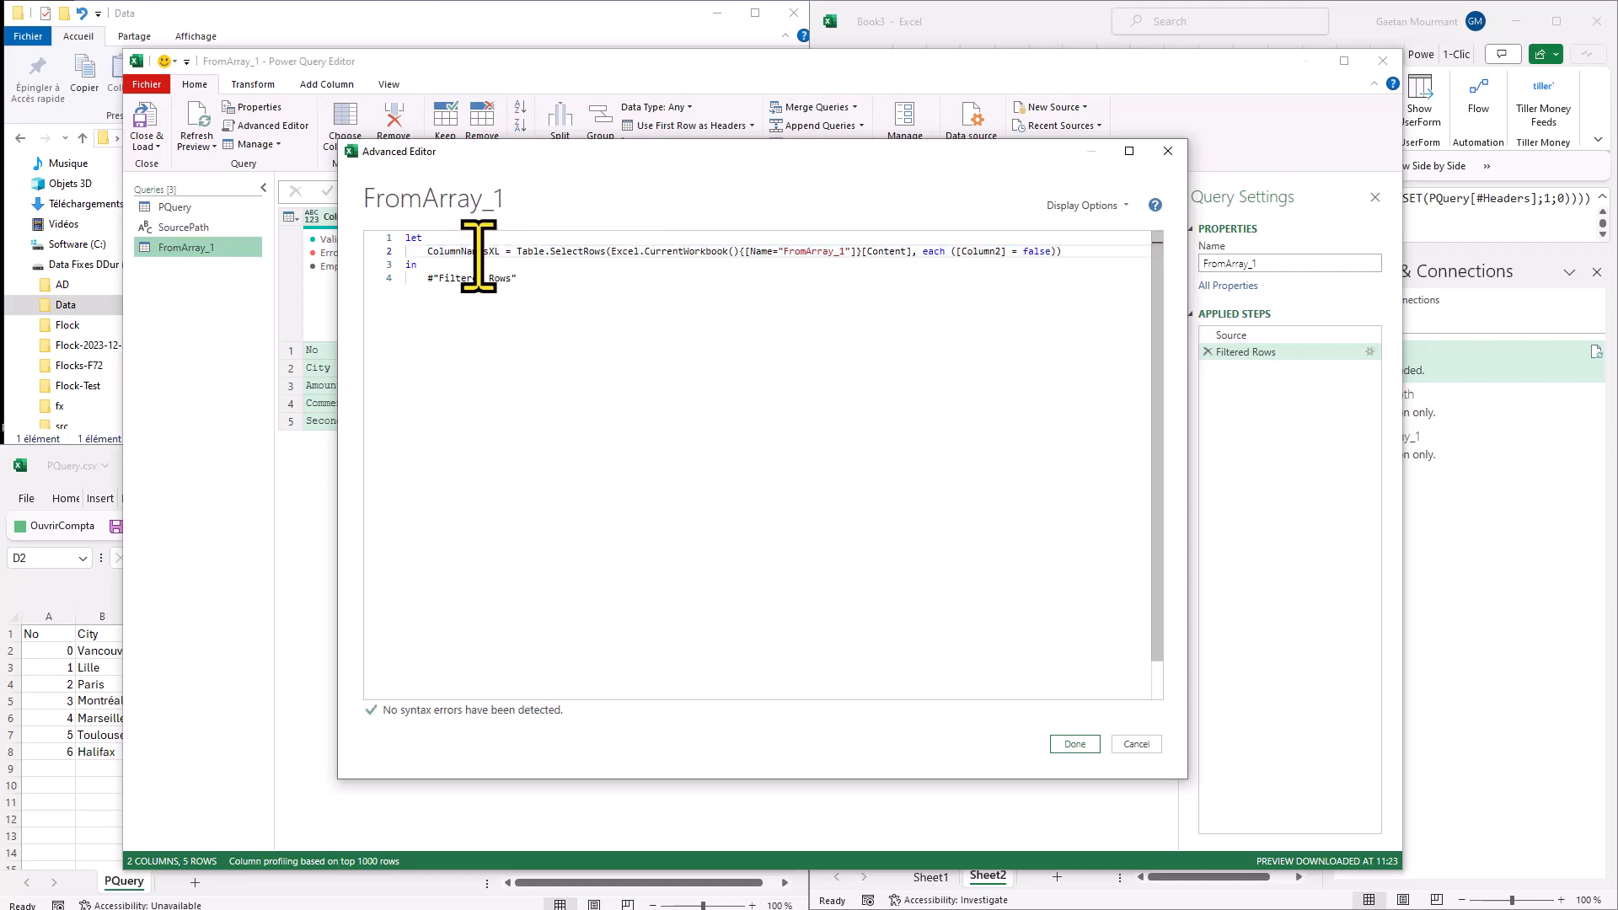
Replace #"Filtered Rows" with ColumnNamesXL as FromArray_1's output and apply the M code.
double_click(477, 252)
drag(515, 278, 448, 278)
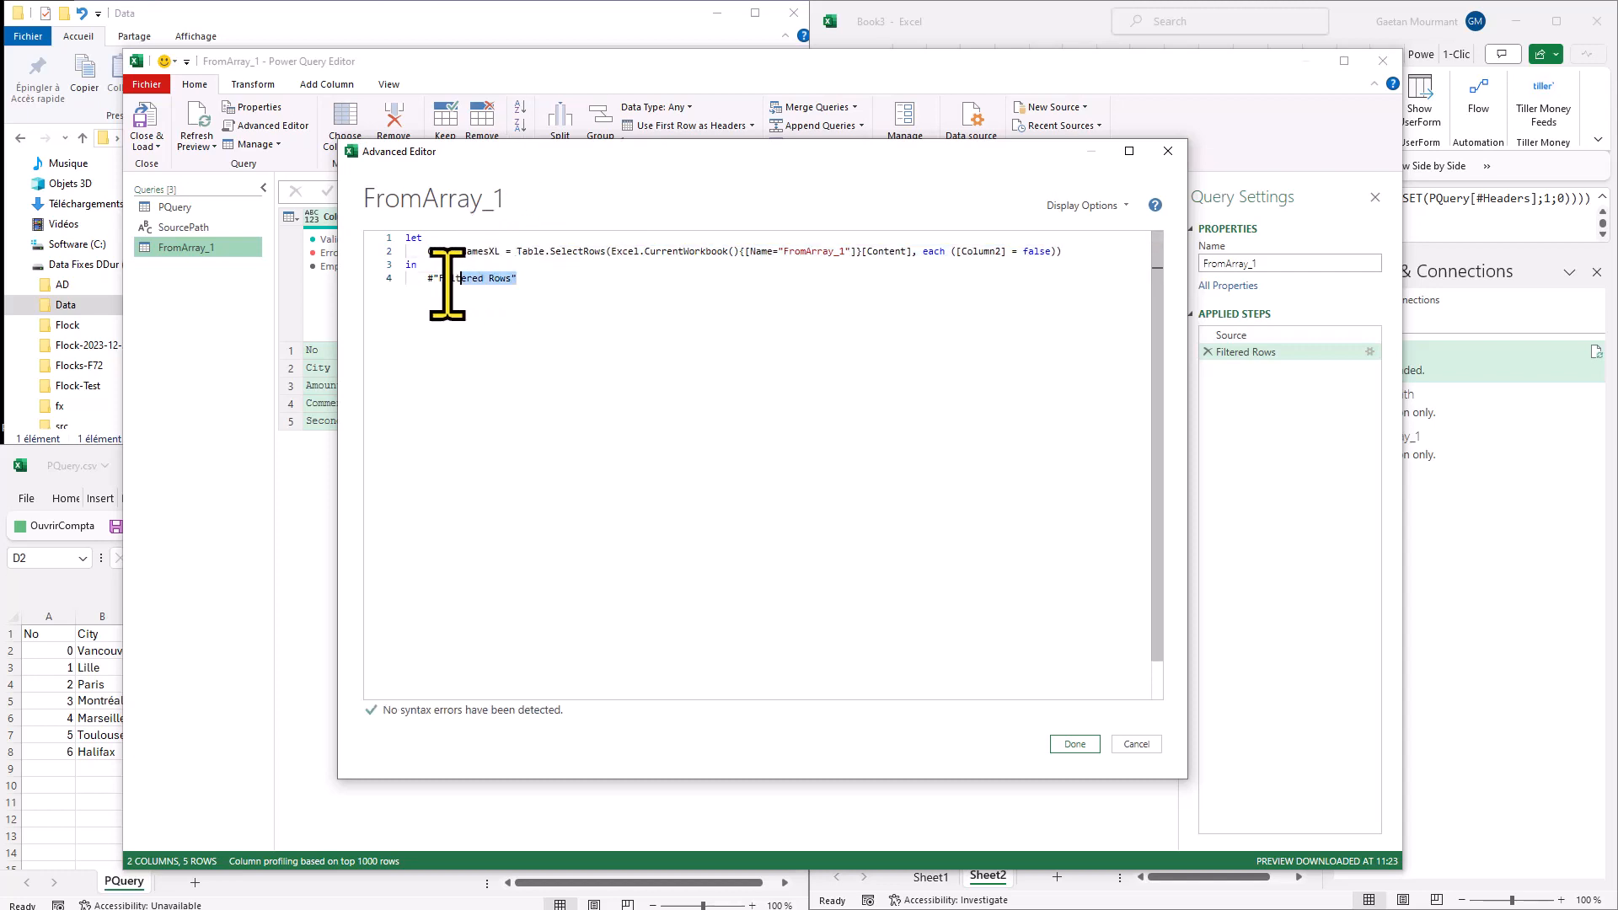
click(1074, 744)
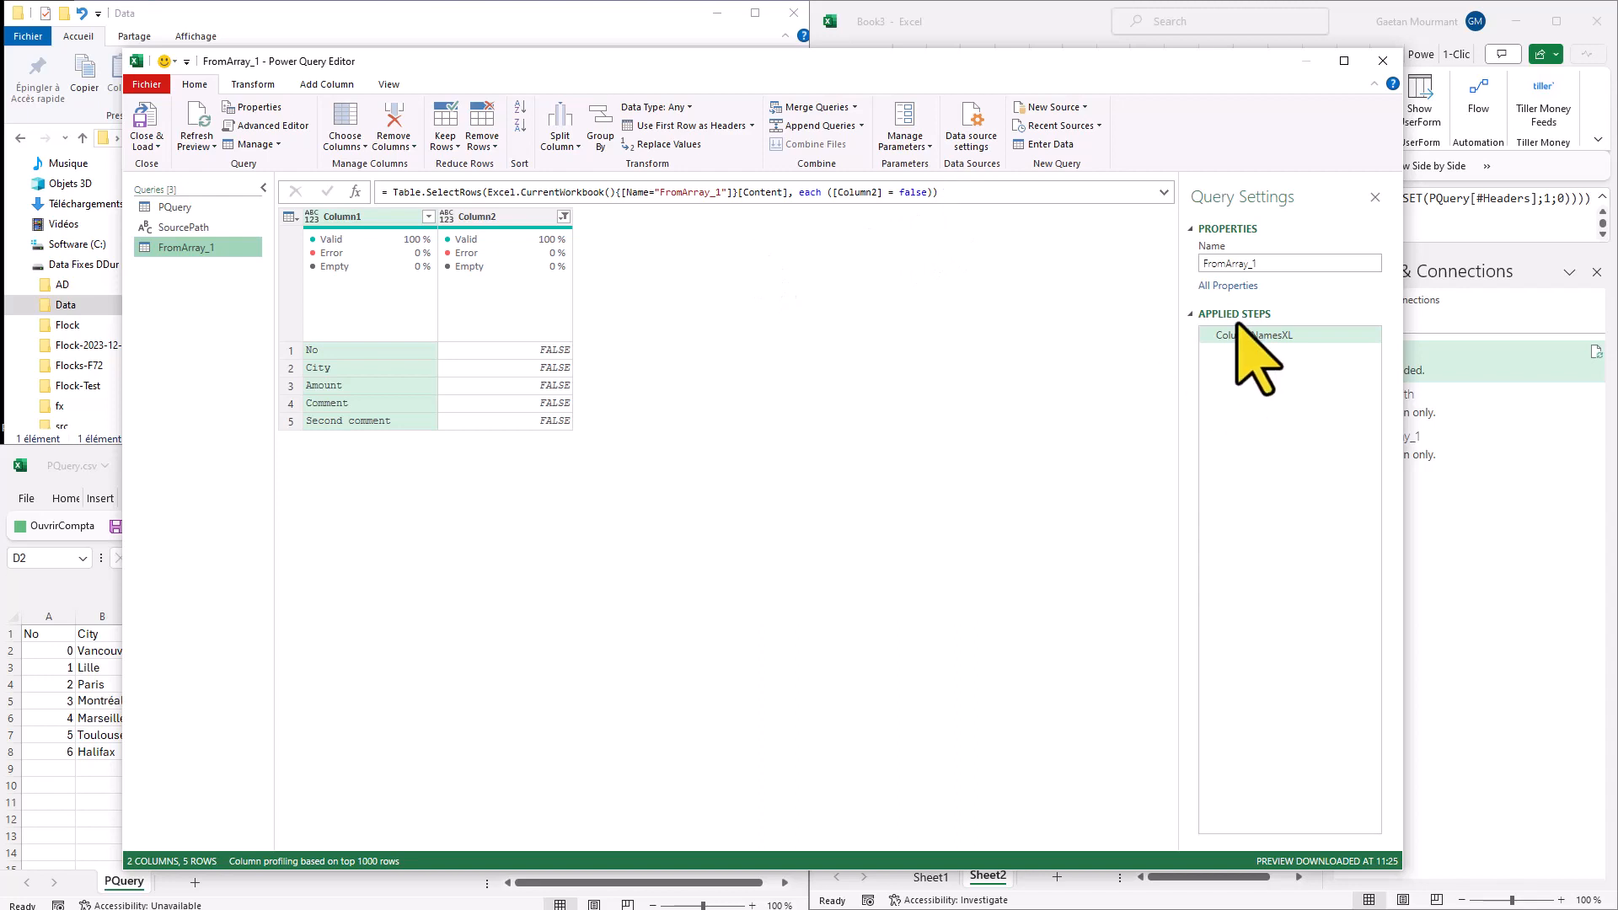
Copy the full ColumnNamesXL line from FromArray_1's M code, leaving the code unchanged.
click(268, 126)
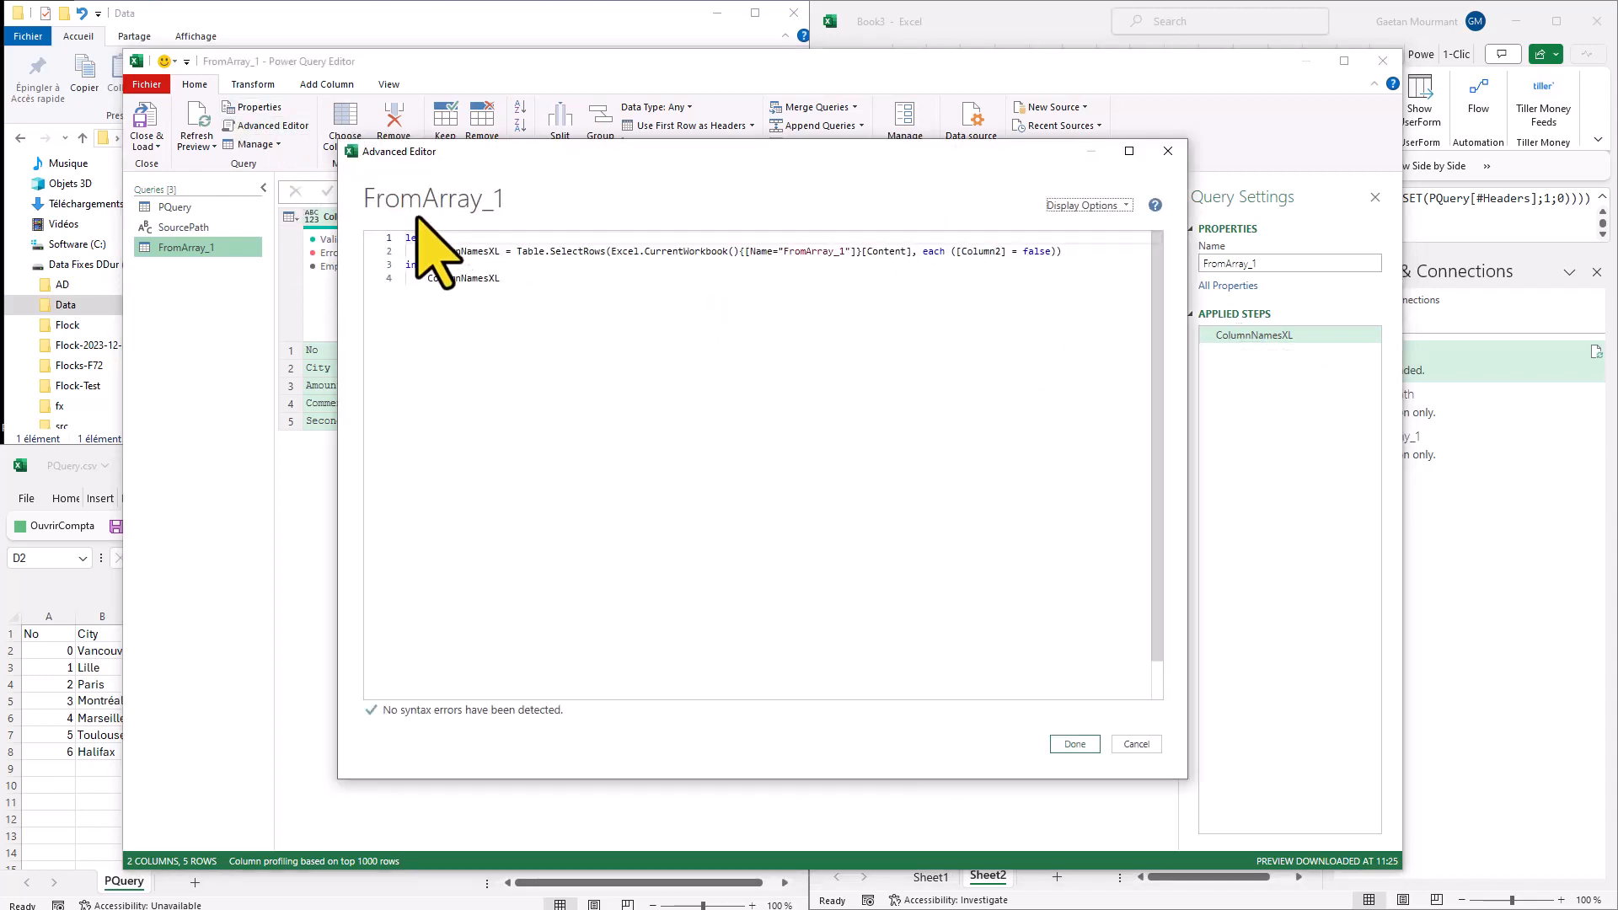
drag(427, 250, 1064, 251)
key(ctrl+c)
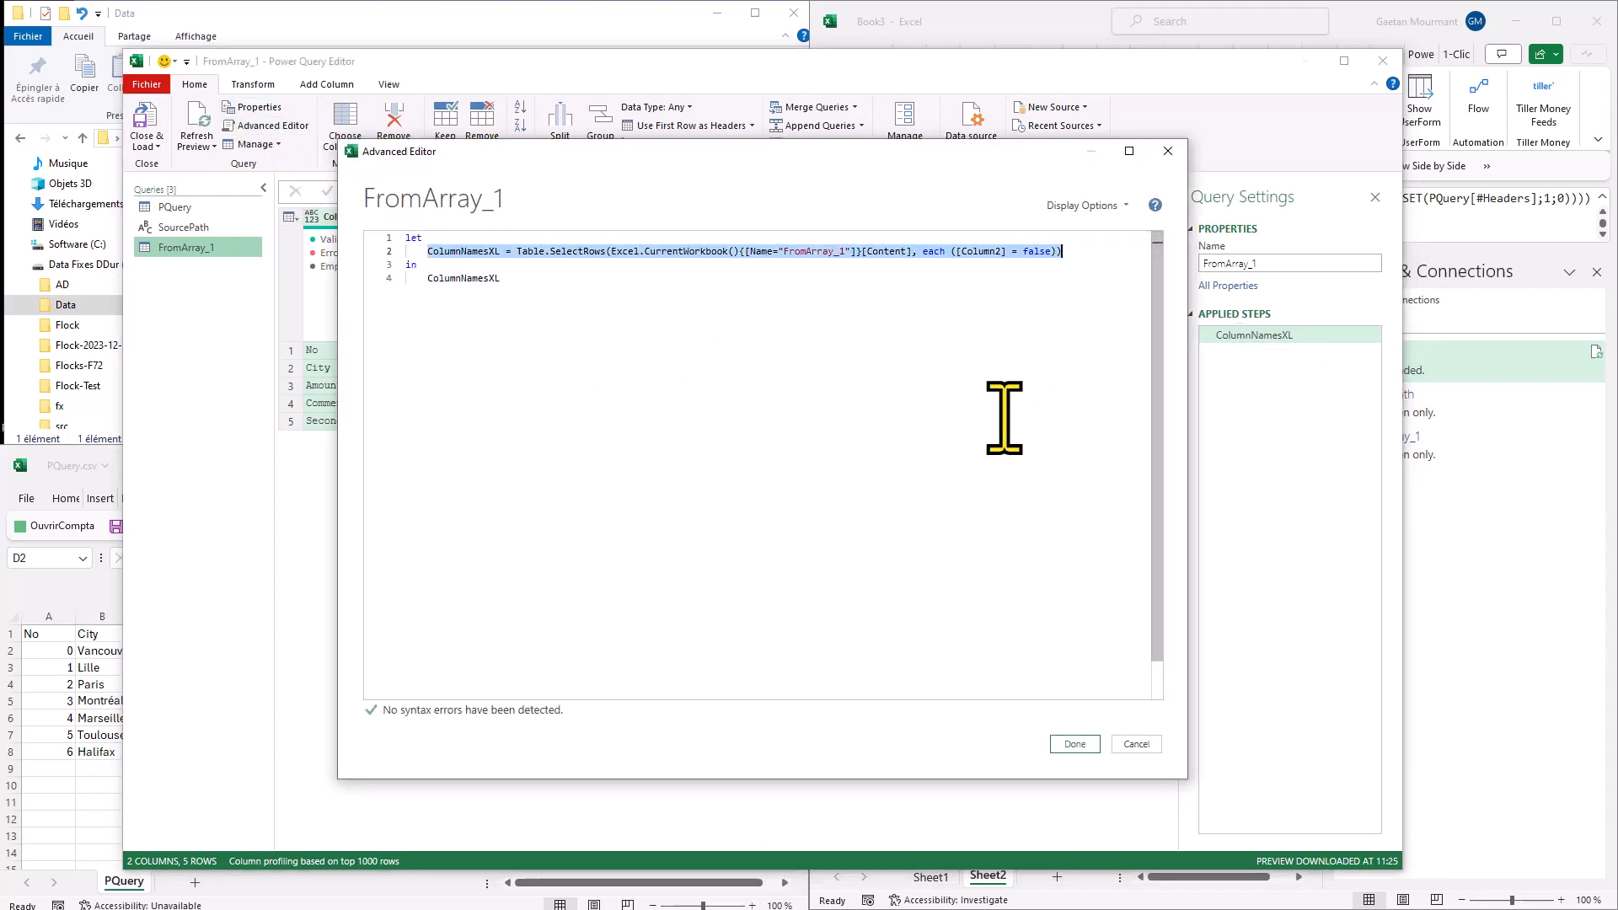
click(1131, 743)
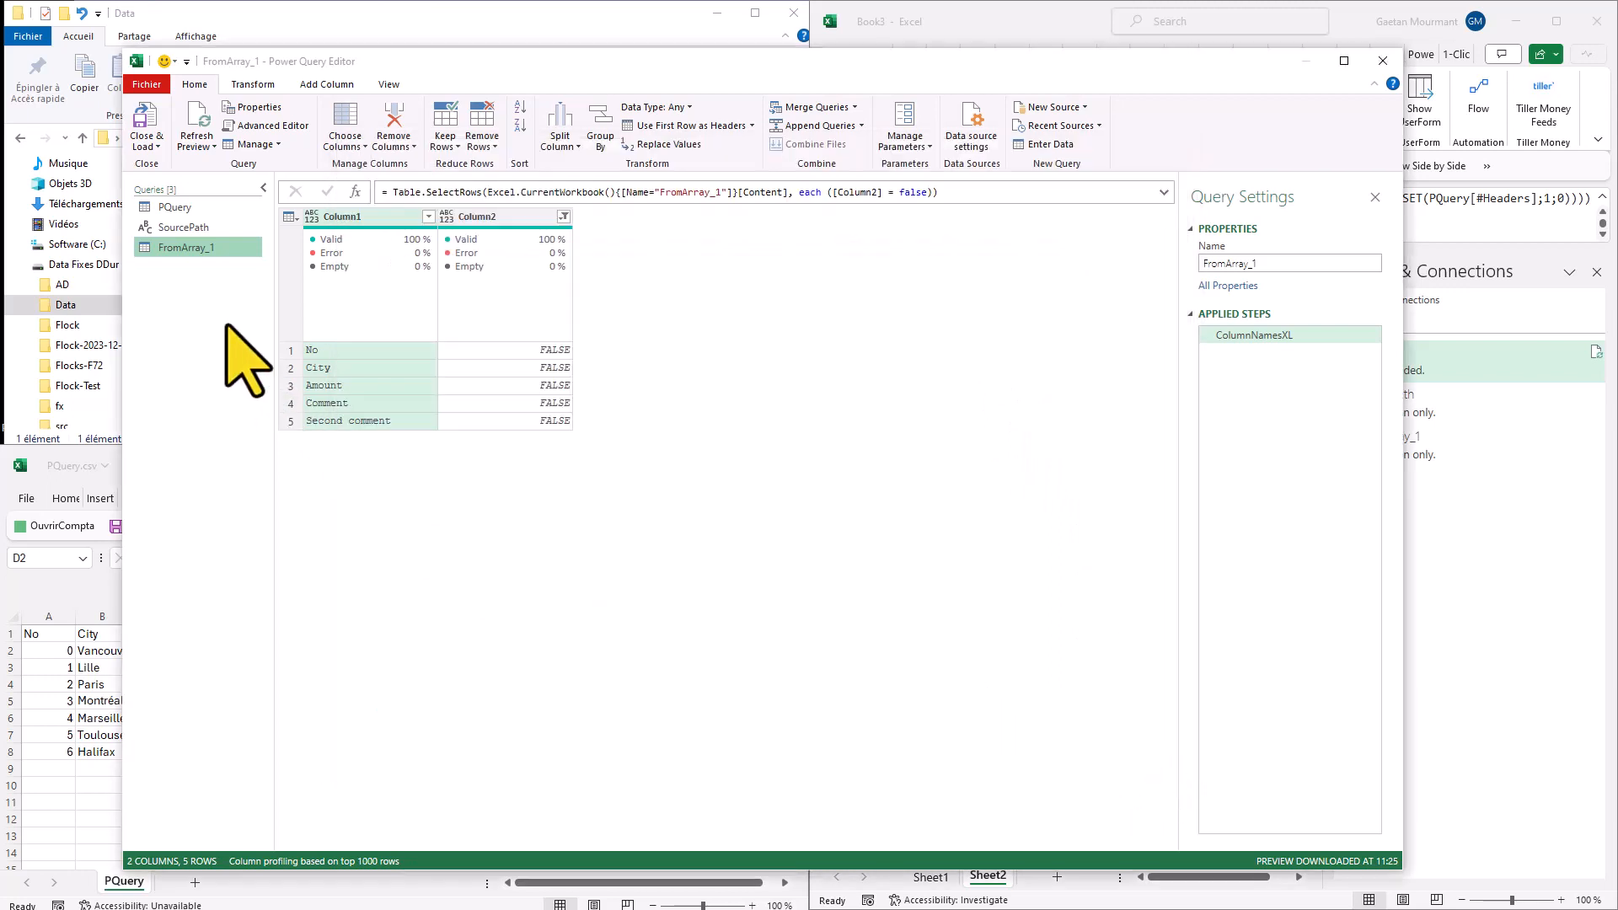
Delete the FromArray_1 query.
right_click(192, 250)
click(241, 304)
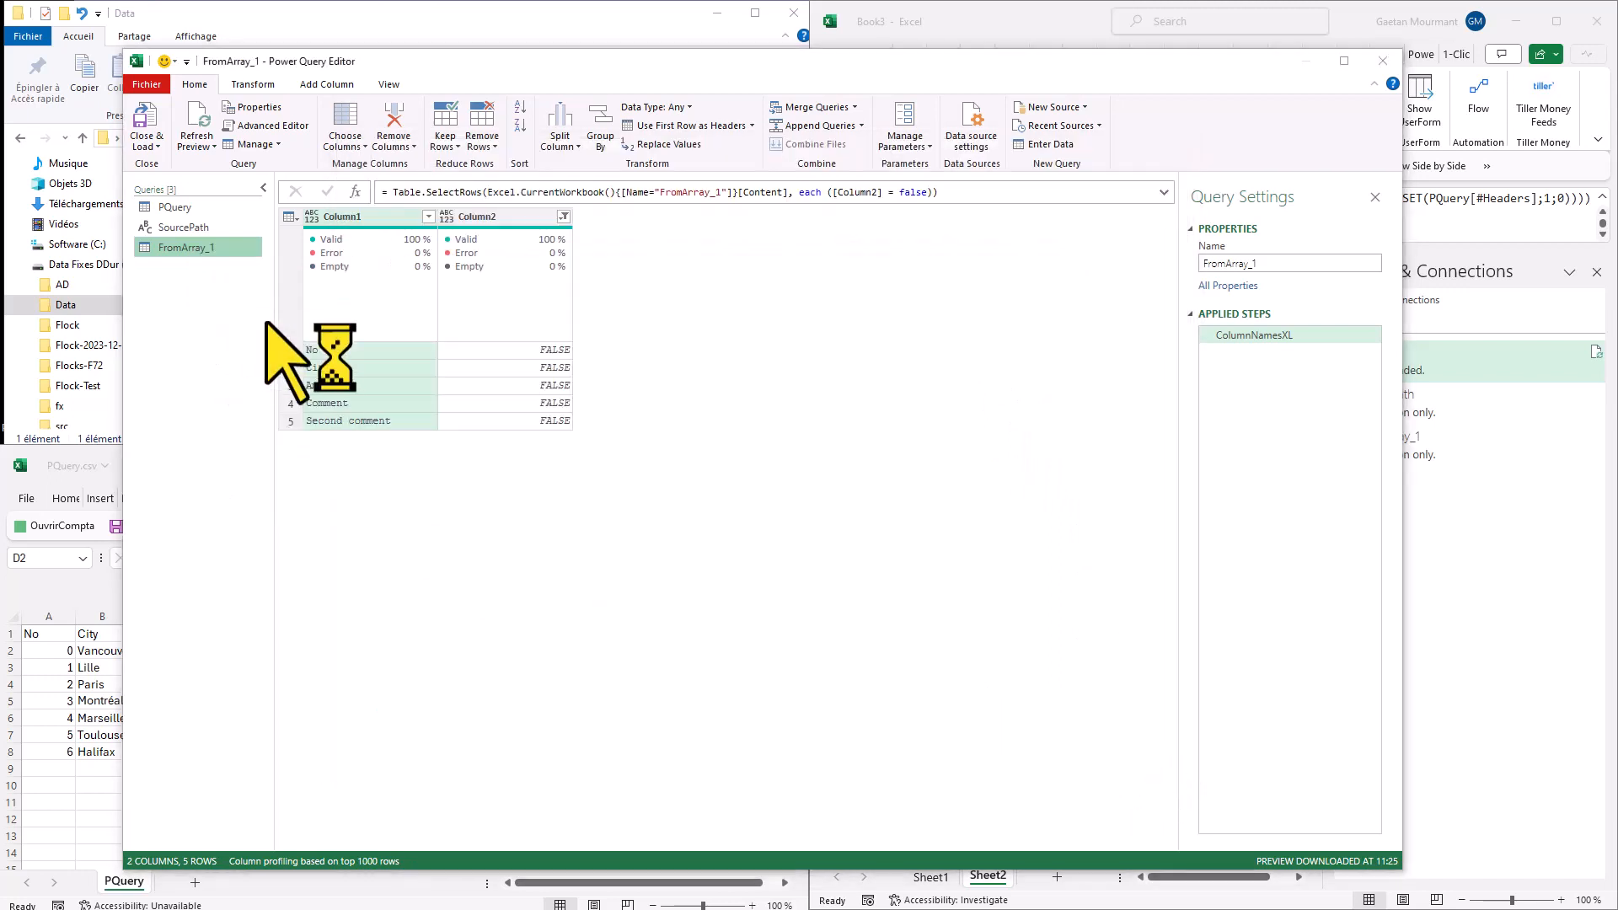
click(880, 487)
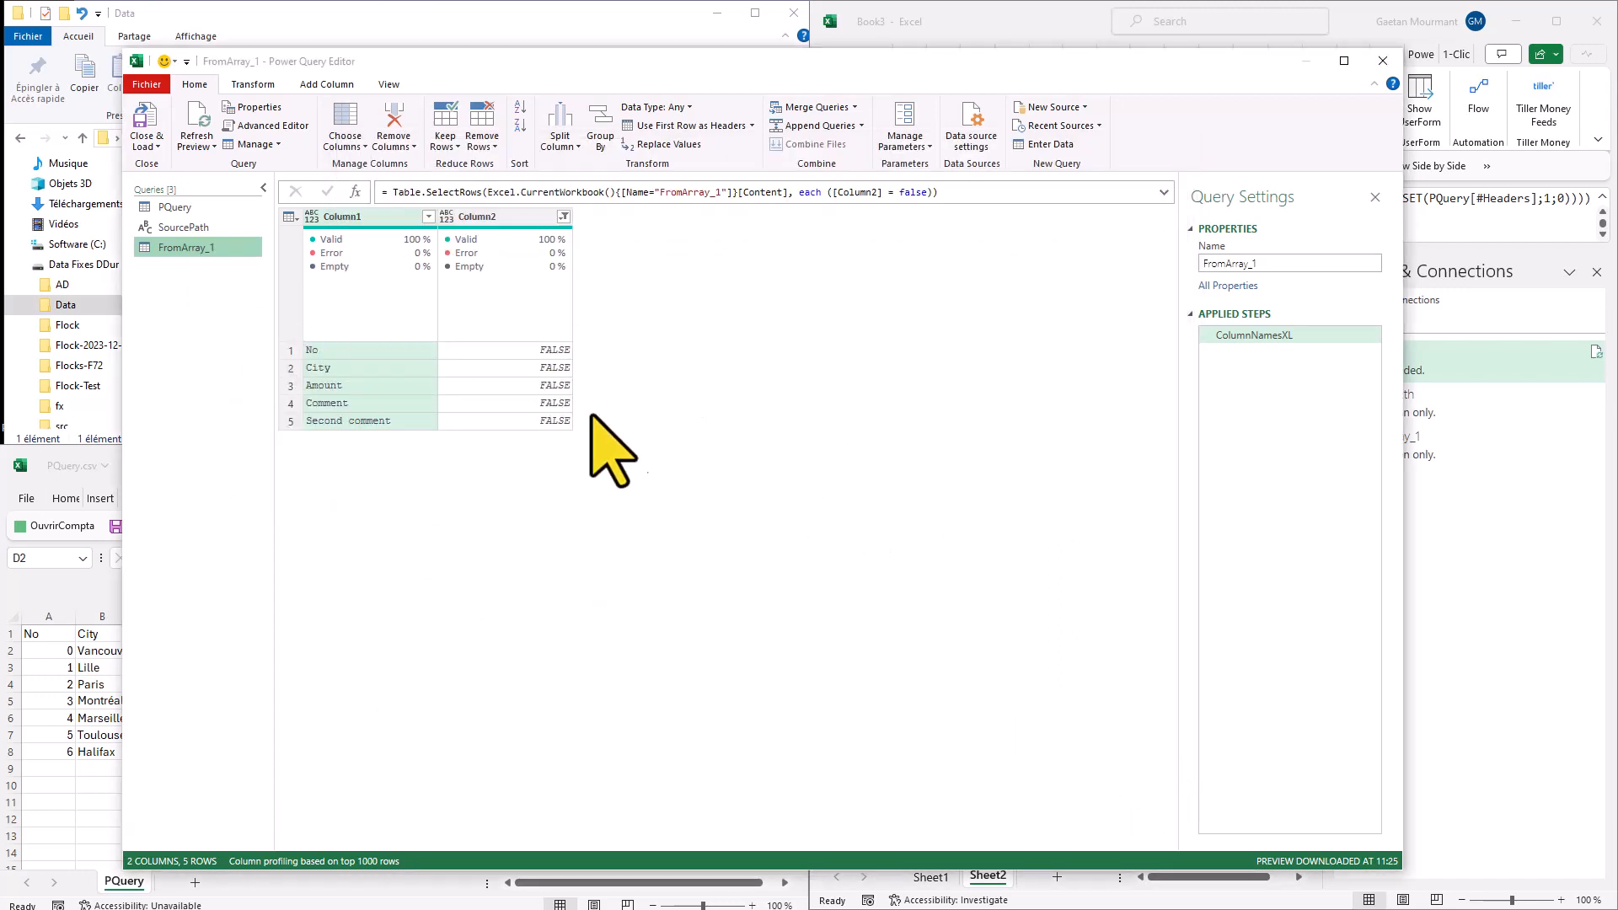
Add the copied ColumnNamesXL line to PQuery's M code after the Converted to Table line, separated by a comma.
click(185, 207)
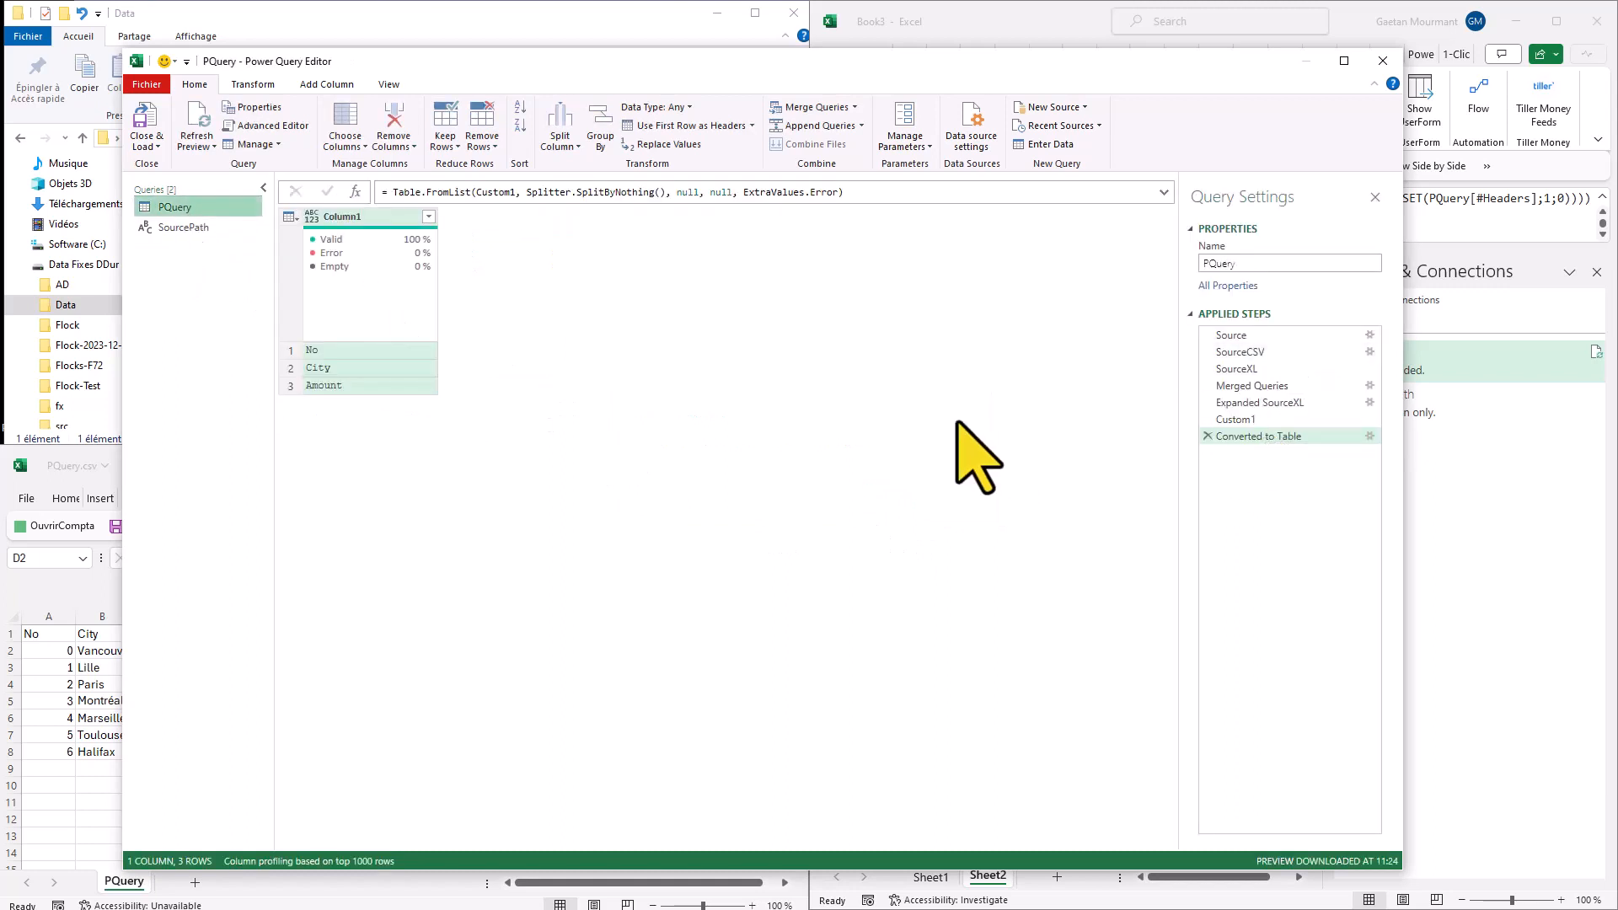
click(254, 125)
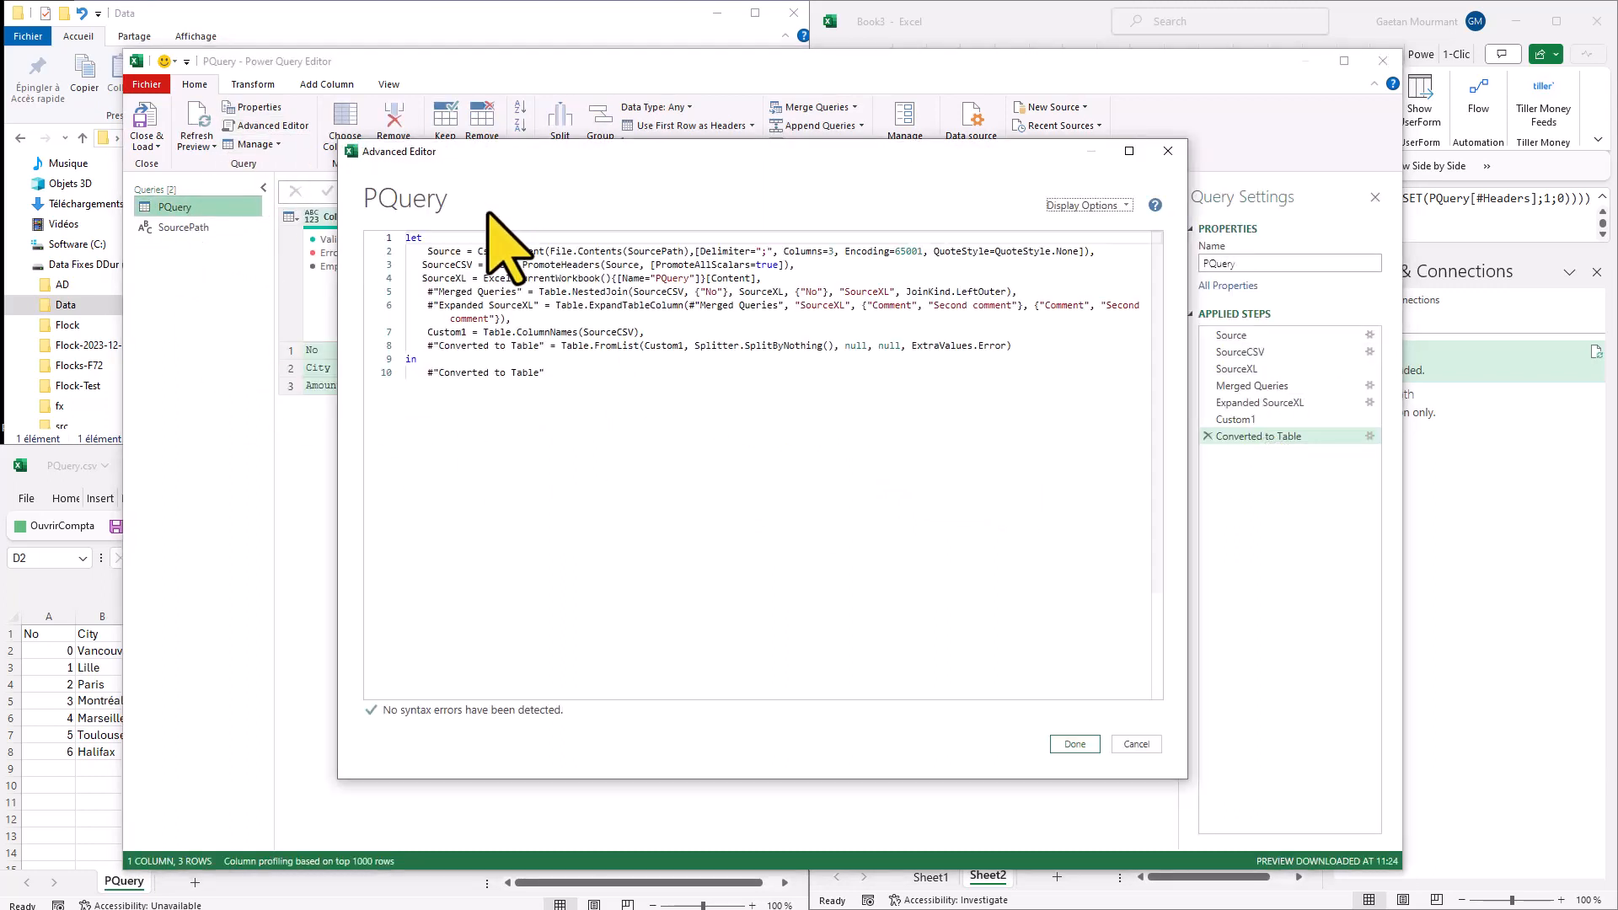
click(1020, 345)
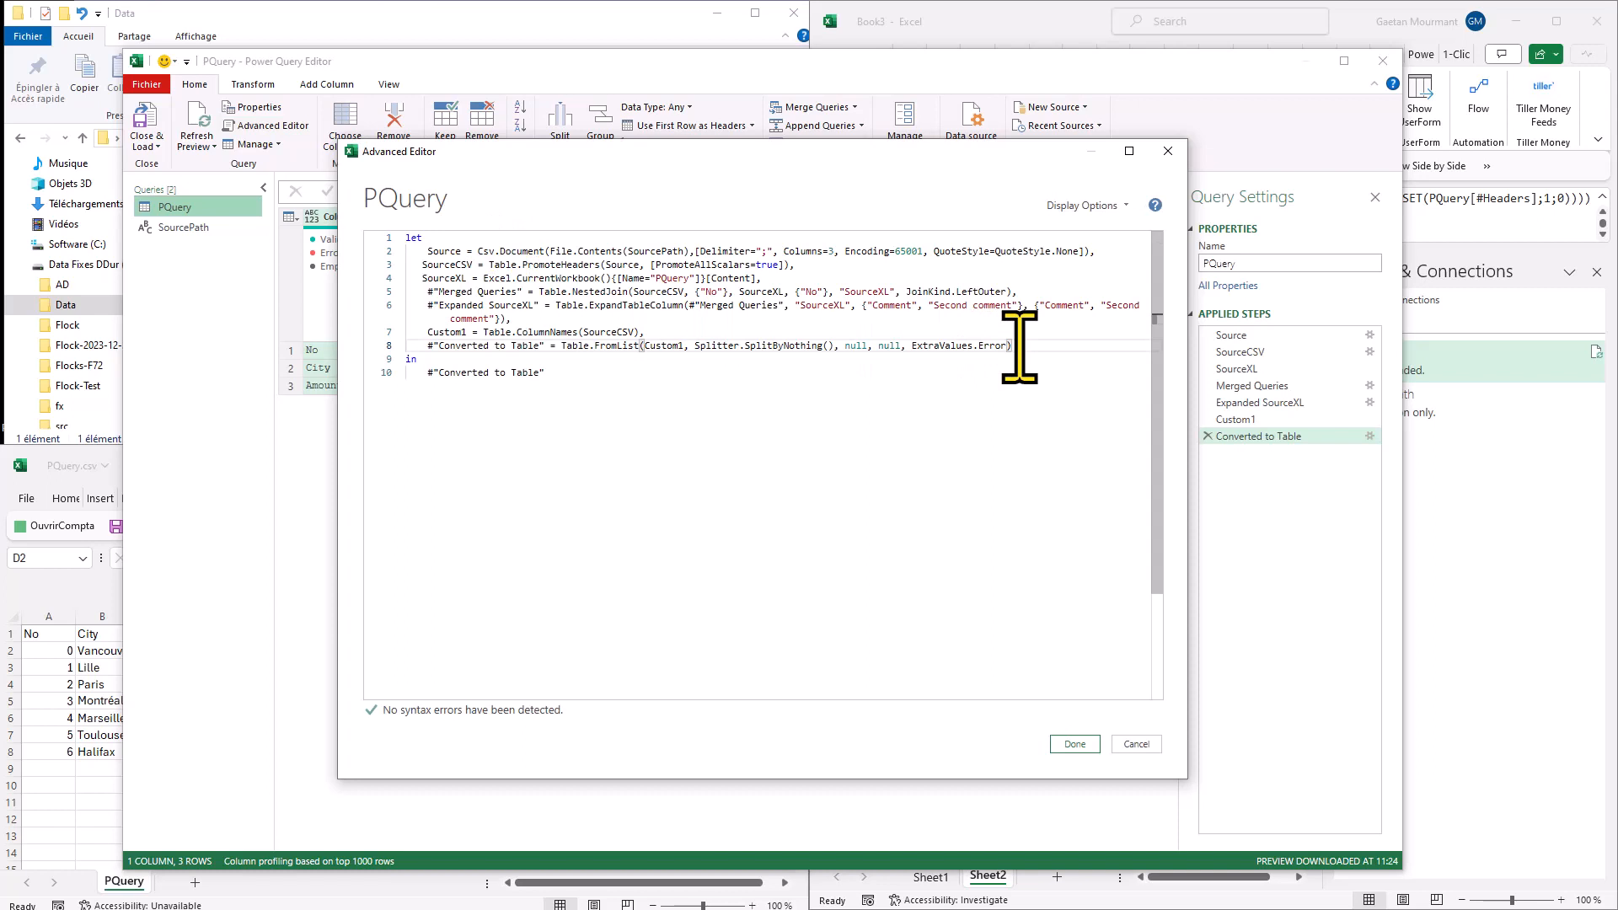
key(ctrl+v)
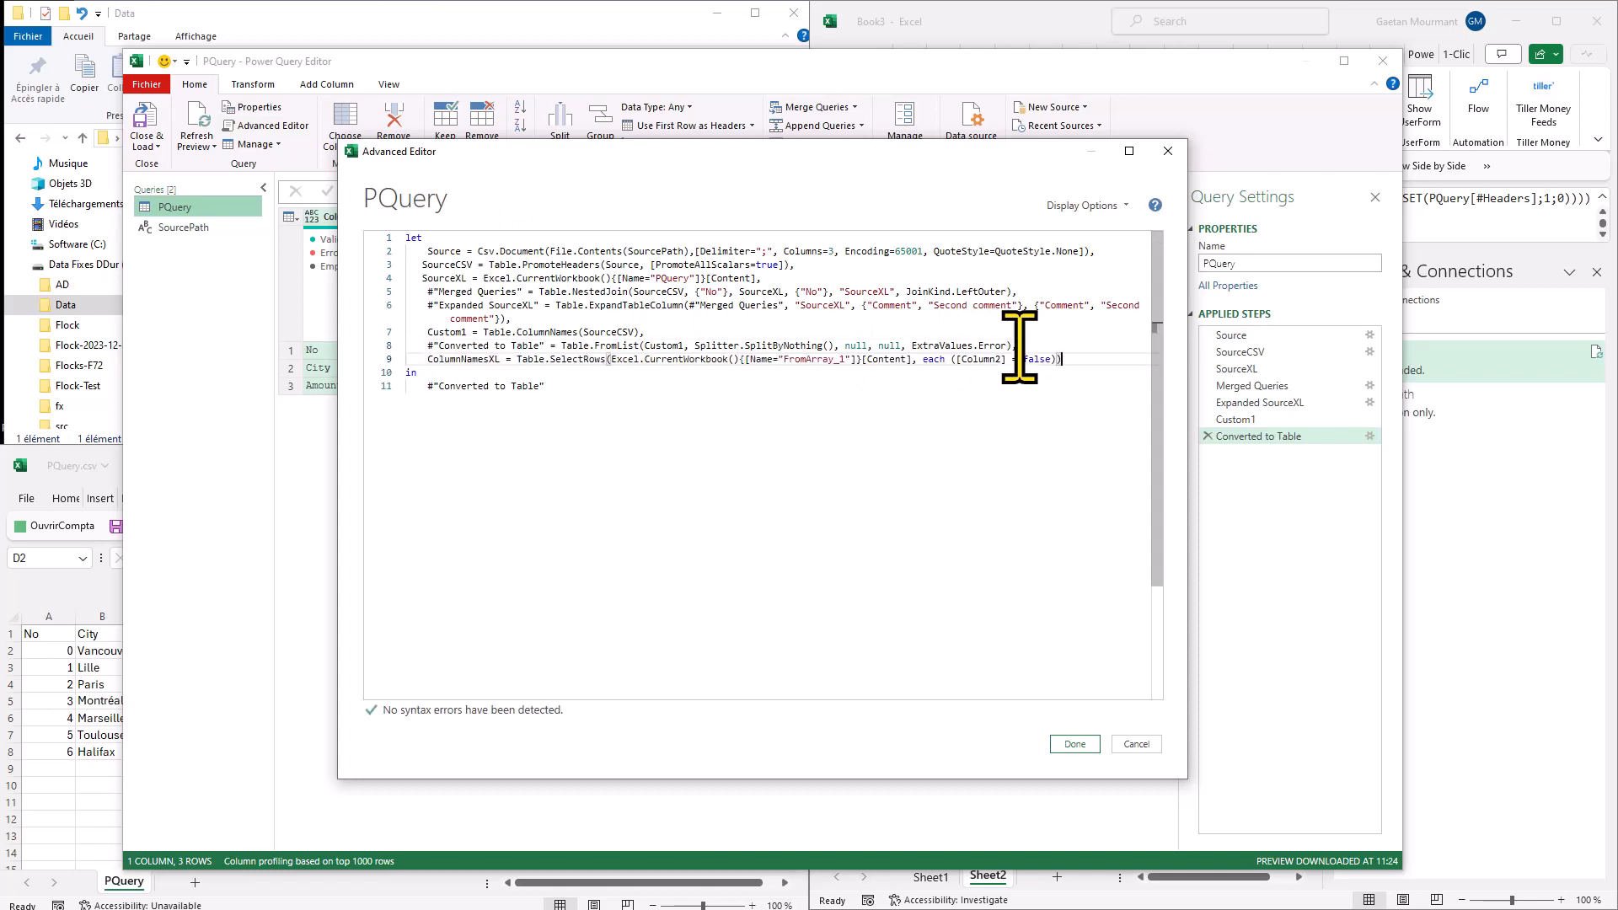
Set ColumnNamesXL as PQuery's output in place of #"Converted to Table" and apply the M code.
double_click(440, 359)
key(ctrl+c)
drag(548, 388, 430, 389)
key(ctrl+v)
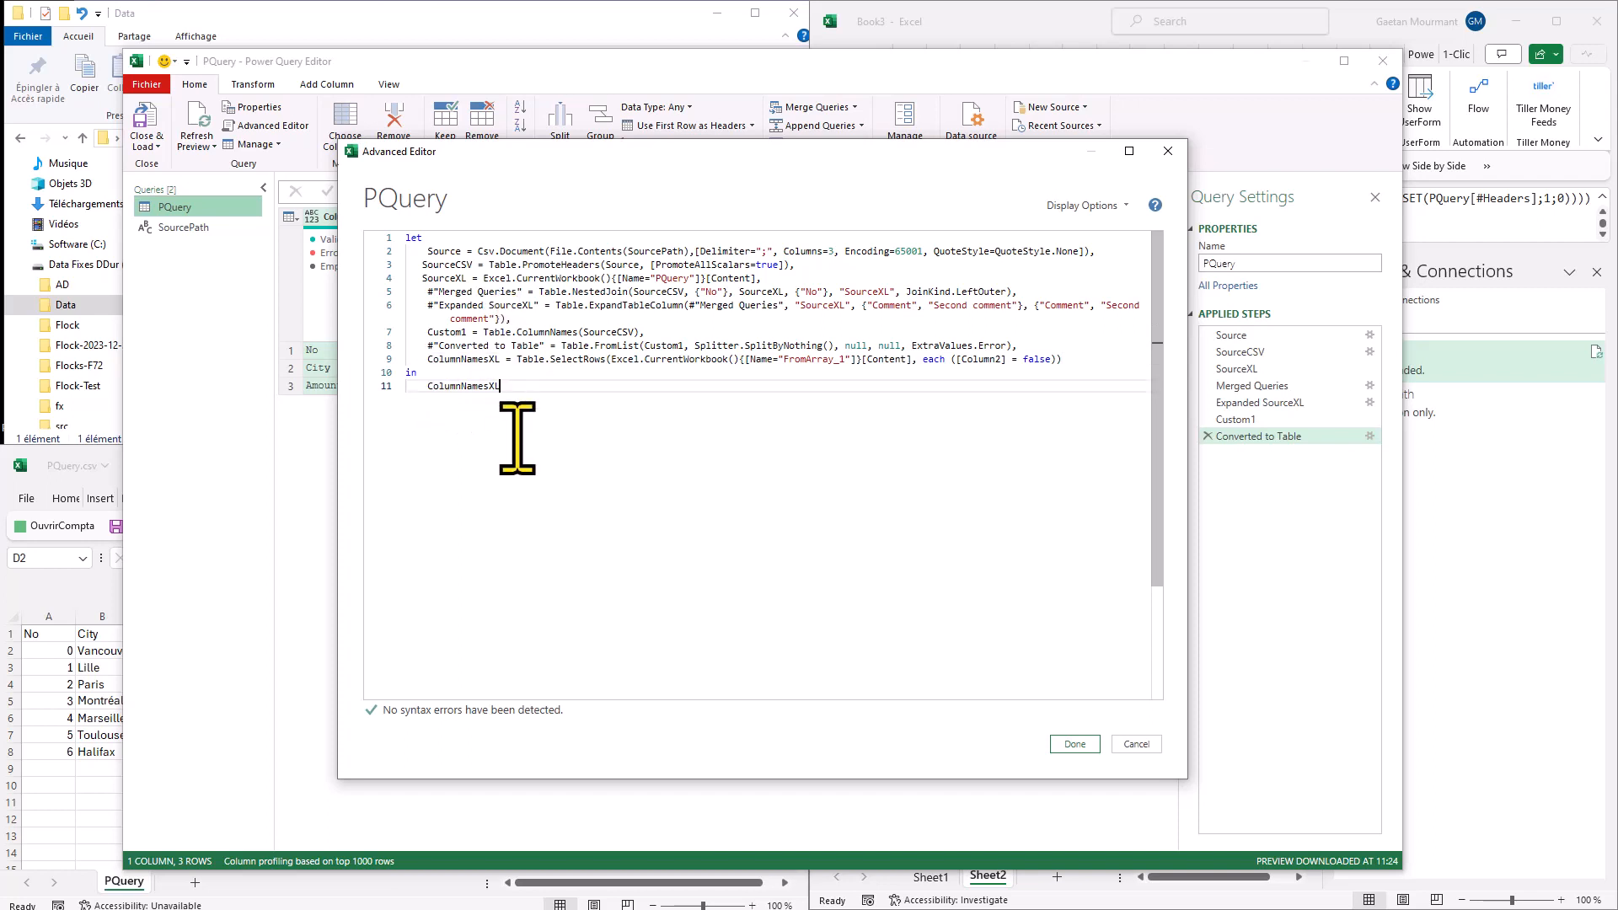
click(1074, 743)
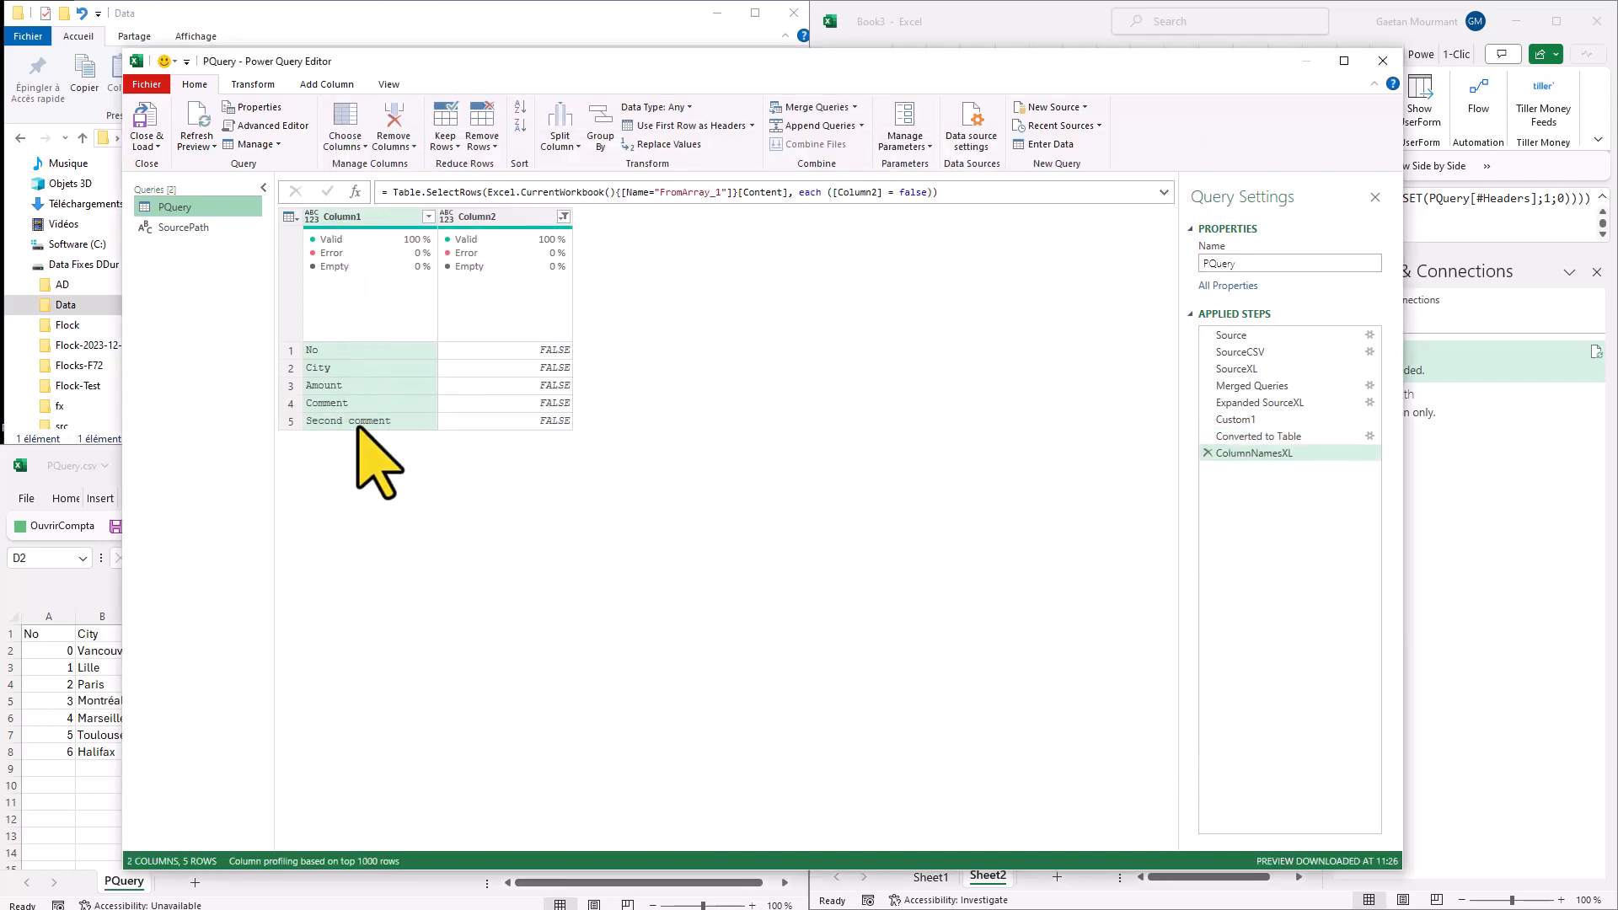
Review the Converted to Table and Custom1 steps, and rename Converted to Table as ColumnNamesCSV in PQuery's M code.
click(1273, 436)
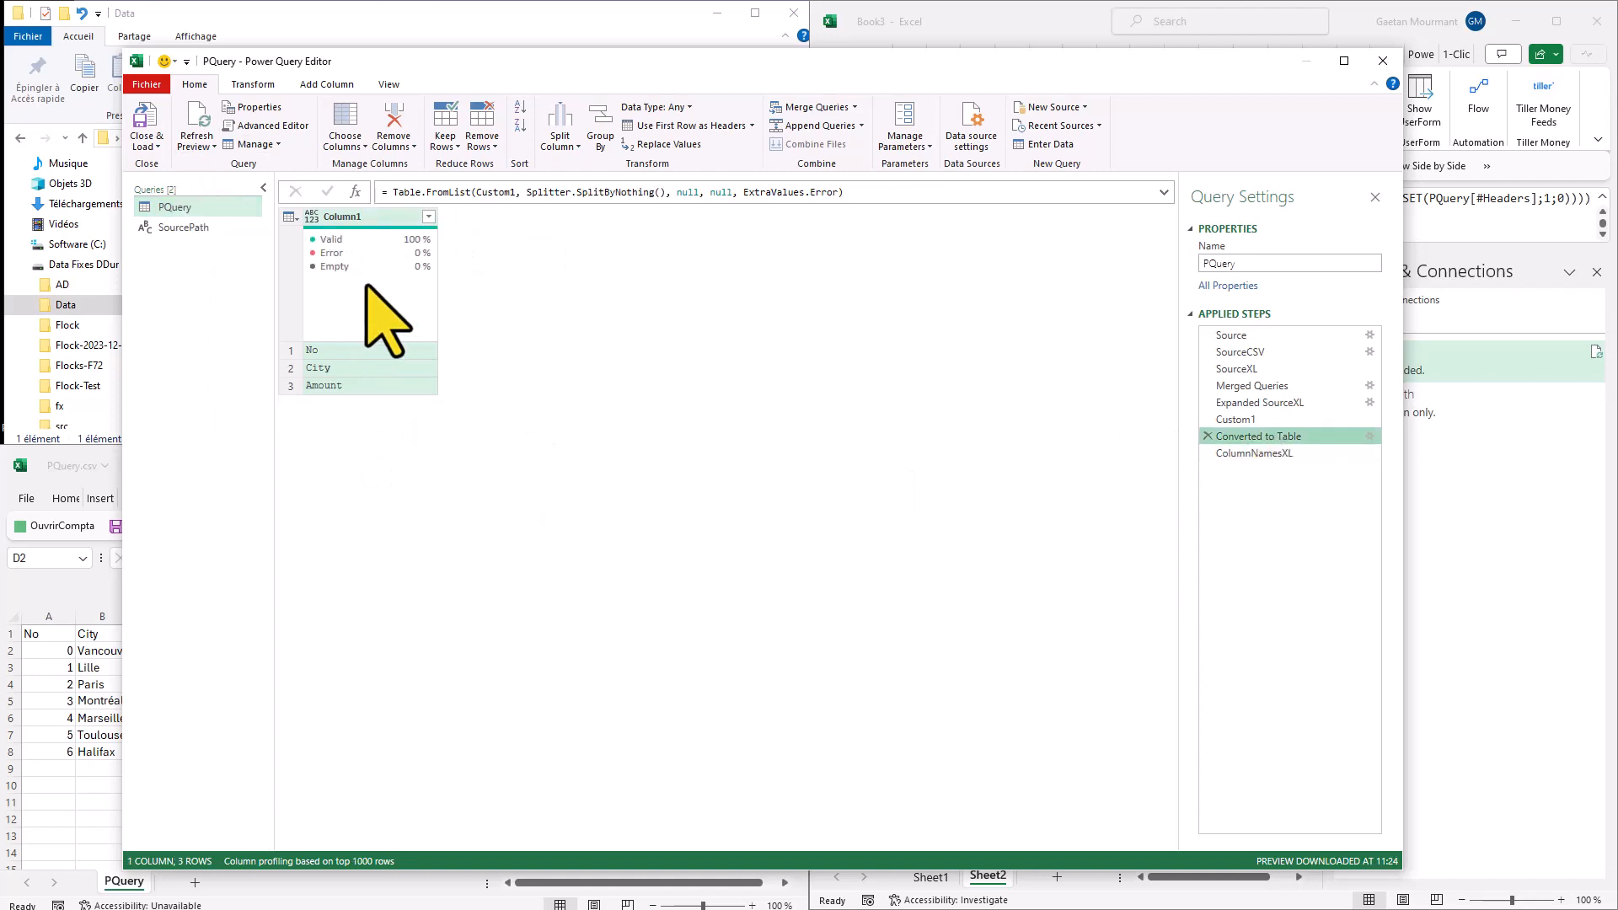
click(1347, 420)
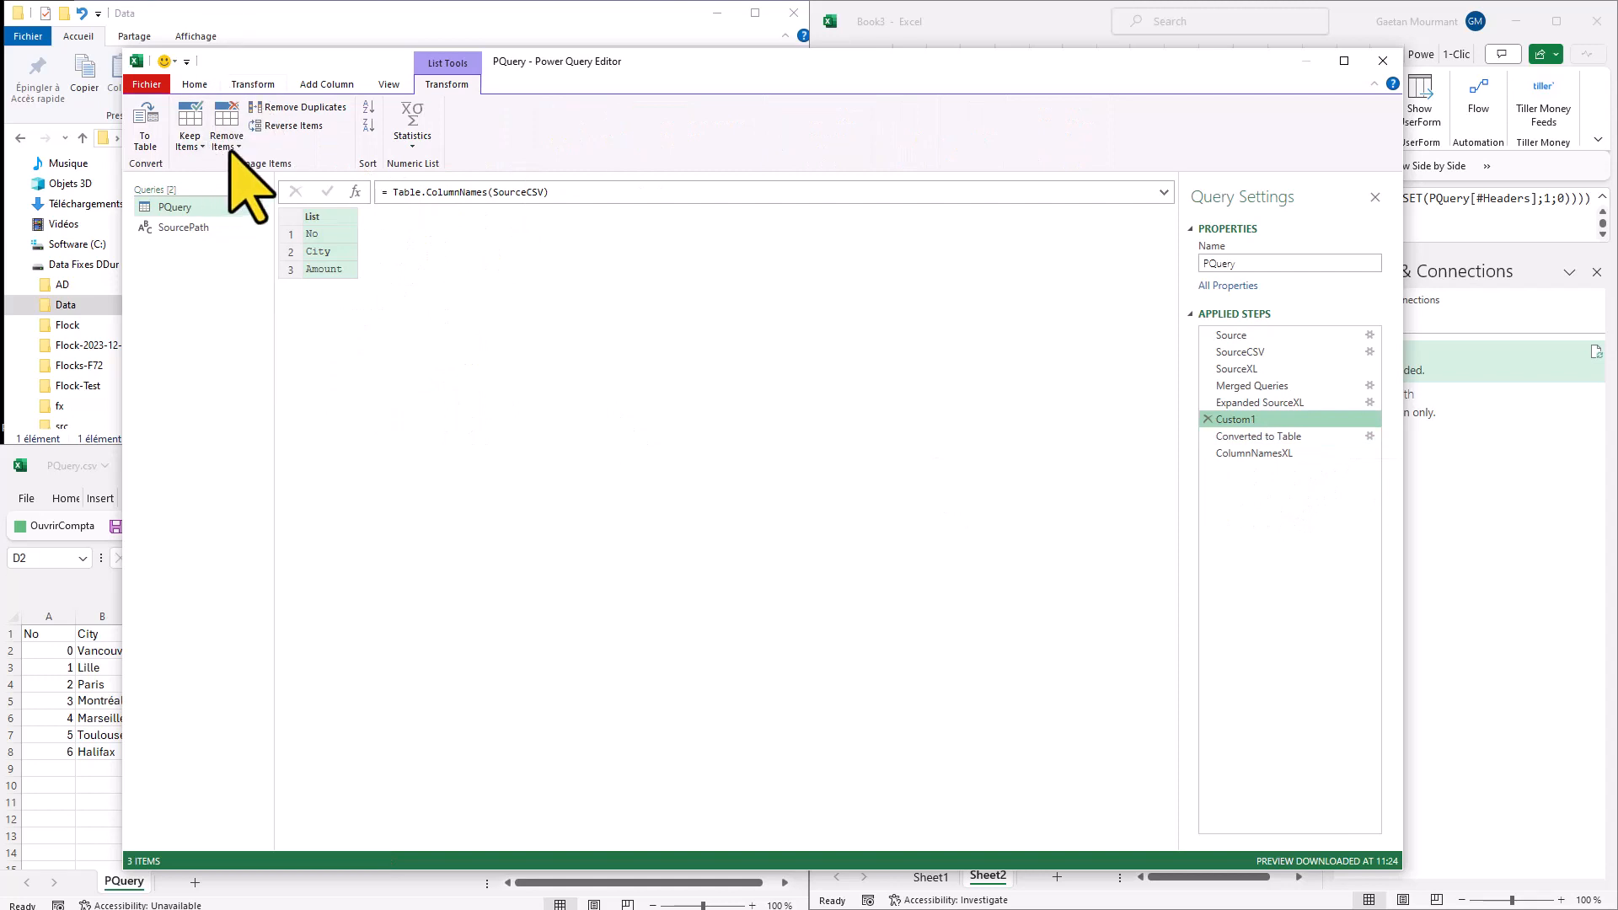
click(195, 84)
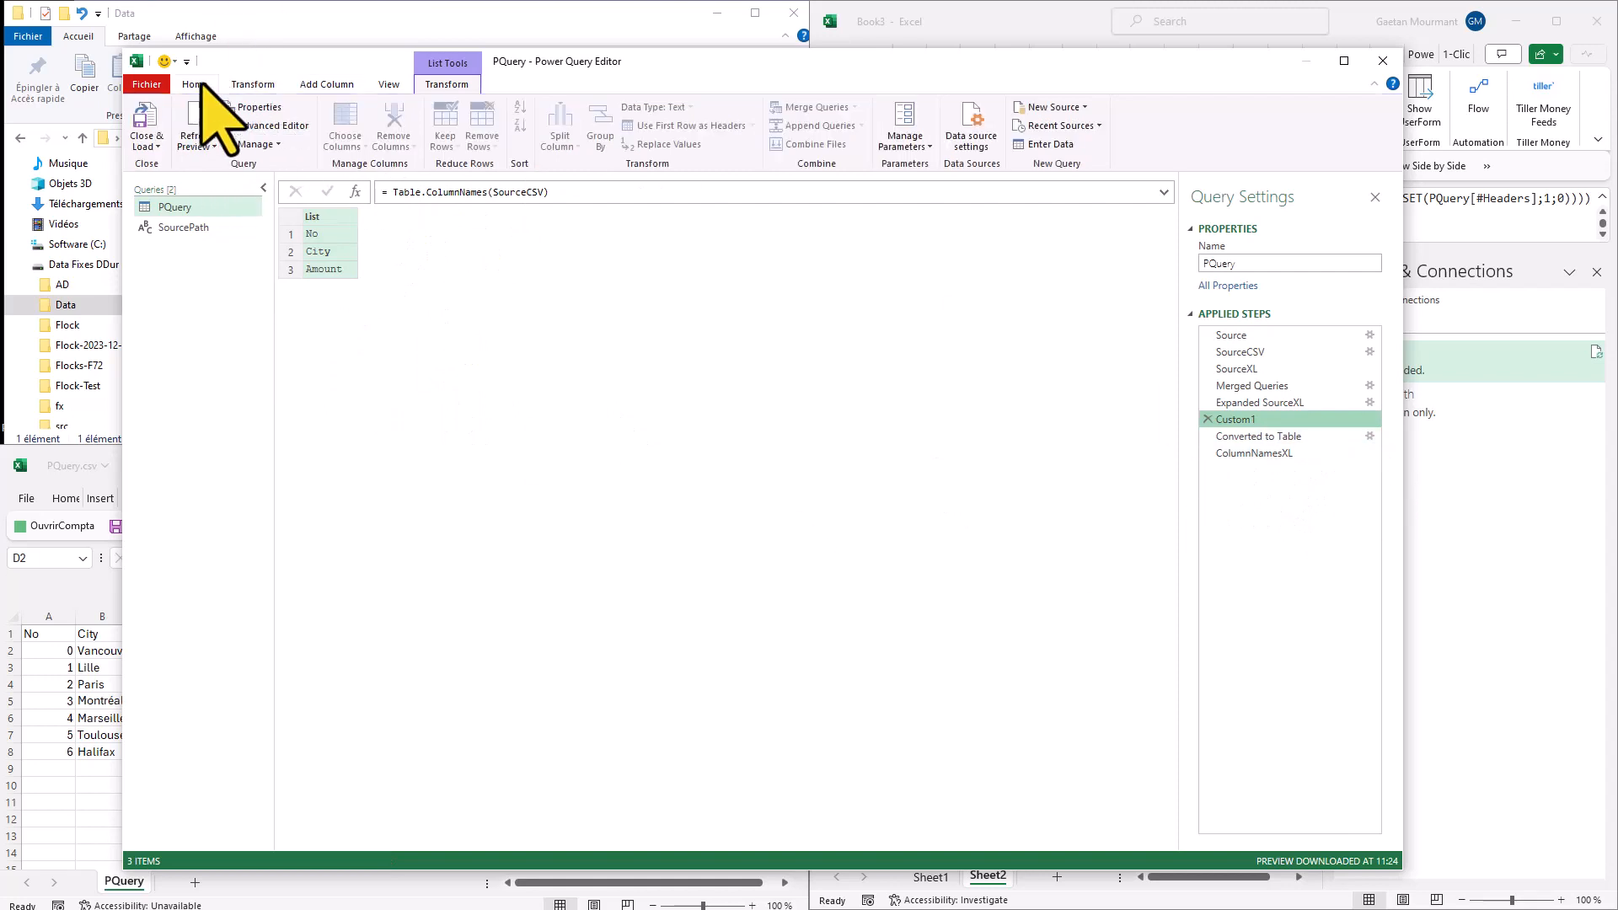
click(266, 126)
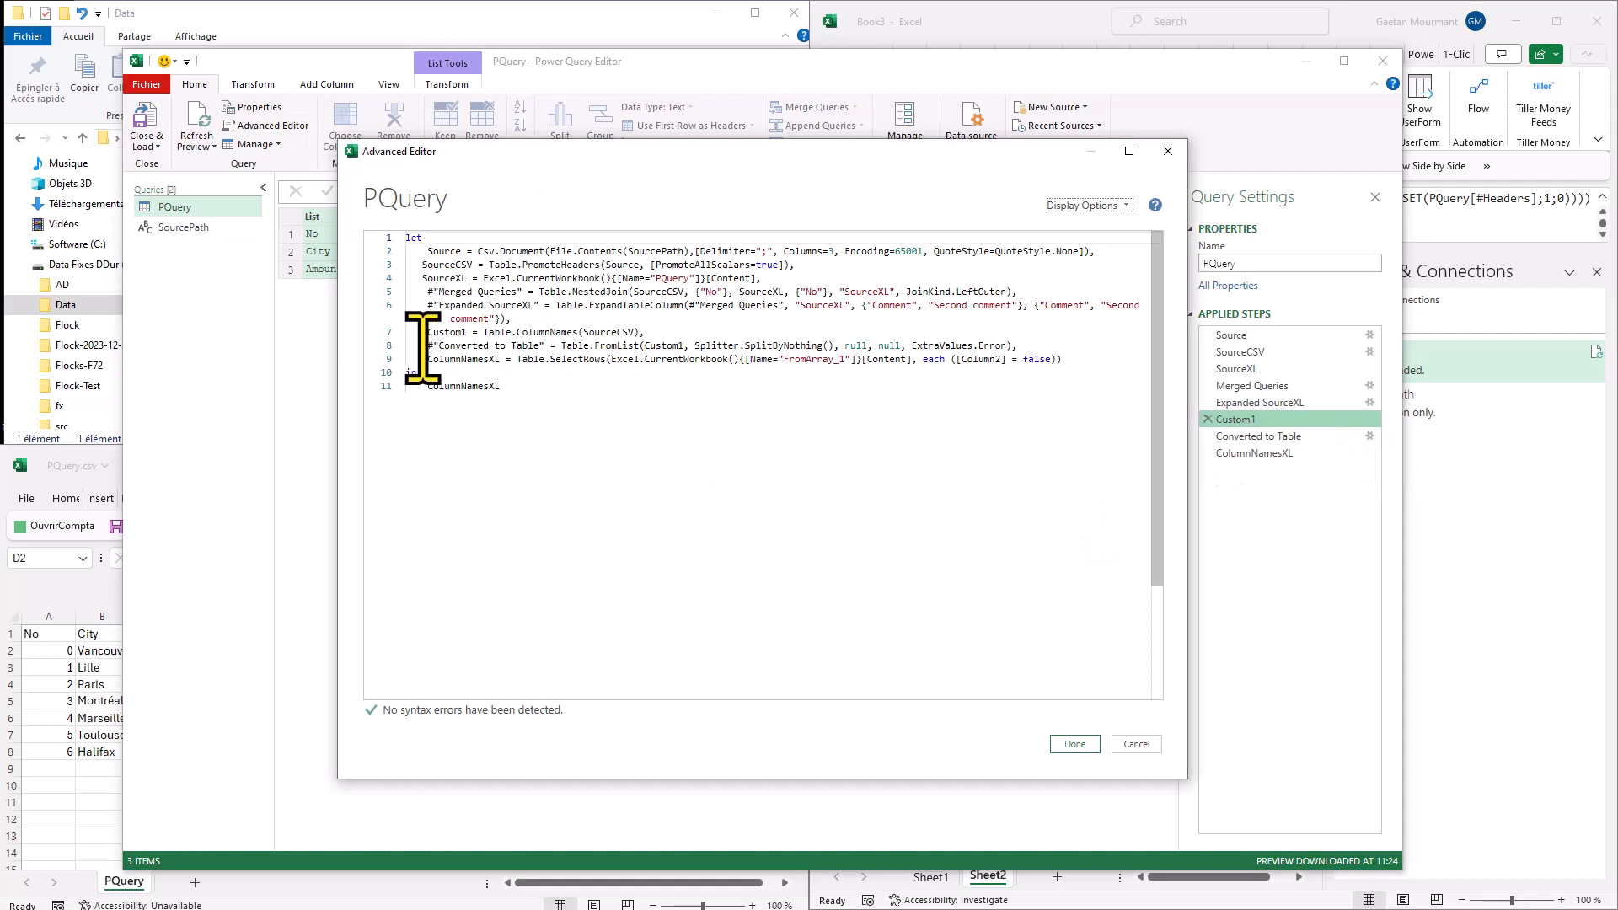
click(1055, 346)
key(Return)
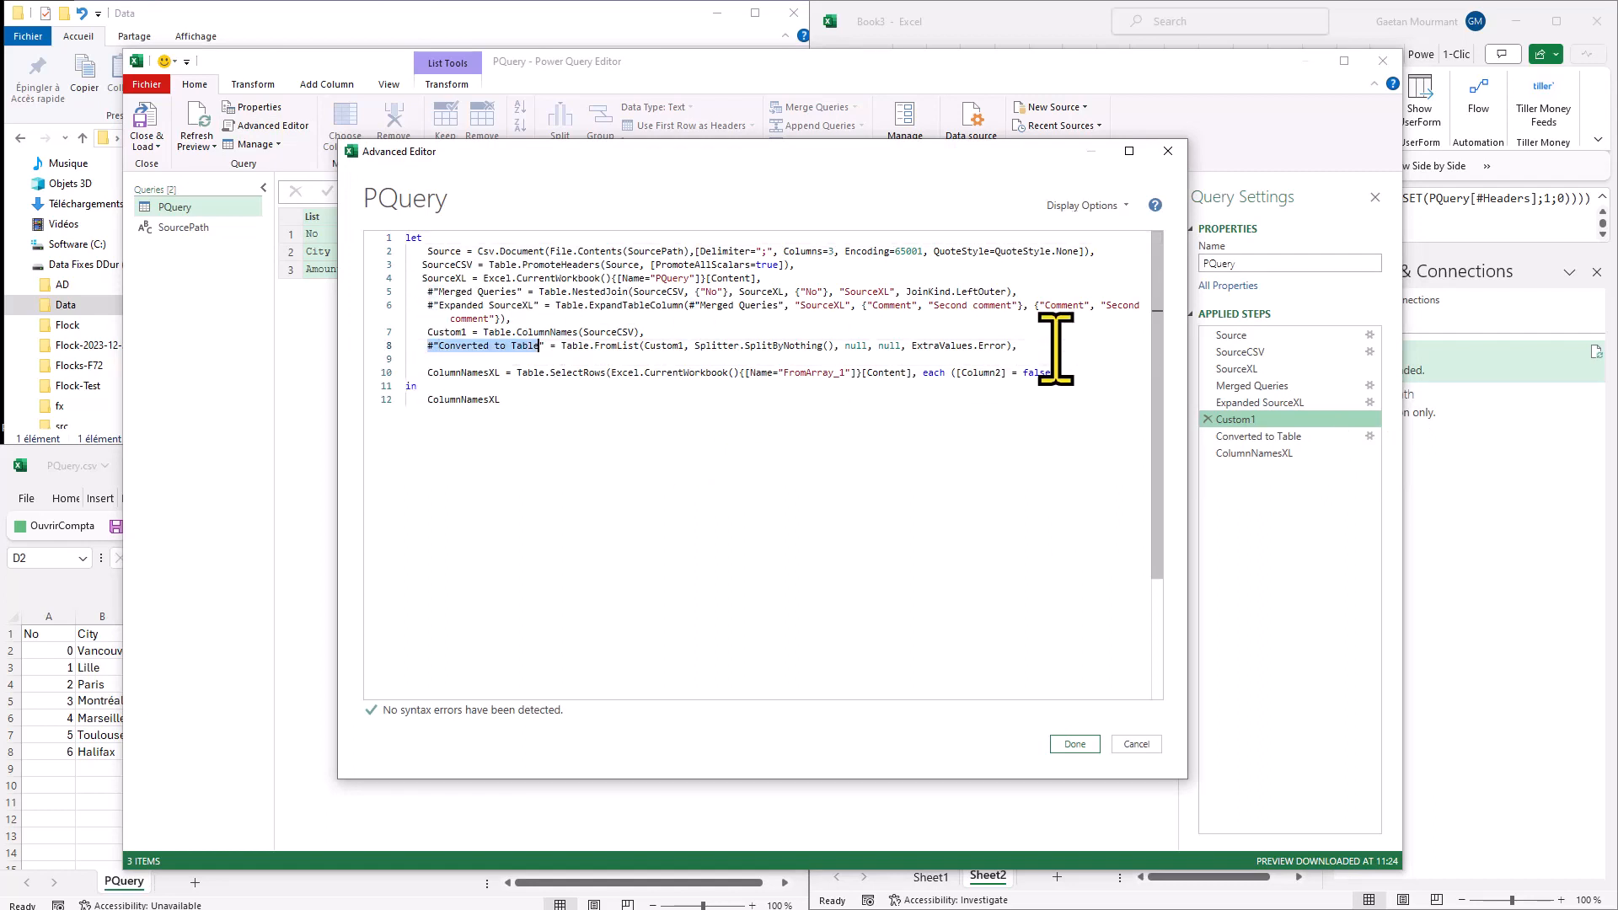
text(ColumnName)
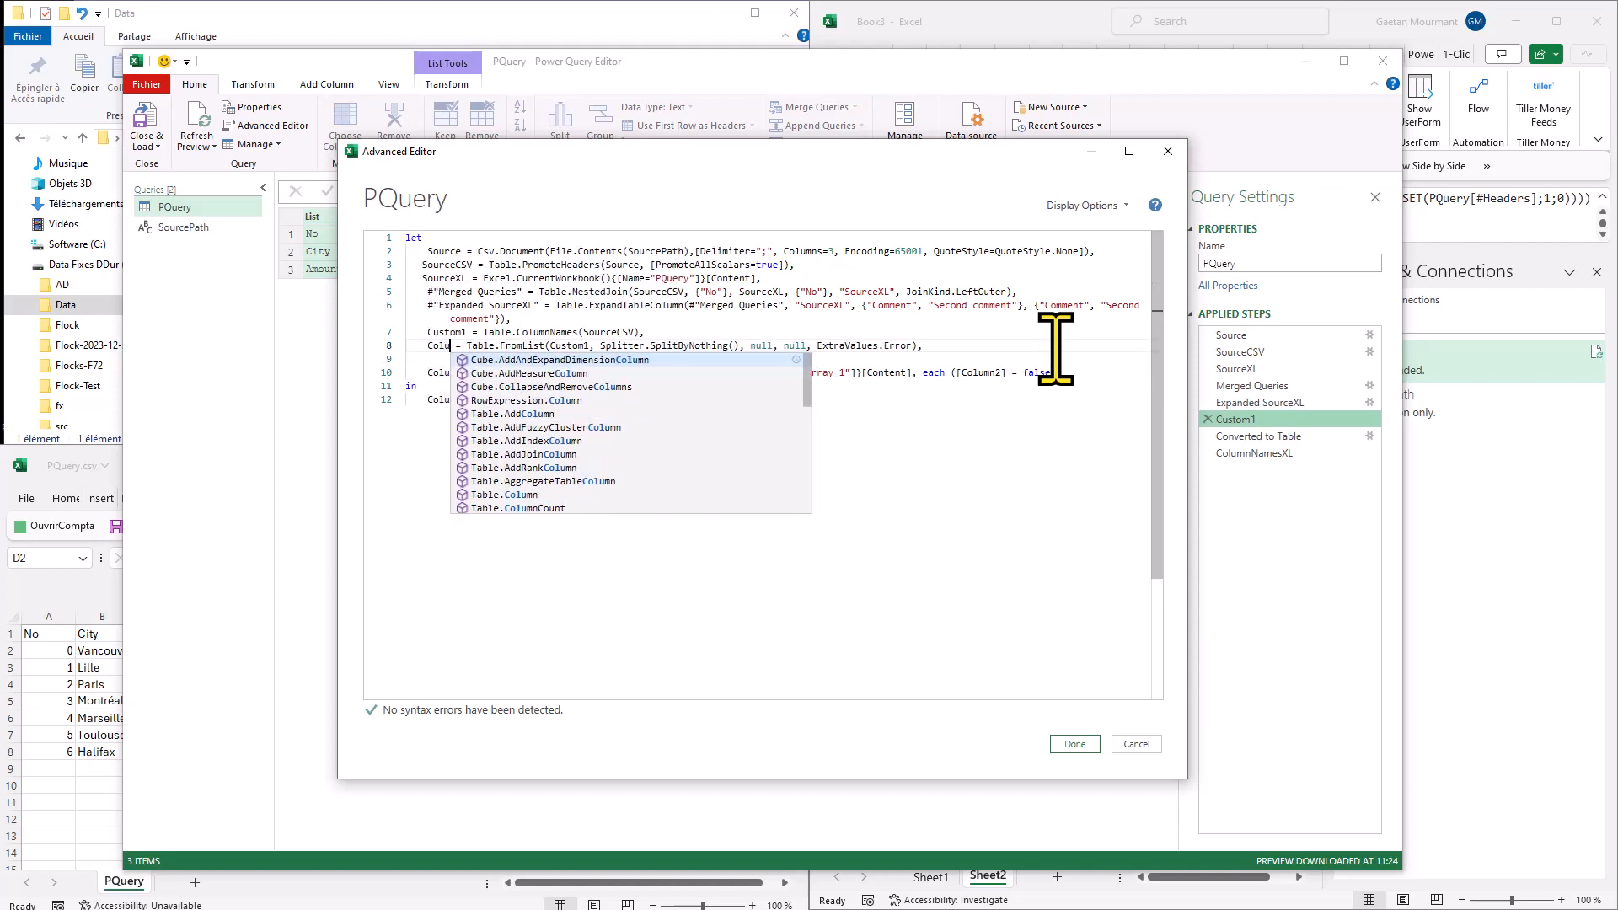
text(sCSV)
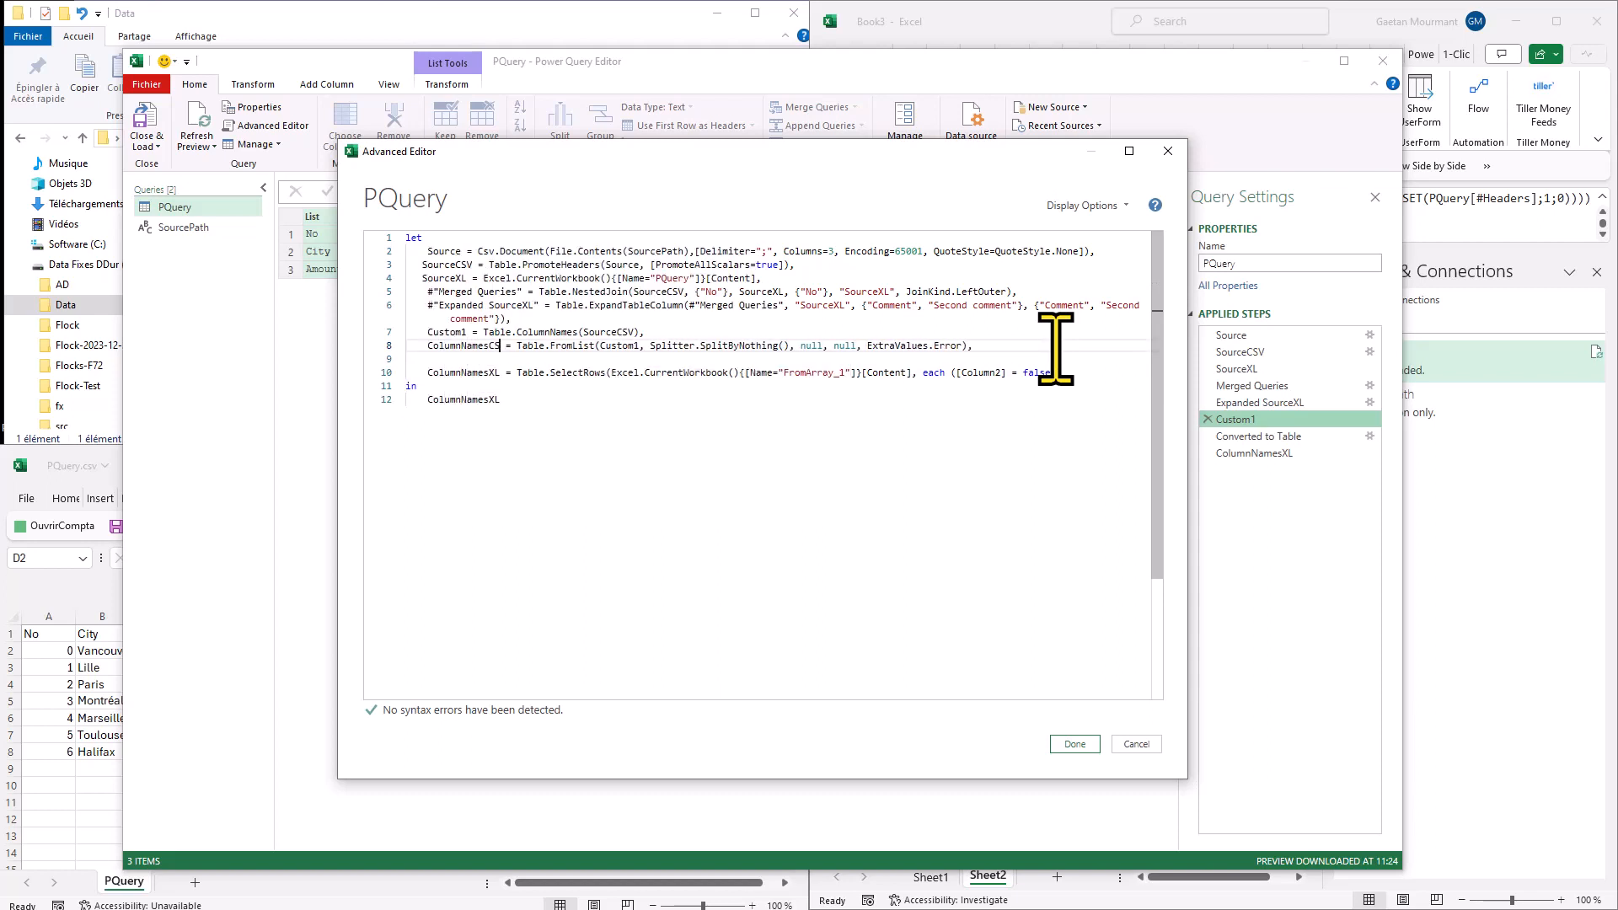
Replace the Custom1 argument in the ColumnNamesCSV line with the expression Table.ColumnNames(SourceCSV).
click(483, 332)
shift+click(638, 331)
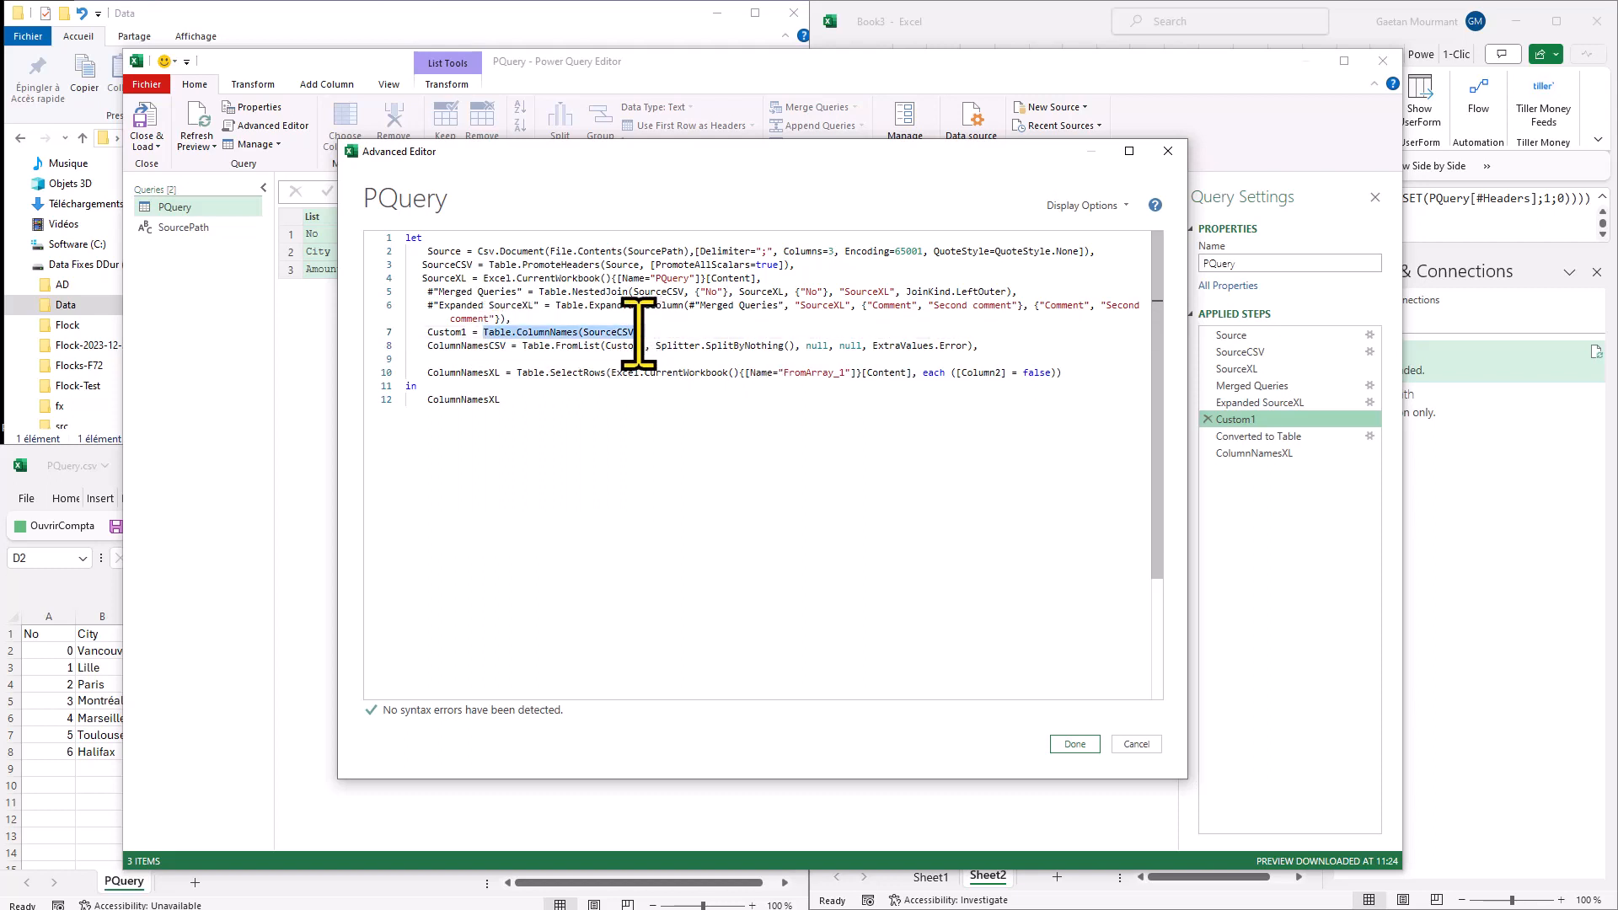
key(ctrl+c)
double_click(623, 345)
key(ctrl+v)
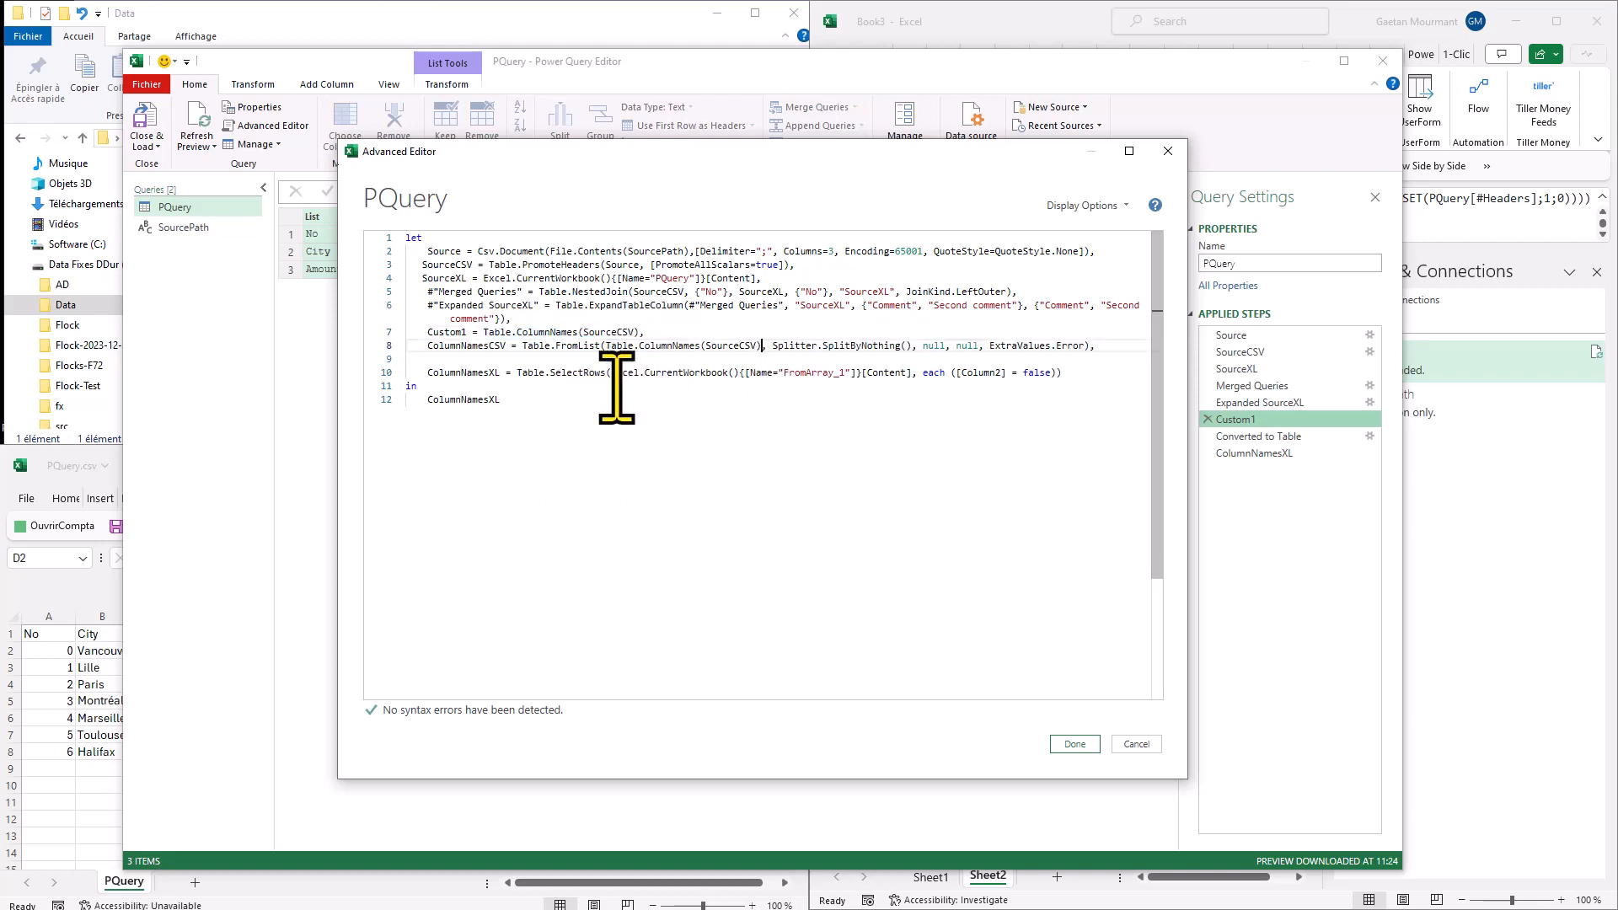
Delete the Custom1 line and the blank line from PQuery's M code, apply it, and check the ColumnNamesCSV and ColumnNamesXL steps.
click(703, 332)
key(shift+Home)
key(Delete)
key(Delete)
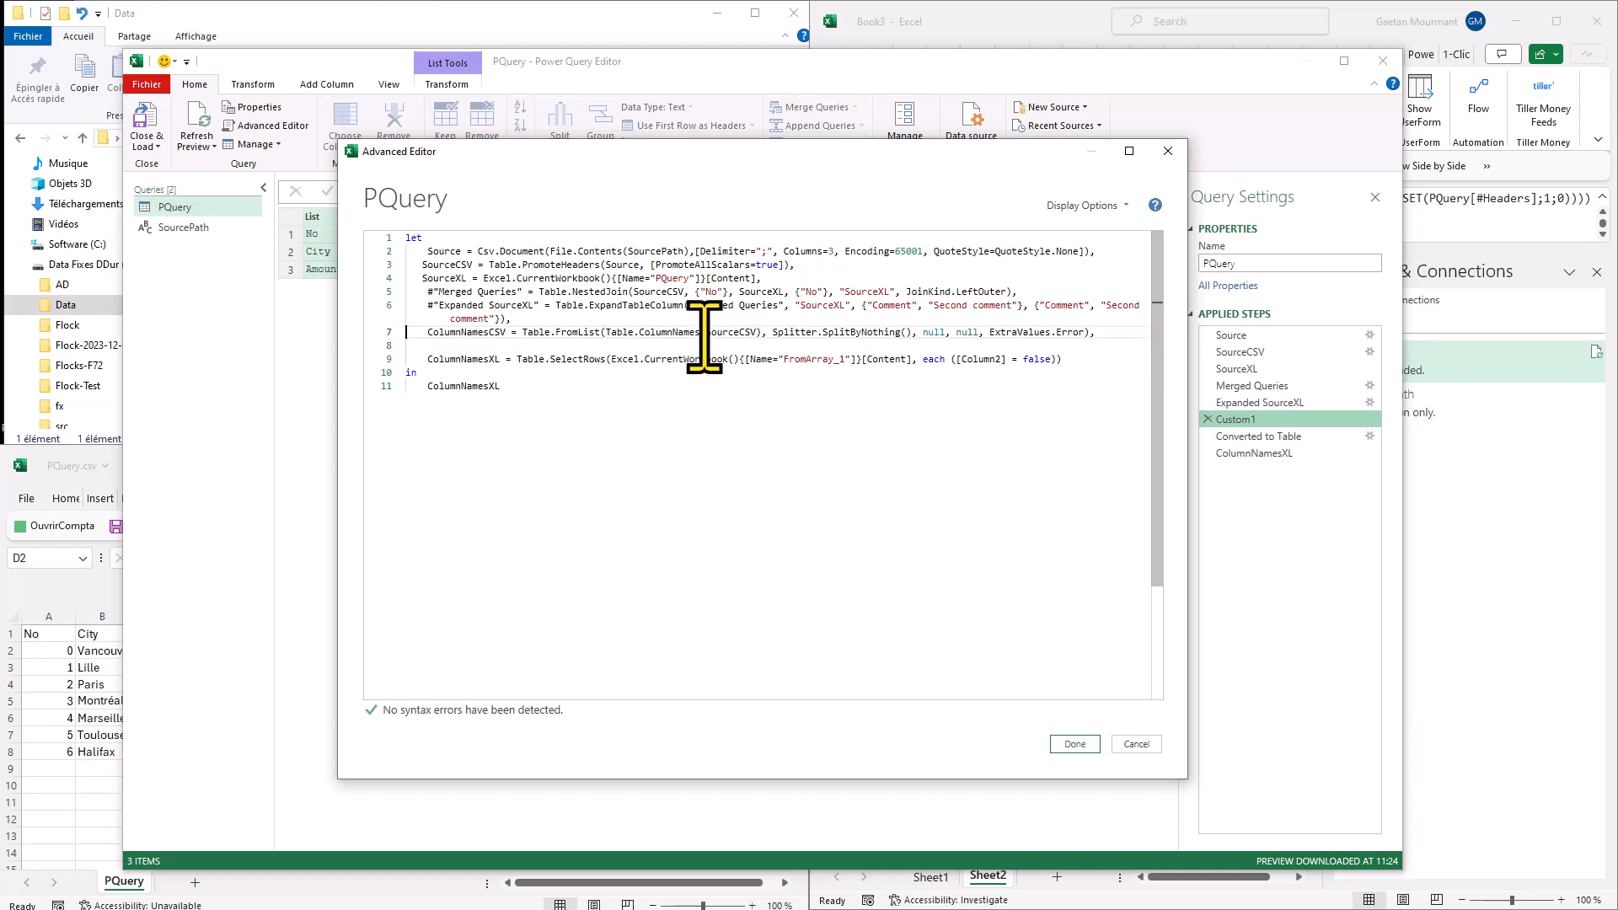
key(Down)
key(shift+Down)
key(Delete)
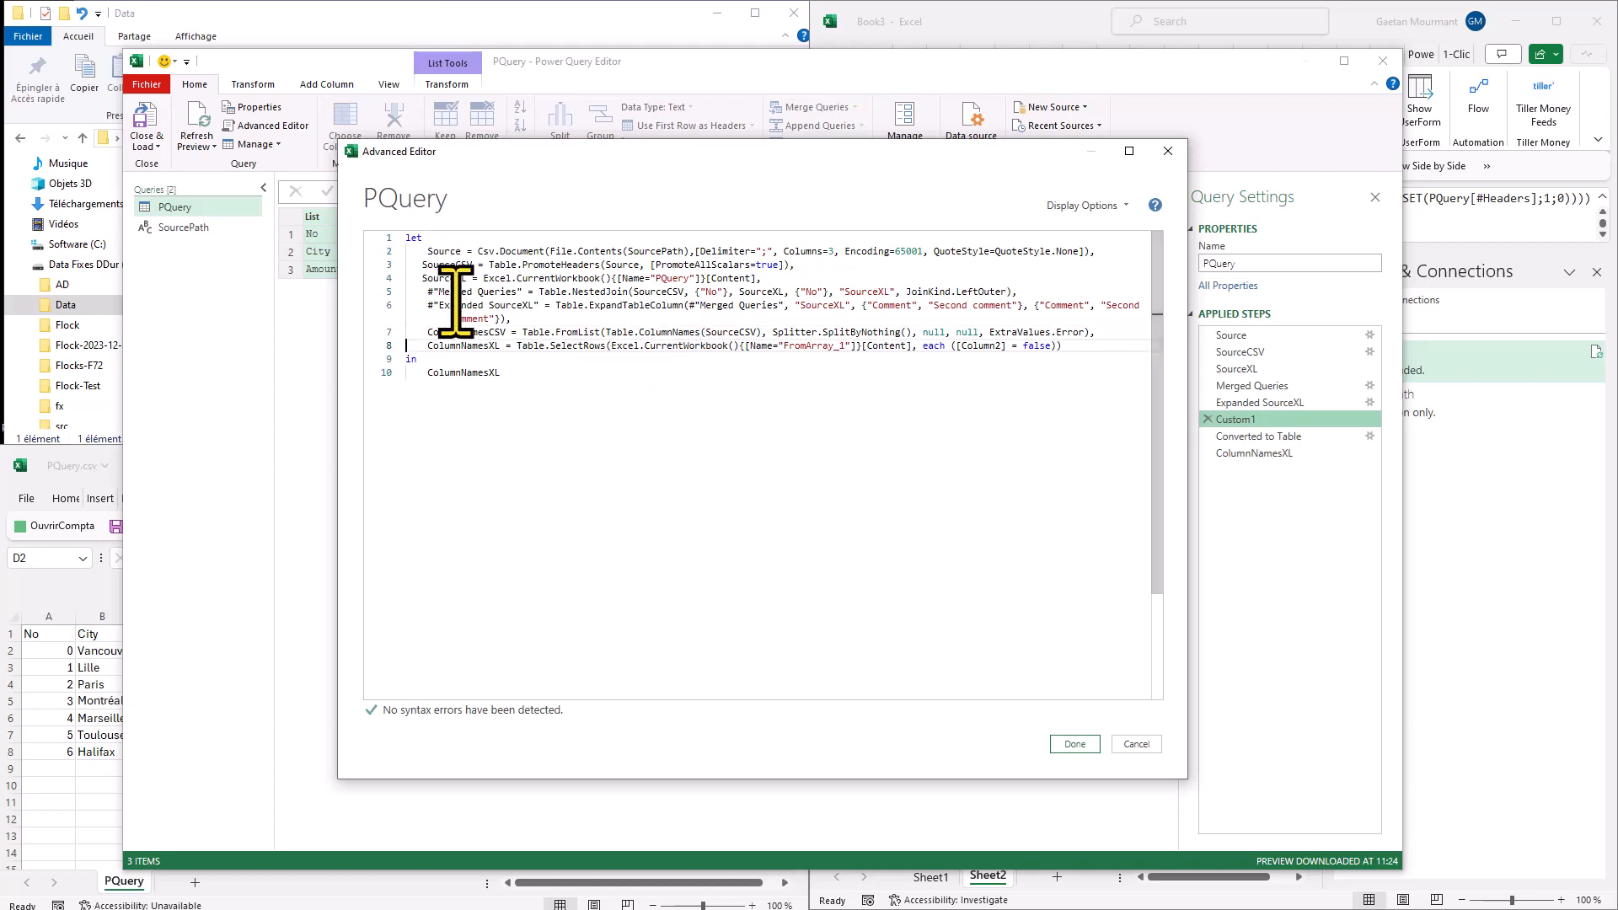
click(1074, 744)
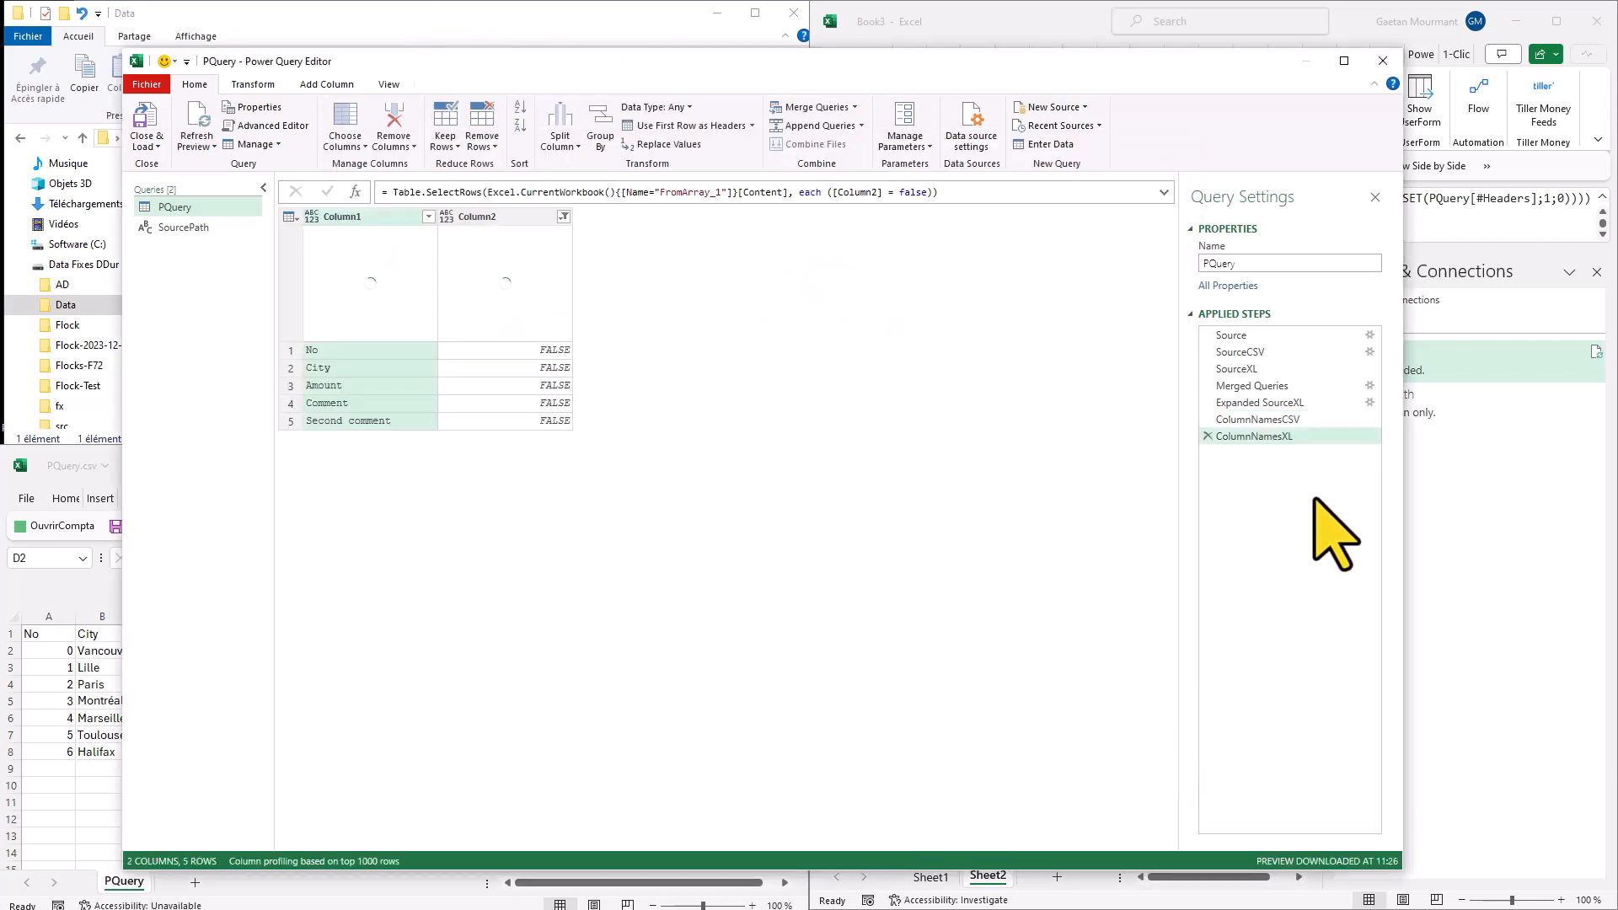
click(1301, 420)
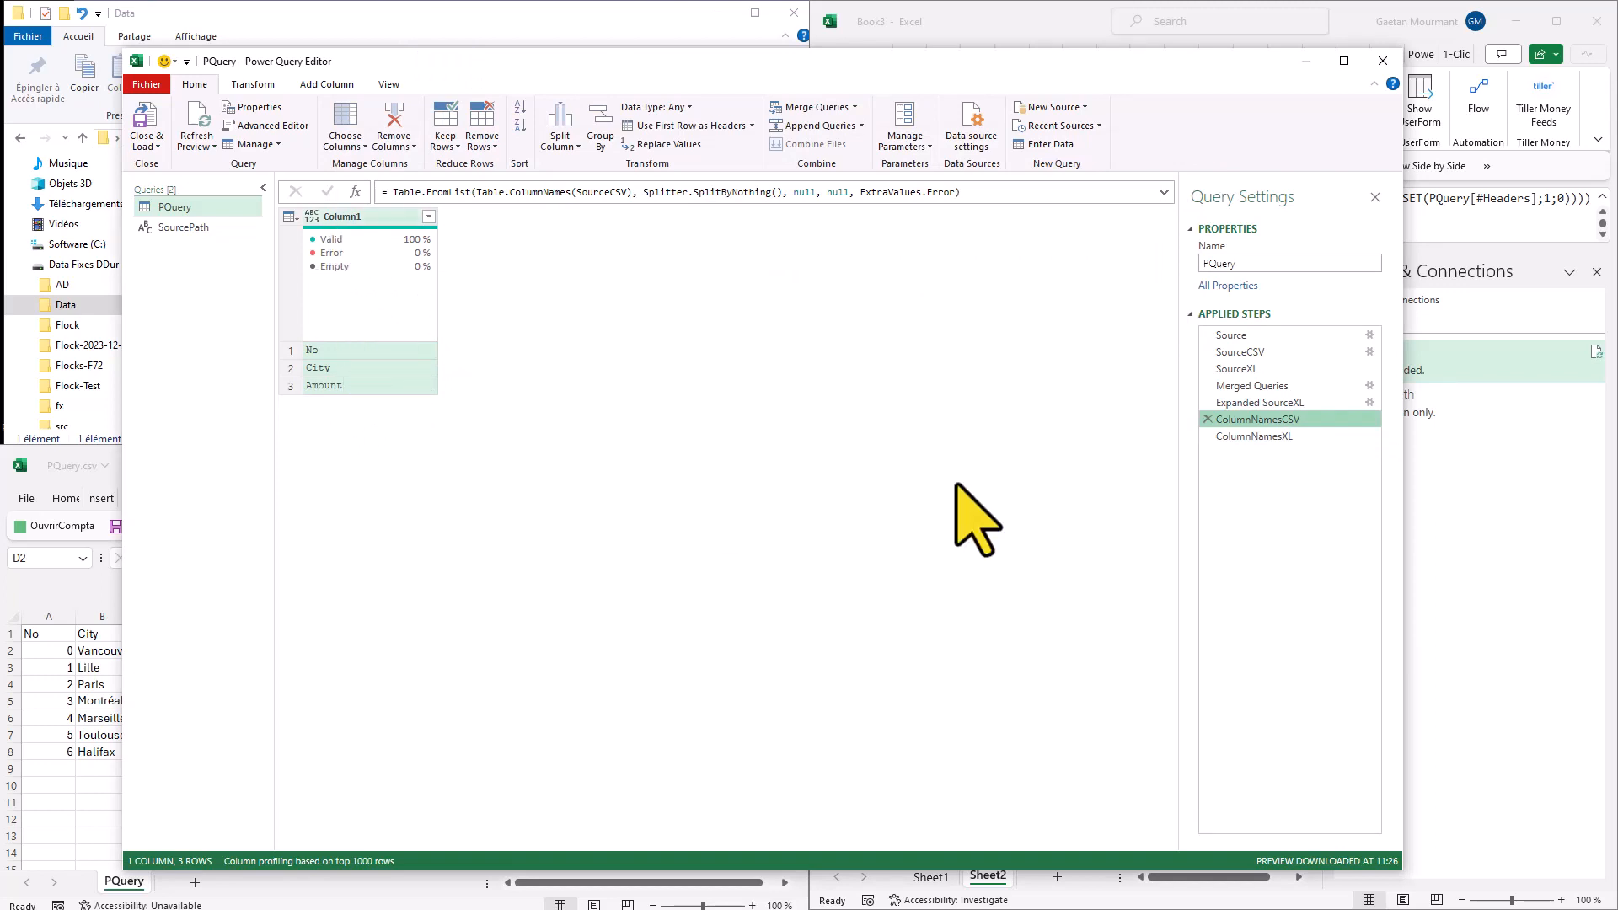
click(1255, 436)
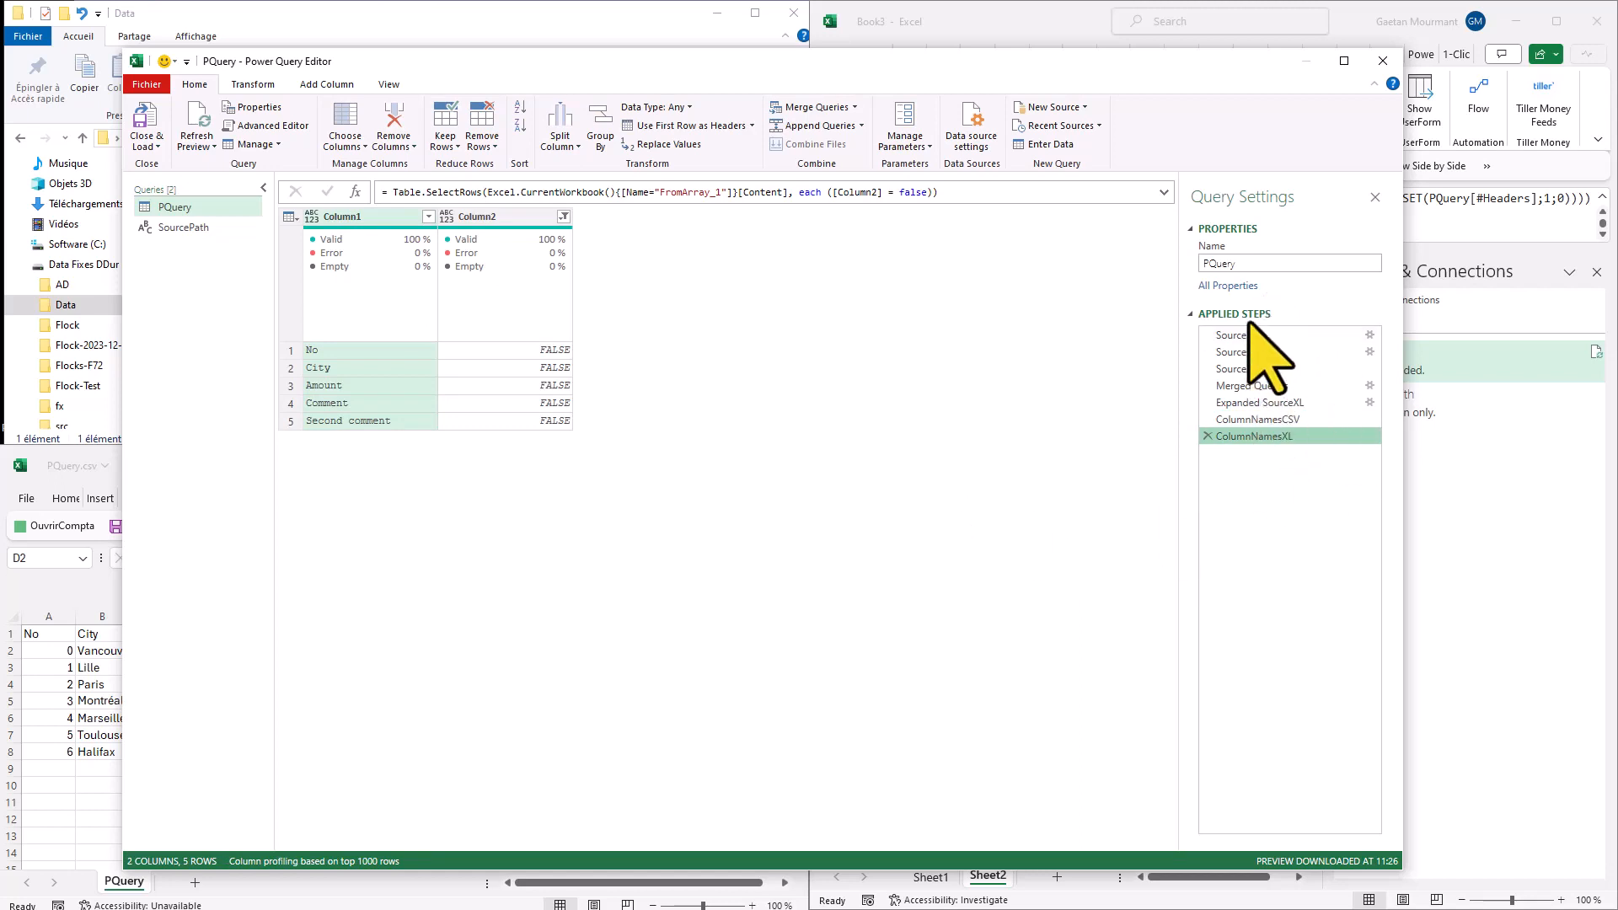
Compare the column names listed in the ColumnNamesCSV step with those in the ColumnNamesXL step.
click(1257, 419)
click(1263, 437)
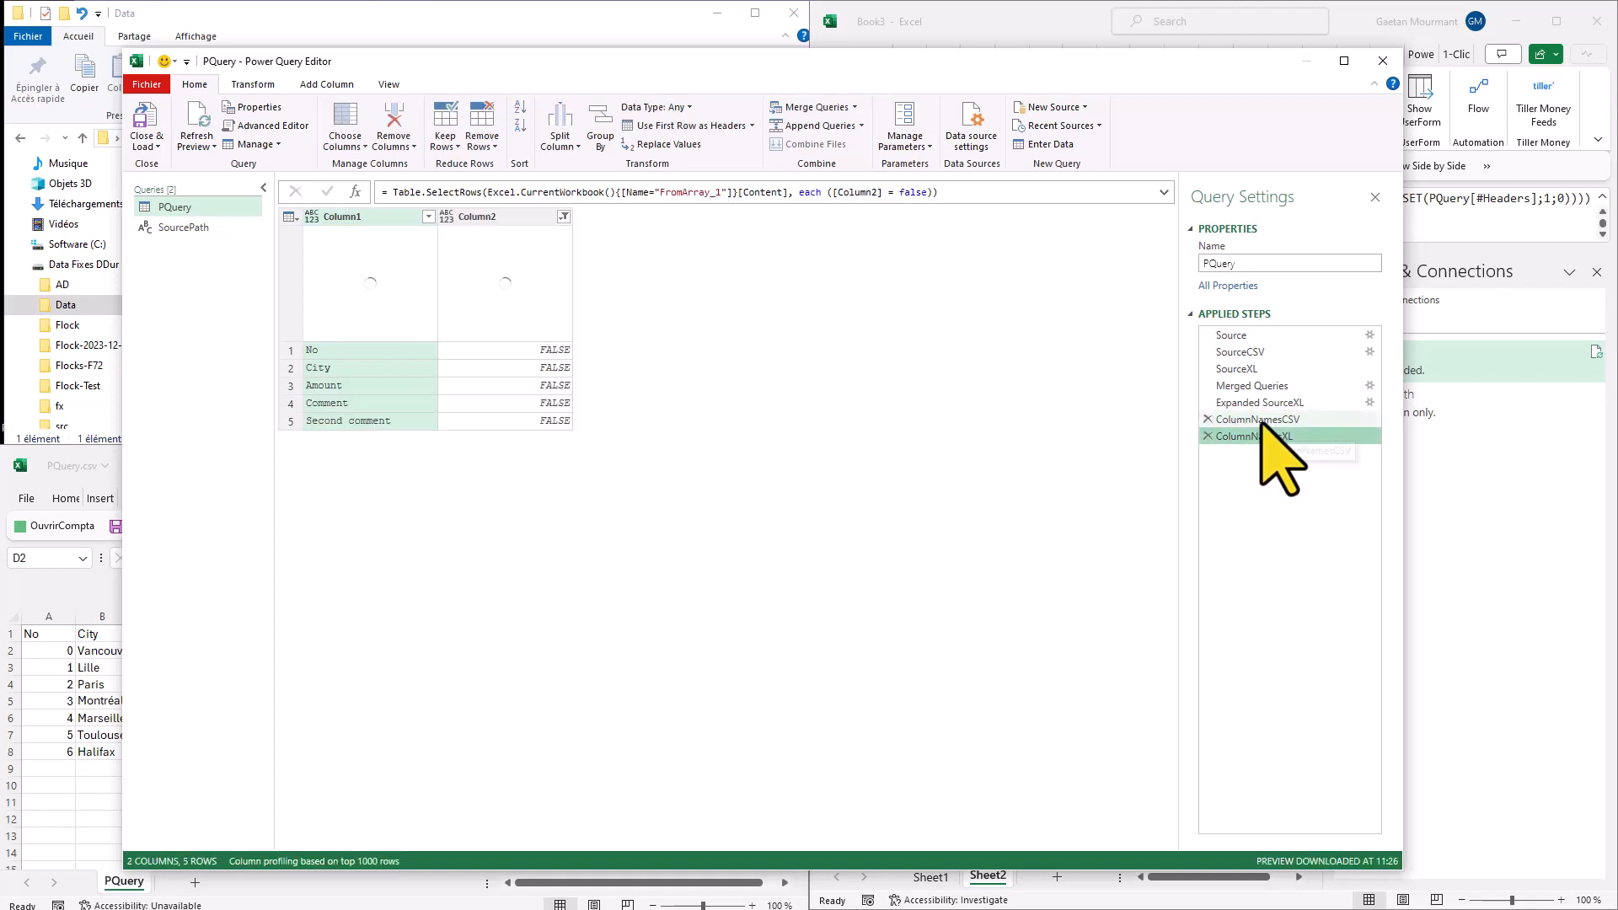
click(1260, 419)
click(1260, 437)
click(1259, 419)
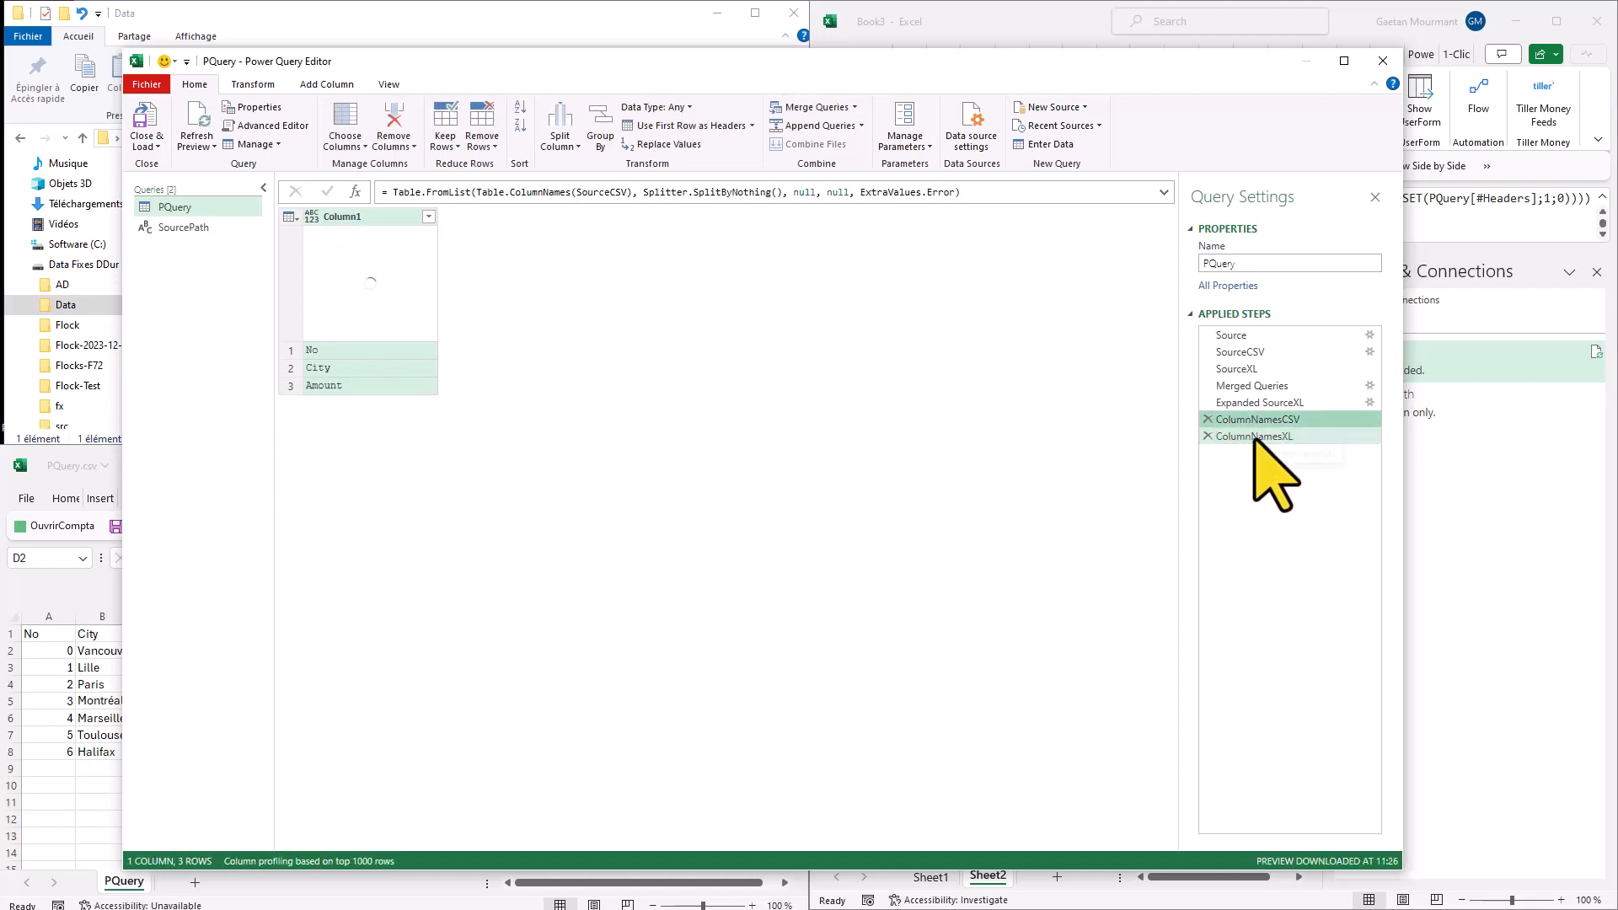
click(1255, 435)
click(1259, 419)
click(1255, 436)
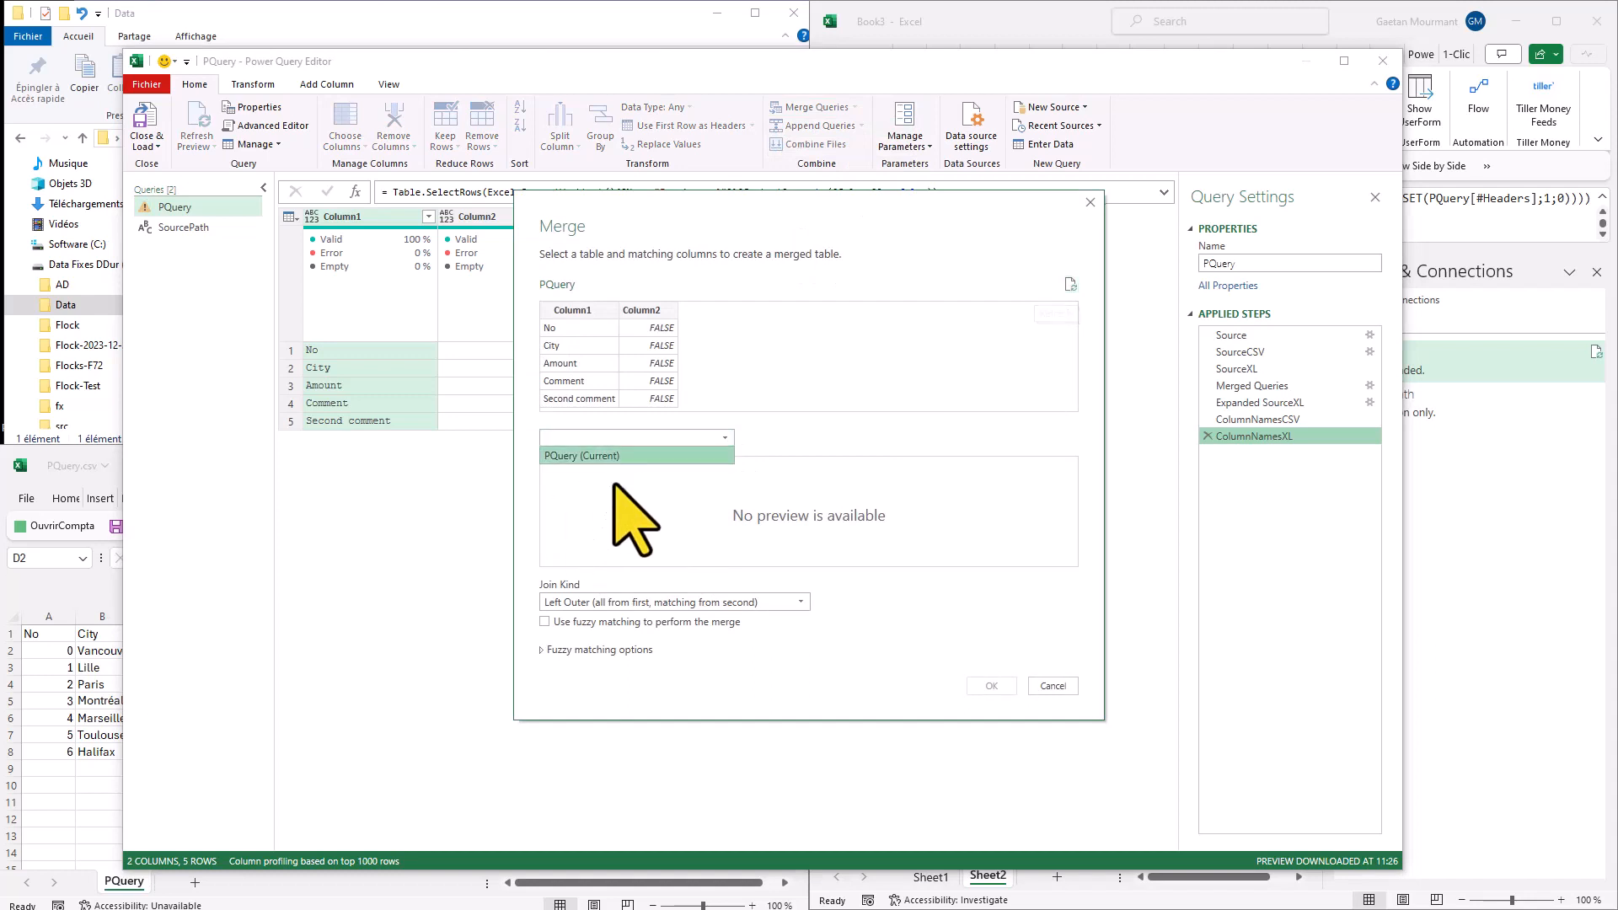
Merge PQuery with itself, matching Column1 to Column1 and using the Left Anti (rows only in first) join kind.
click(618, 438)
click(617, 460)
click(583, 312)
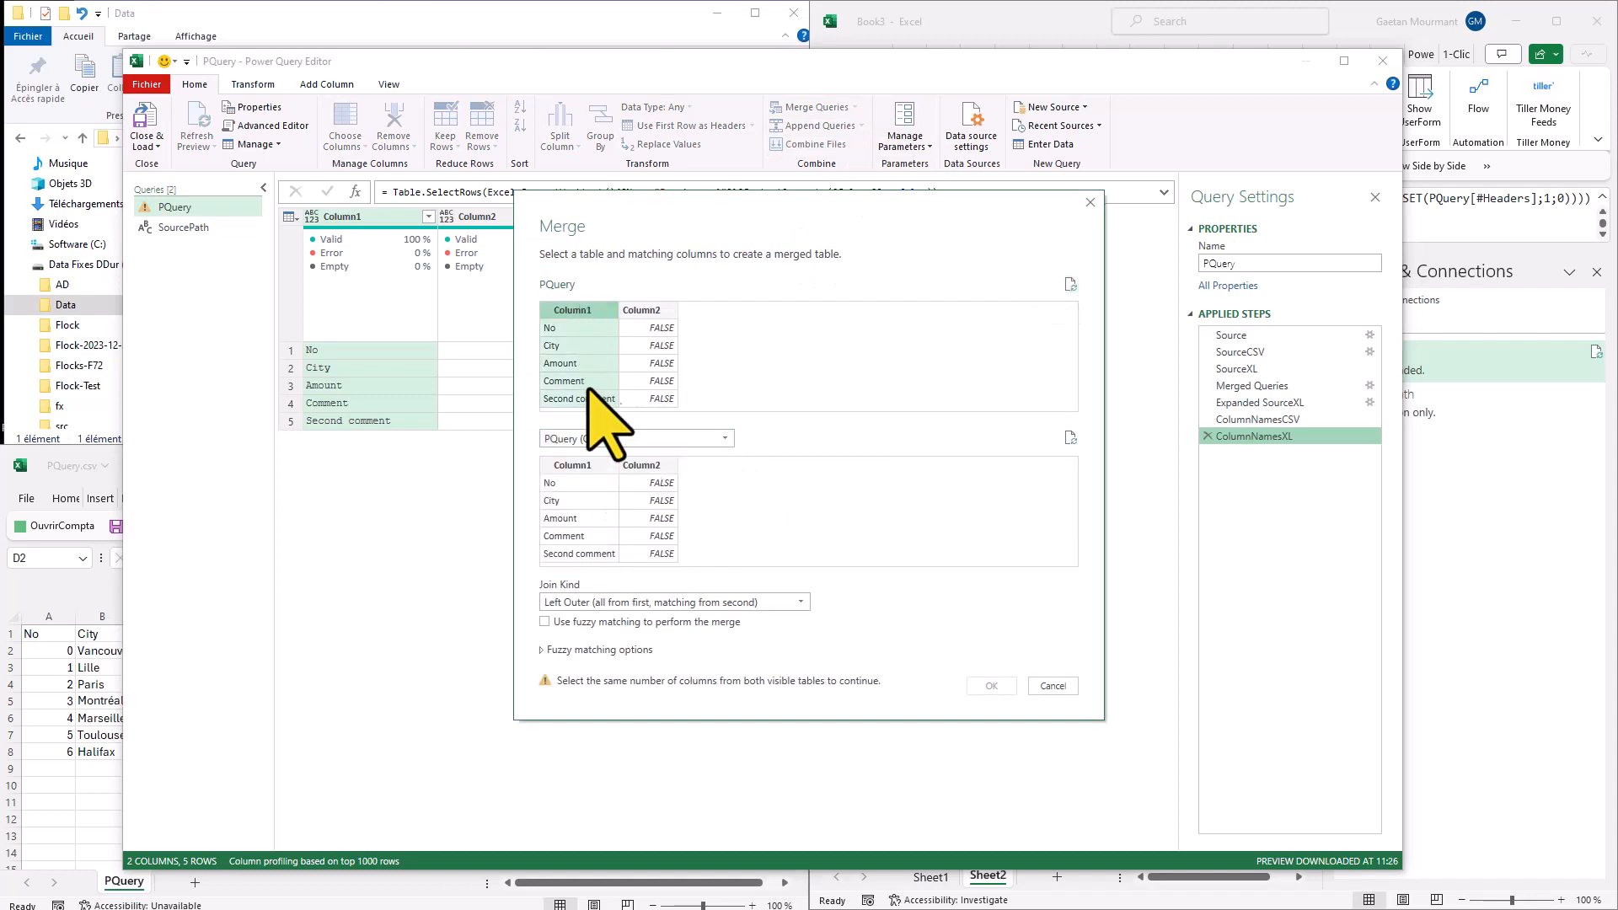
click(590, 465)
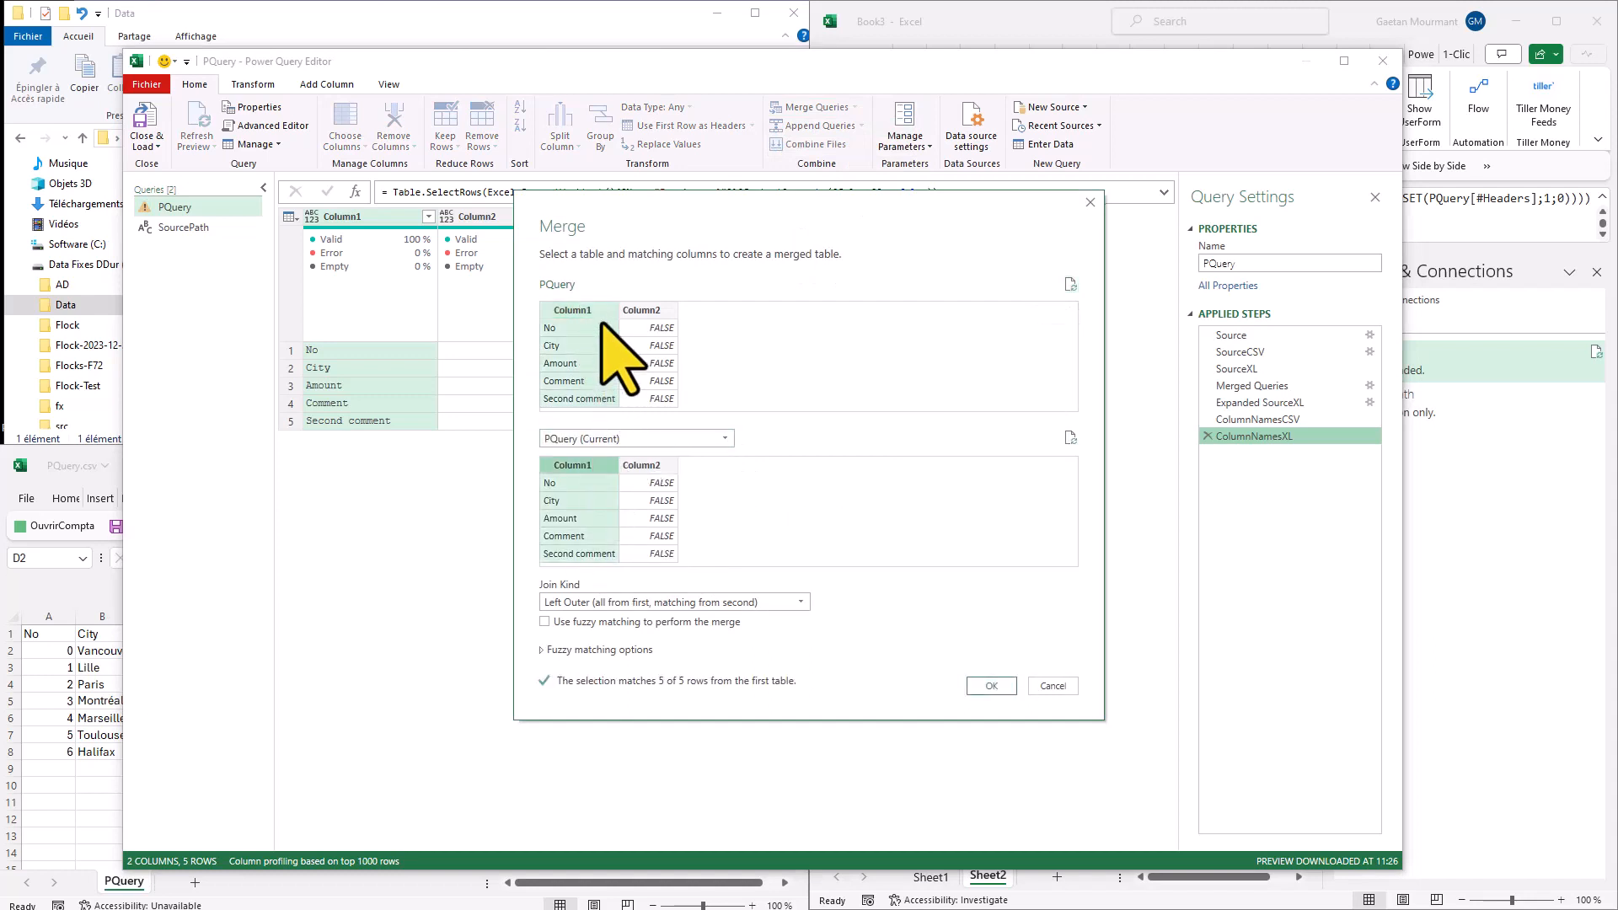
click(600, 603)
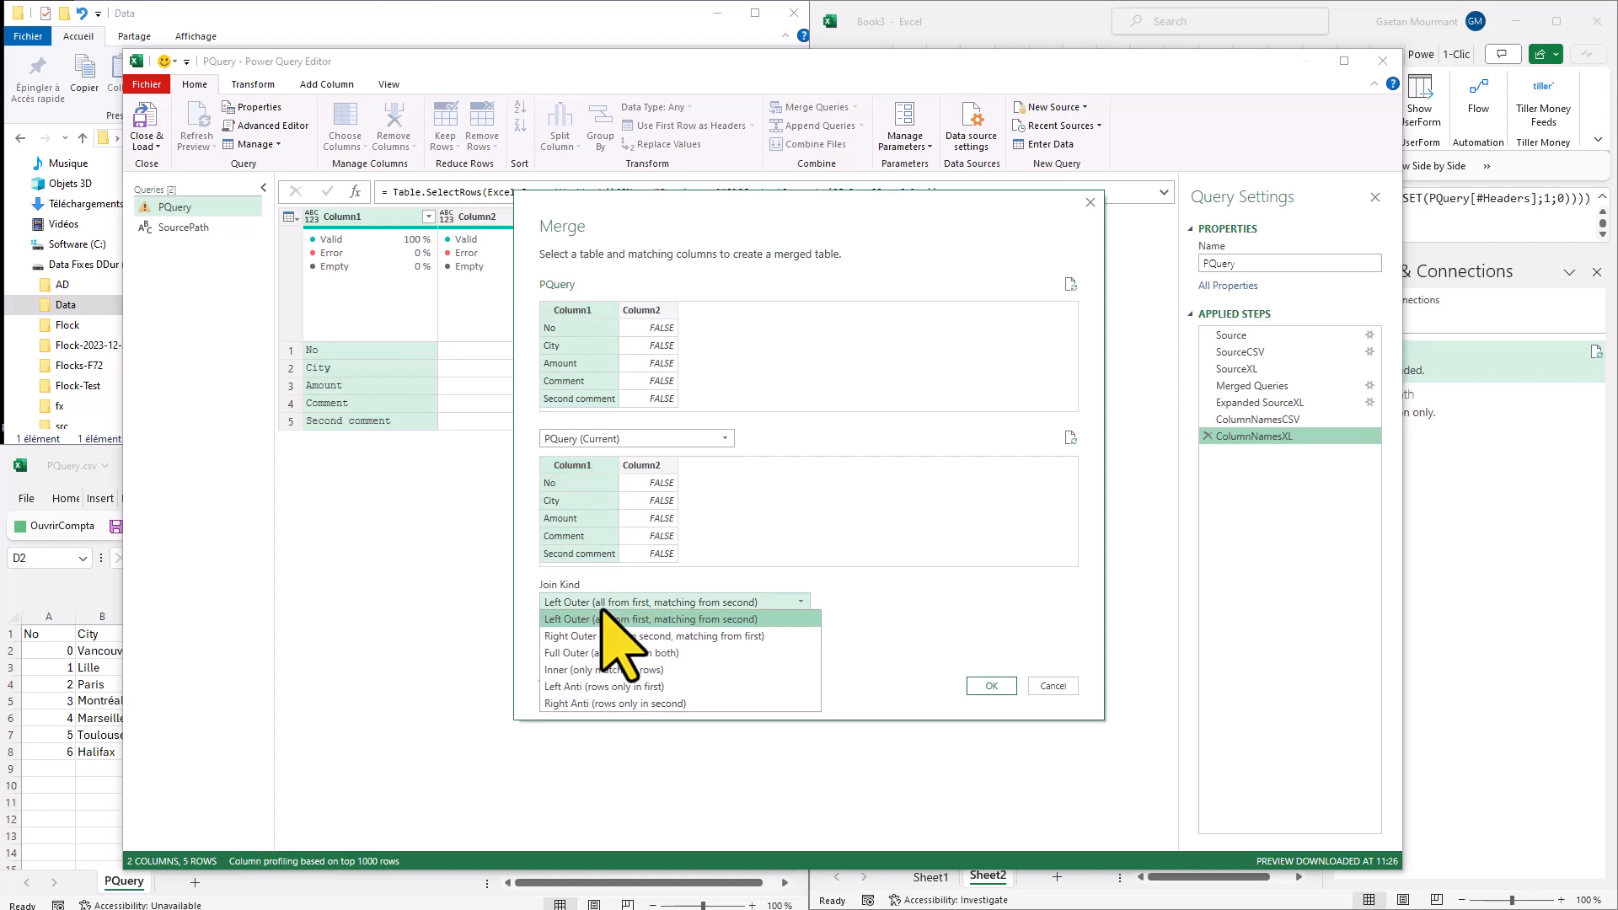
click(592, 687)
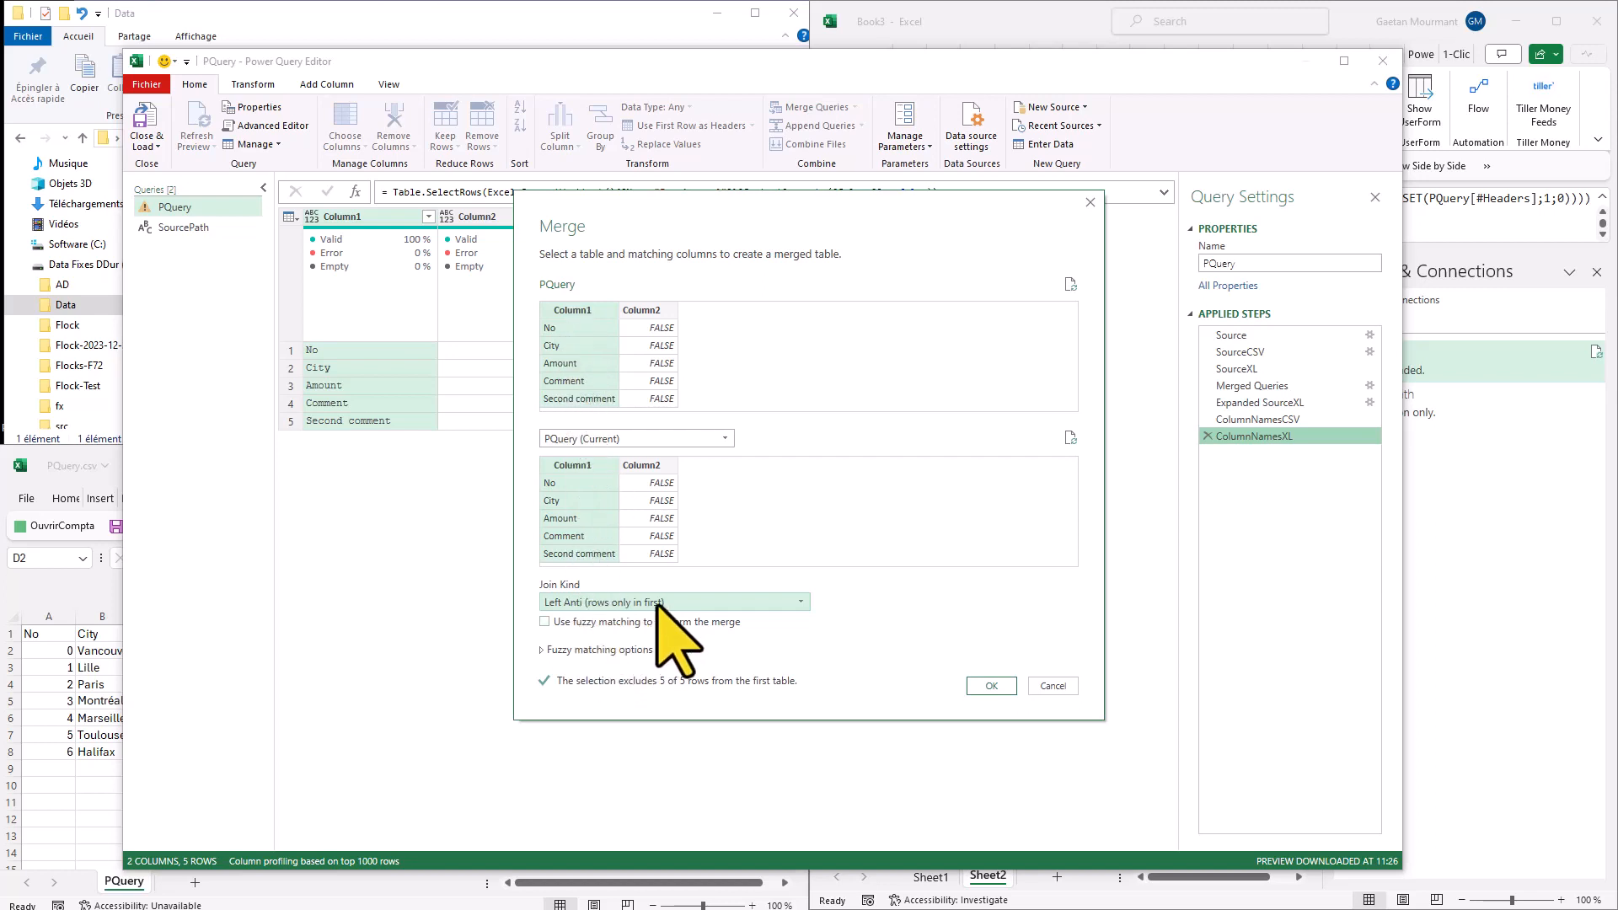
click(991, 685)
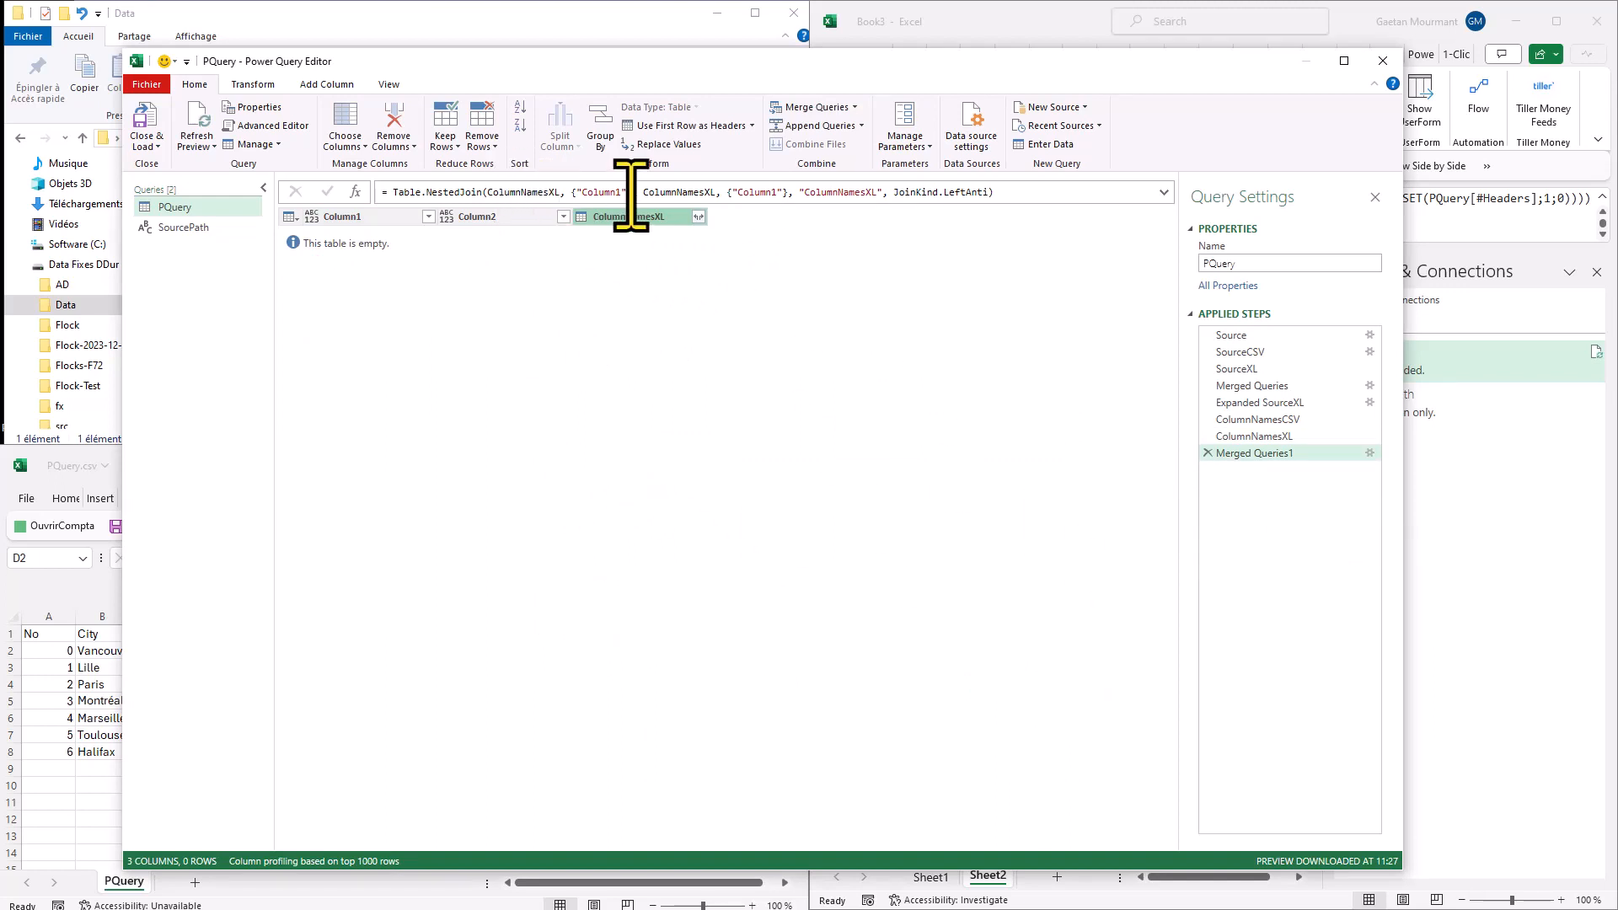
Replace the second table in the Merged Queries1 Table.NestedJoin formula with ColumnNamesCSV and apply the formula.
drag(703, 193, 715, 193)
text(CSV)
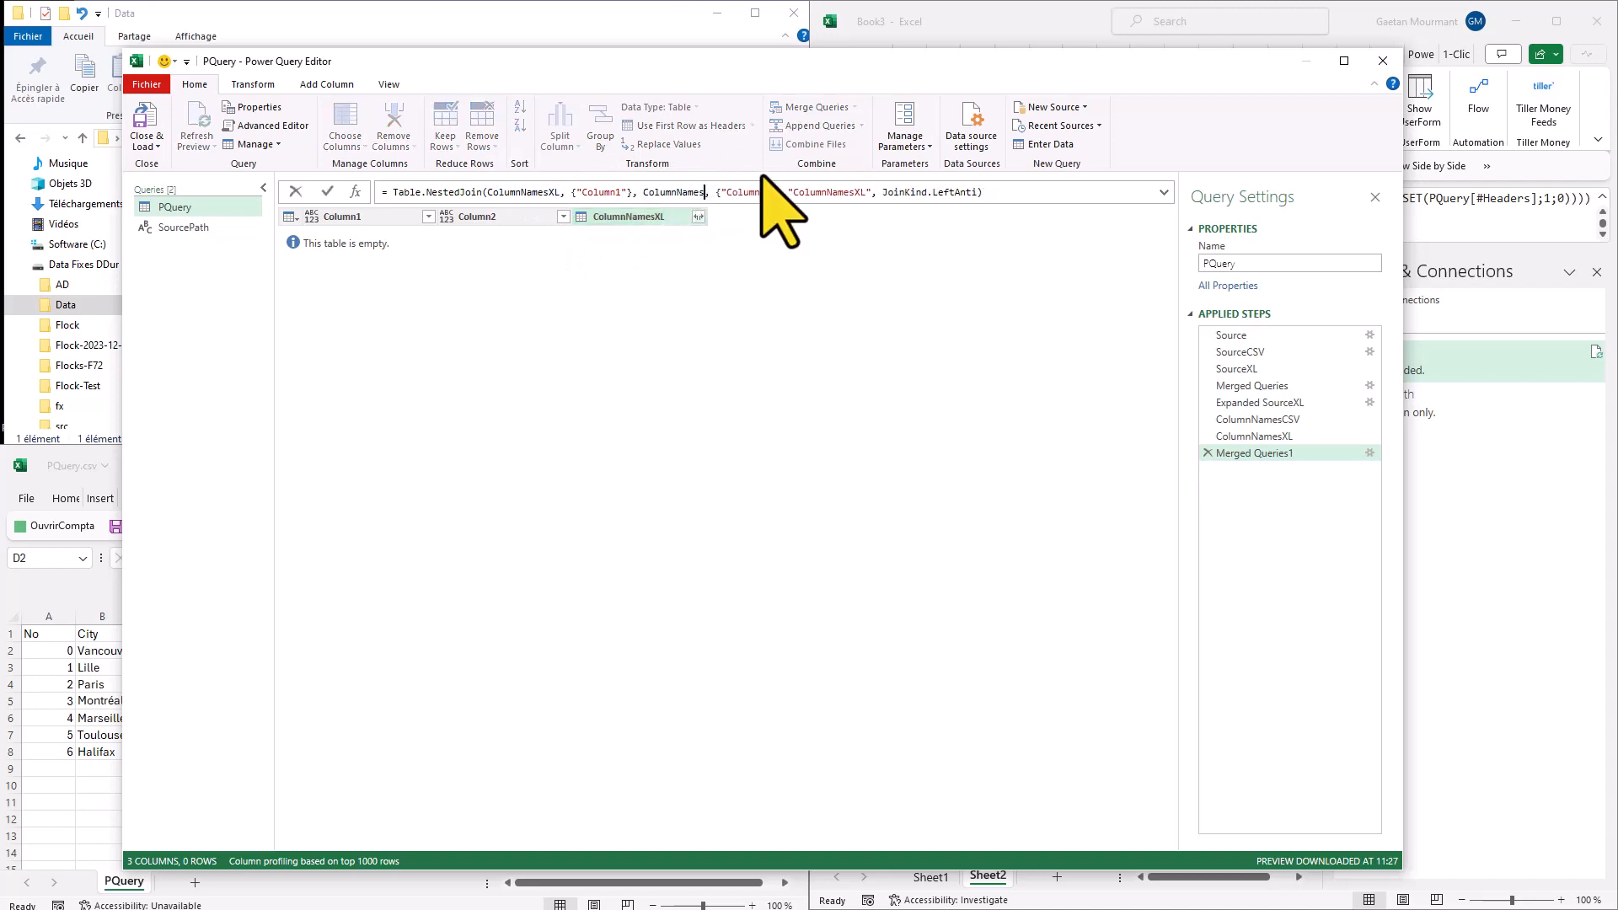
click(873, 192)
key(Return)
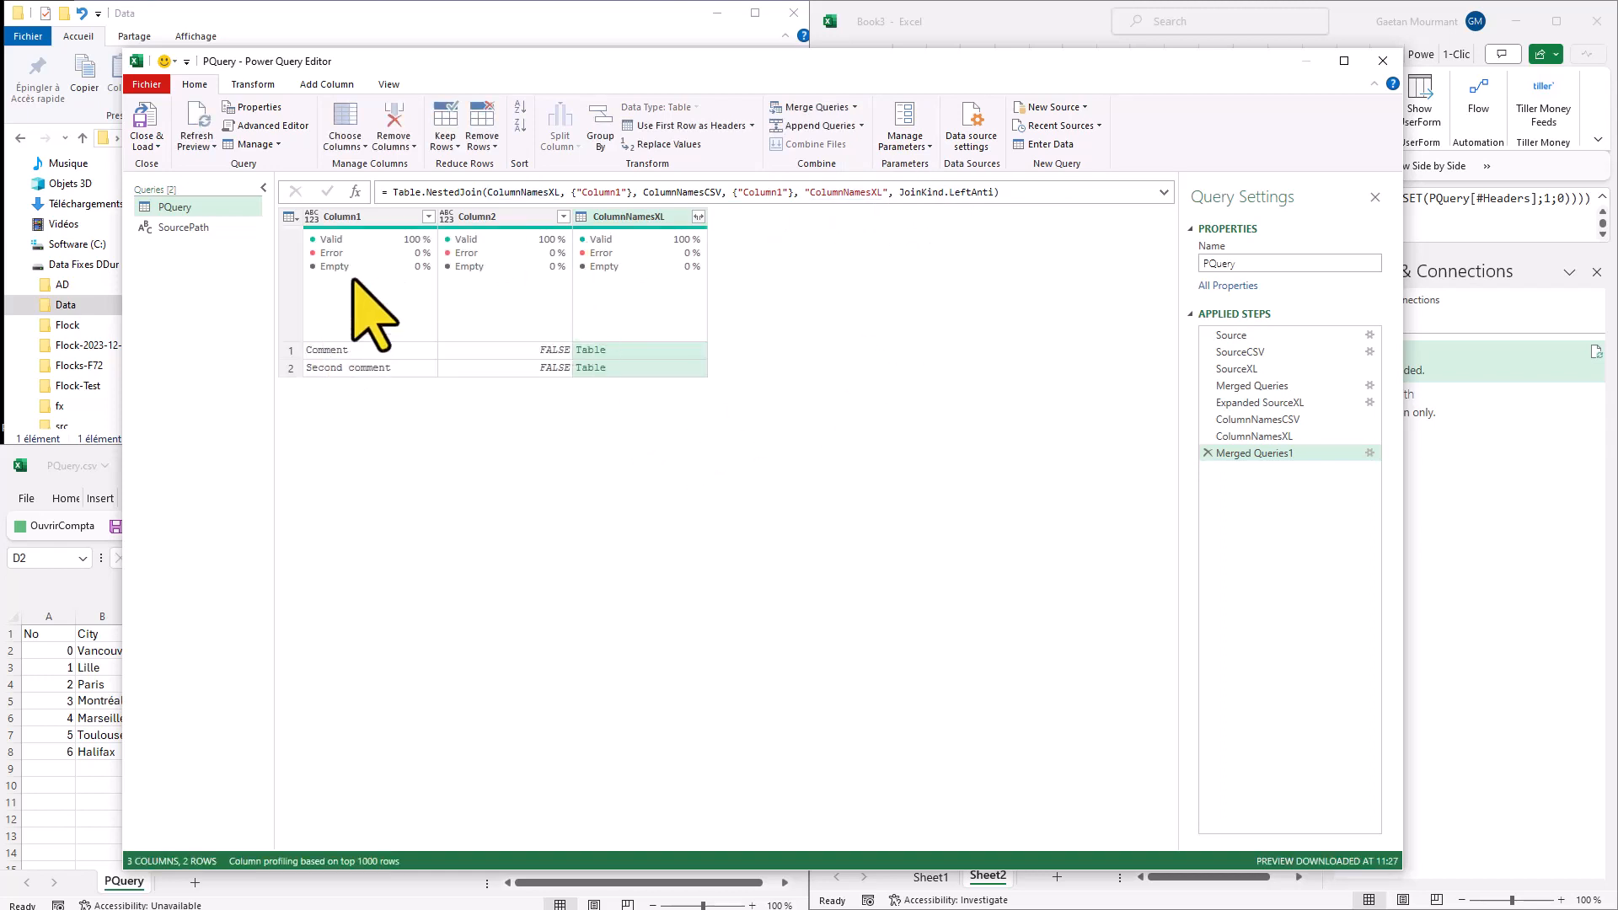
Drill down into Column1 of the merged result to get a list, and widen the list column to fit its contents.
click(361, 217)
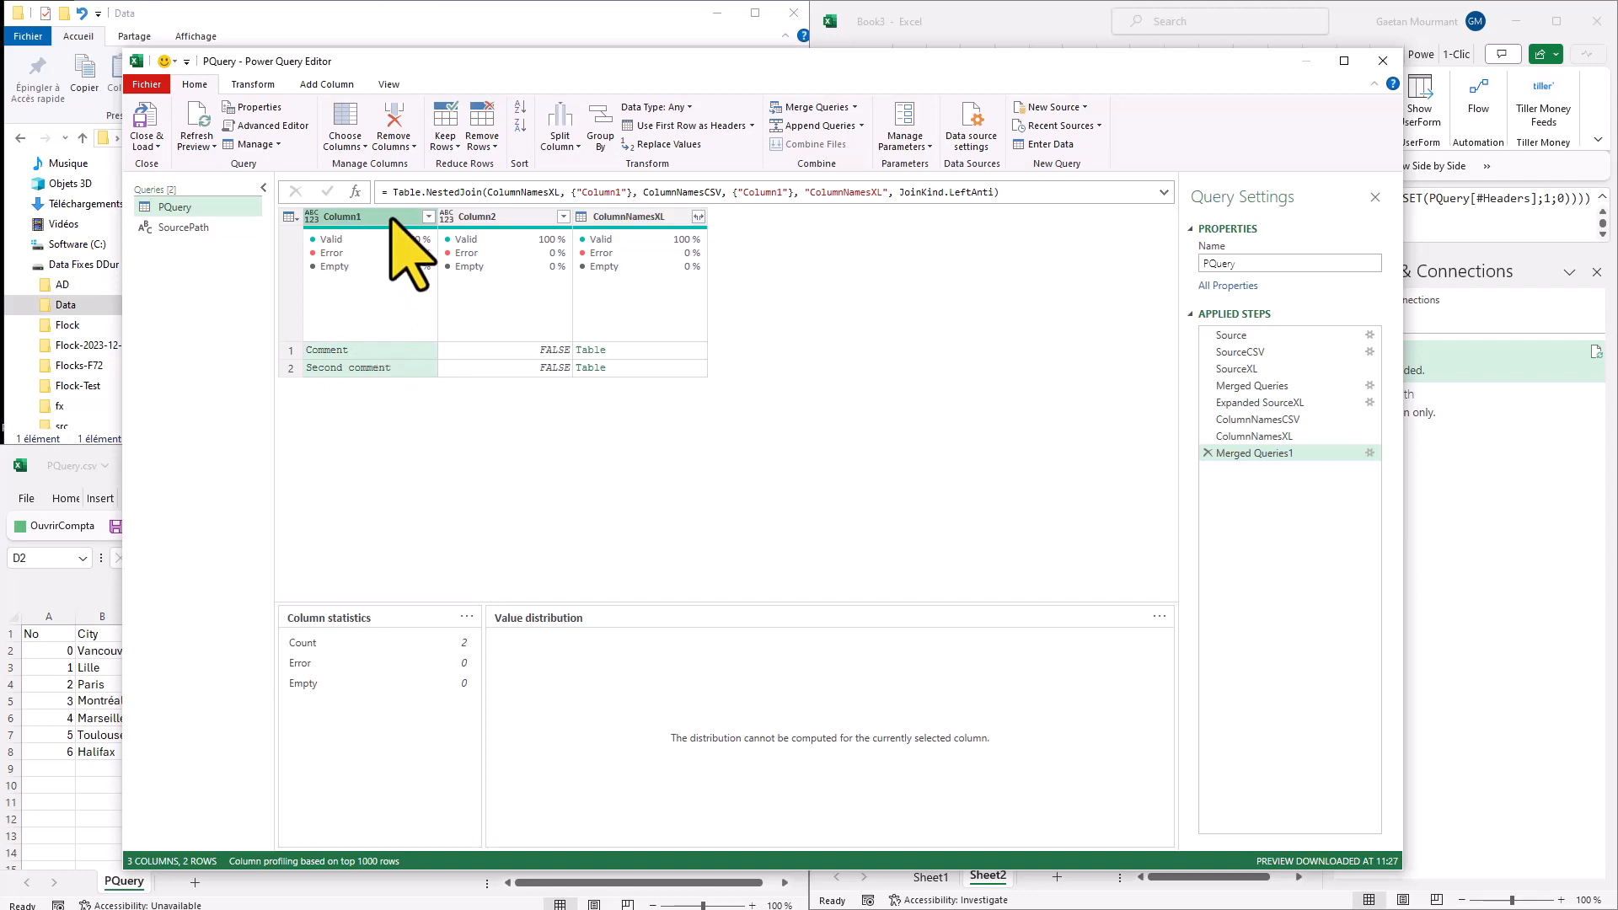
right_click(381, 221)
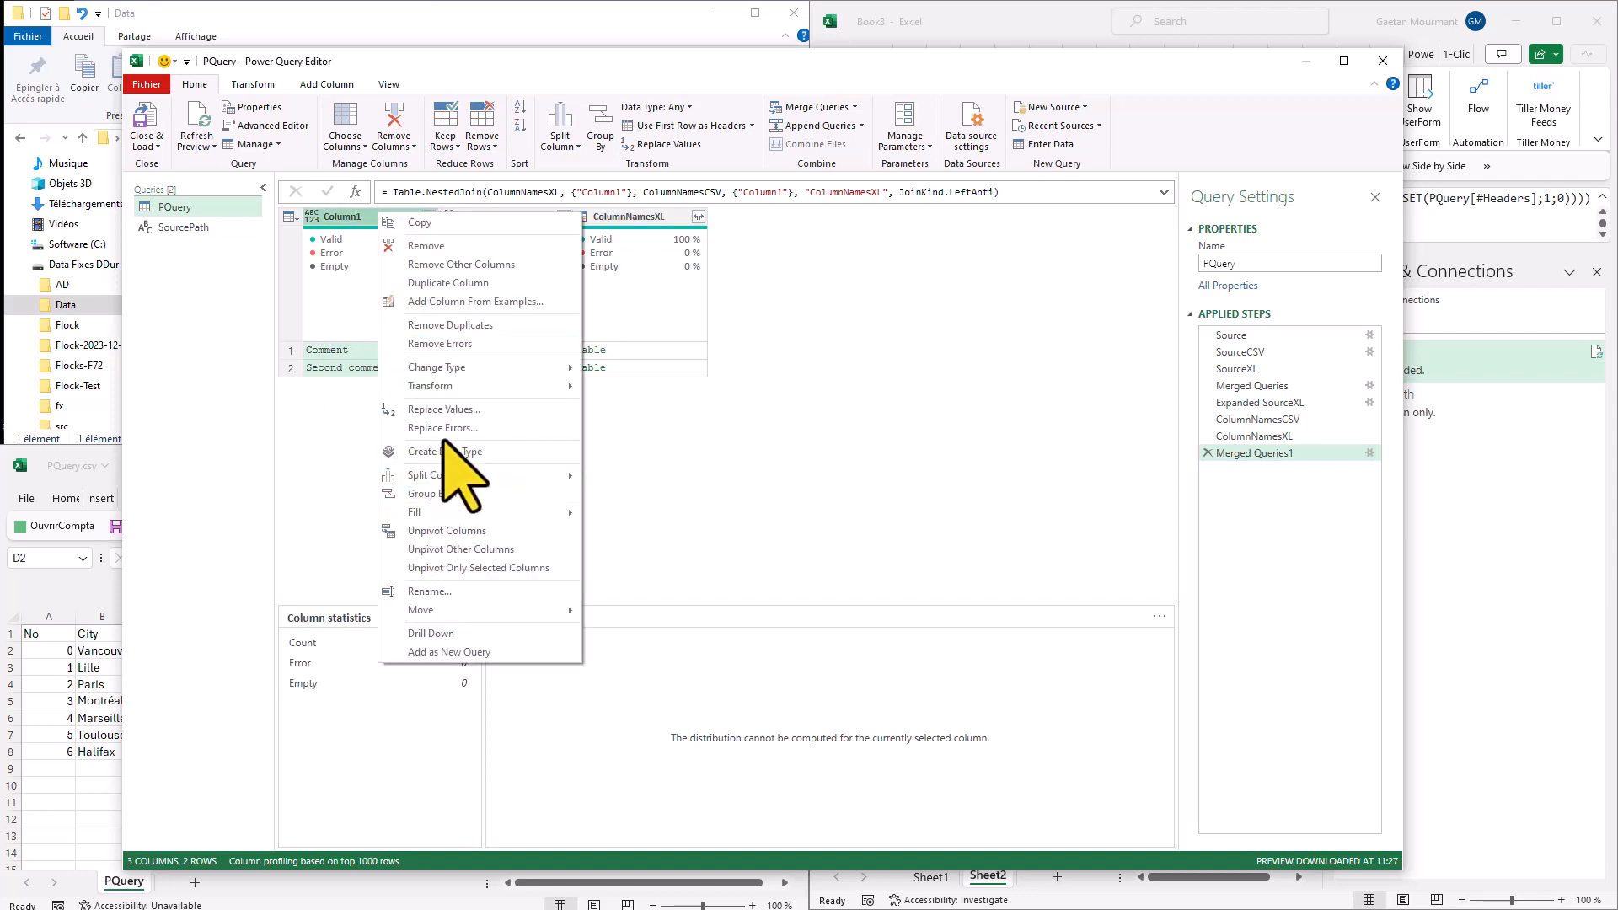
click(430, 633)
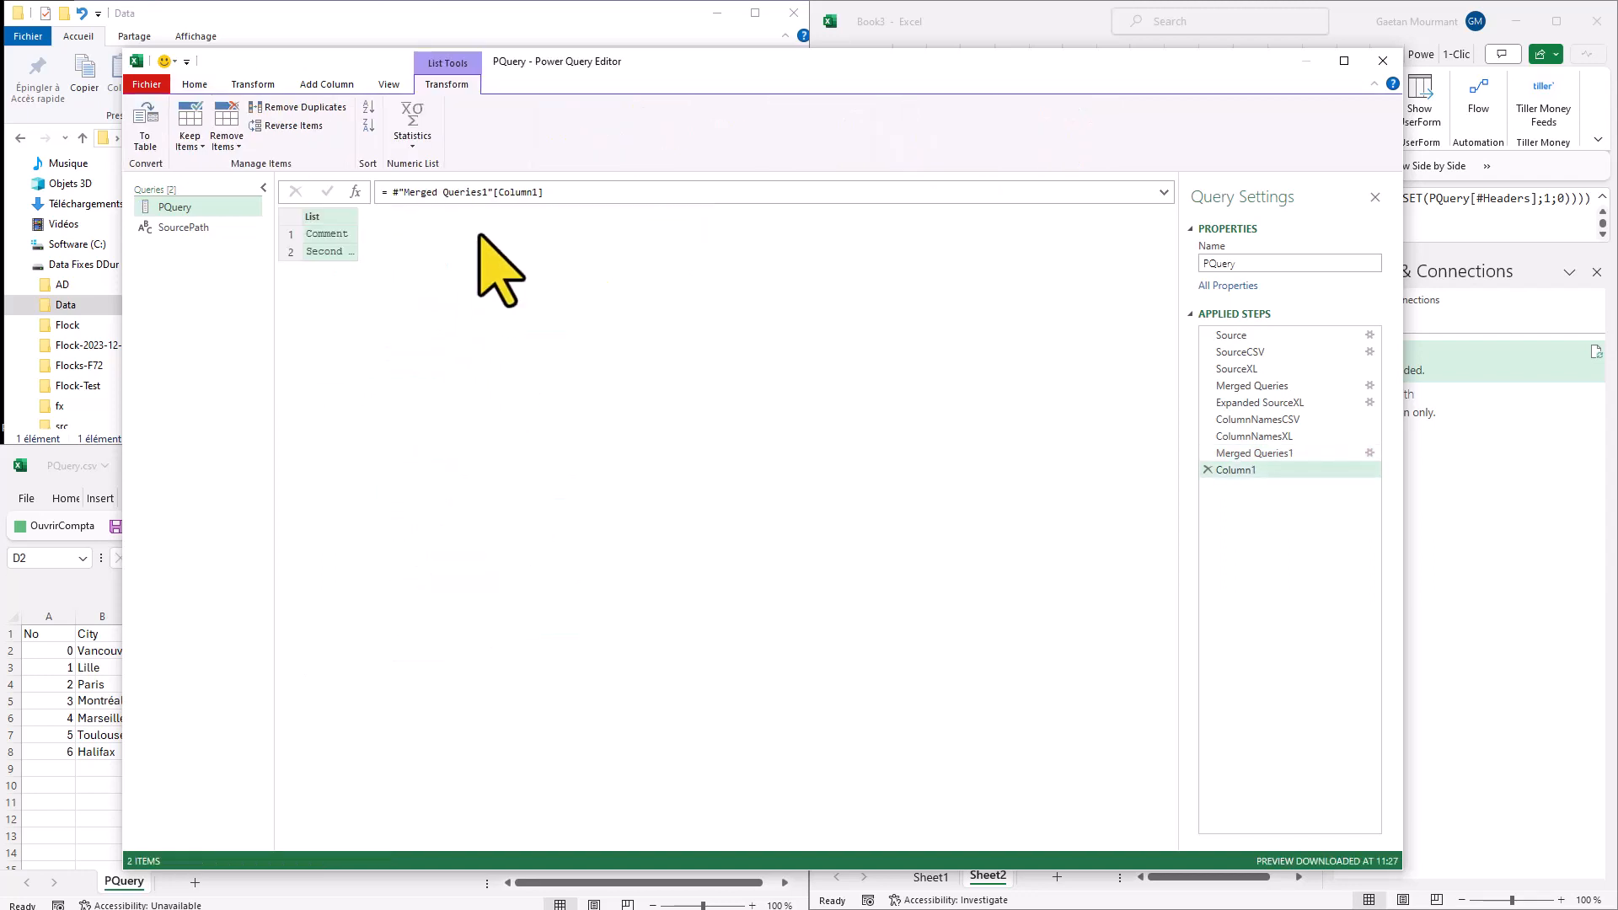
double_click(373, 219)
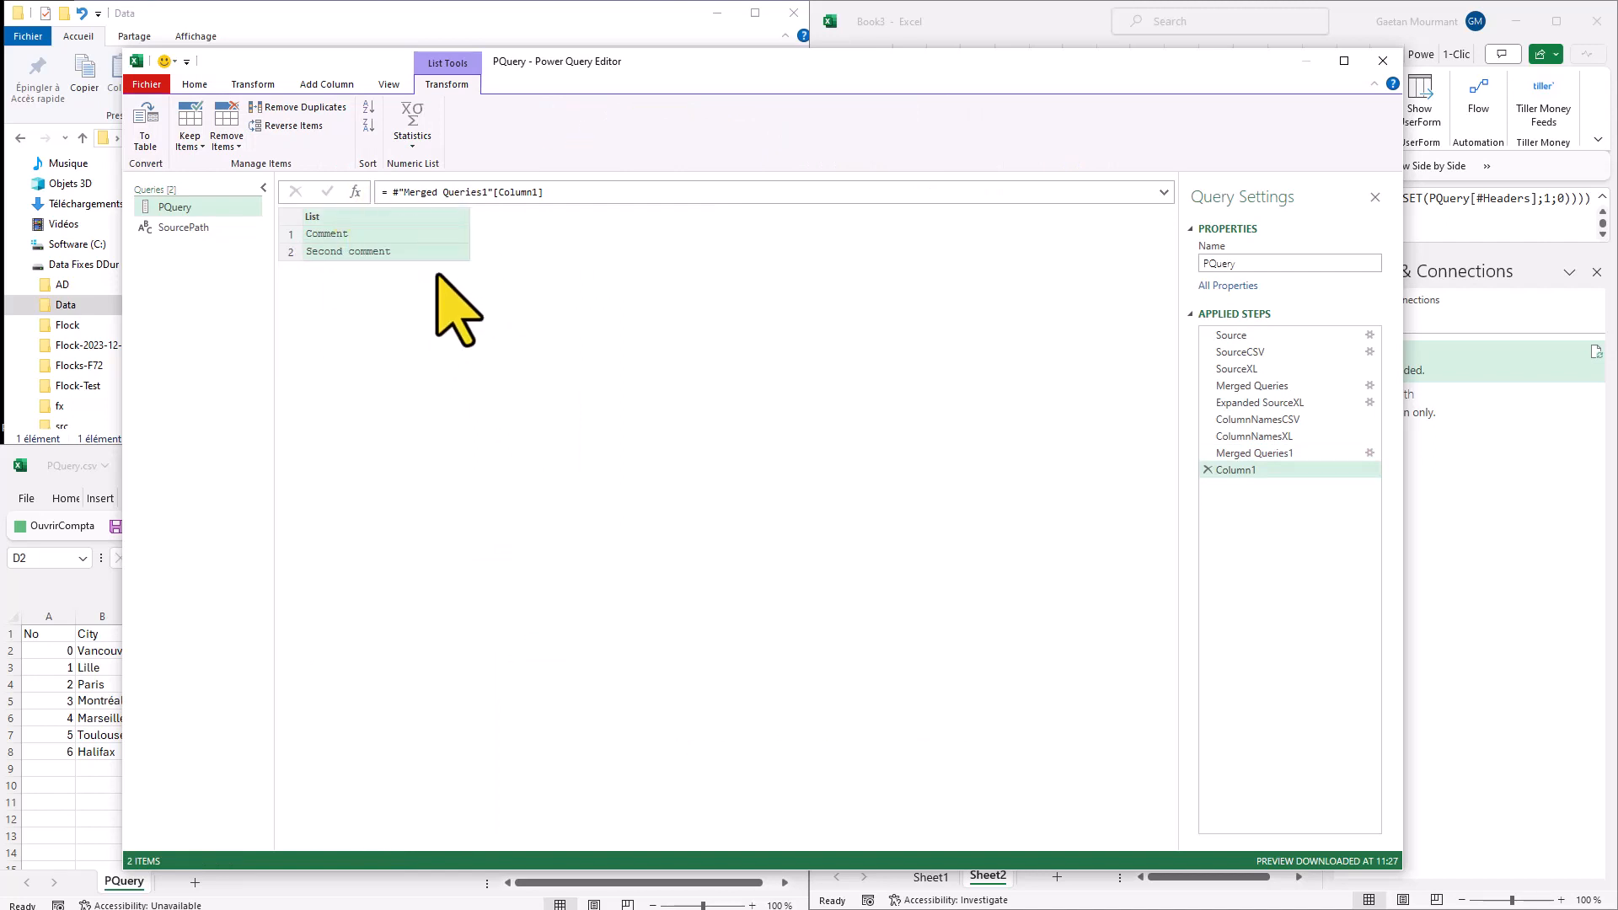
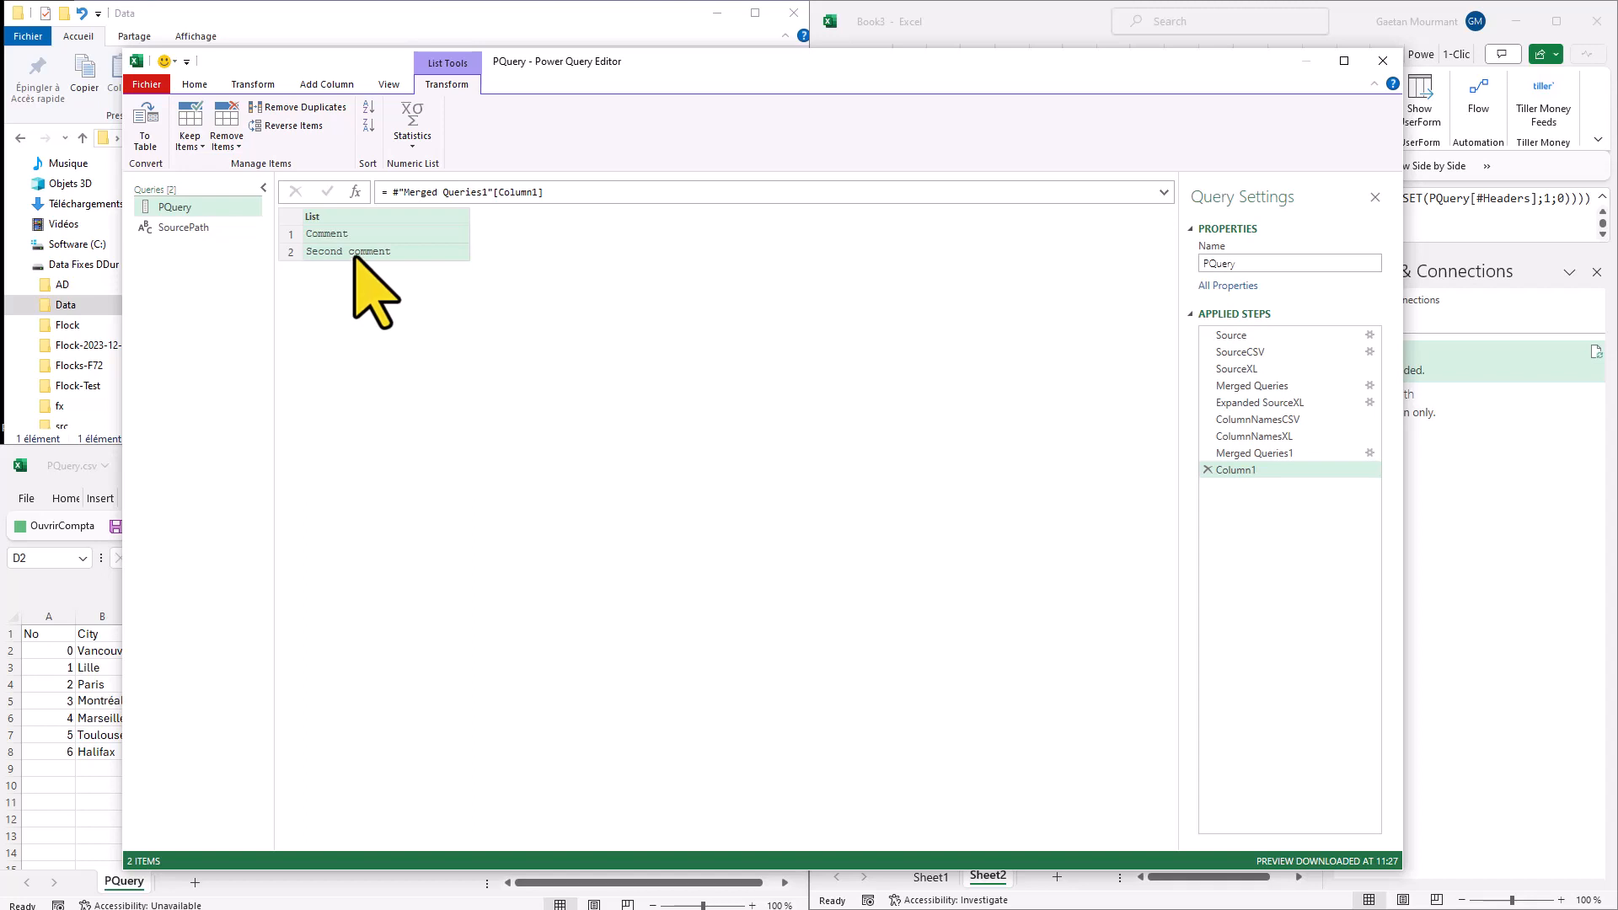
Rename the Column1 step definition as ColumnDataEnteredXL in PQuery's M code.
click(194, 84)
click(266, 126)
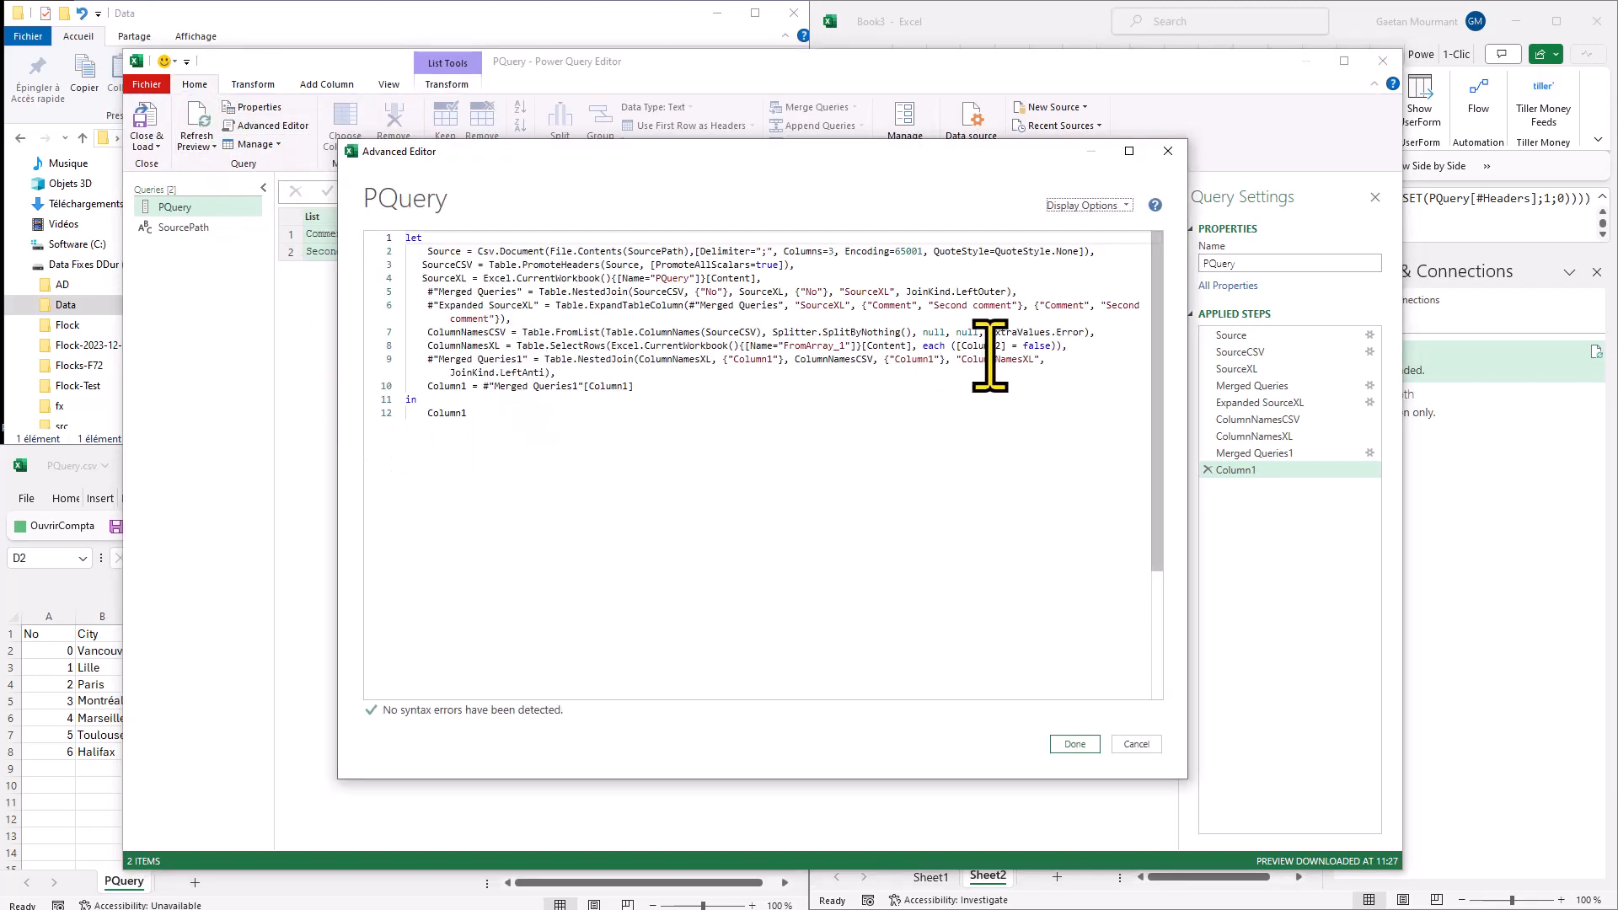
click(1083, 349)
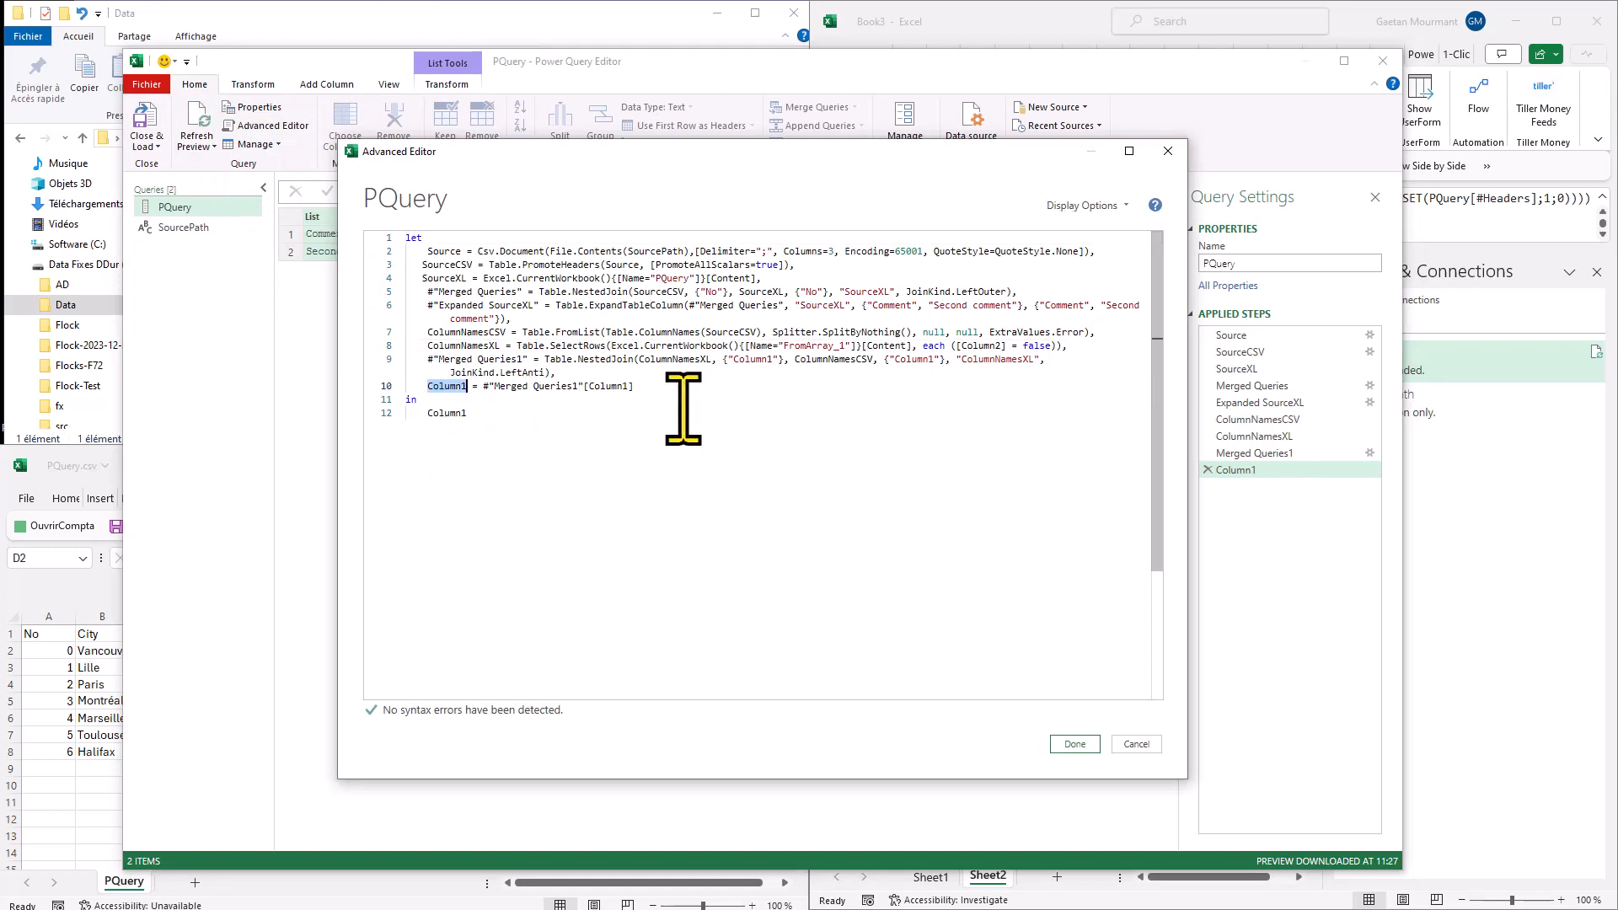
text(ColumnDataEnteredXL)
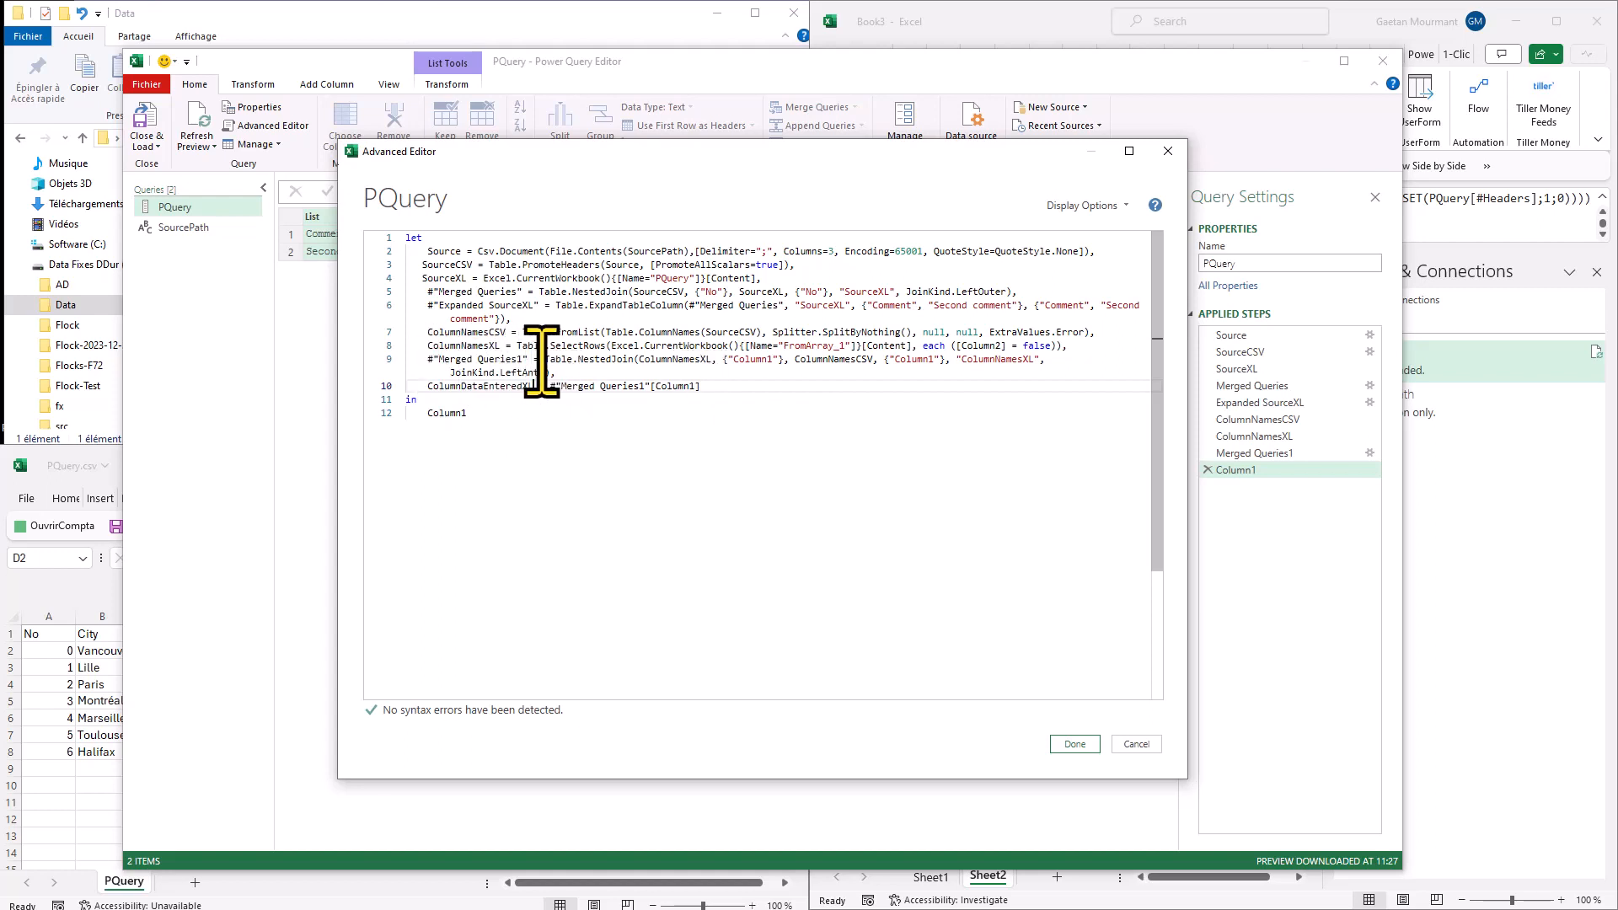
Move the Table.NestedJoin expression into the ColumnDataEnteredXL line in place of #"Merged Queries1", and delete the Merged Queries1 line.
drag(544, 360, 551, 374)
key(ctrl+c)
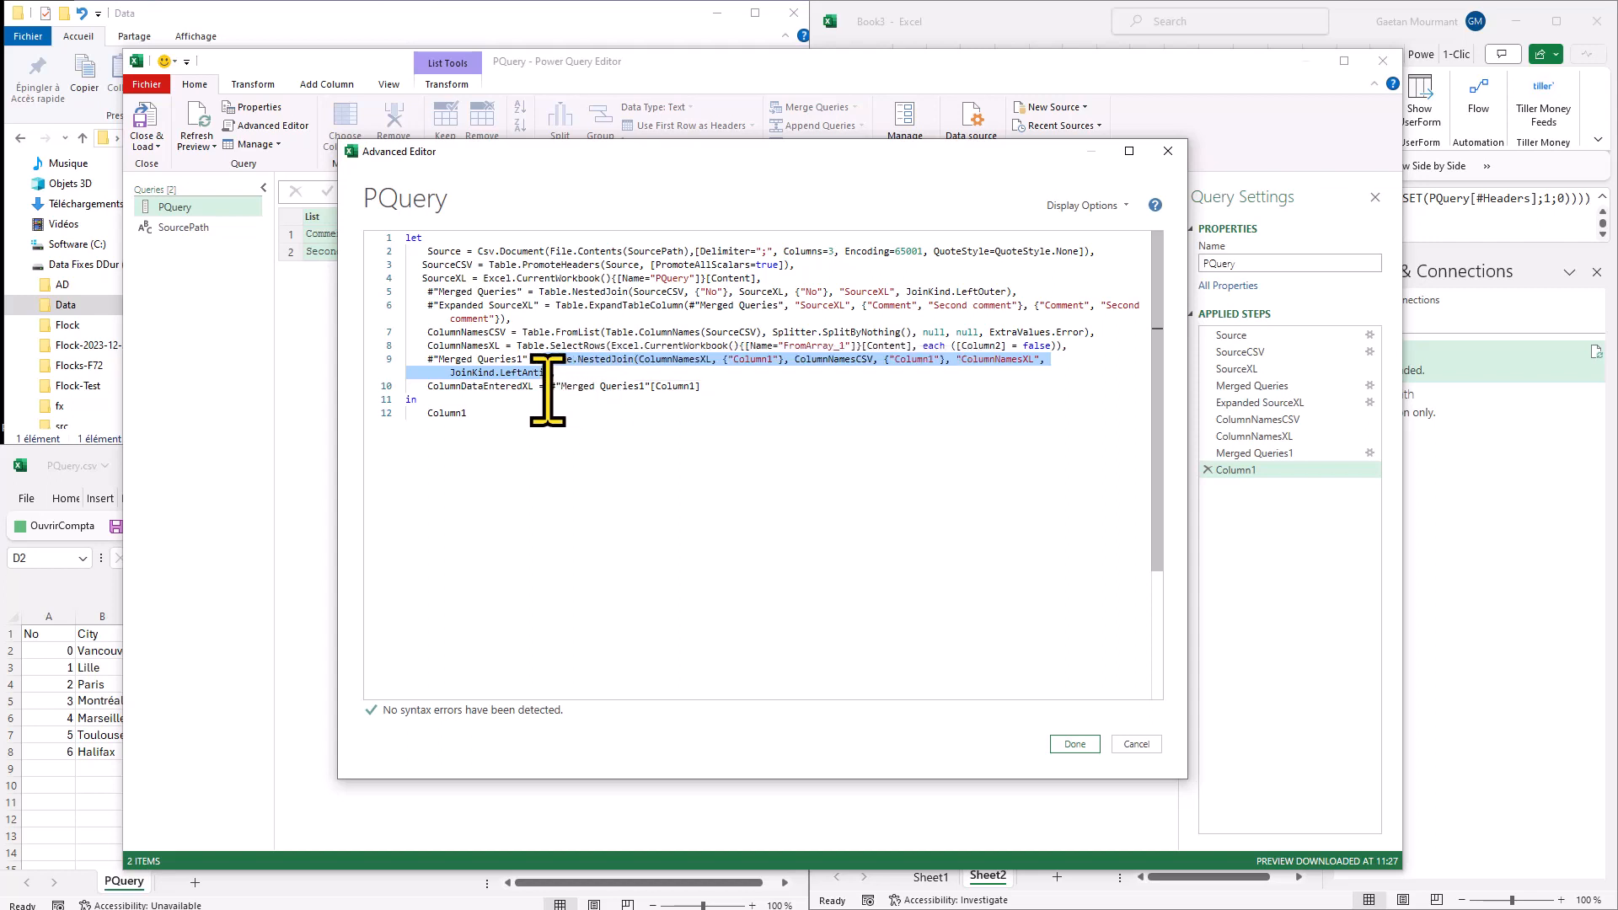
drag(549, 387, 652, 387)
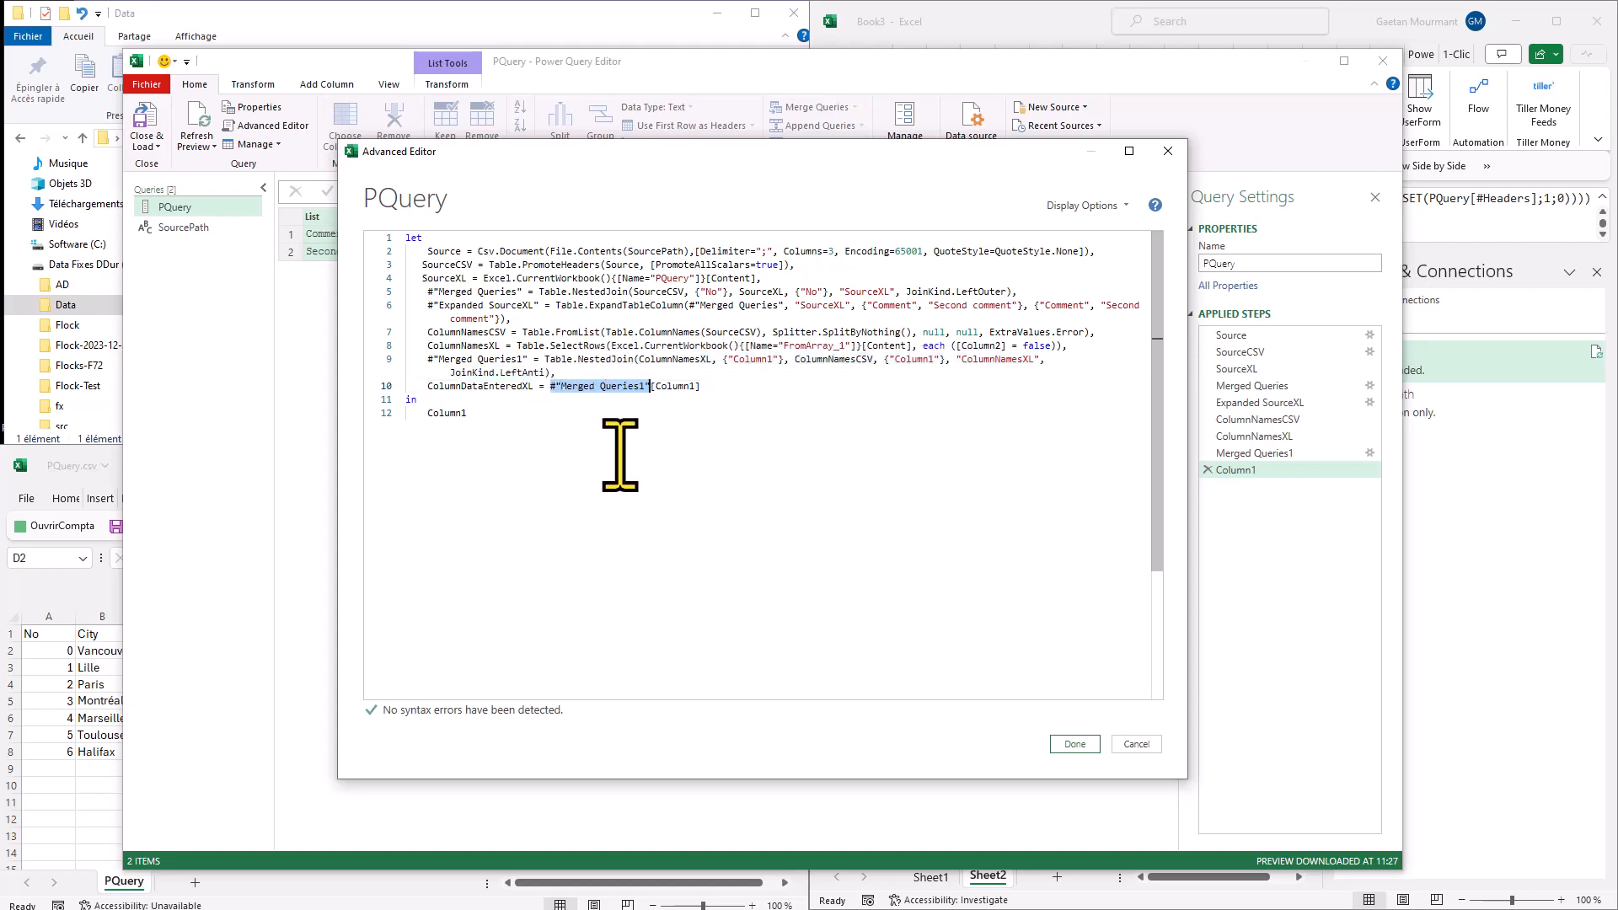
key(ctrl+v)
drag(555, 374, 348, 361)
key(Delete)
key(Delete)
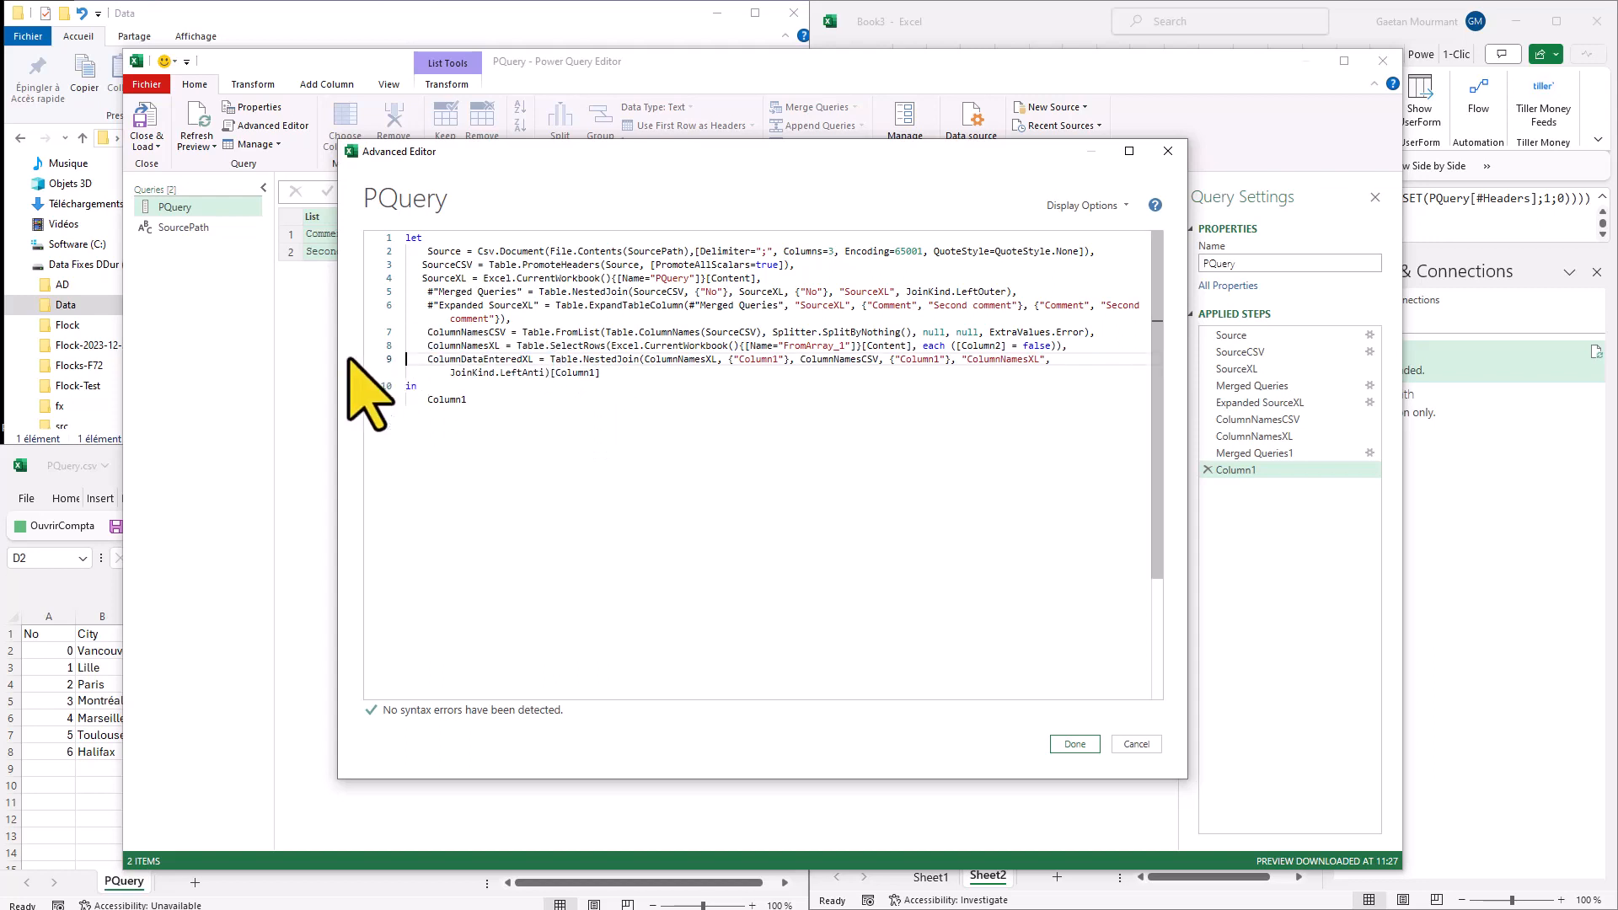
Set ColumnDataEnteredXL as PQuery's output in place of Column1 and apply the M code.
double_click(504, 360)
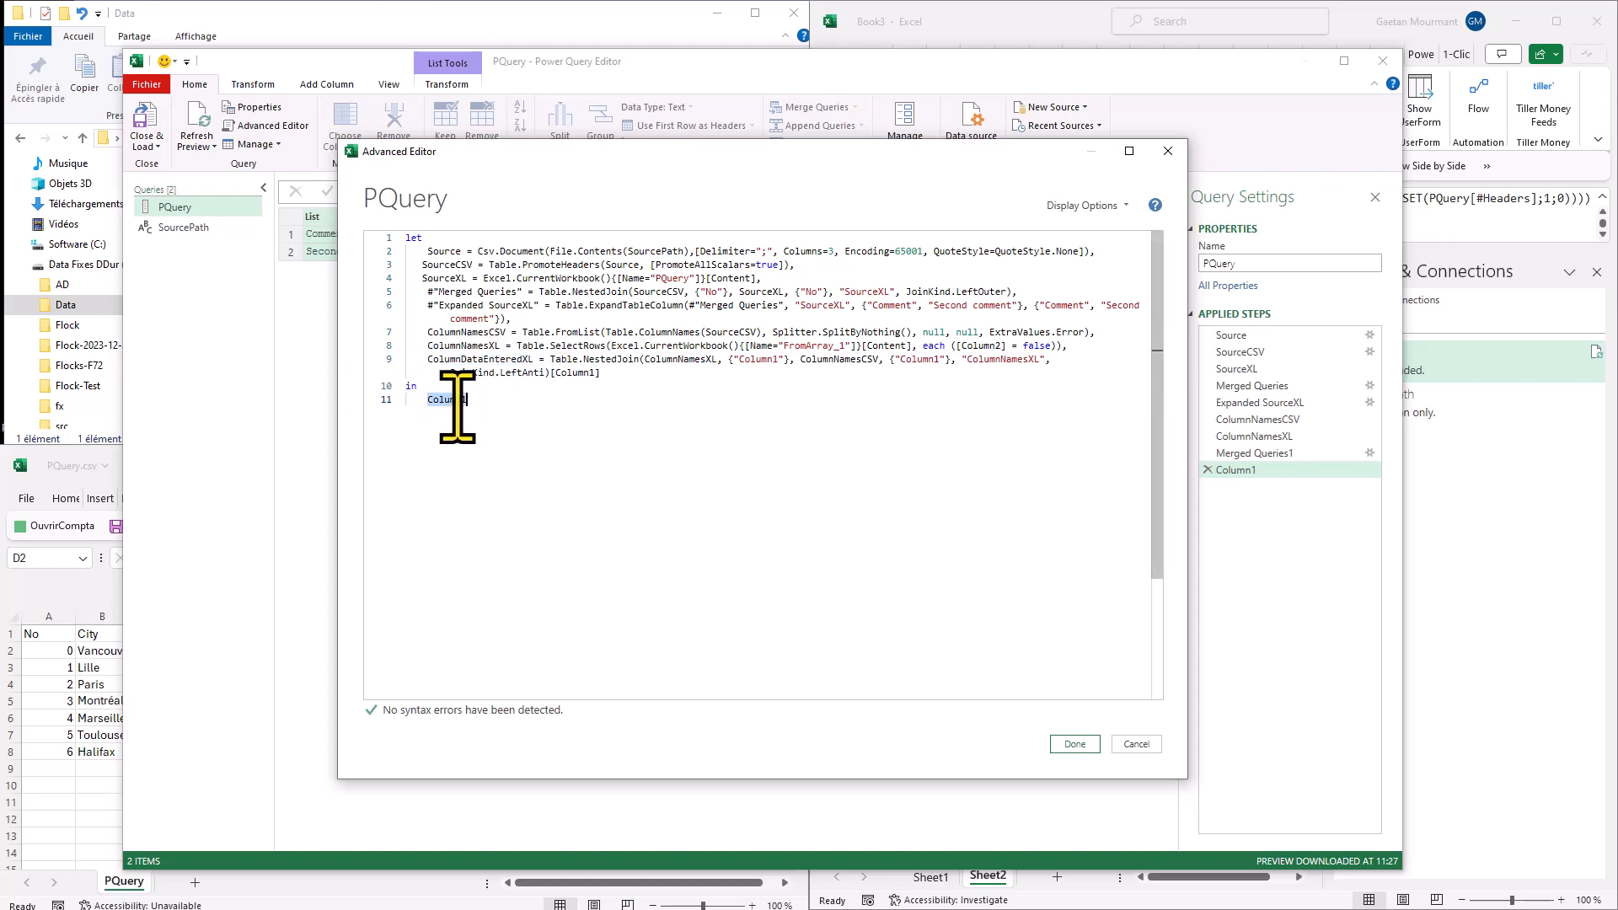
text(ColumnDataEnteredXL)
click(1074, 744)
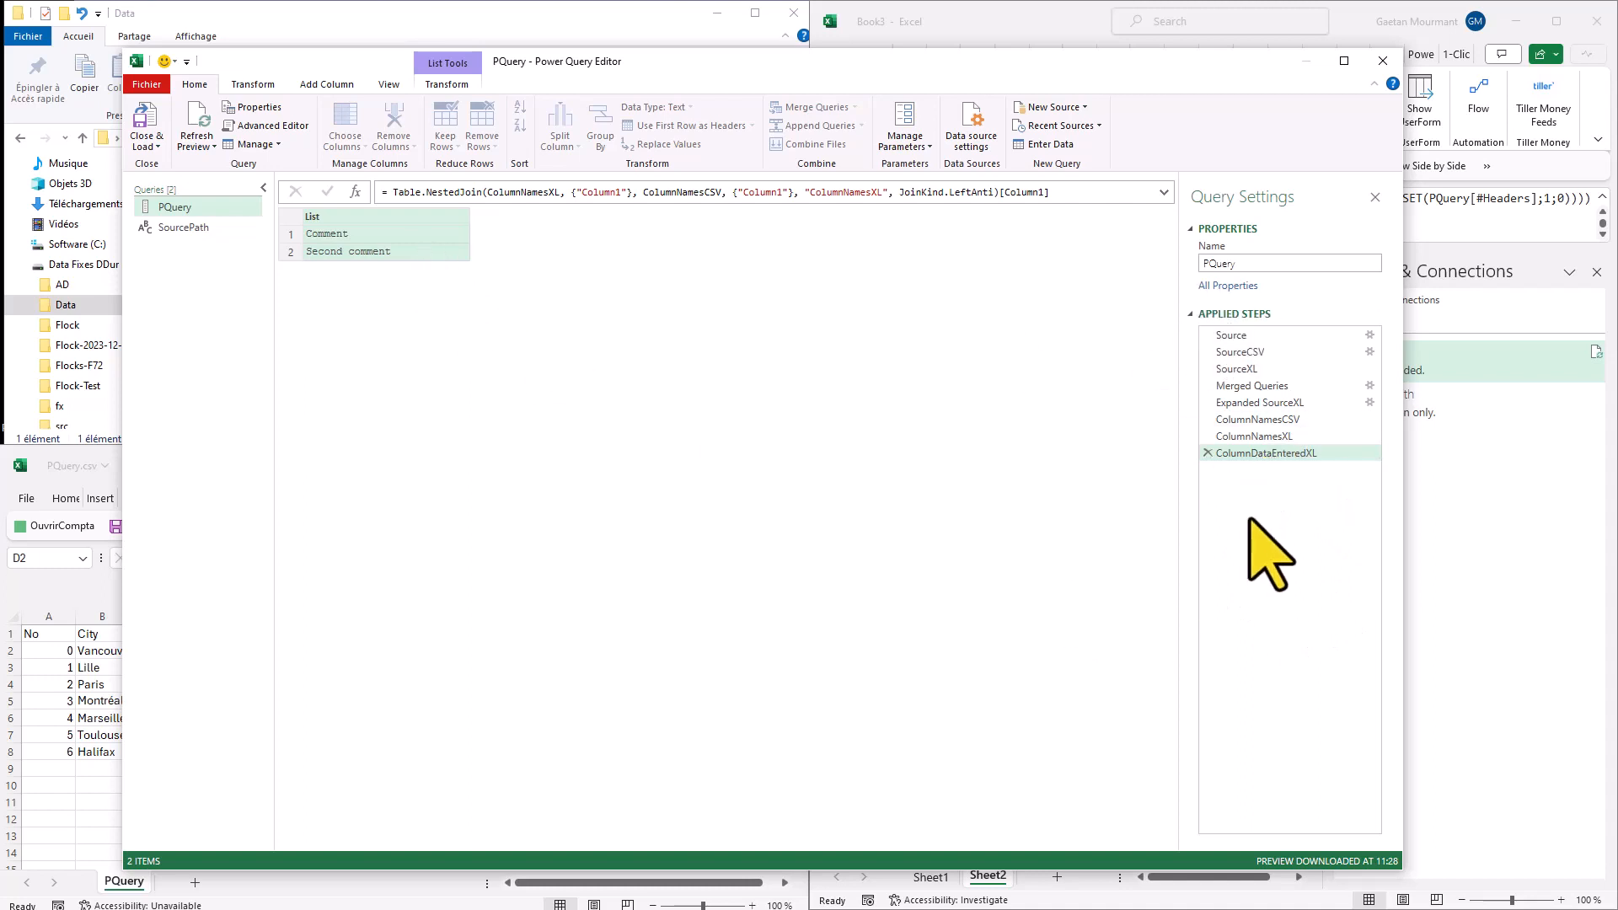
Rename the ColumnDataEnteredXL step as ListColumnDataEnteredXL.
right_click(1292, 455)
click(1303, 491)
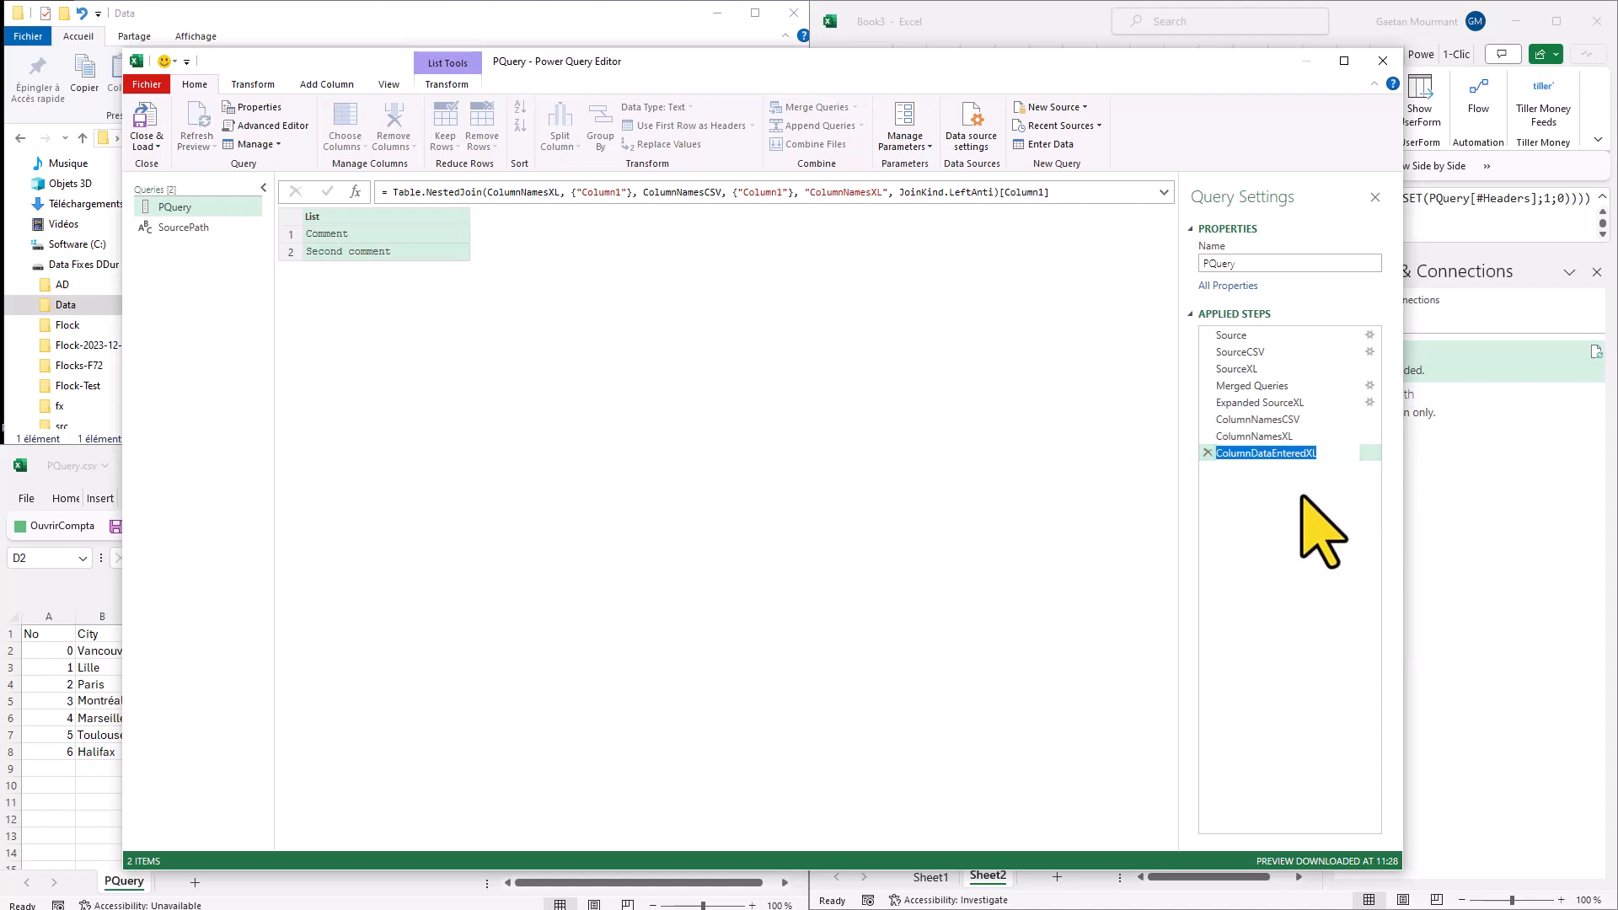
key(Return)
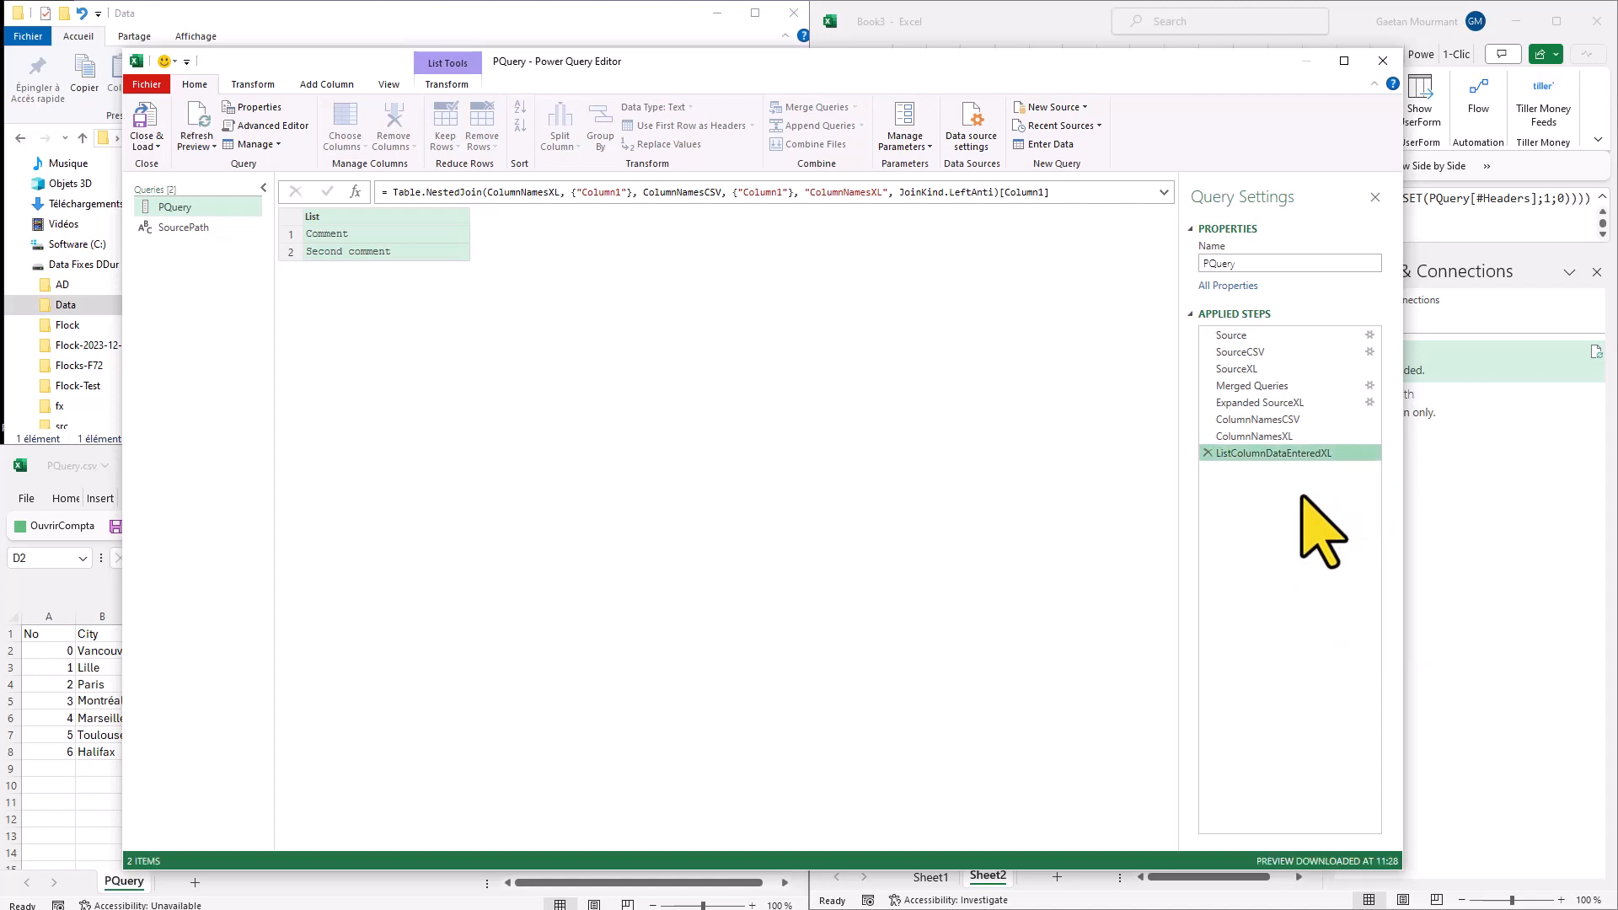
Compare the hard-coded column names in the Expanded SourceXL formula with the ListColumnDataEnteredXL list.
click(1270, 404)
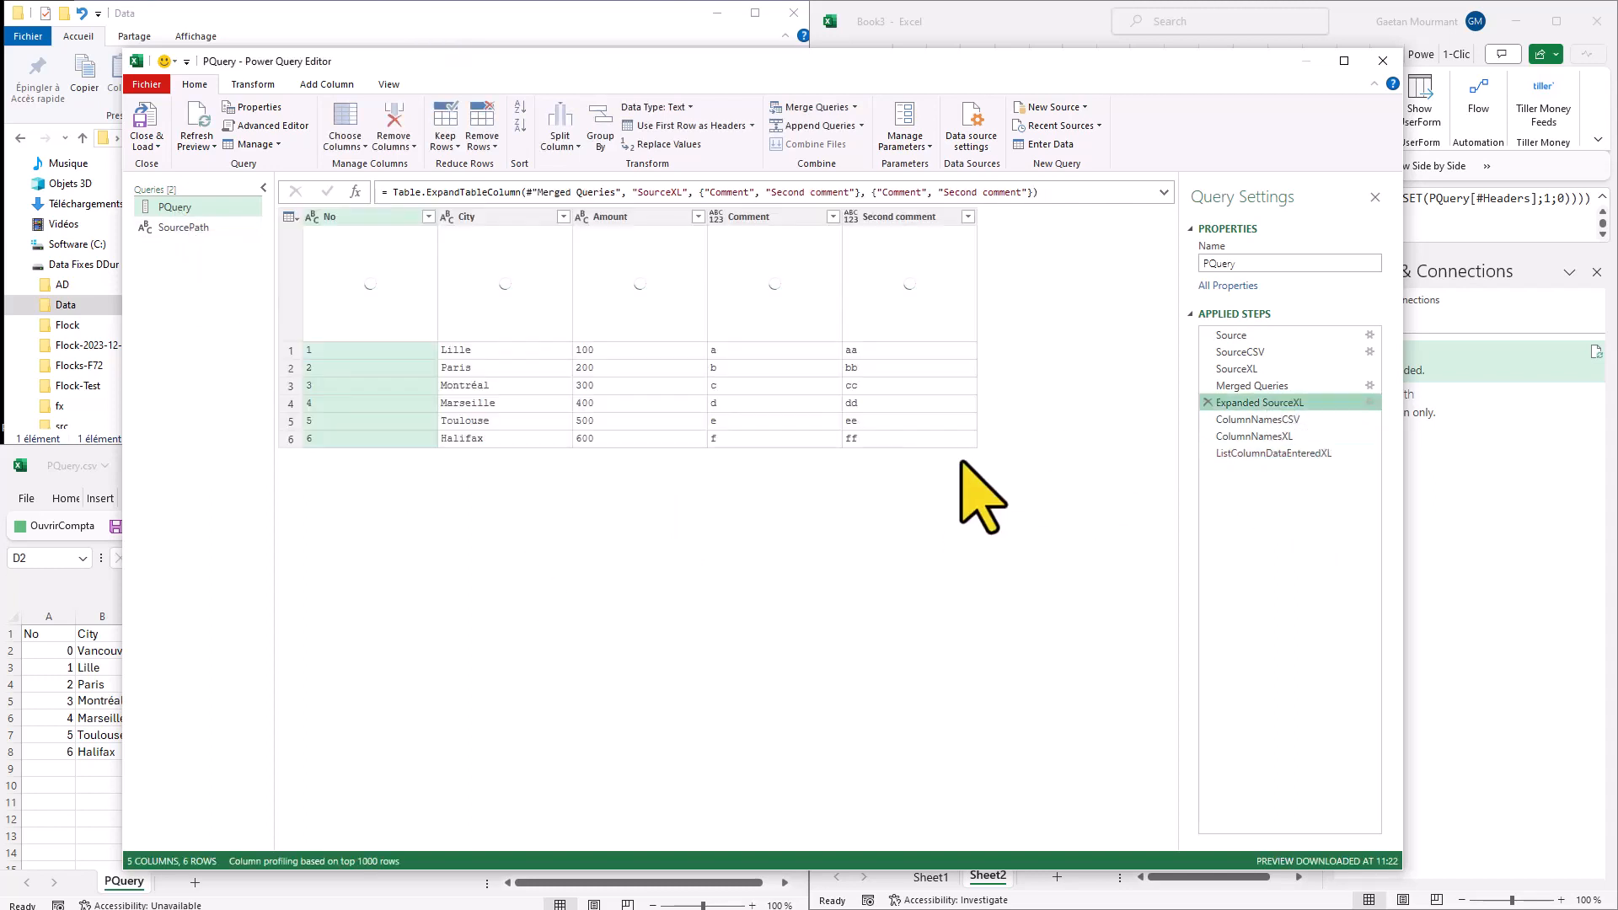
click(701, 192)
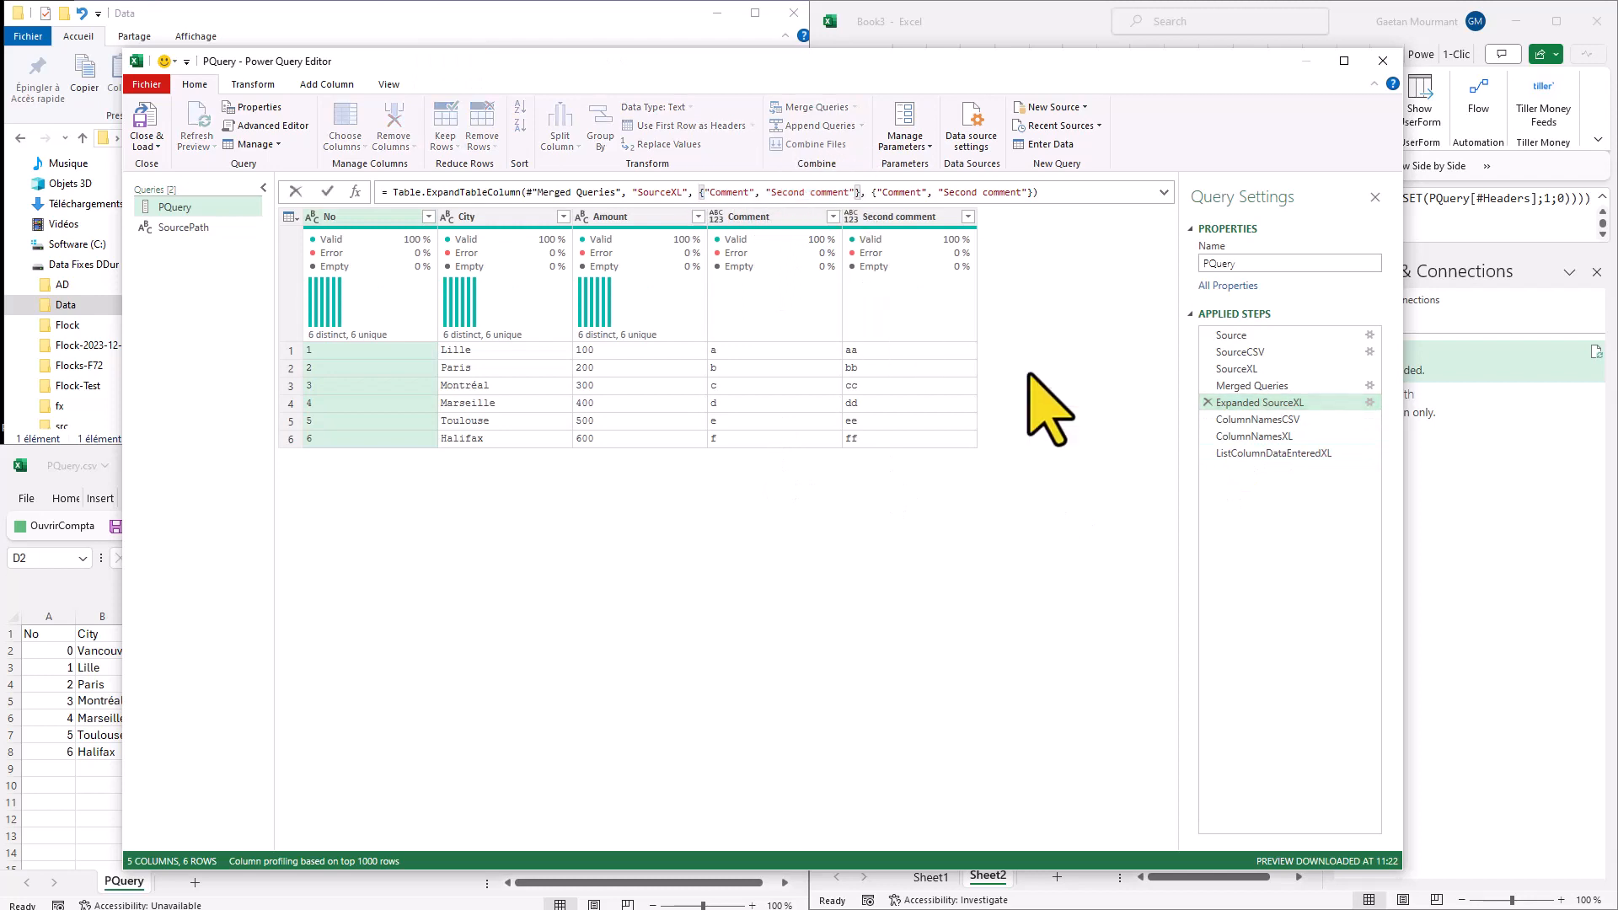
click(1272, 403)
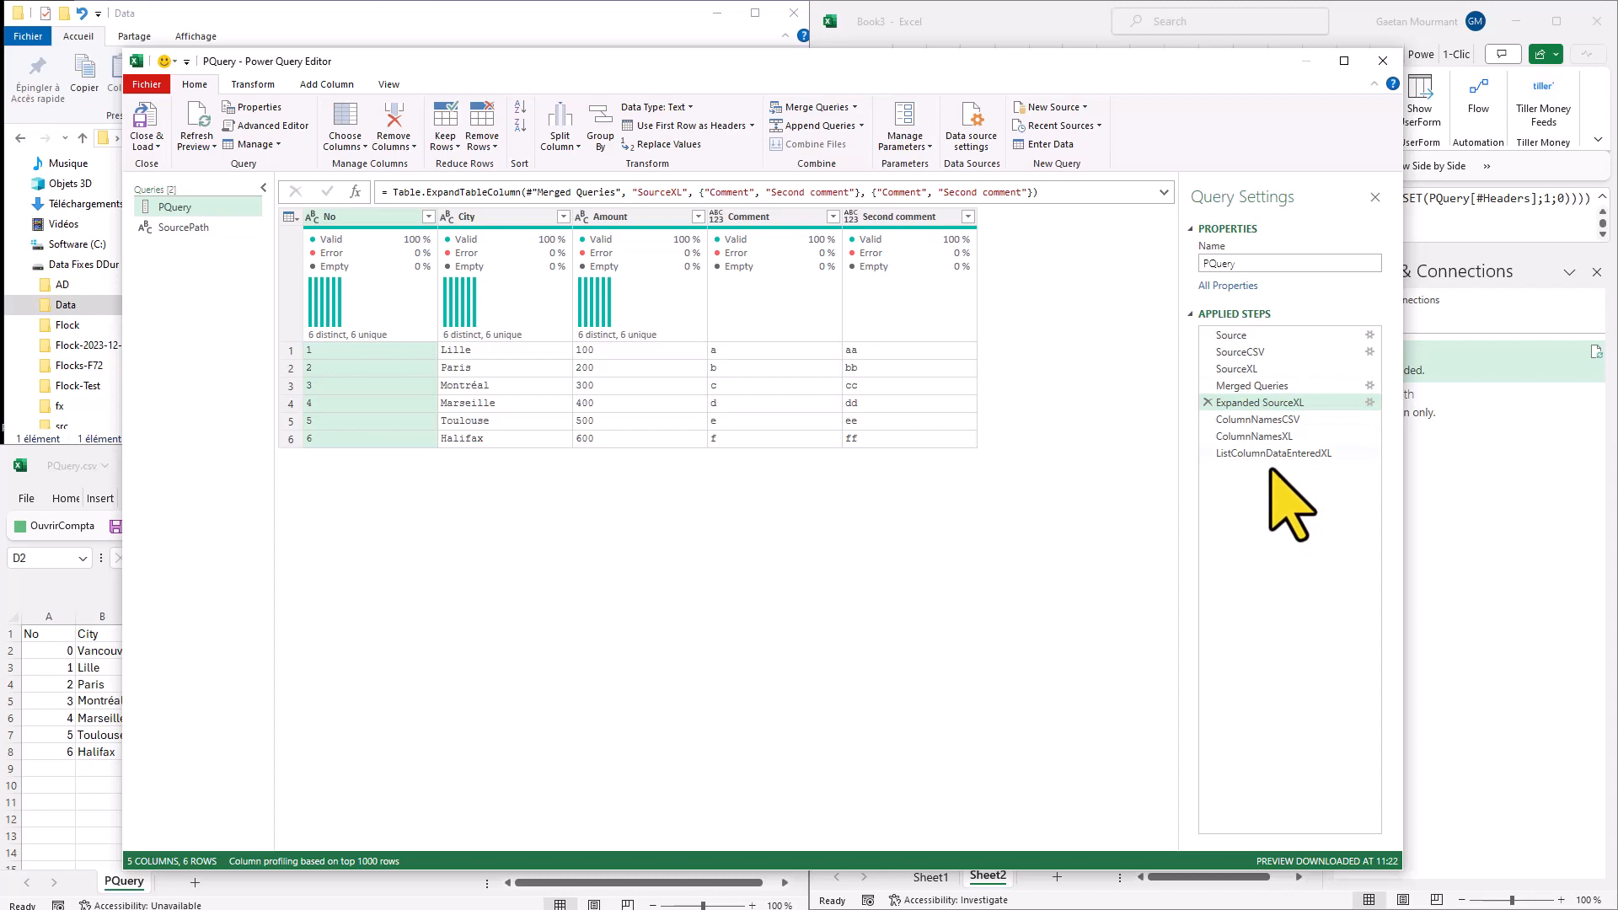
click(1263, 455)
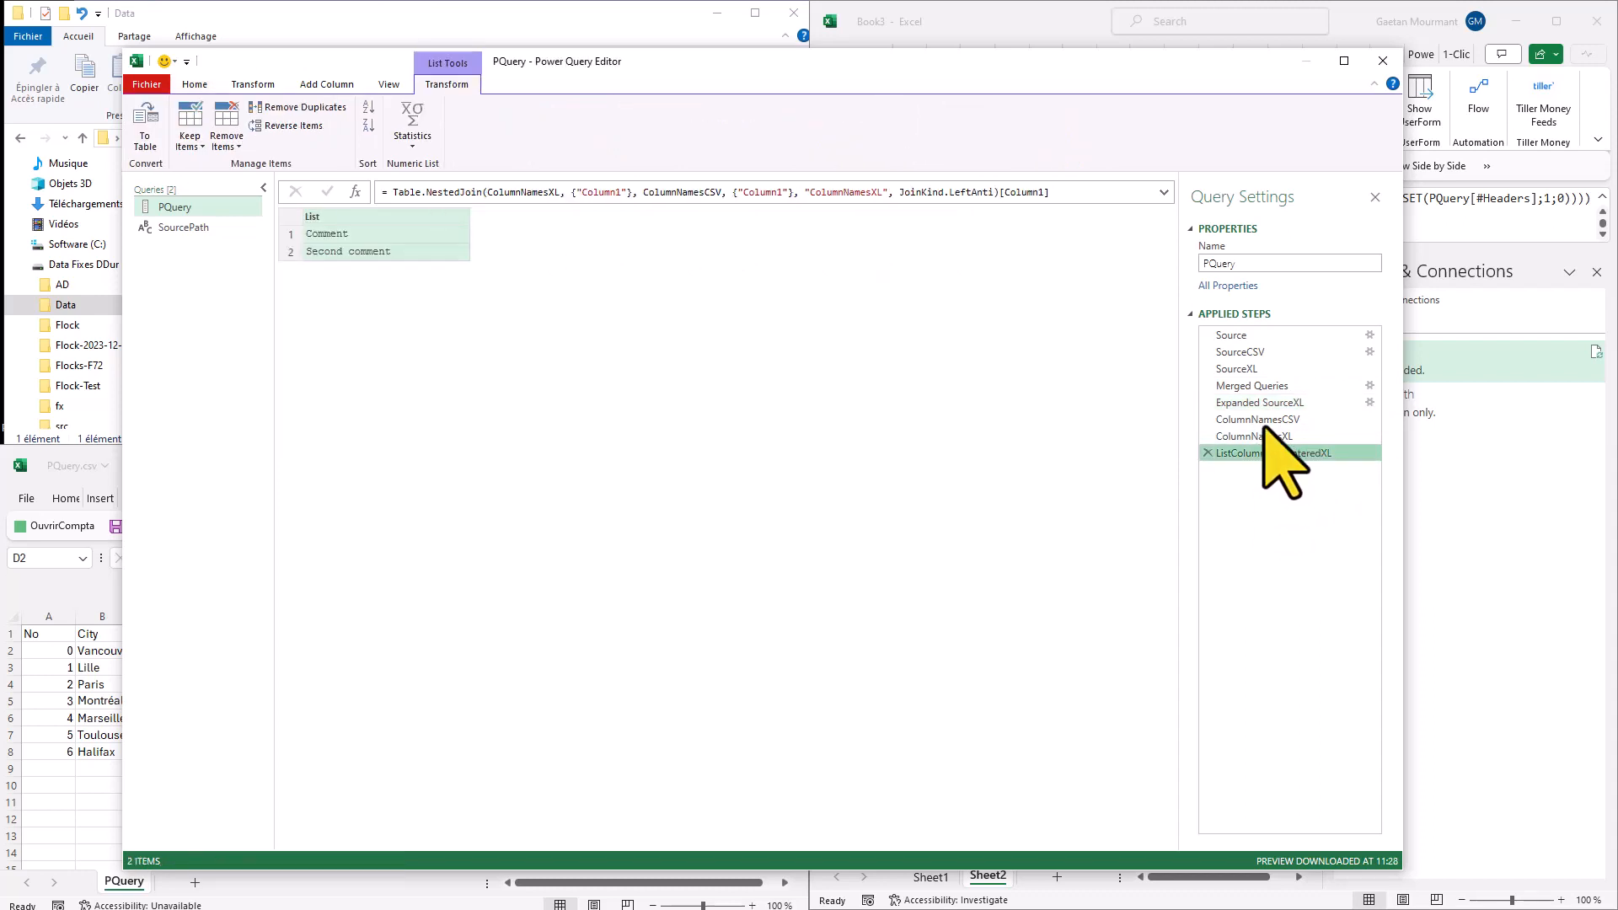
In PQuery's M code, move the Merged Queries Table.NestedJoin expression into the Expanded SourceXL line in place of the #"Merged Queries" reference.
click(195, 85)
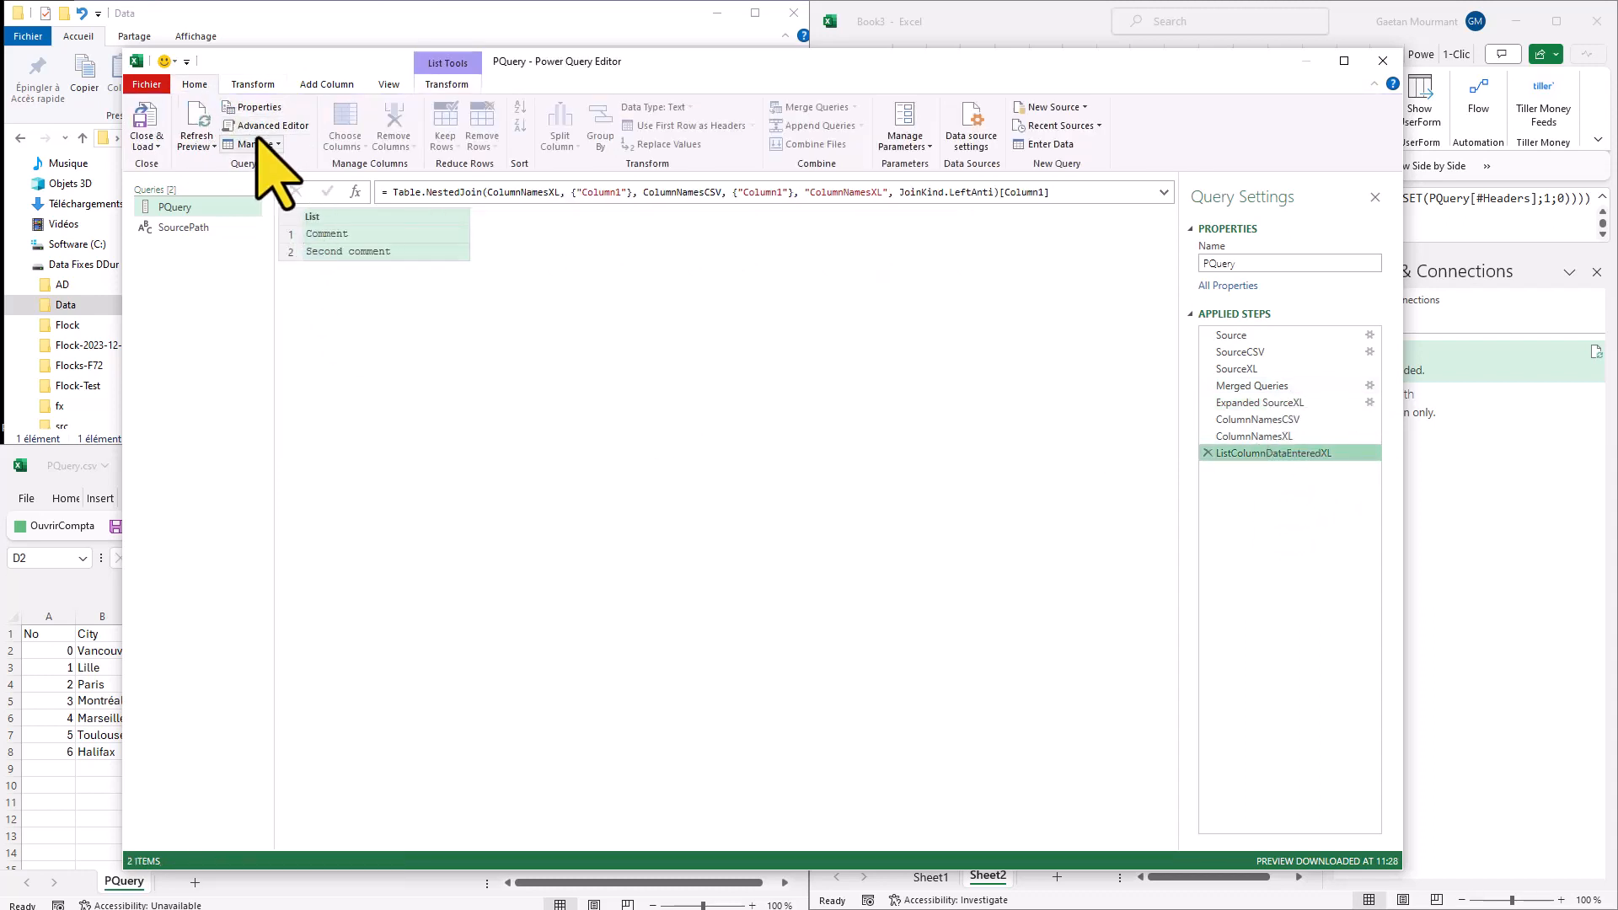
click(266, 125)
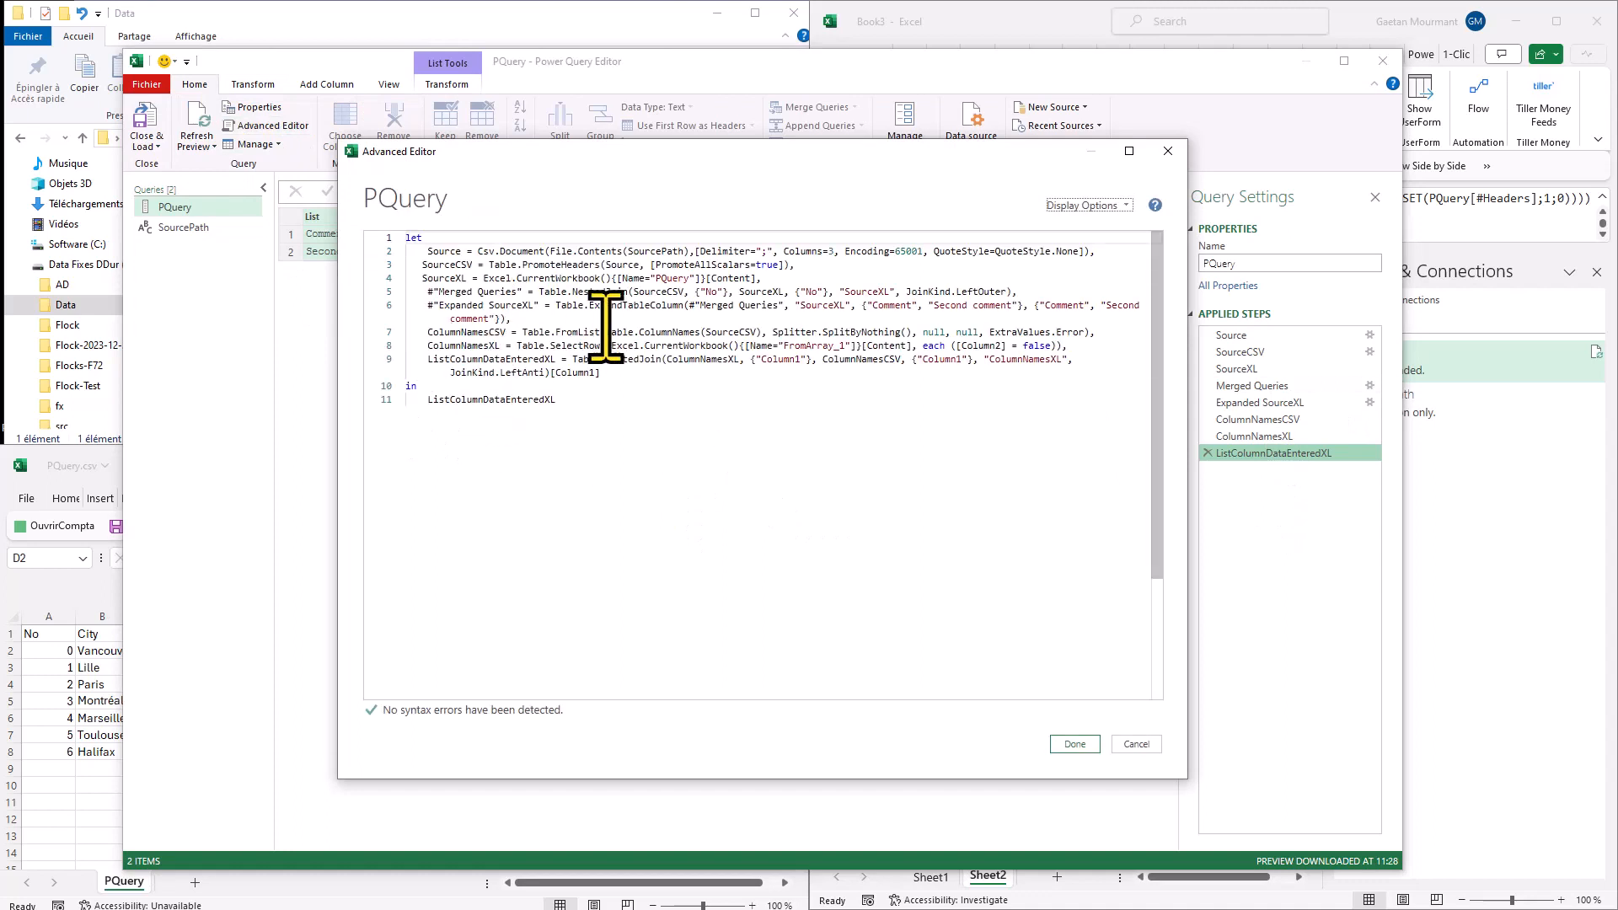
double_click(480, 305)
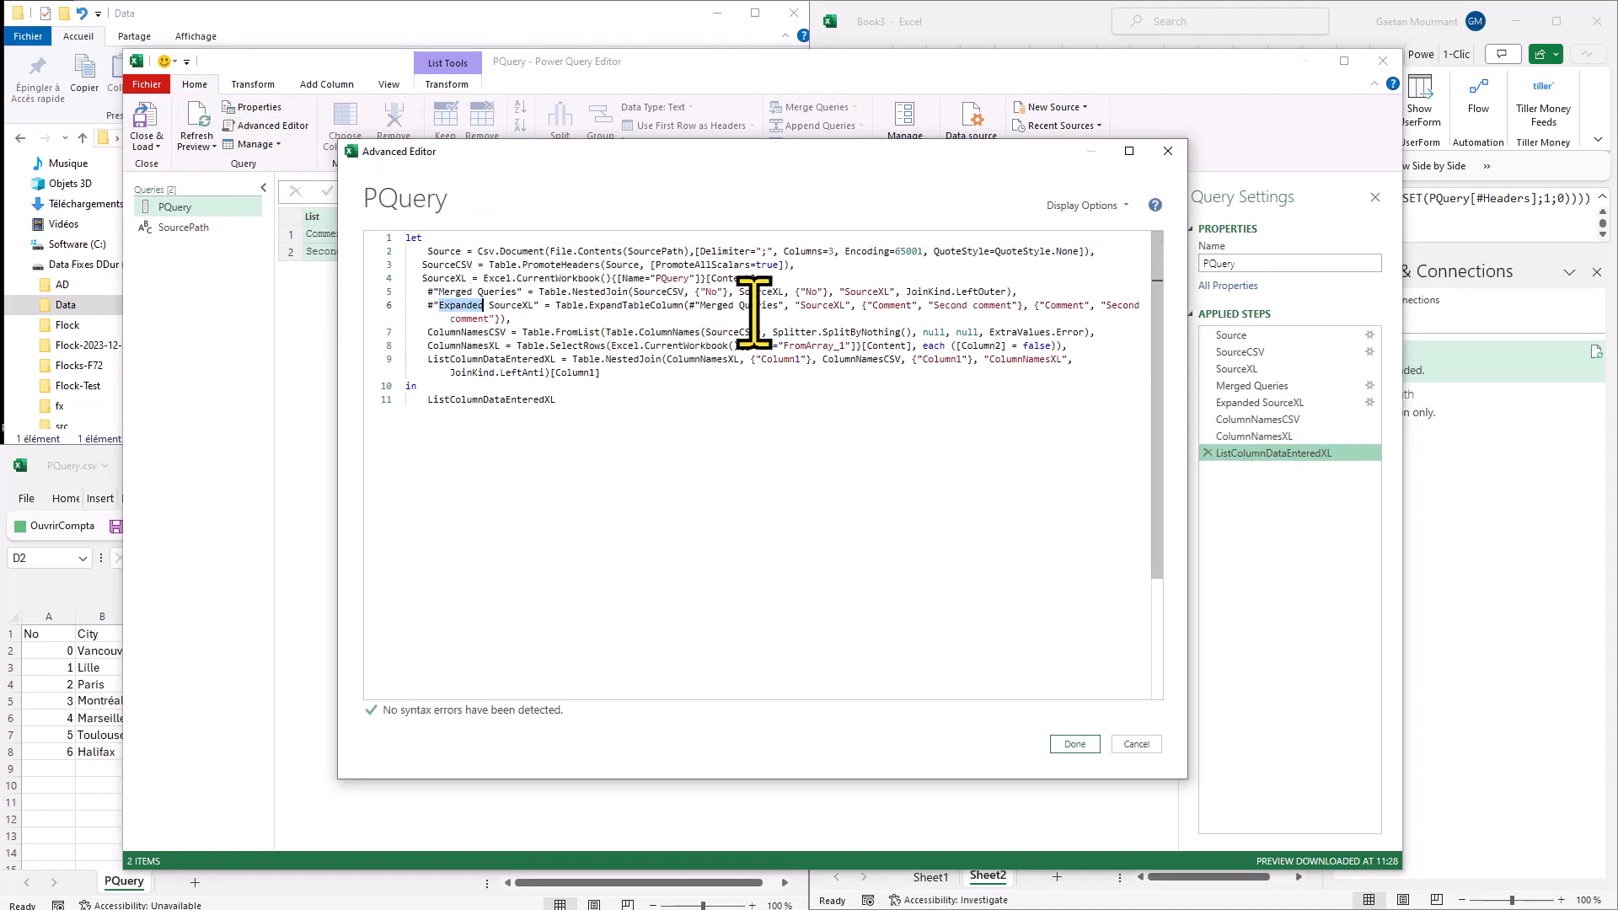
click(1013, 292)
shift+click(539, 291)
key(ctrl+c)
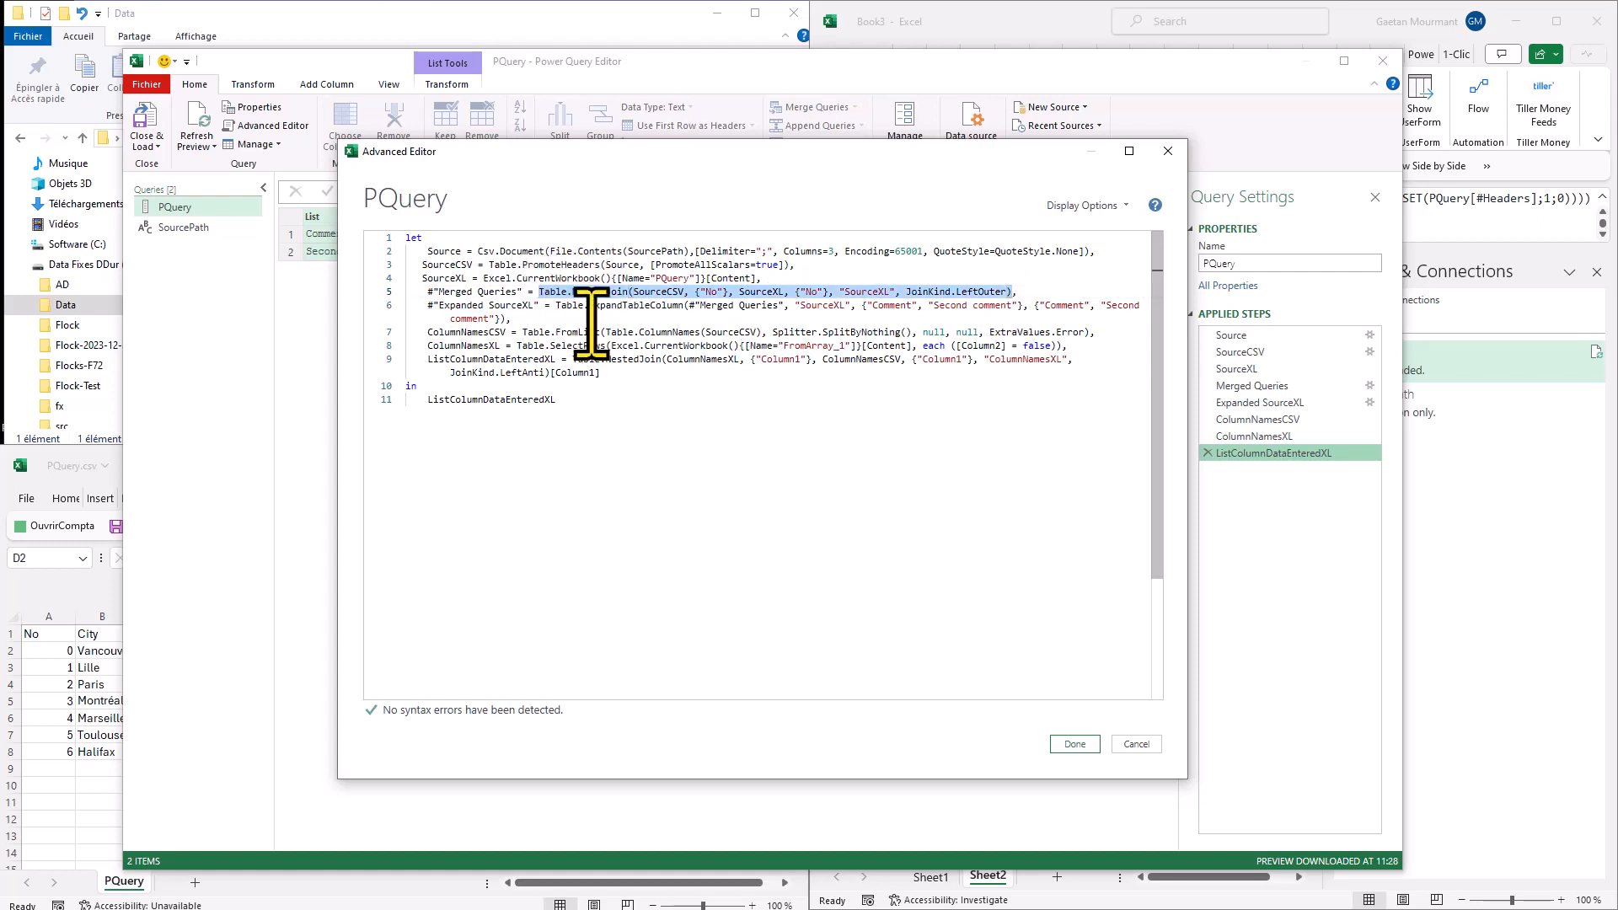
key(Delete)
drag(687, 306, 754, 307)
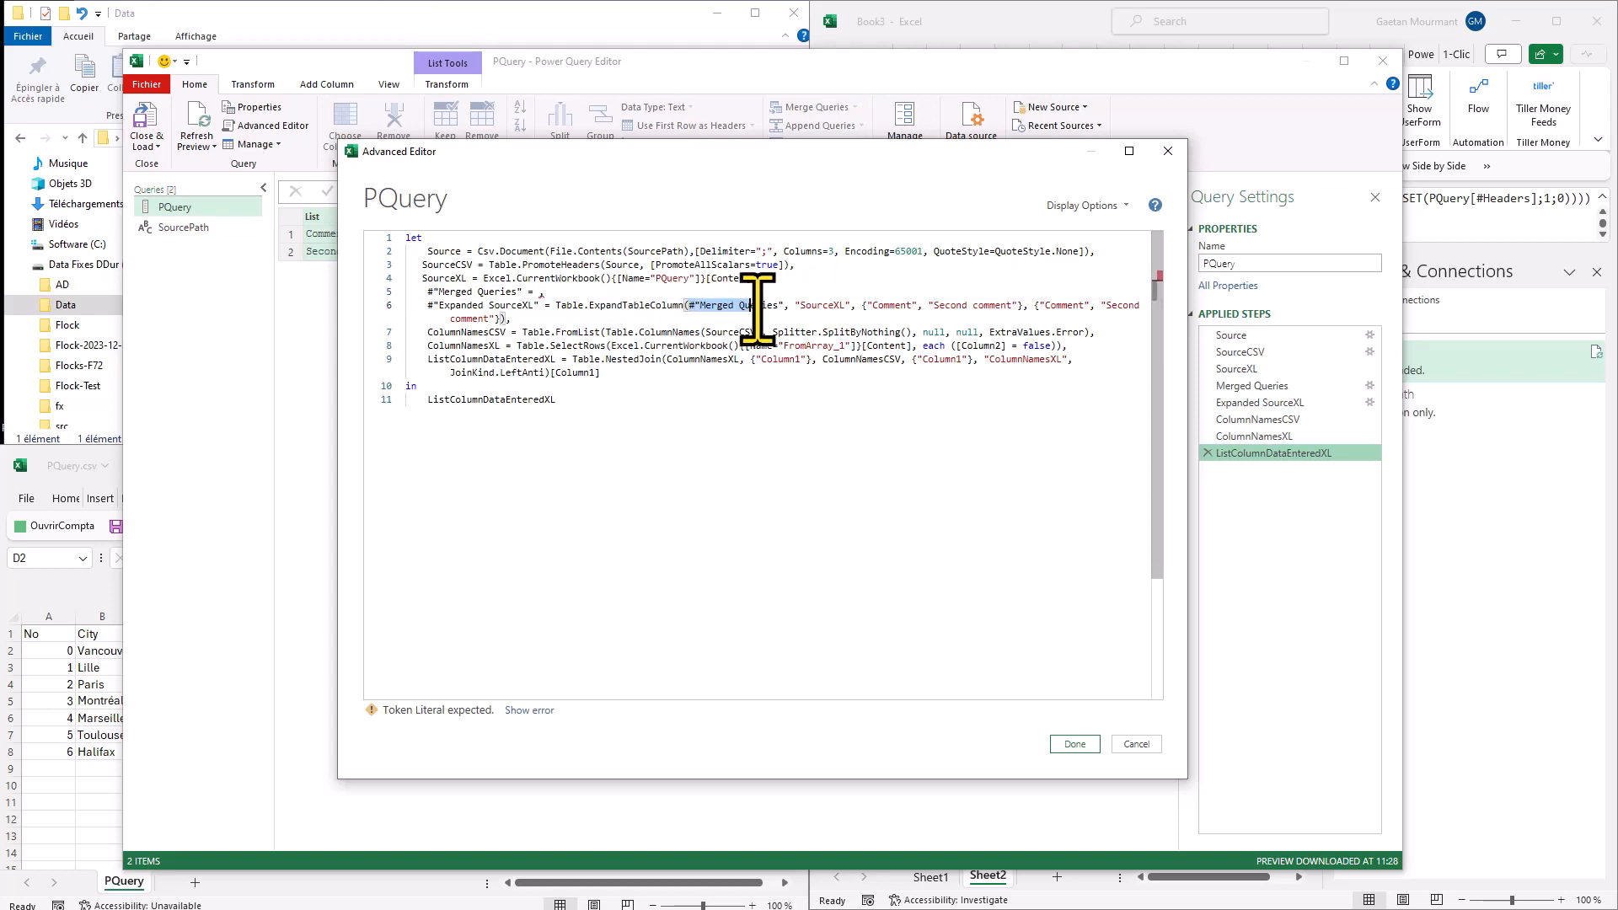
key(ctrl+v)
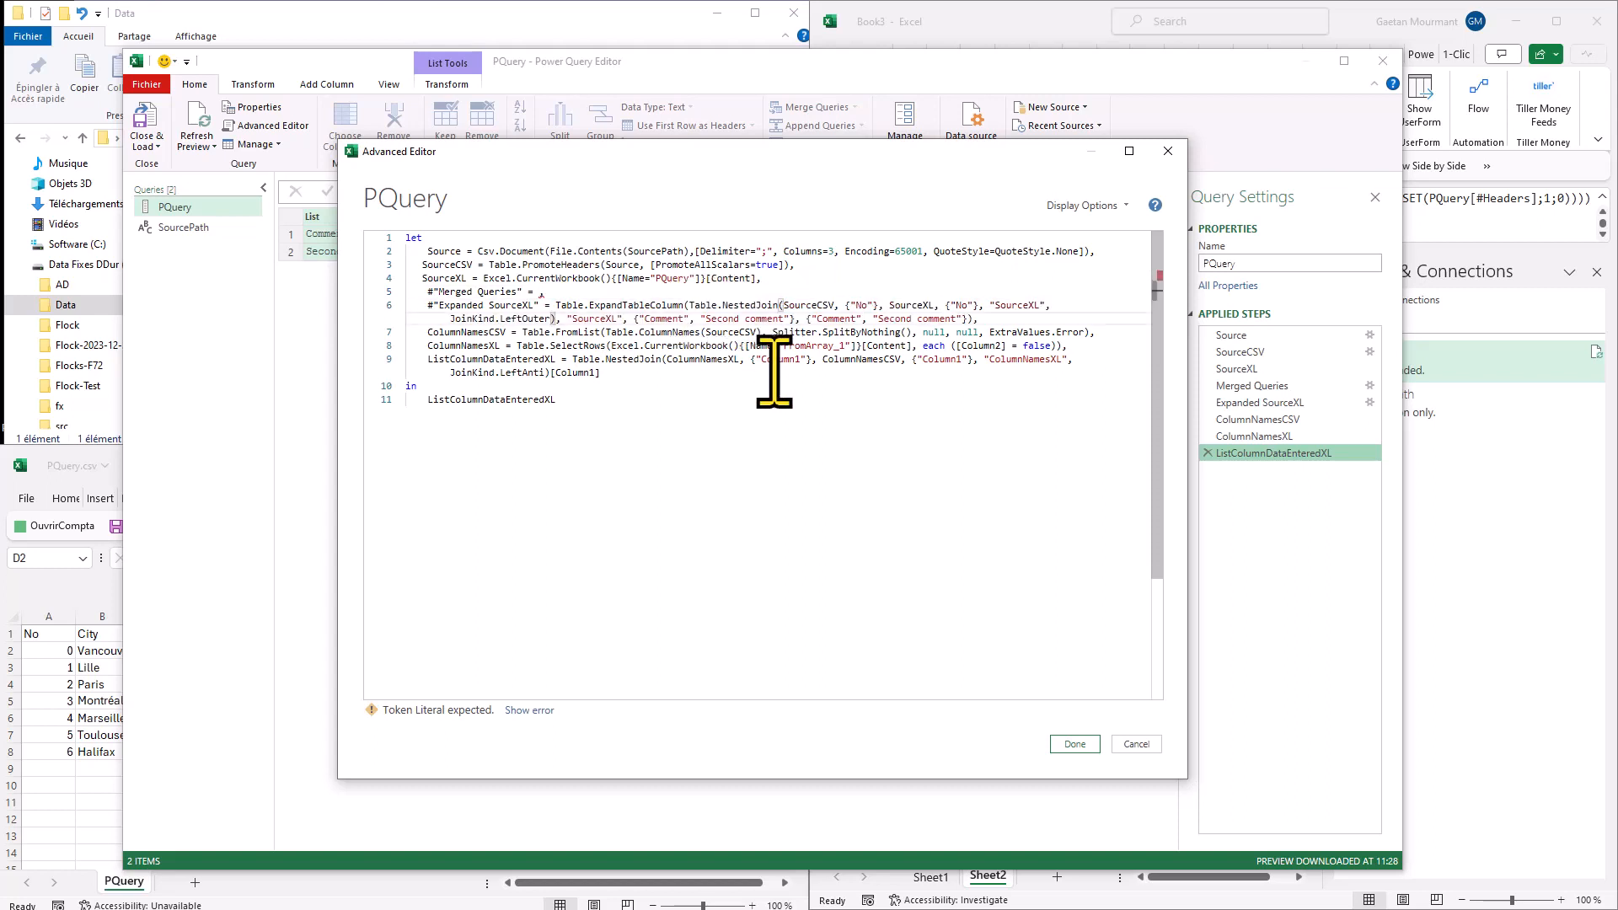
Delete the emptied Merged Queries line and apply the M code.
drag(544, 292, 381, 292)
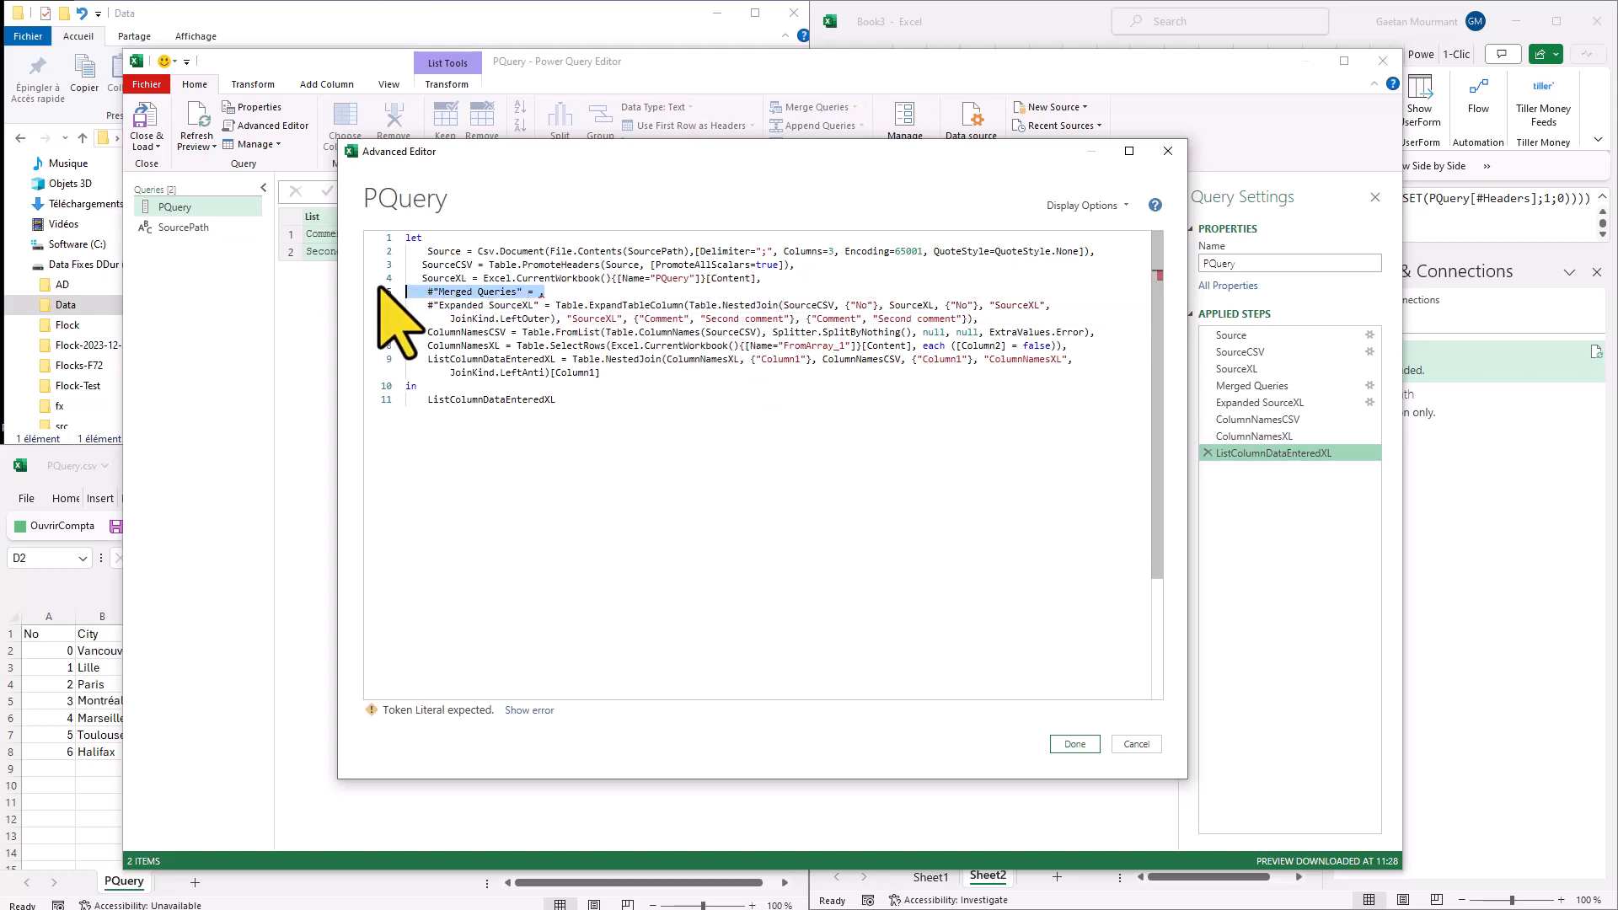
key(Delete)
key(Delete)
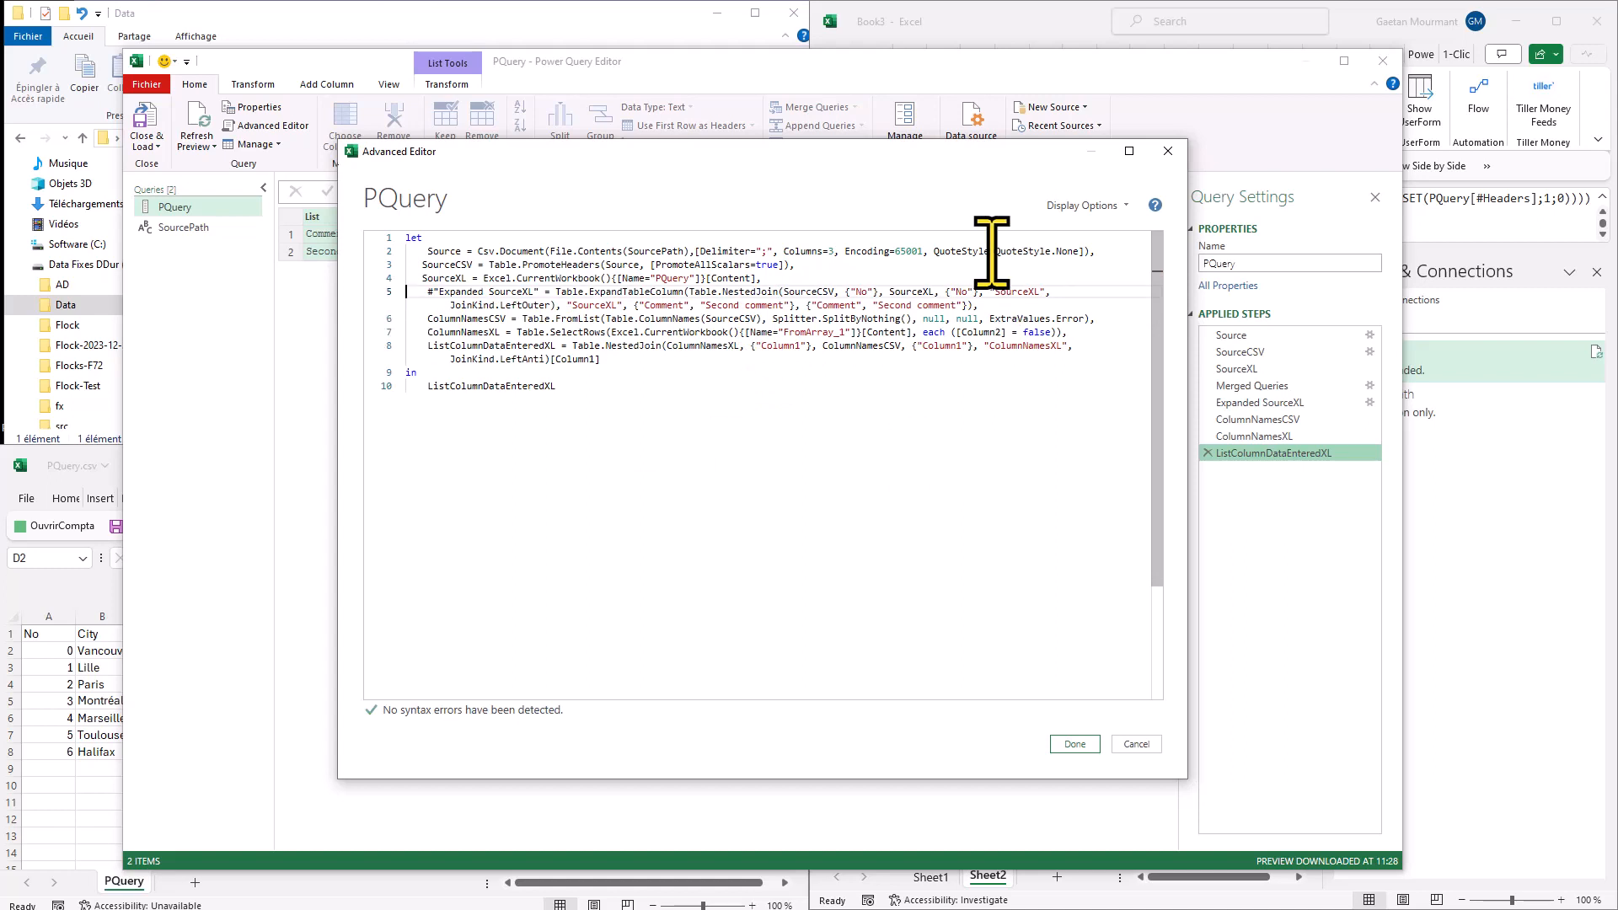
click(1074, 743)
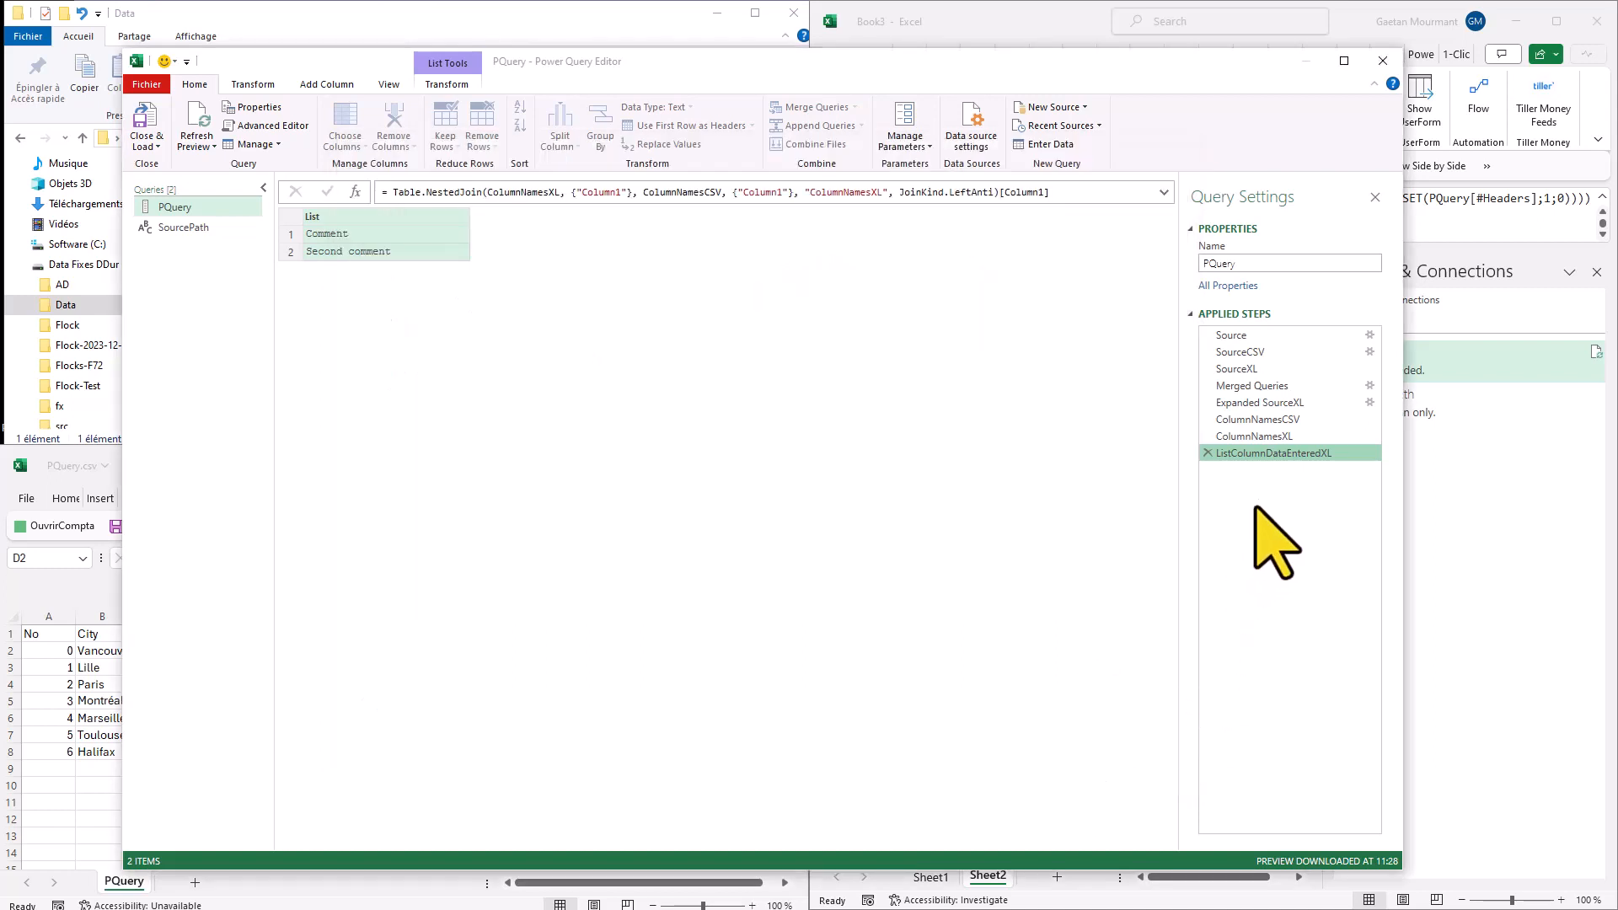
Check the Expanded SourceXL step's full formula and rename that step as SourceXLExpanded in the M code.
click(1259, 385)
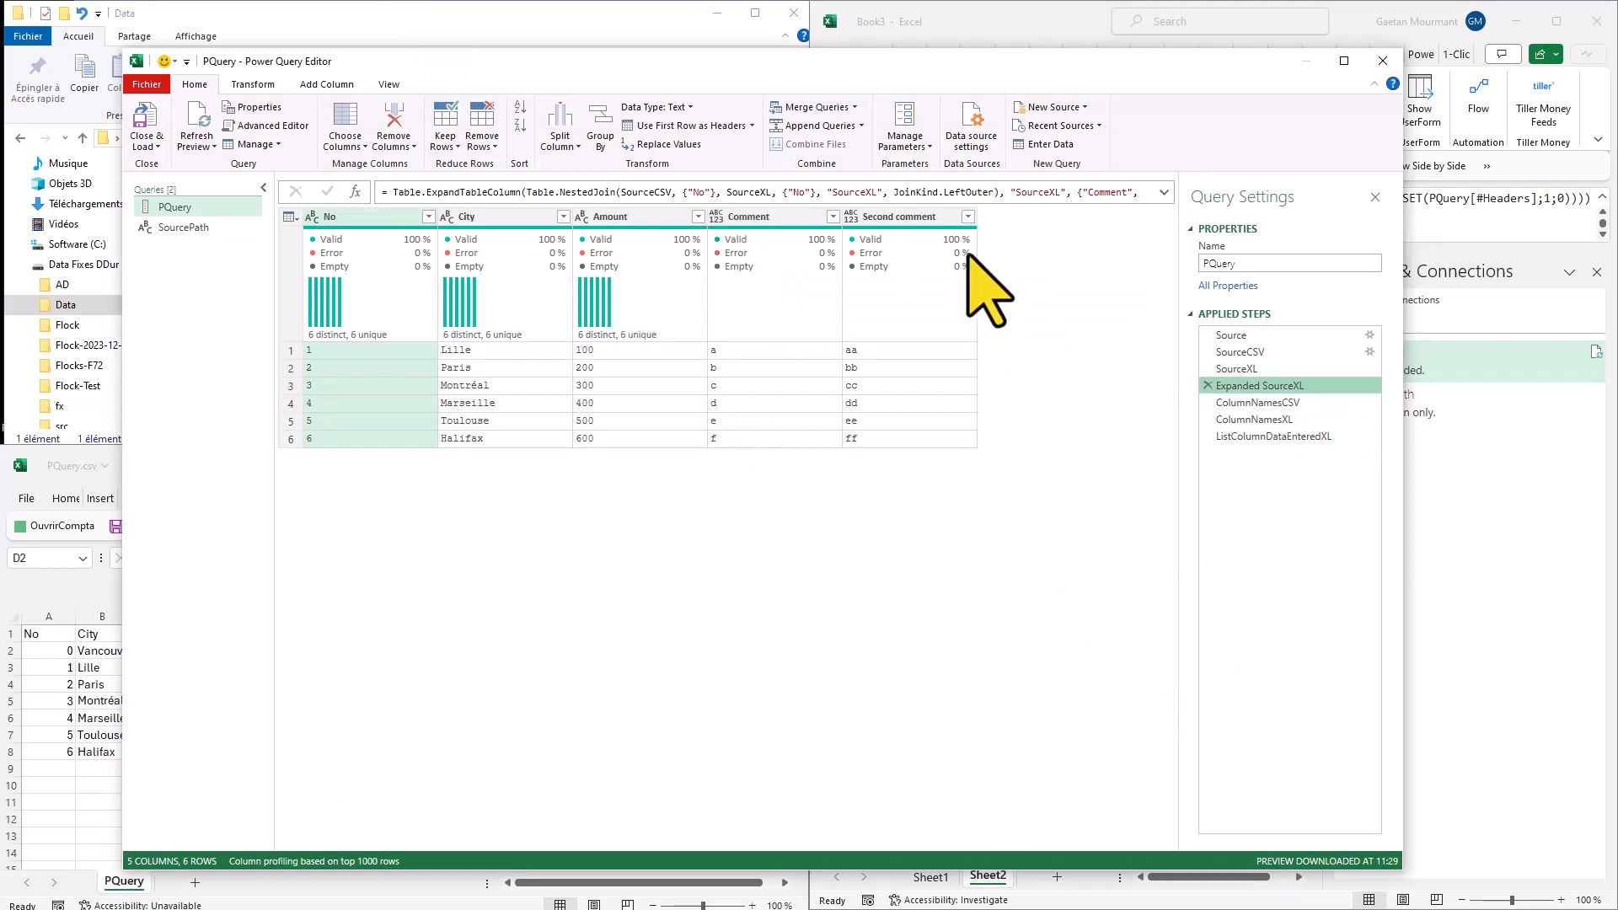
click(1164, 192)
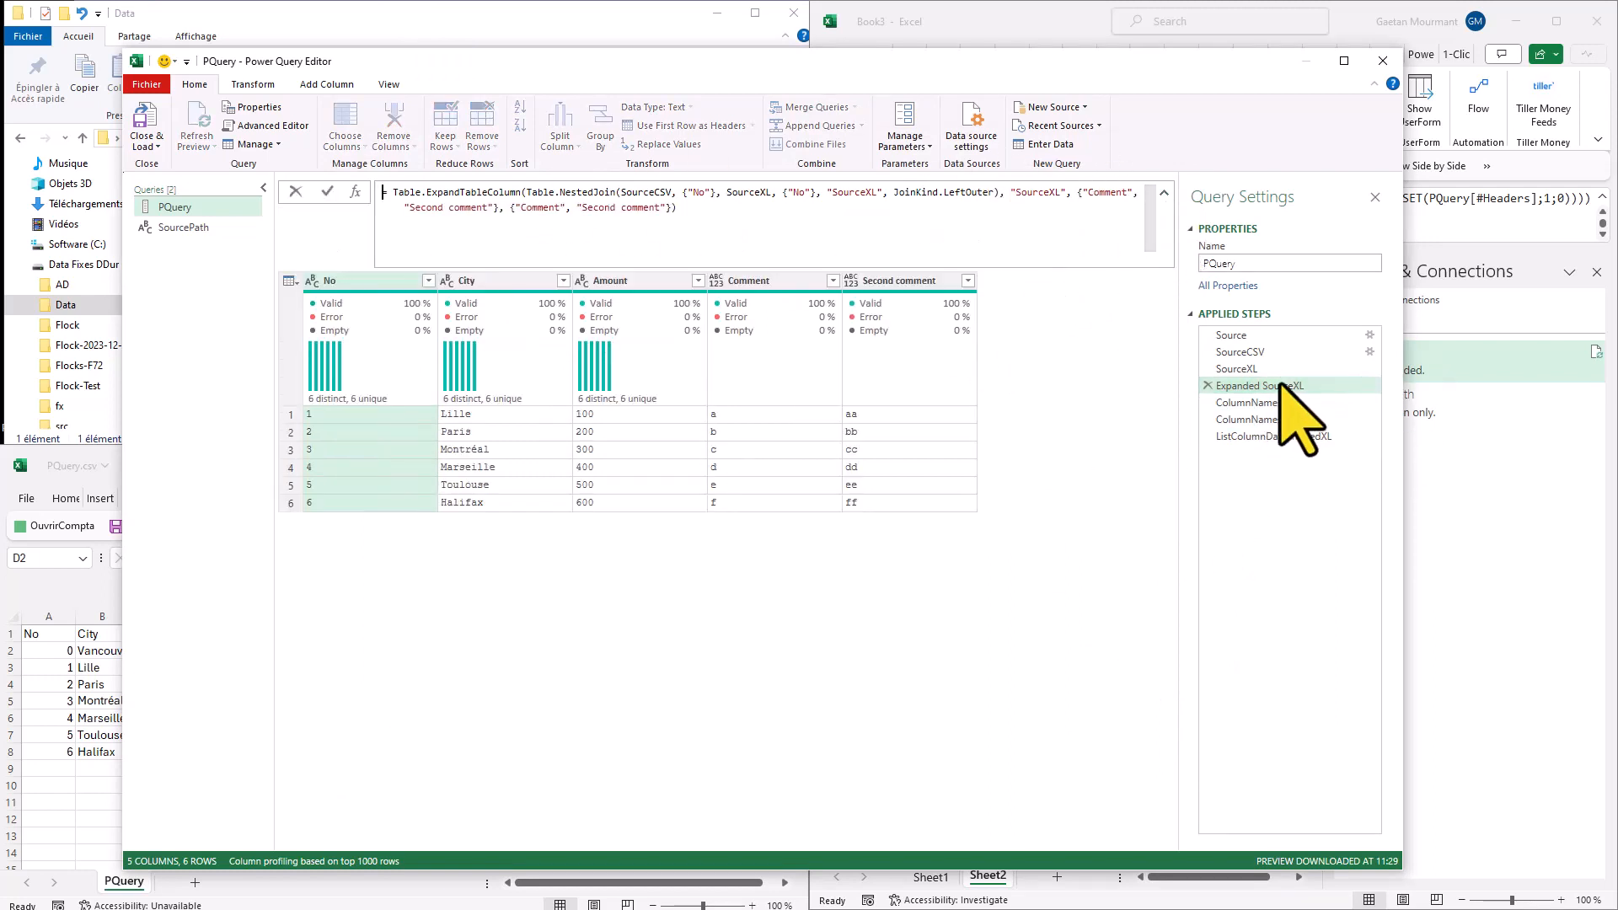
click(267, 126)
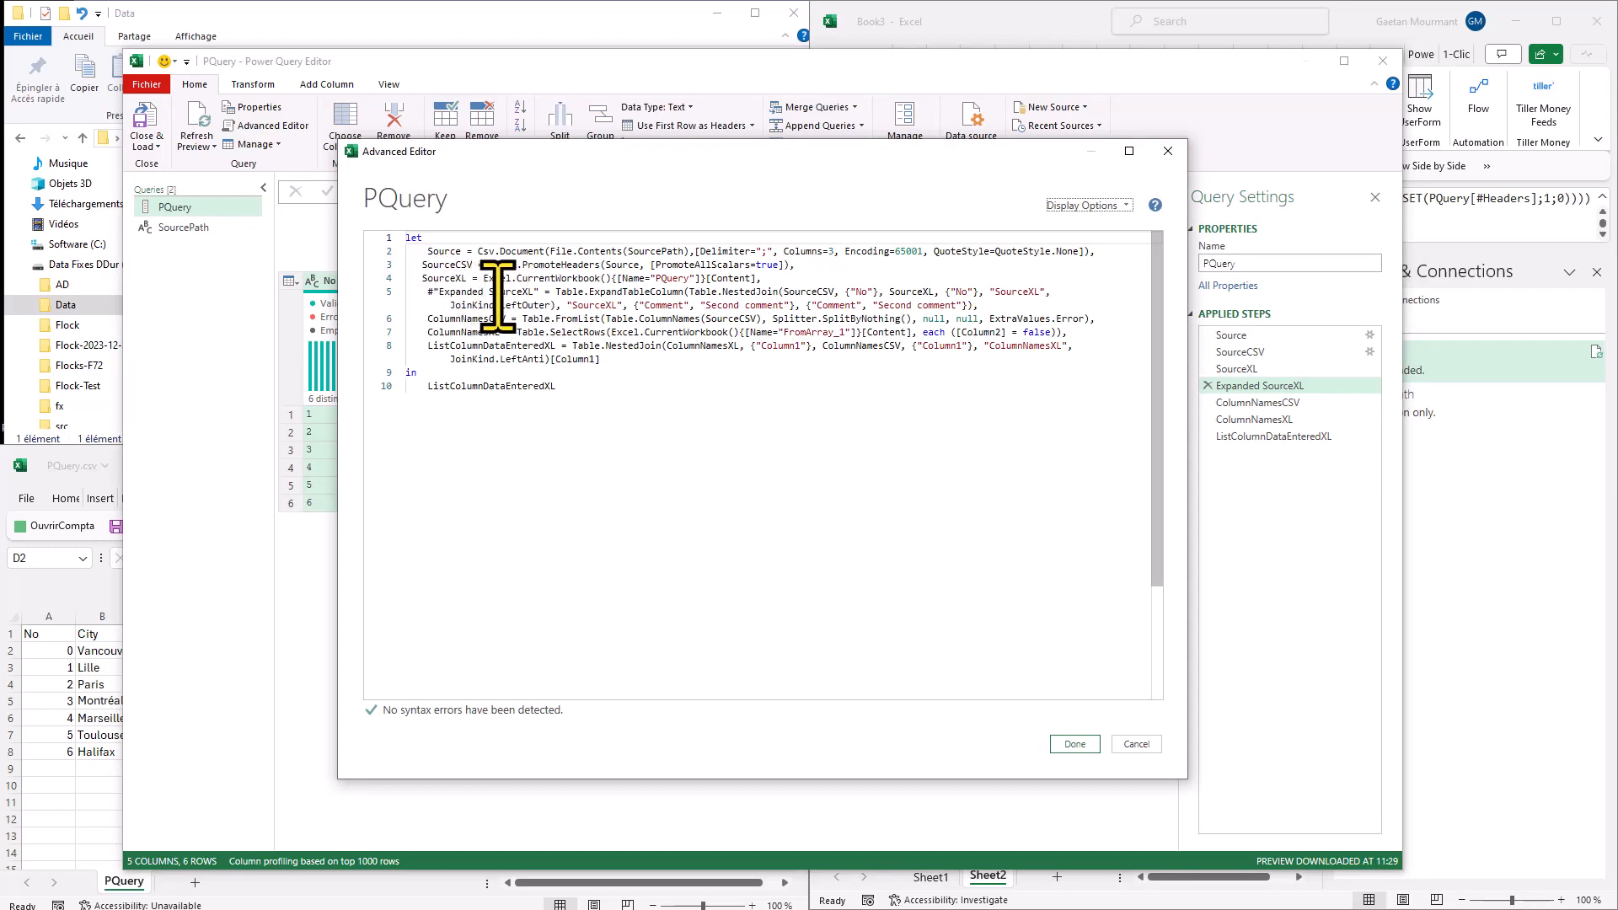
click(491, 295)
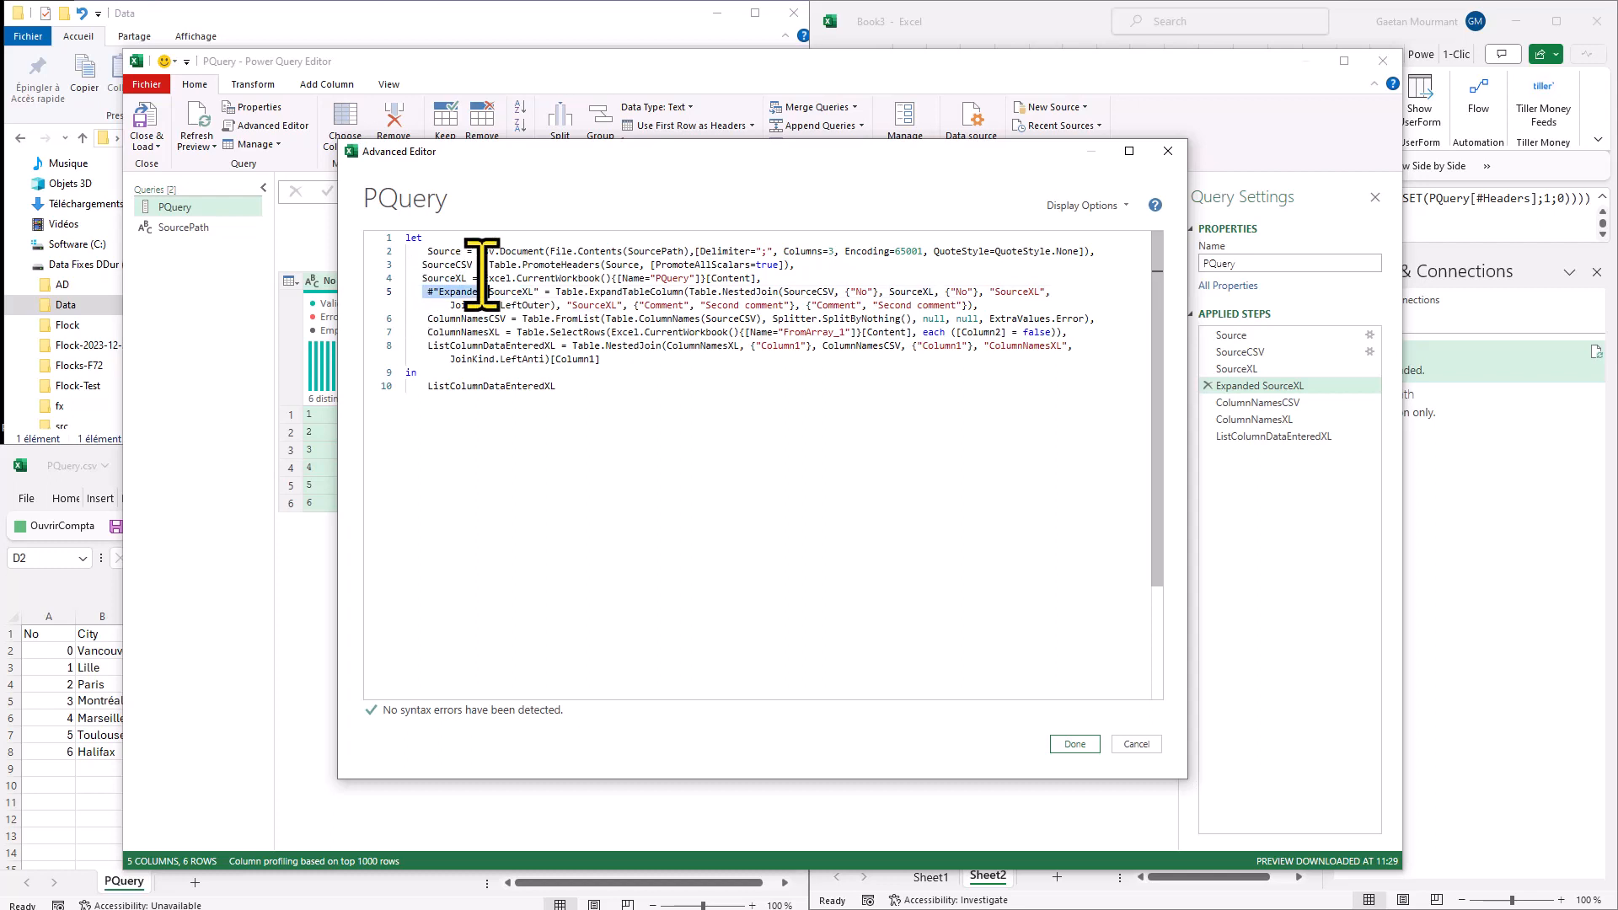
key(BackSpace)
key(BackSpace)
text(Expanded)
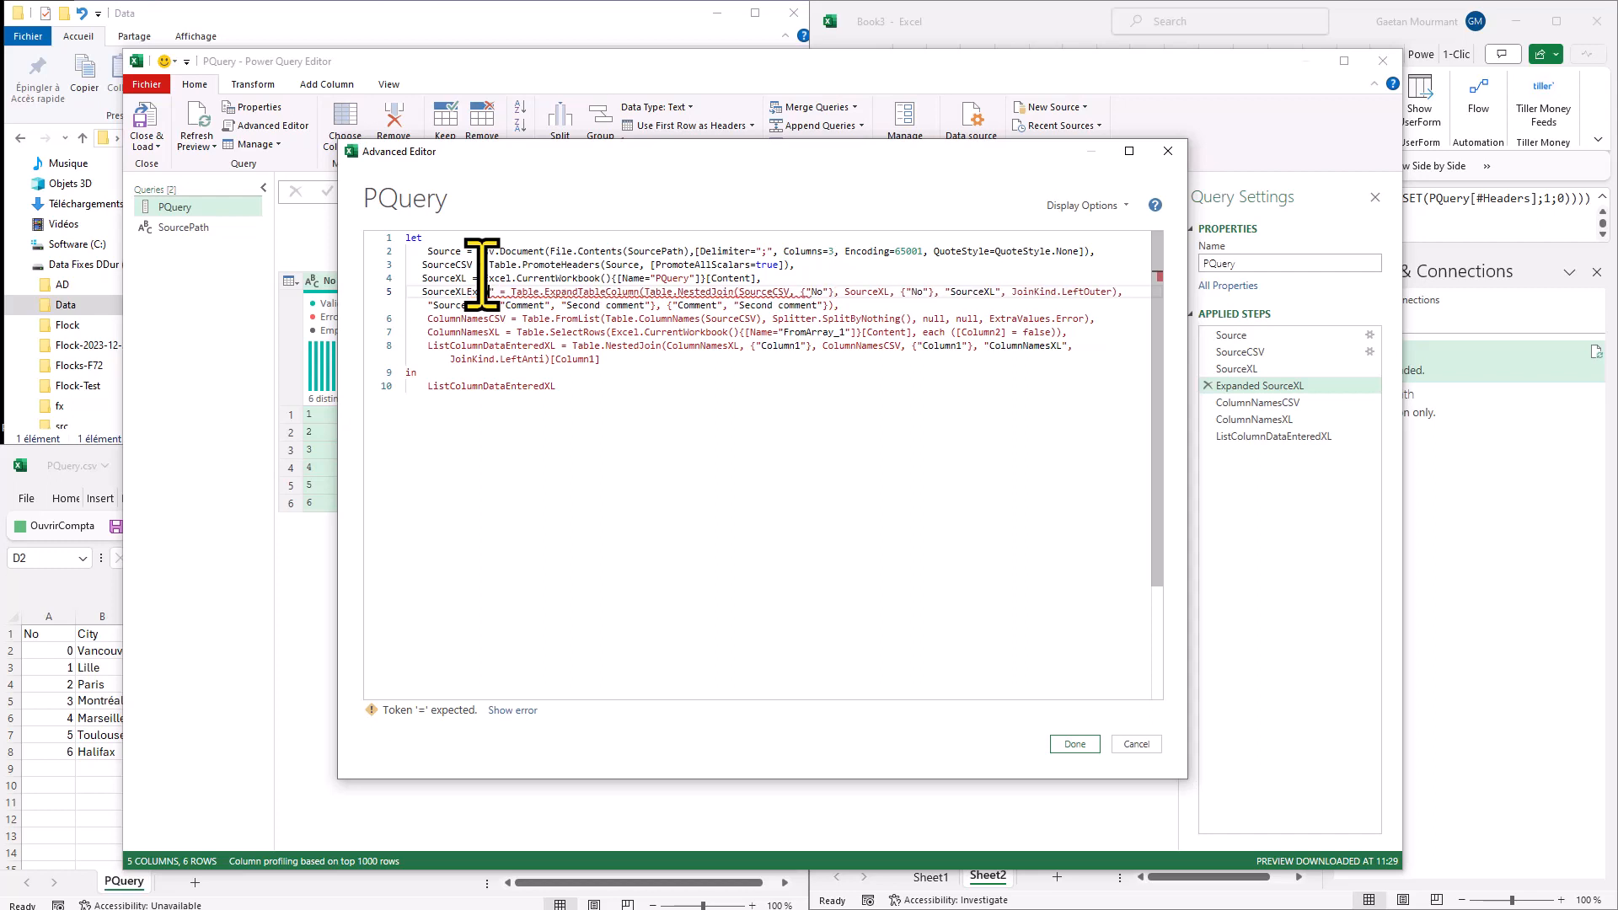
click(461, 292)
Move the SourceXLExpanded line below the ListColumnDataEnteredXL line, adding the separating comma after [Column1].
click(418, 292)
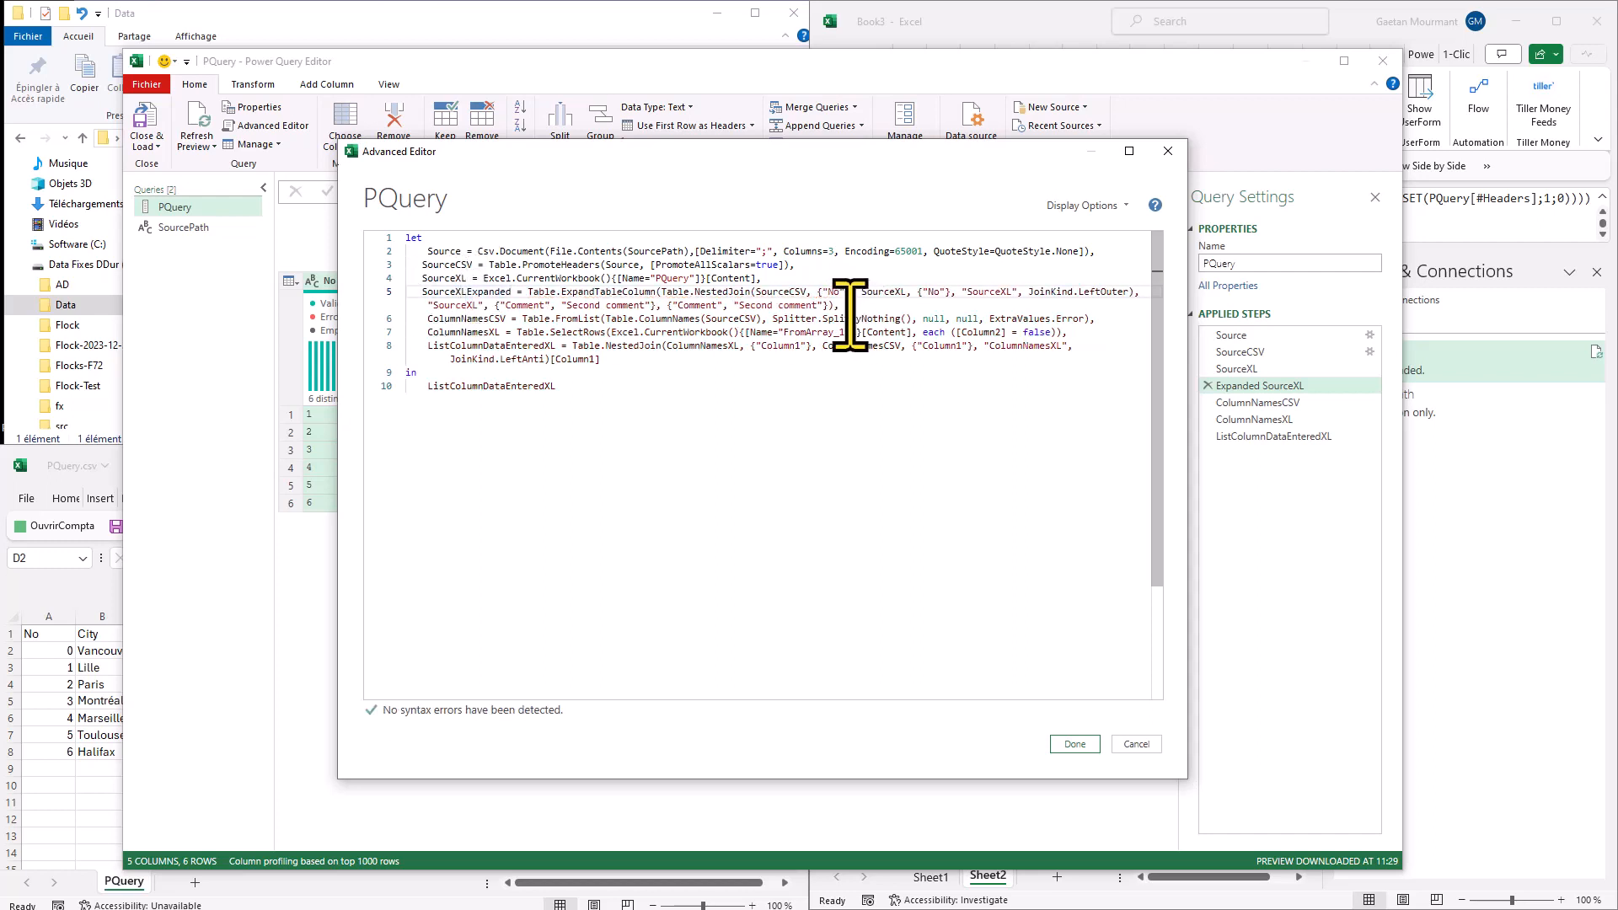
shift+click(850, 310)
key(ctrl+c)
key(Delete)
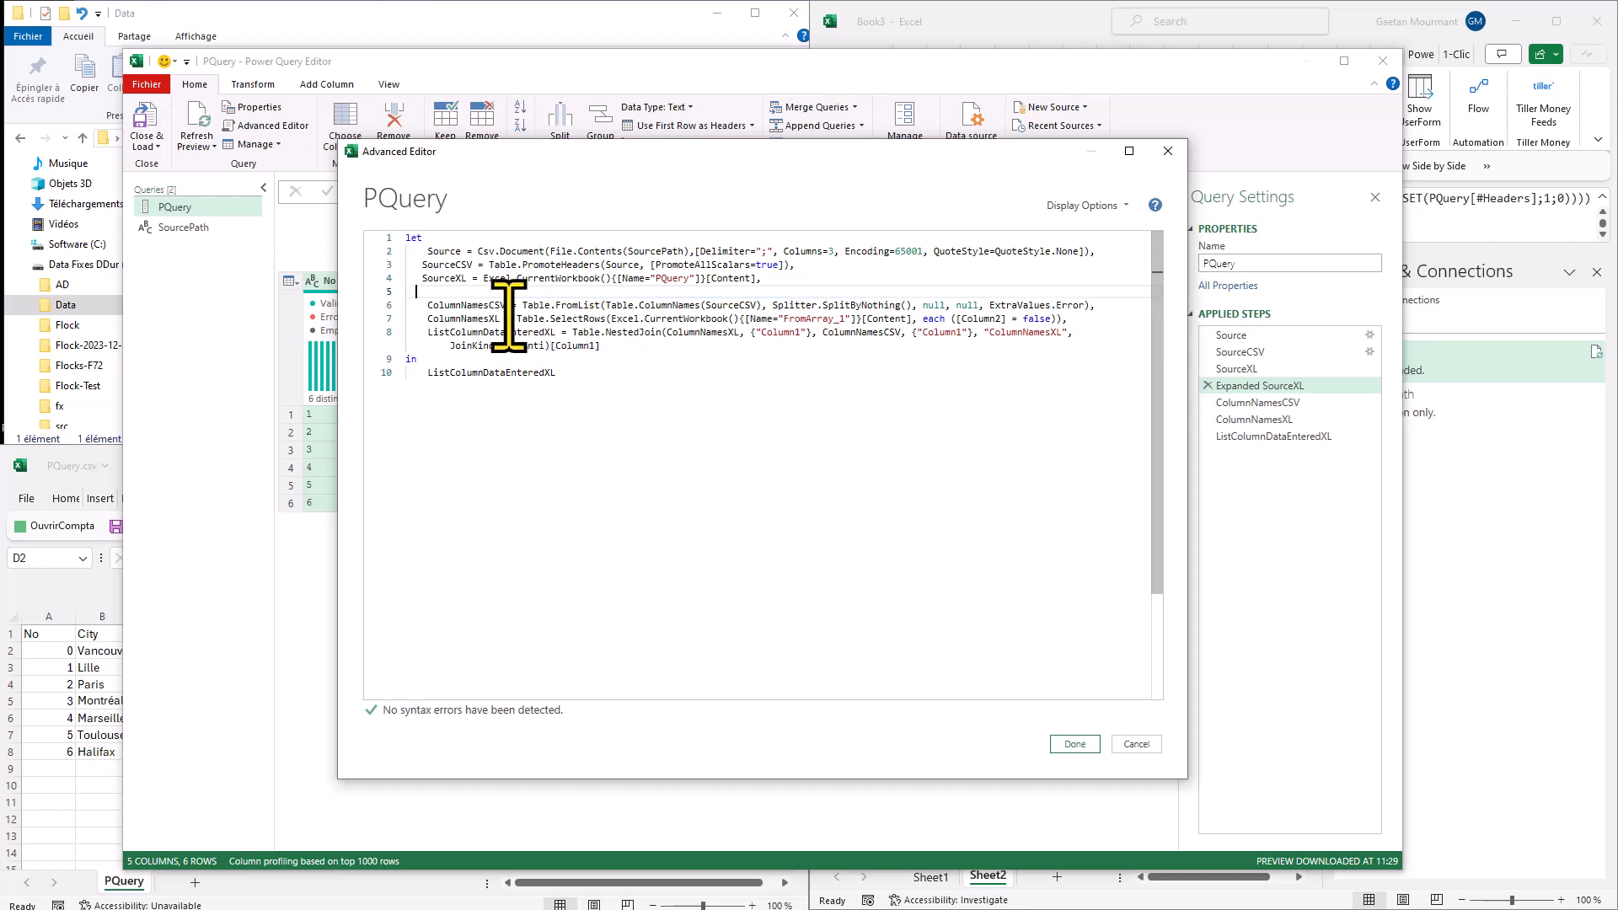
key(Delete)
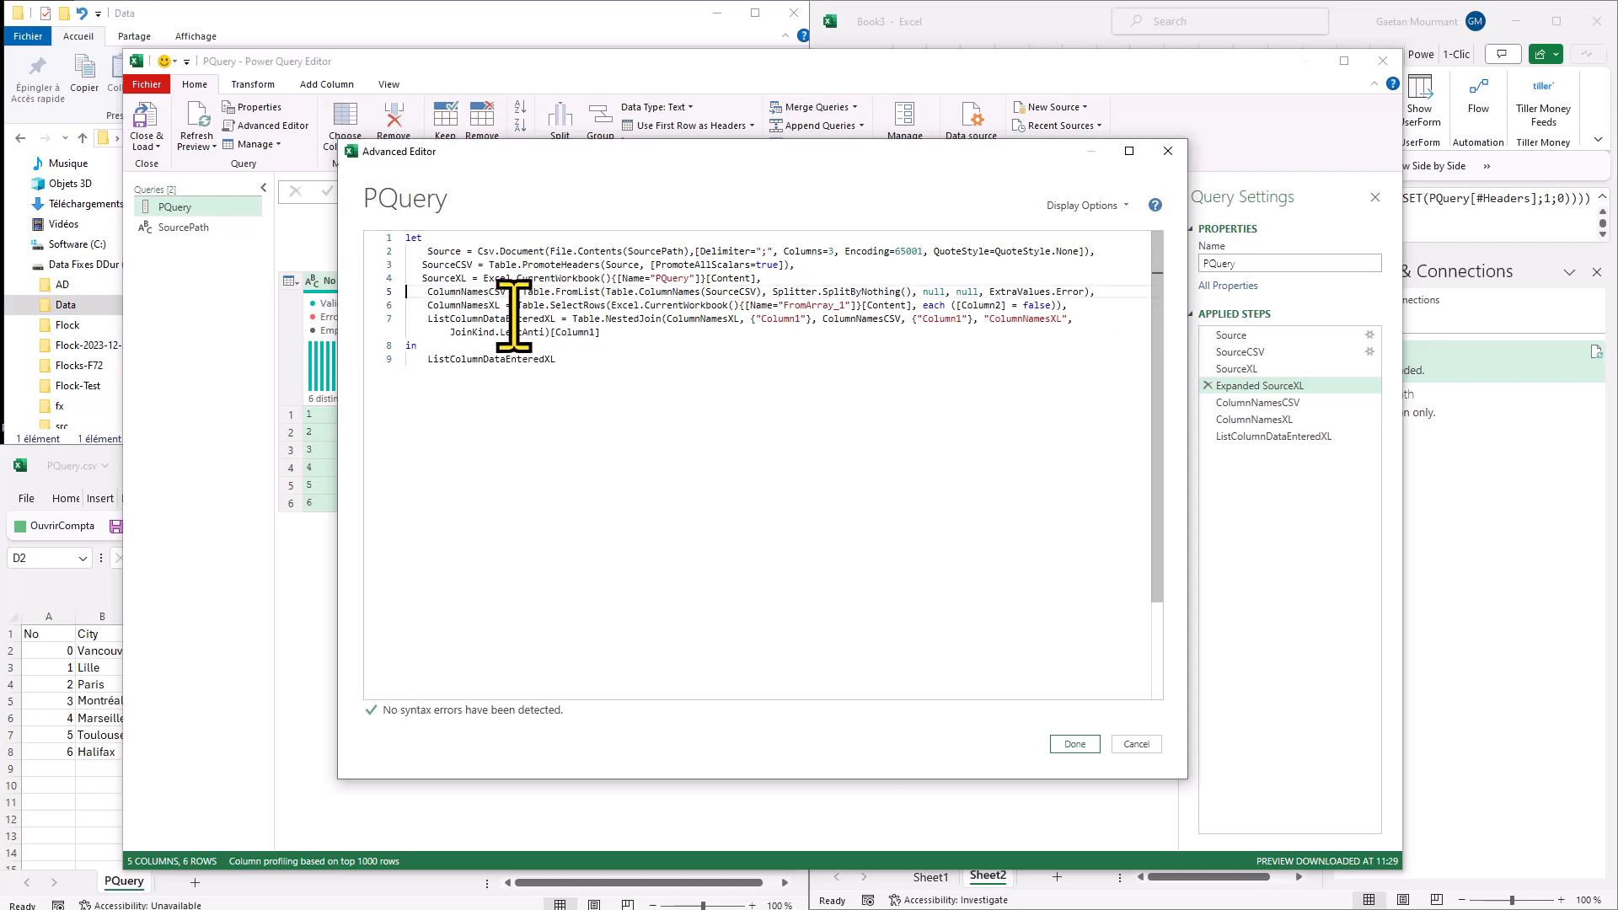
click(620, 334)
text(,)
key(Return)
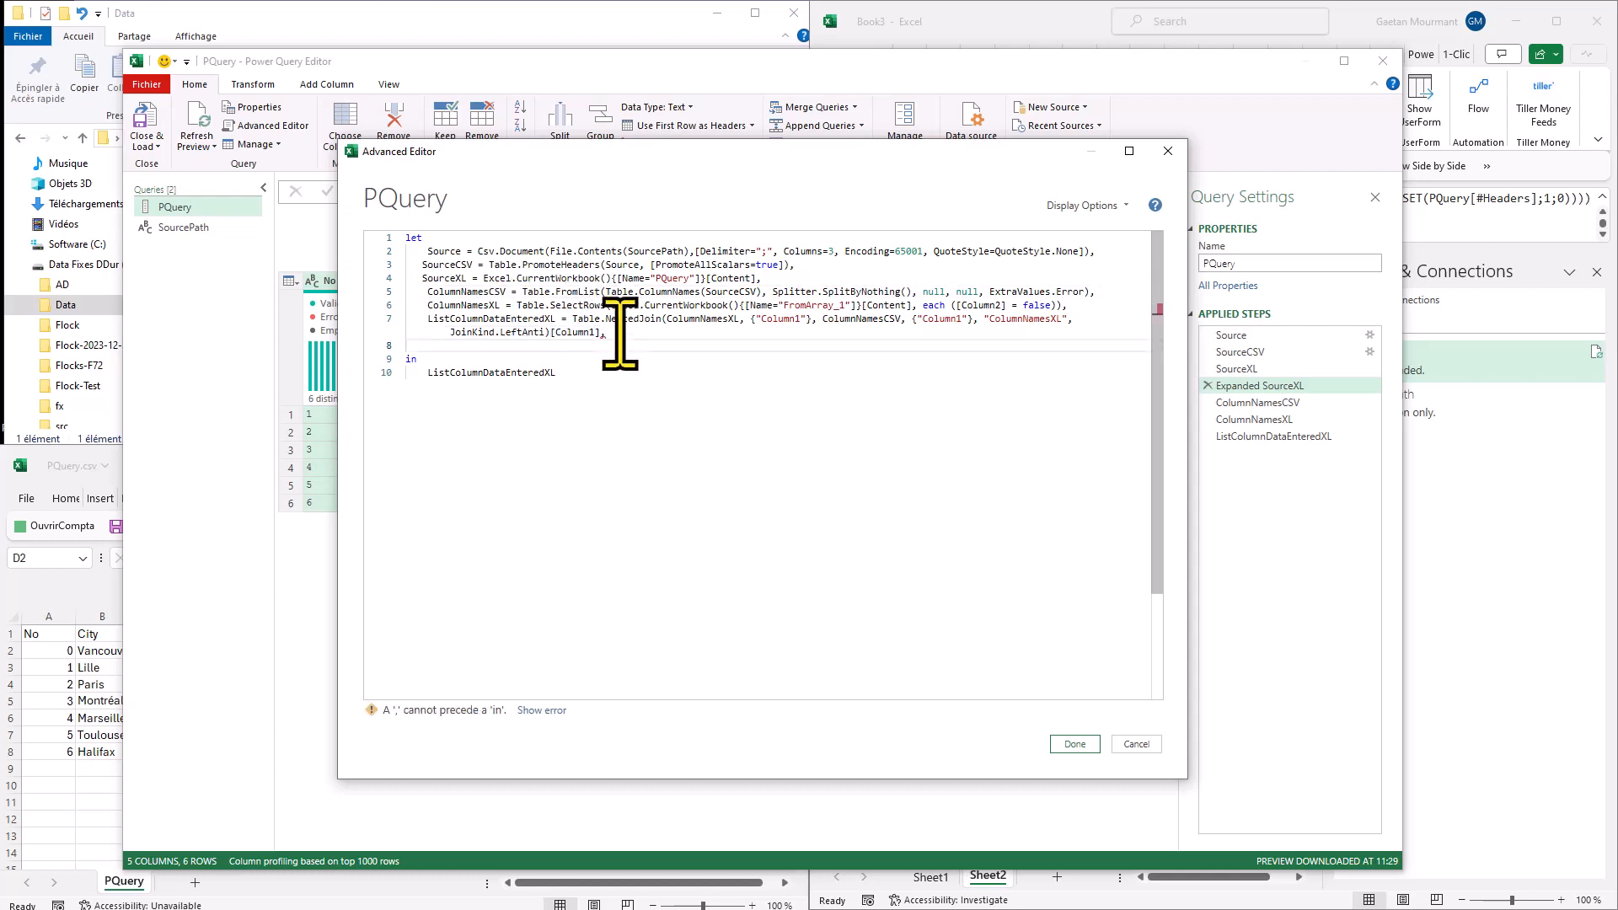
key(ctrl+v)
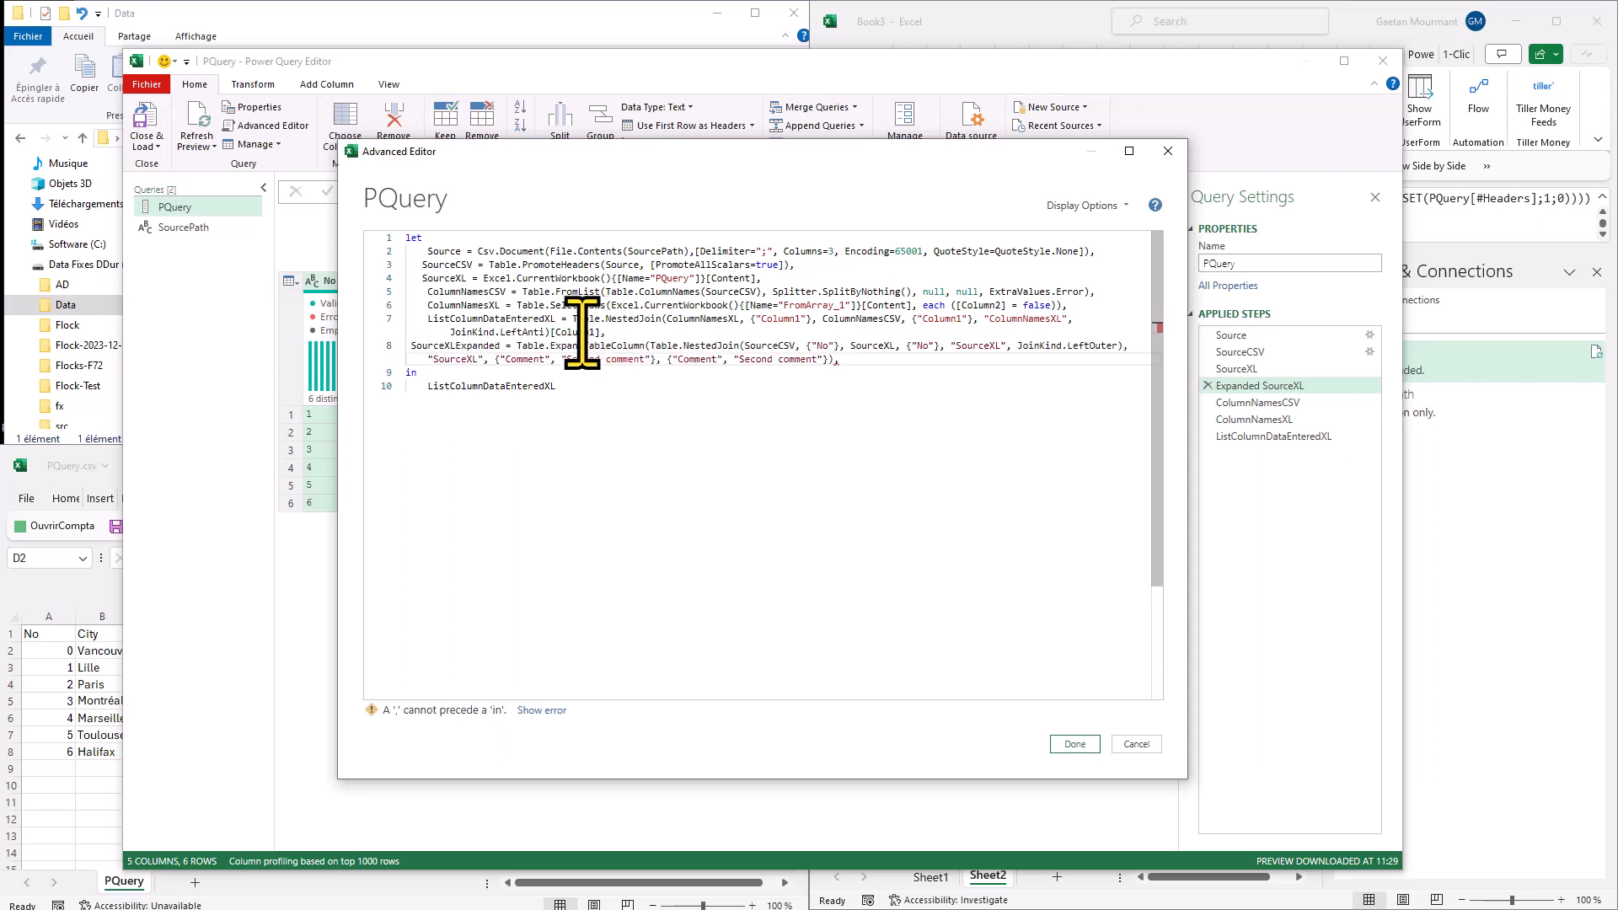
Set SourceXLExpanded as PQuery's output and remove the trailing comma from its definition.
double_click(462, 346)
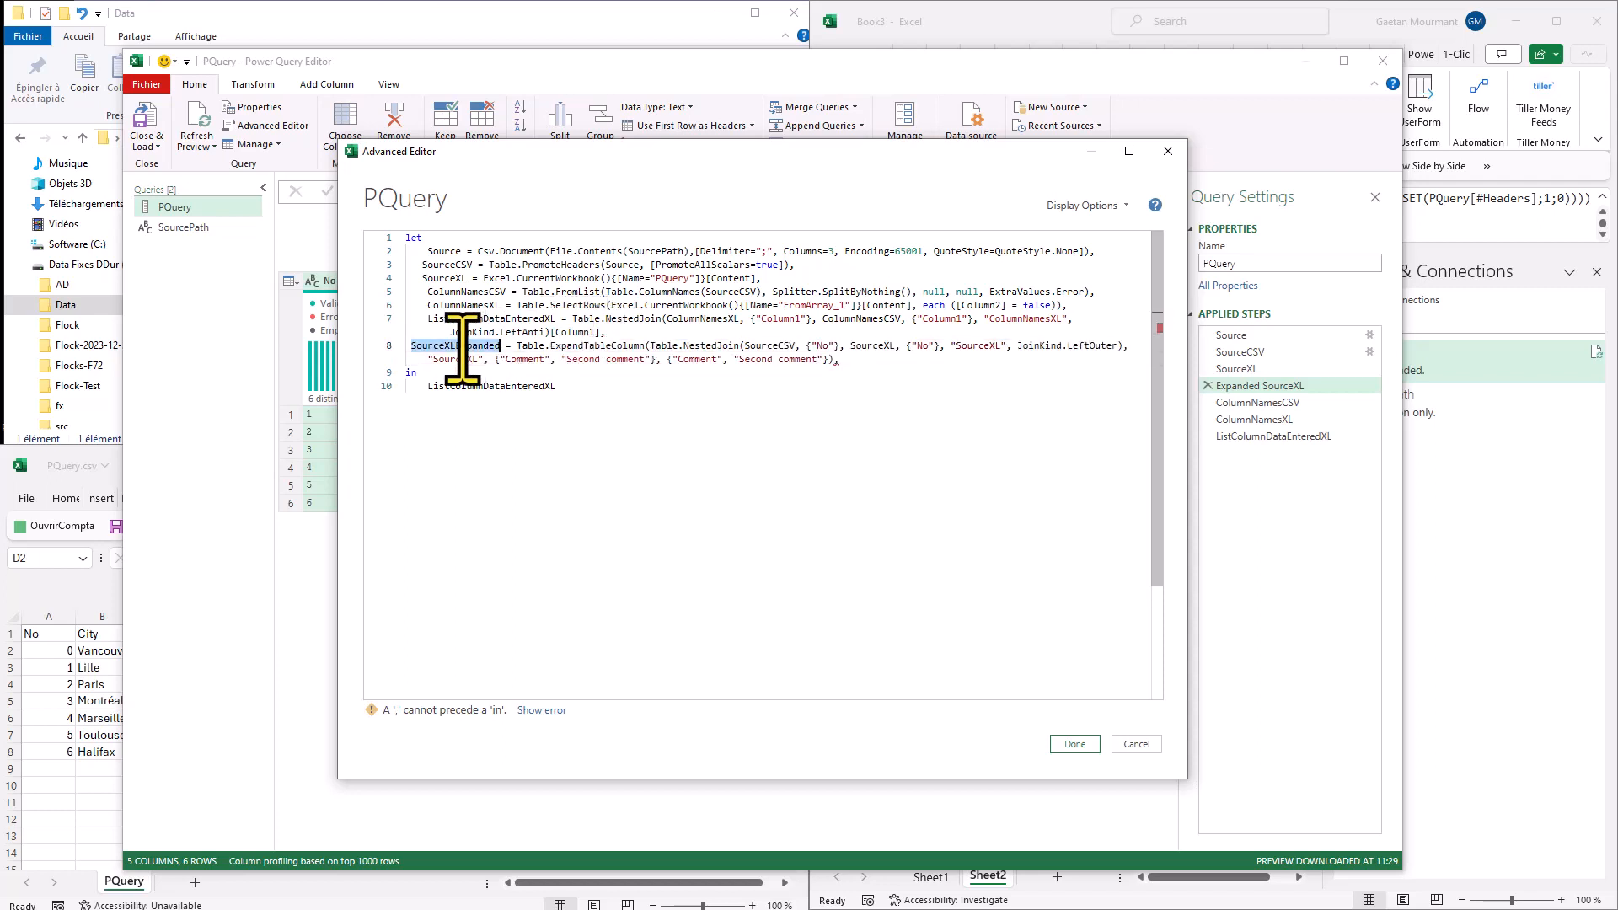
key(ctrl+c)
double_click(490, 386)
key(ctrl+v)
click(868, 360)
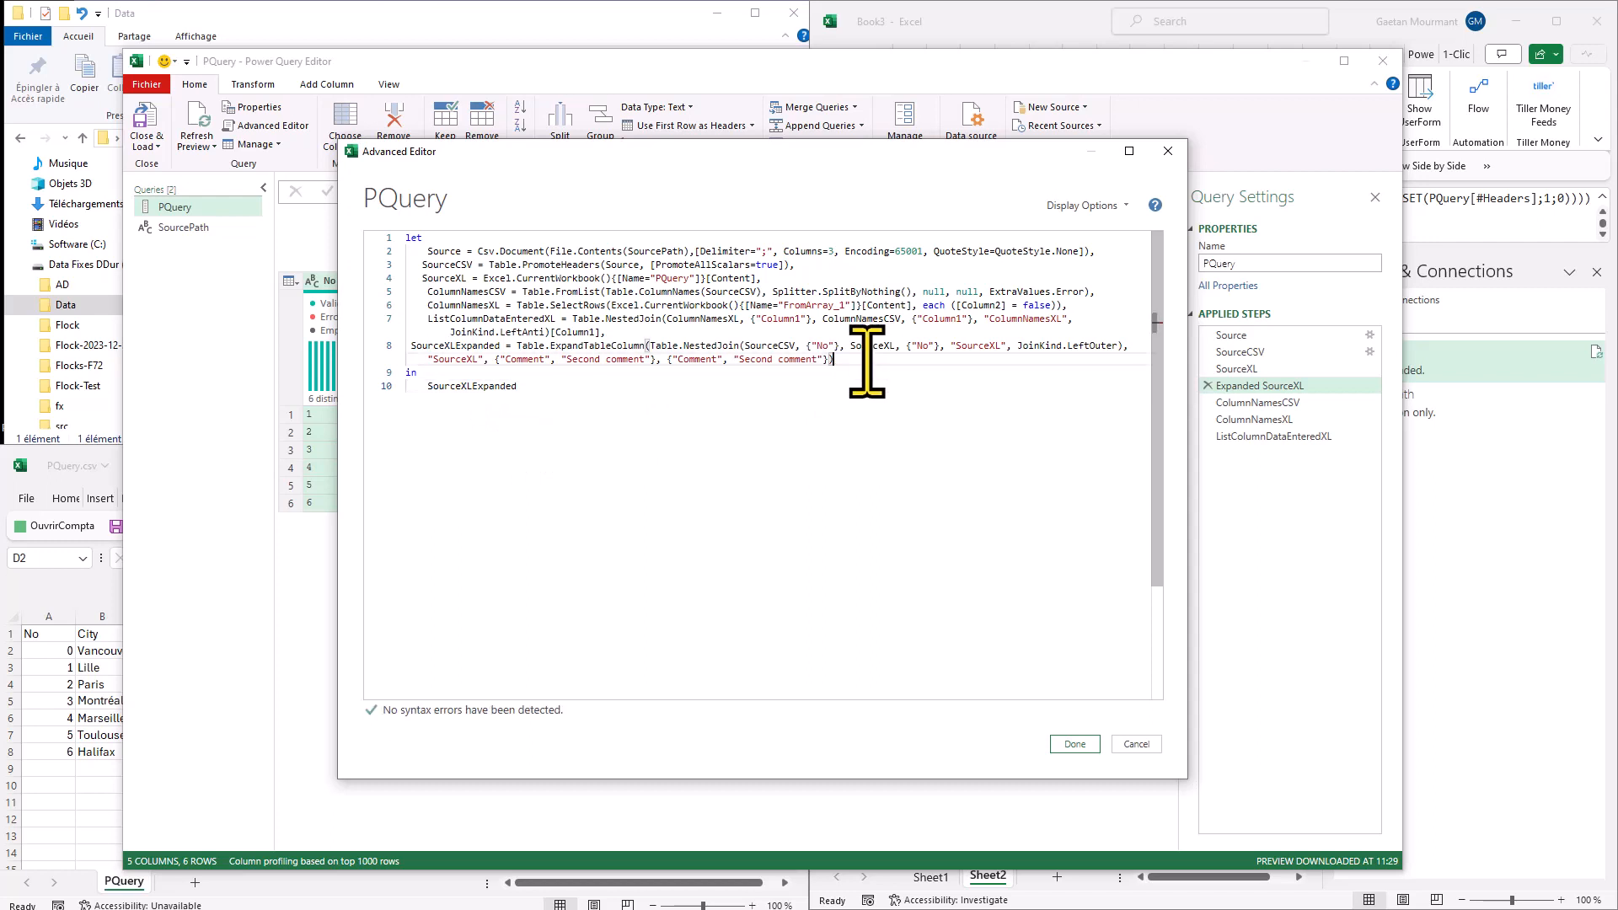
Replace both hard-coded {"Comment", "Second comment"} lists in SourceXLExpanded with ListColumnDataEnteredXL, apply the code and view that step's result.
double_click(496, 318)
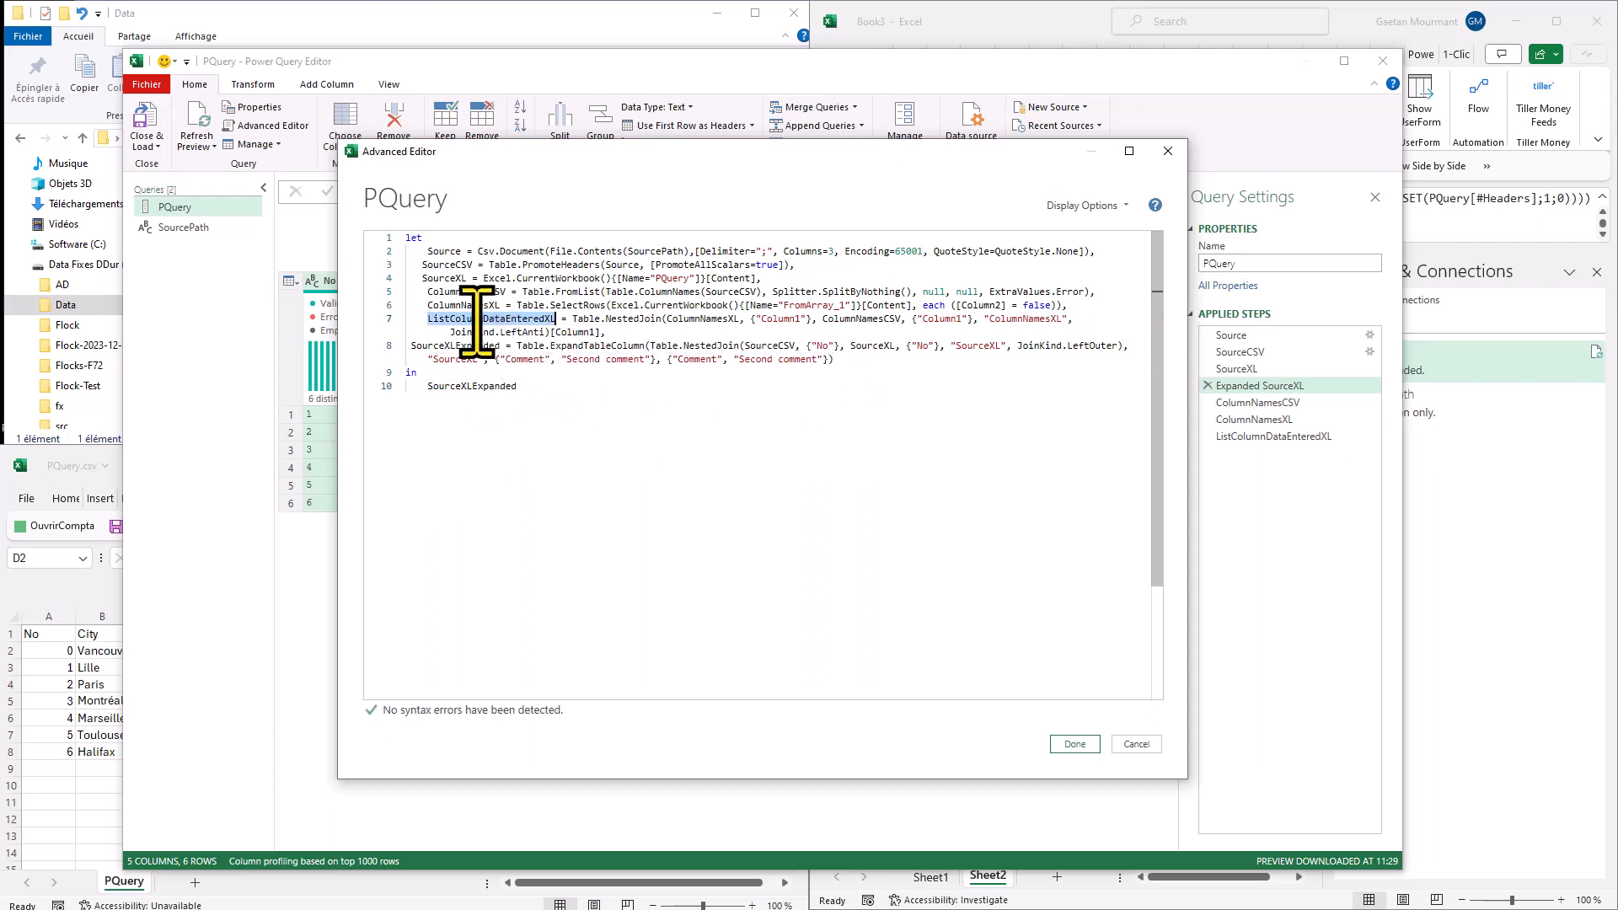
drag(496, 359, 654, 358)
key(ctrl+v)
click(634, 359)
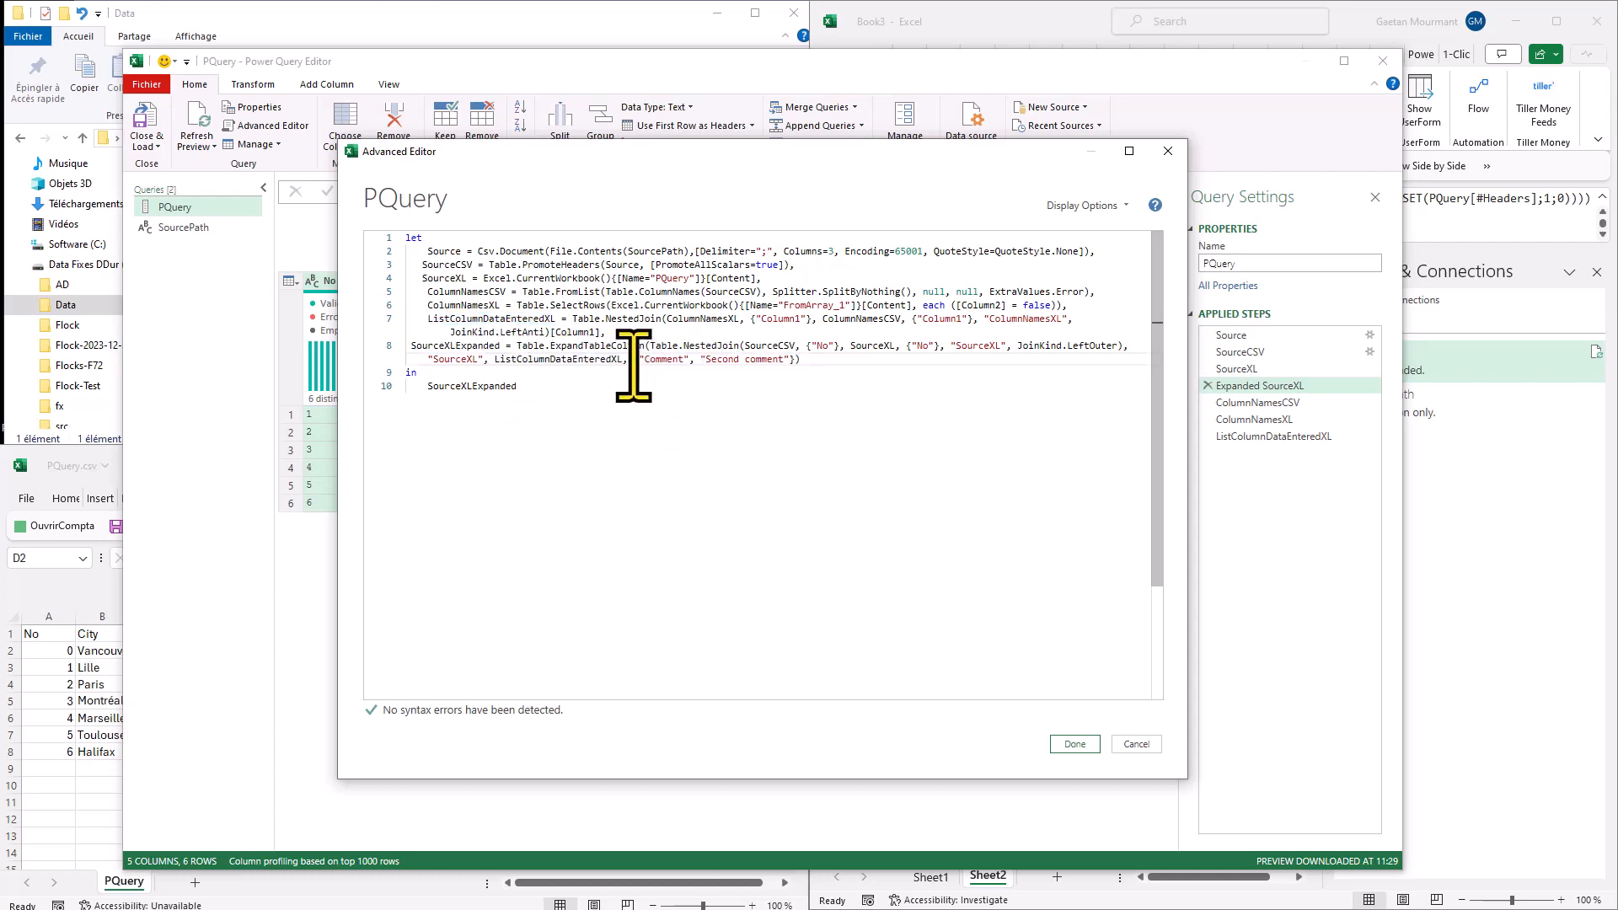
shift+click(790, 360)
key(ctrl+v)
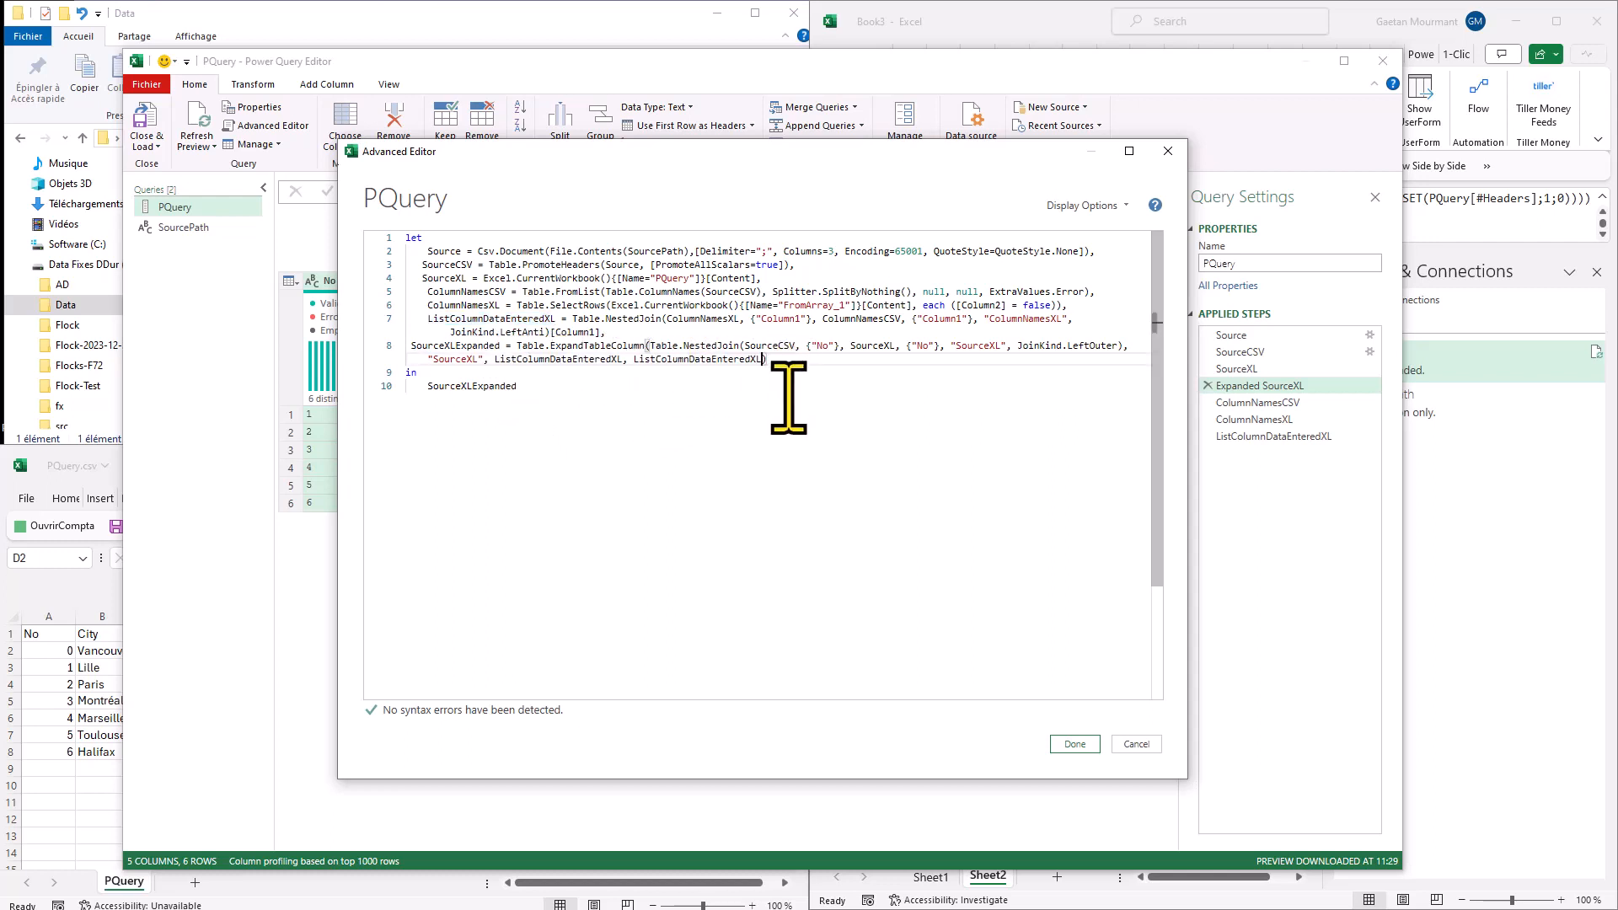
click(1072, 744)
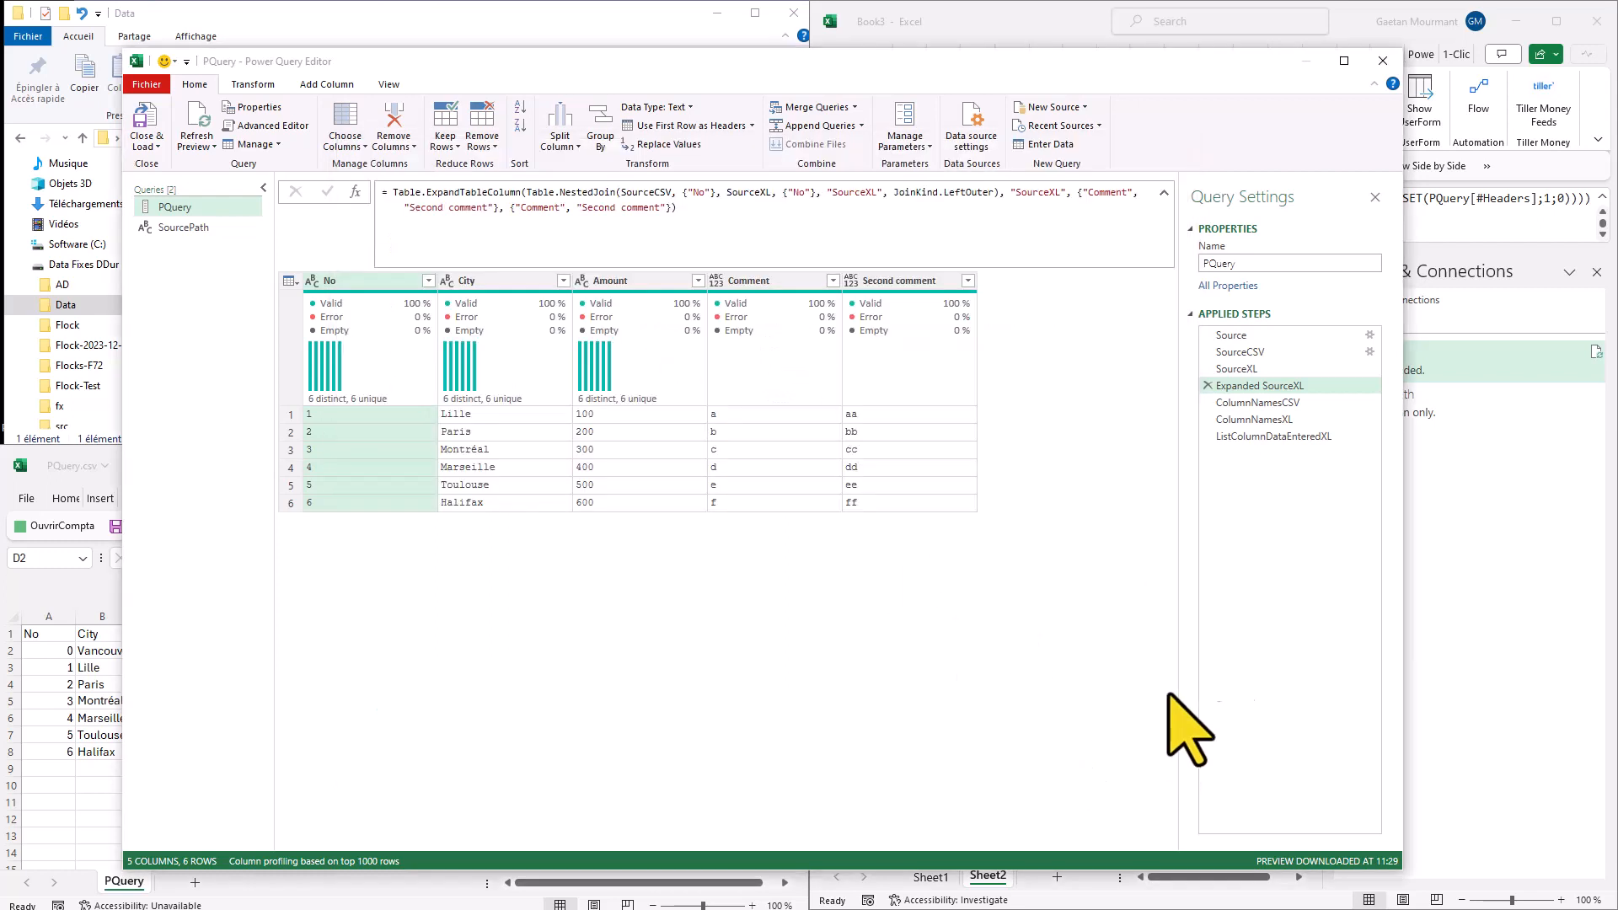
click(1259, 436)
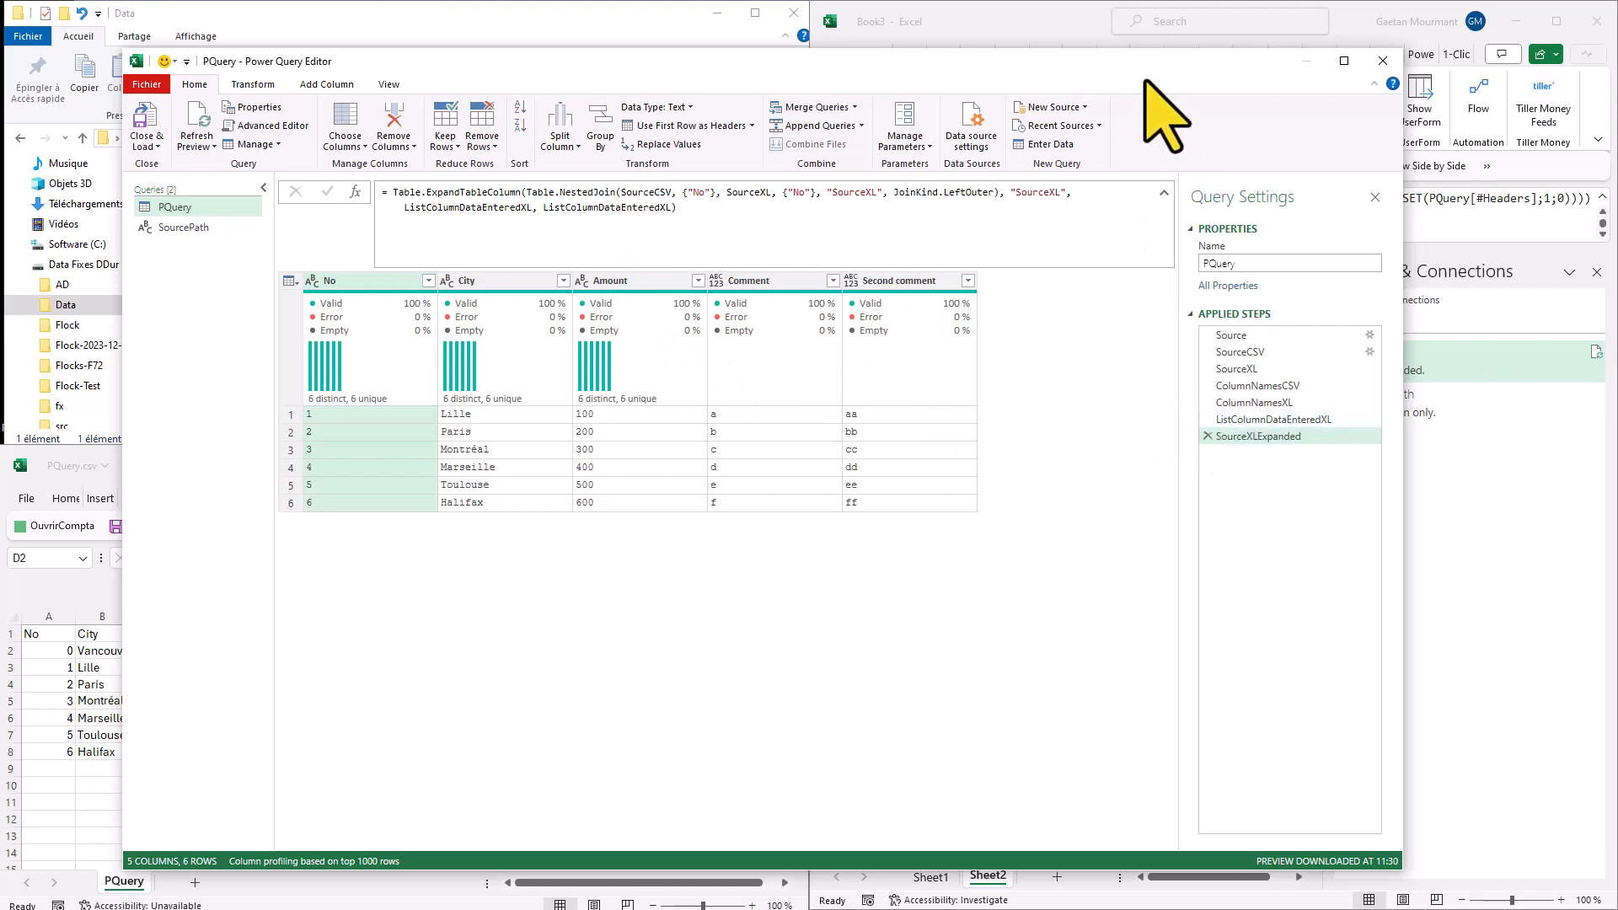
Close the query editor loading PQuery into the workbook, and narrow the Second comment column of the Sheet1 table.
drag(1114, 68, 1057, 54)
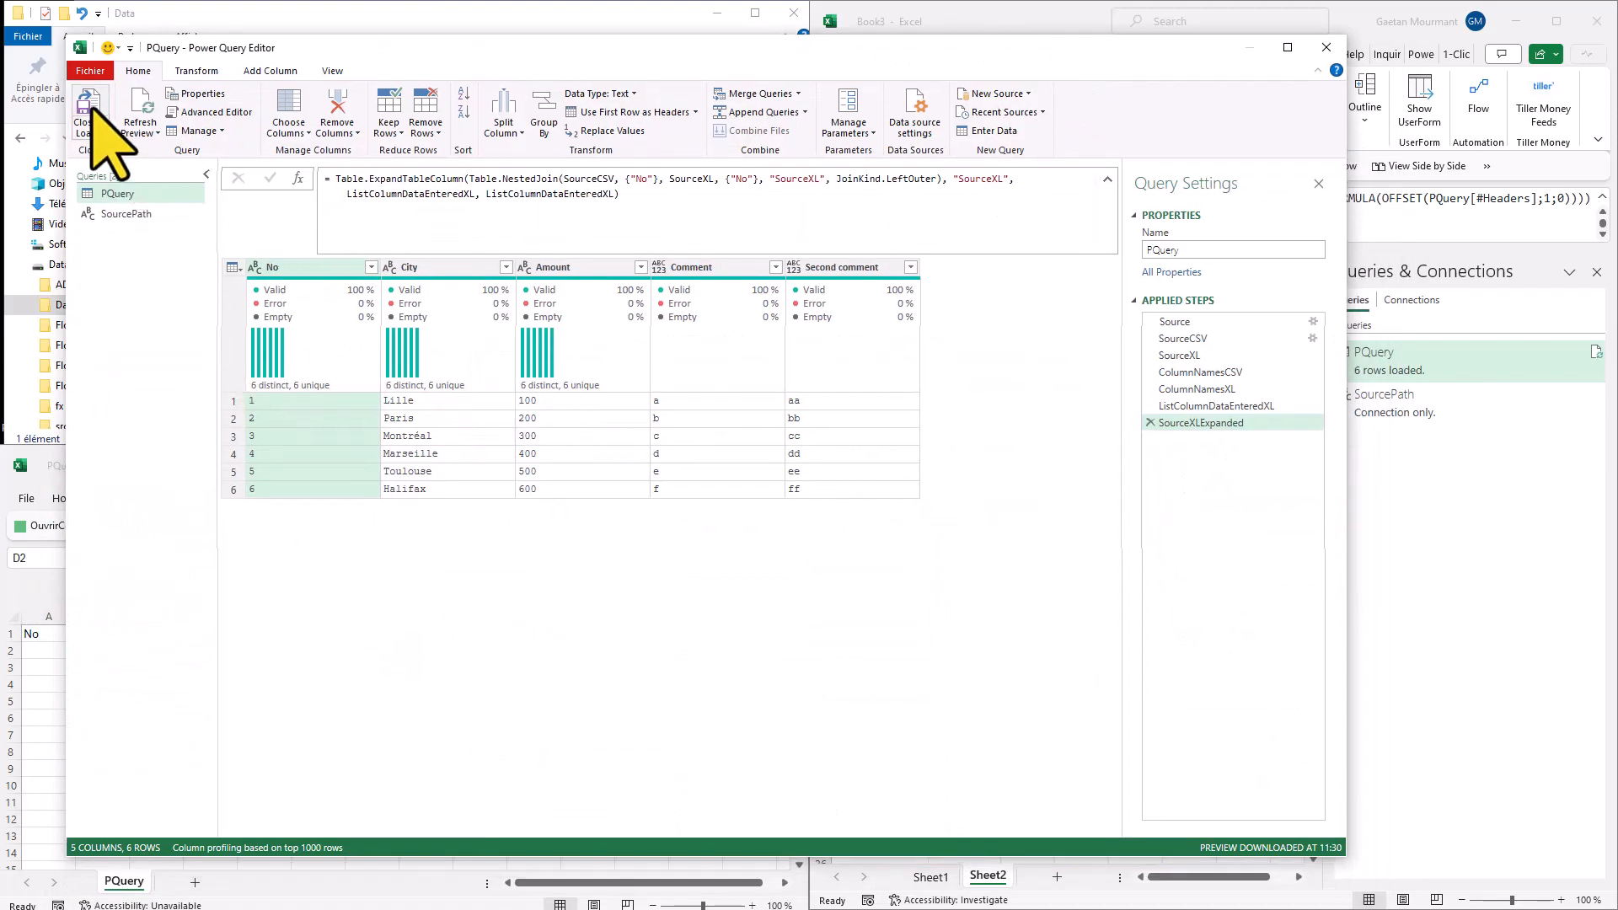
click(88, 115)
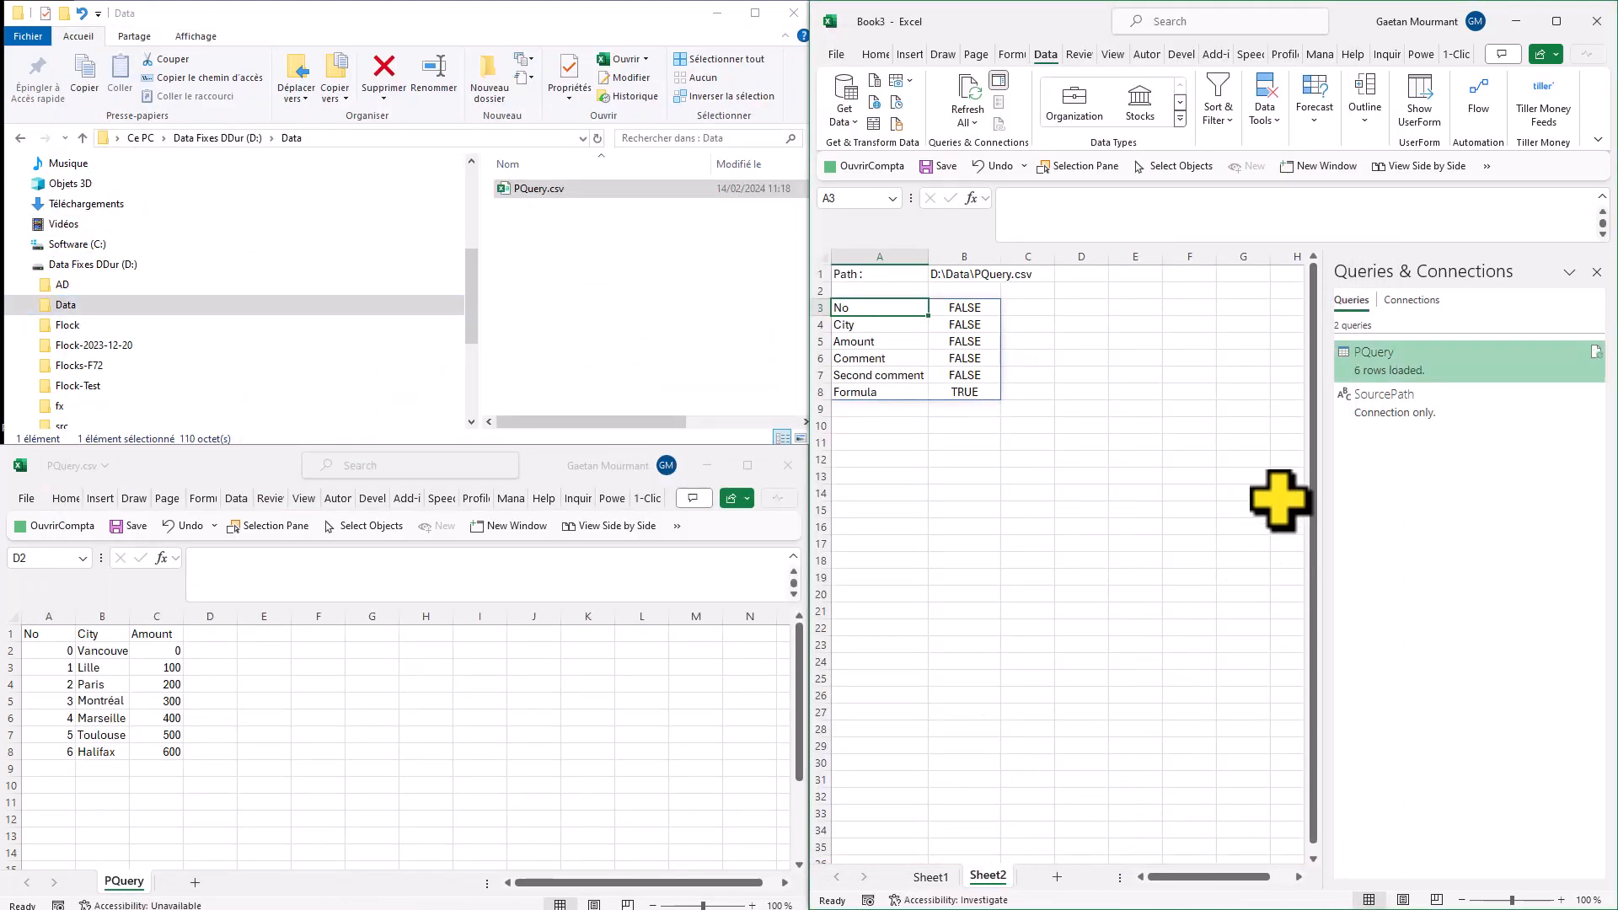
click(1088, 496)
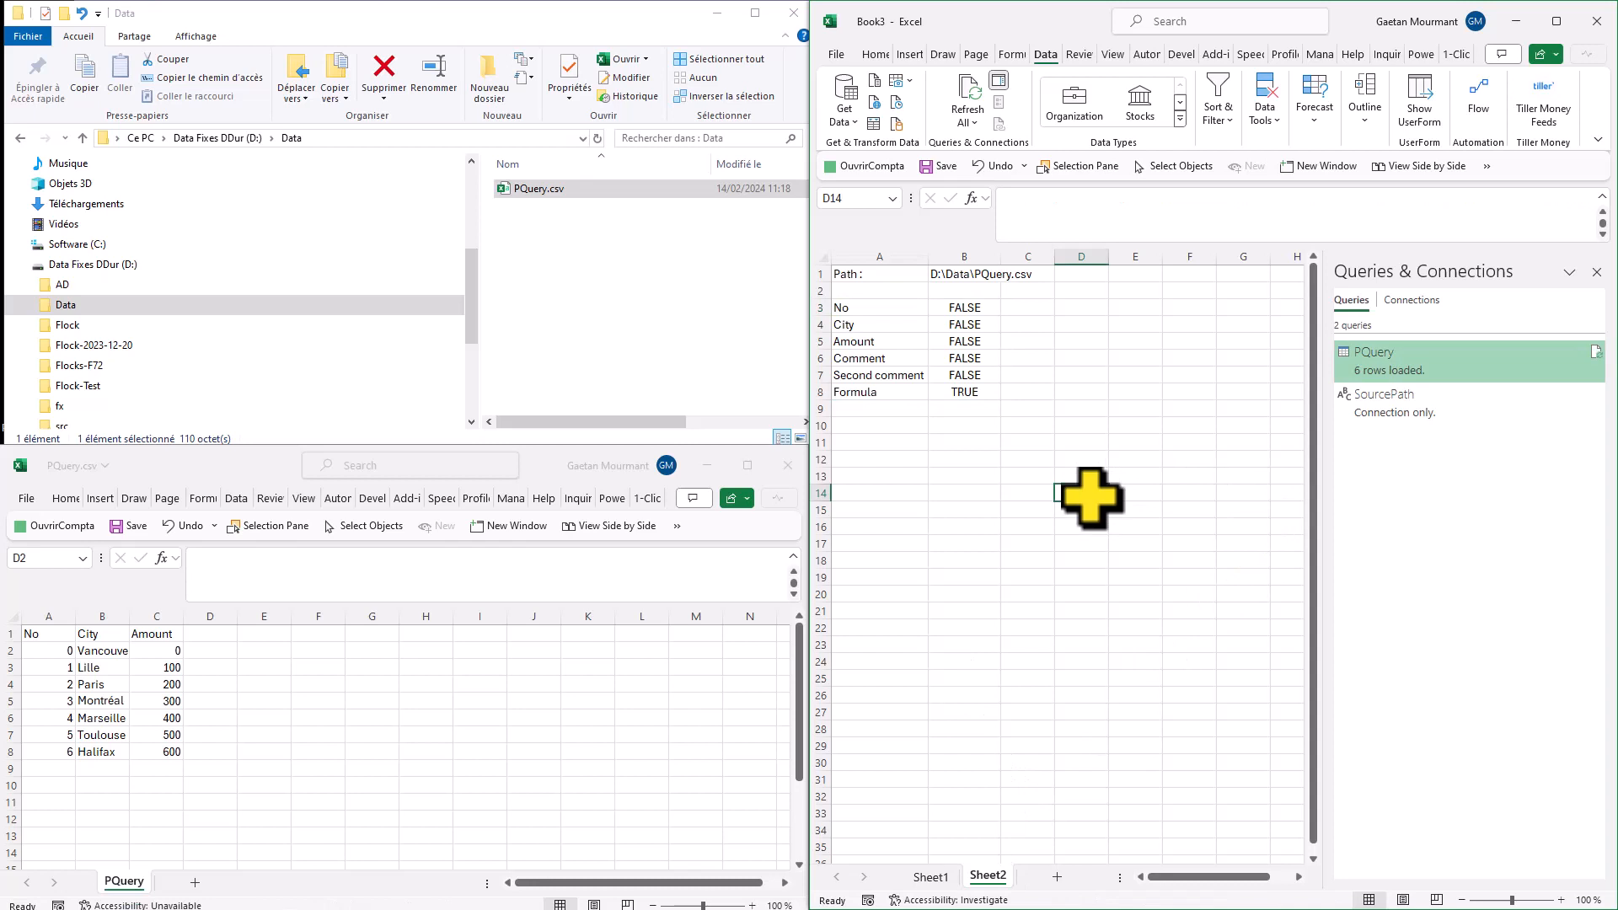
click(935, 872)
click(1095, 502)
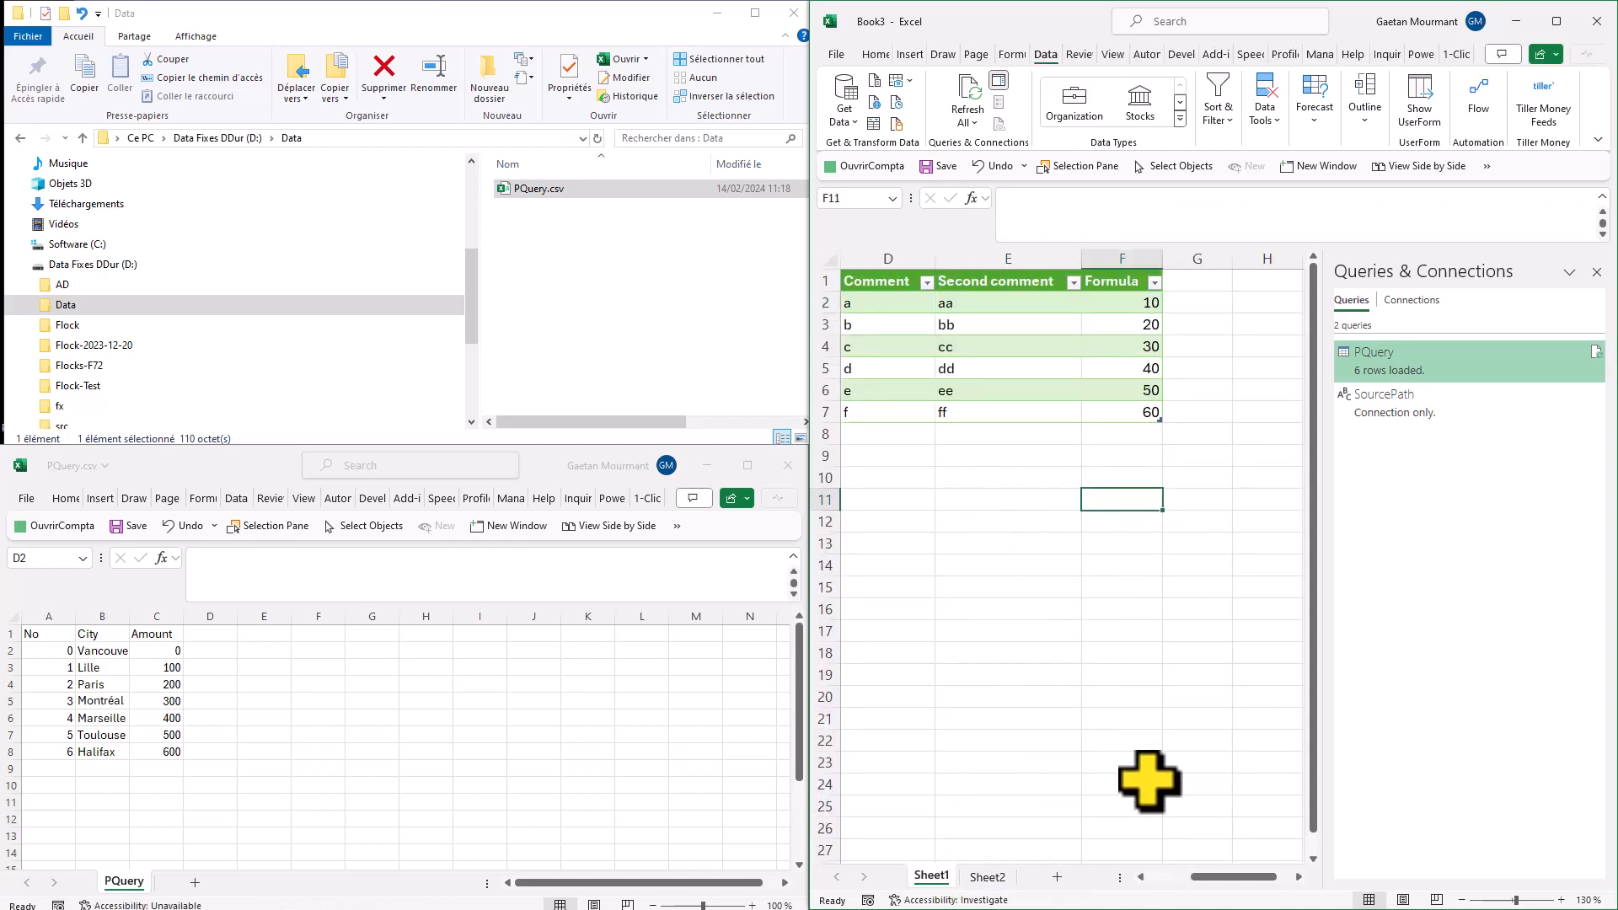
click(1176, 878)
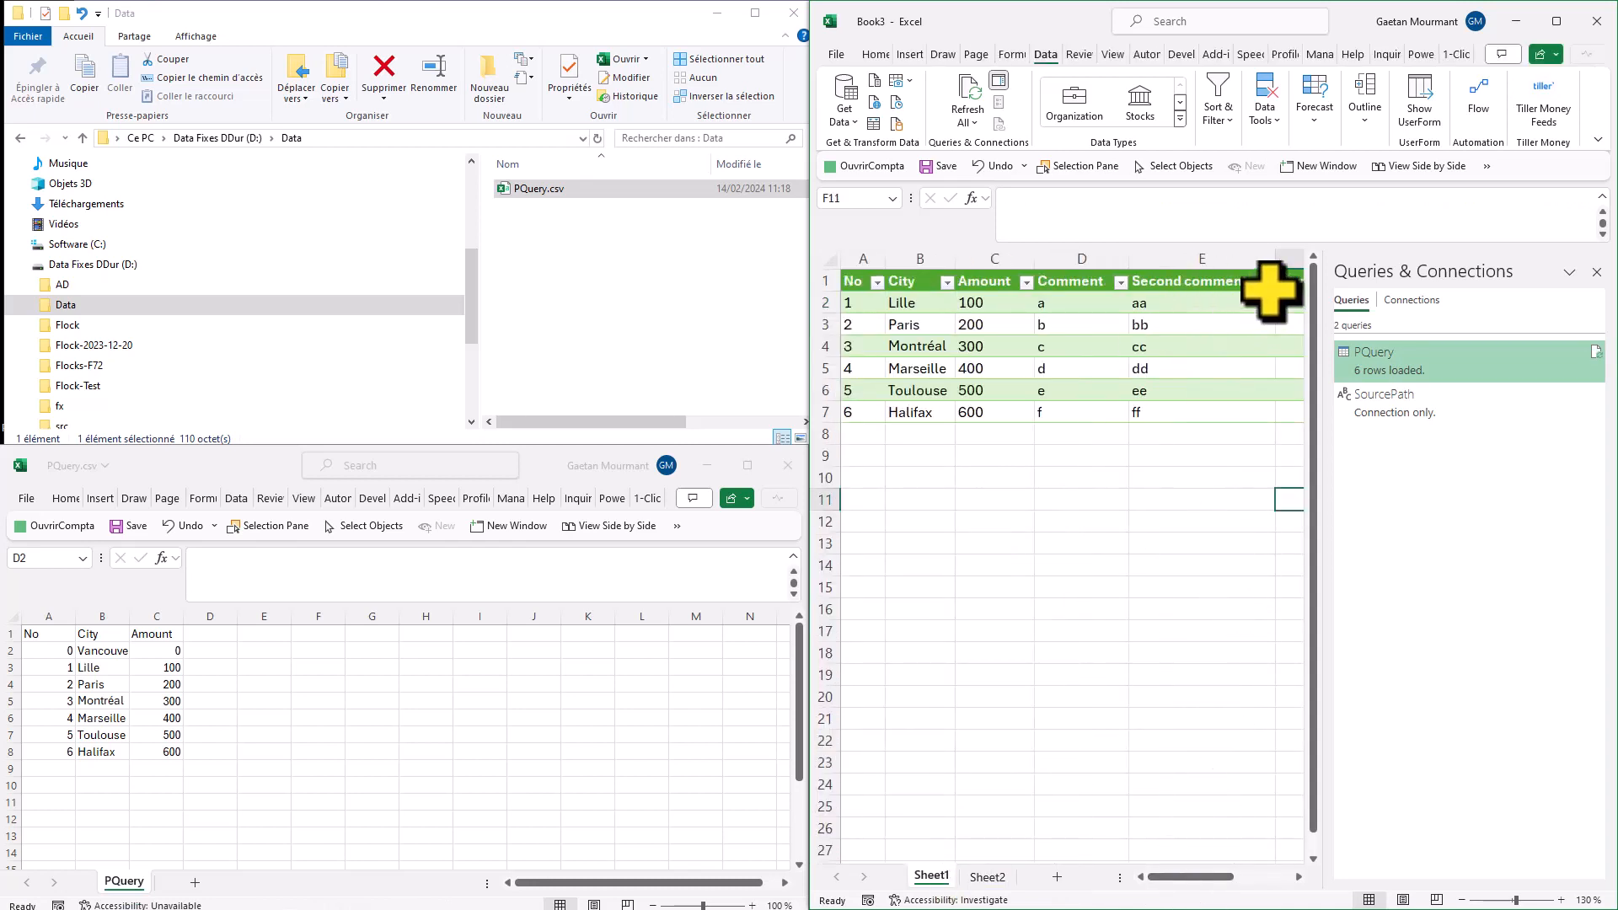
drag(1268, 259, 1202, 261)
click(1165, 542)
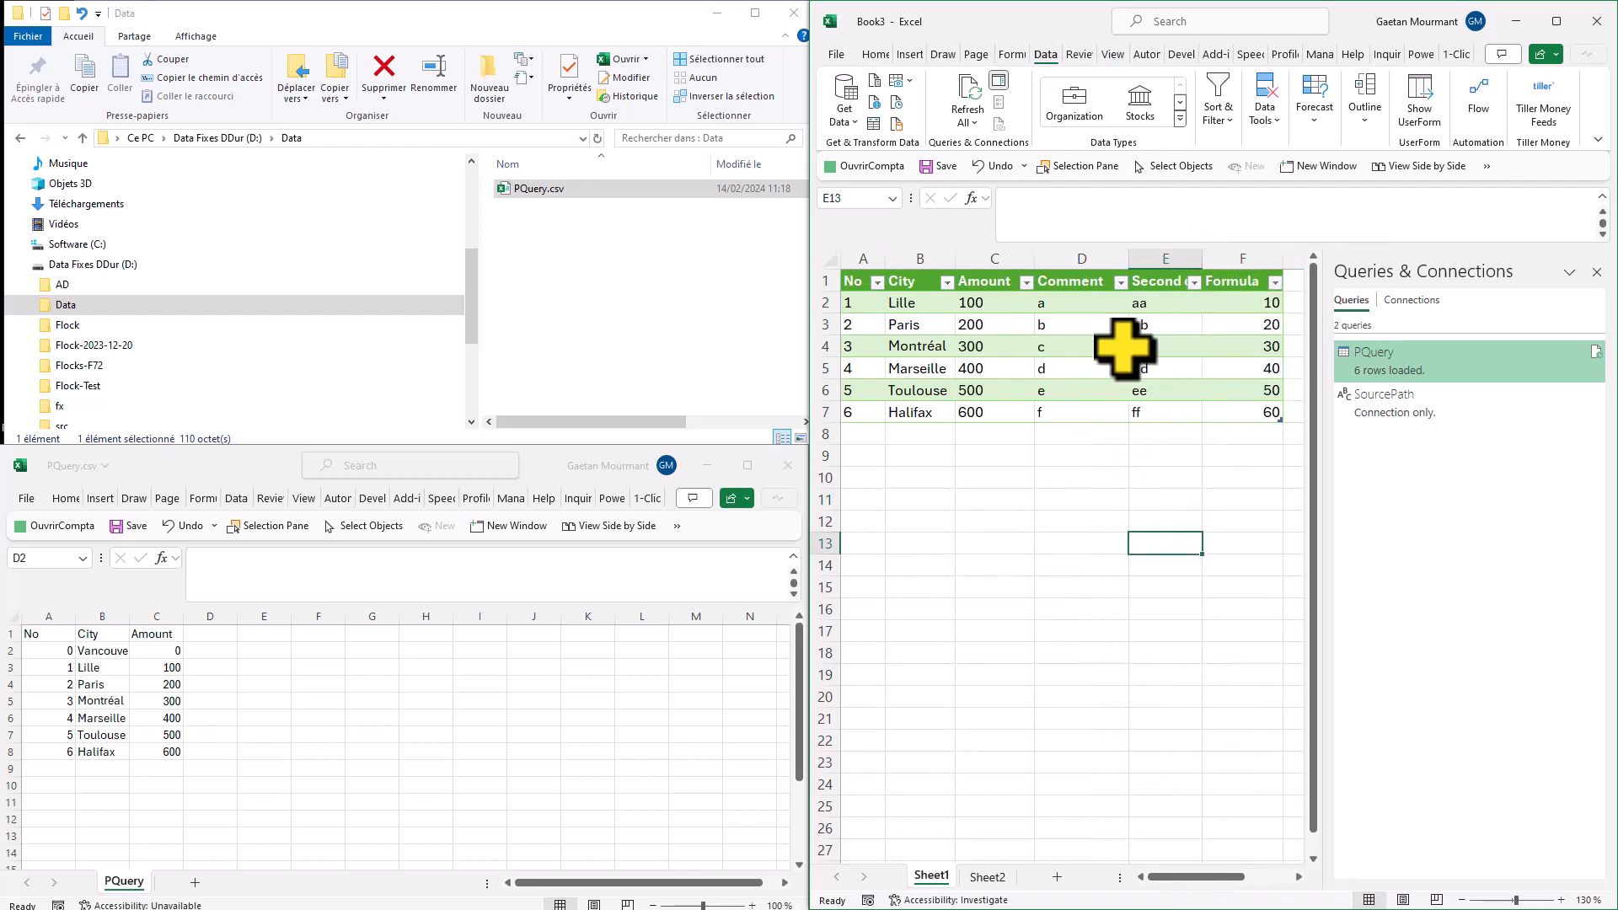
Refresh the PQuery table on Sheet1 and return to cell D2 of PQuery.csv.
click(210, 650)
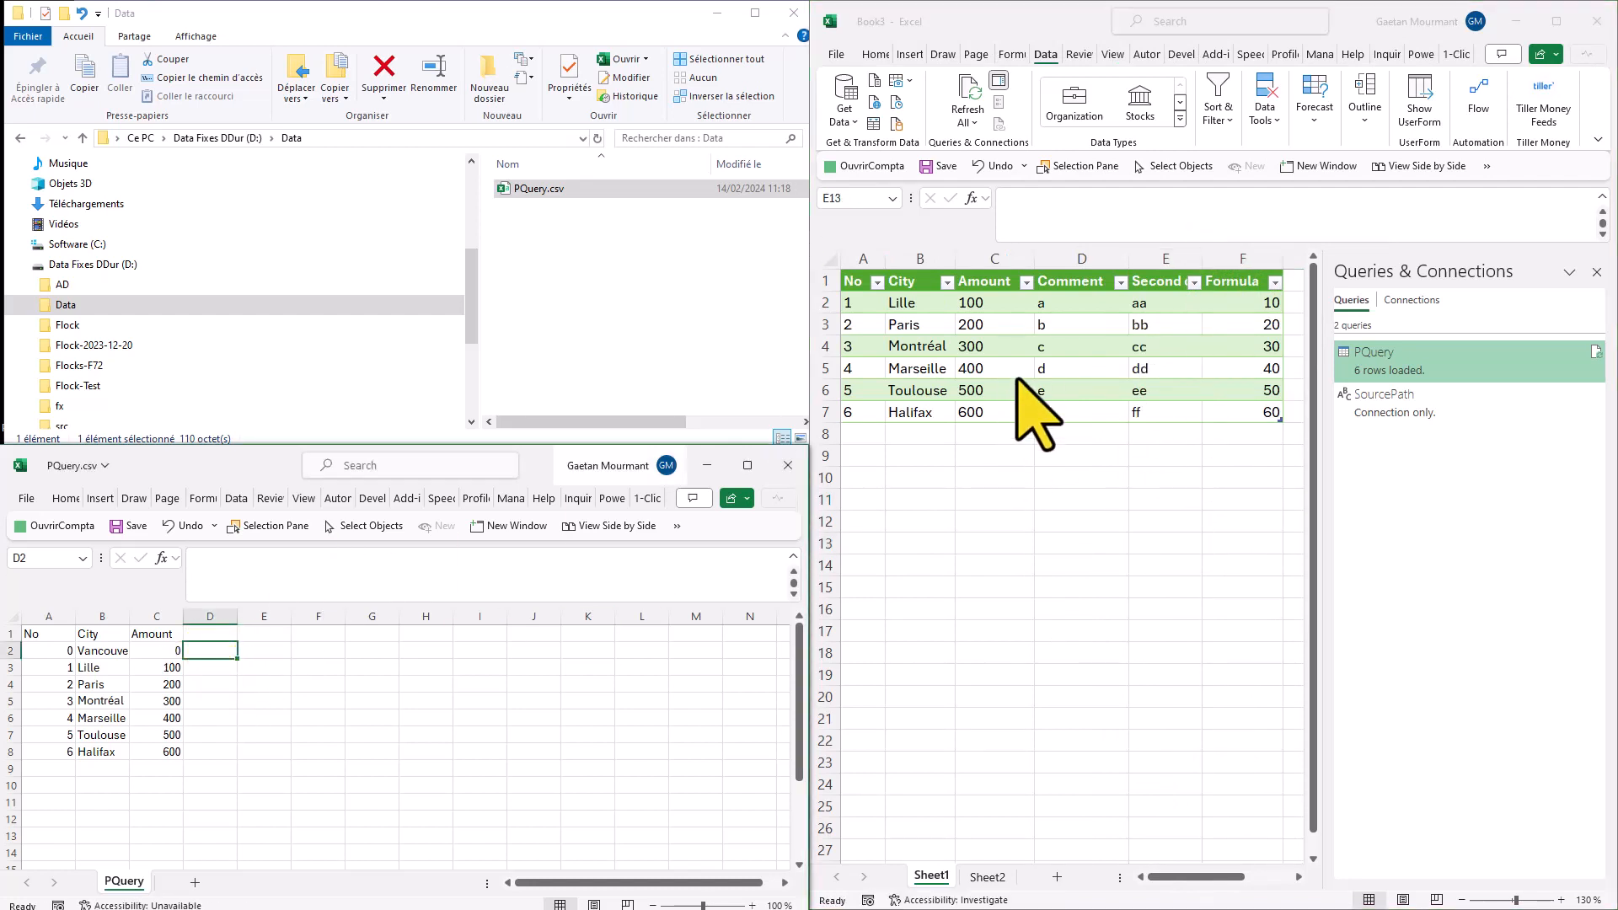
right_click(1015, 328)
click(1082, 503)
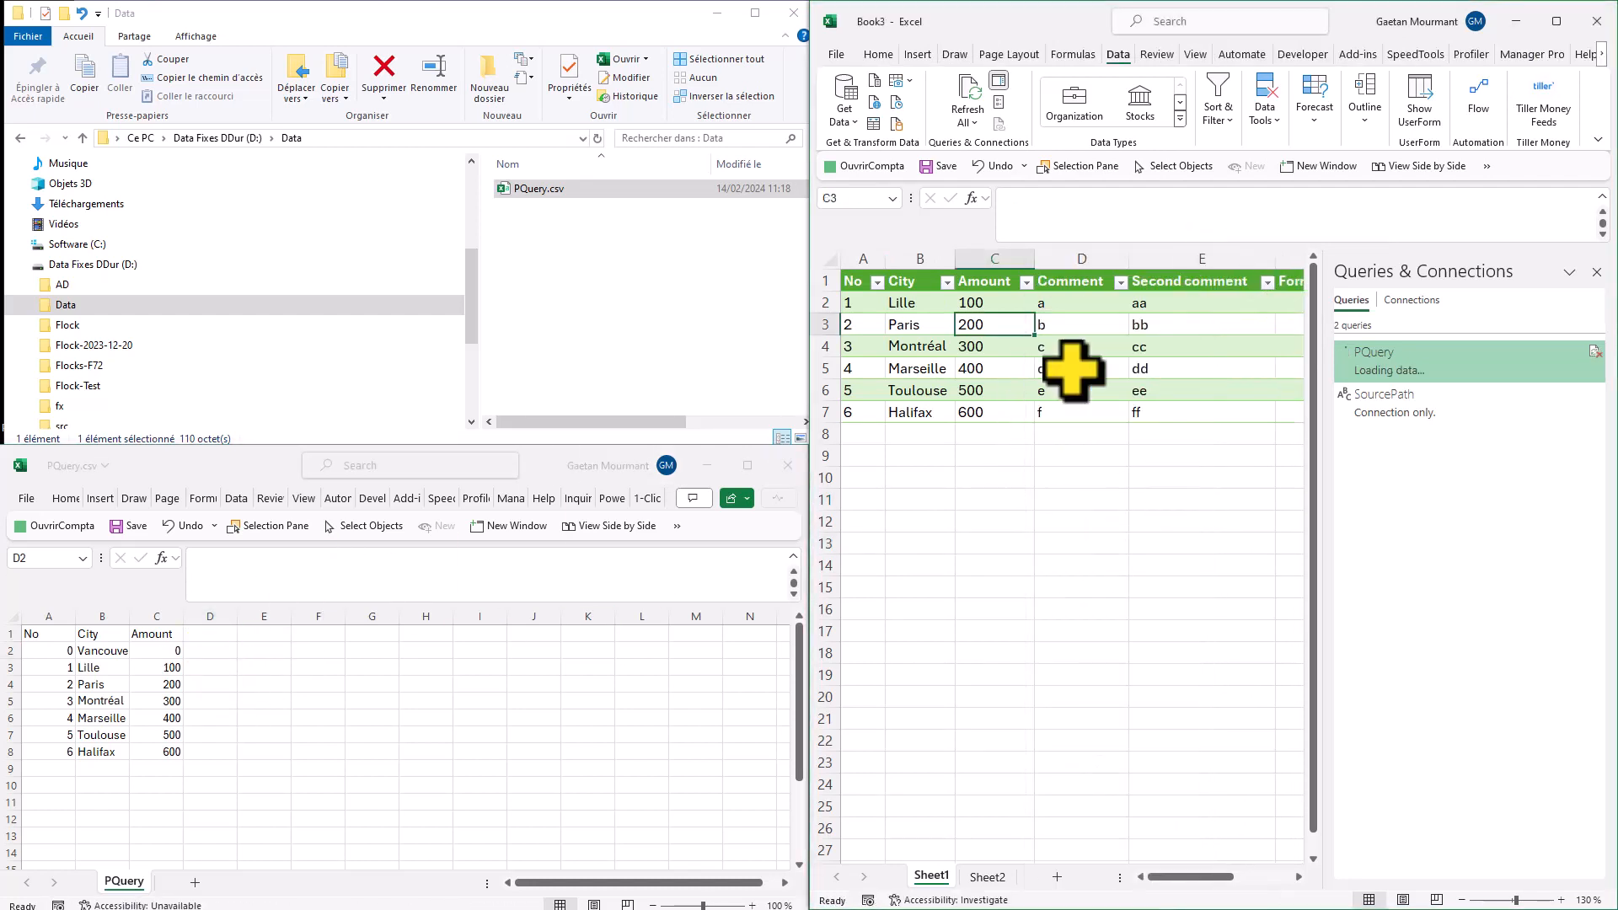
click(210, 650)
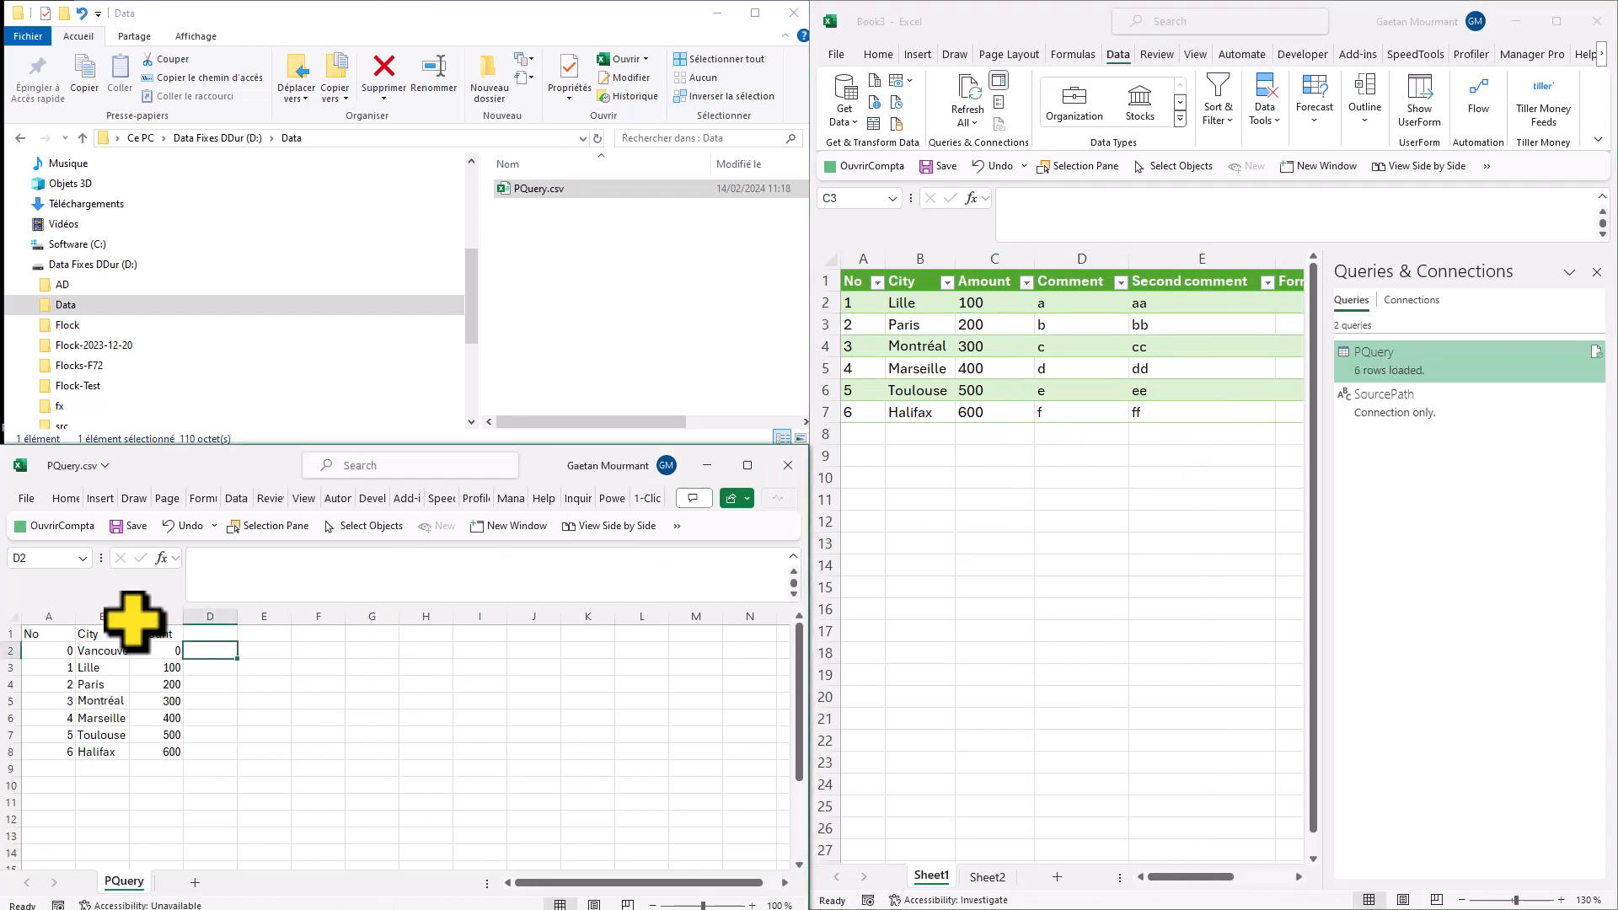
Save PQuery.csv, refresh the PQuery table on Sheet1 and check the comment cells of its Vancouver row.
click(126, 525)
click(809, 534)
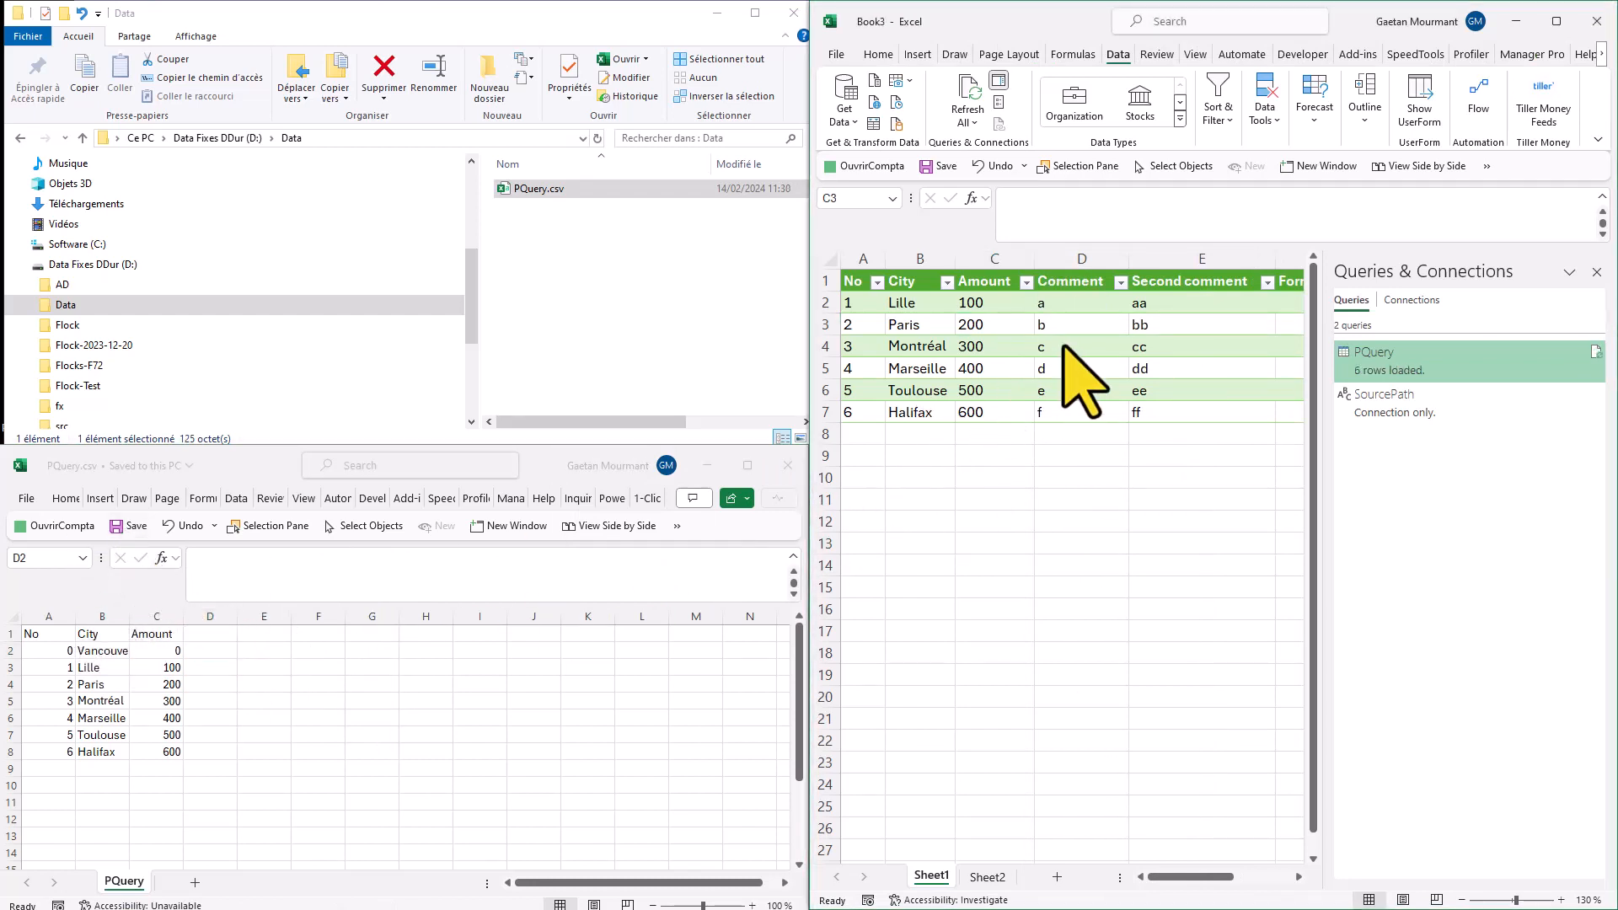
right_click(1082, 391)
click(1132, 514)
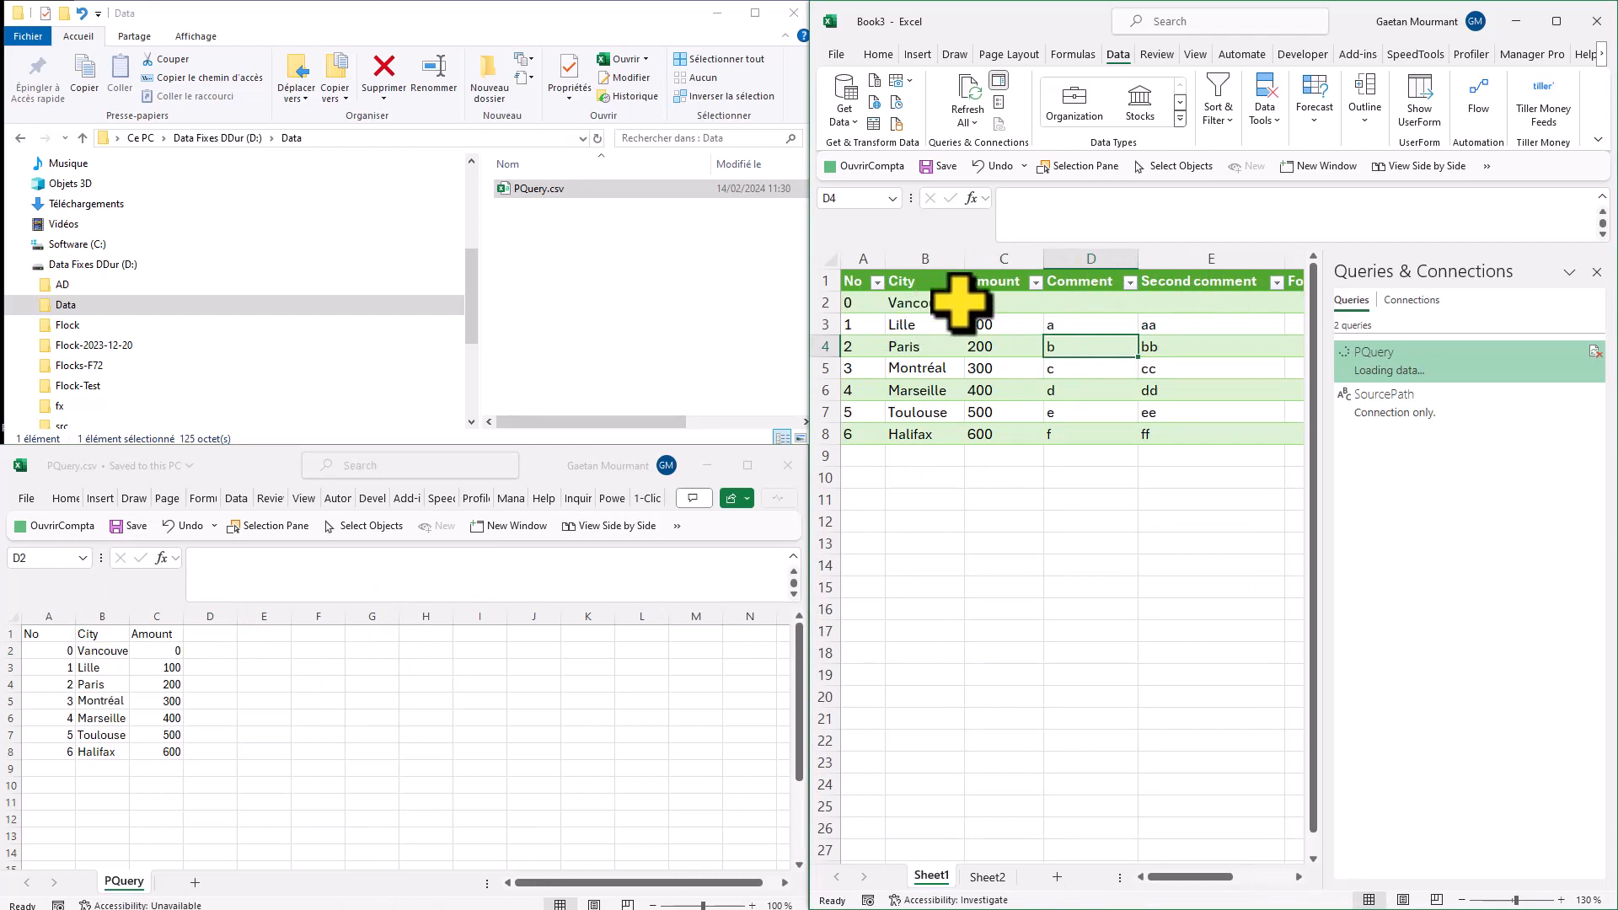
scroll(969, 294, right, 3)
click(987, 300)
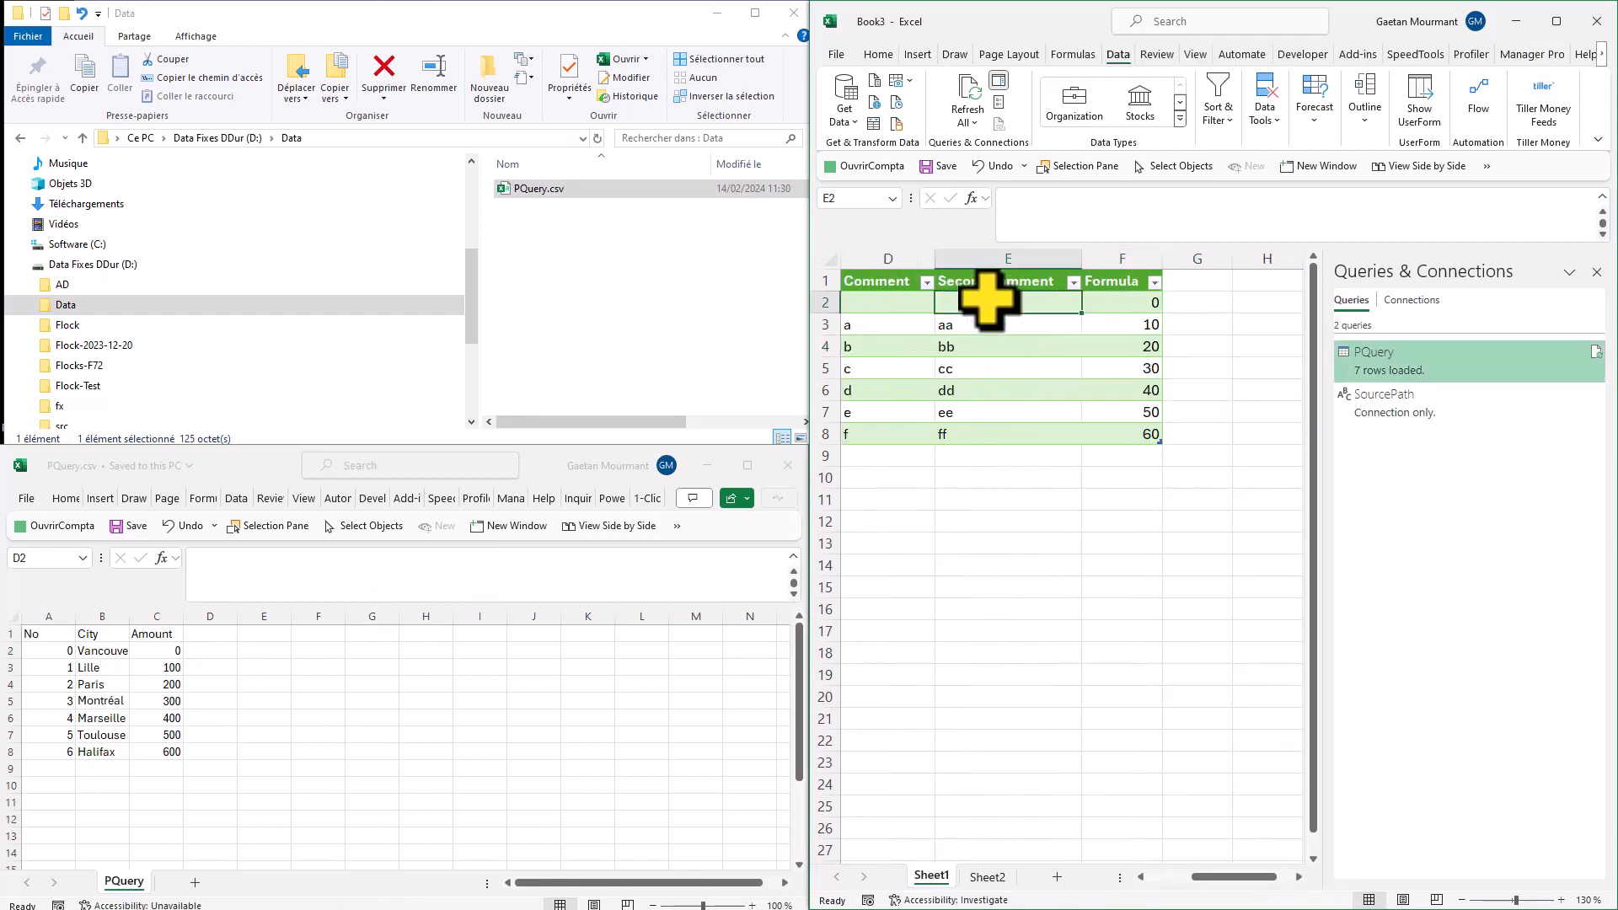
key(Home)
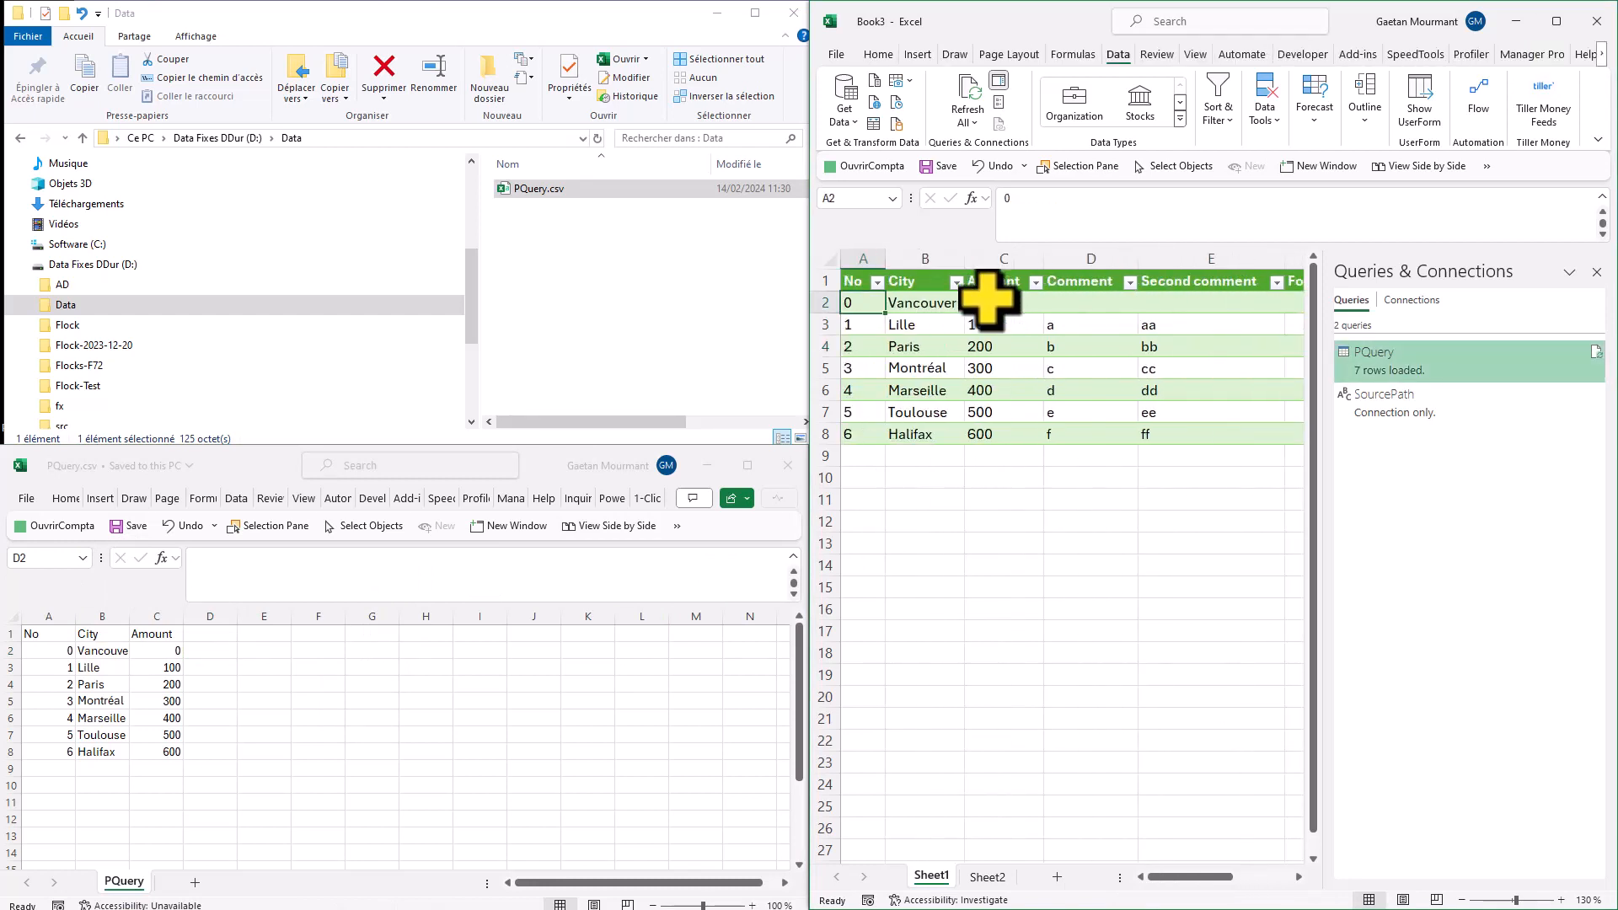
Delete the Vancouver row from PQuery.csv.
click(10, 650)
right_click(10, 651)
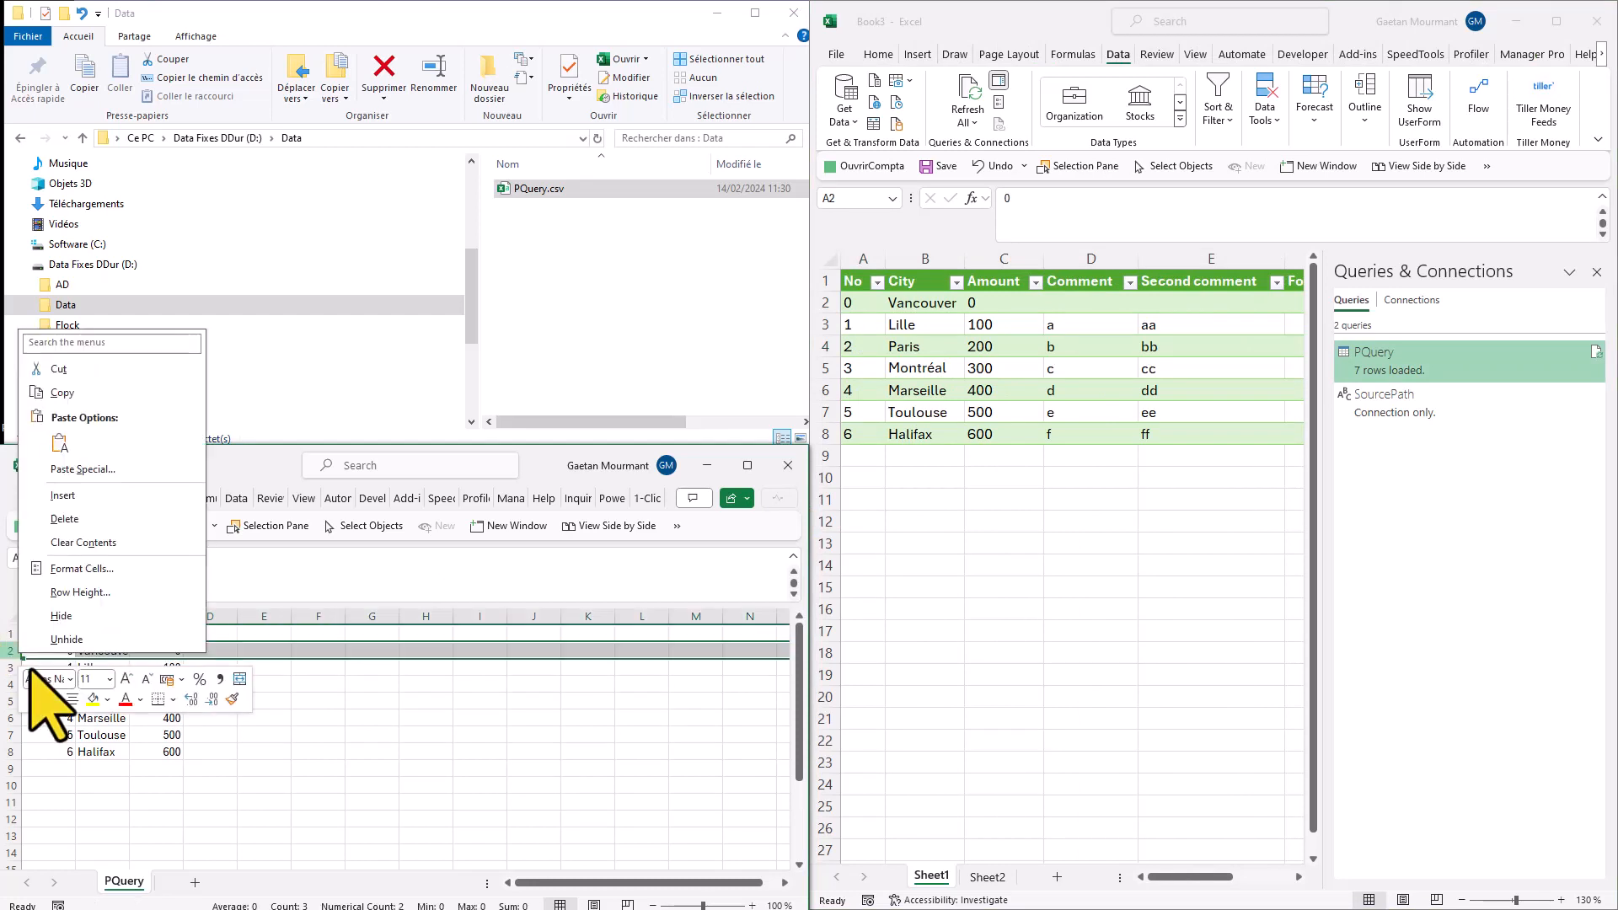
click(100, 519)
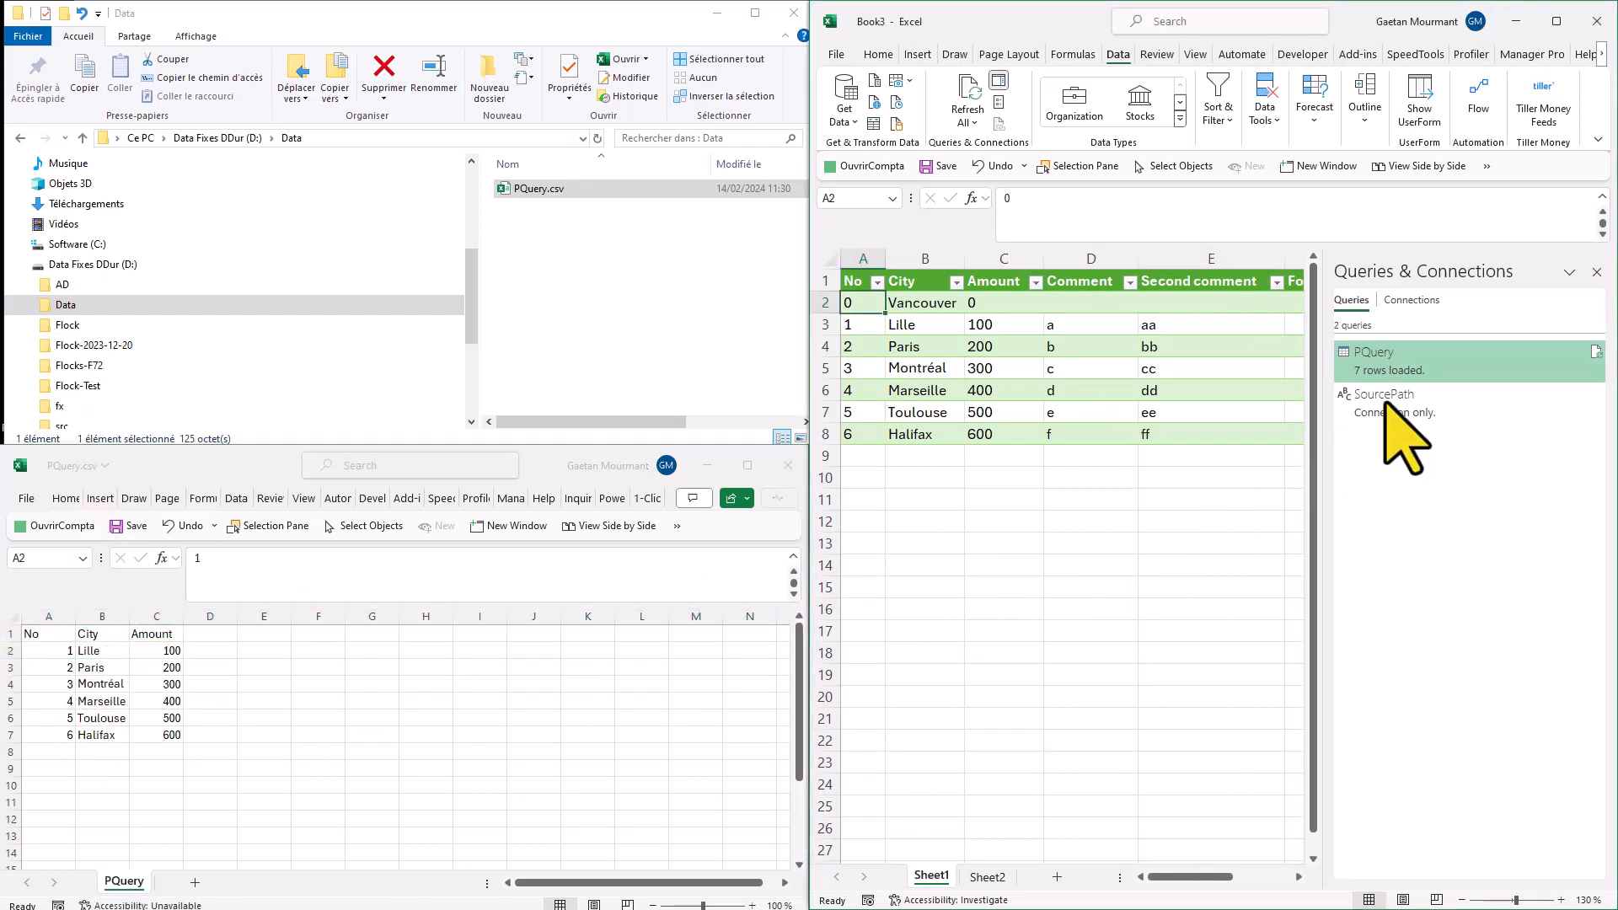
Add a Third comment column after Formula on Sheet1, entering aaa for Lille and bbb for Paris and accepting Flash Fill for the rest.
click(1597, 271)
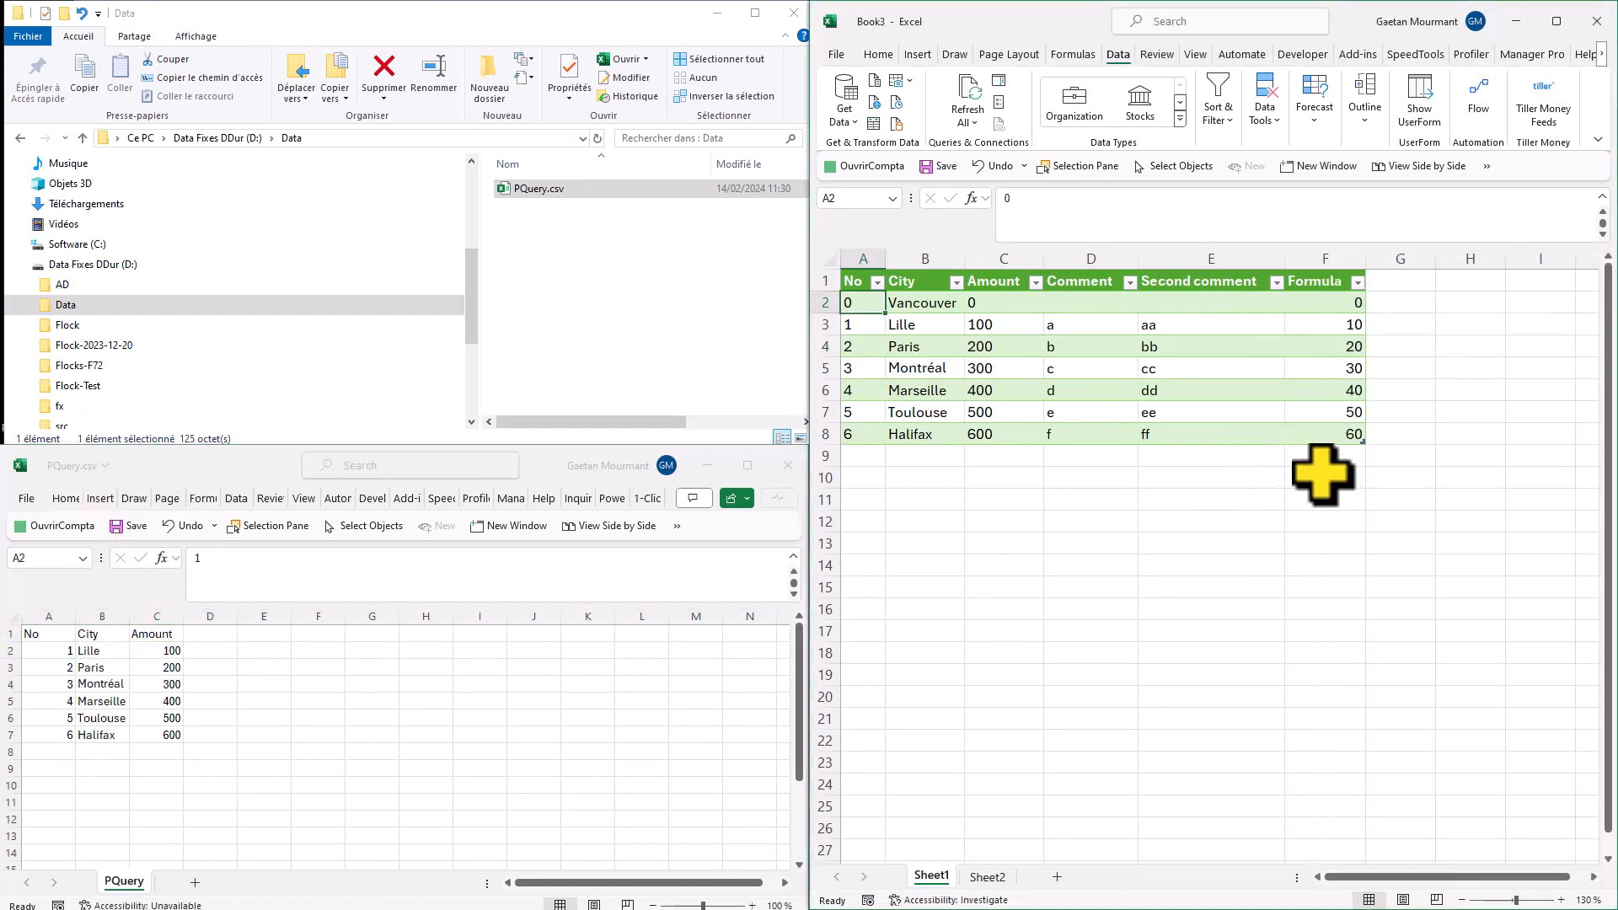
click(1396, 287)
text(Third c)
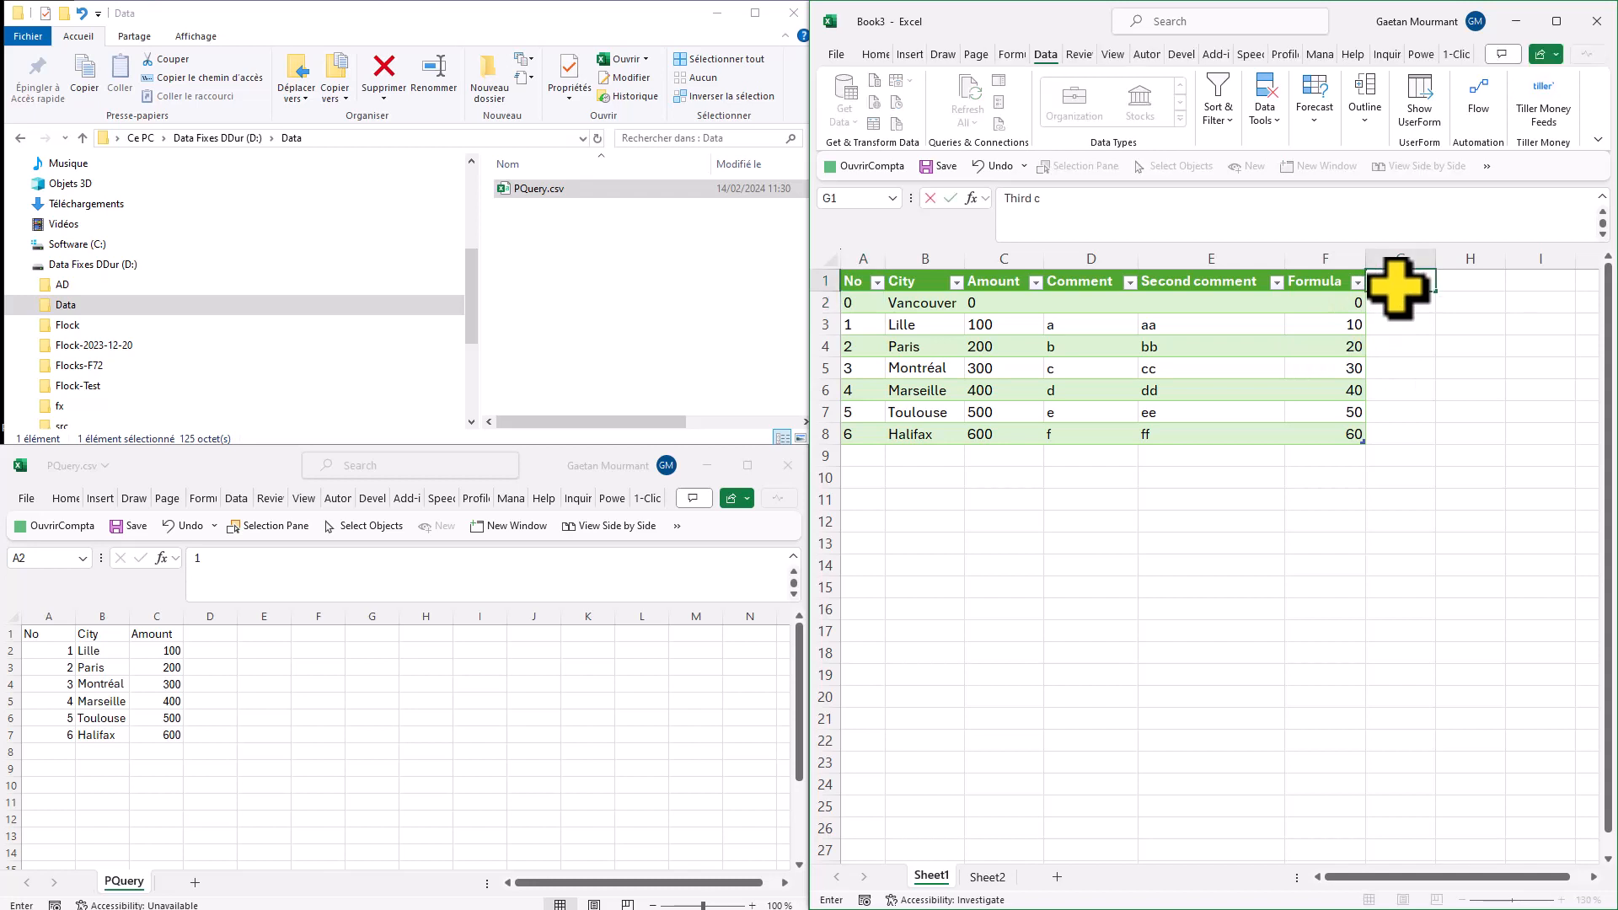
text(omment)
key(Return)
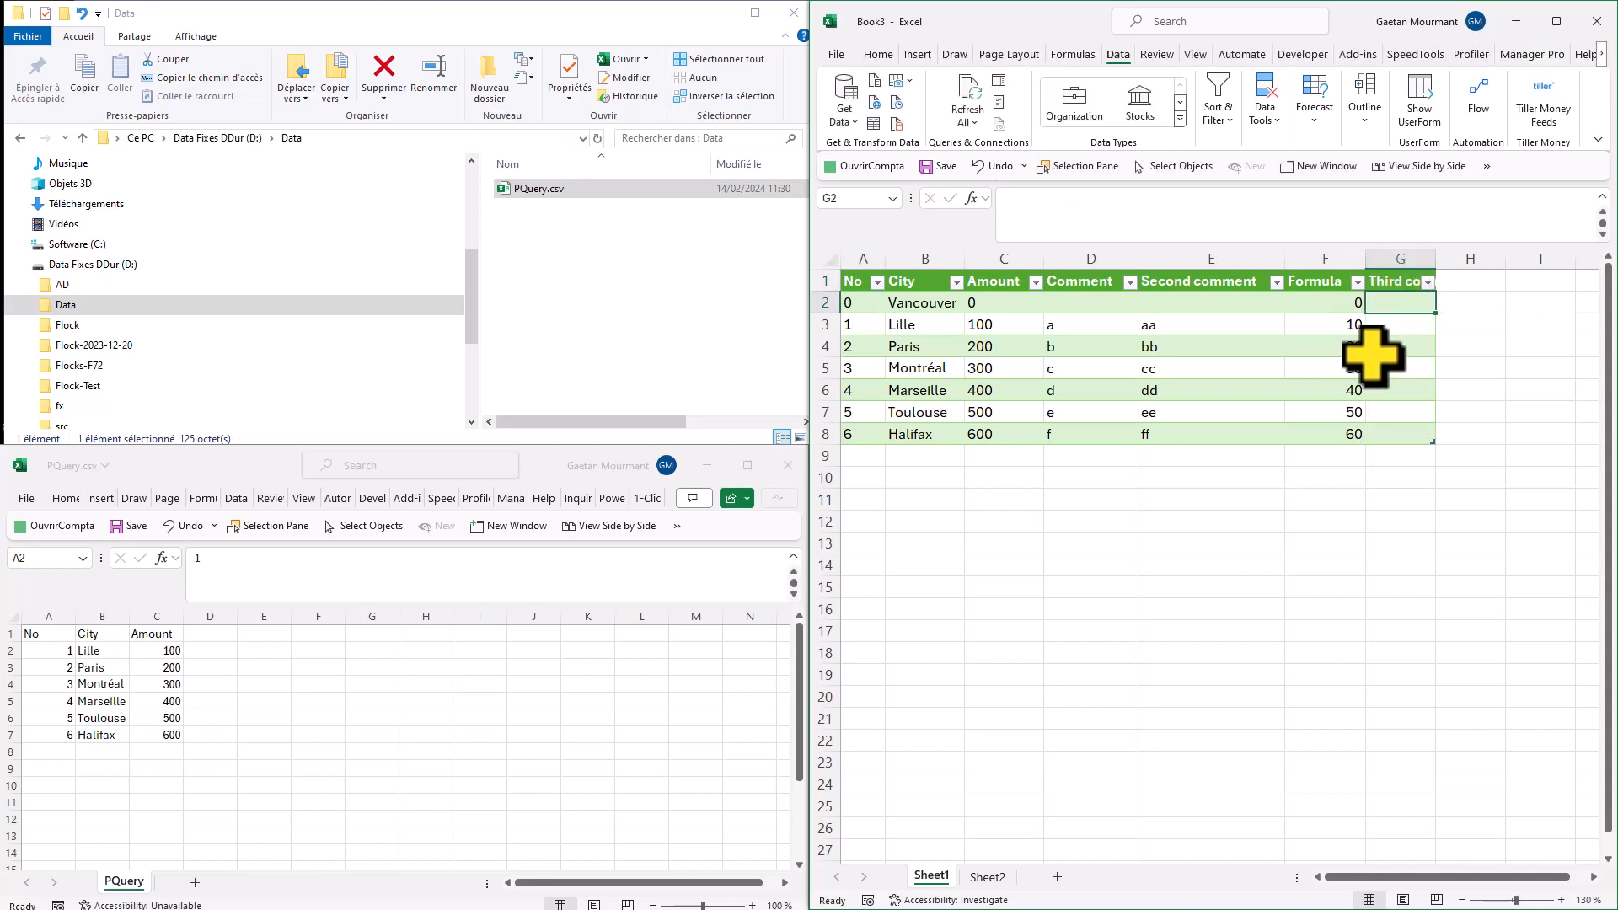
text(aaa)
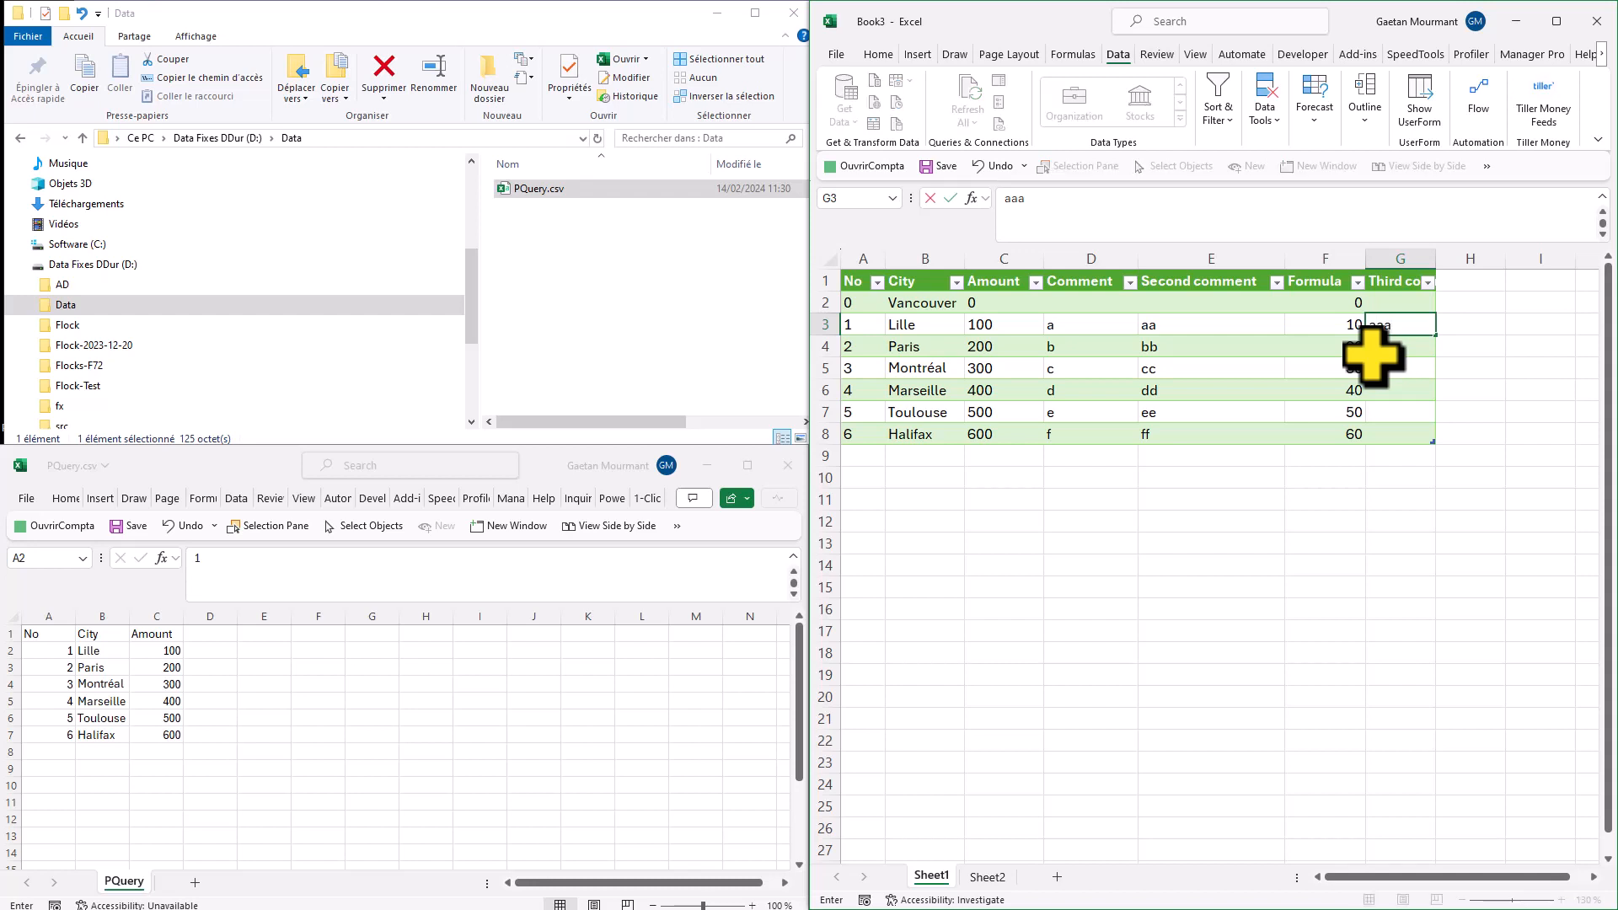
key(Return)
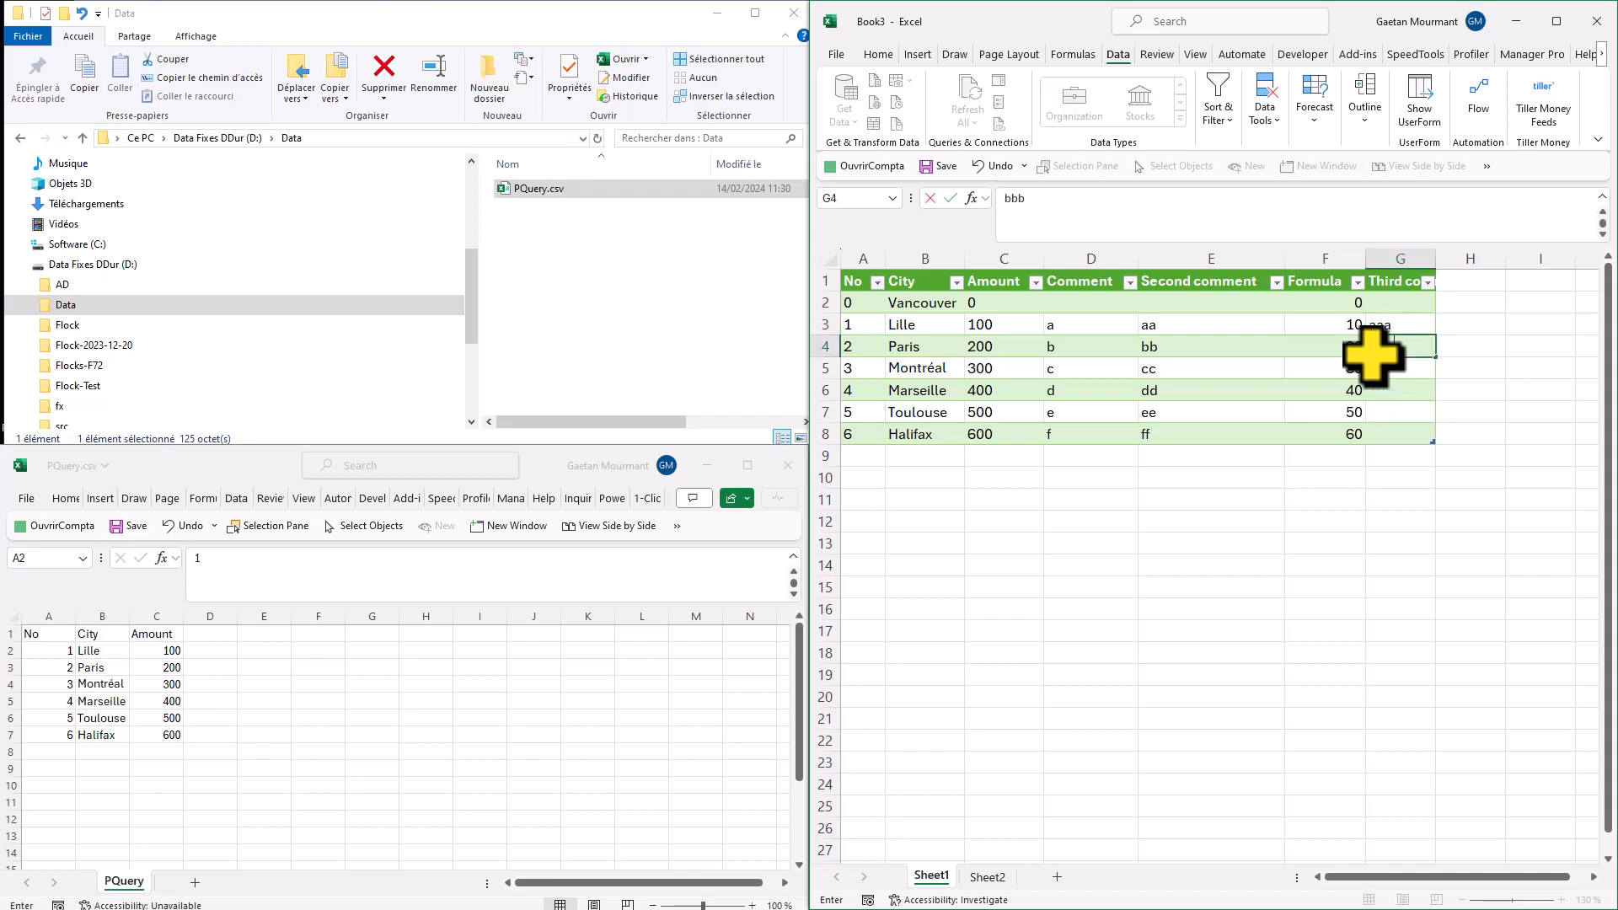
key(Return)
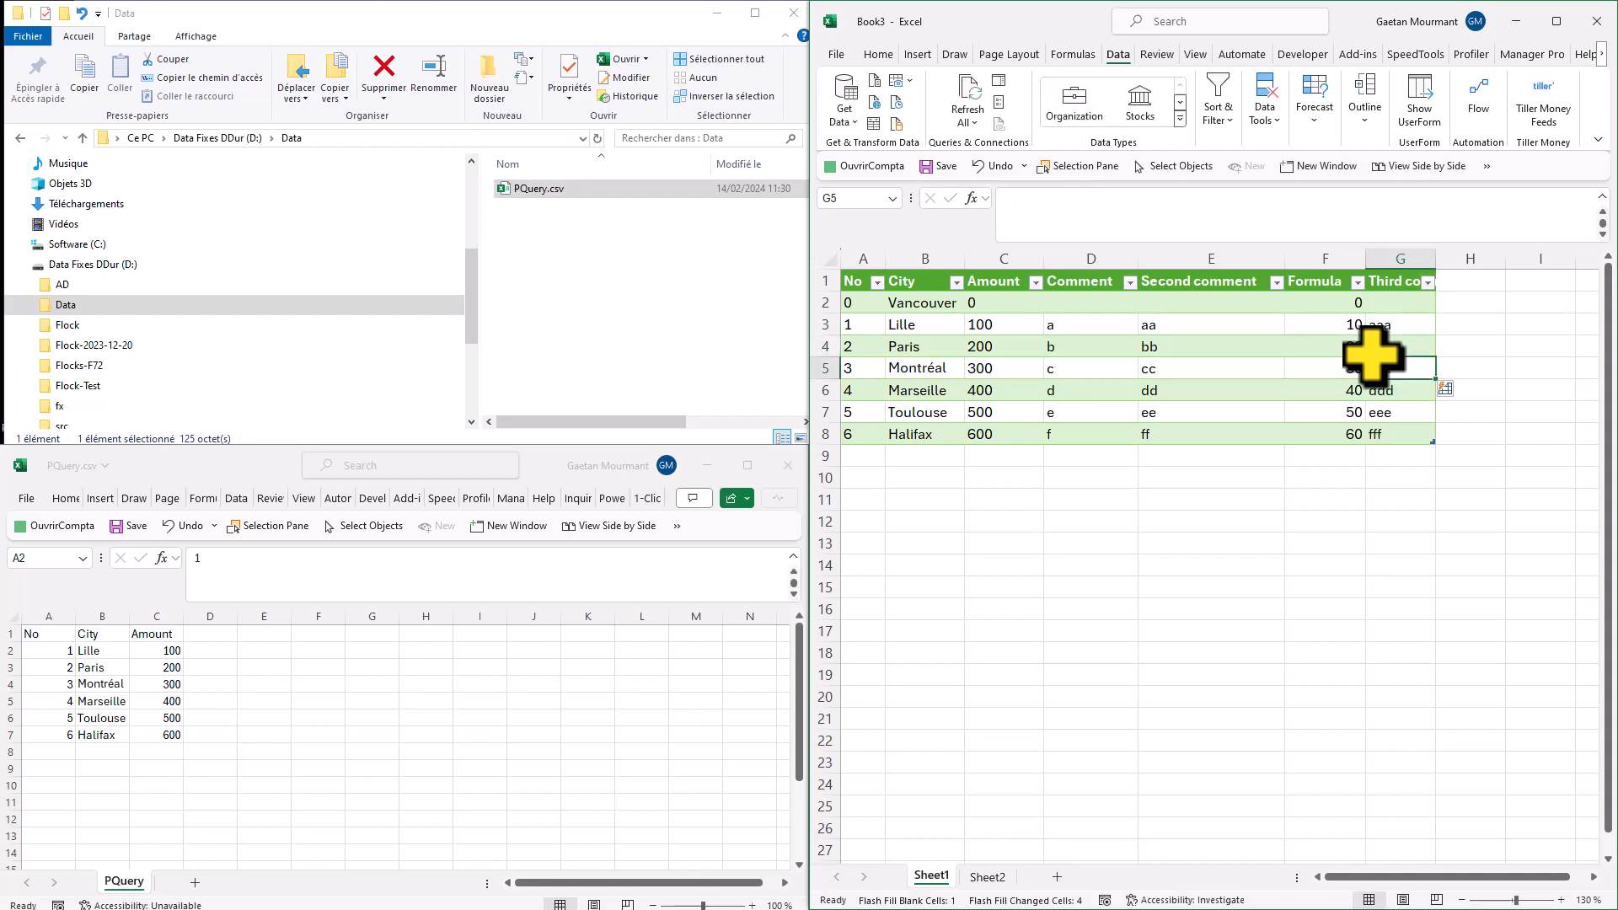
Save PQuery.csv, refresh the Sheet1 table and check the values in the Third comment column.
click(134, 651)
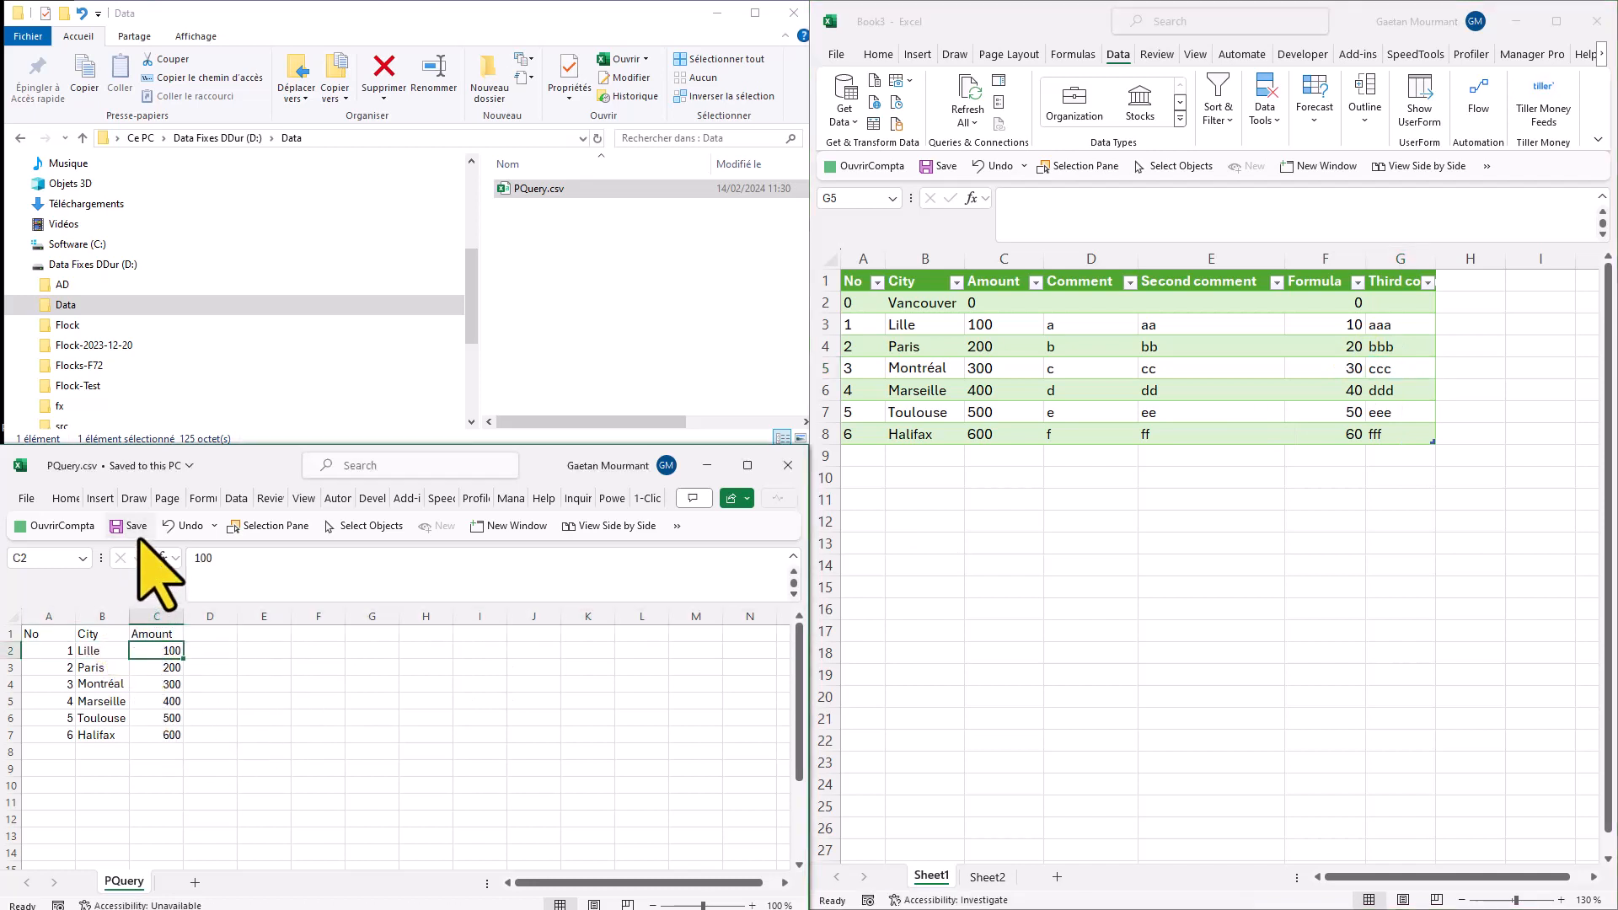
click(1220, 323)
right_click(1221, 322)
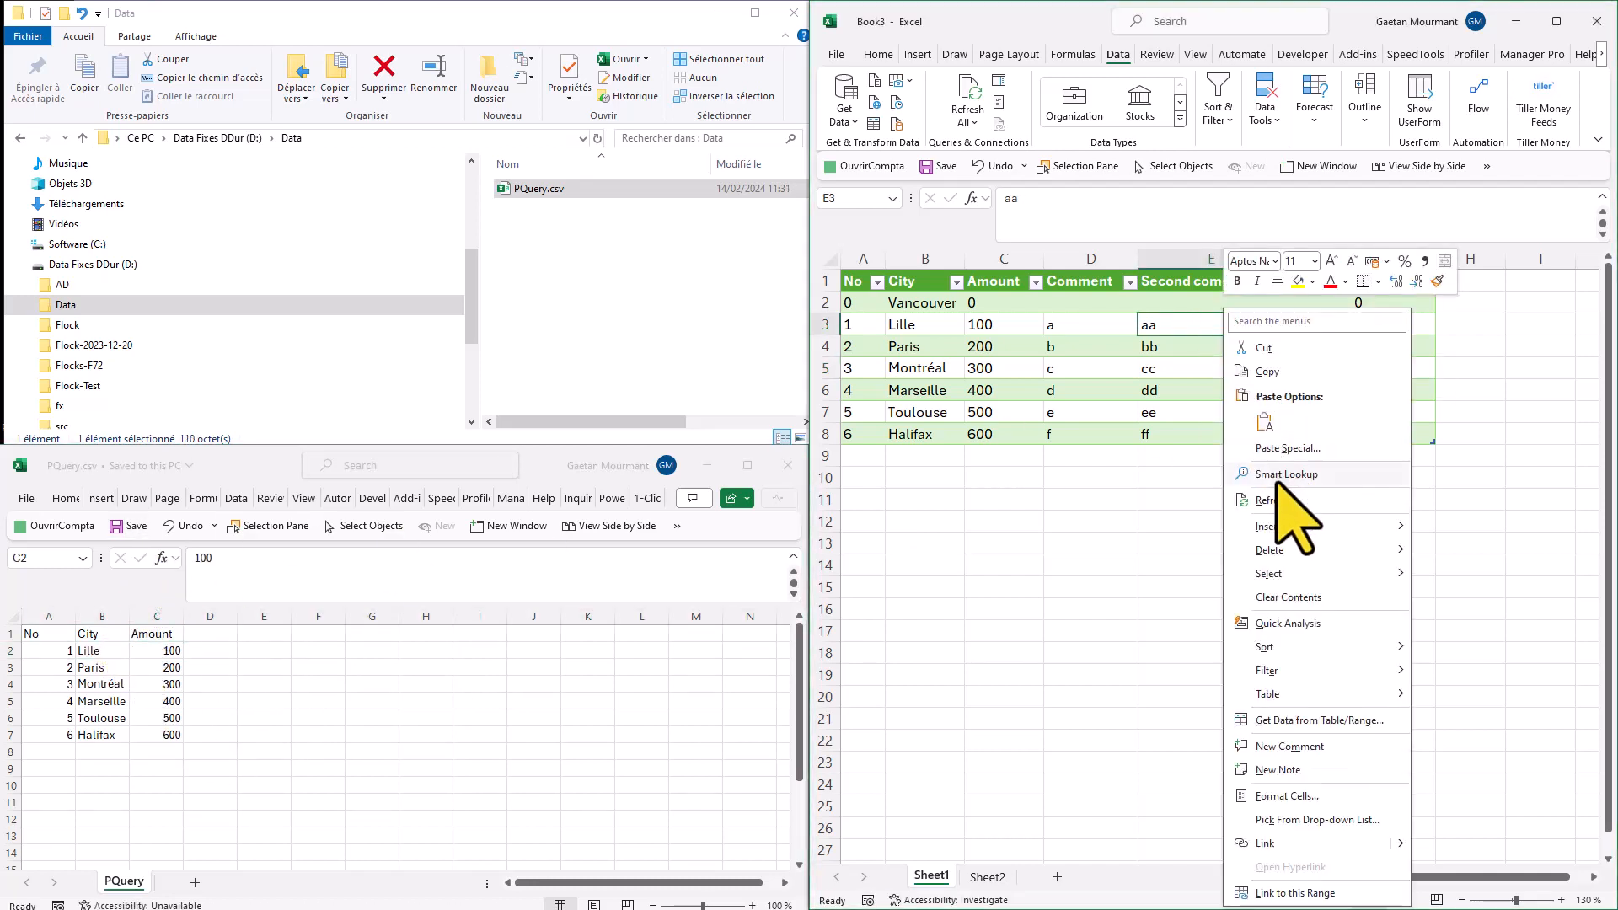
click(1268, 499)
drag(1348, 305, 1340, 429)
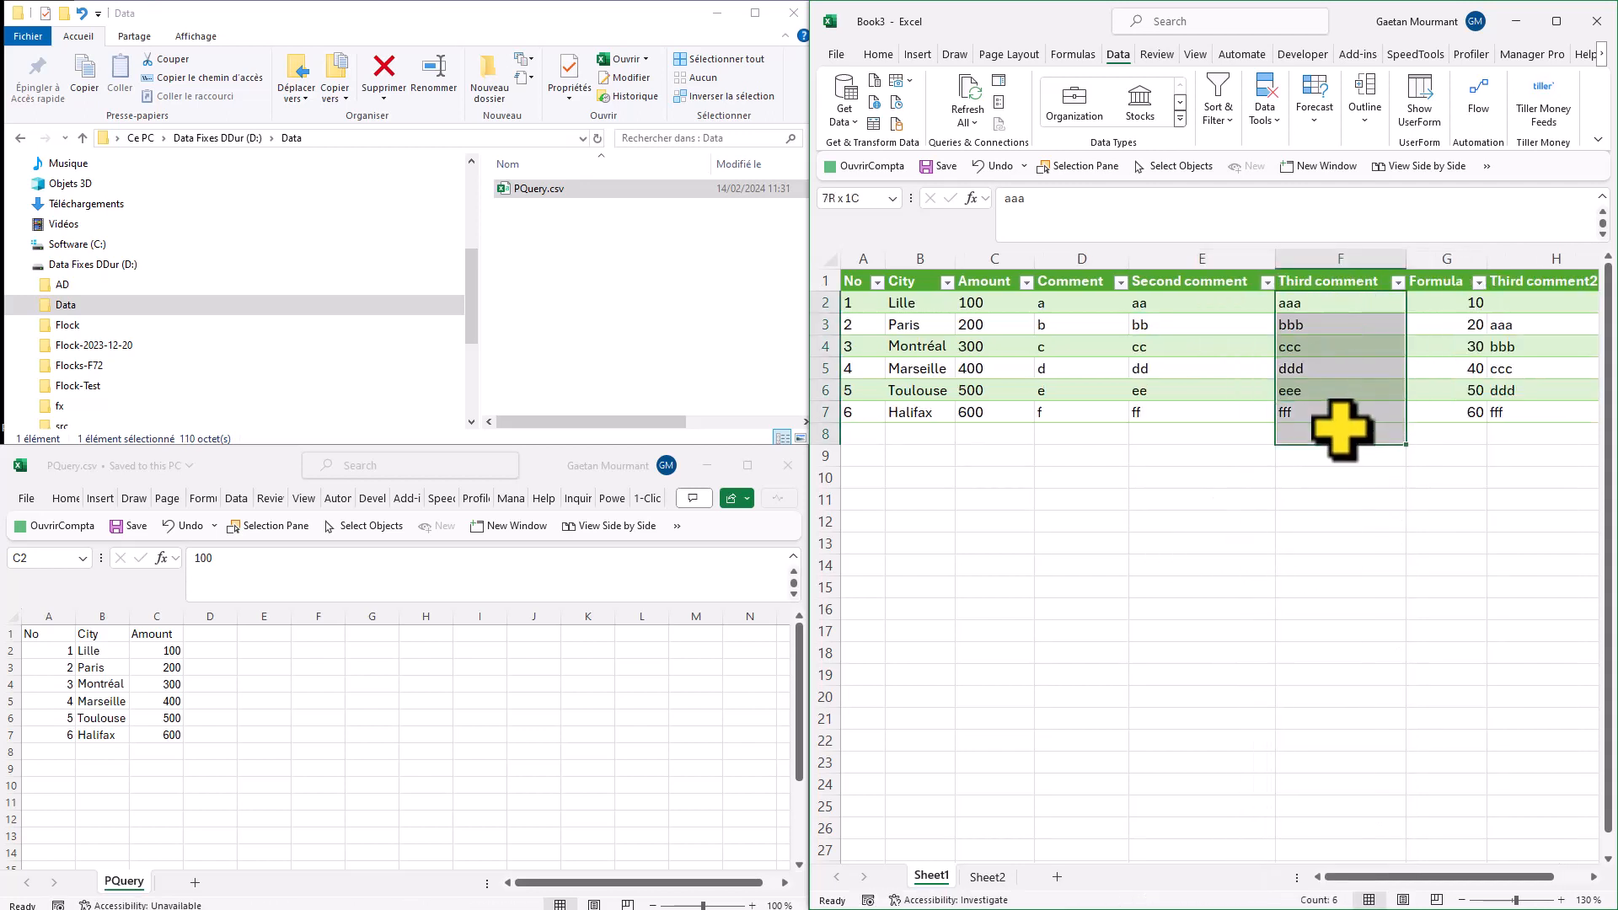
click(1298, 544)
Delete the duplicate Third comment2 column from Sheet1 and select the first Third comment value.
click(1529, 324)
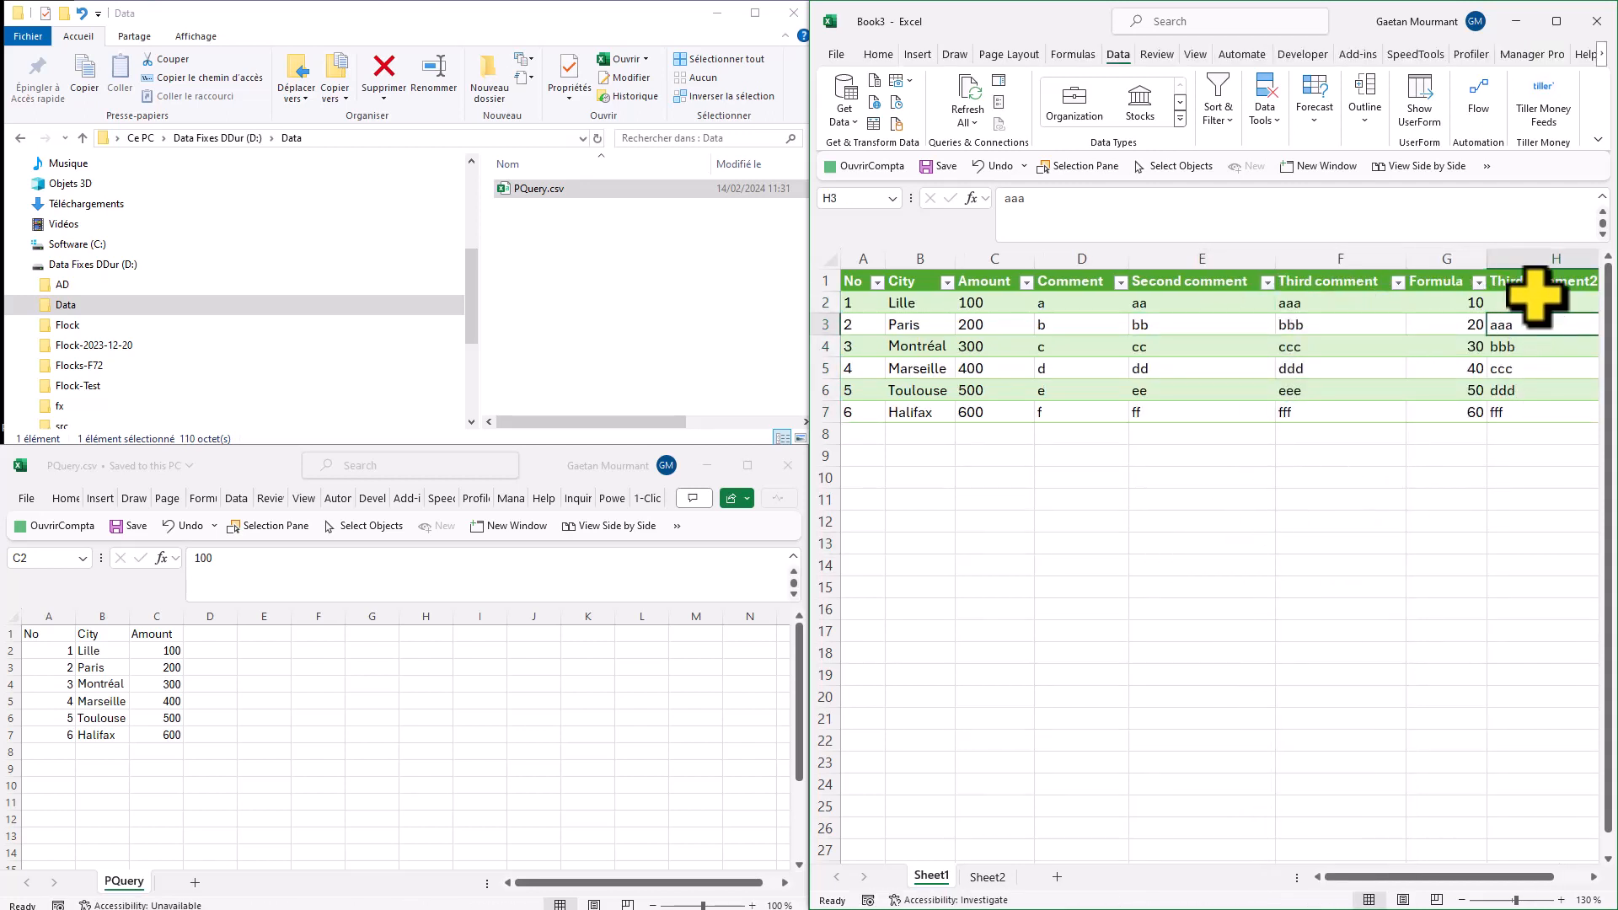
right_click(1517, 260)
click(1411, 463)
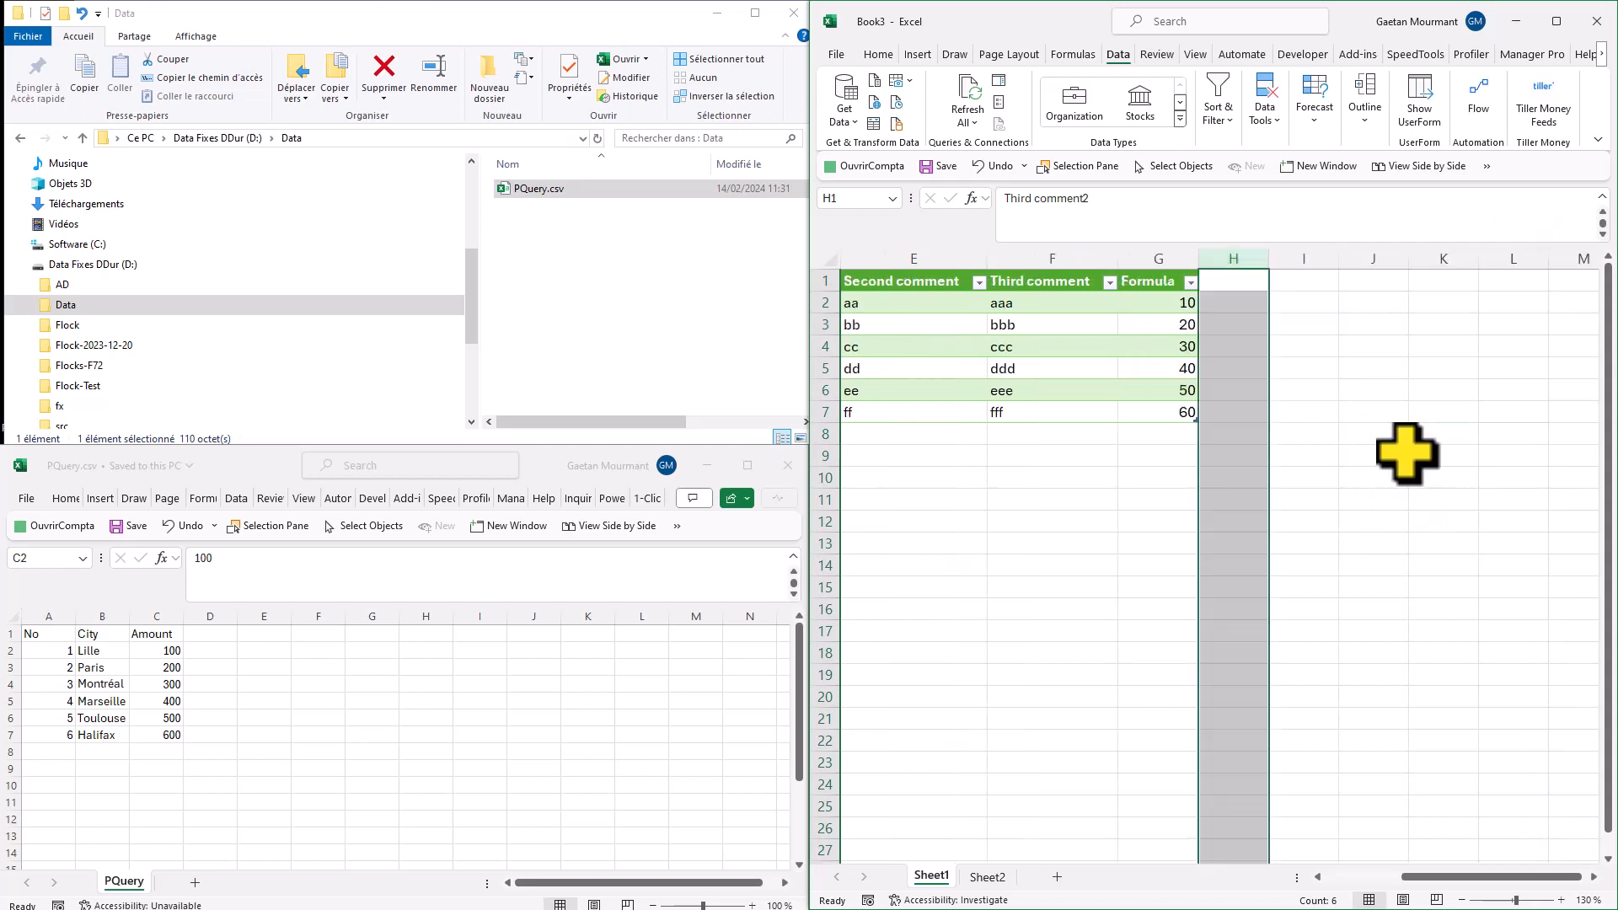
click(1085, 433)
key(ctrl+Home)
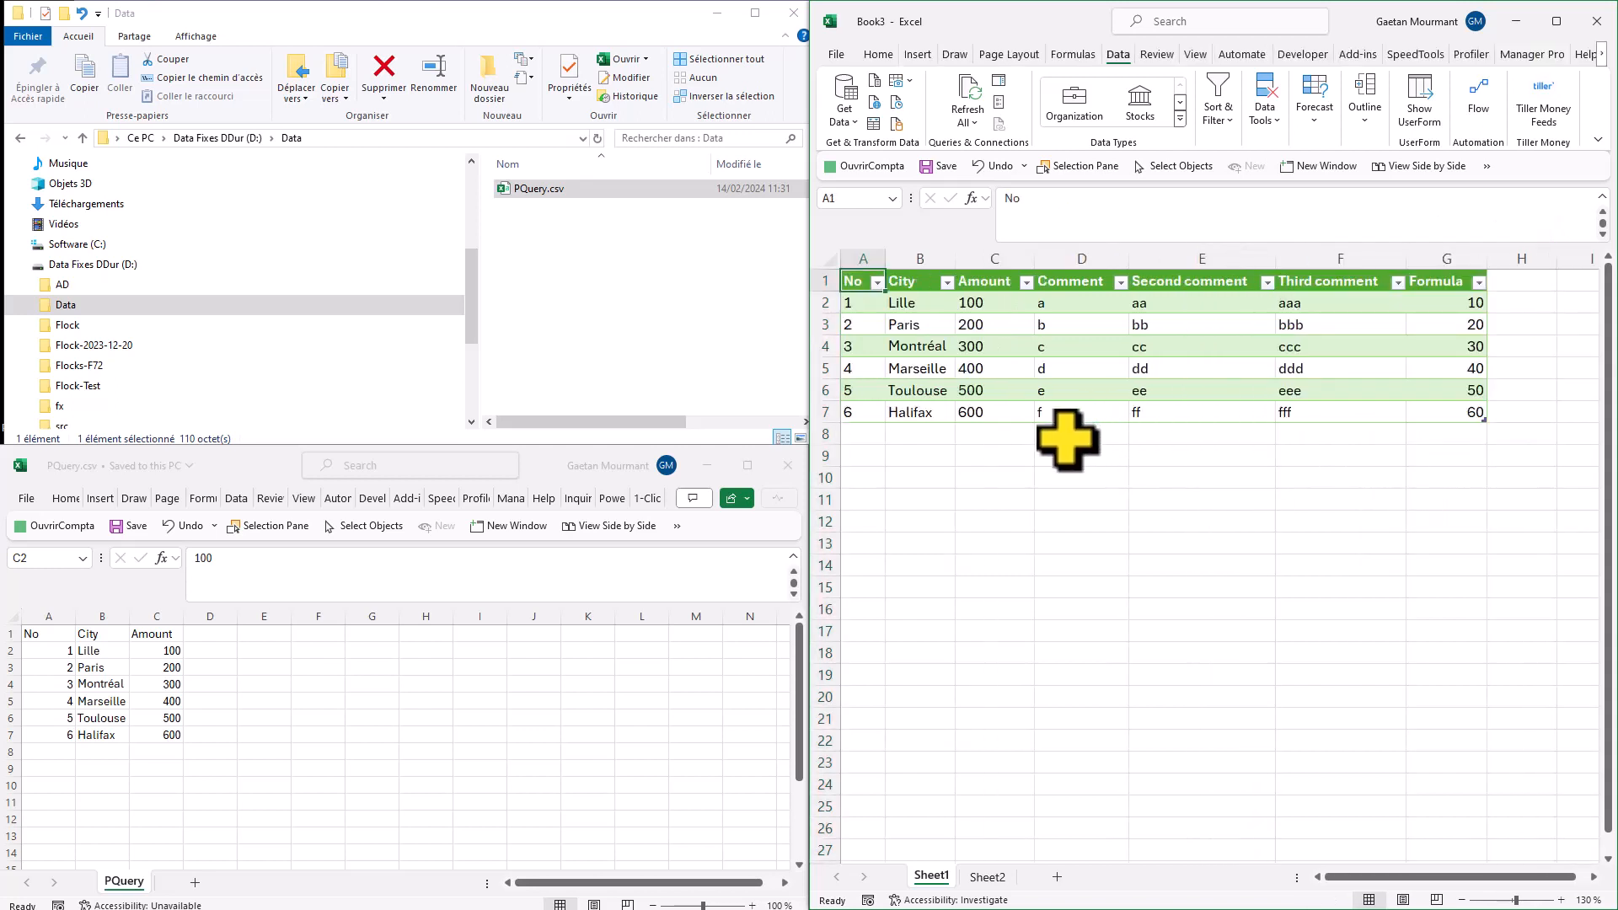
click(1338, 305)
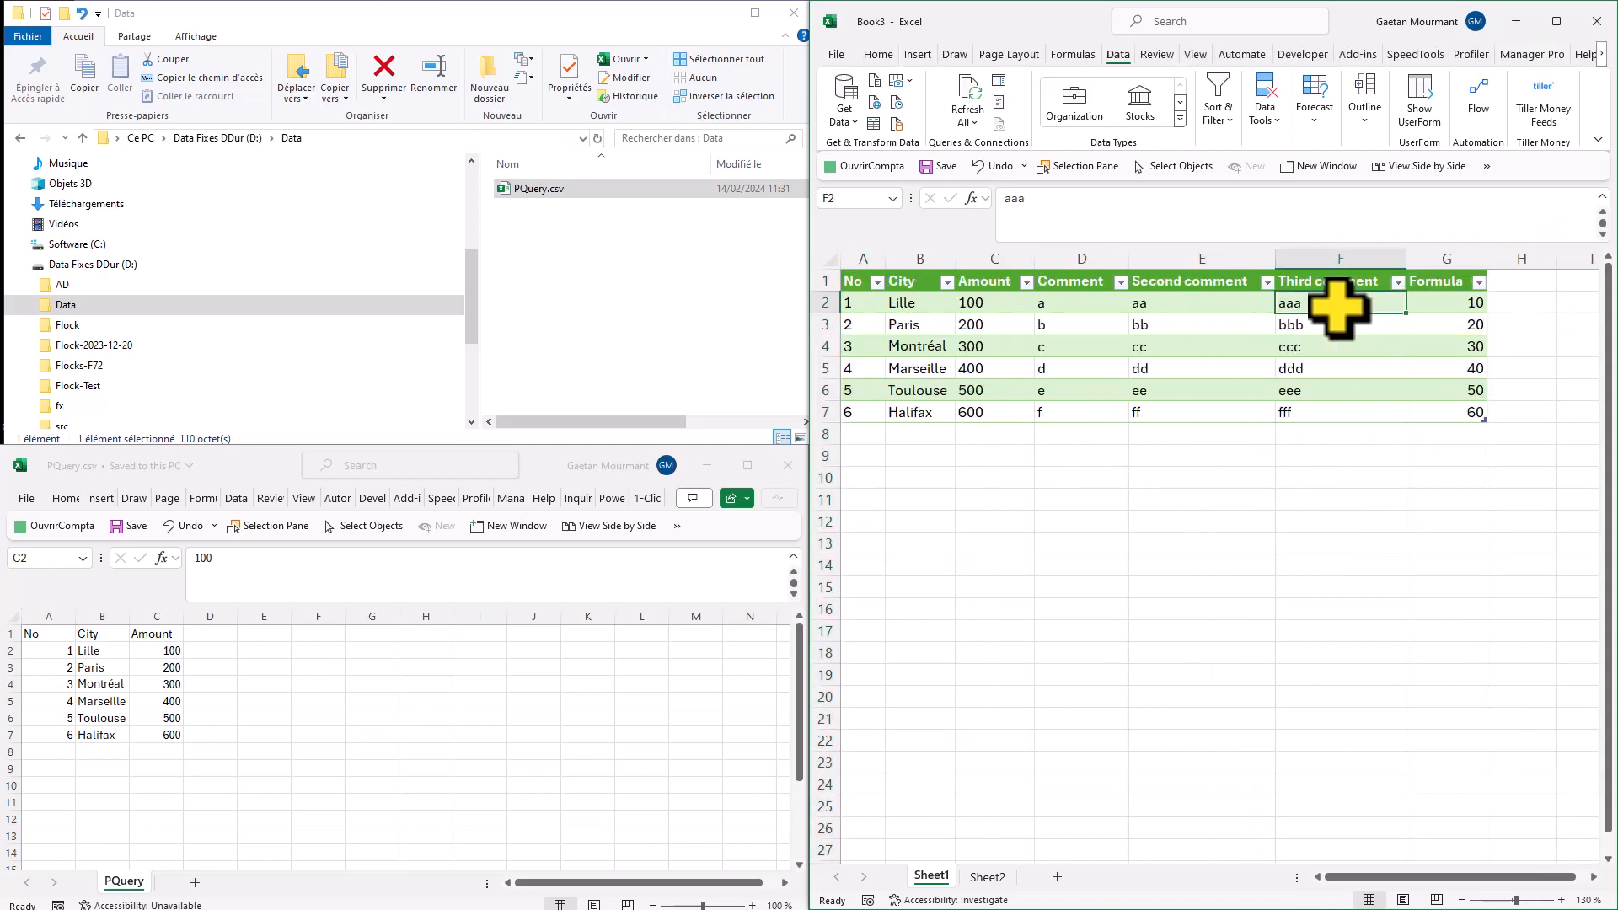
click(1516, 282)
text(Formula)
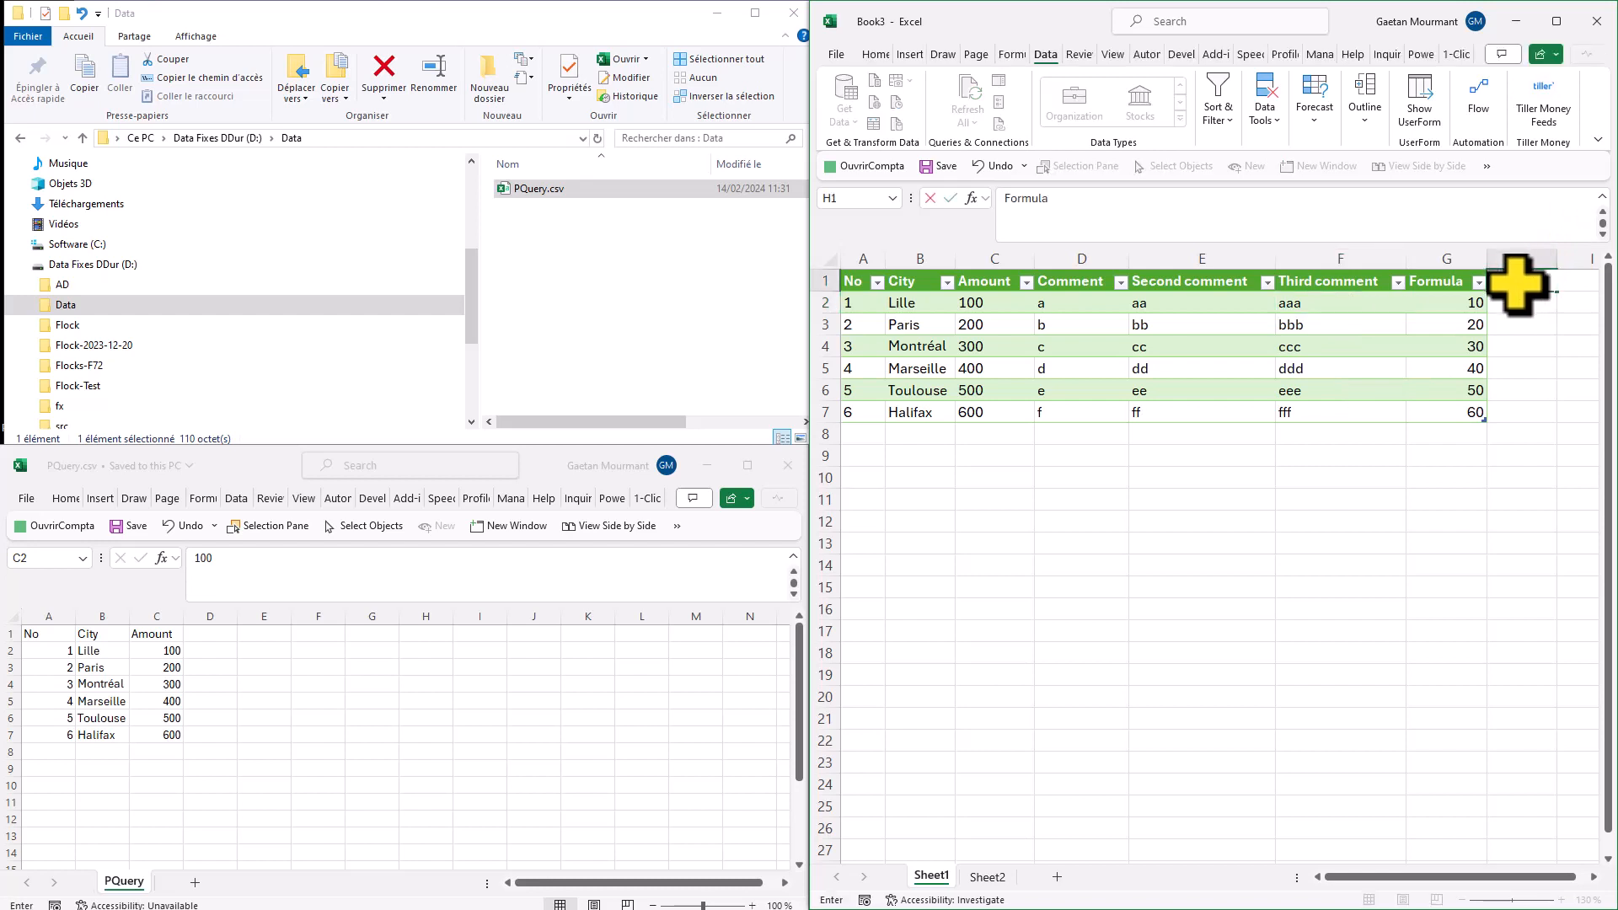
key(Return)
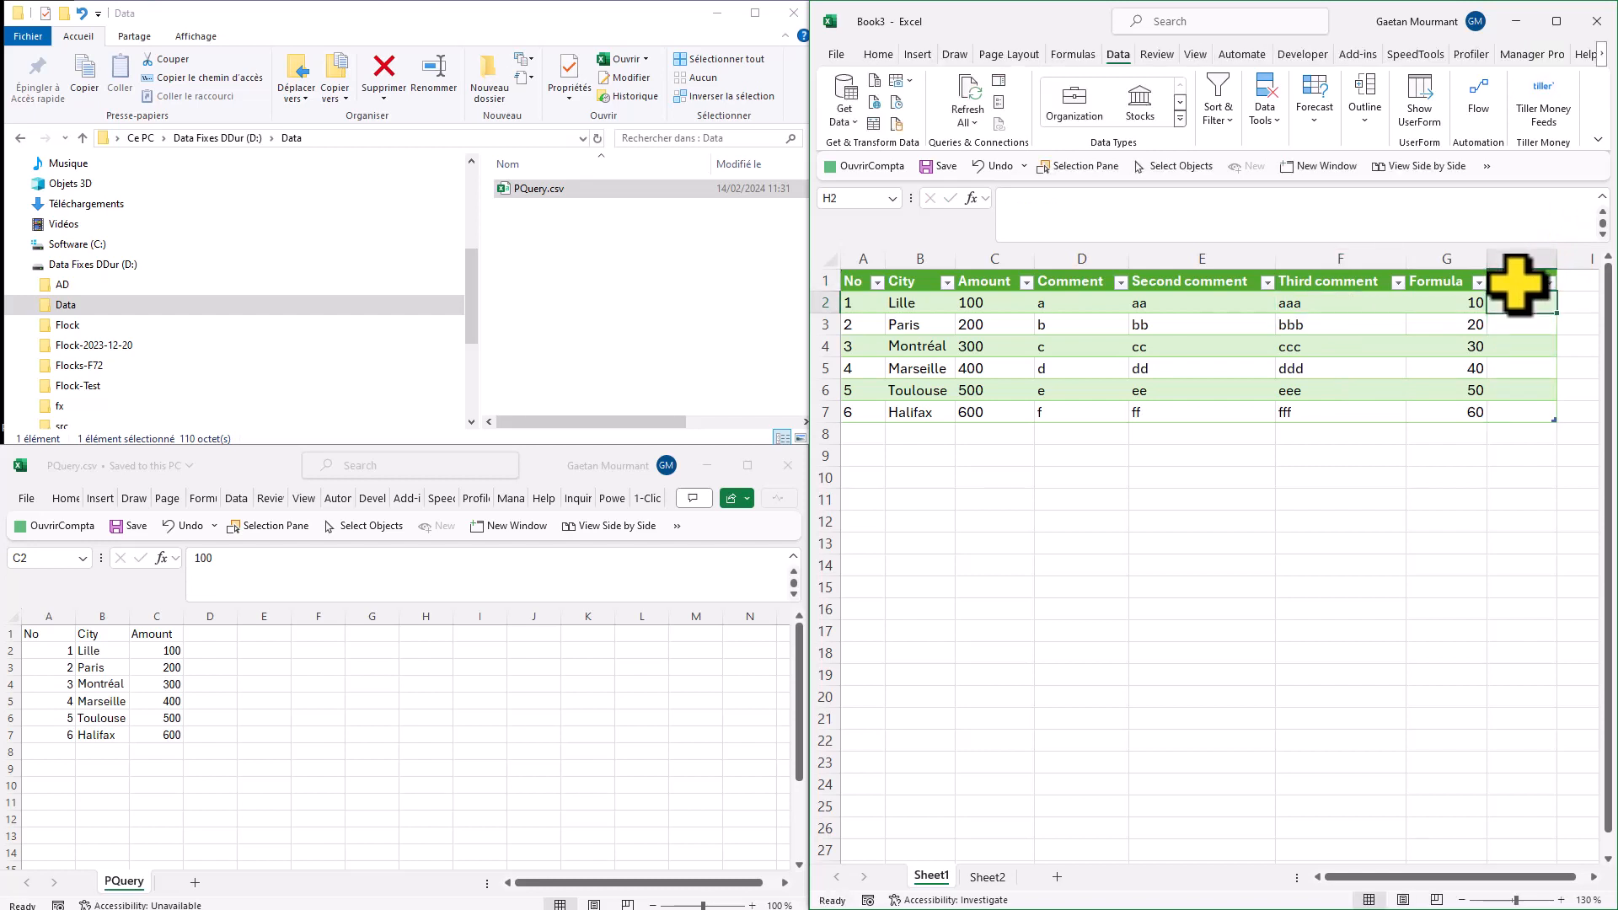
text(=)
key(Left)
key(Left)
key(Left)
key(Left)
key(Left)
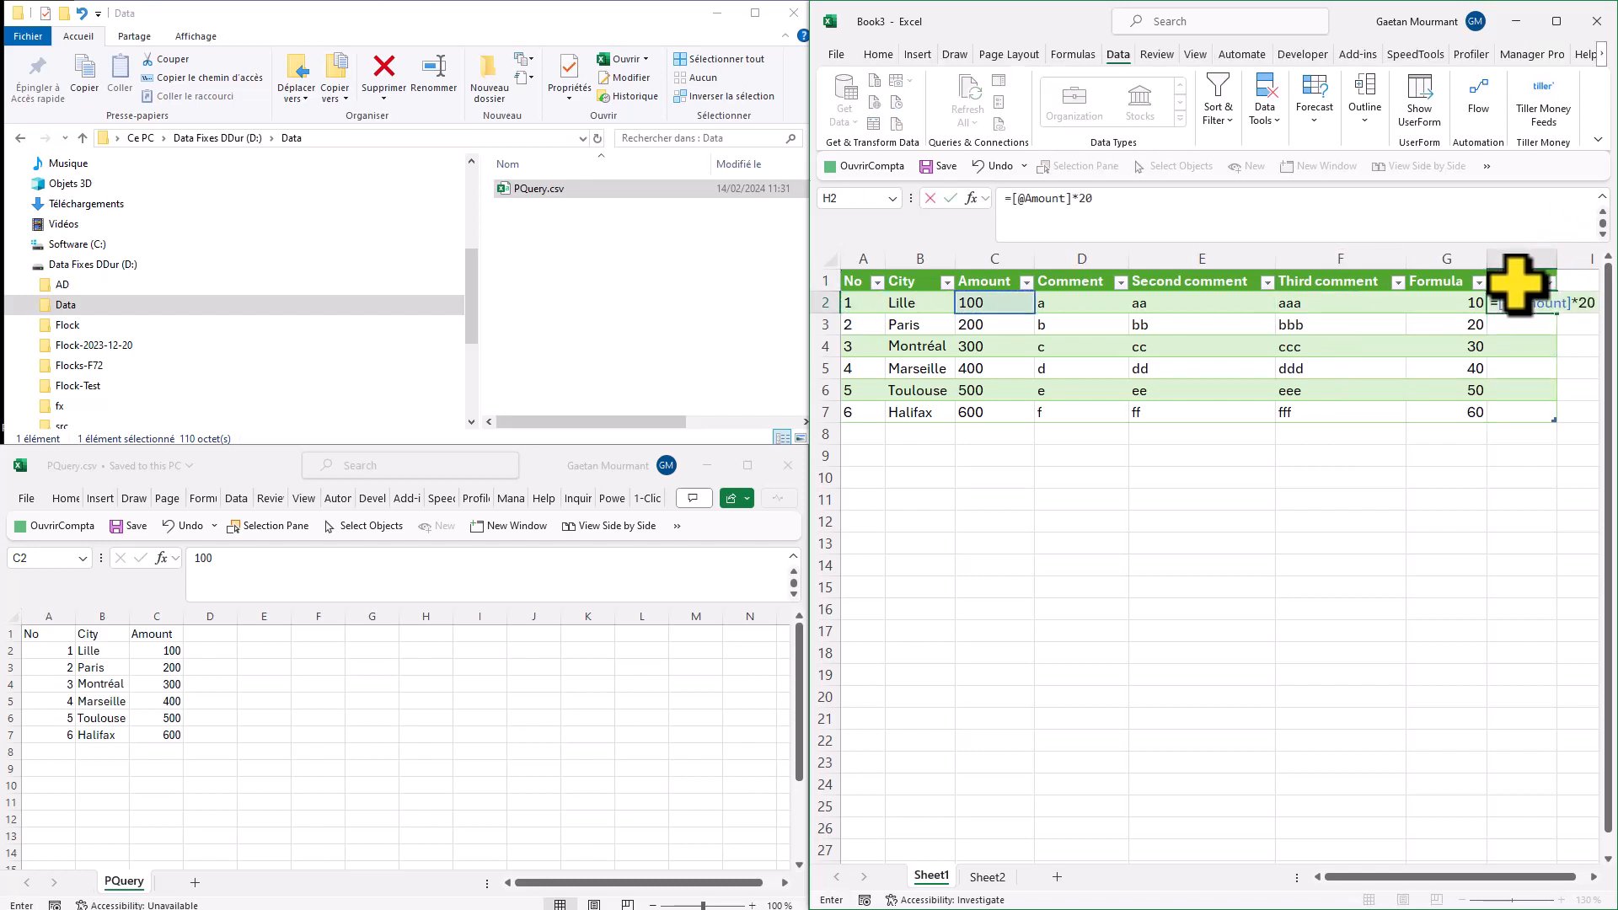
key(Return)
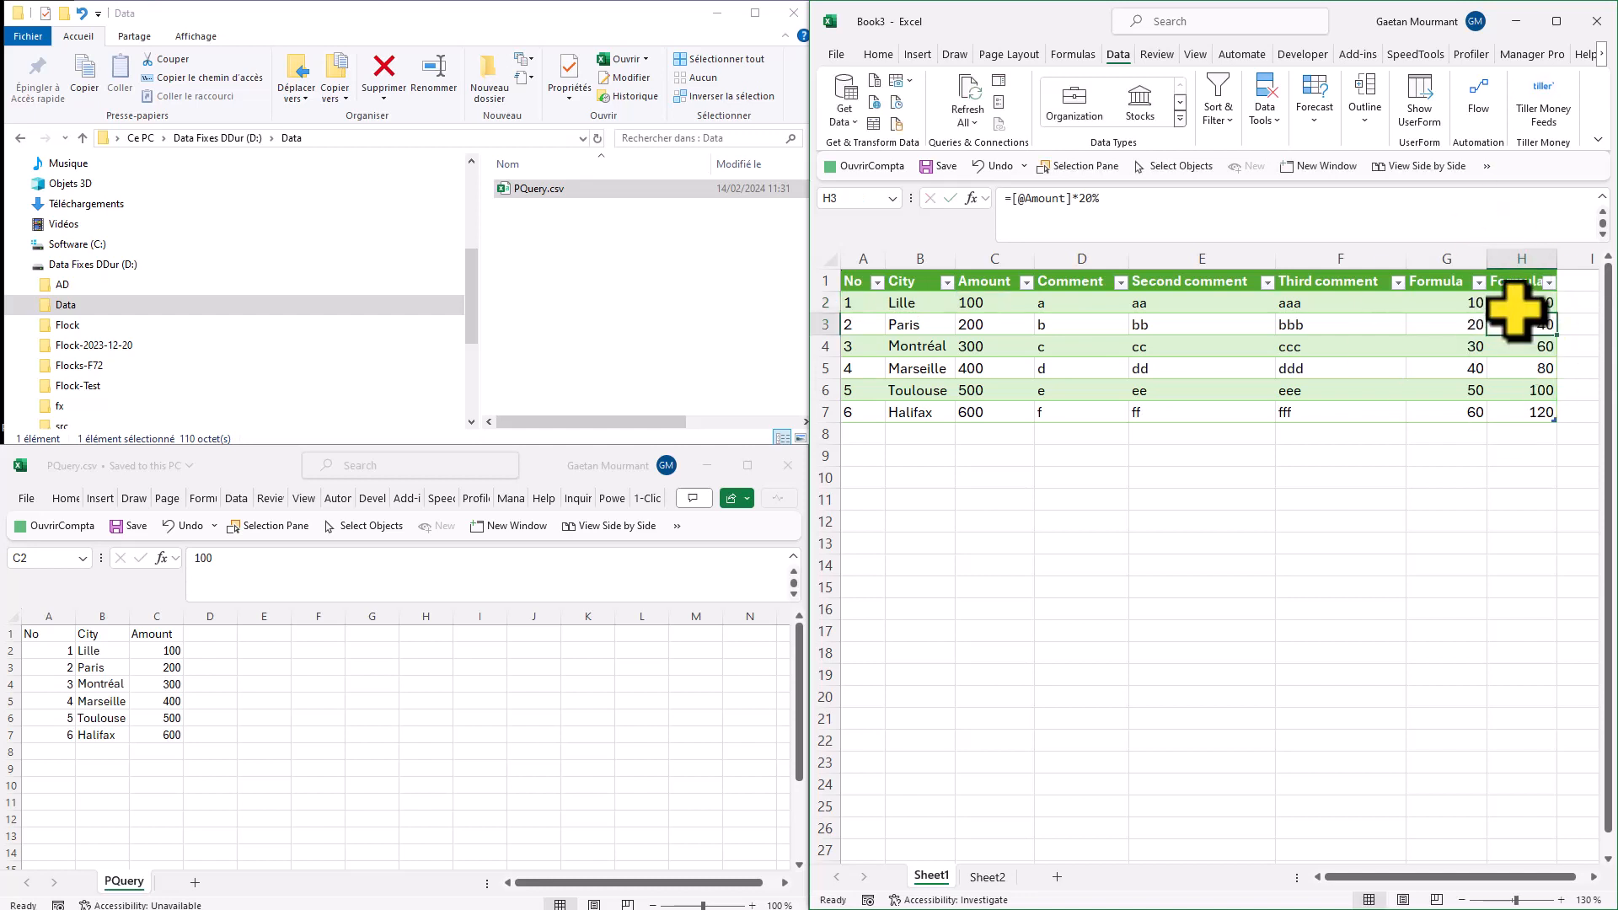
Refresh the Sheet1 table and check the formula in the first Formula 2 cell.
right_click(1215, 321)
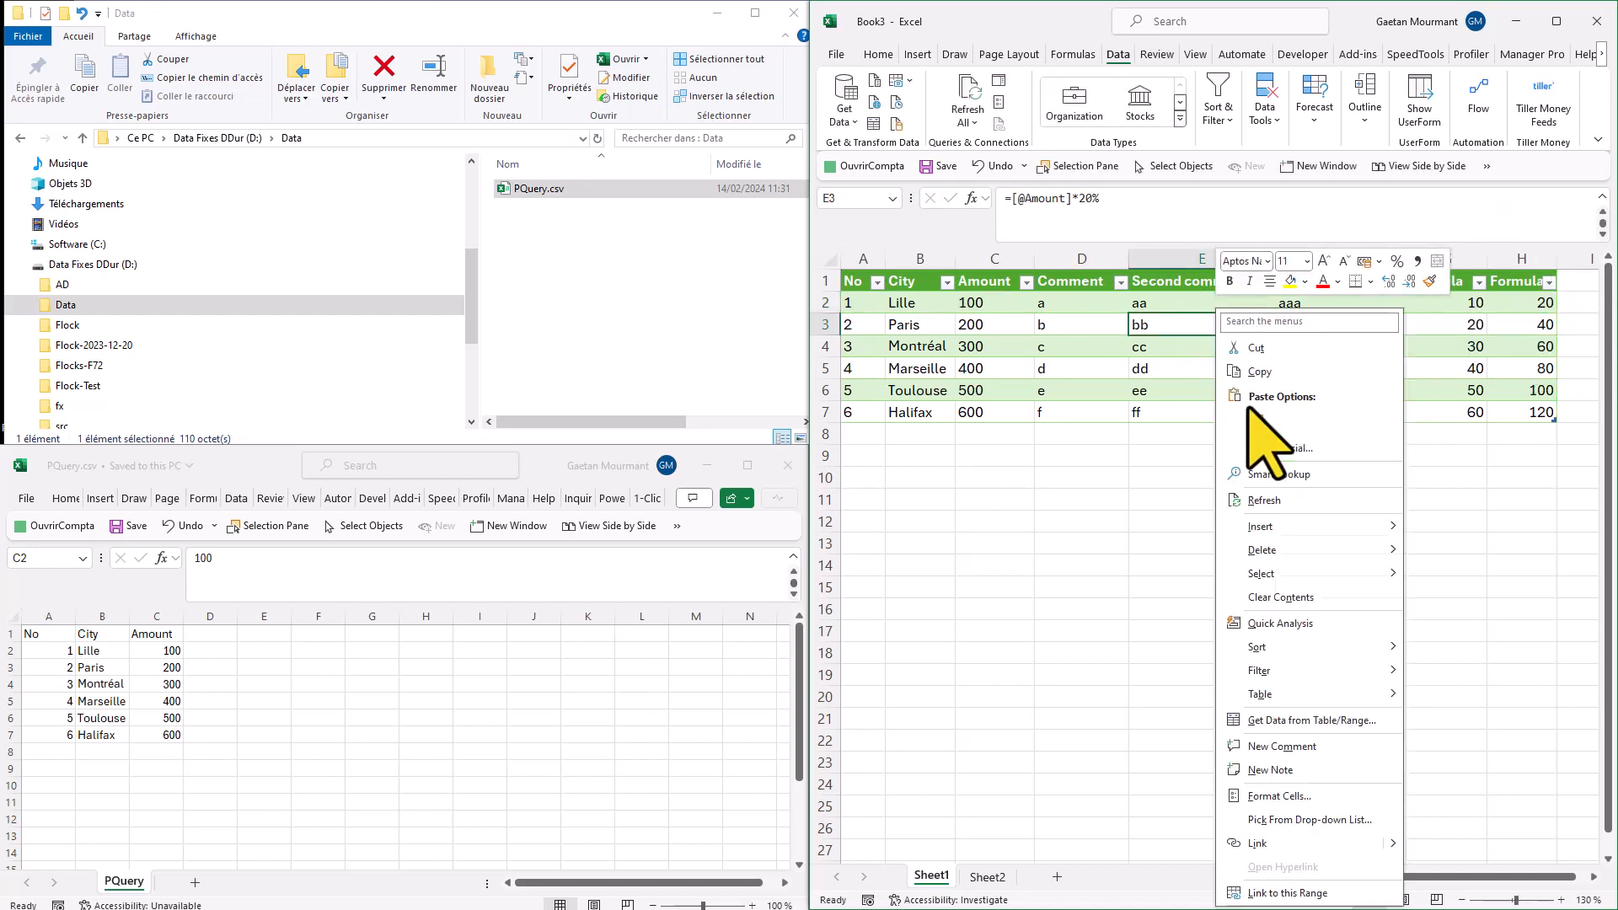
click(1266, 497)
click(1532, 305)
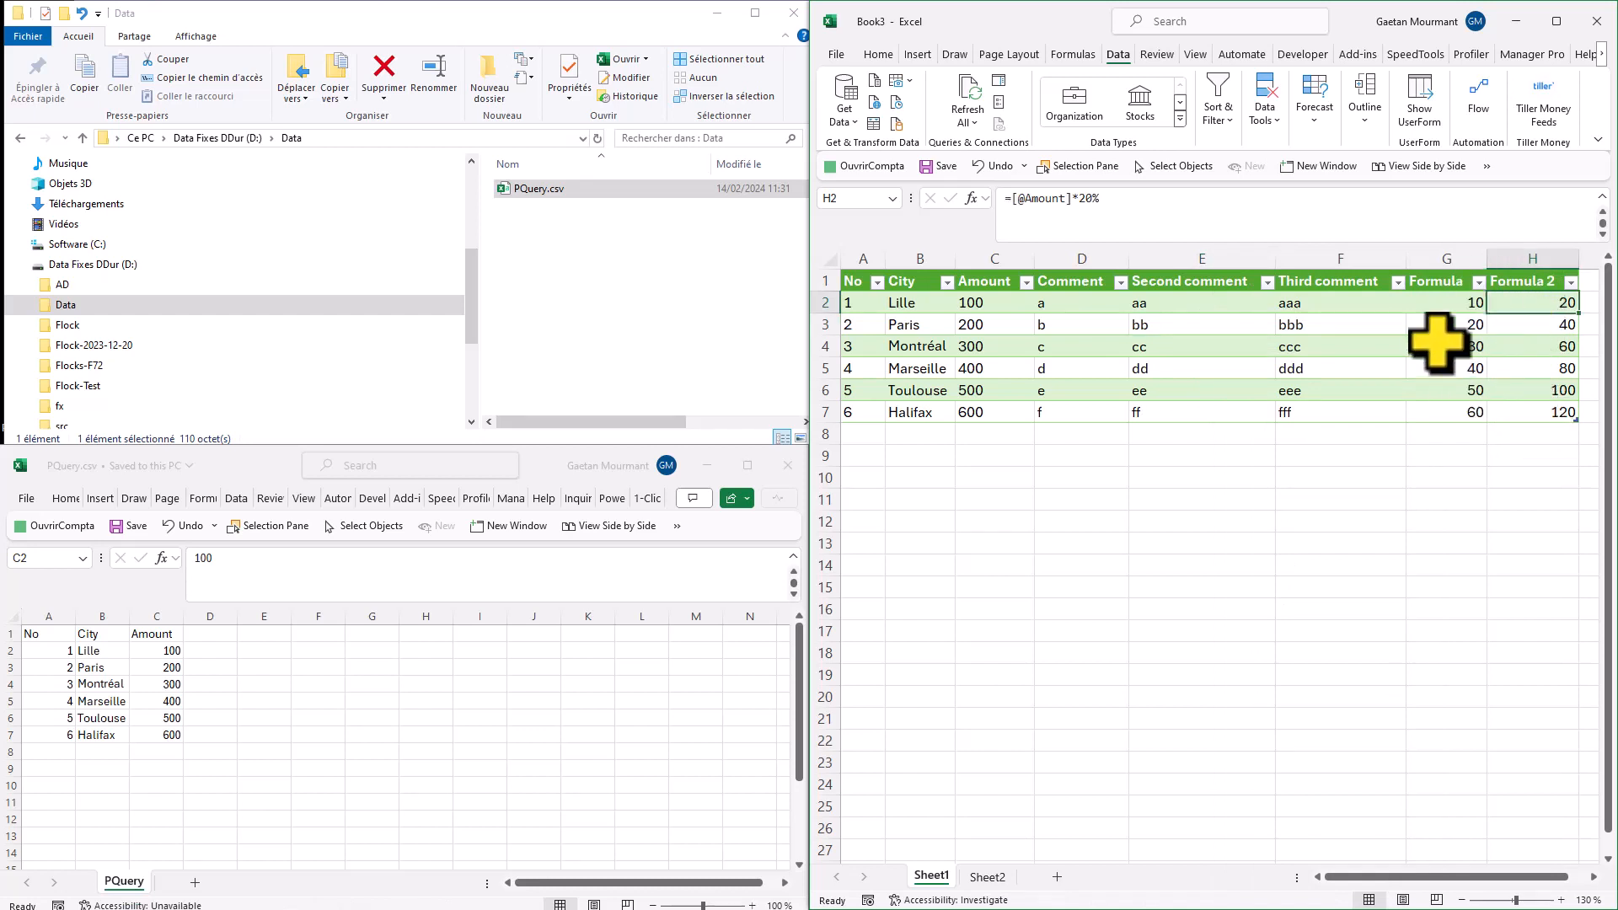
Check the Formula and Formula 2 flags in the column list on Sheet2 and return to the table on Sheet1.
click(986, 877)
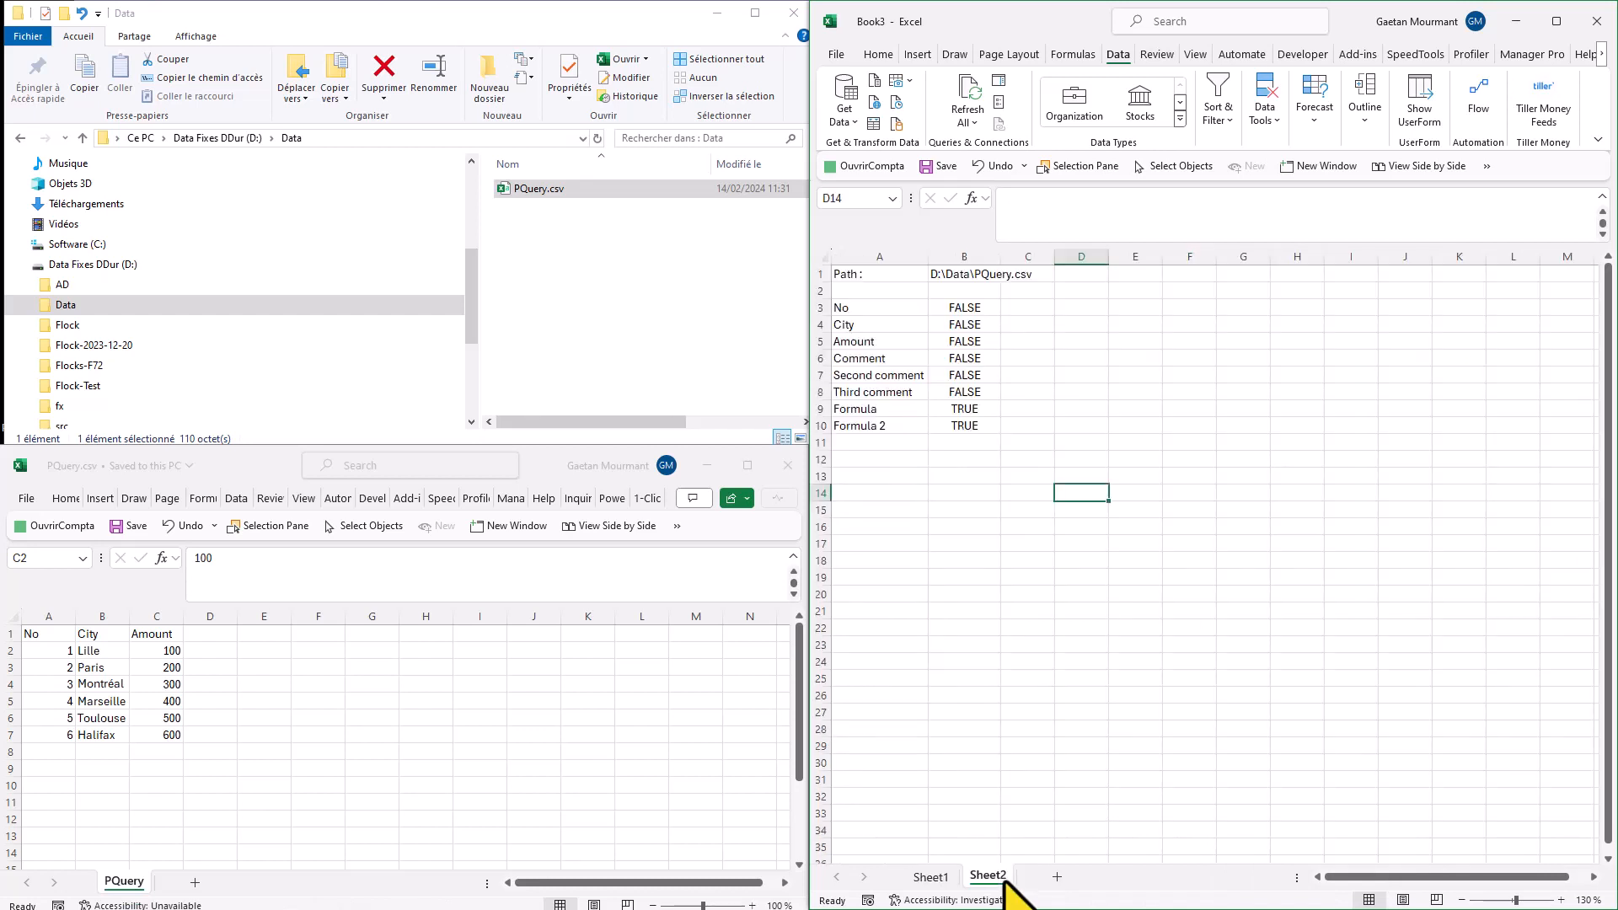
drag(957, 409, 955, 425)
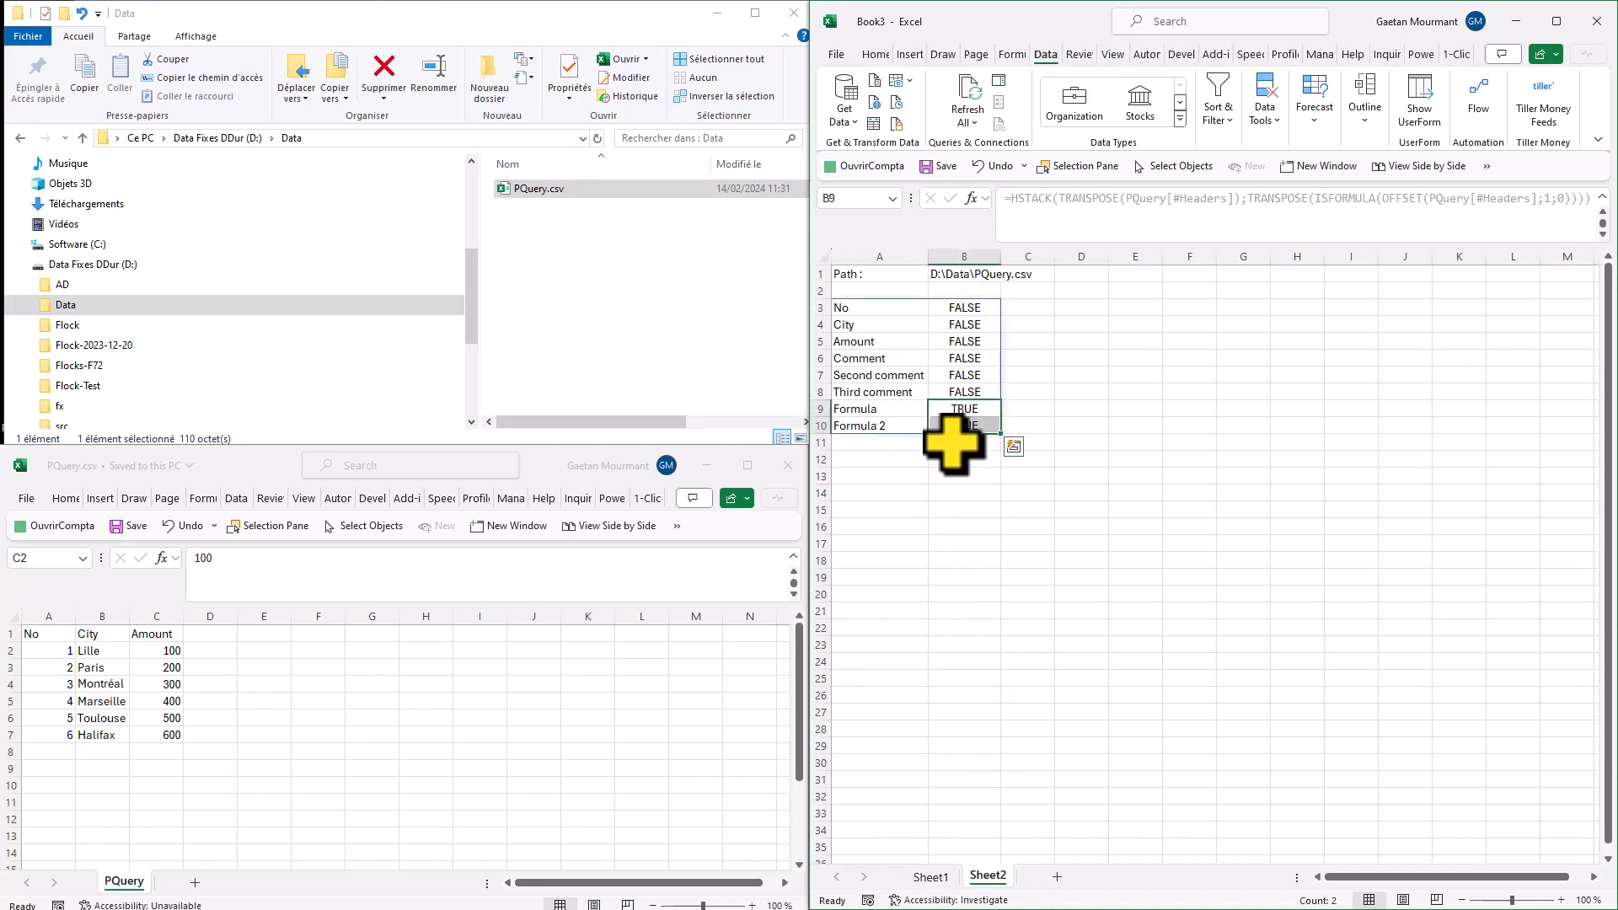
click(930, 877)
click(1212, 395)
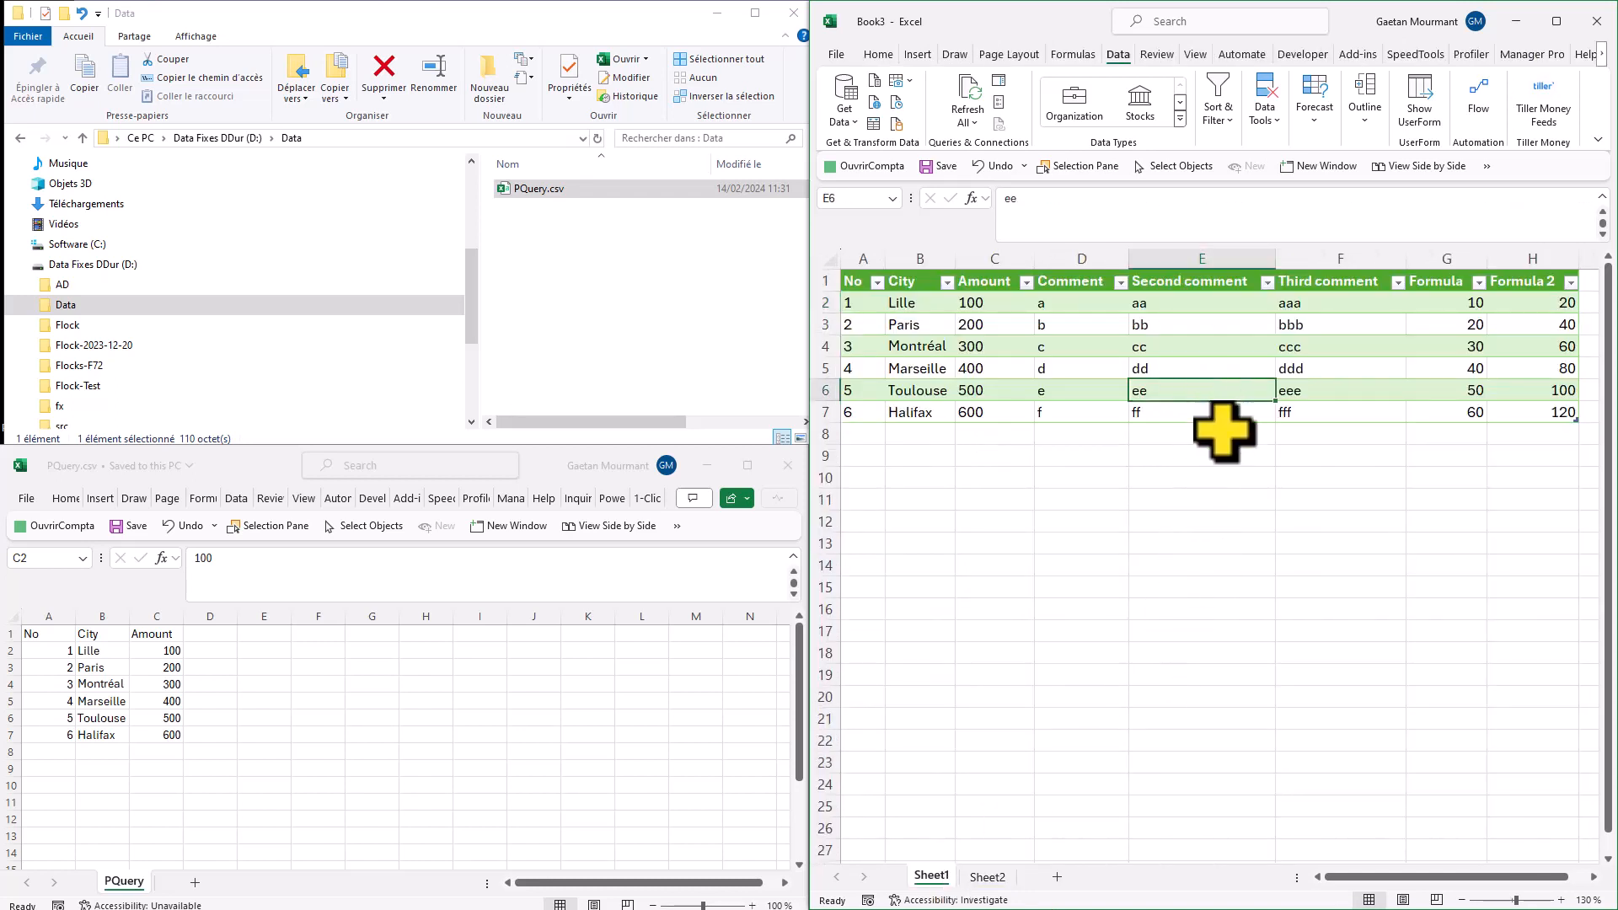
Insert a blank row above Lille and another above Marseille in PQuery.csv.
click(72, 649)
click(12, 651)
right_click(12, 651)
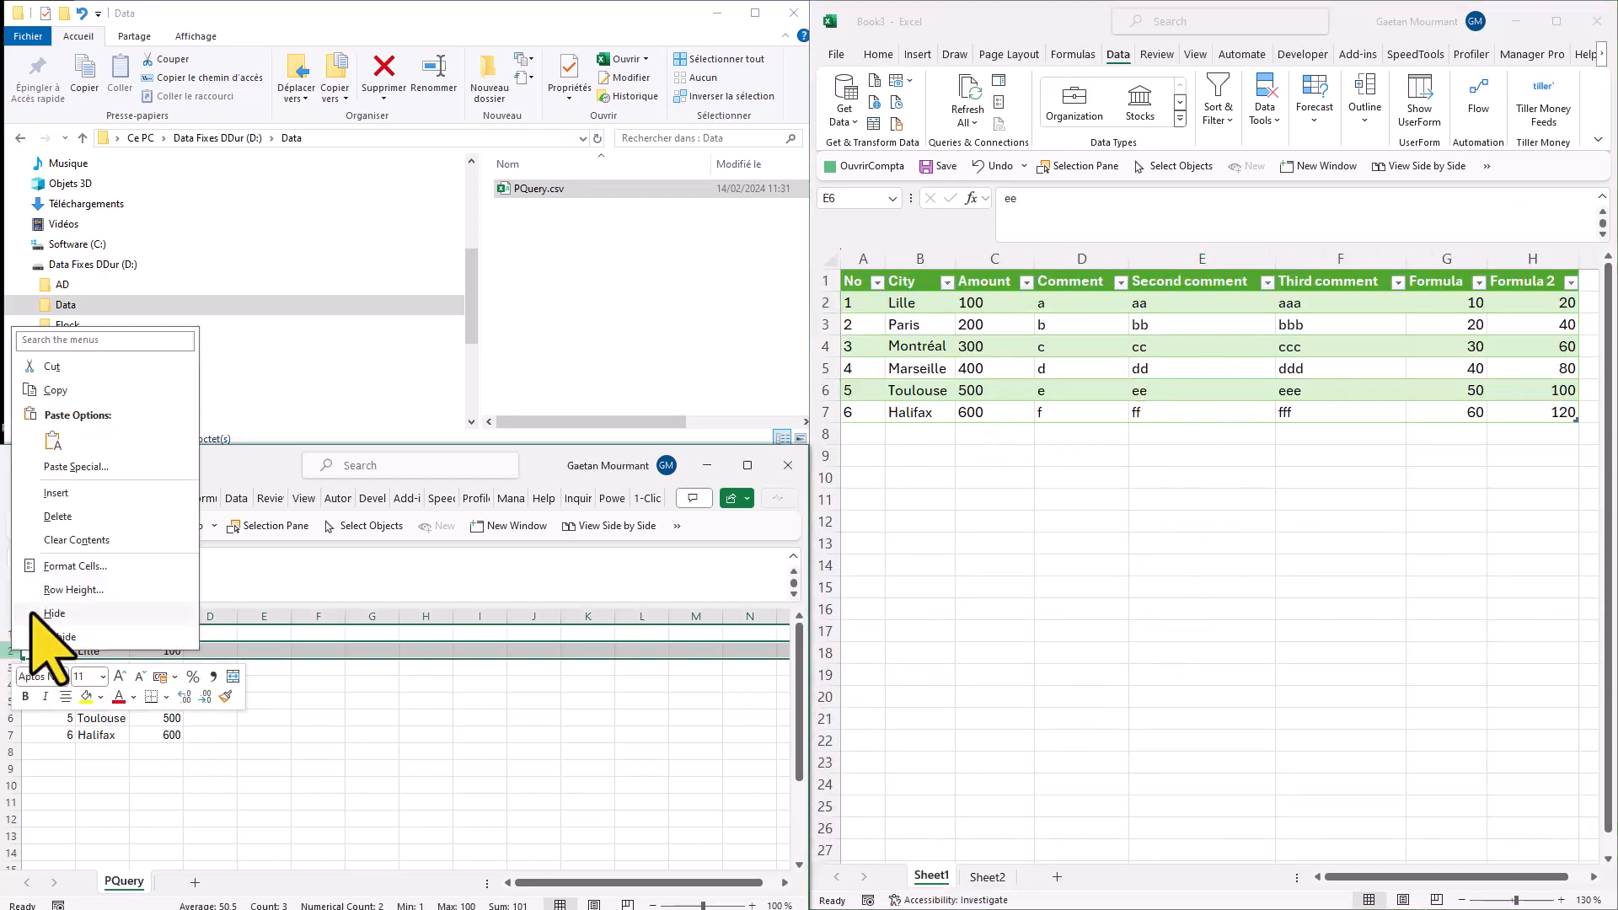
click(56, 493)
click(12, 718)
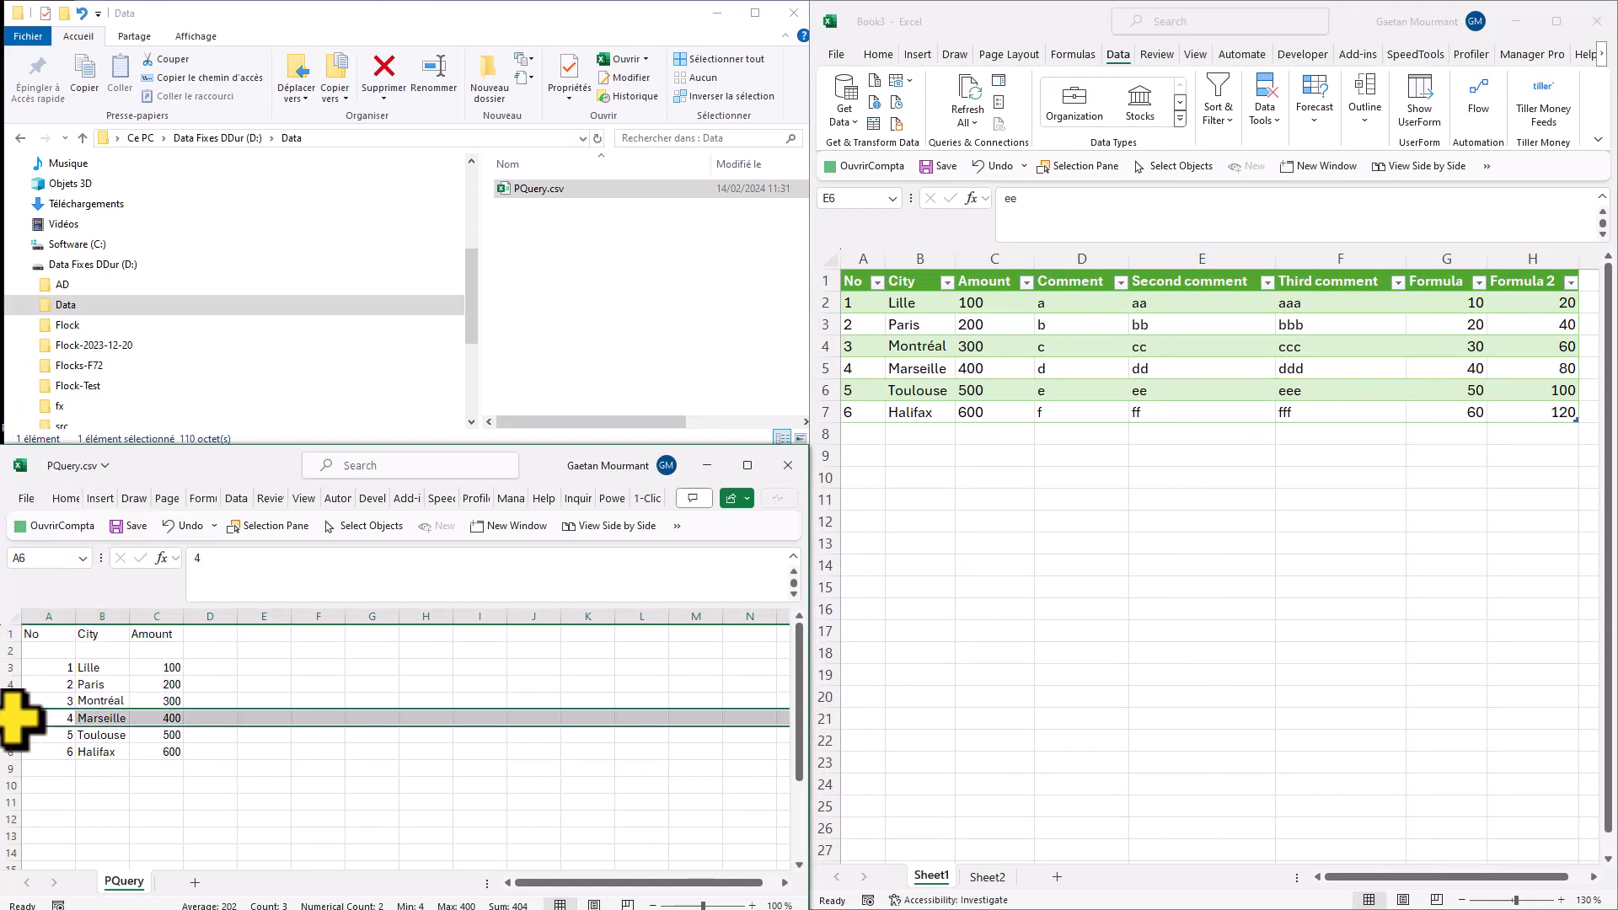
right_click(12, 718)
click(77, 575)
Fill the blank row above Lille with the city Vancouver and the amount 0.
click(59, 653)
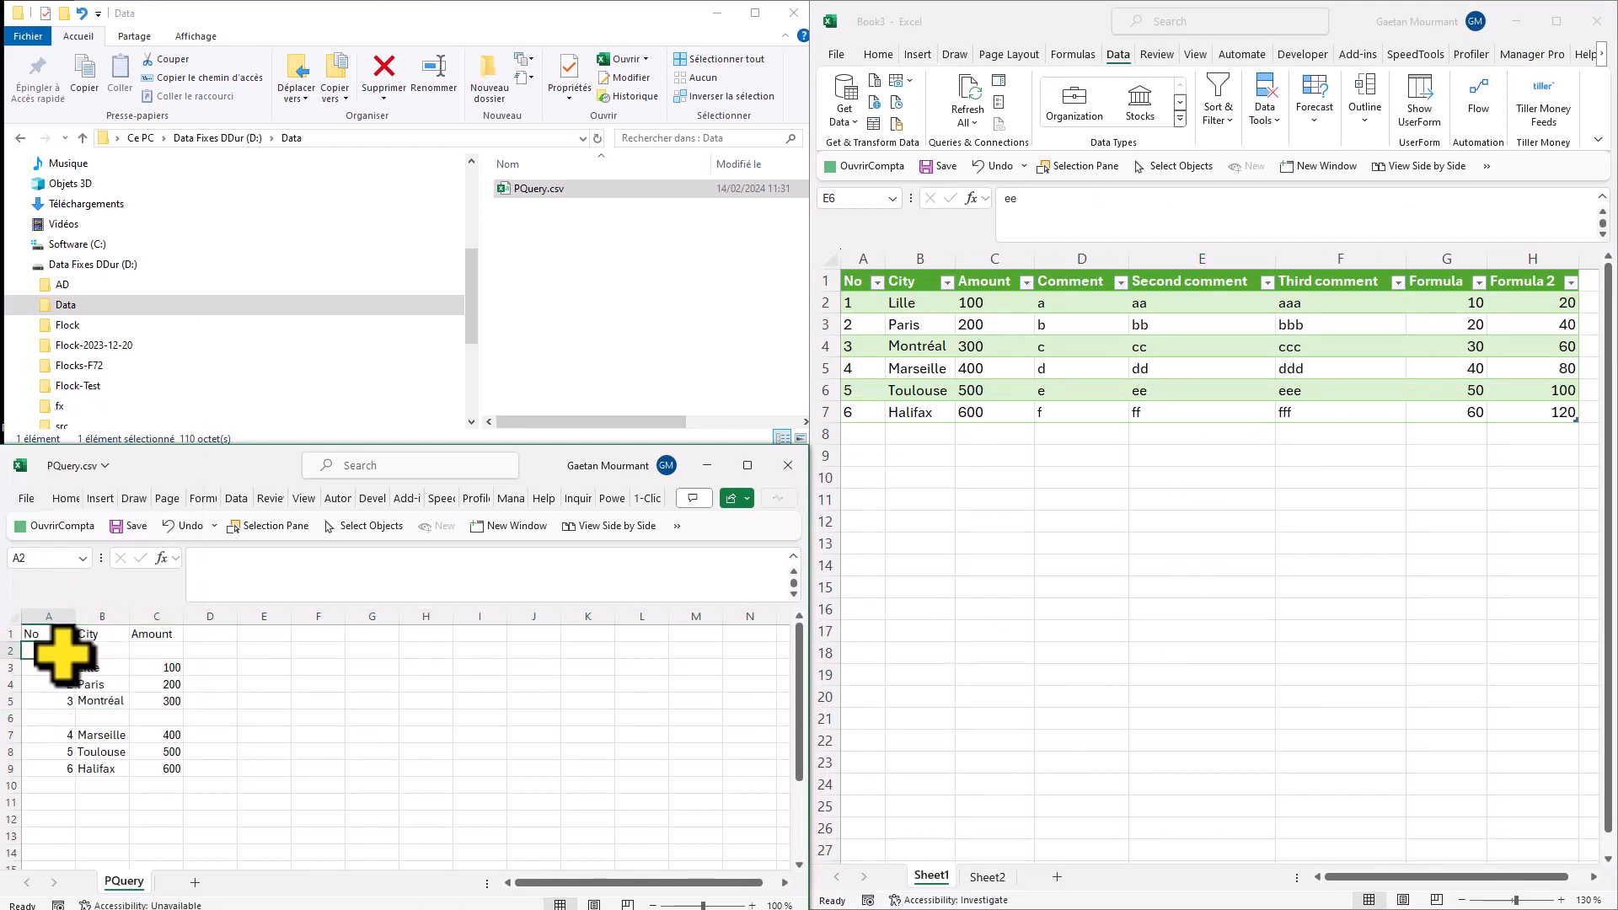
key(Tab)
text(V)
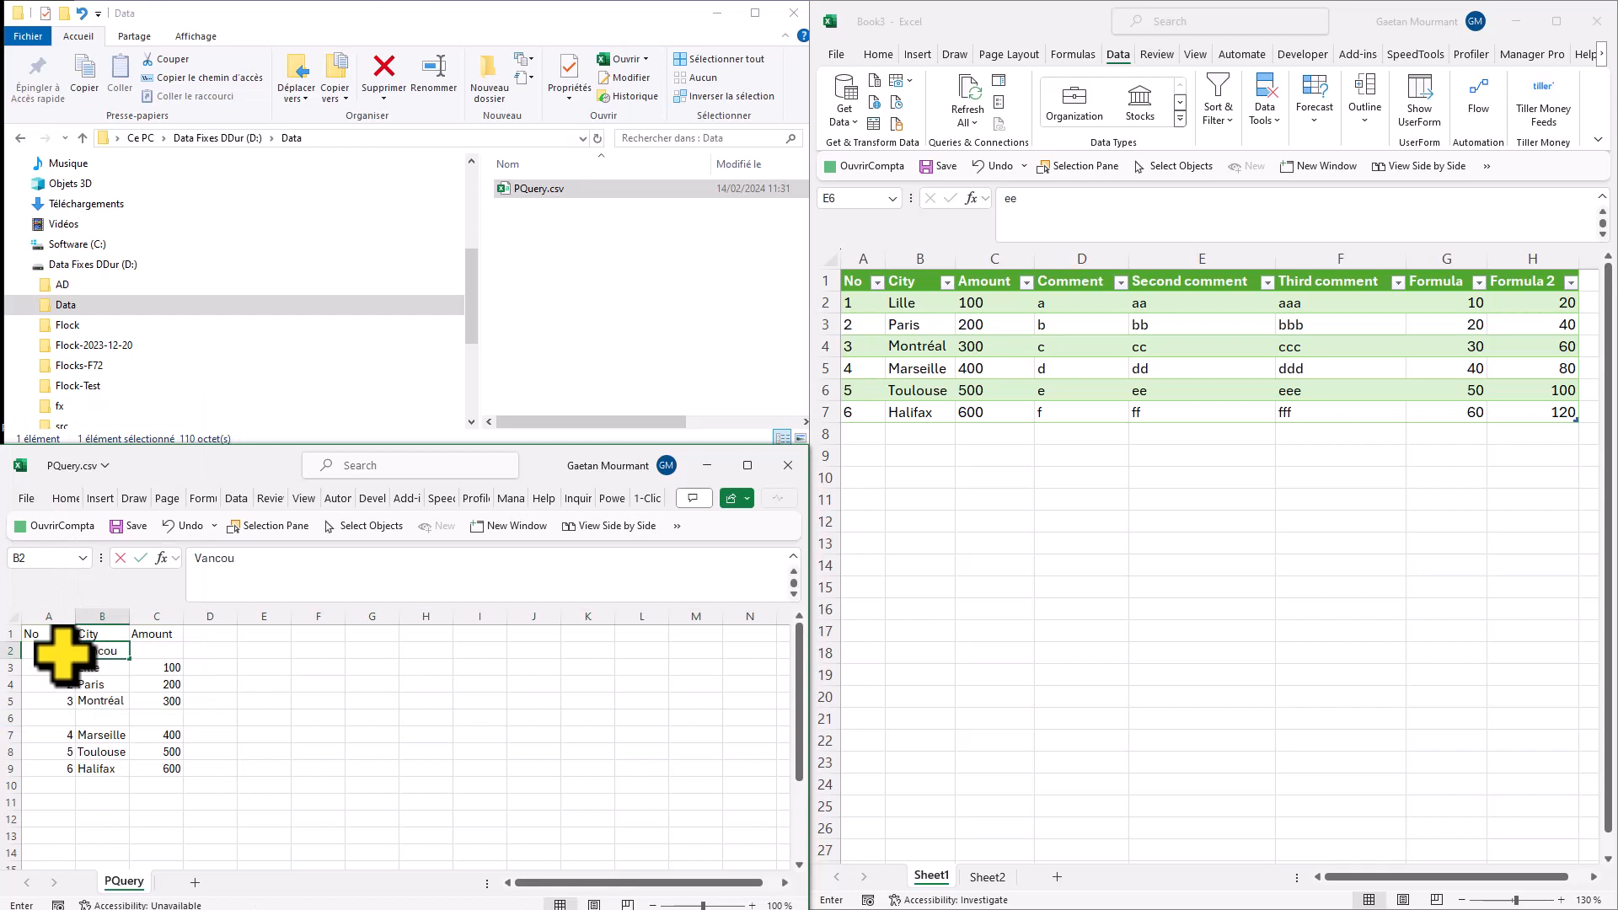
key(Tab)
text(0)
key(Return)
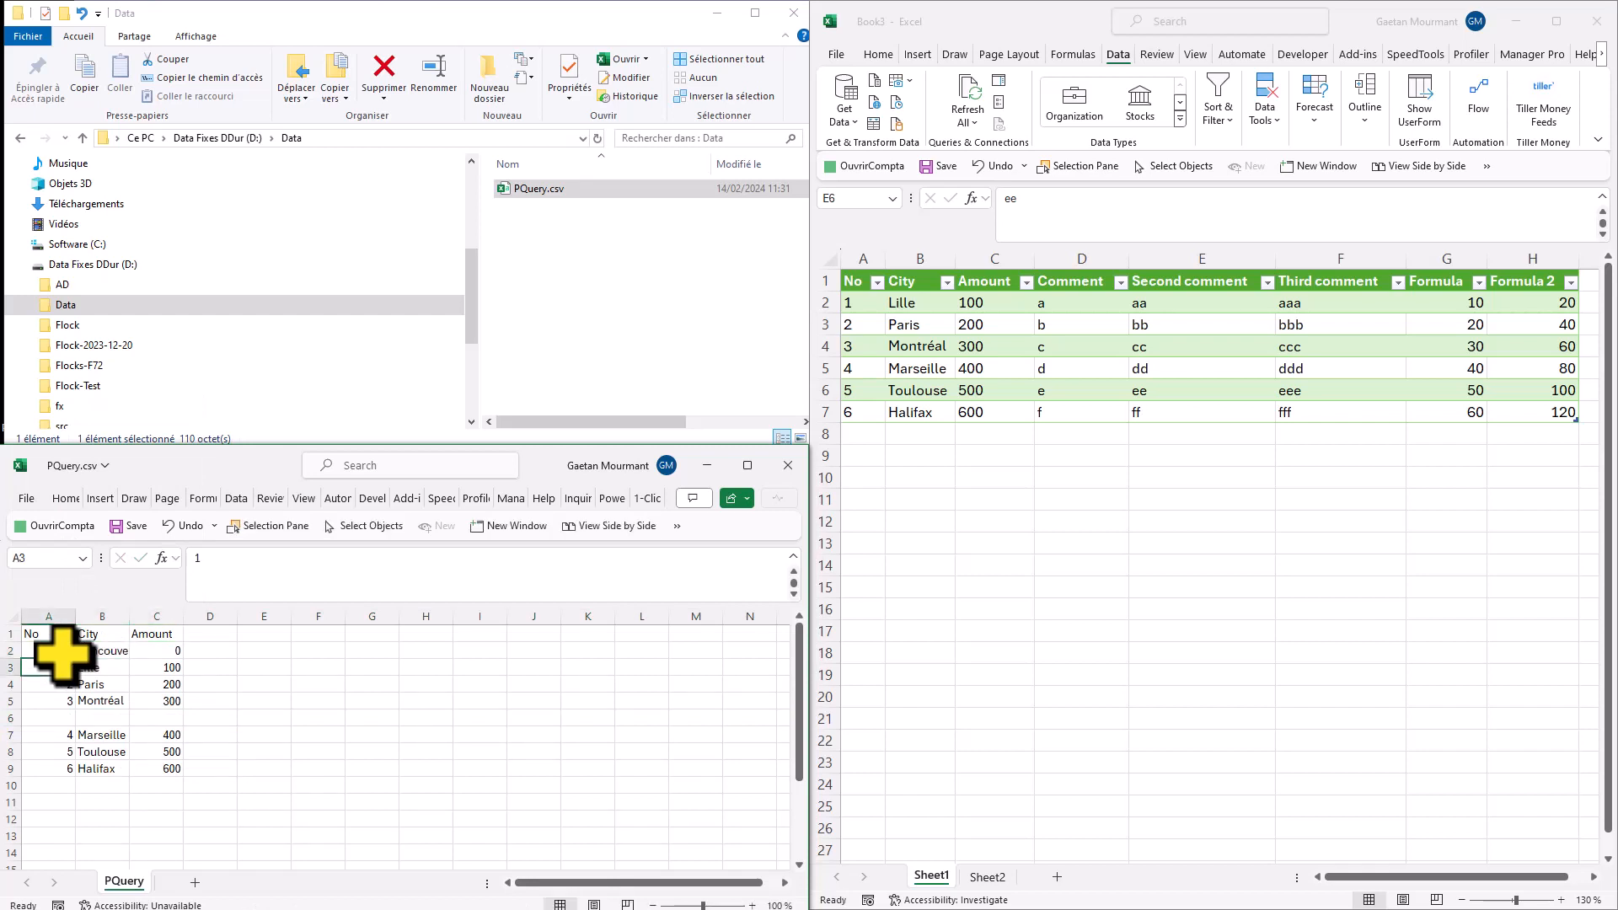
Fill the blank row above Marseille in PQuery.csv with number 7, city Rome and amount 700, and save the file.
text(7)
key(Tab)
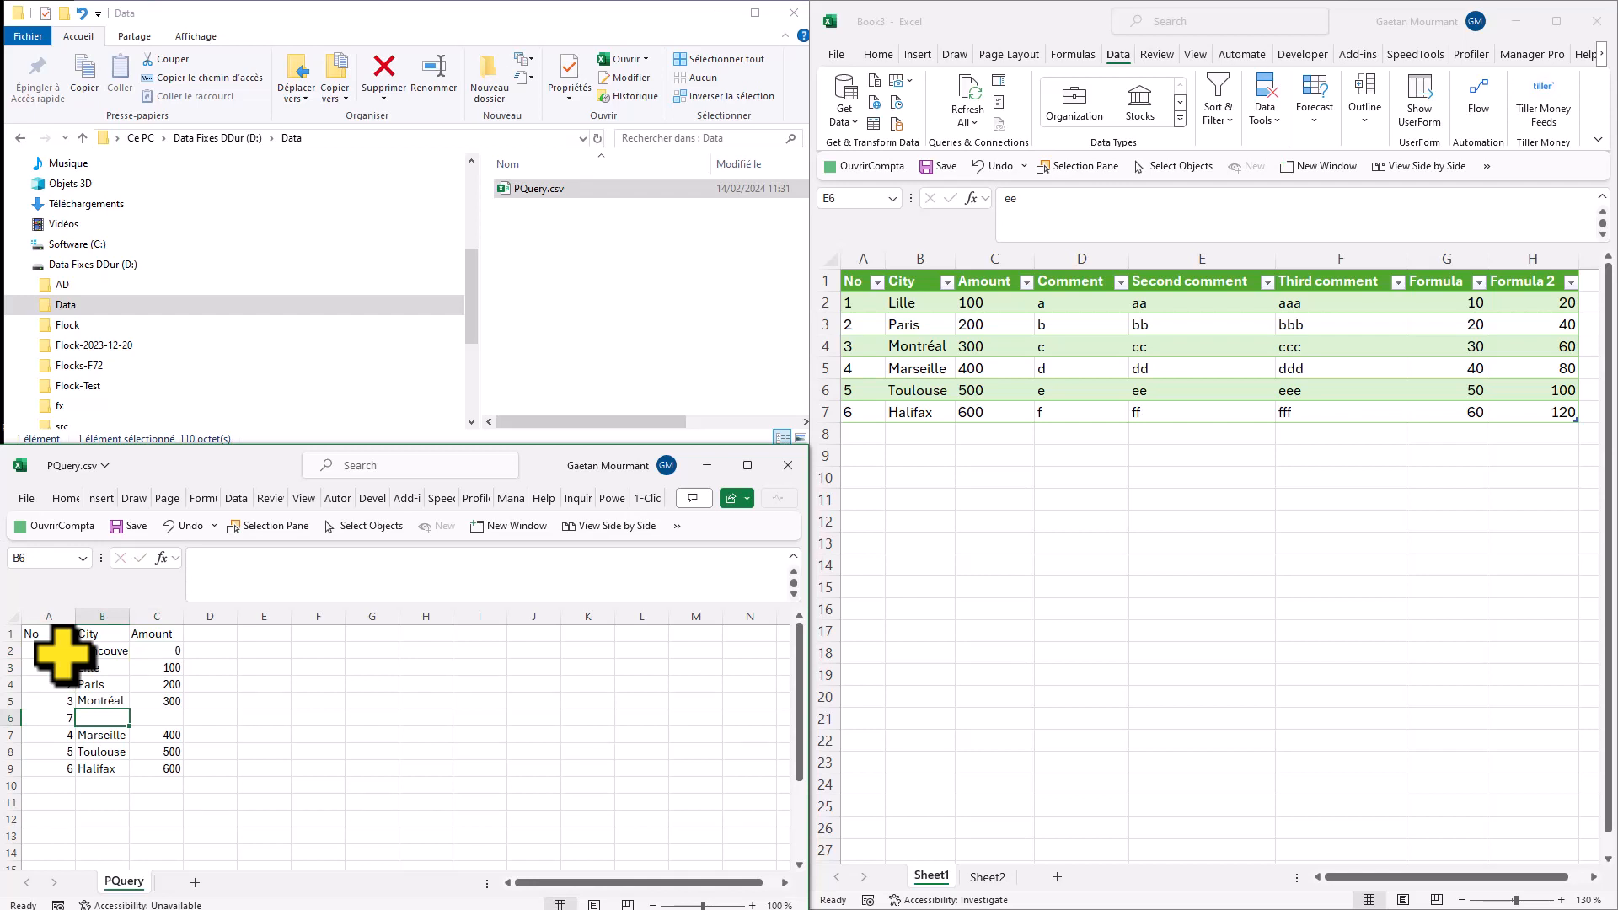
key(Tab)
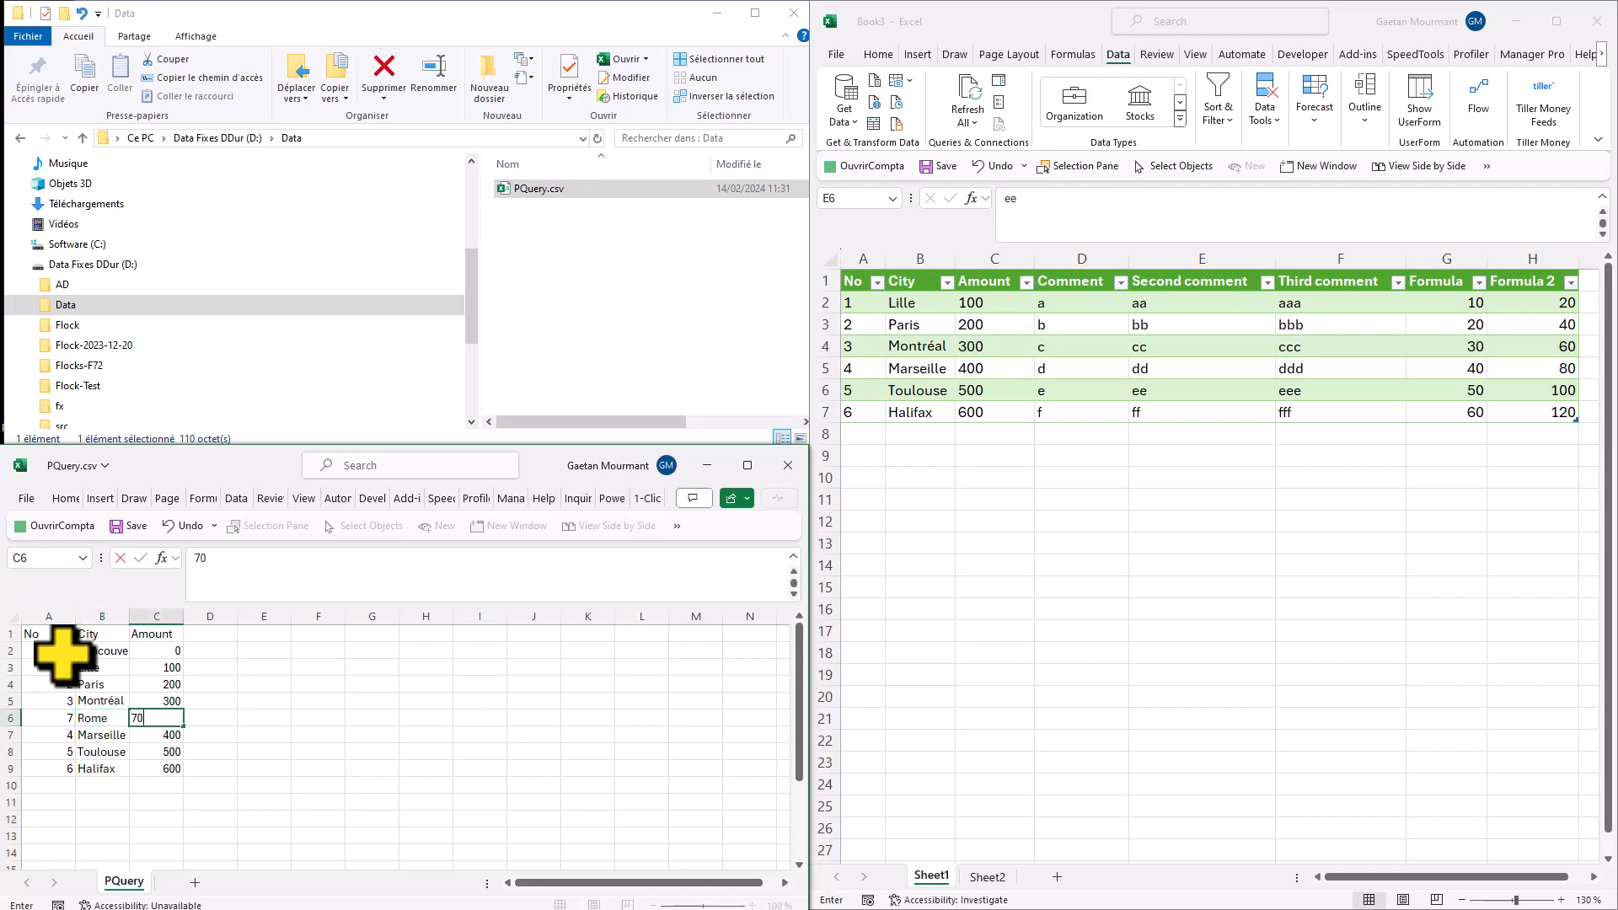
click(118, 527)
Refresh the Sheet1 table and check the row order in its No column.
right_click(986, 346)
click(1049, 476)
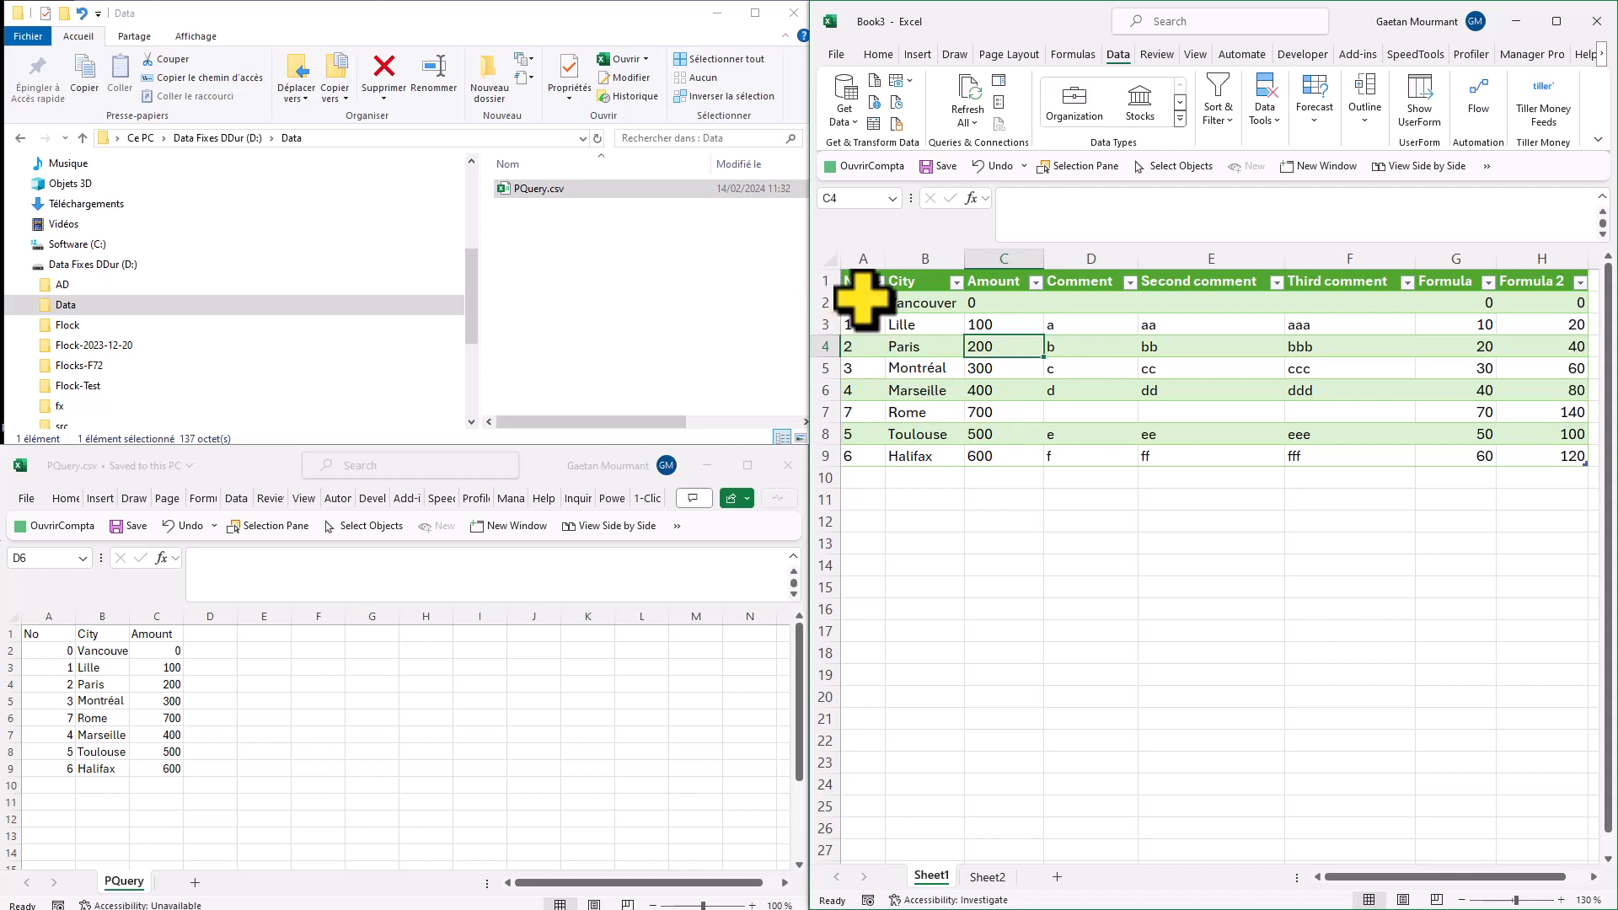
drag(849, 304, 859, 454)
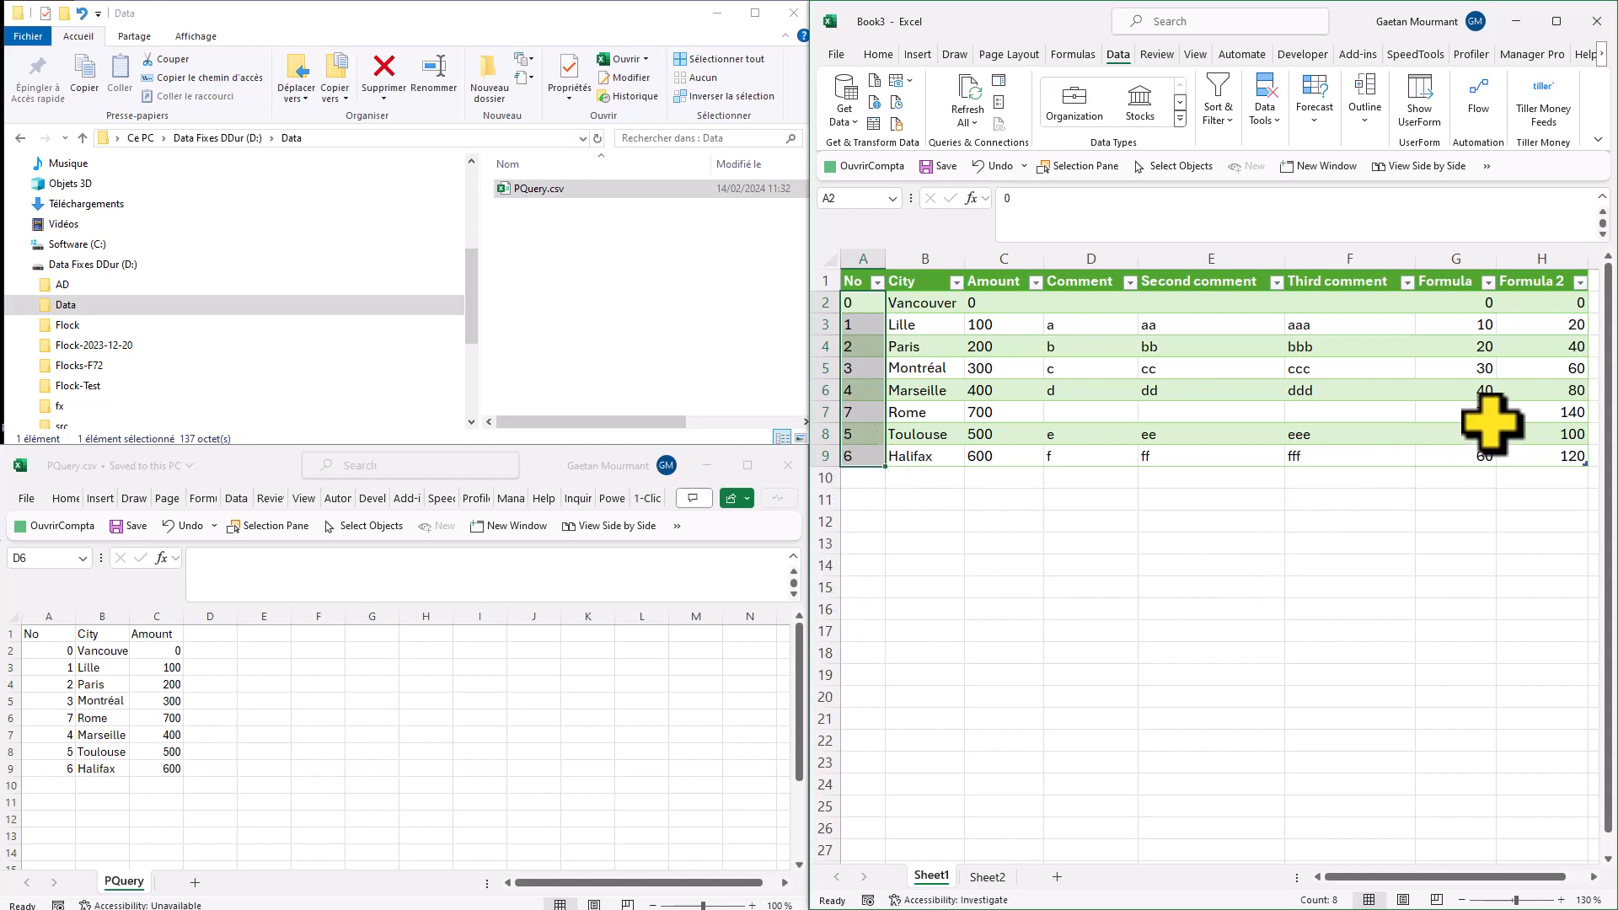
Add a column headed Fourth comment after Formula 2 and refresh the table.
ctrl+scroll(1166, 455, down, 3)
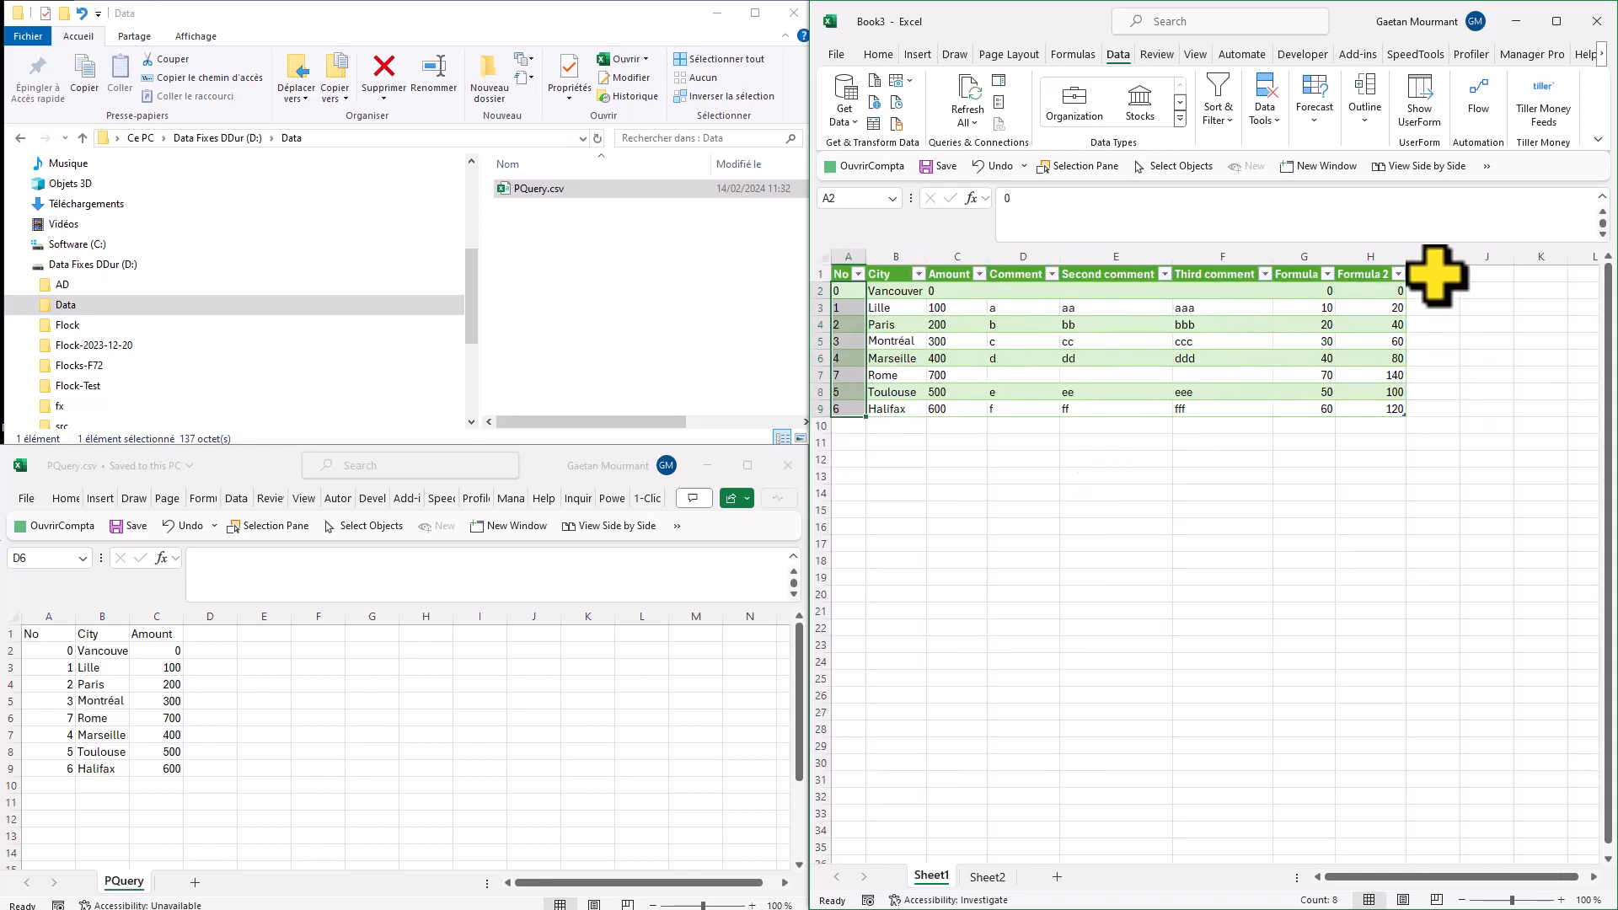
click(1436, 274)
text(Fourth com)
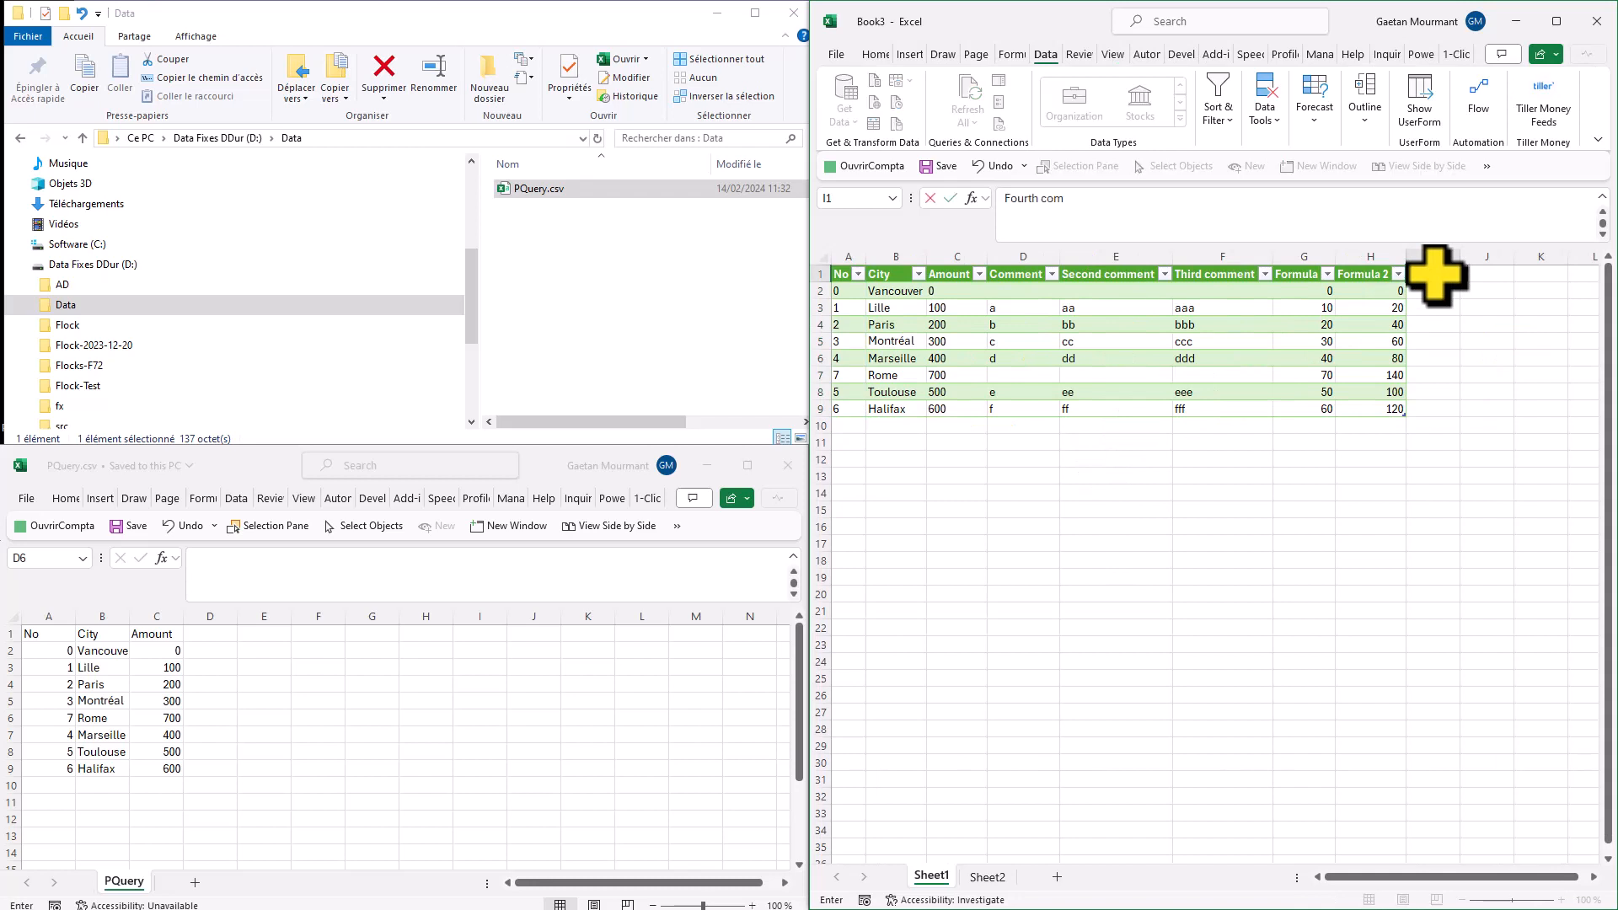
text(ment)
key(Return)
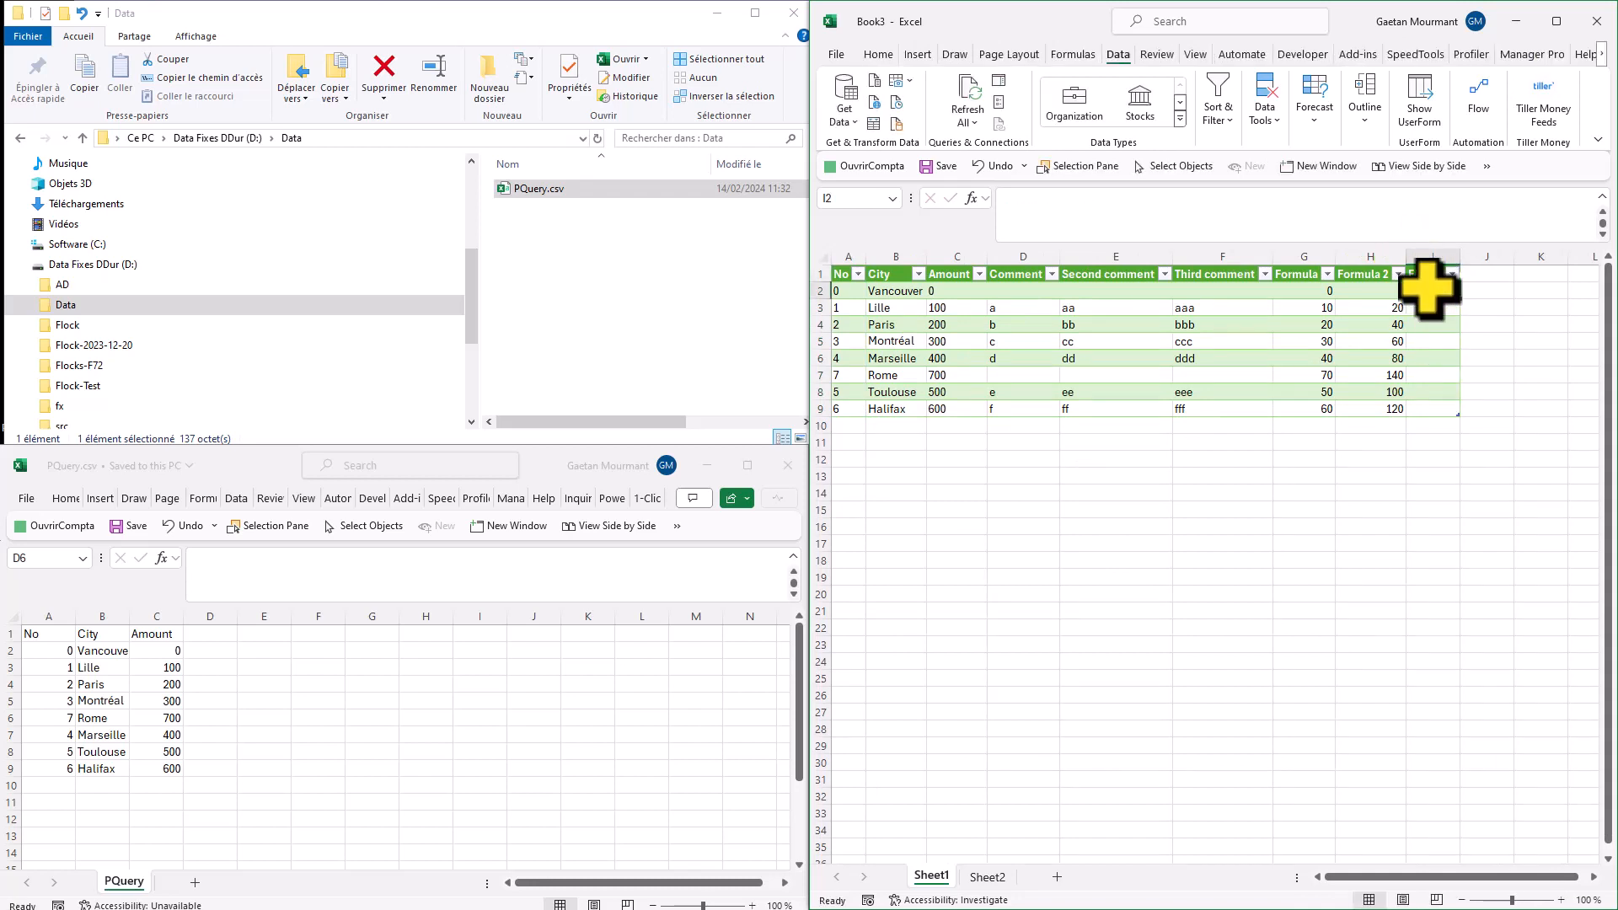
right_click(1430, 291)
click(1287, 479)
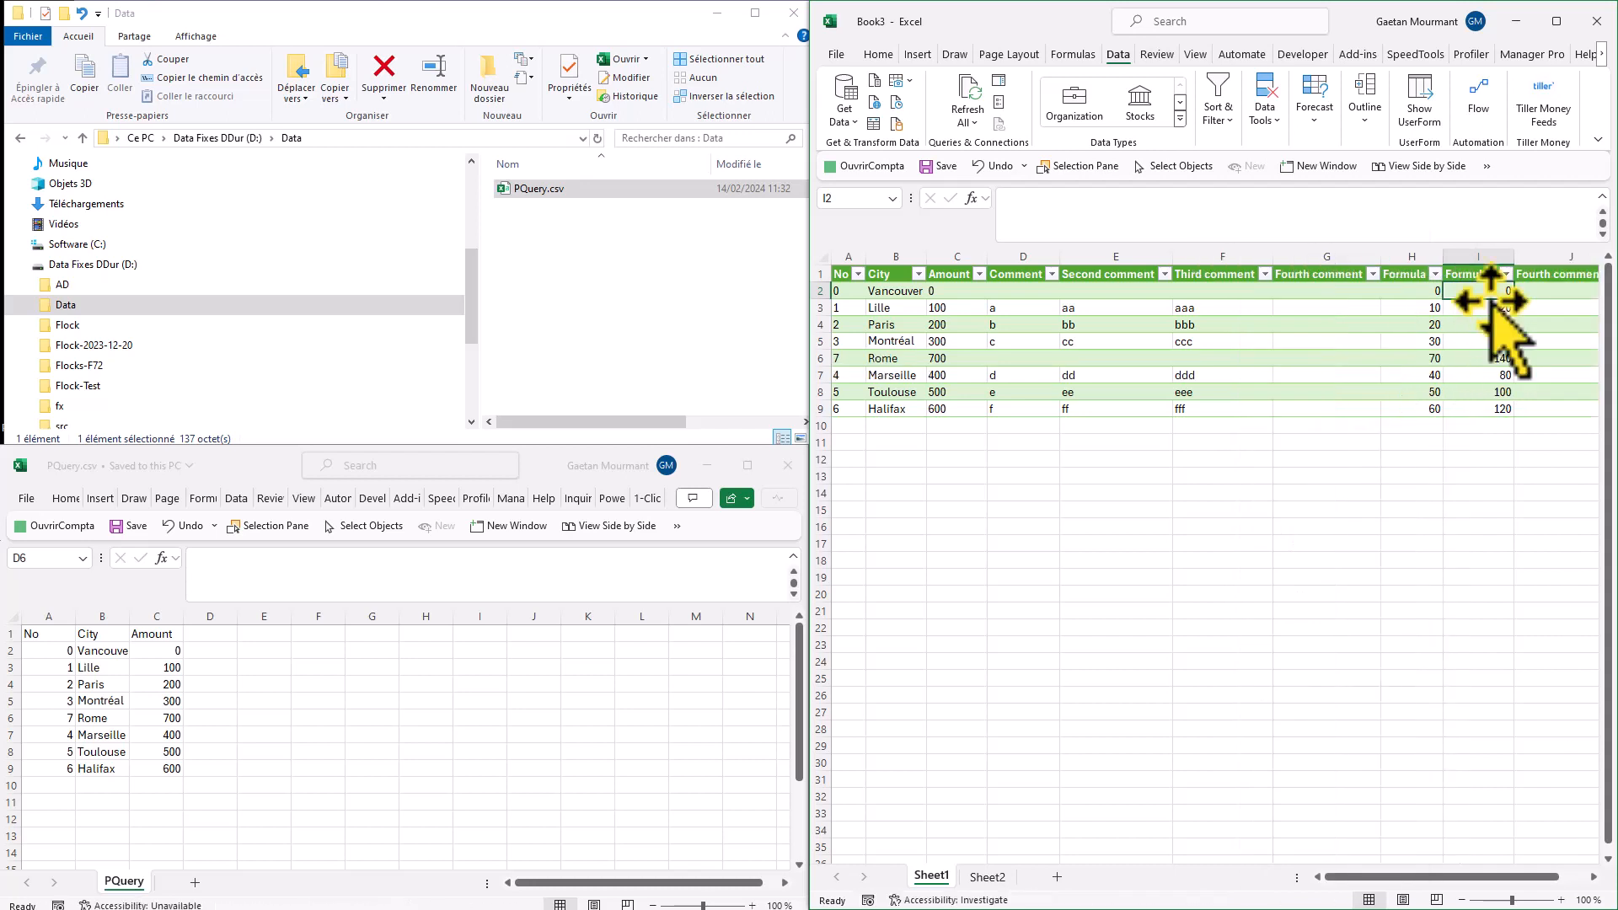
Delete the duplicate Fourth comment2 column at the end of the table and return to the start of the sheet.
click(1546, 275)
key(Right)
key(Right)
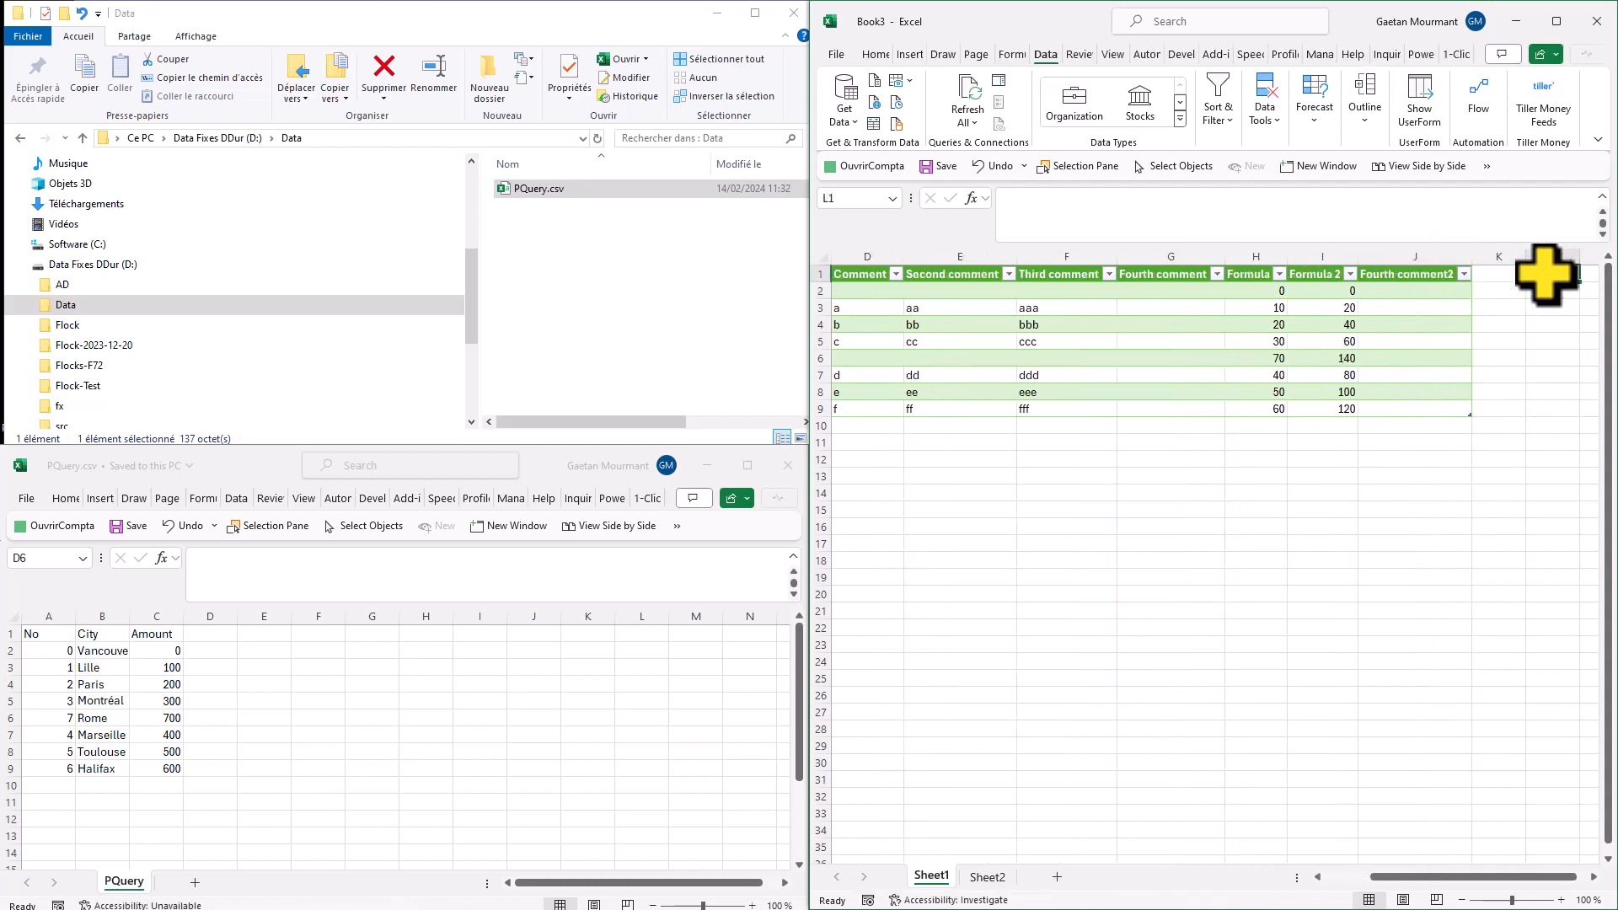
click(1428, 268)
right_click(1428, 278)
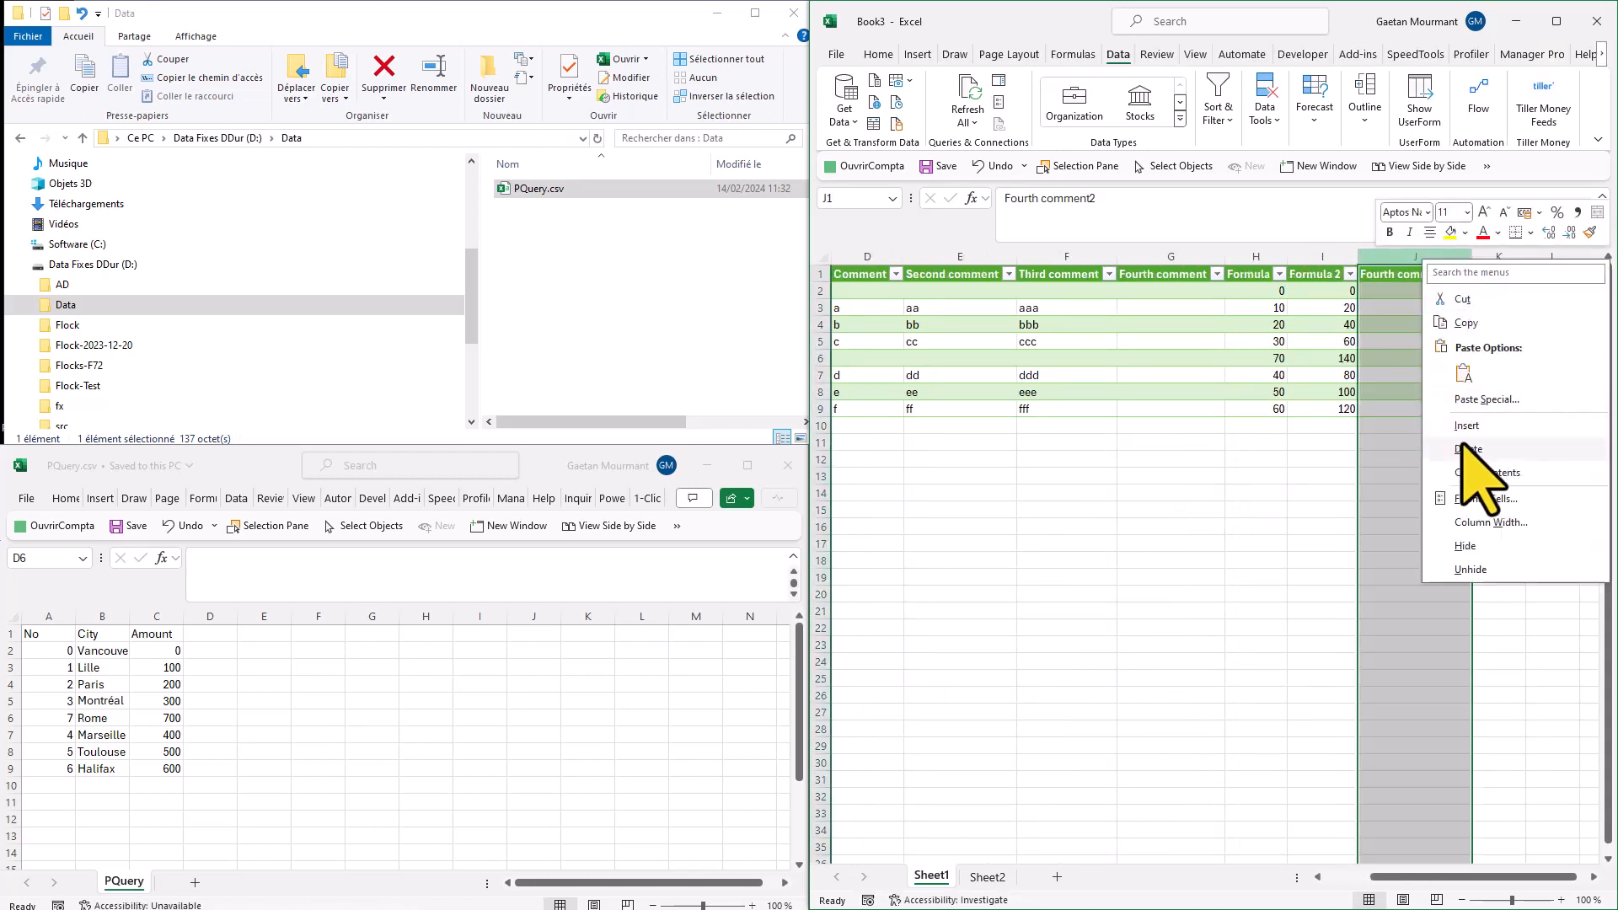
key(Escape)
key(ctrl+minus)
click(1340, 462)
key(ctrl+Home)
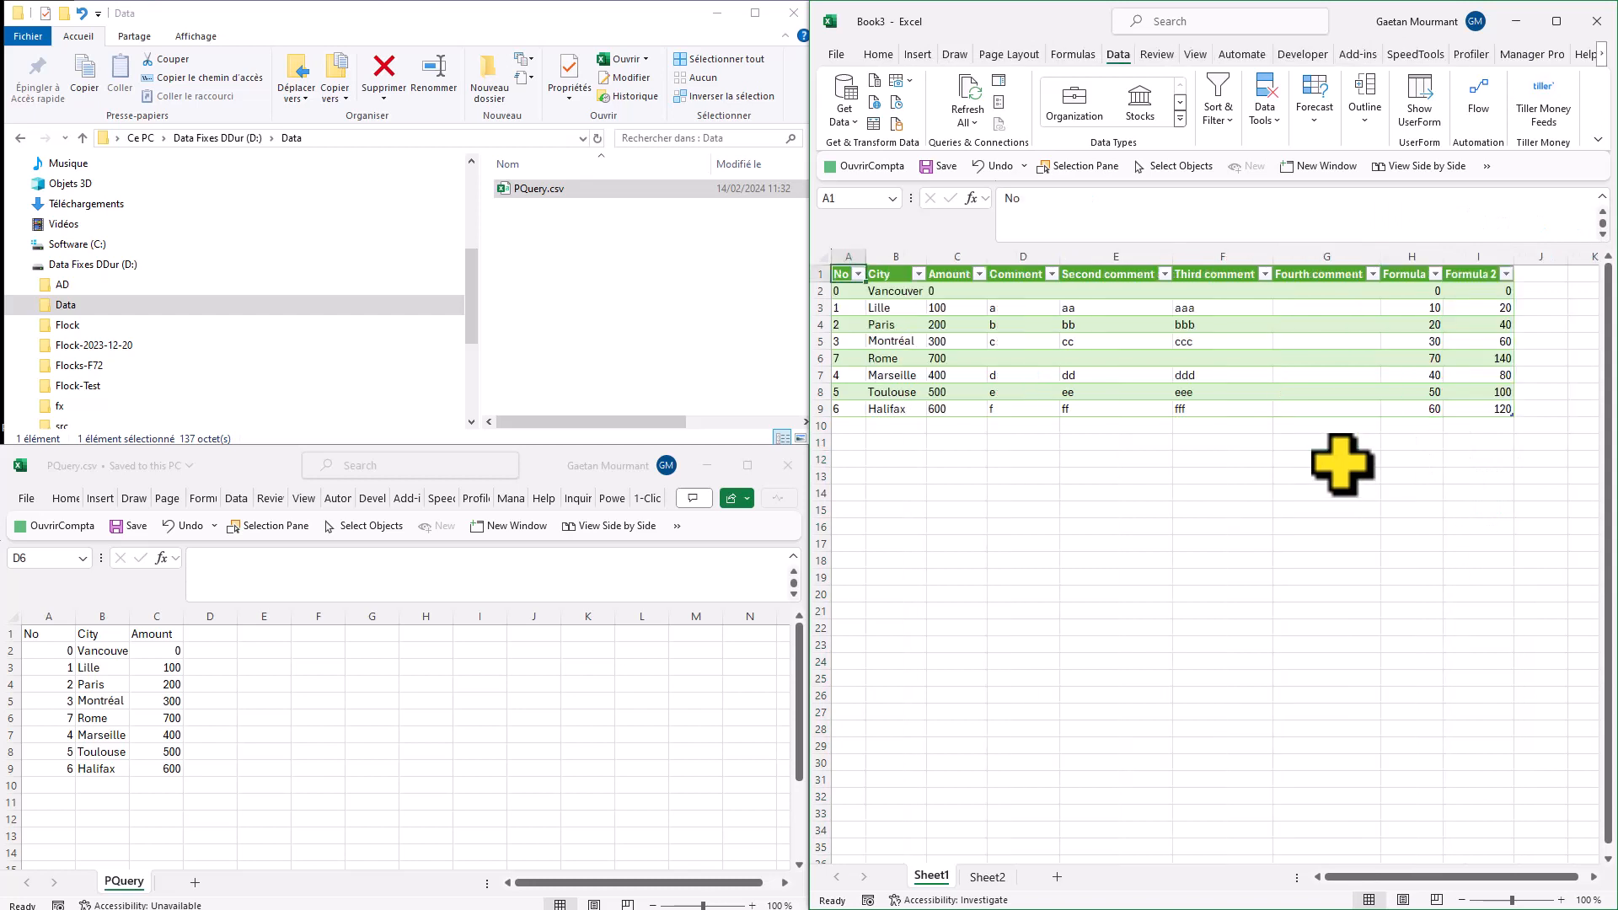
Examine the columns up to Fourth comment, the first Formula cell's formula and the Montréal row in the Sheet1 table.
click(1331, 465)
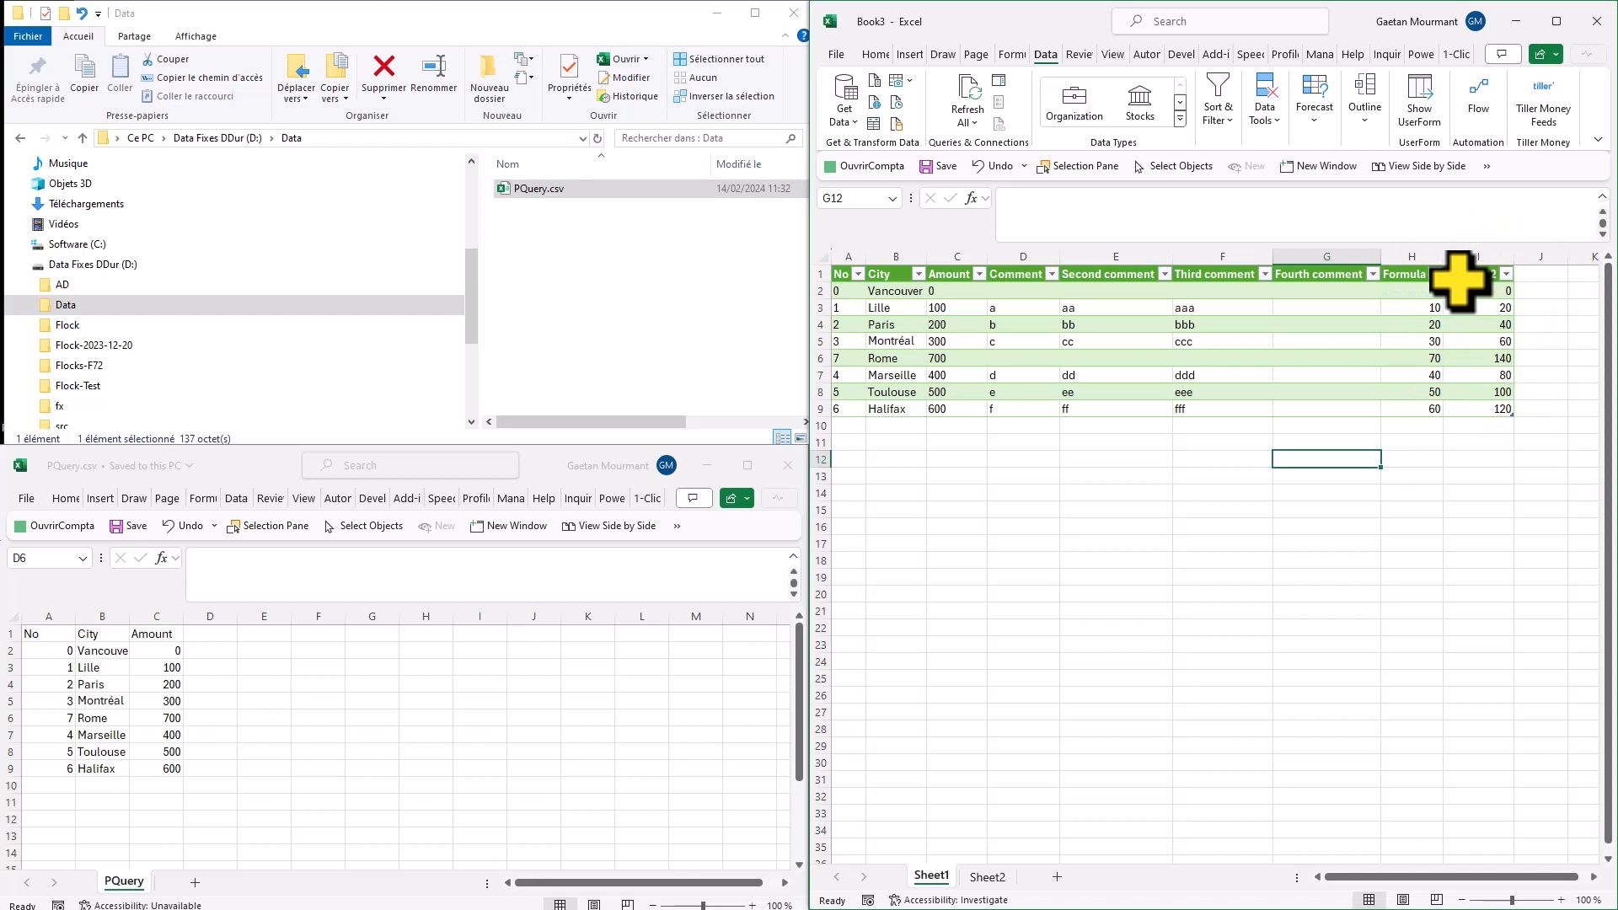
drag(1311, 408, 831, 250)
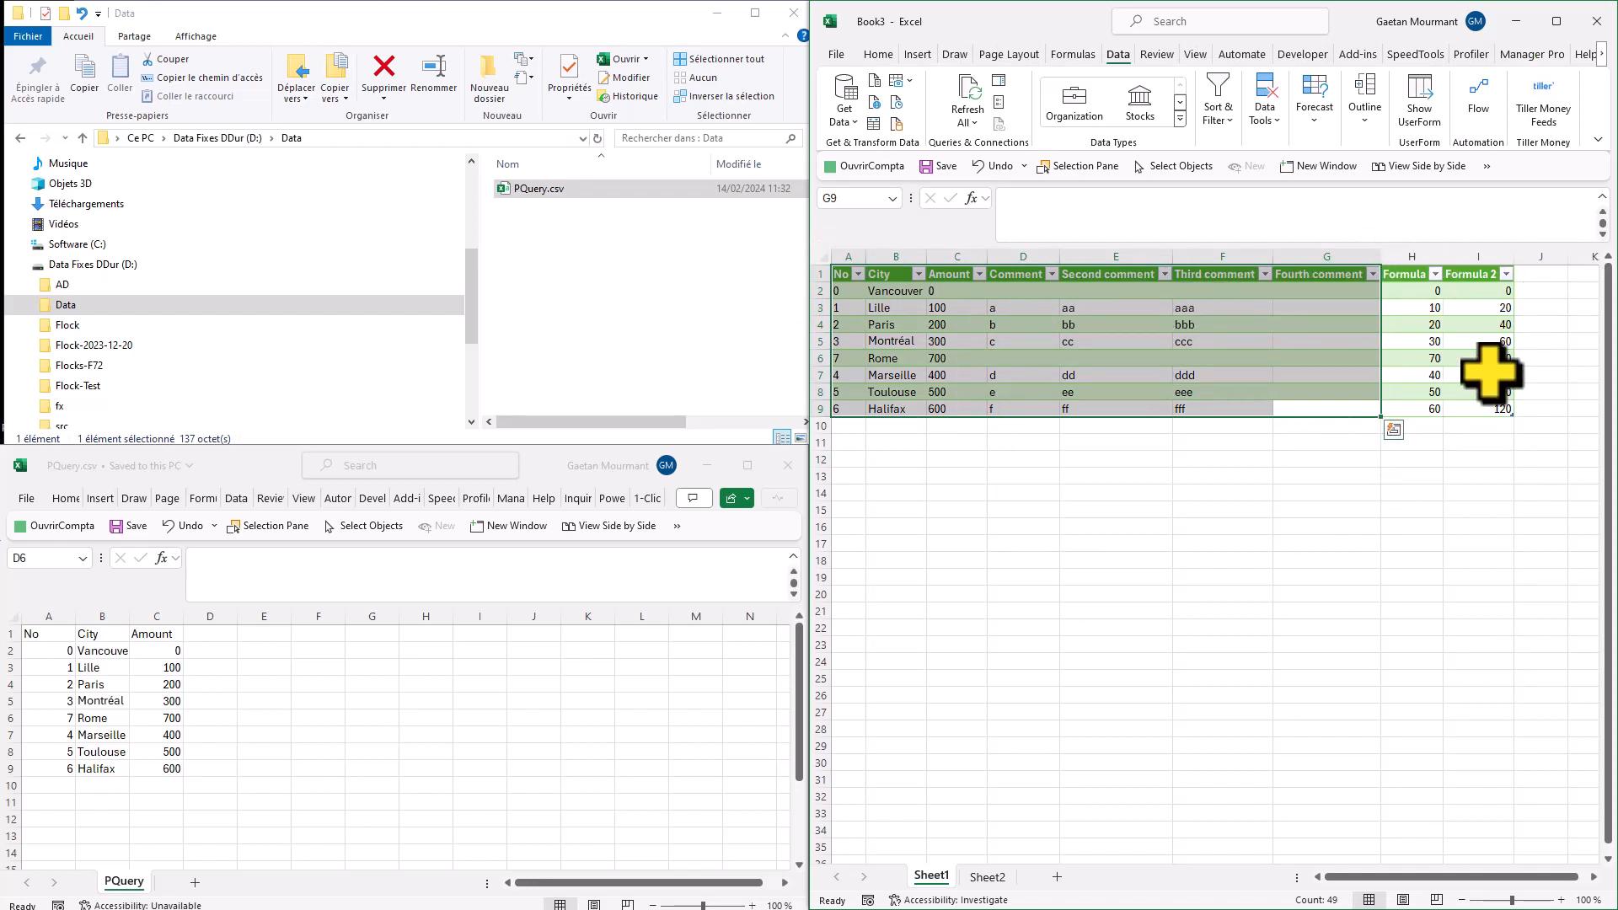
click(1428, 291)
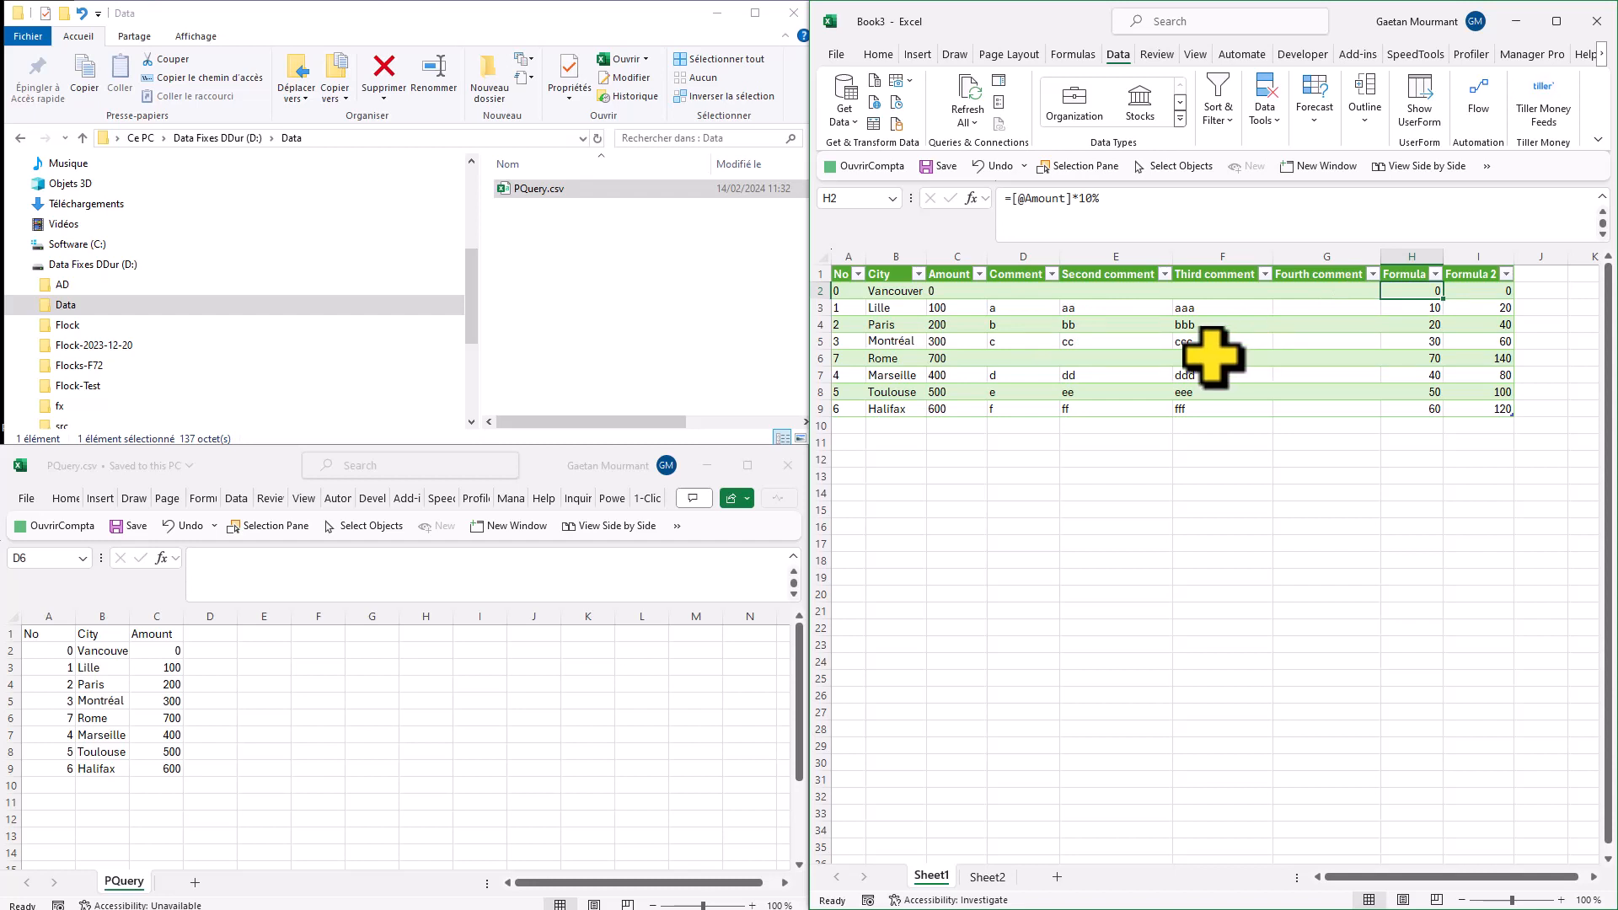
click(849, 342)
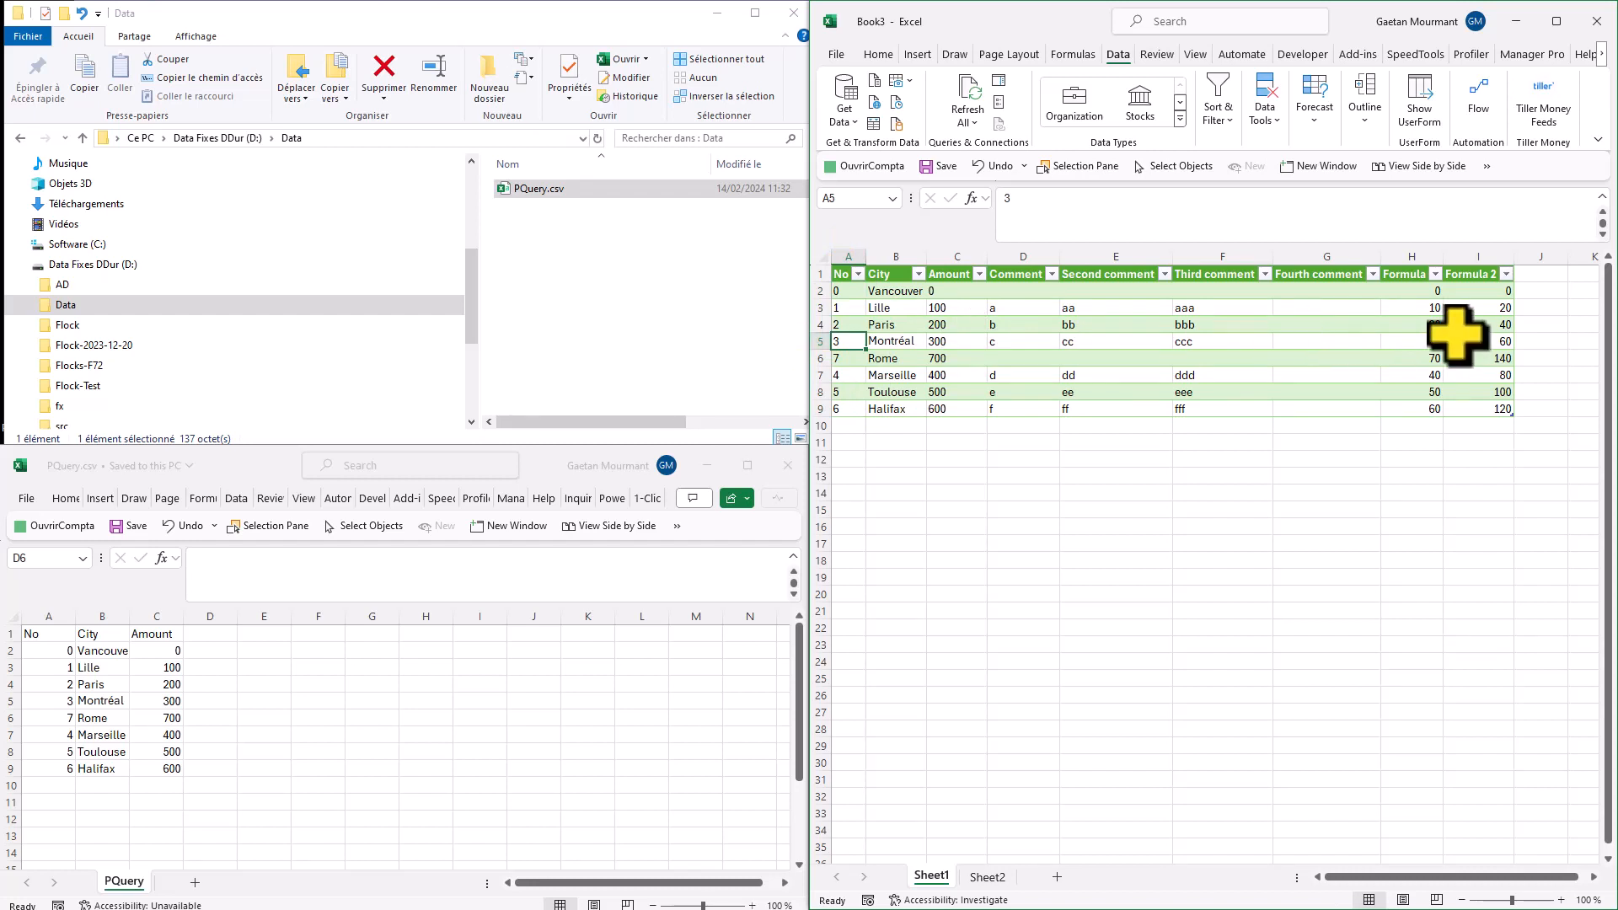
drag(1491, 341, 857, 345)
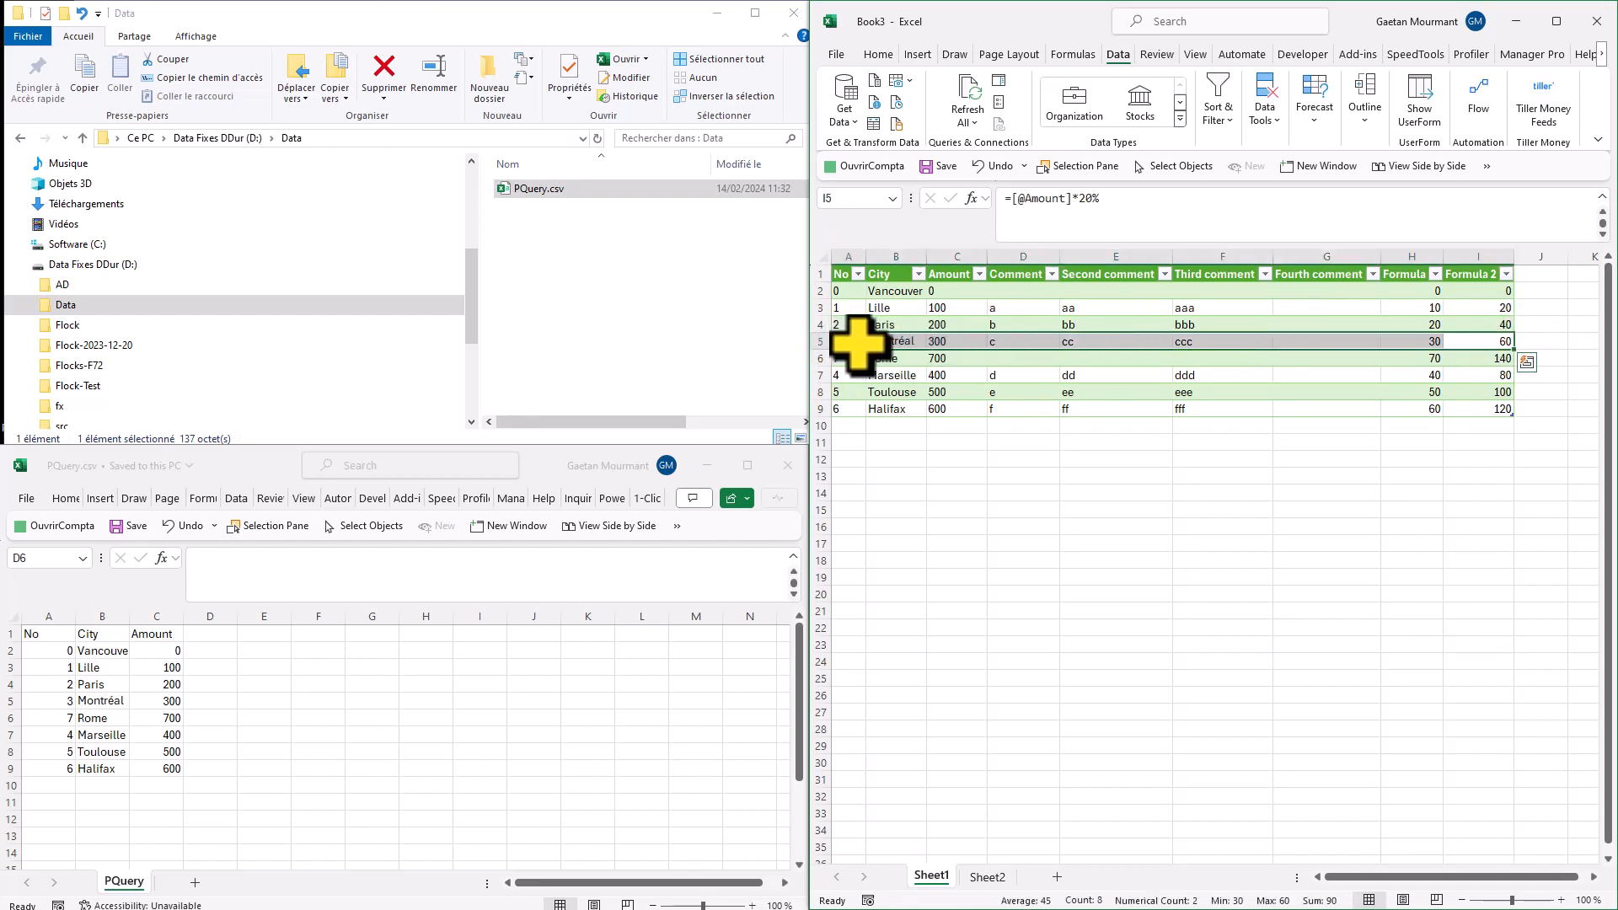
click(857, 342)
Delete the Montréal row from PQuery.csv and save the file.
click(126, 686)
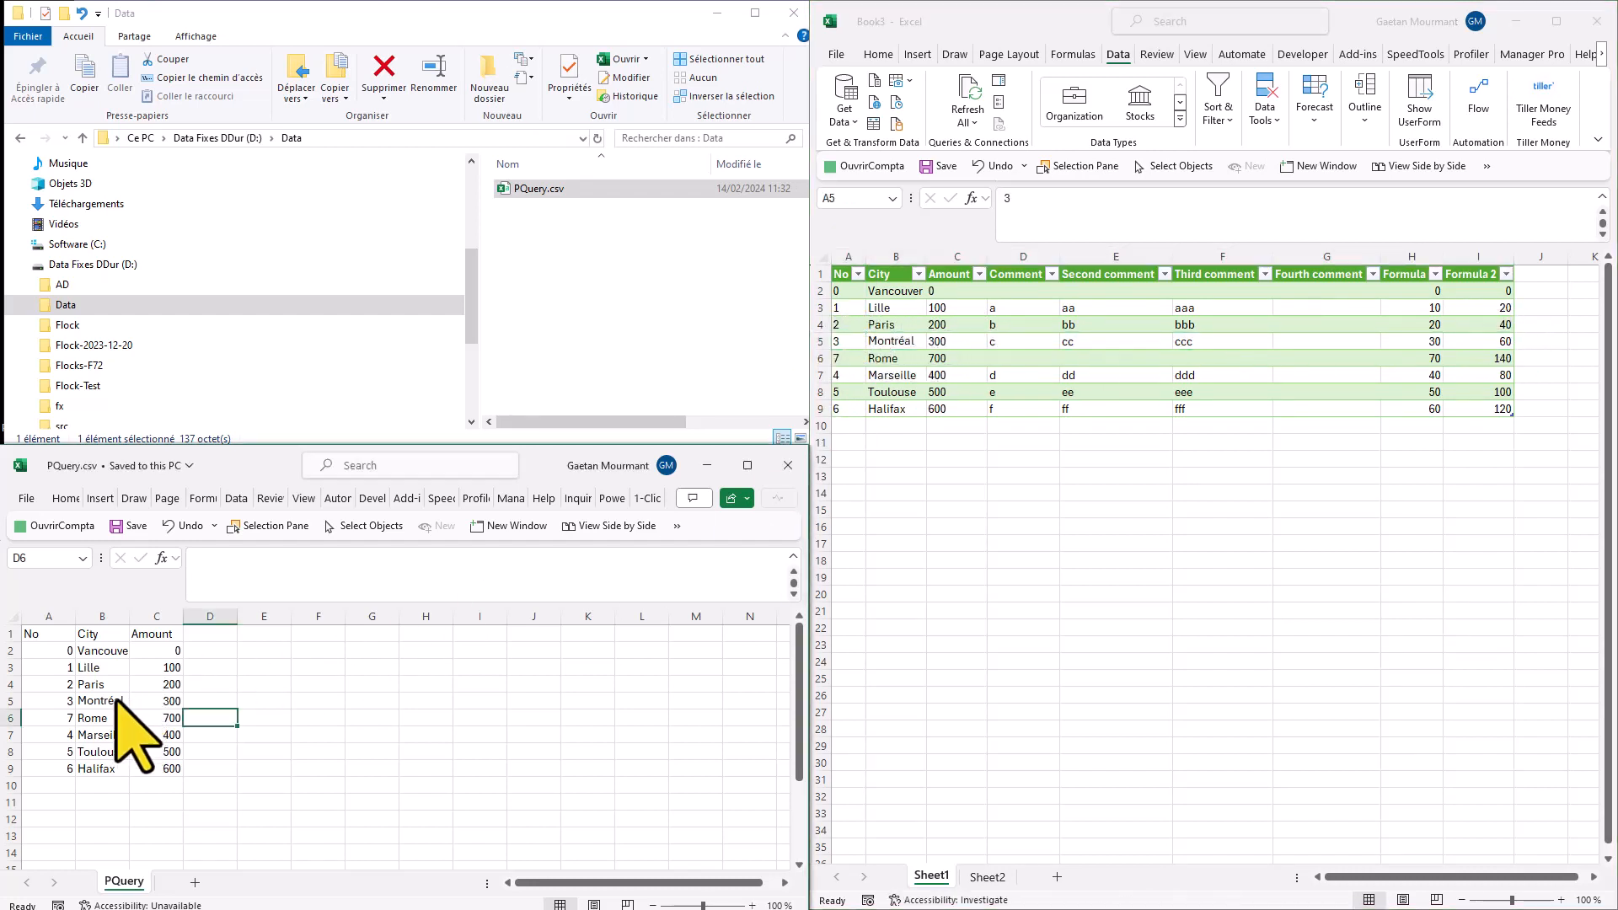
click(11, 700)
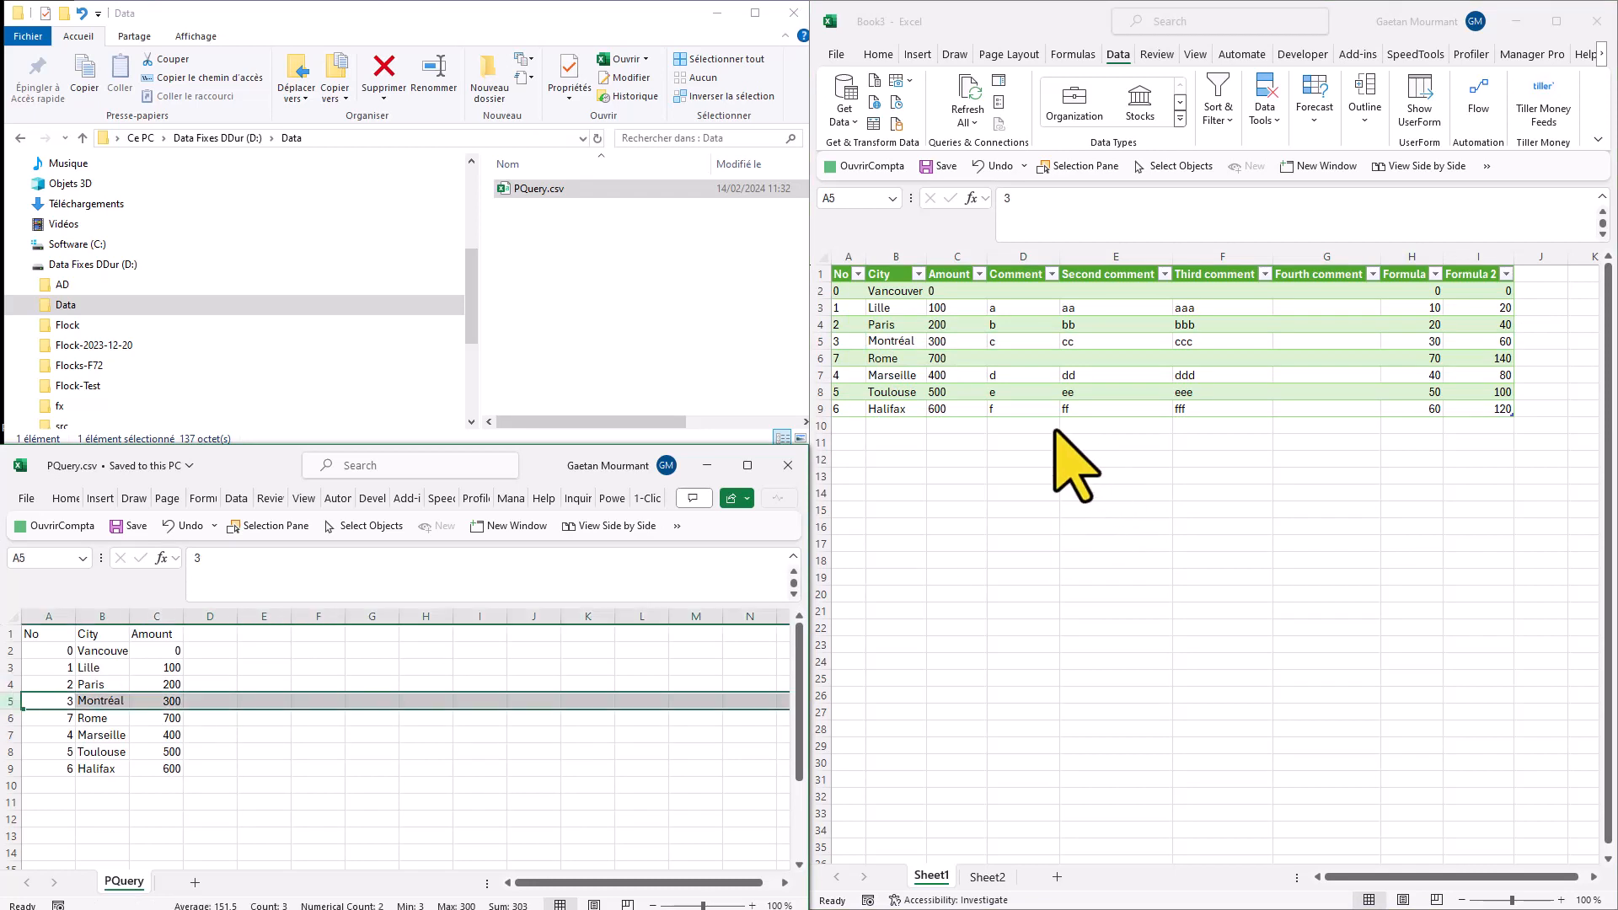
right_click(4, 700)
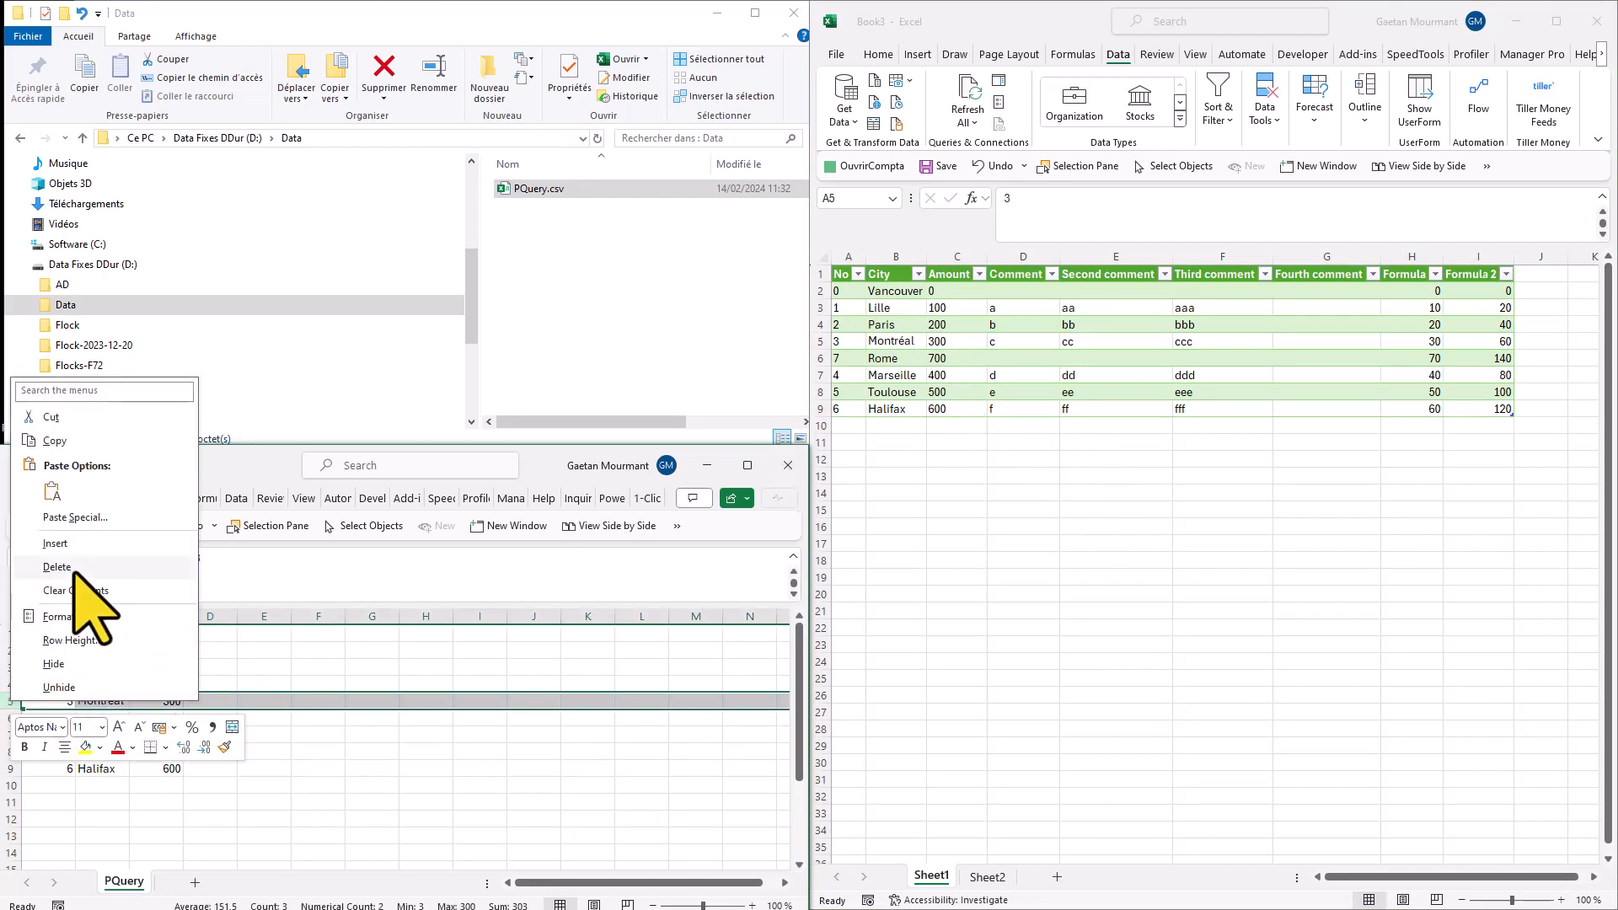
click(73, 595)
click(263, 650)
click(118, 525)
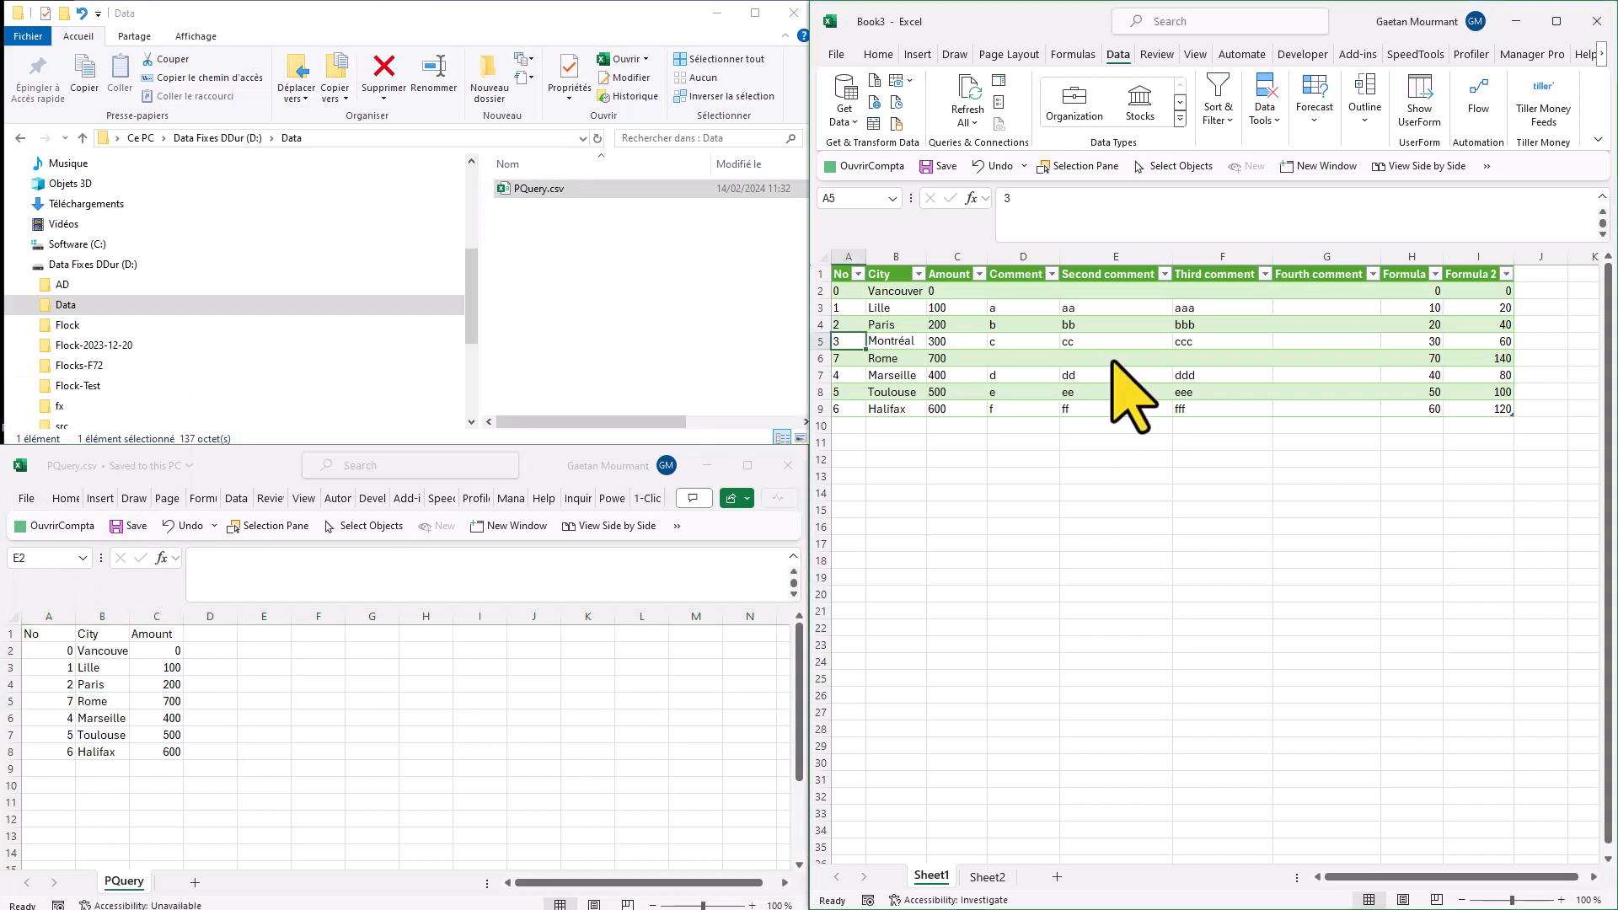
Refresh the Sheet1 table, then undo that refresh to examine the Montréal row again.
right_click(1007, 325)
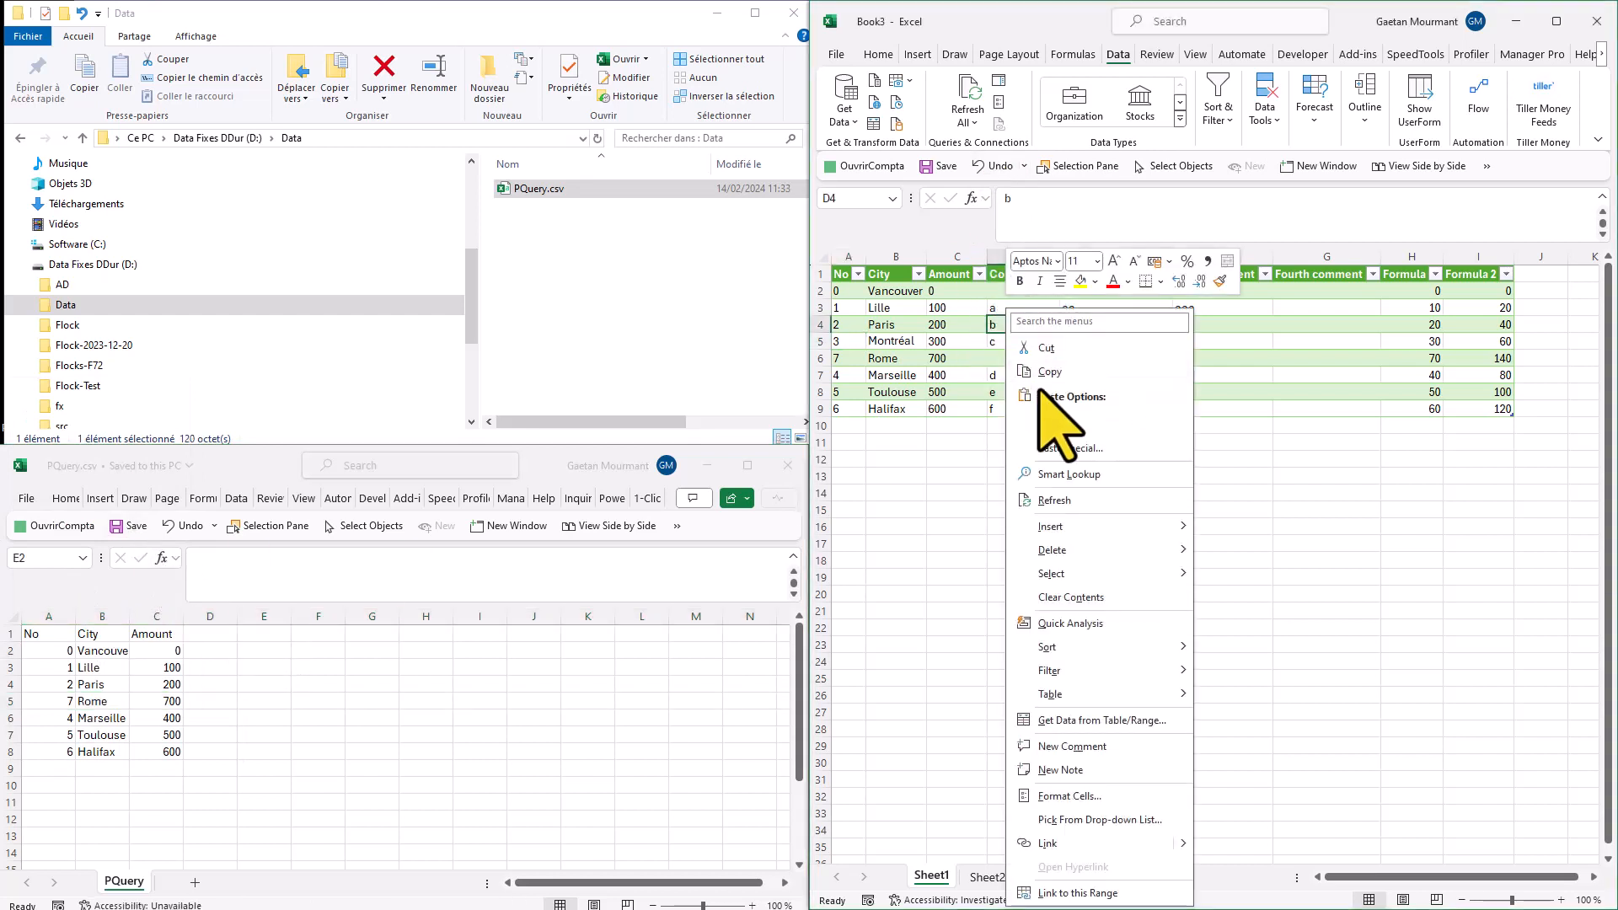
click(1089, 501)
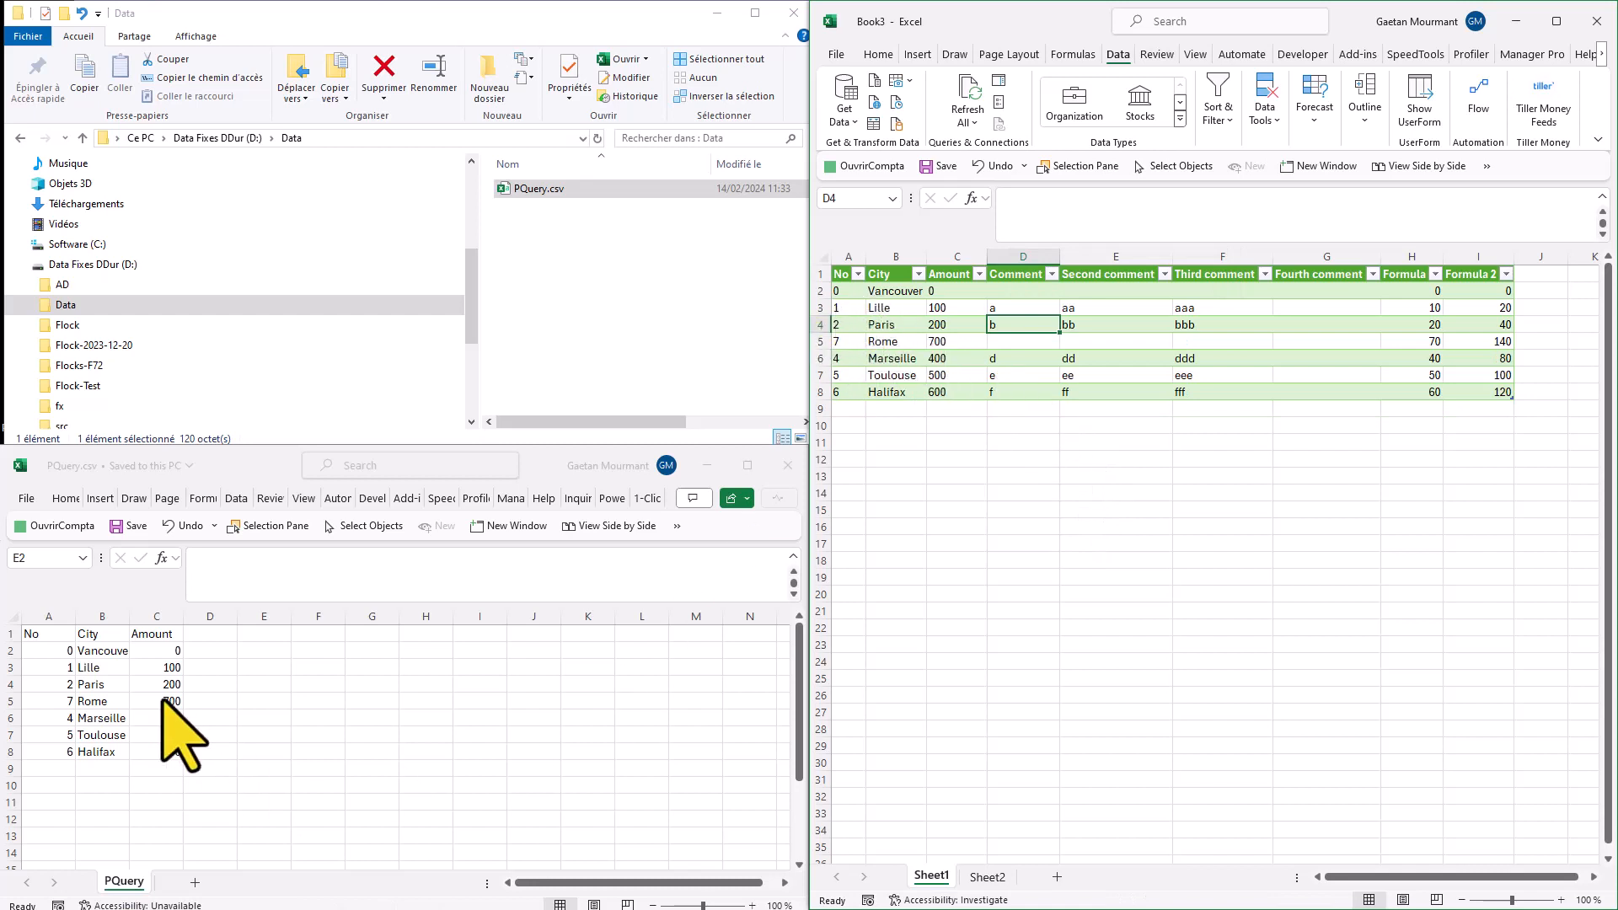
click(138, 686)
click(146, 651)
click(187, 526)
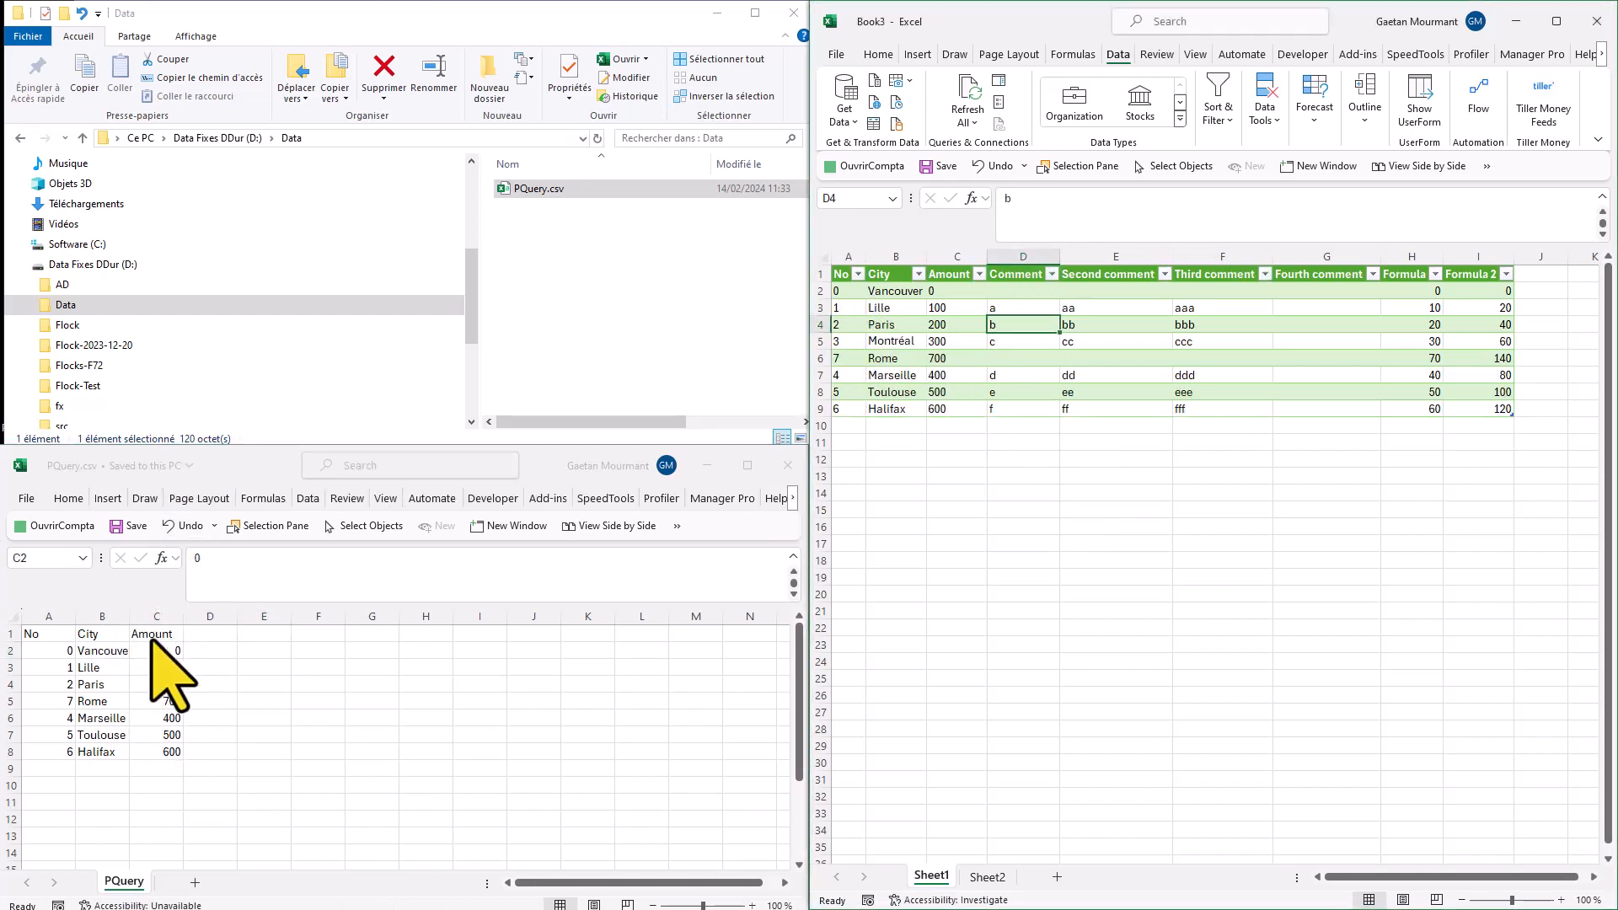
right_click(820, 341)
click(1149, 343)
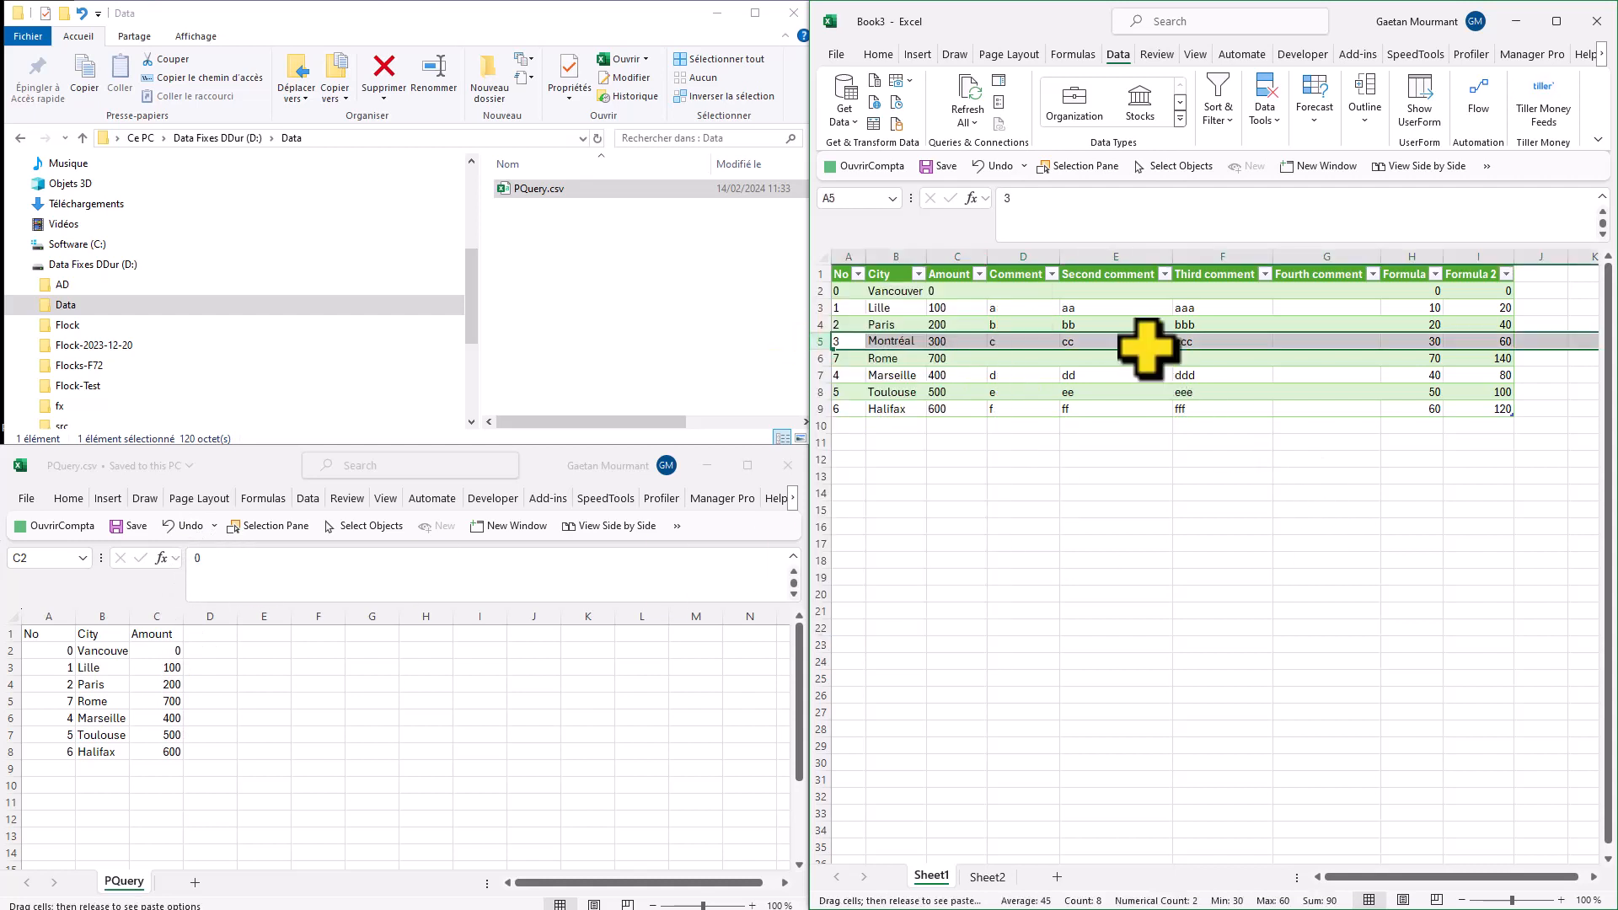
Refresh the Sheet1 table to apply the row deletion made in PQuery.csv.
click(1166, 374)
right_click(1168, 371)
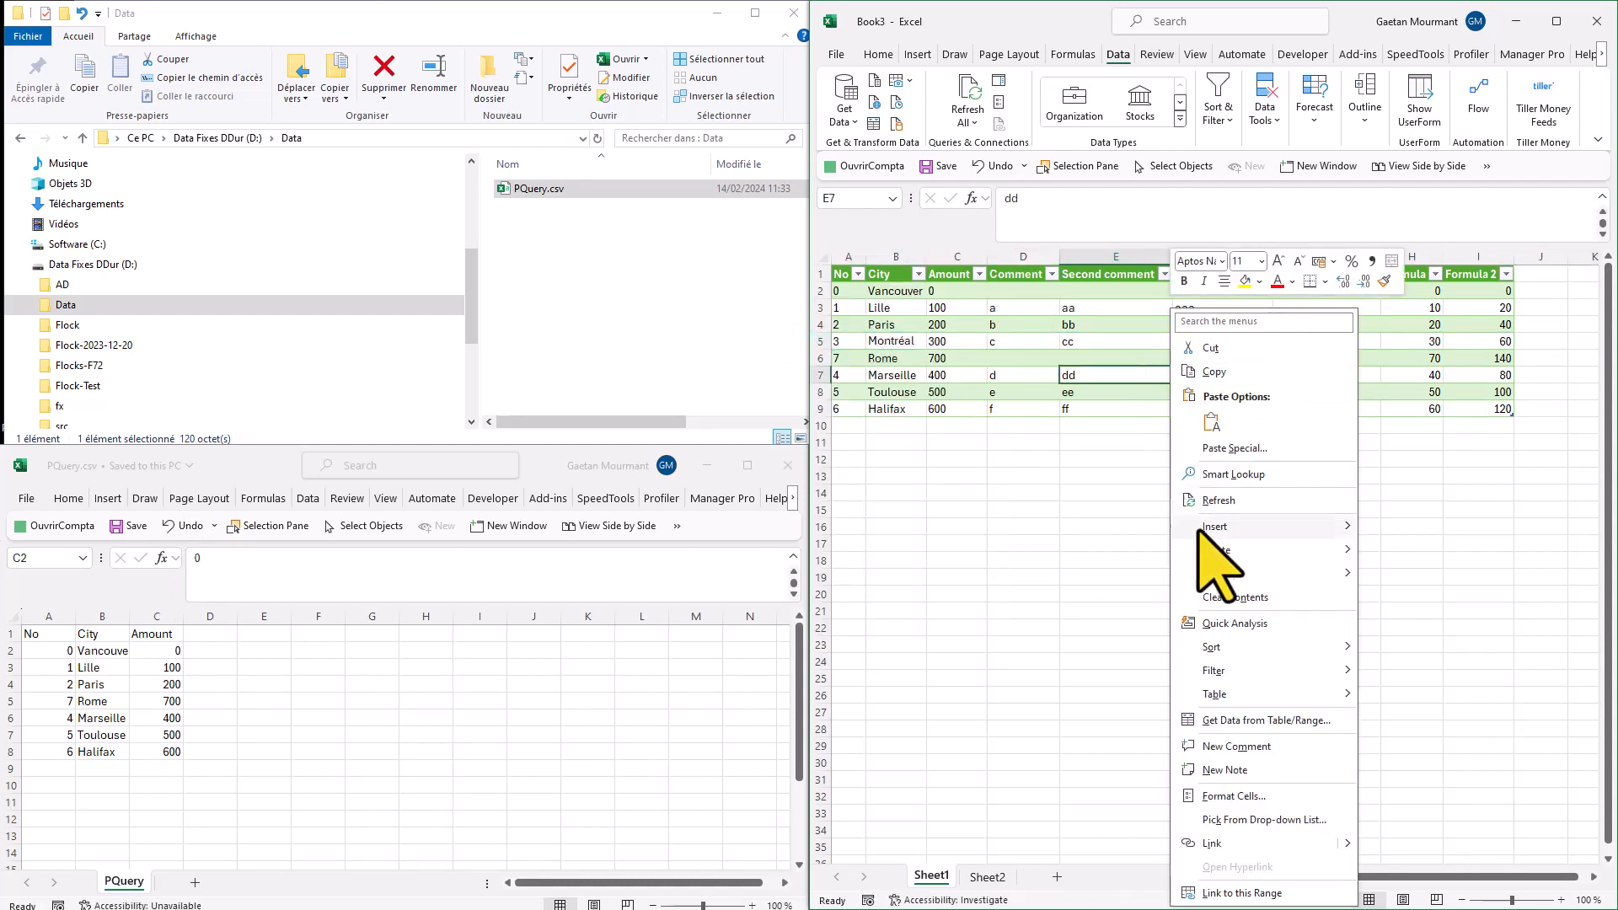
click(1229, 495)
click(145, 653)
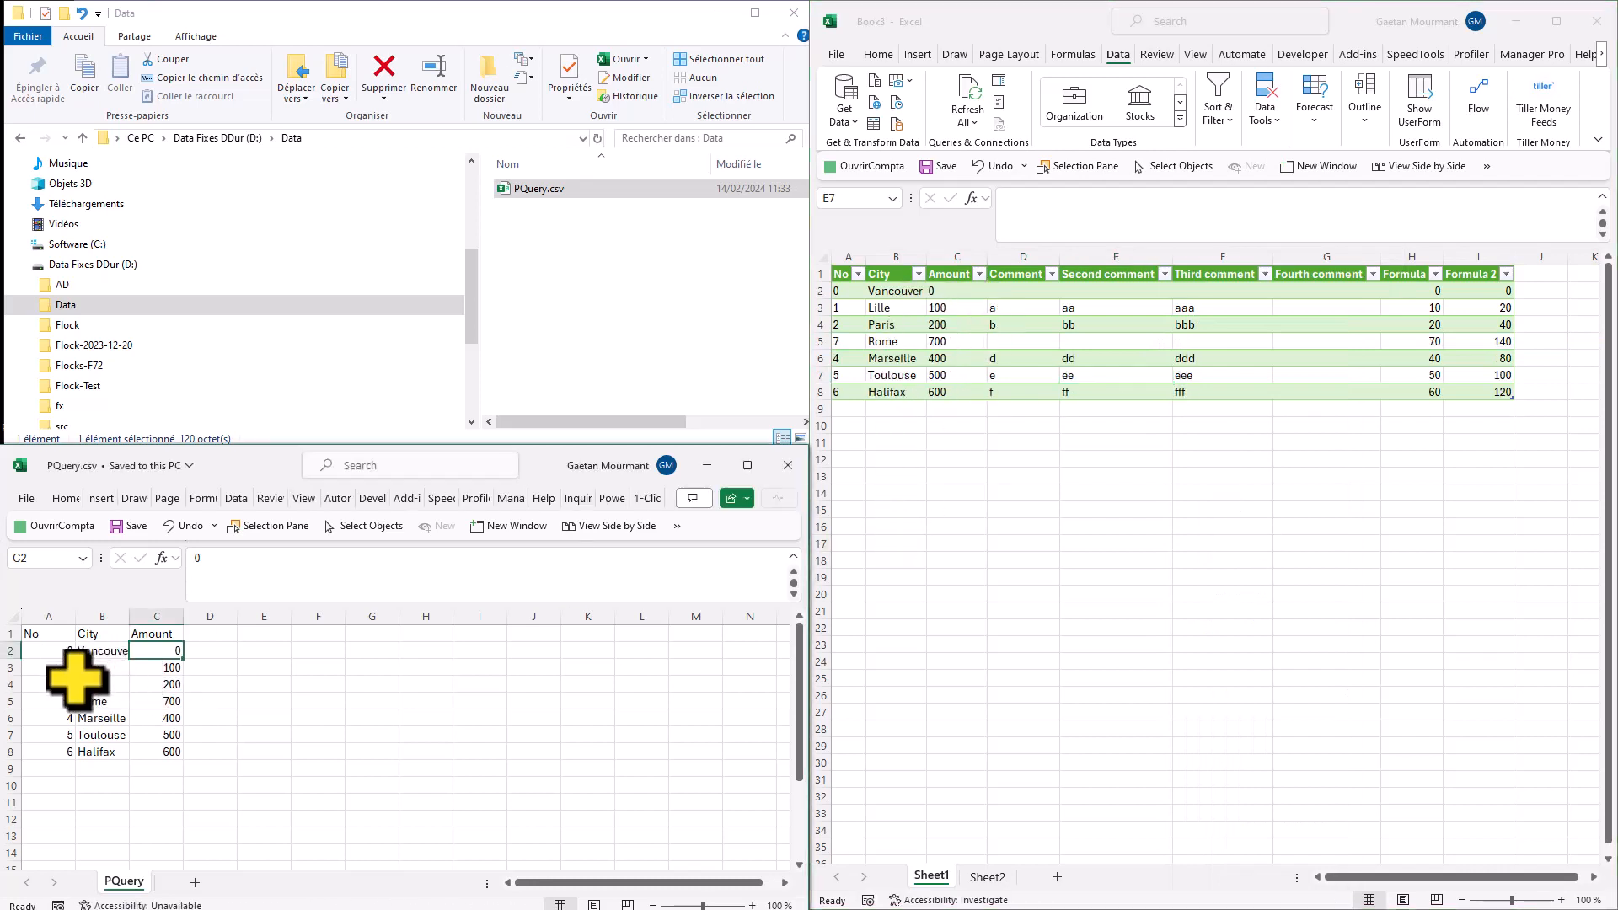
click(9, 701)
right_click(8, 701)
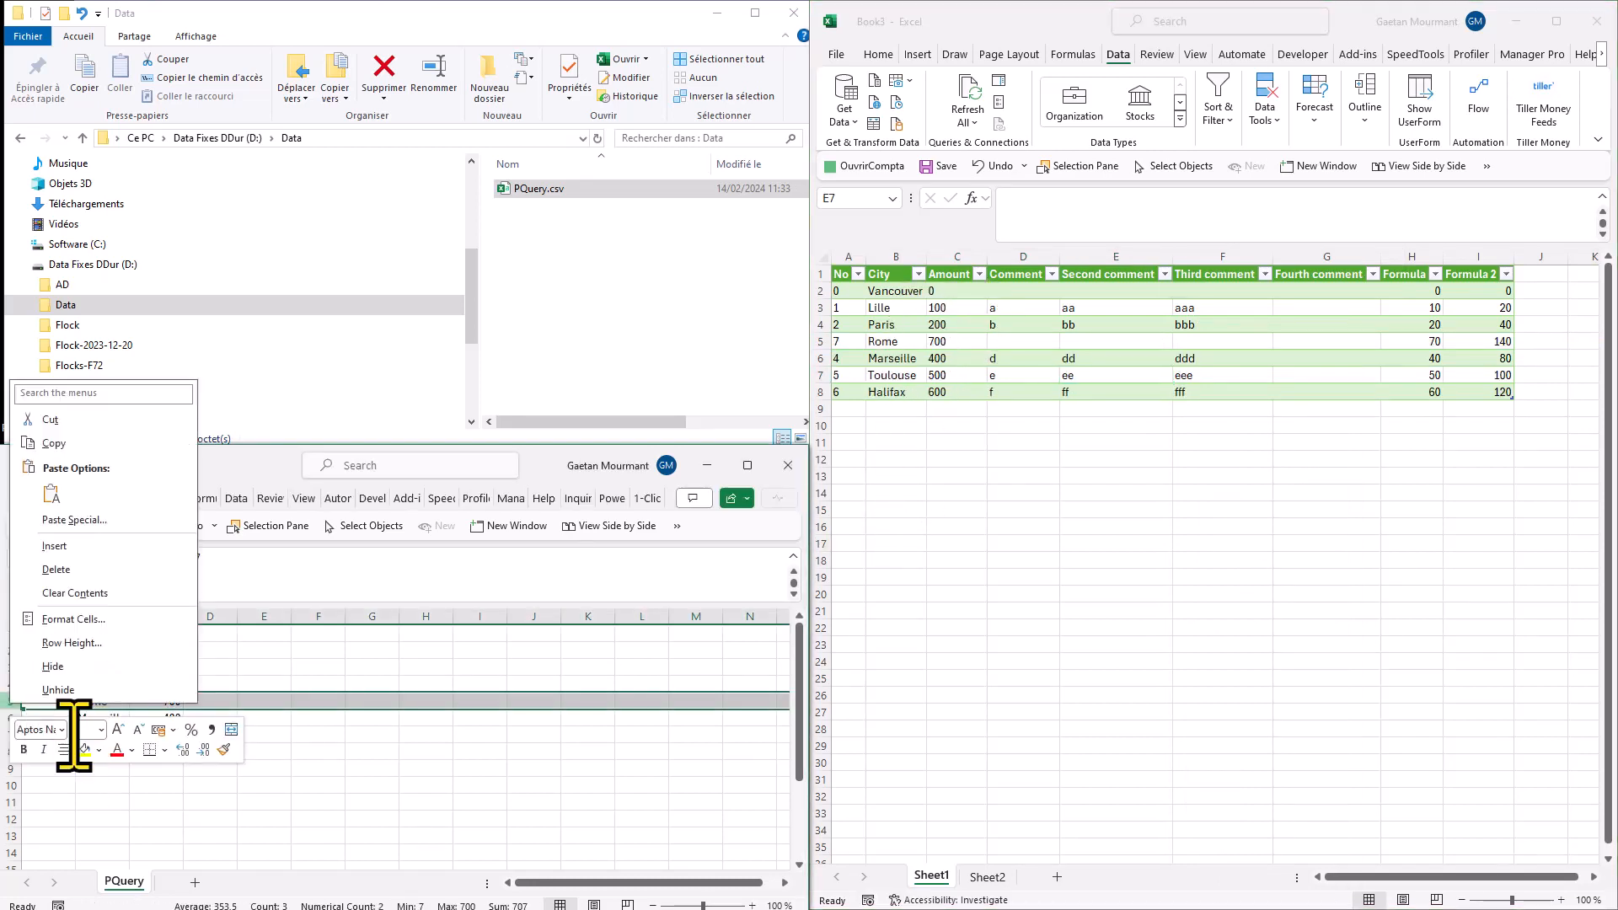
click(88, 669)
key(ctrl+z)
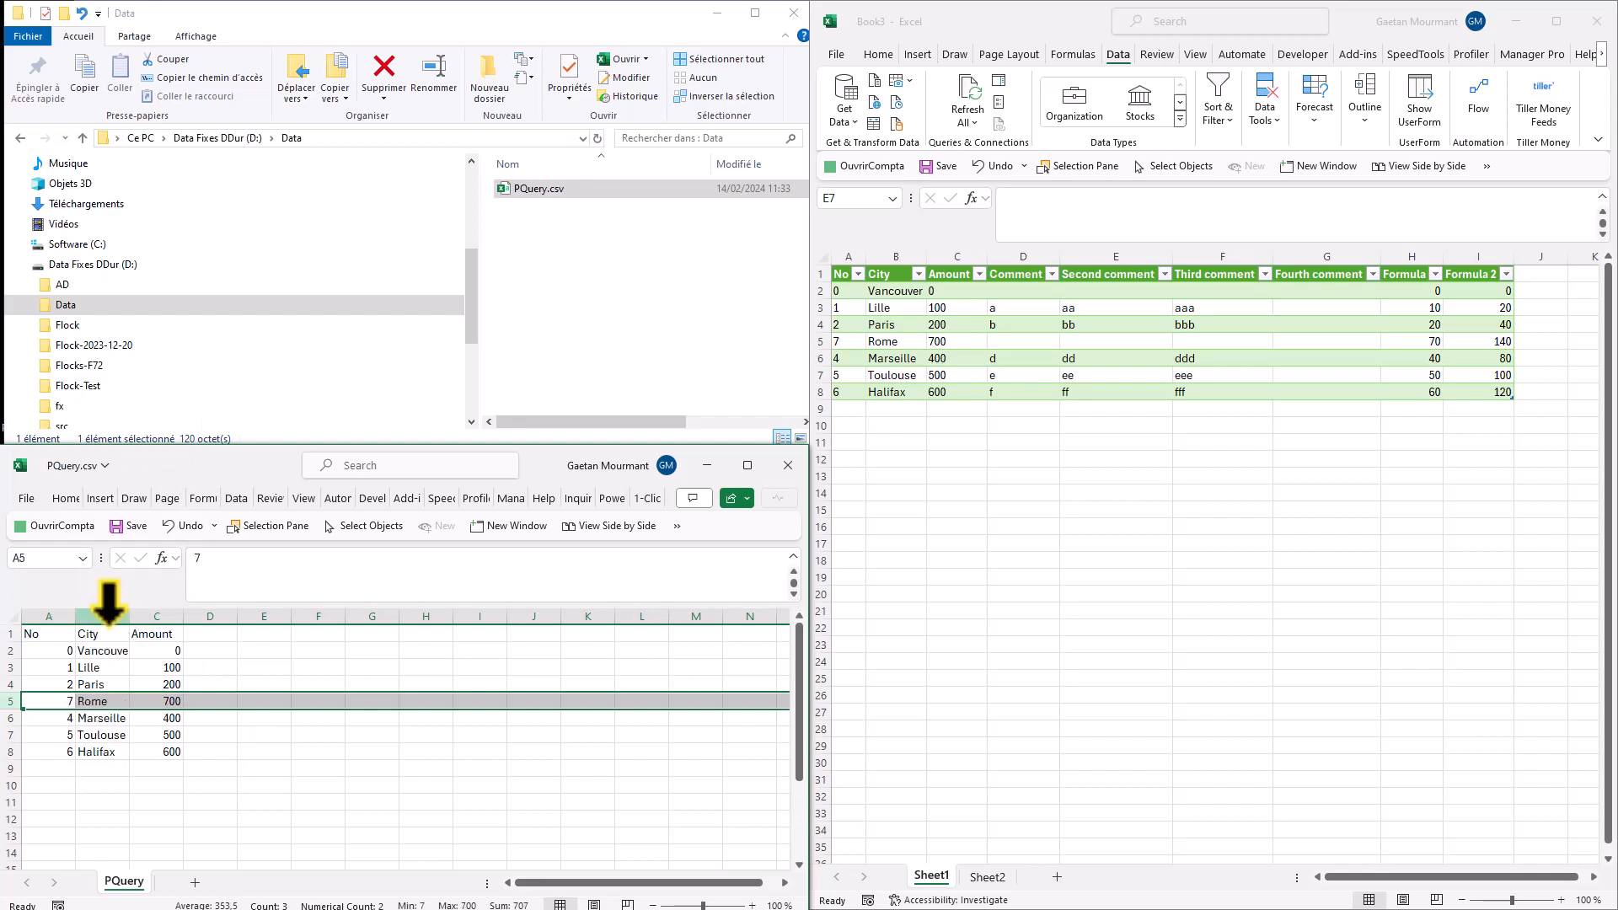
Insert a row above Rome in PQuery.csv and fill it with number 3, city Montréal and amount 300.
right_click(52, 701)
click(96, 542)
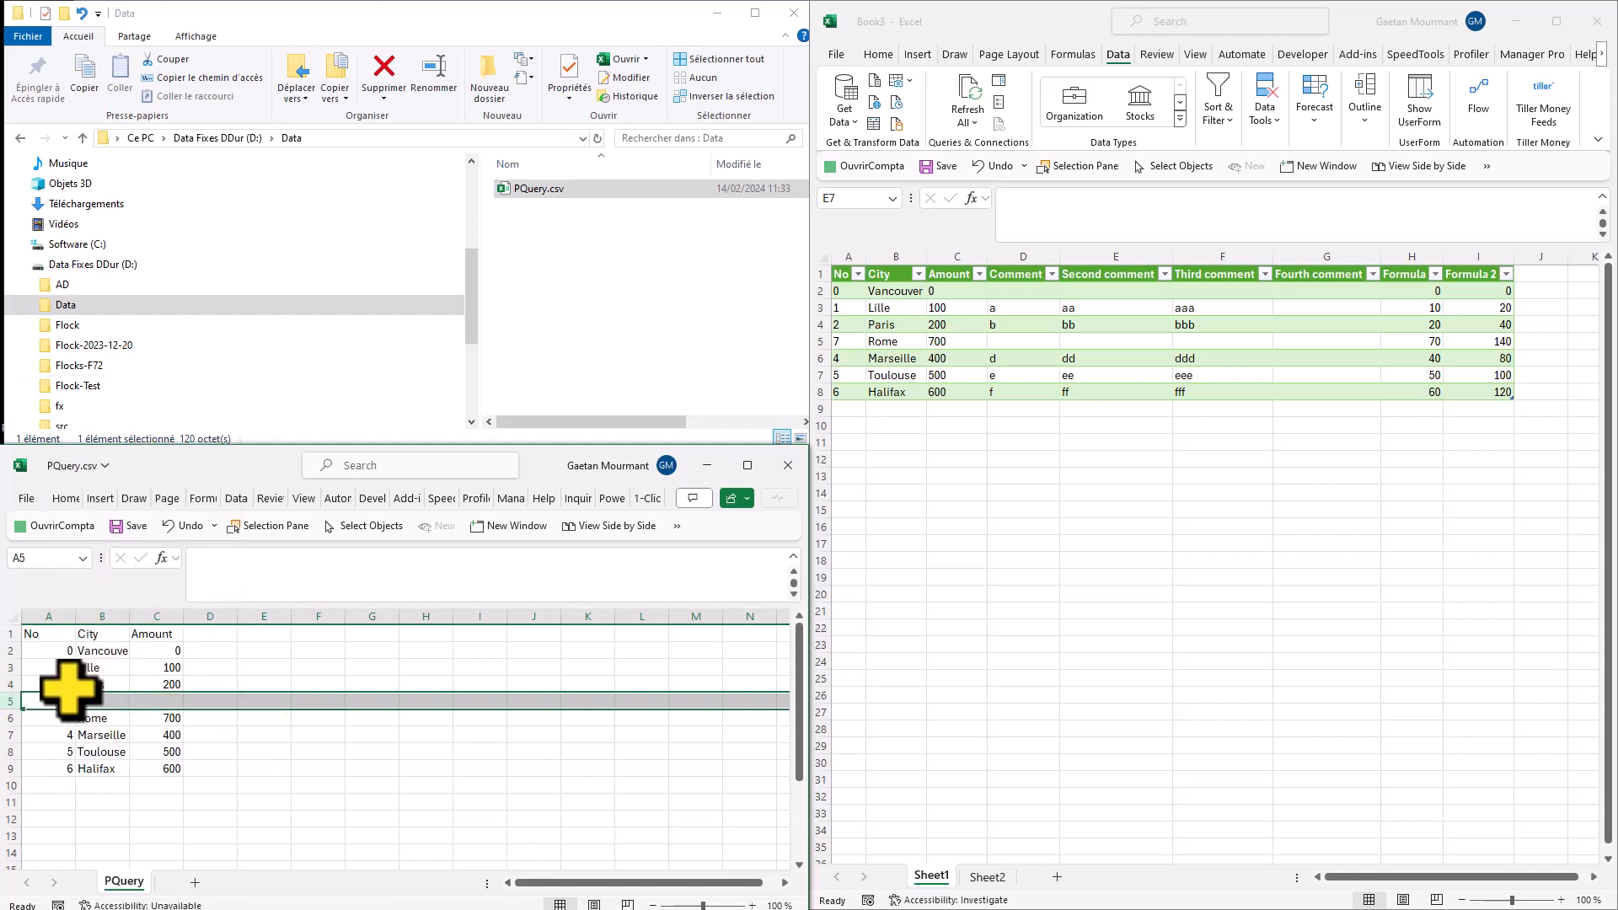
key(Right)
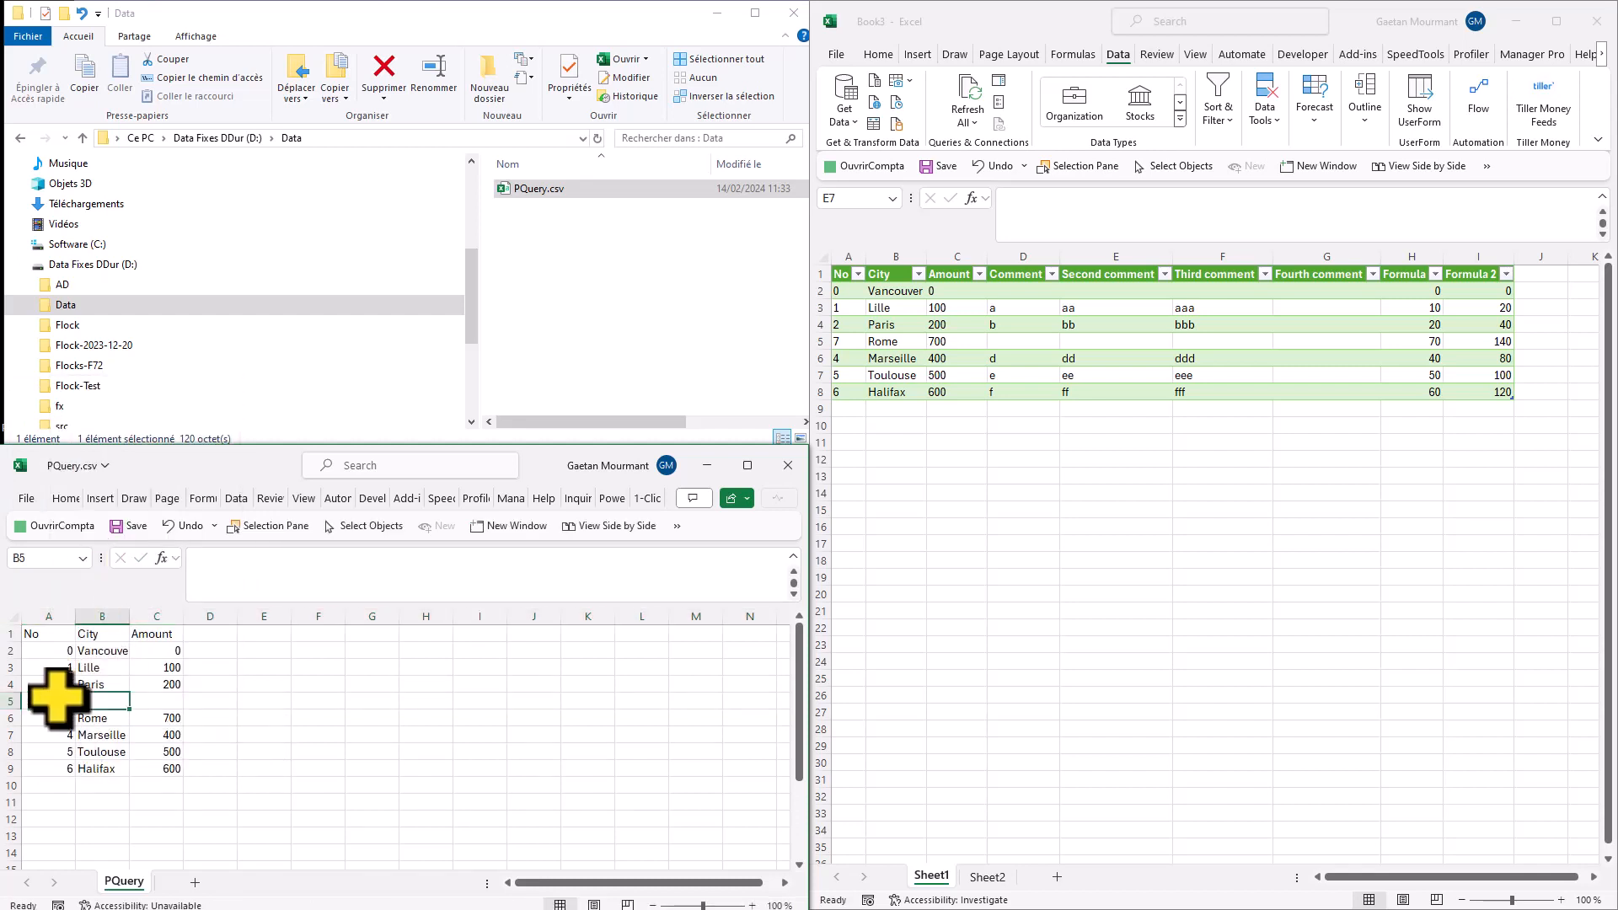
key(Escape)
text(Montr)
text(3)
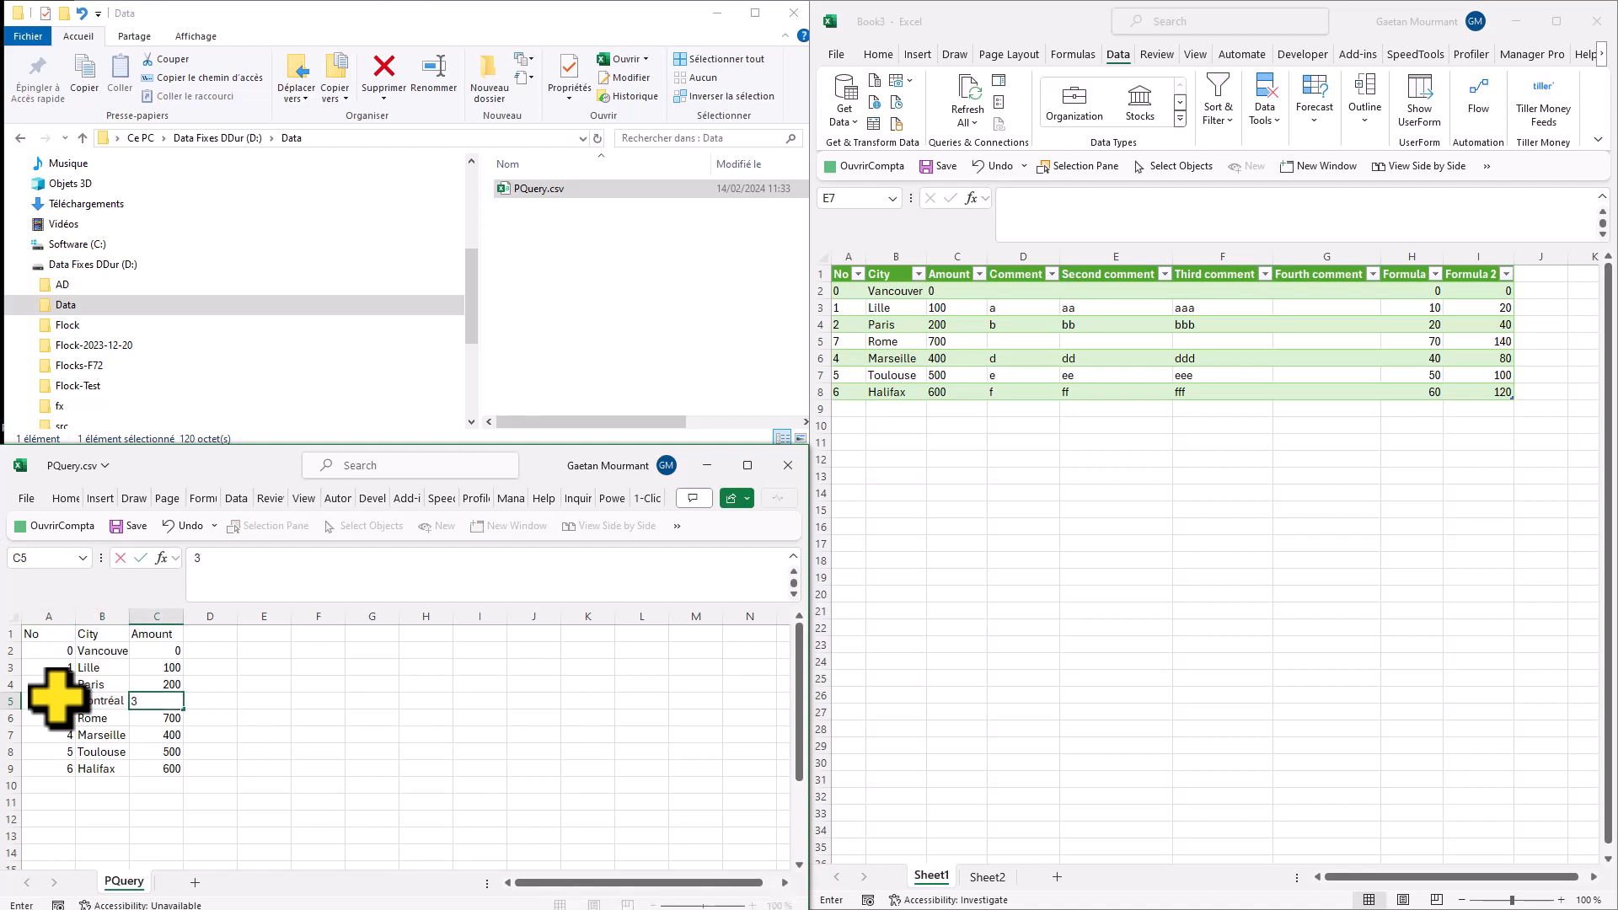
text(00)
key(Tab)
Try to refresh the Sheet1 table with the re-added Montréal row before saving PQuery.csv.
click(1035, 310)
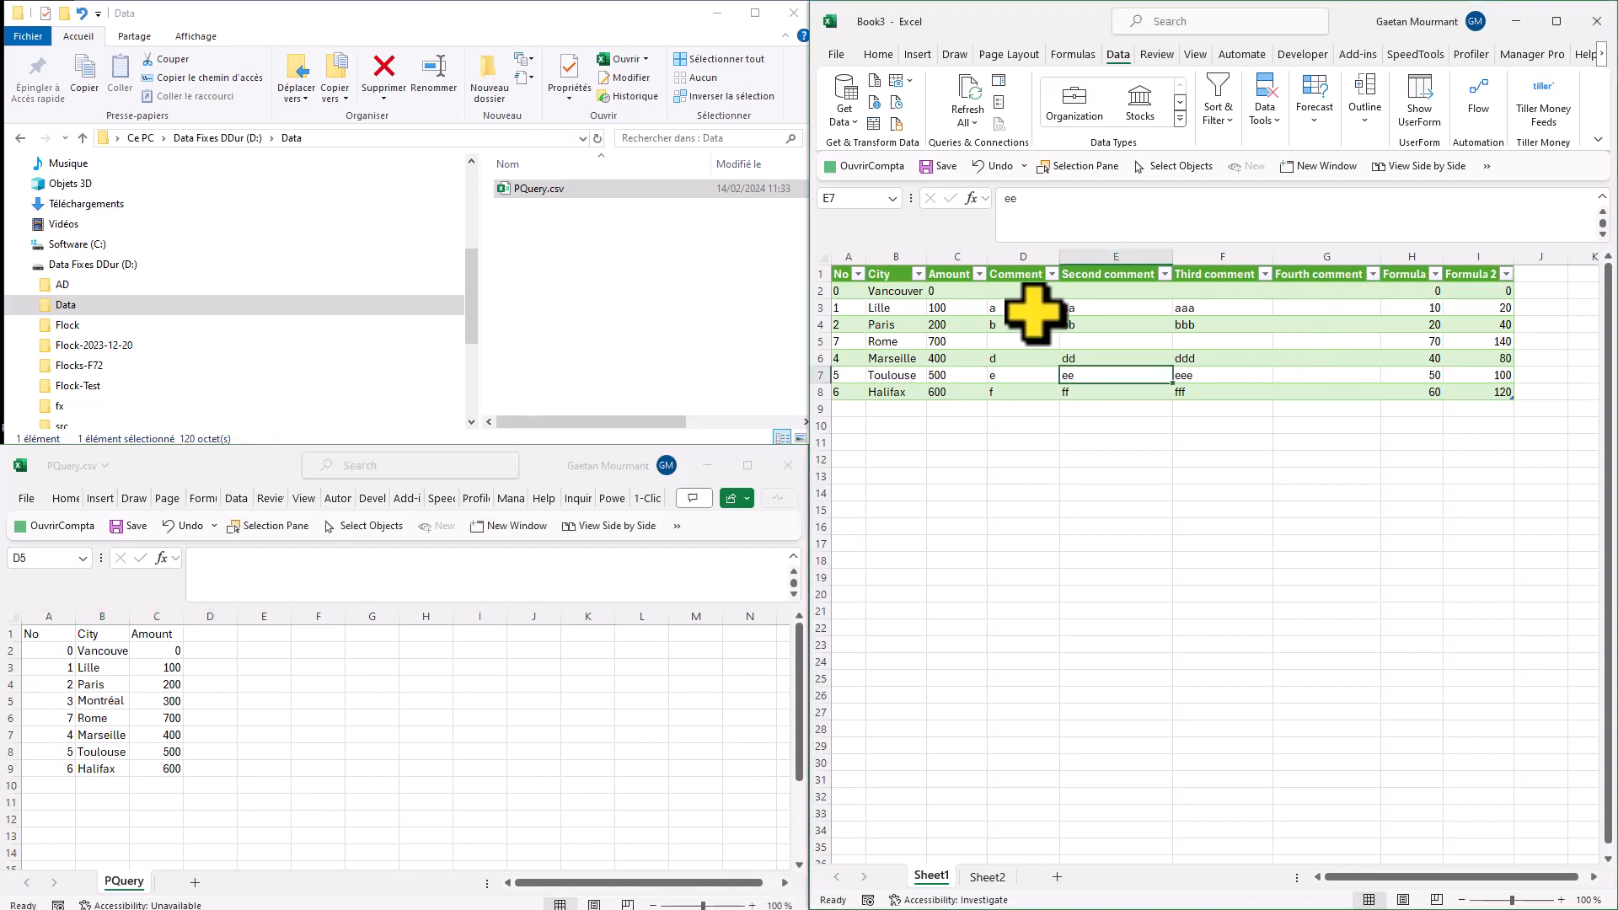
right_click(1036, 310)
click(1133, 500)
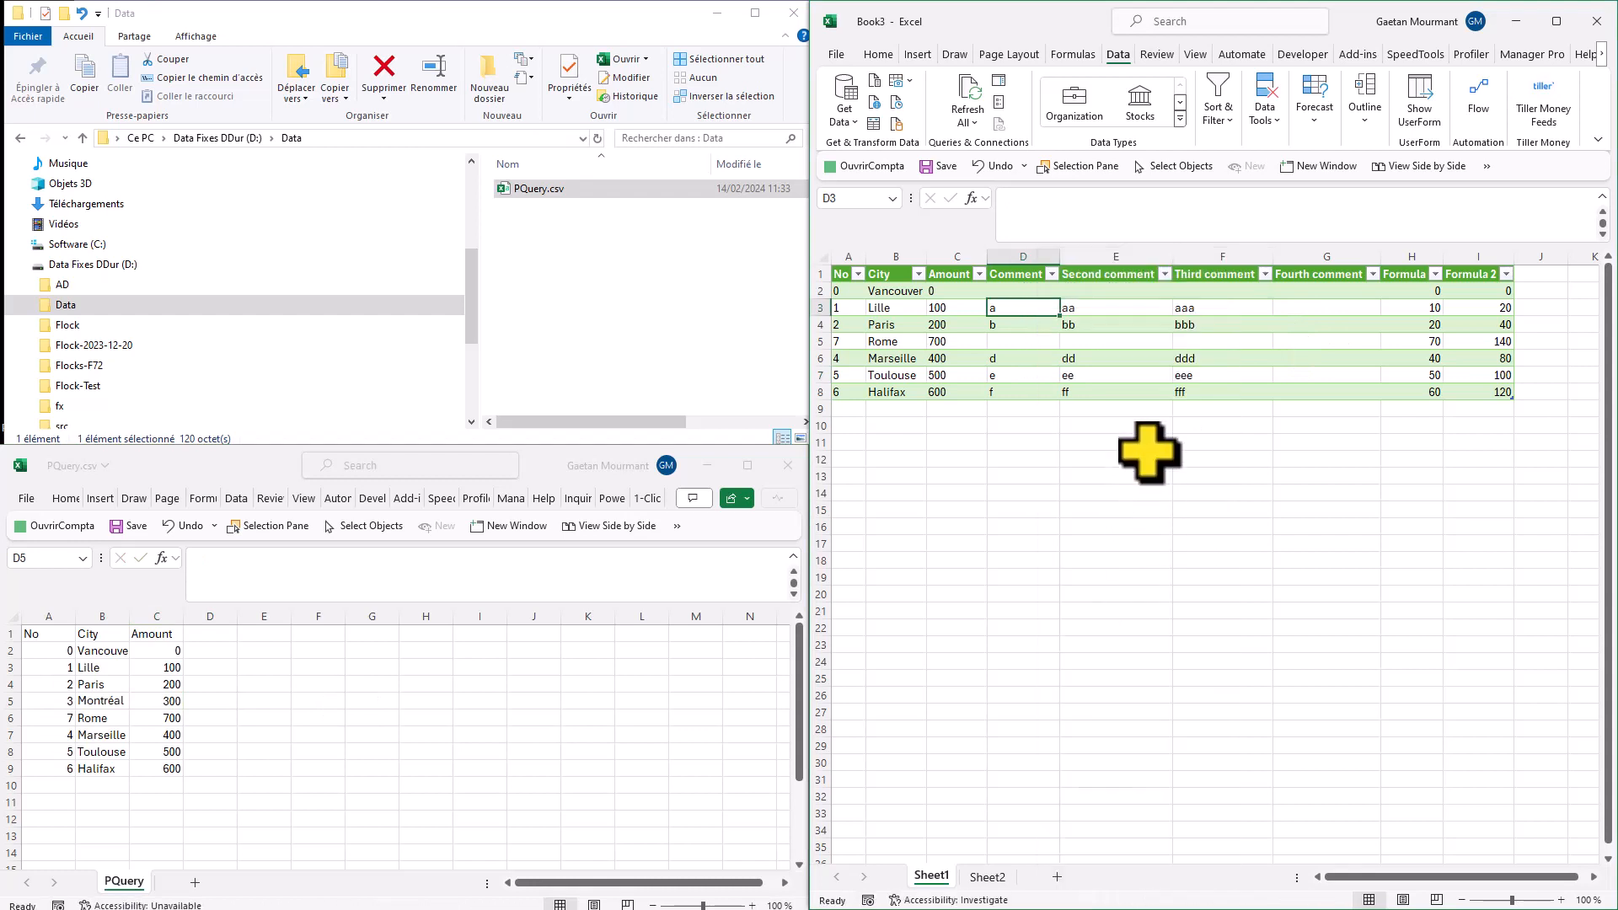
Save PQuery.csv and refresh the Sheet1 table to load the re-added Montréal row.
click(128, 526)
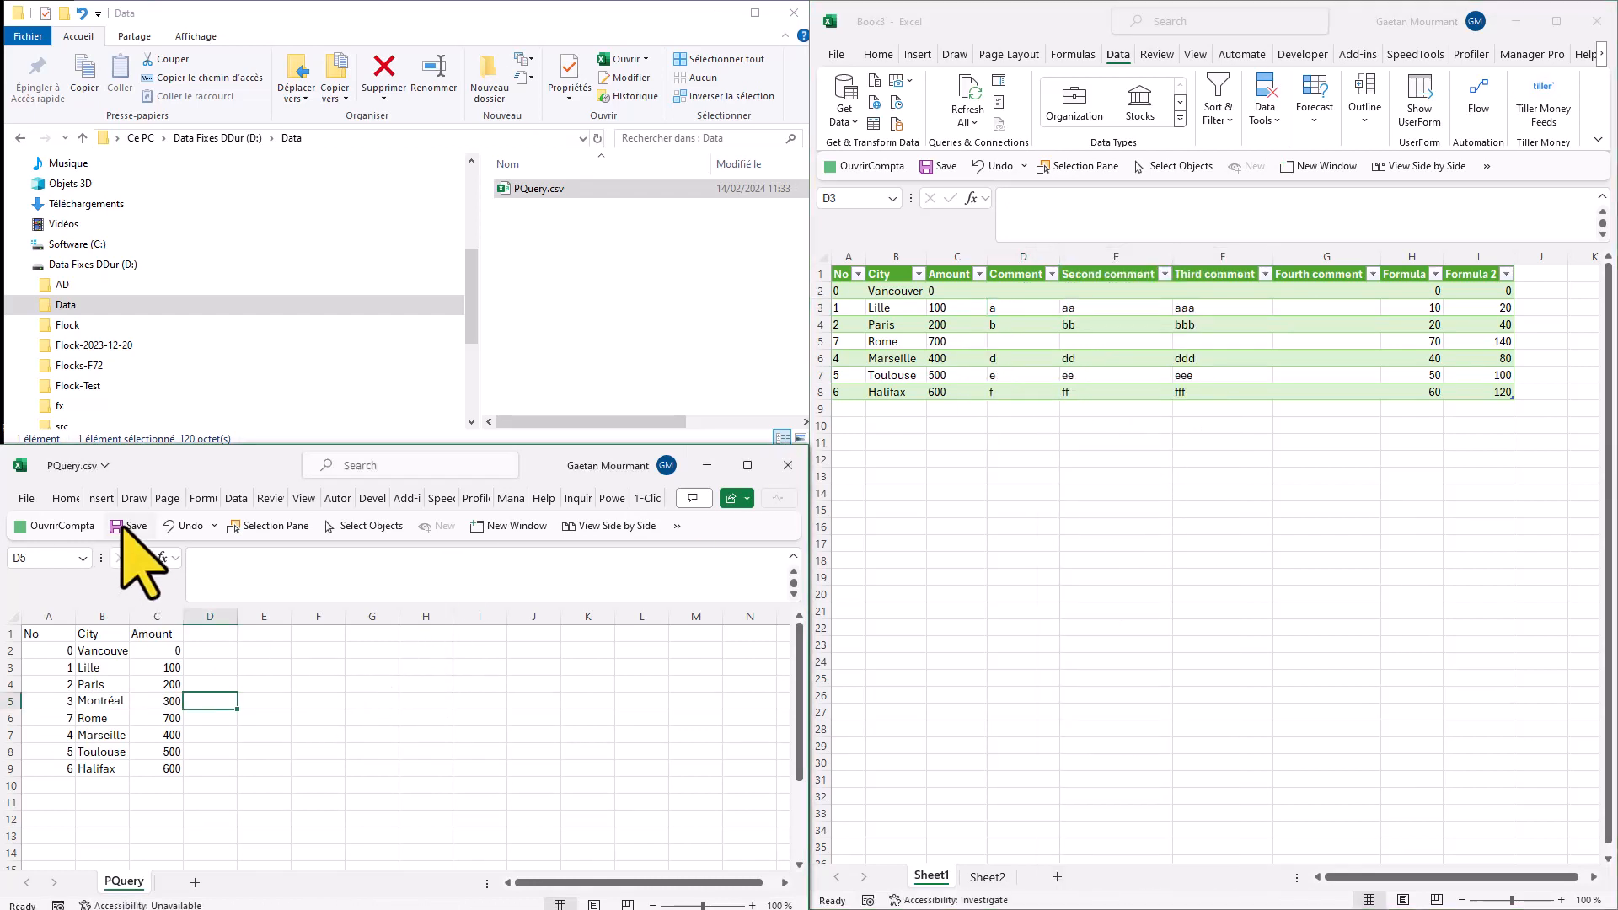
right_click(1155, 352)
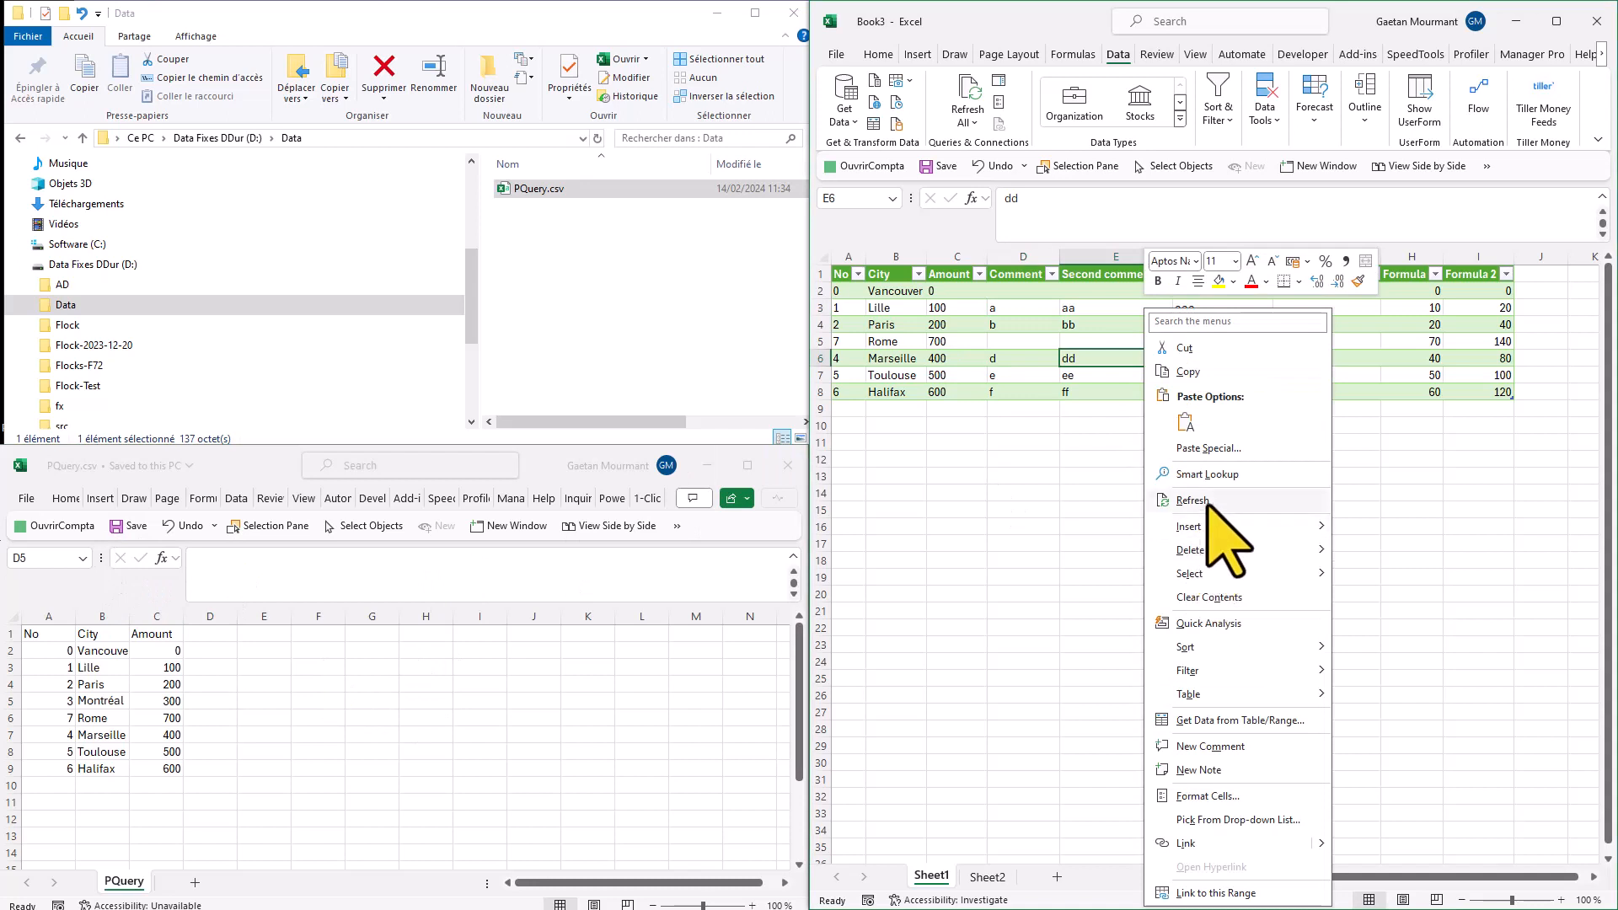
click(1213, 502)
Examine the Montréal row in the Sheet1 table, checking its number and its Comment, Second comment and Third comment cells.
click(1022, 476)
click(1024, 341)
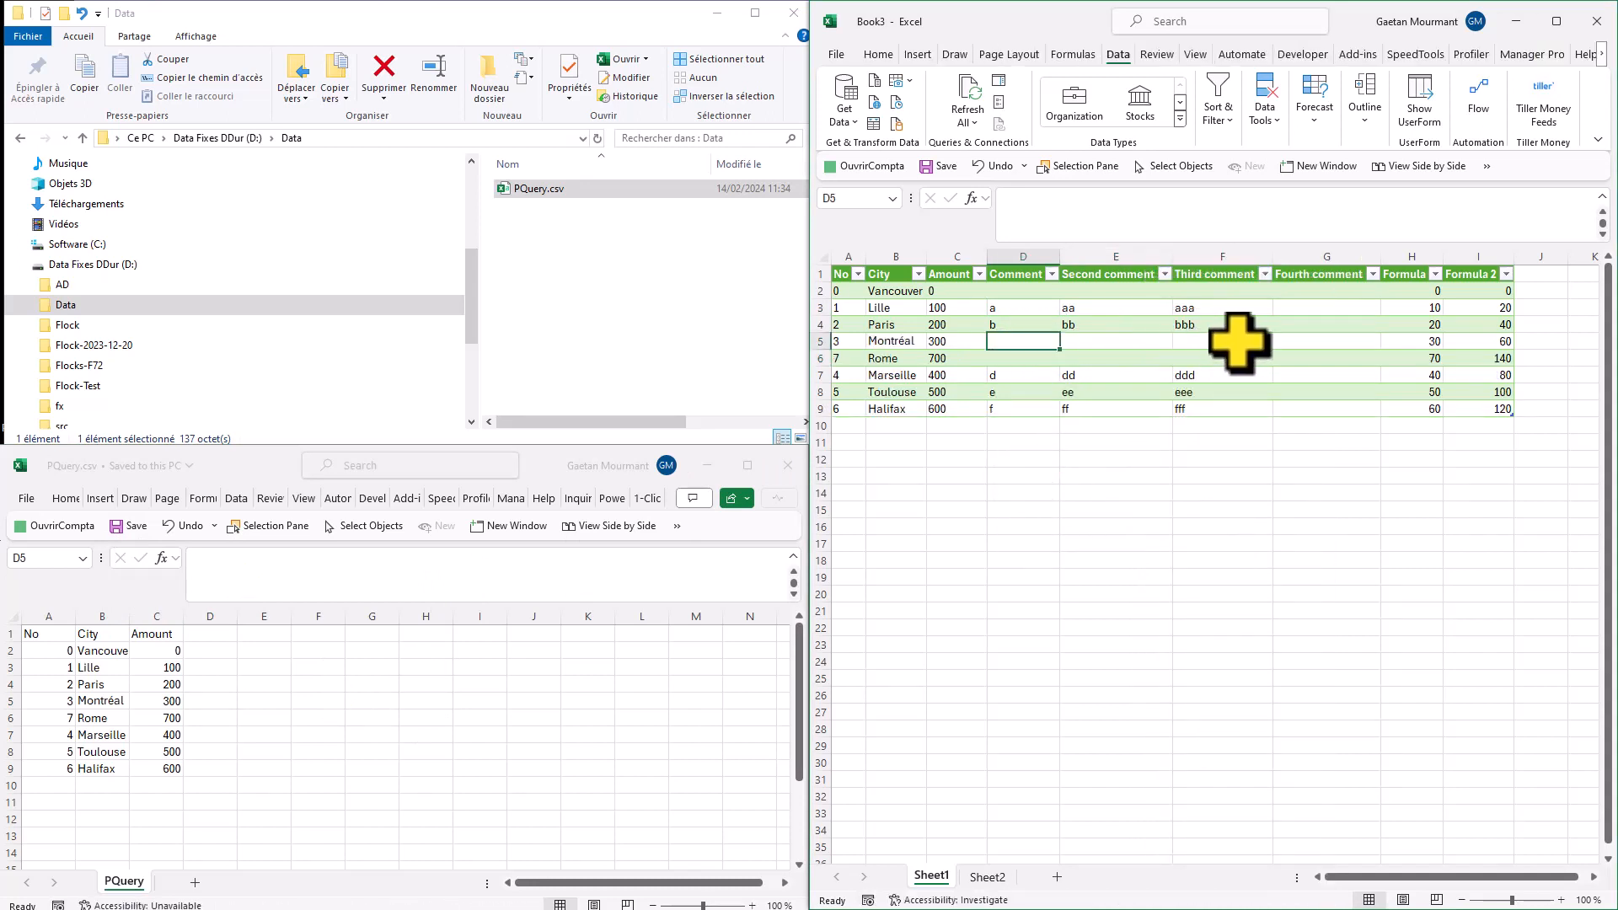
drag(1238, 341, 1015, 344)
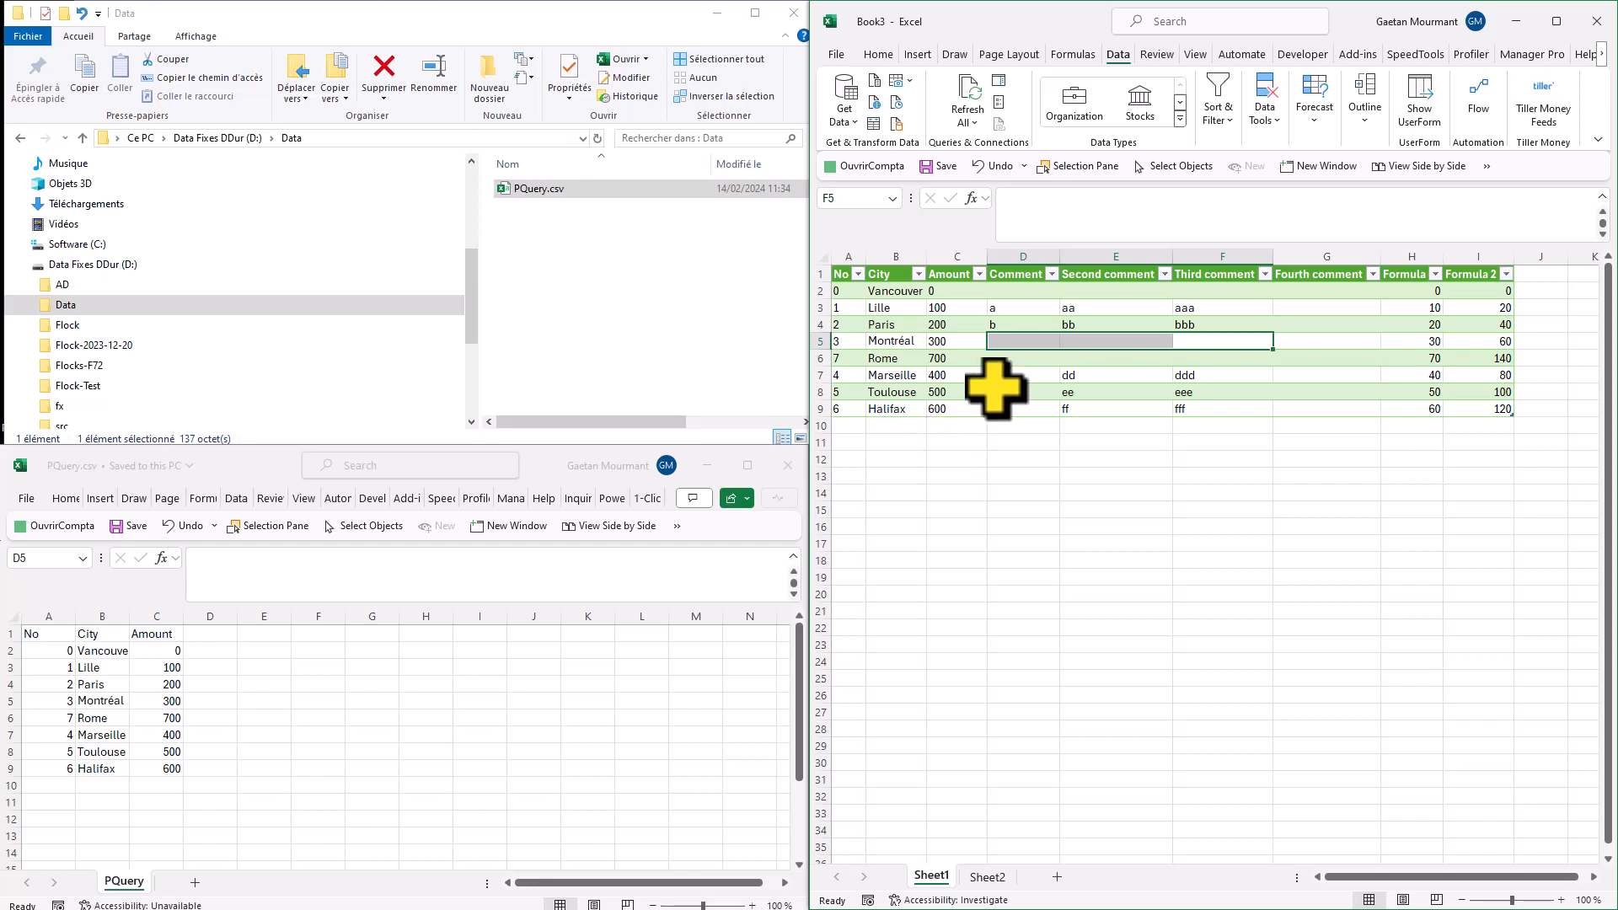
click(1038, 337)
click(853, 341)
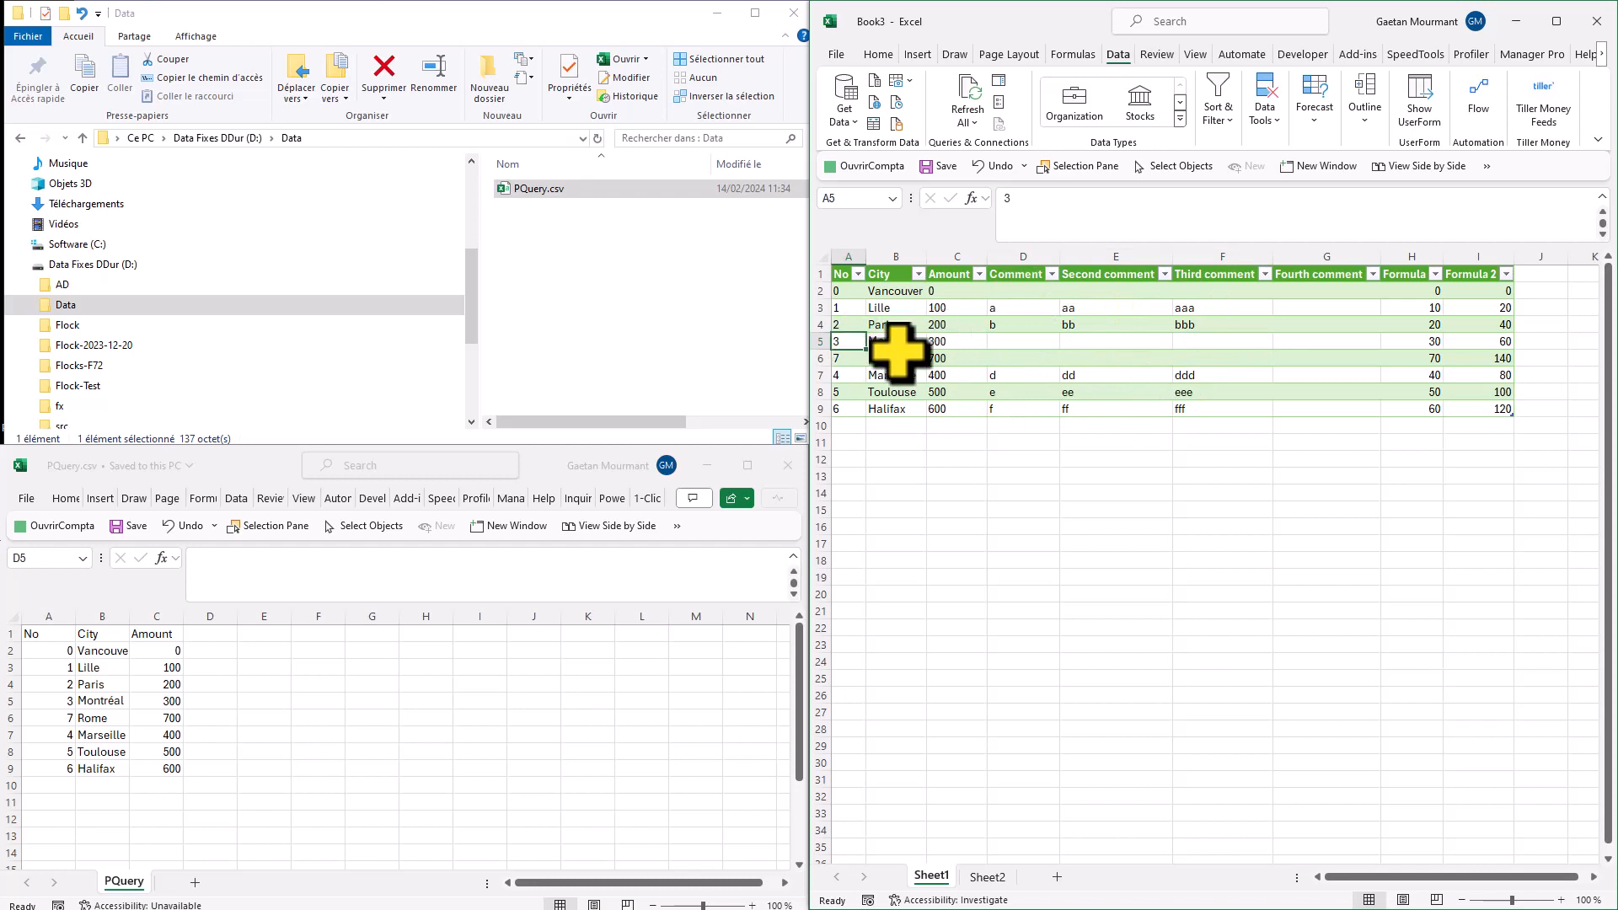
click(1021, 341)
drag(1210, 341, 1029, 341)
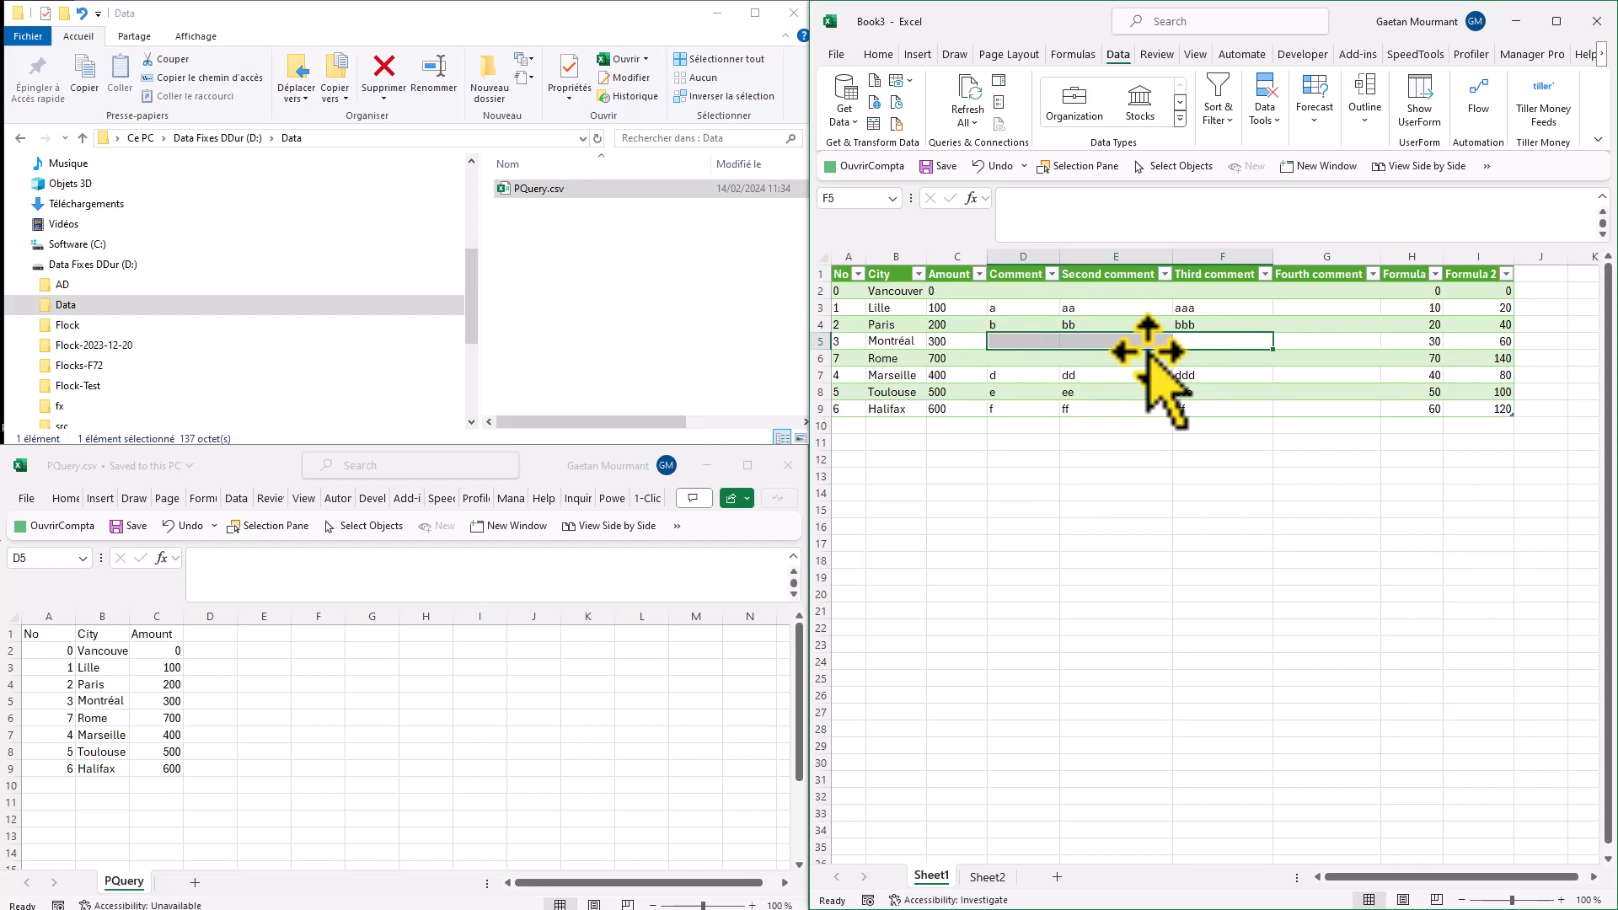
click(932, 440)
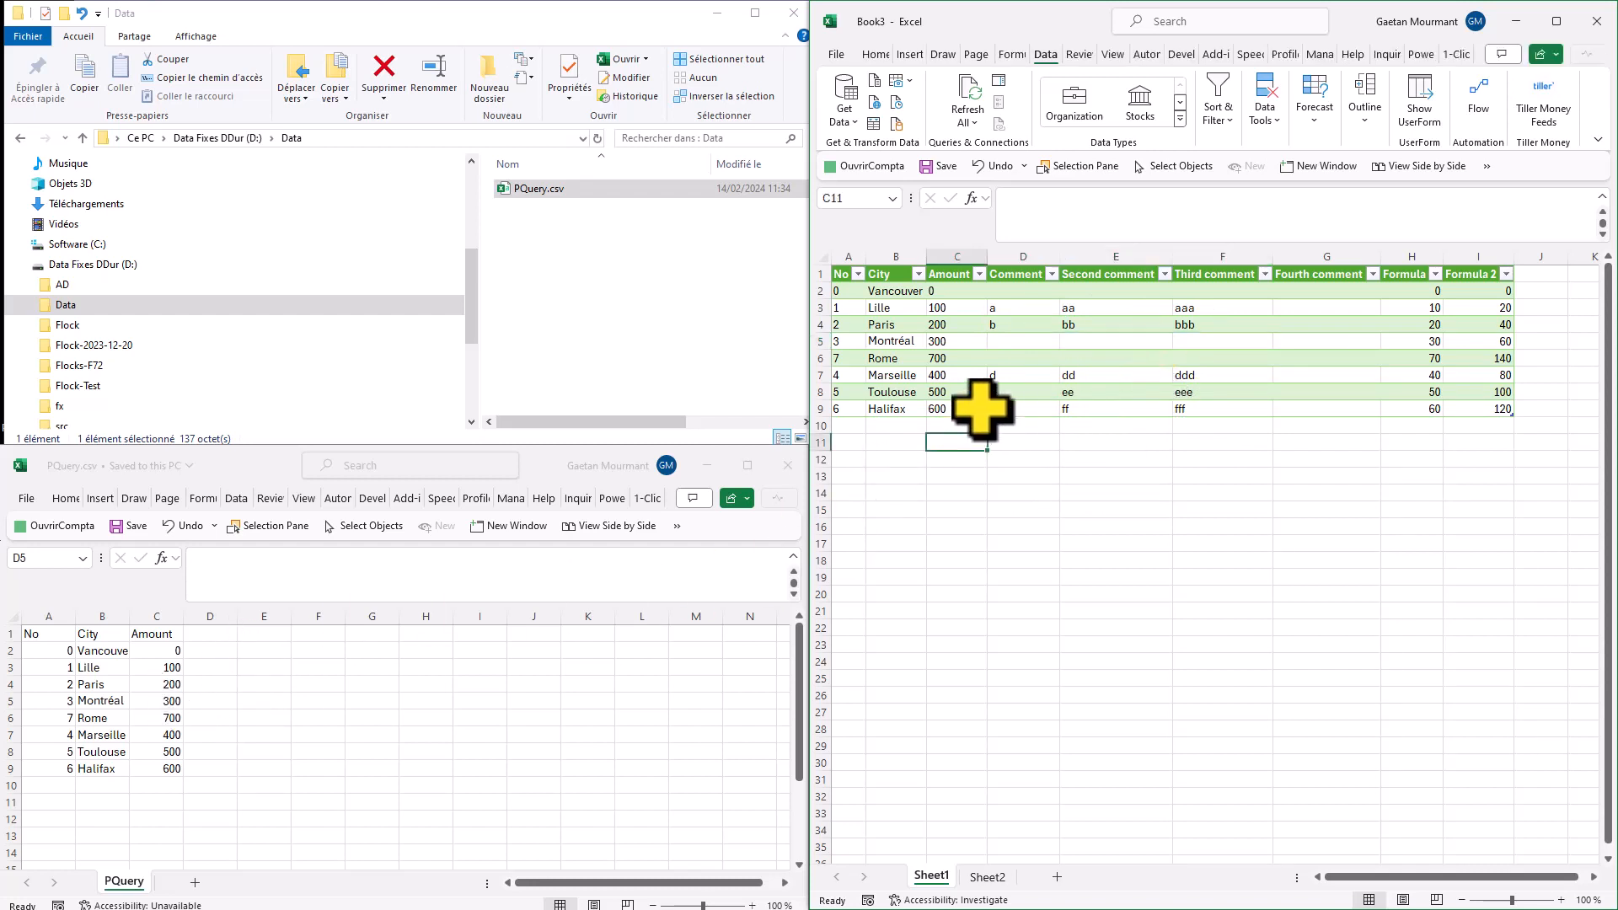
click(990, 342)
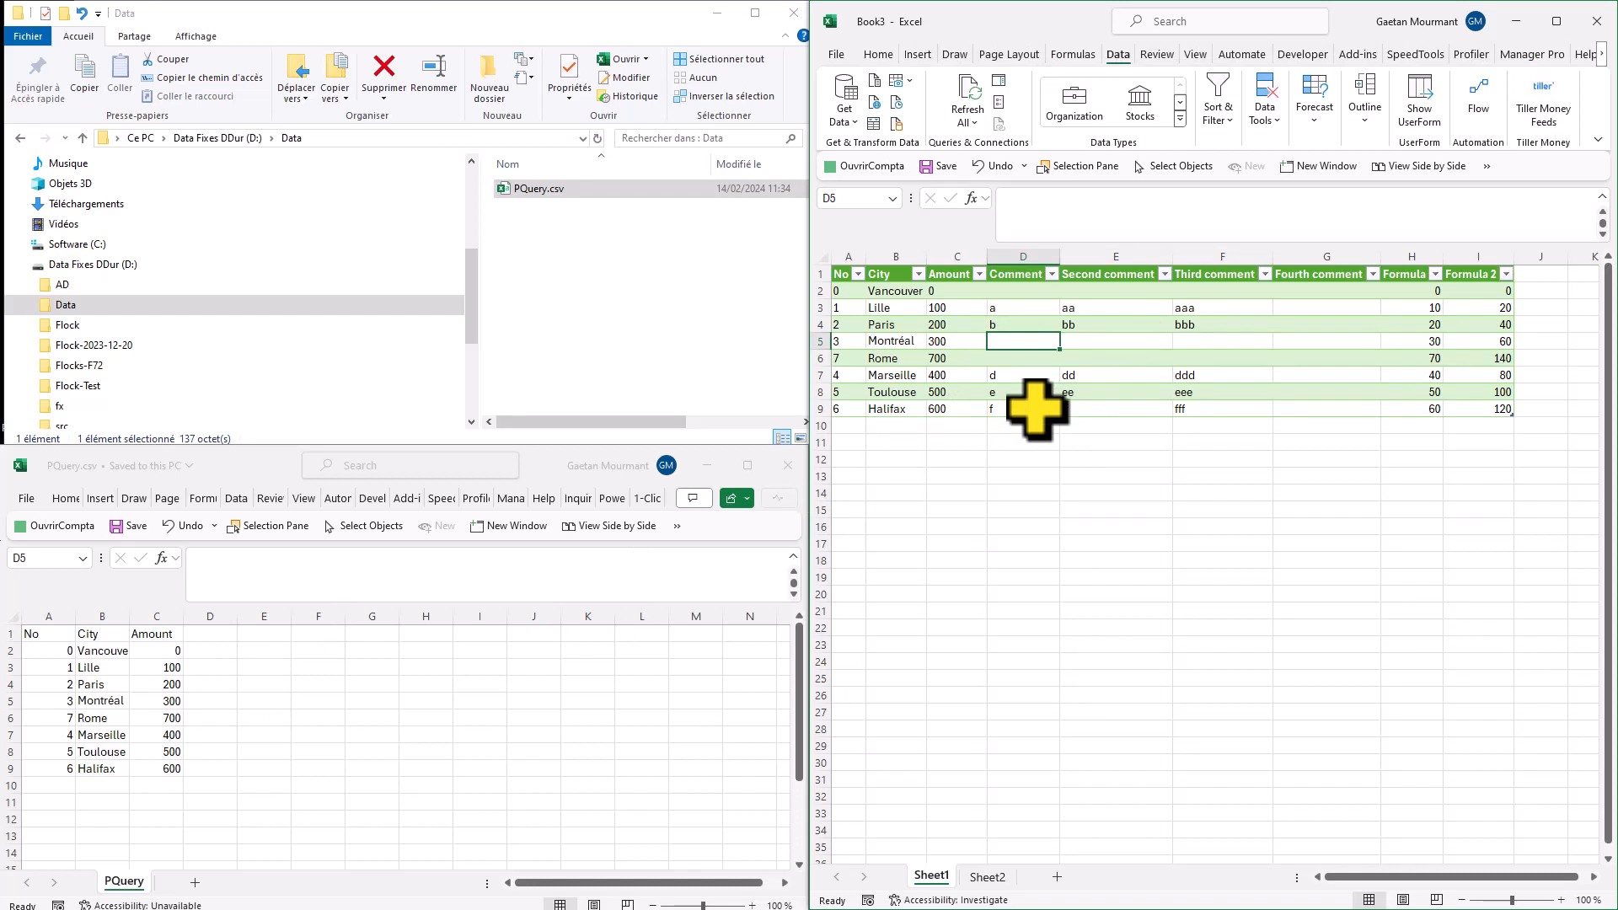